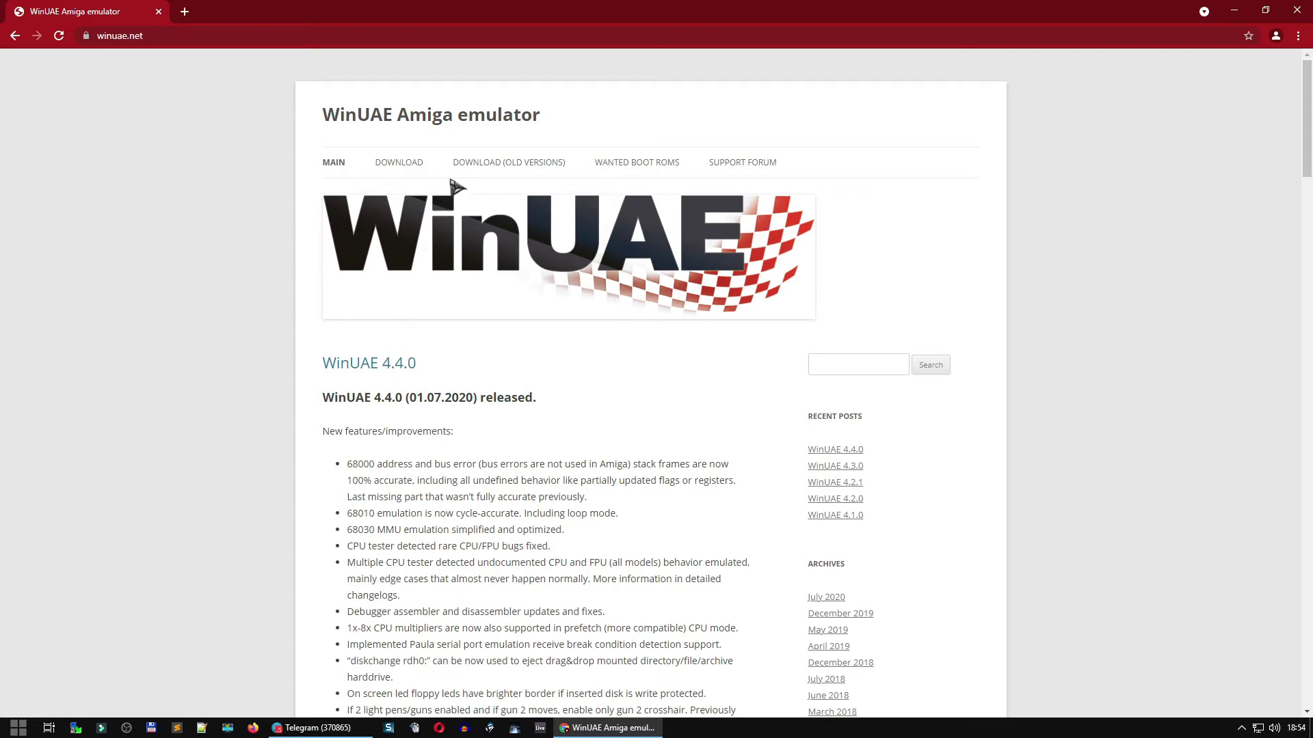
- Look over the WinUAE 4.4.0 release notes and open the site's download page to view the available packages
scroll(711, 507, "down", 3)
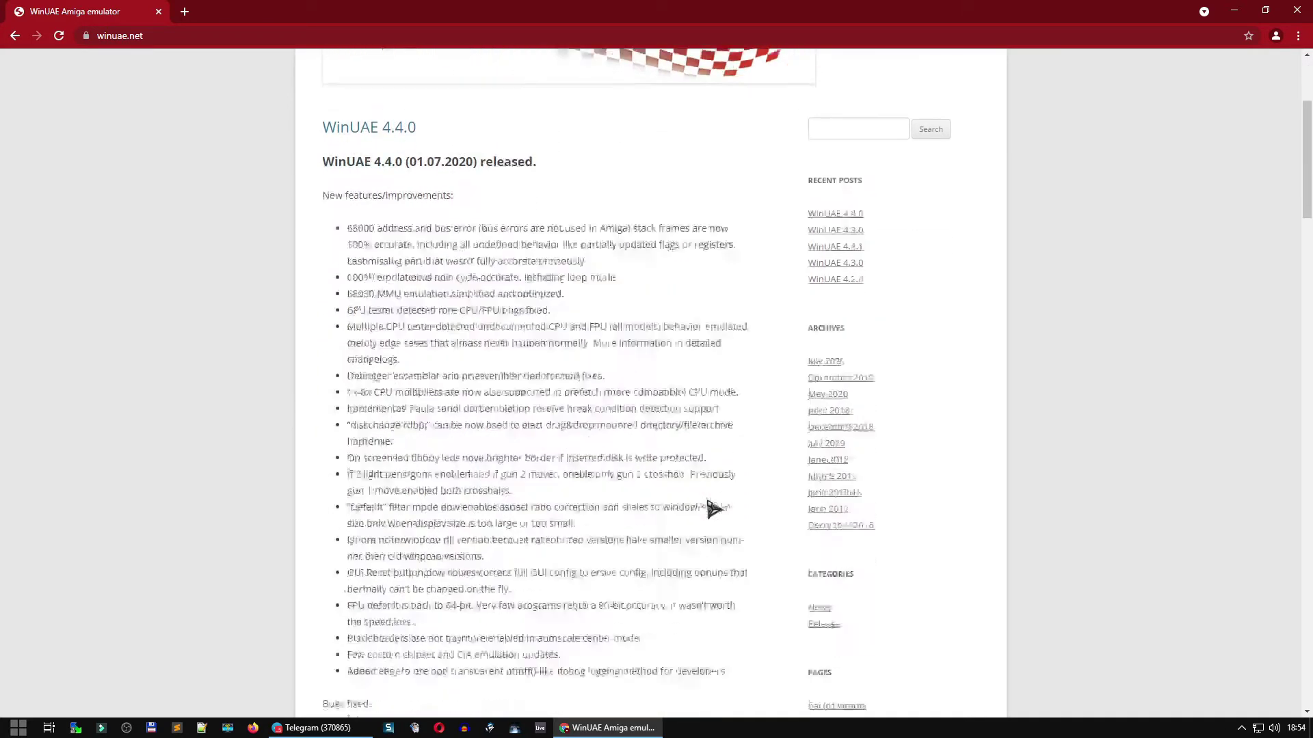
scroll(711, 507, "up", 3)
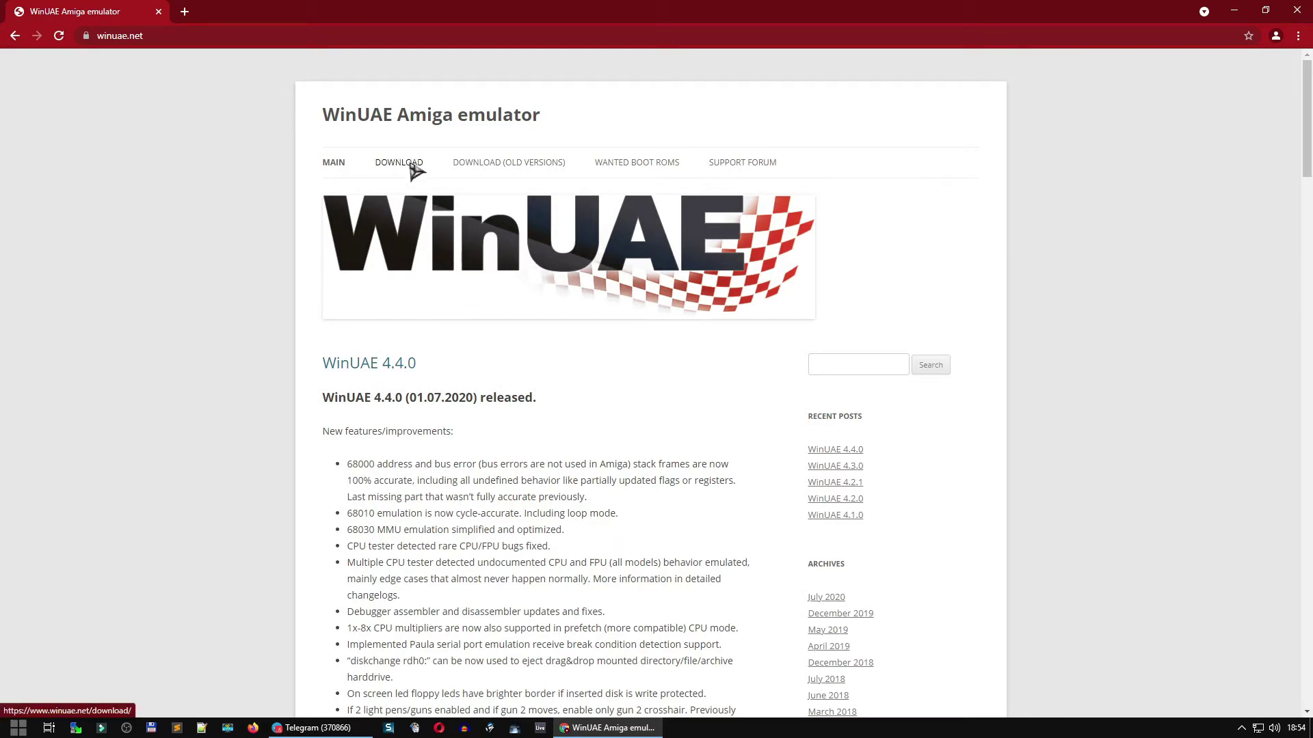
left_click(410, 172)
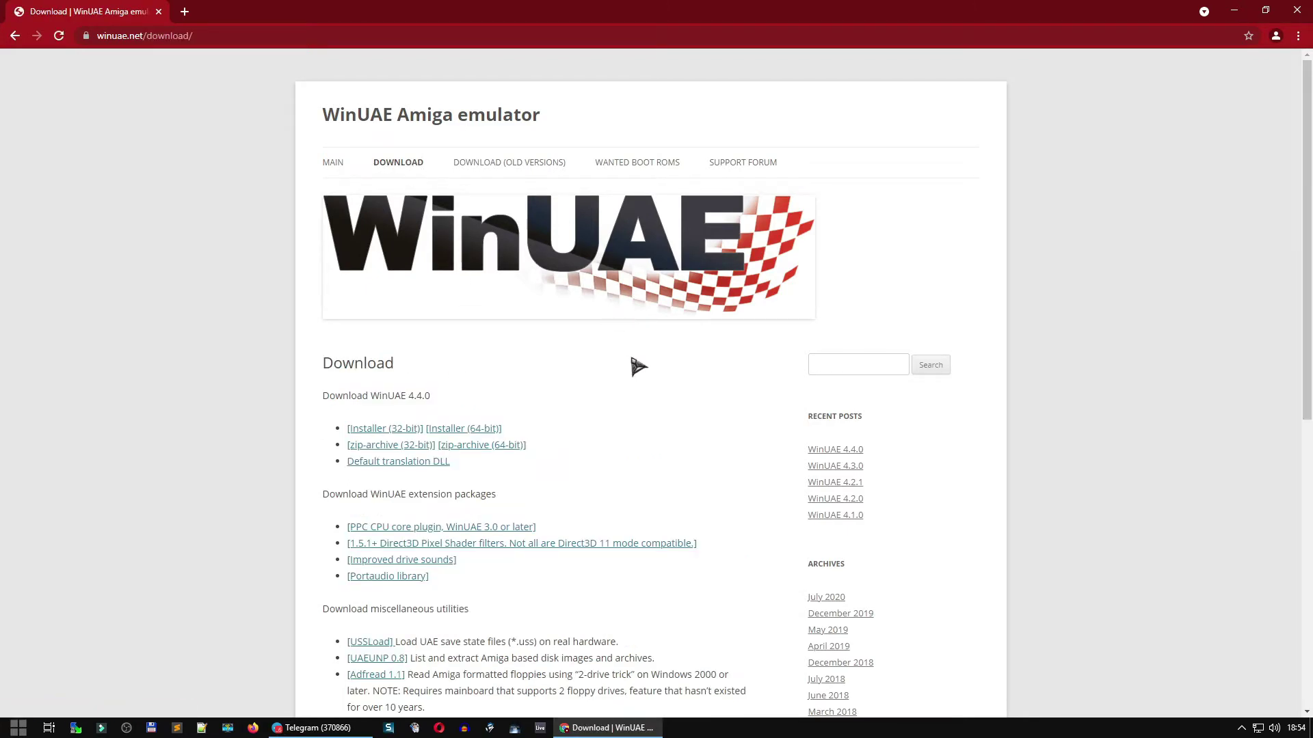
mouse_move(1307, 219)
left_mouse_down()
mouse_move(1307, 369)
mouse_move(1310, 219)
left_mouse_up()
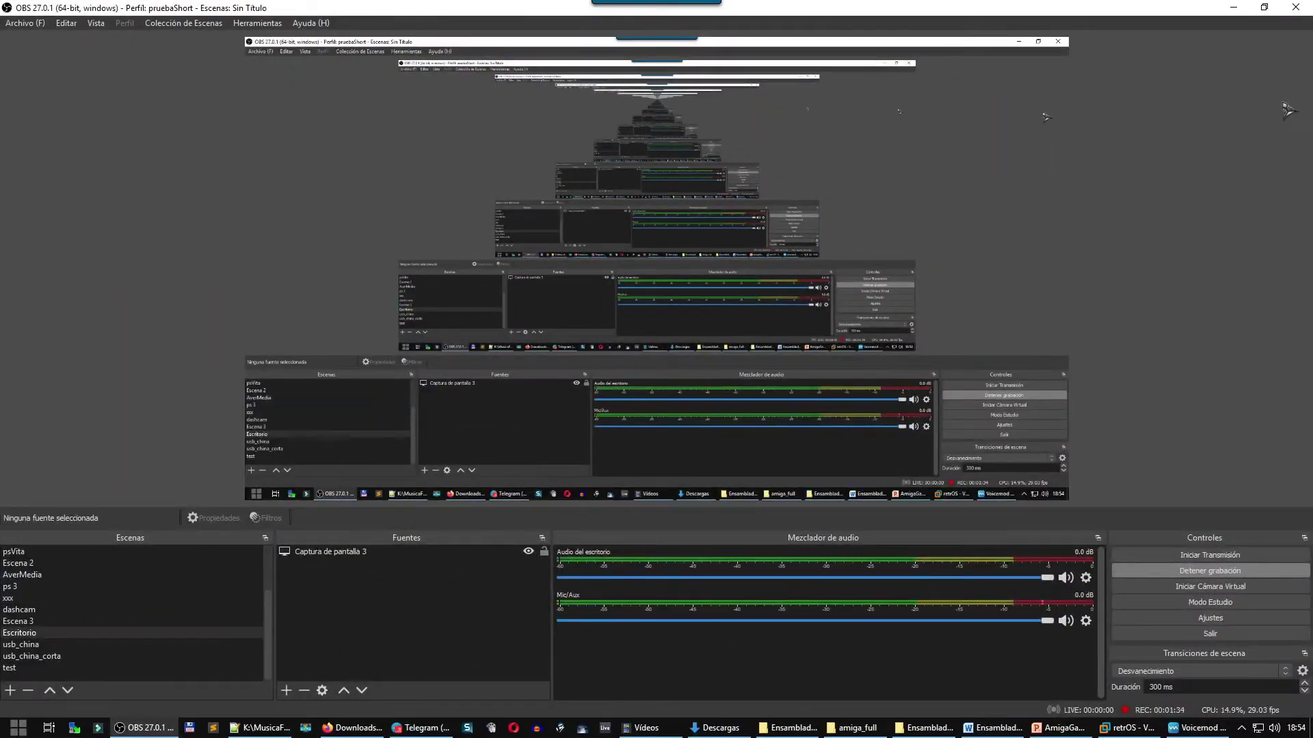
- Switch to the retrOS virtual machine in VMware Workstation and show it full screen
left_click(1233, 7)
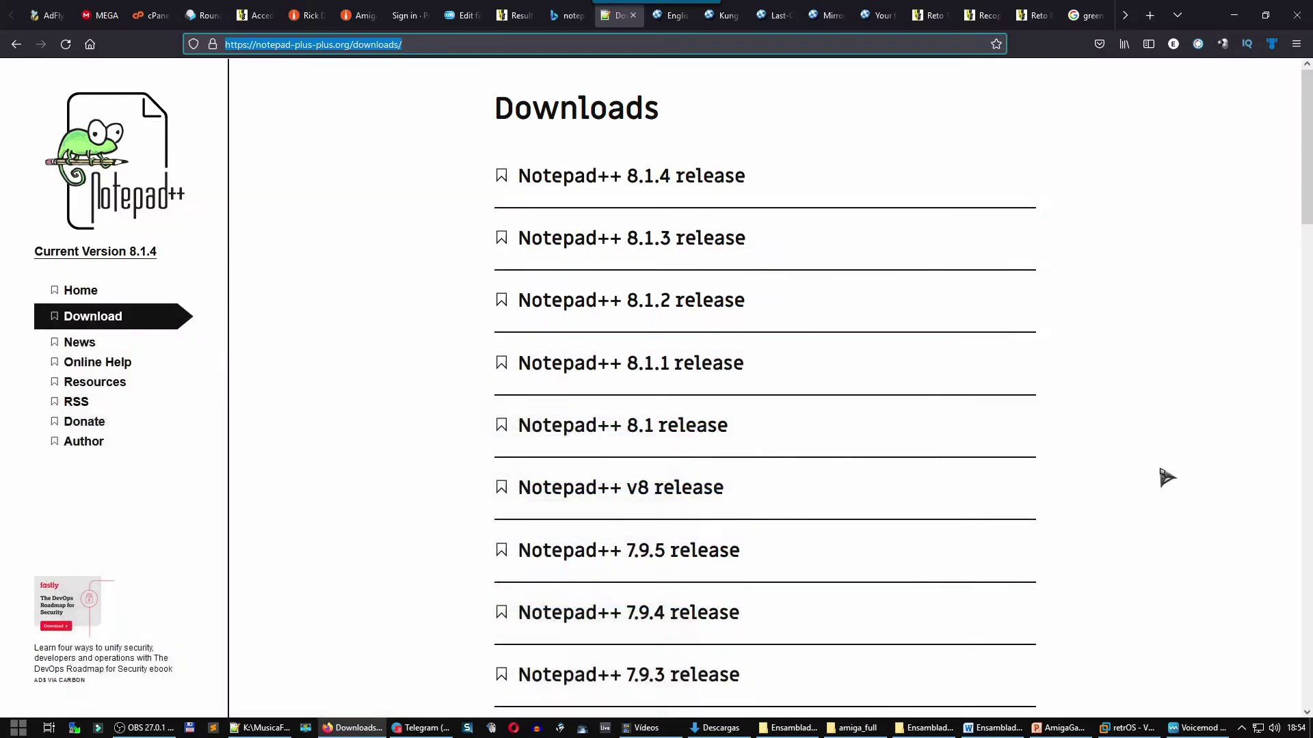
left_click(1128, 729)
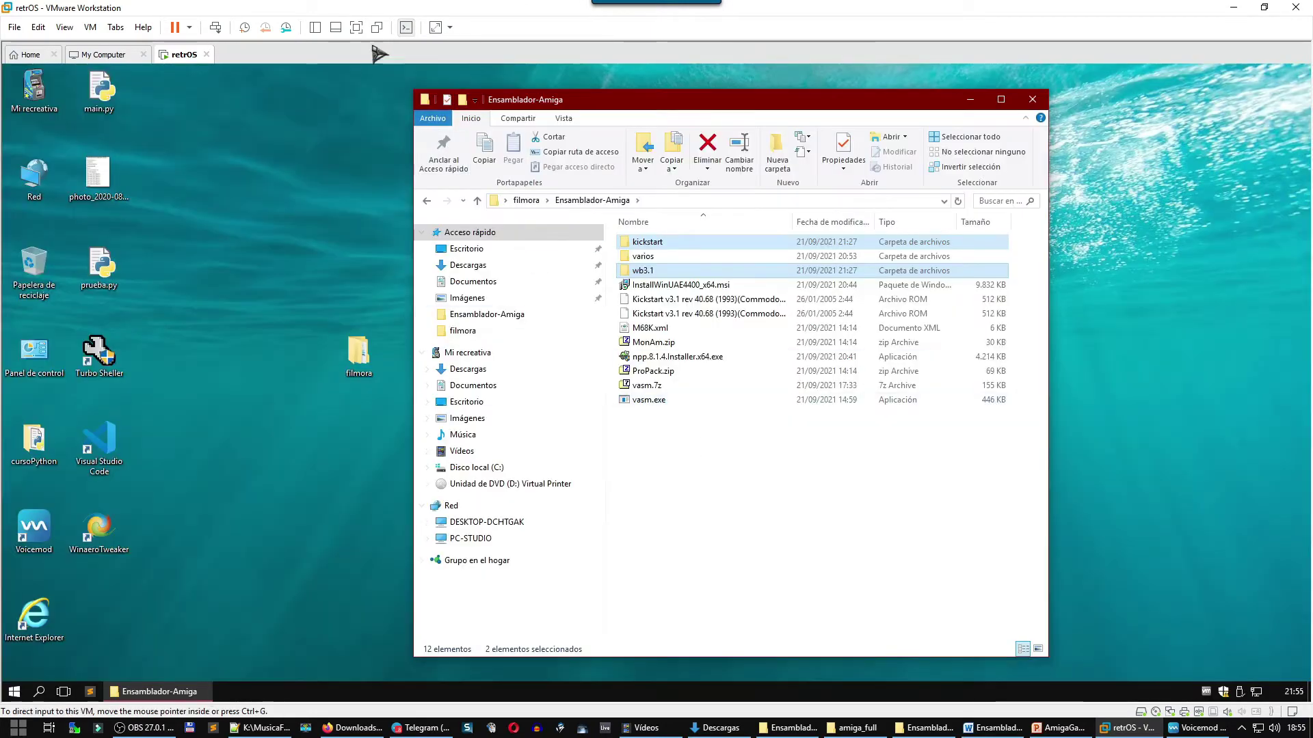
left_click(356, 27)
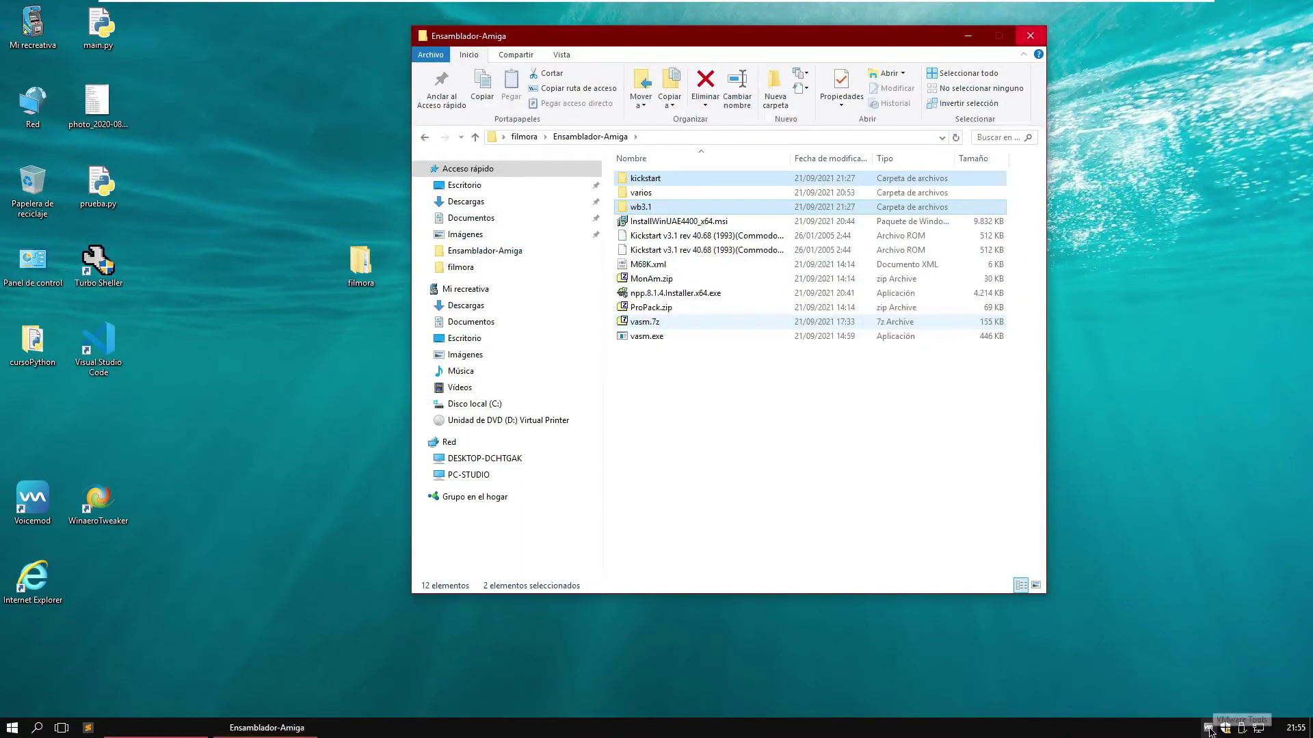
right_click(1209, 728)
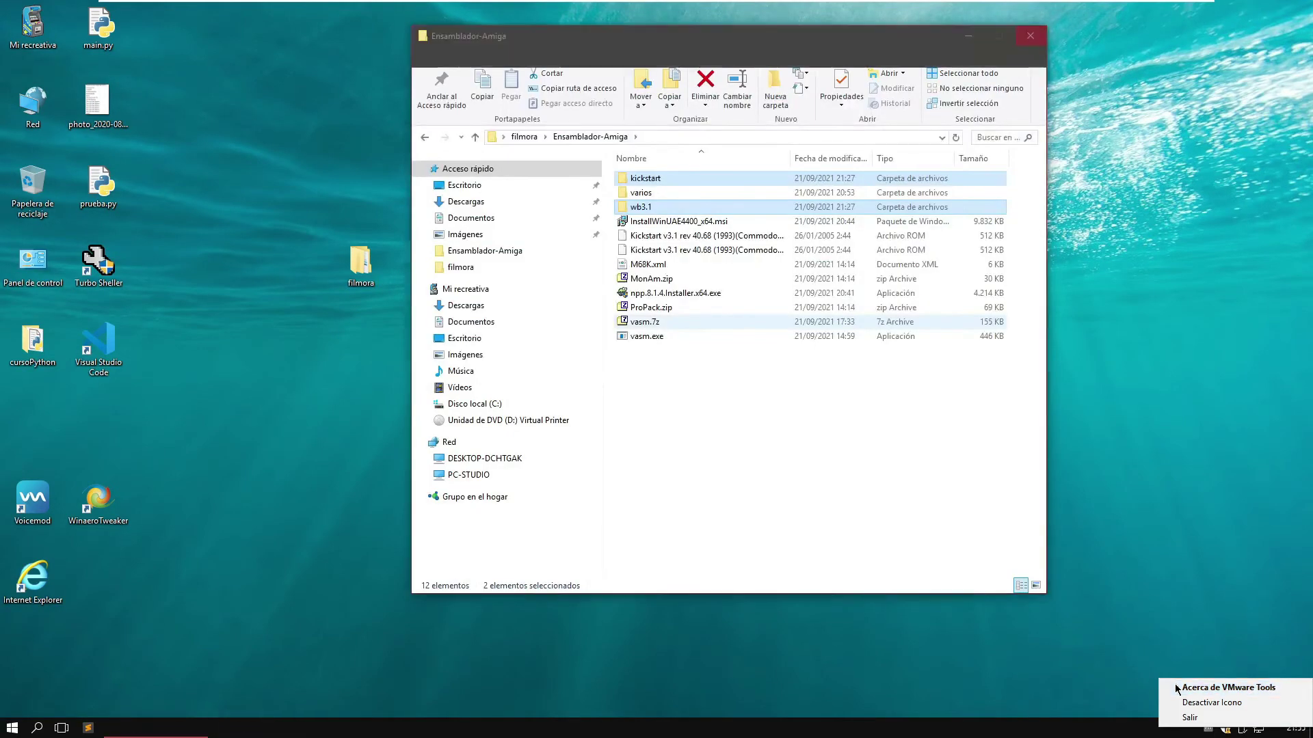
left_click(1177, 687)
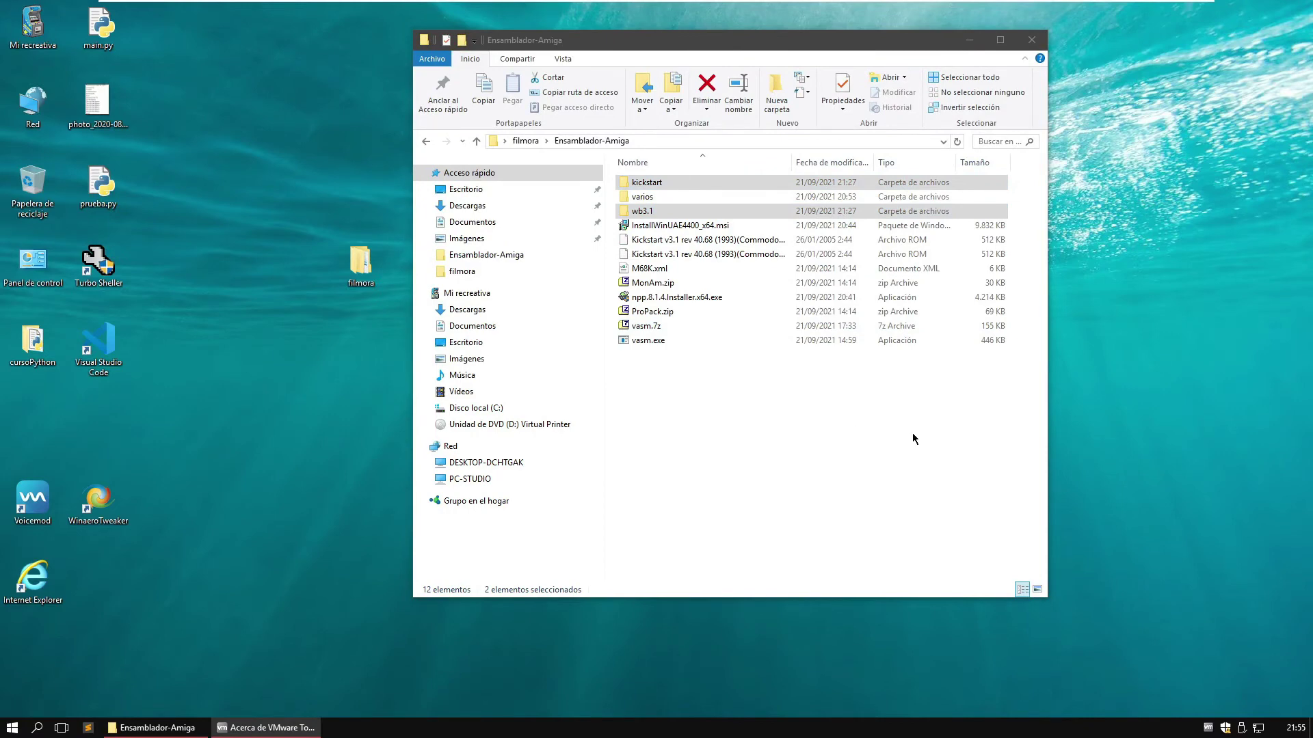
left_click(736, 405)
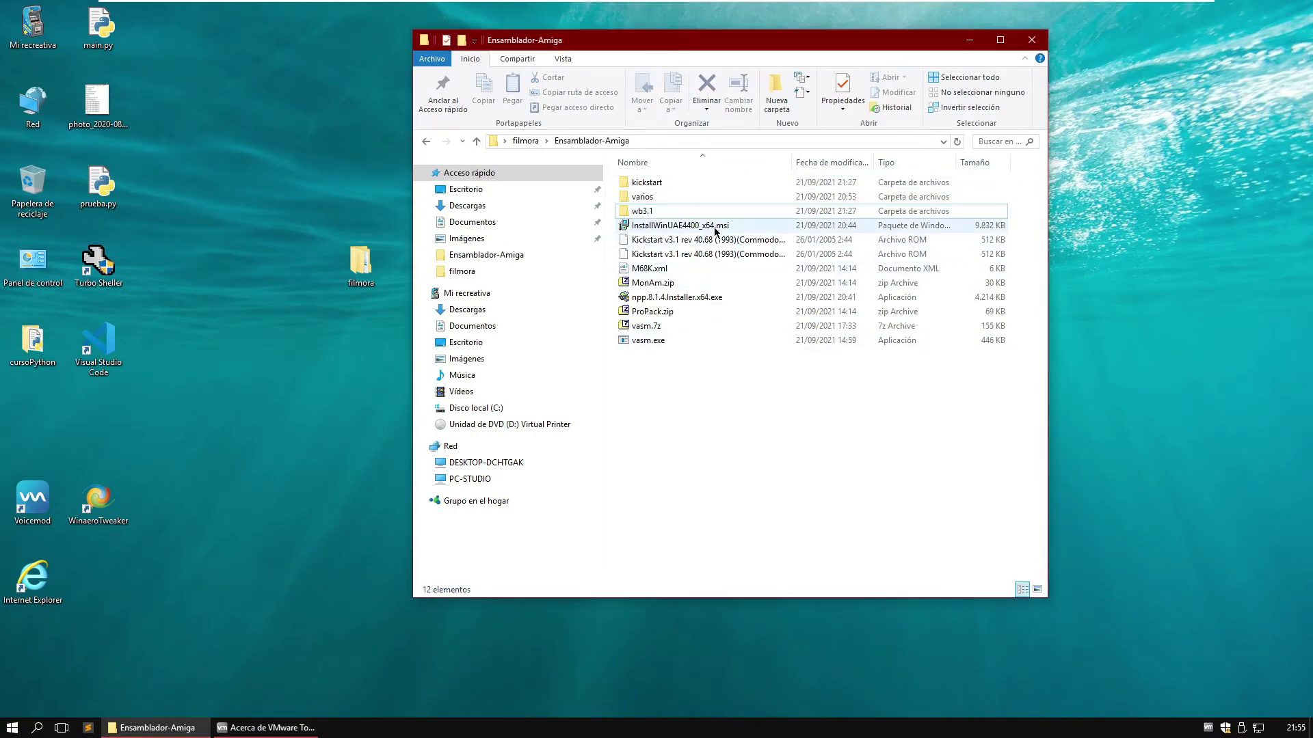
- Try to install WinUAE 64-bit 4.4.0 from InstallWinUAE4400_x64.msi with the default features and location, then exit the wizard
left_click(677, 231)
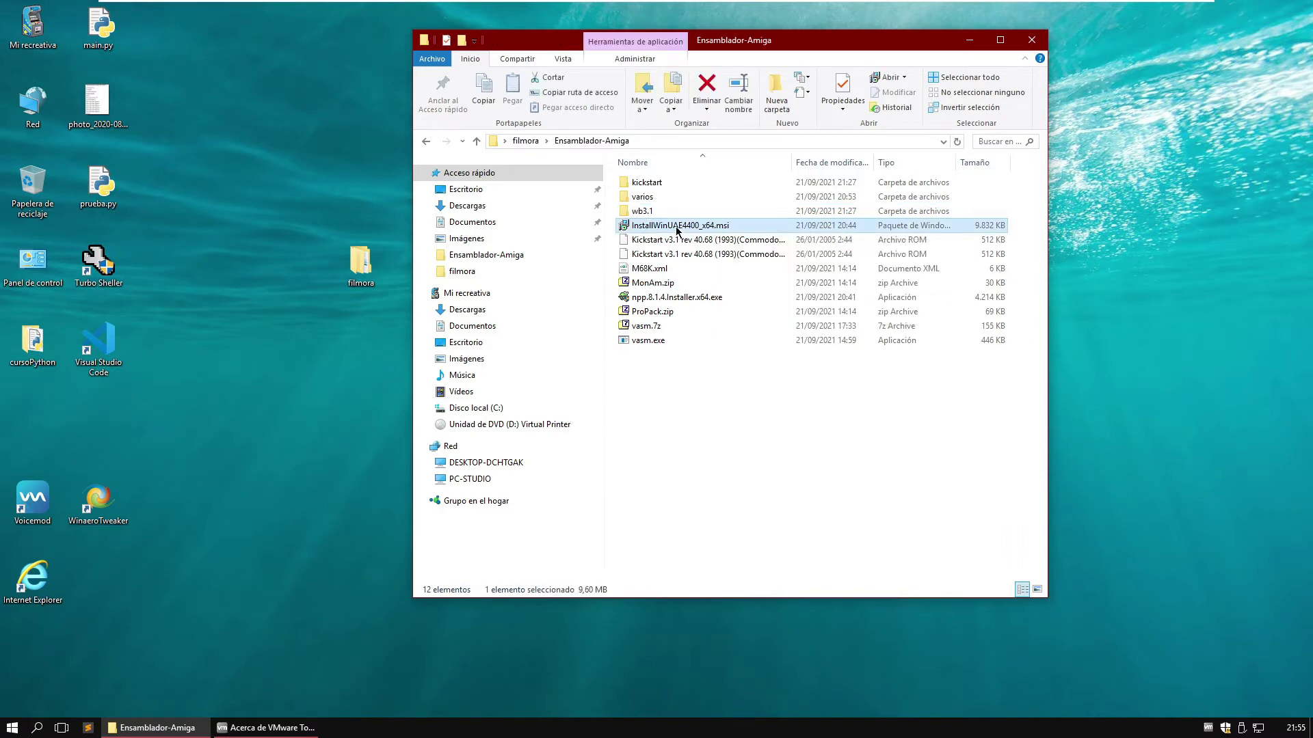
right_click(678, 231)
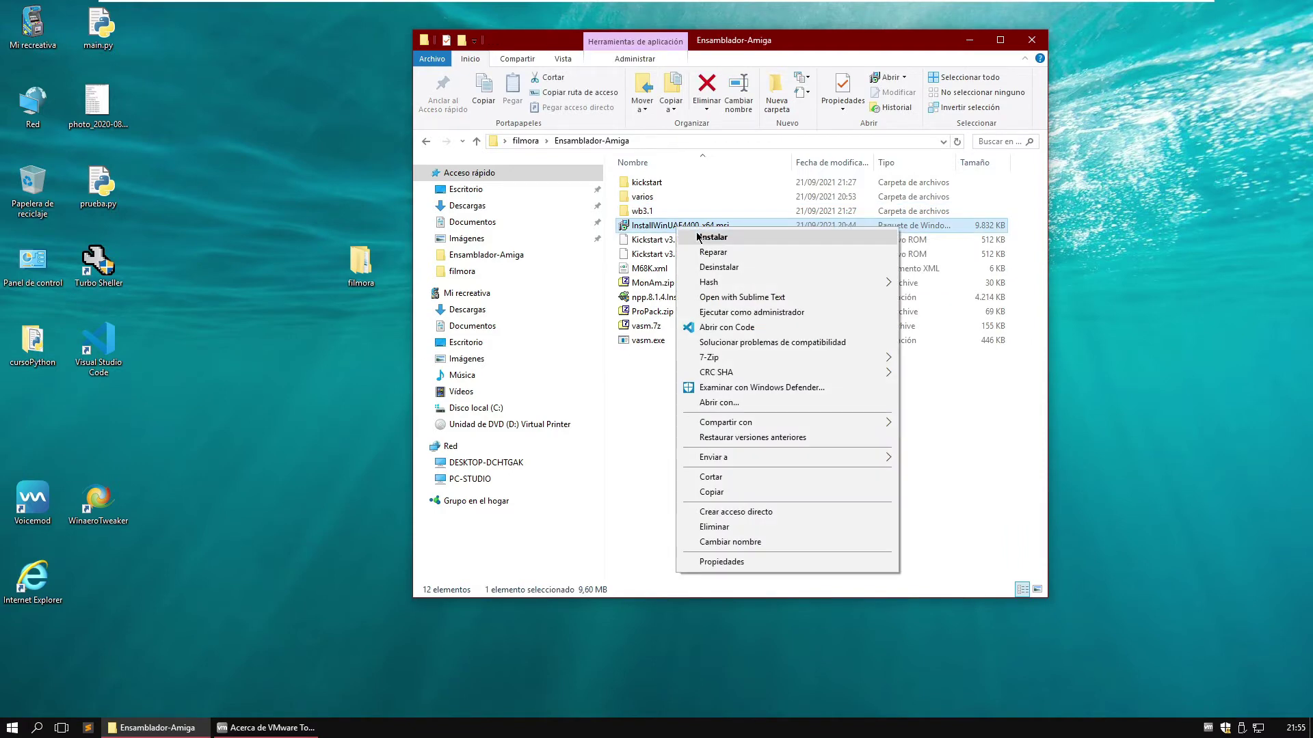
left_click(708, 240)
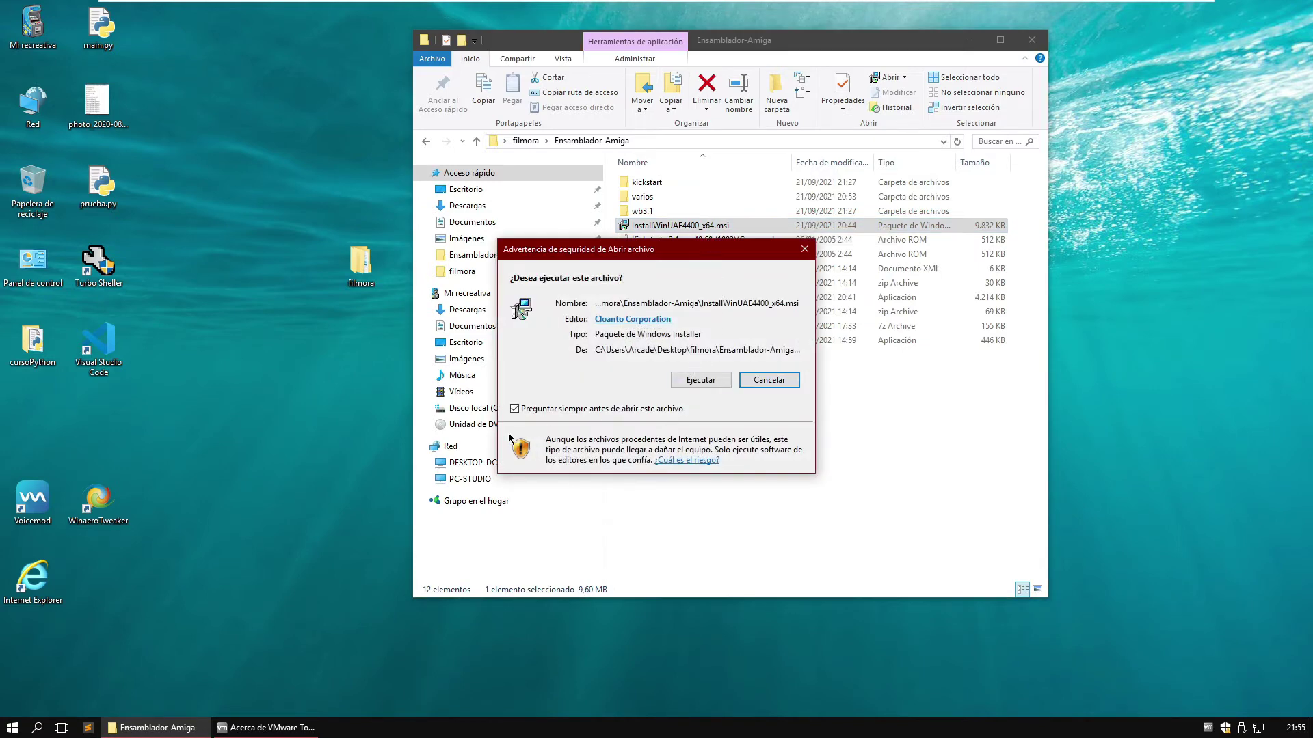
left_click(701, 381)
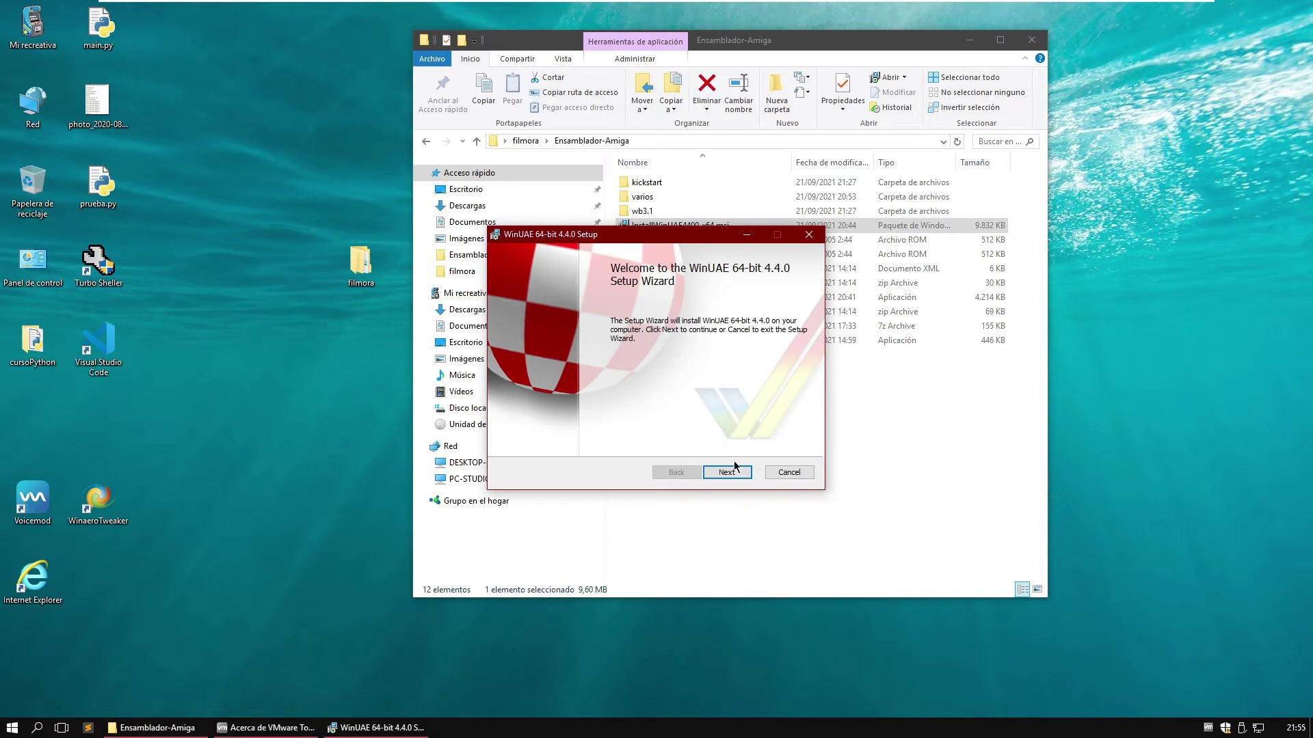
left_click(732, 478)
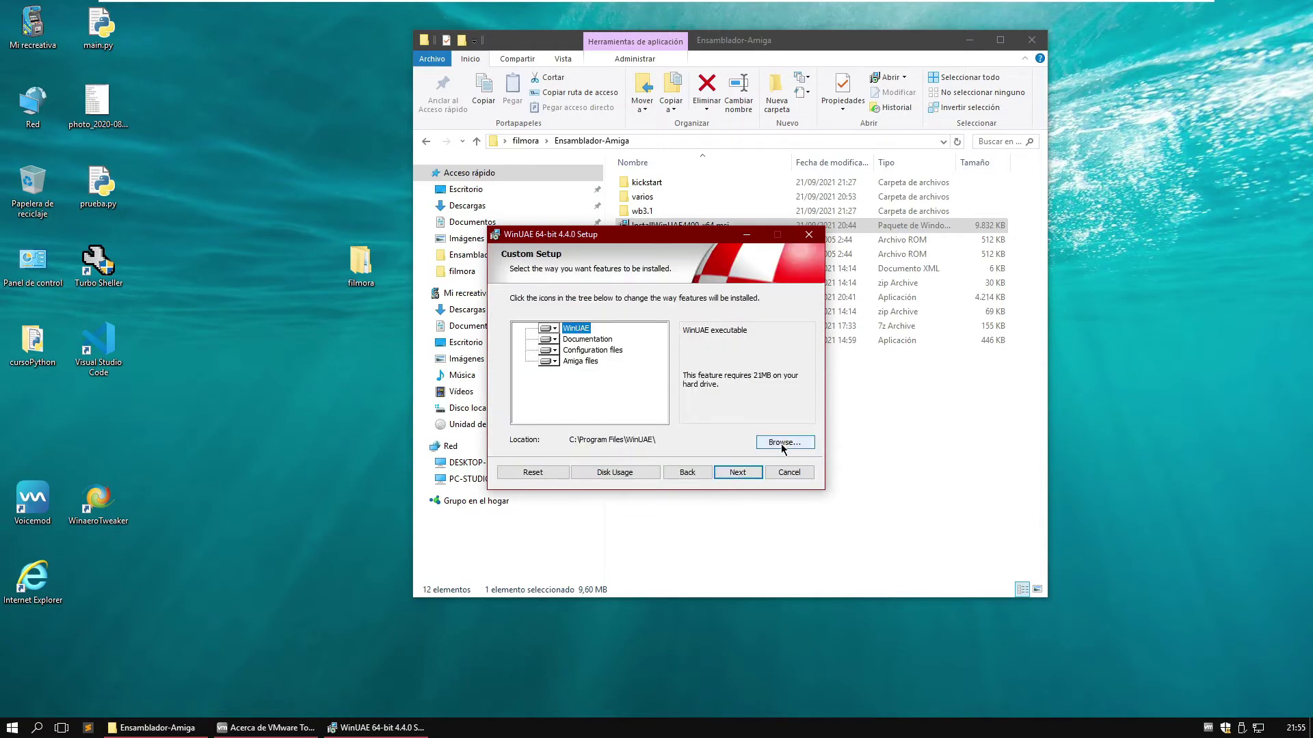
left_click(744, 474)
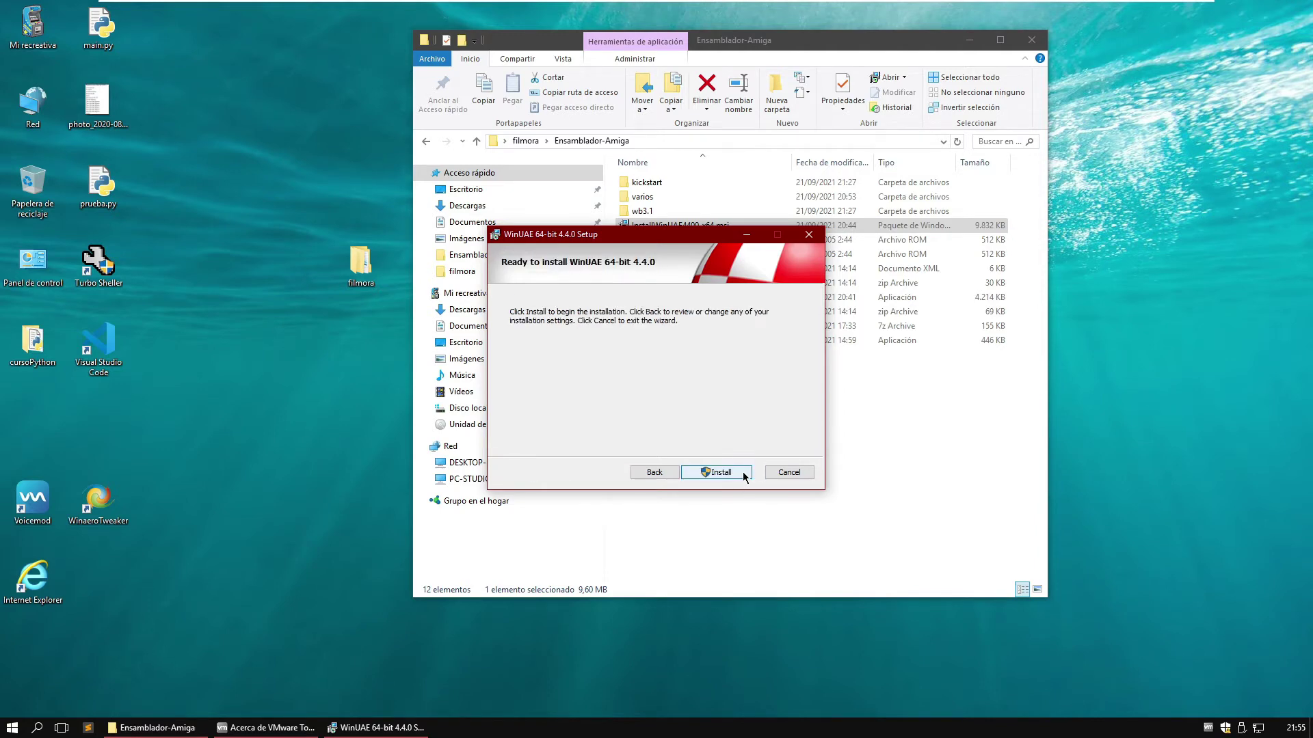
left_click(743, 475)
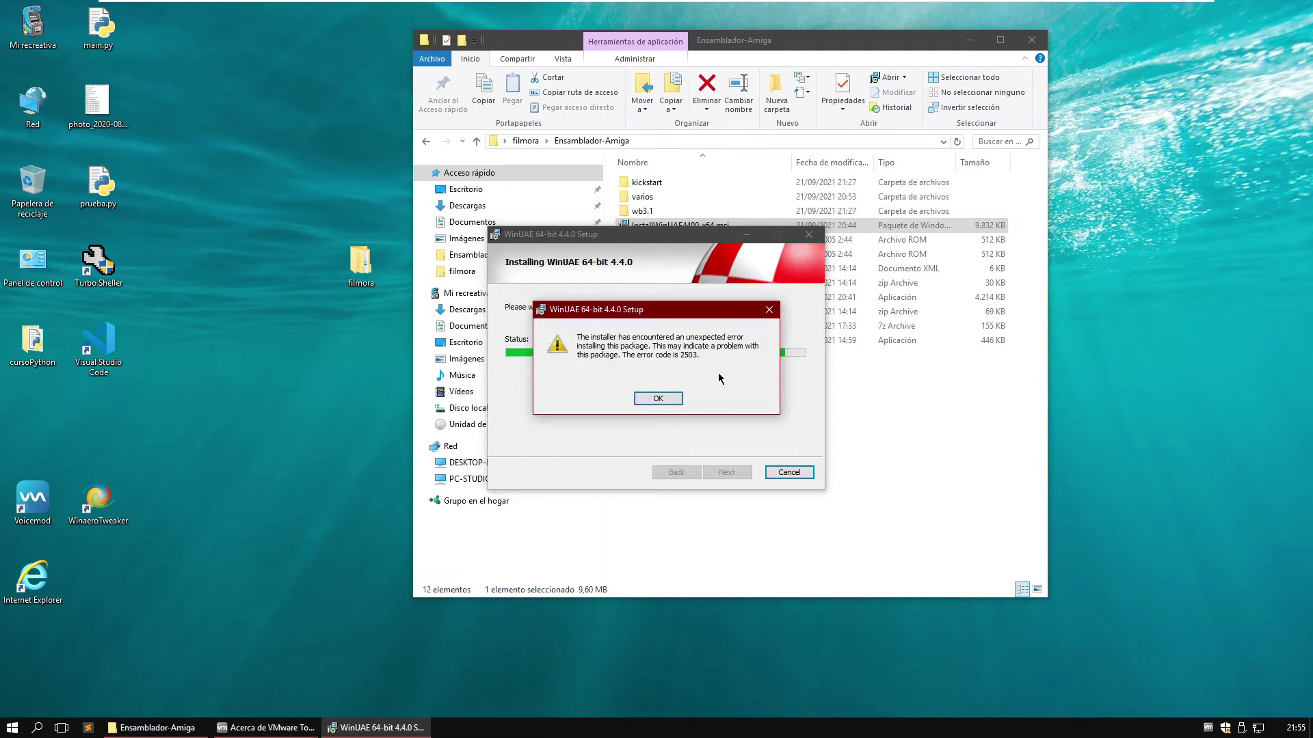
left_click(657, 400)
left_click(658, 399)
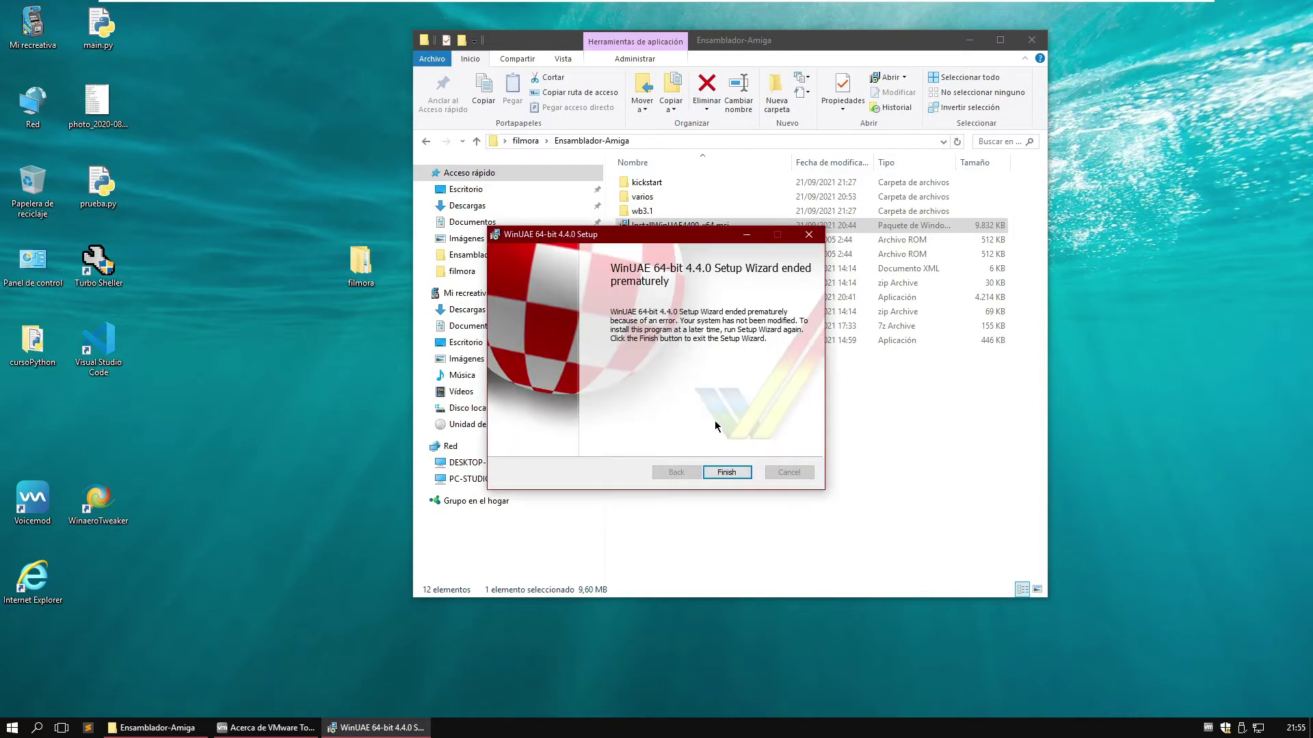
left_click(735, 475)
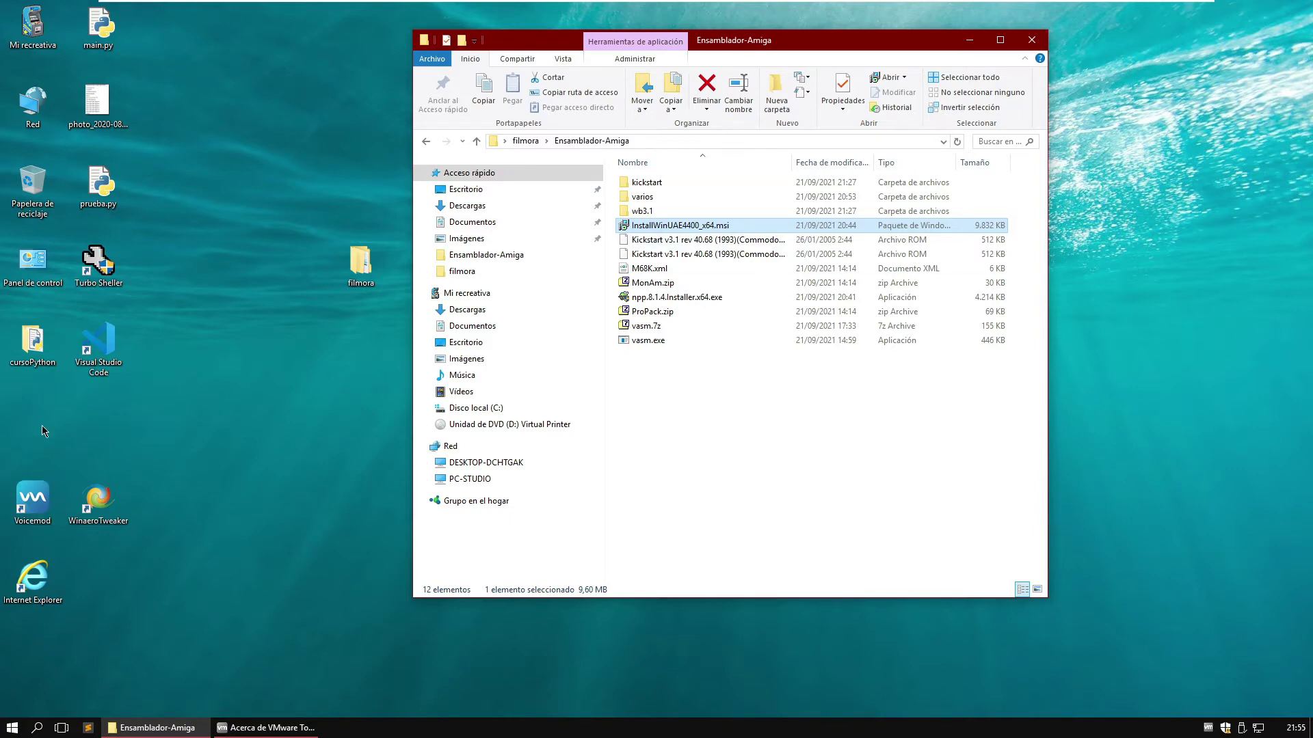
- Switch to Internet Explorer, go to winuae.net in a maximized window and open the site's download page
double_click(43, 565)
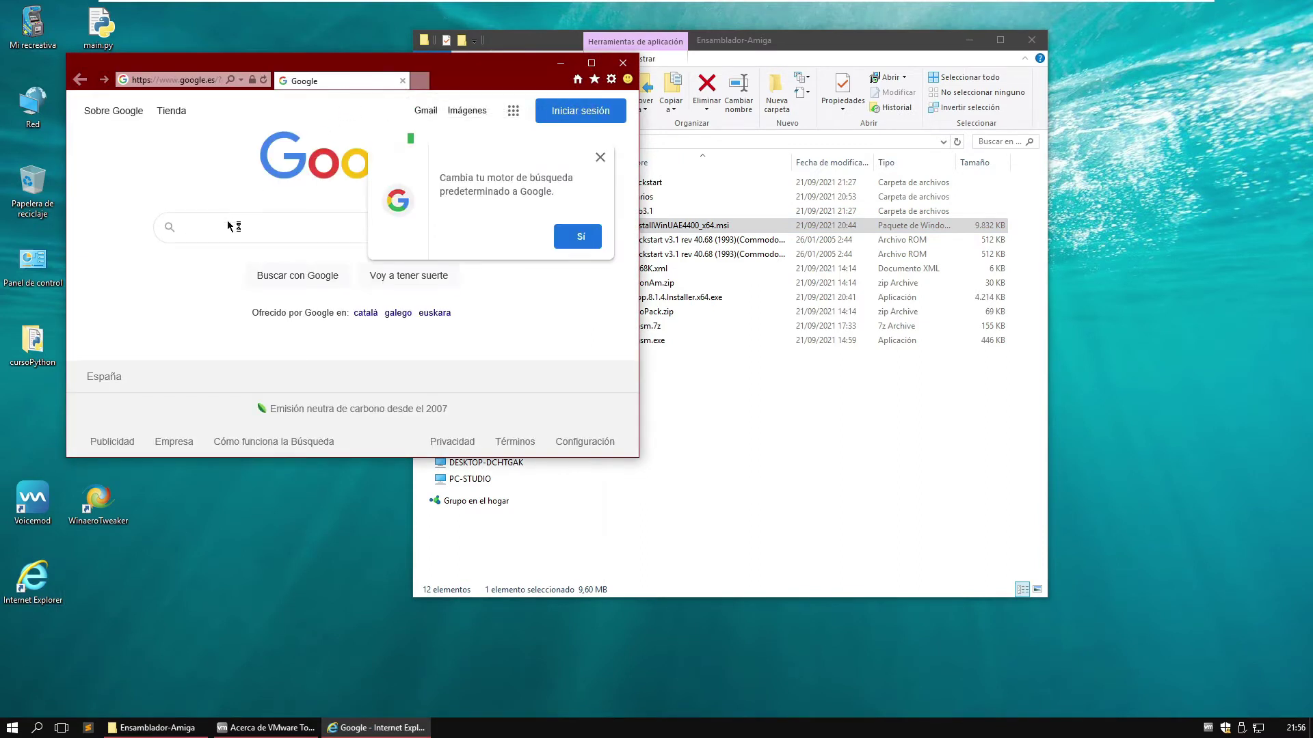
left_click(185, 80)
type("winuae.net/")
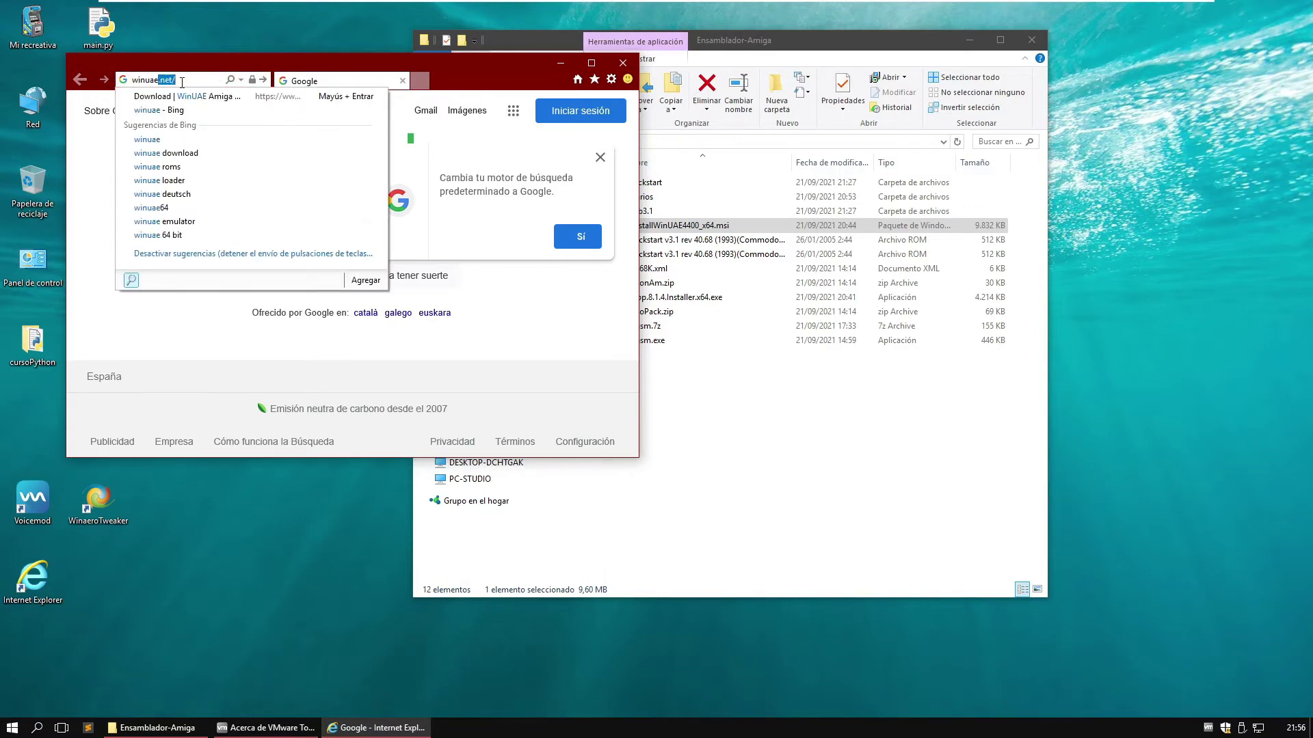
key("Return")
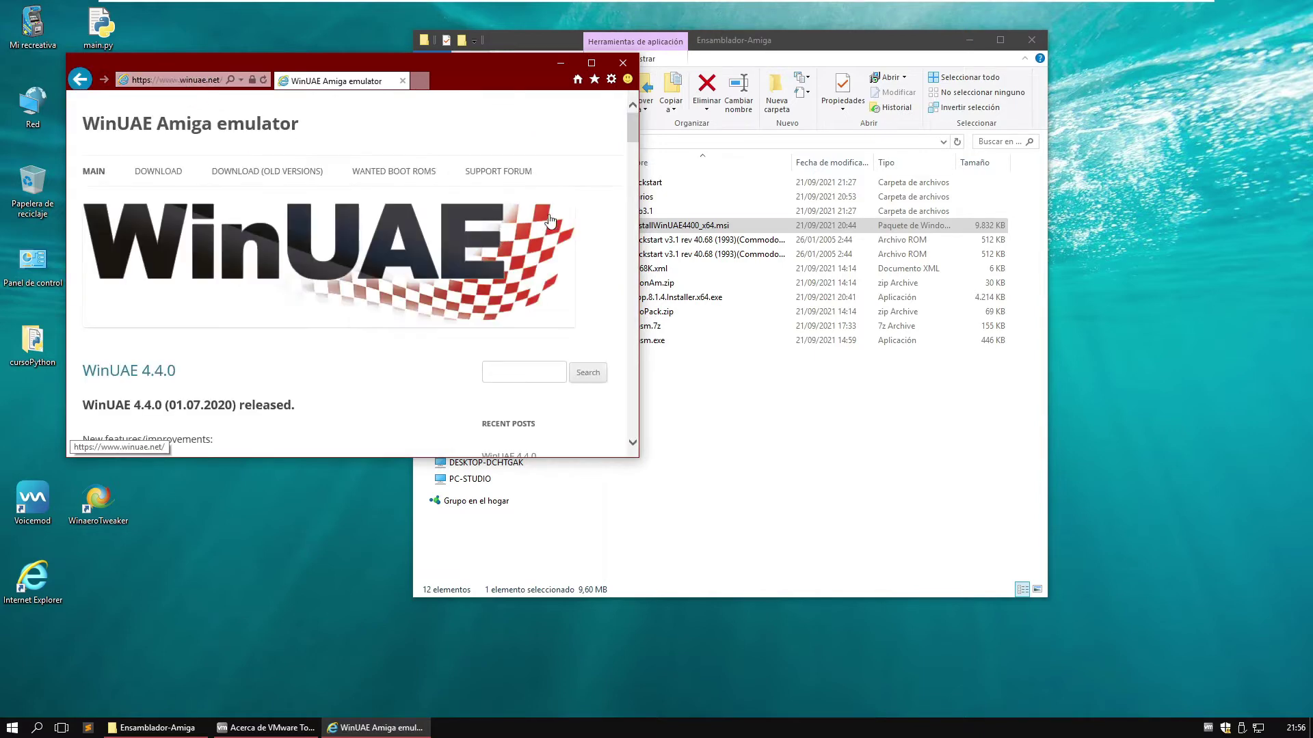
left_click(592, 64)
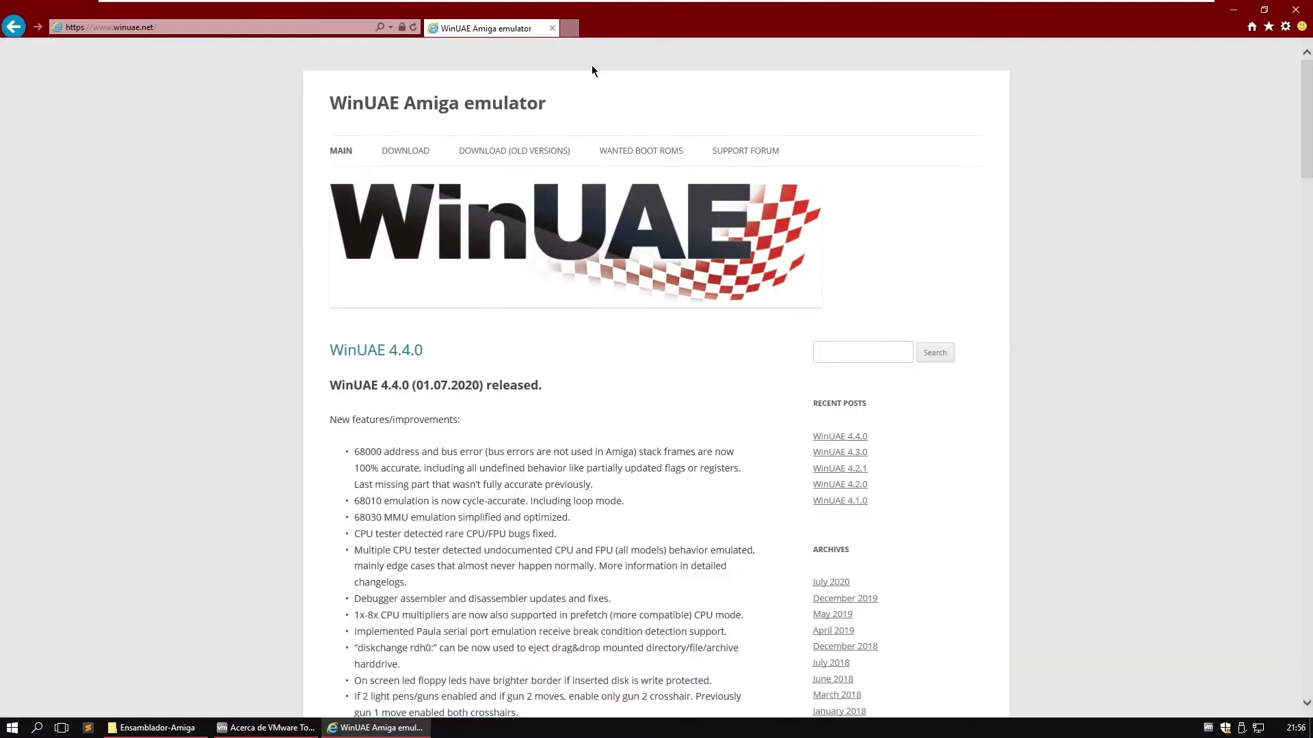
left_click(404, 152)
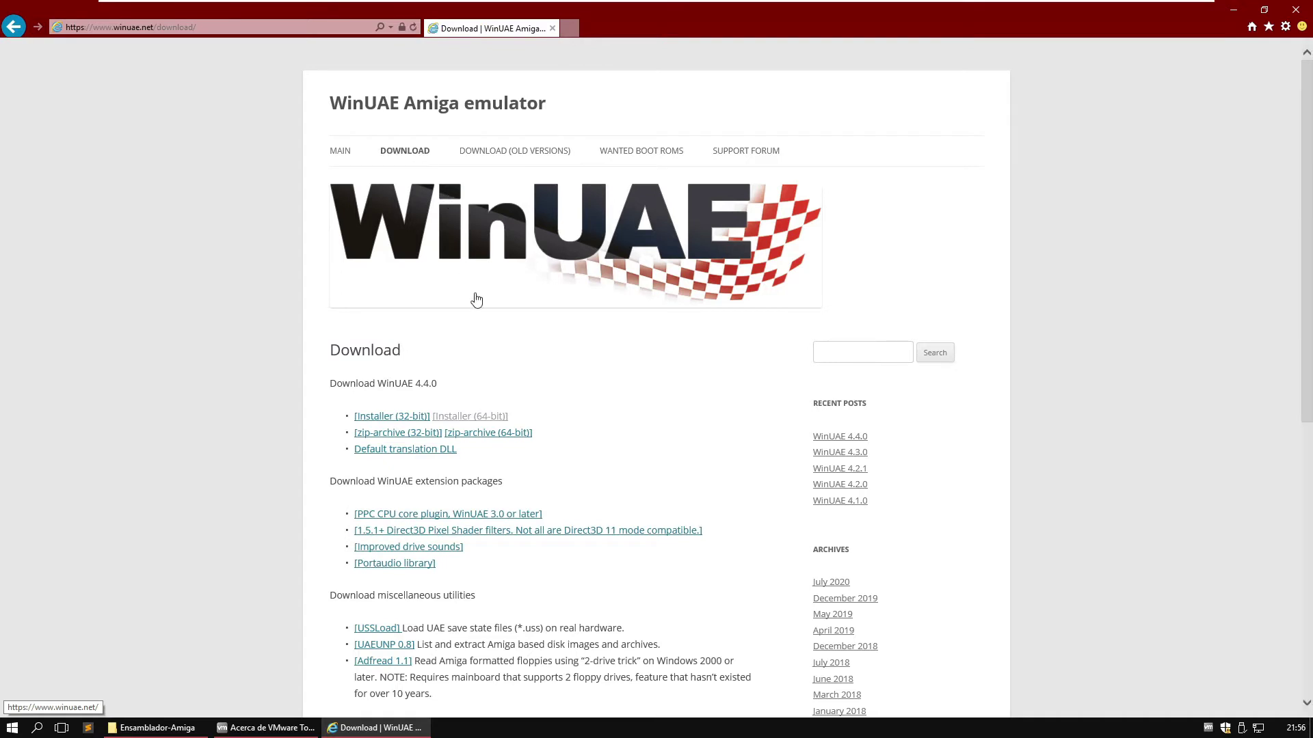
- Try to install WinUAE by running the 64-bit installer directly from the download page with default settings, then exit the wizard
left_click(479, 419)
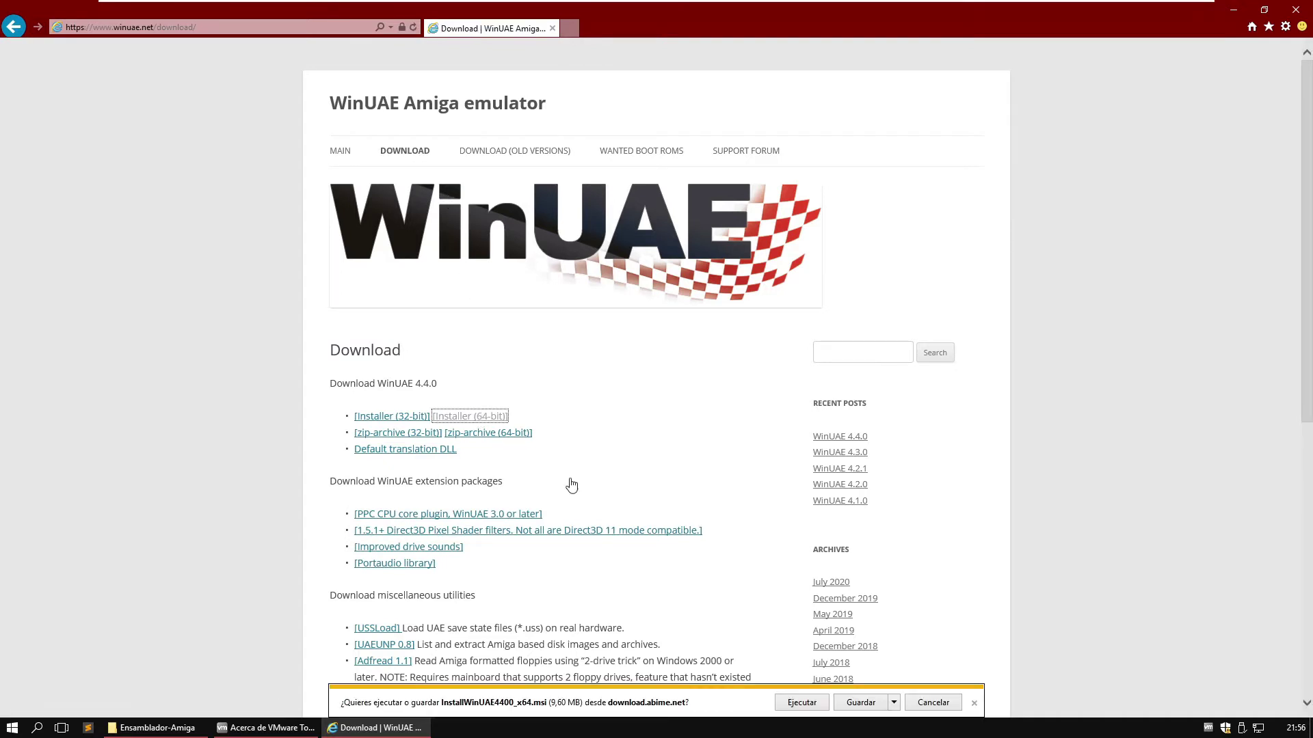
left_click(801, 704)
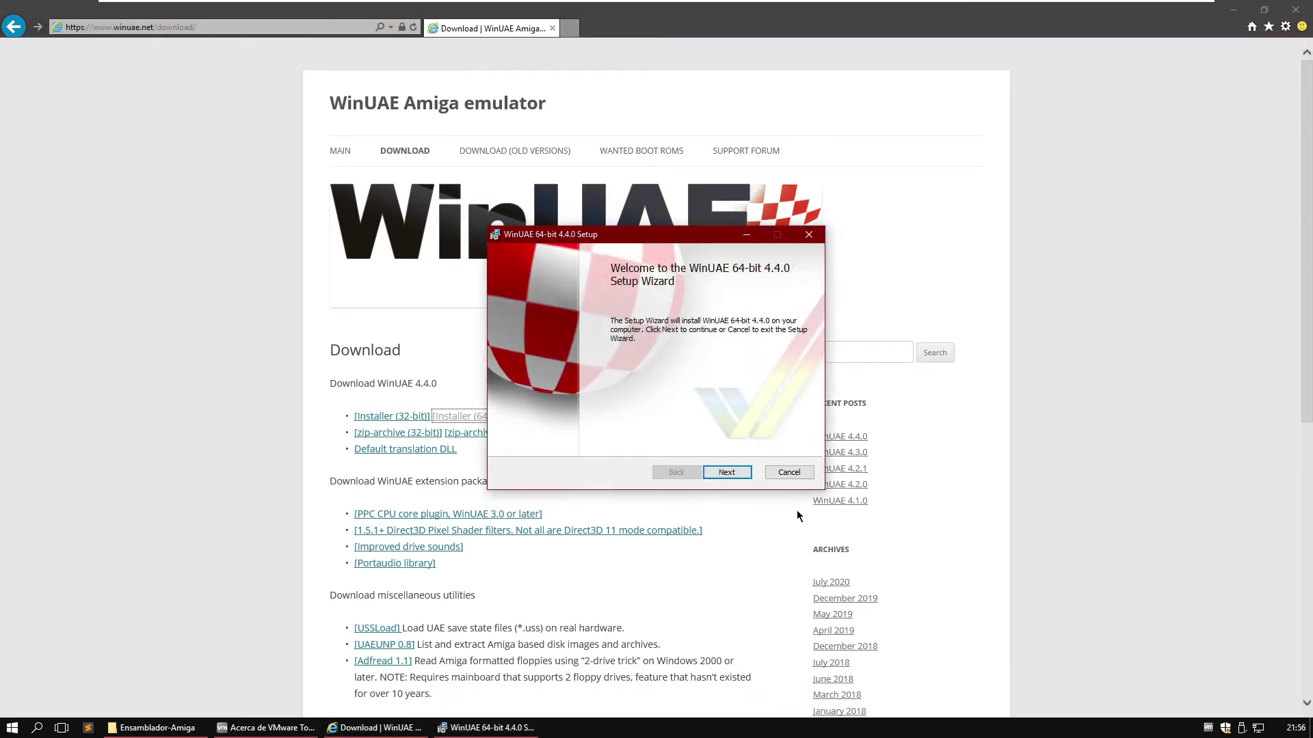
left_click(727, 473)
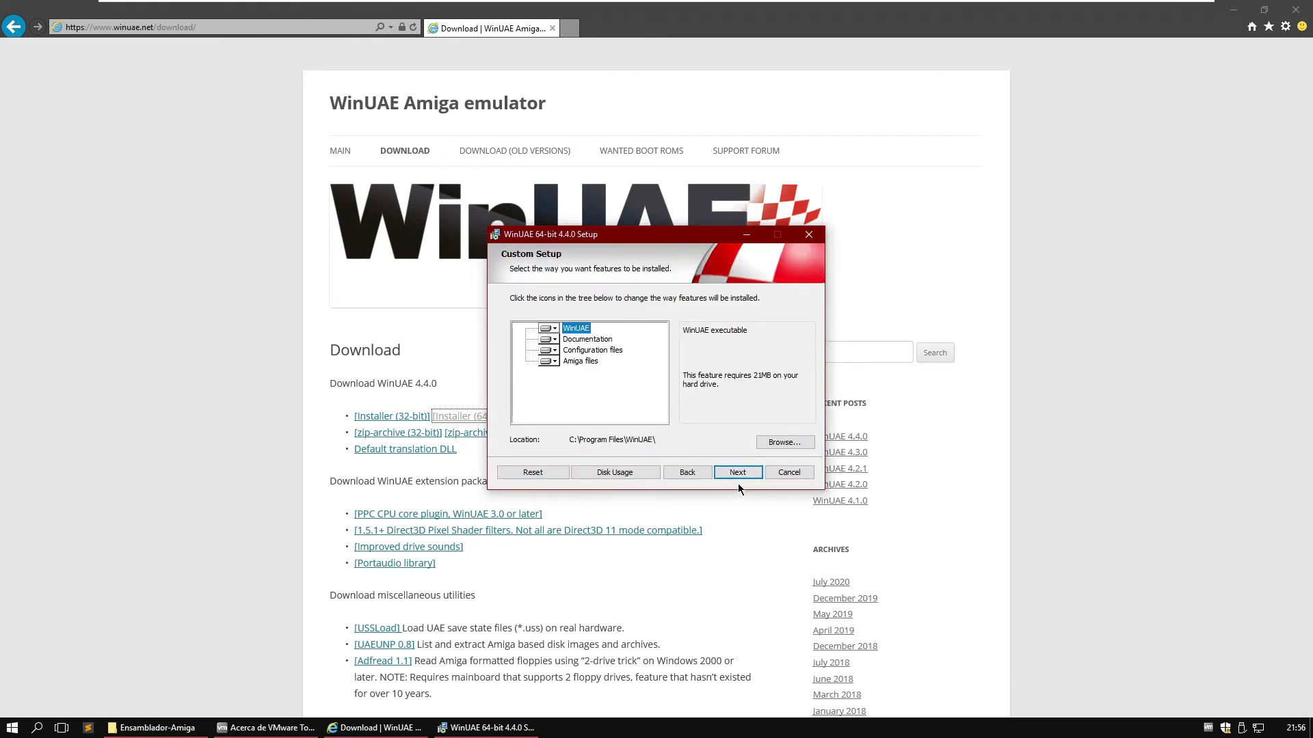
left_click(738, 473)
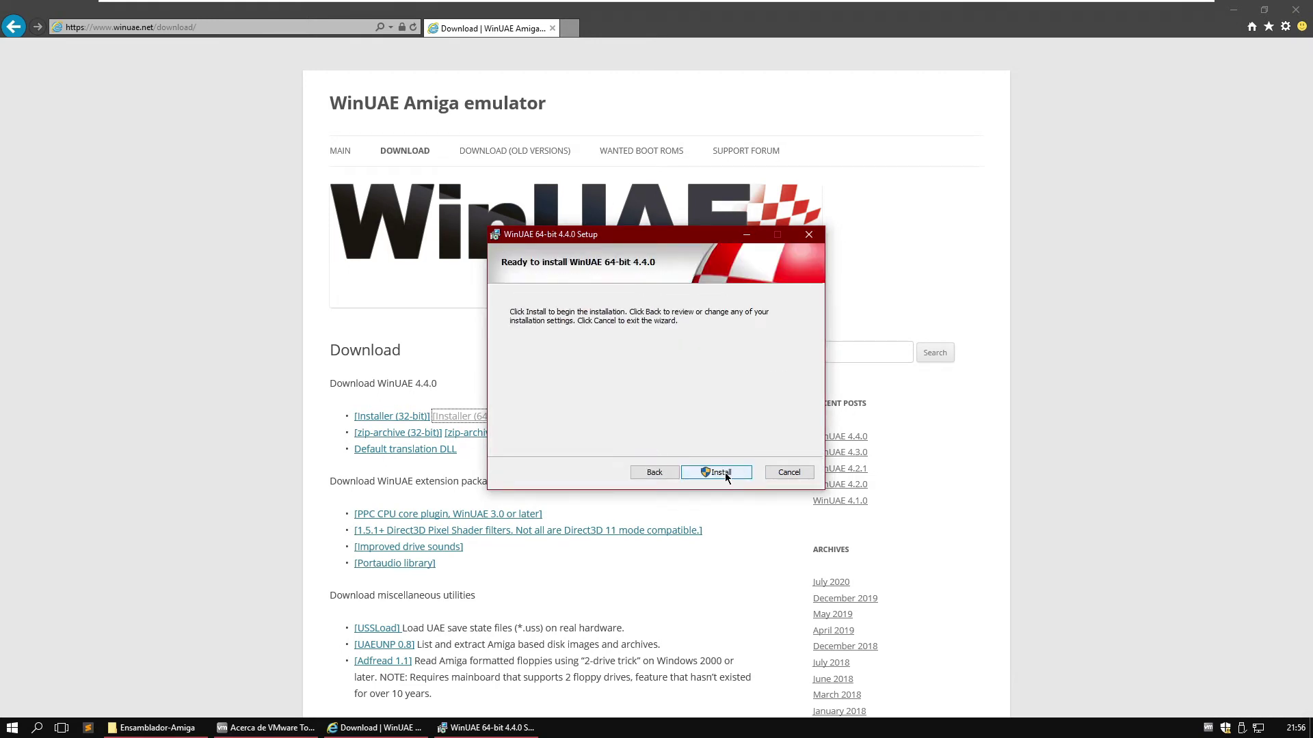
left_click(725, 475)
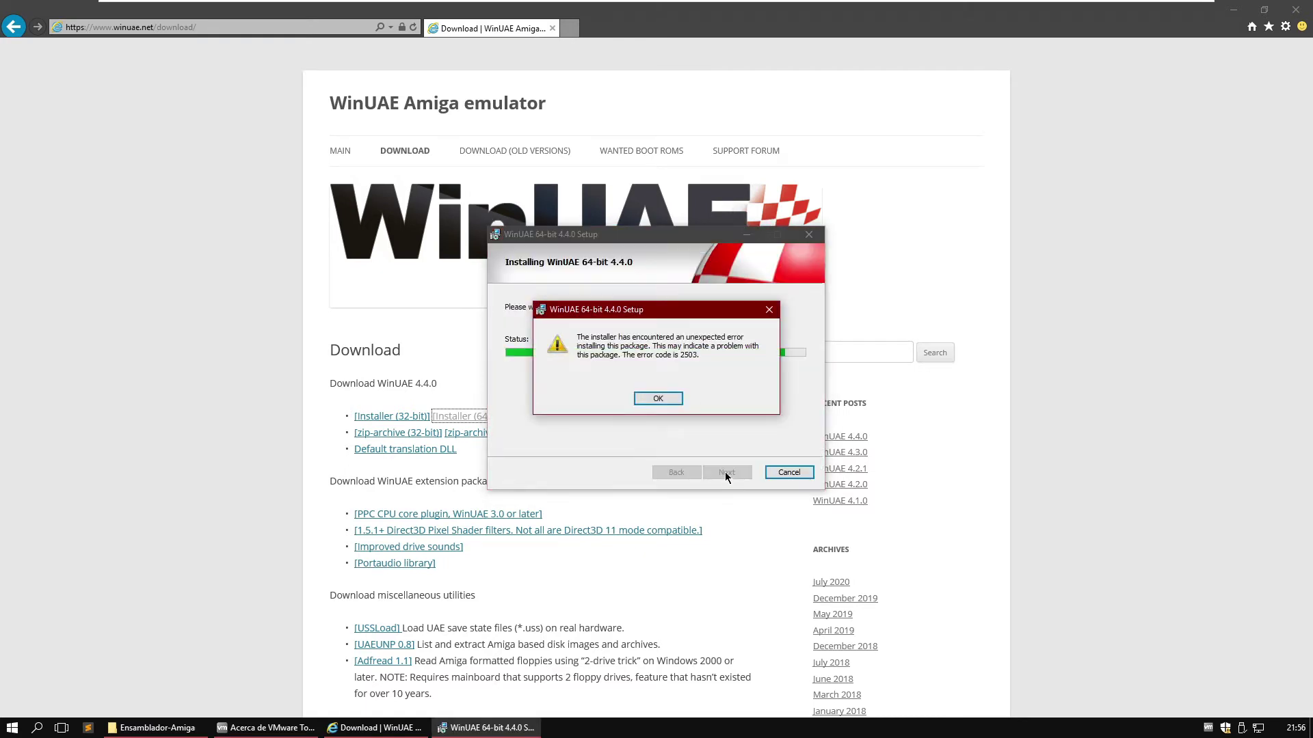
left_click(658, 399)
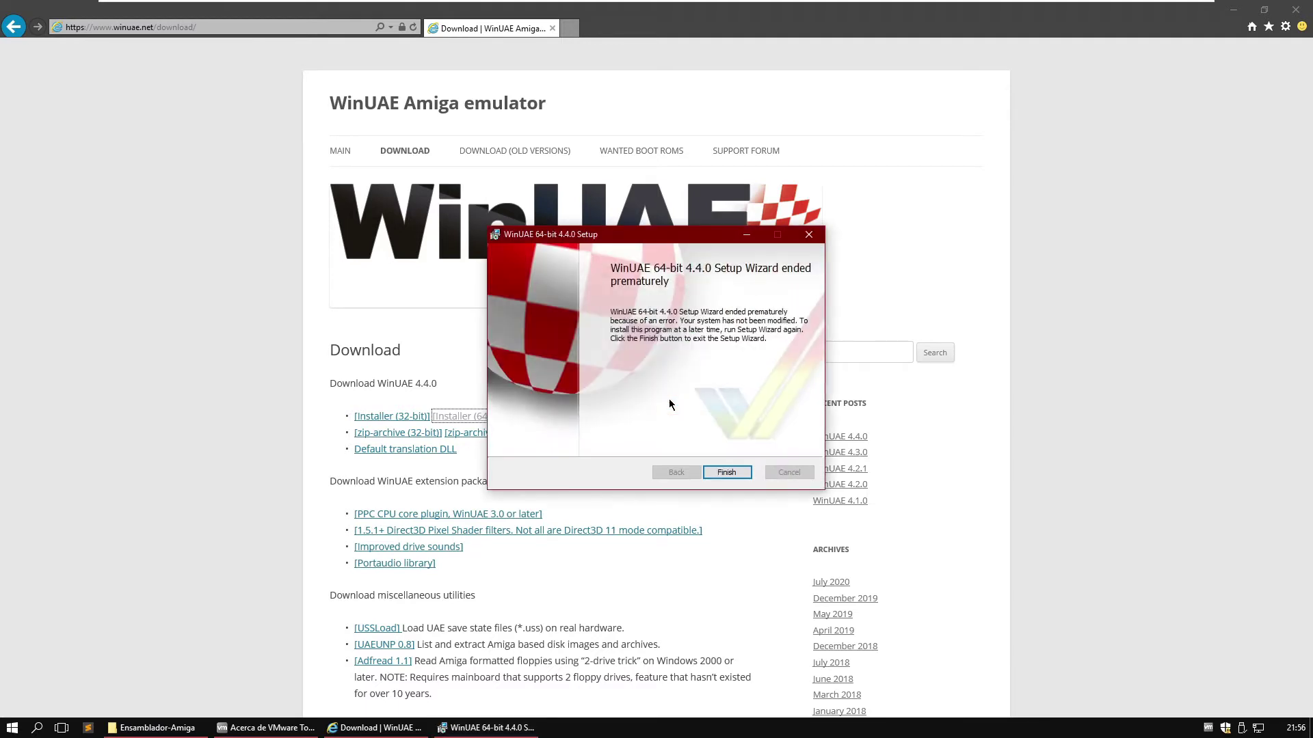
left_click(727, 473)
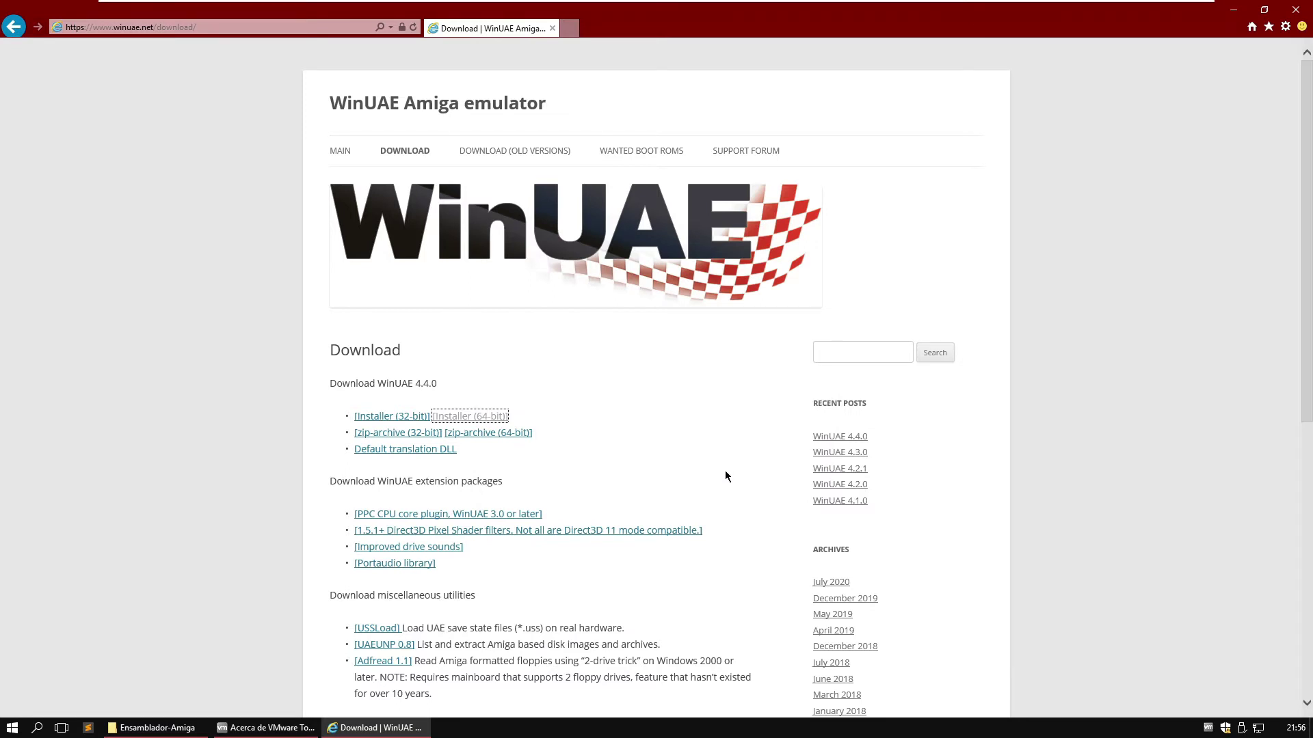
- Save the 64-bit zip archive WinUAE4400_x64.zip to the Ensamblador-Amiga folder and return to that folder's window
left_click(489, 434)
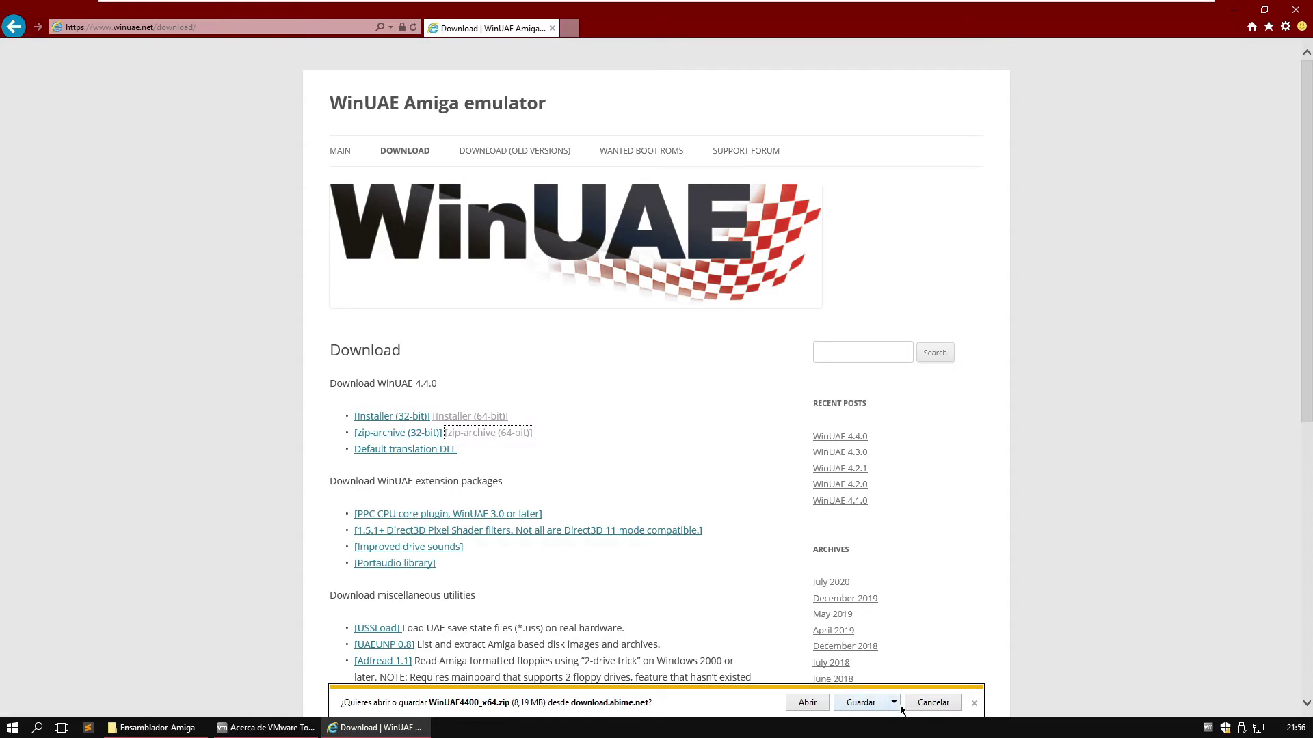
left_click(893, 702)
left_click(929, 689)
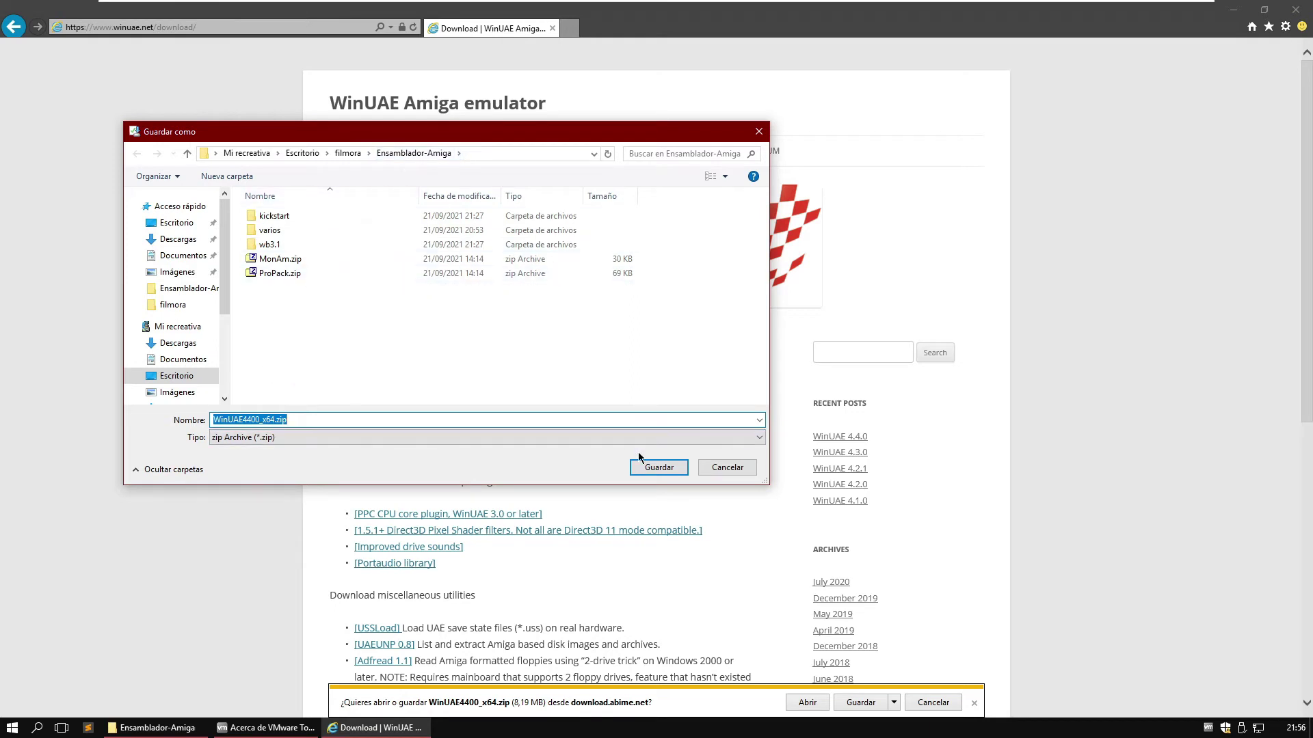
left_click(654, 469)
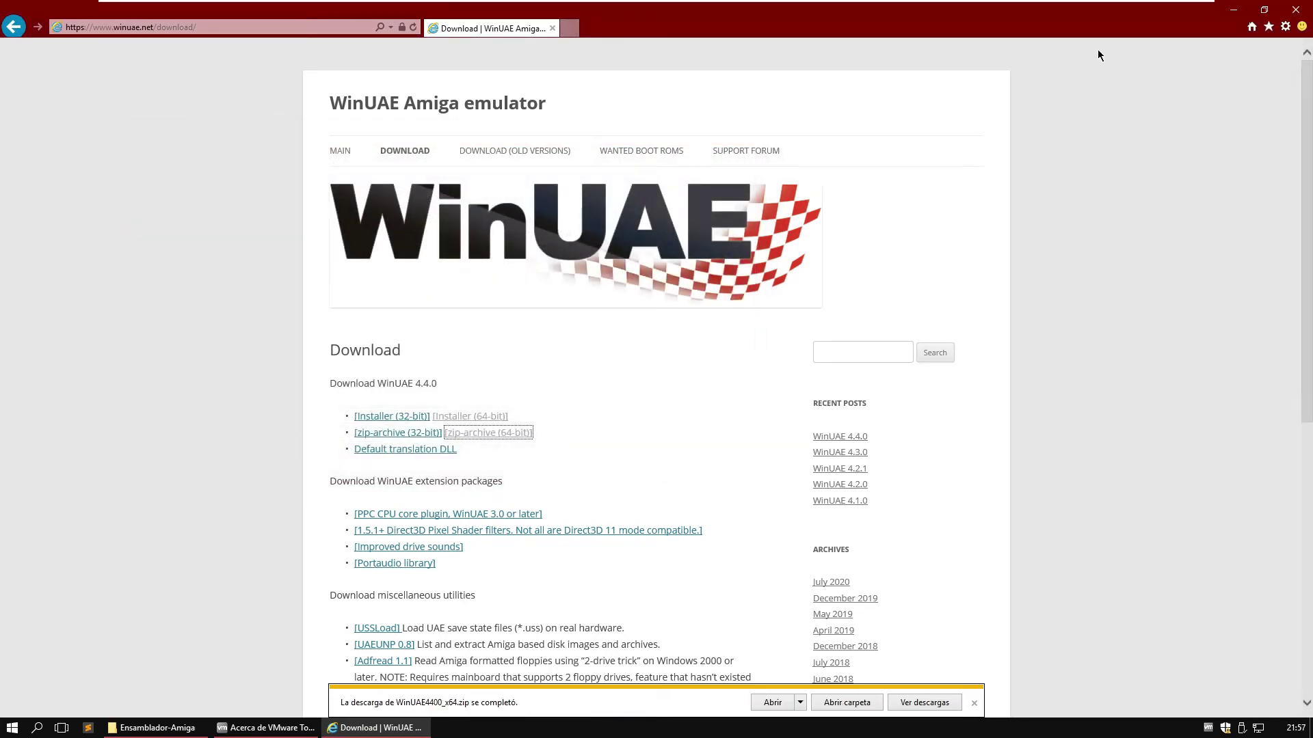
left_click(1233, 10)
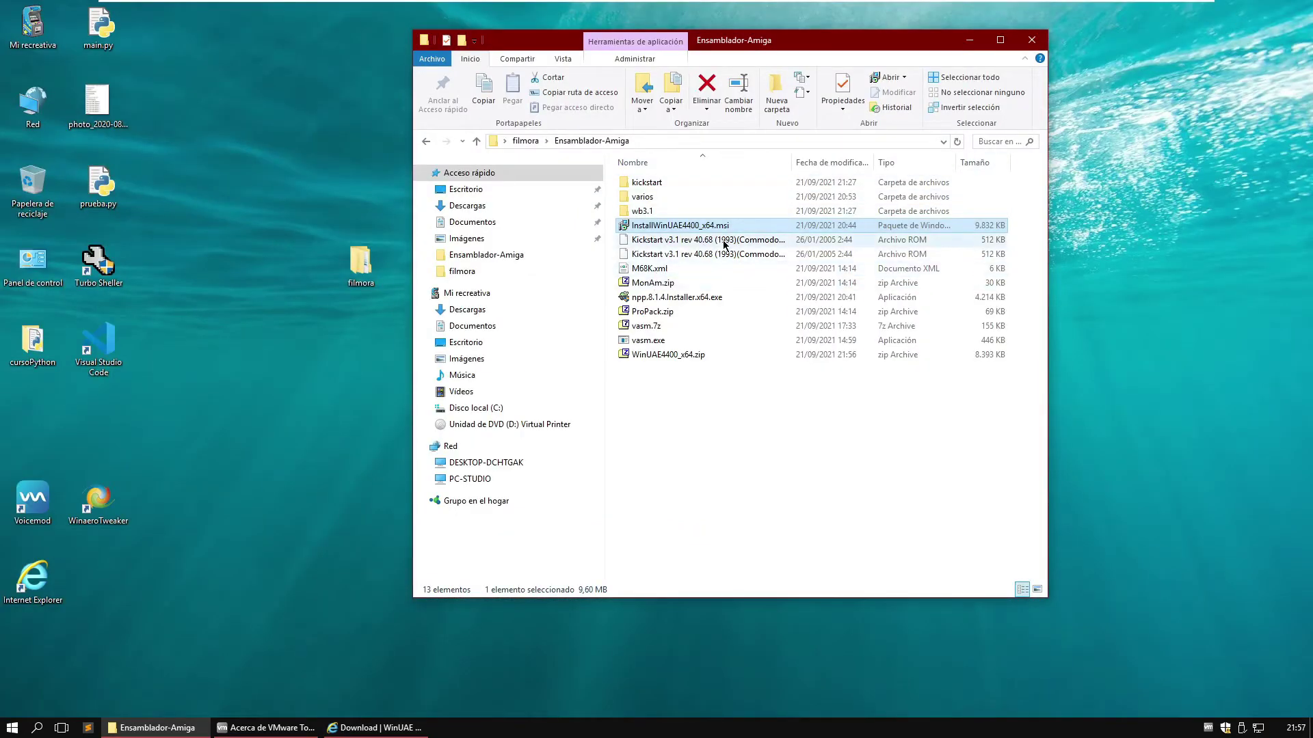
- Extract WinUAE4400_x64.zip into its own WinUAE4400_x64 subfolder, open that folder and shorten its window
right_click(672, 354)
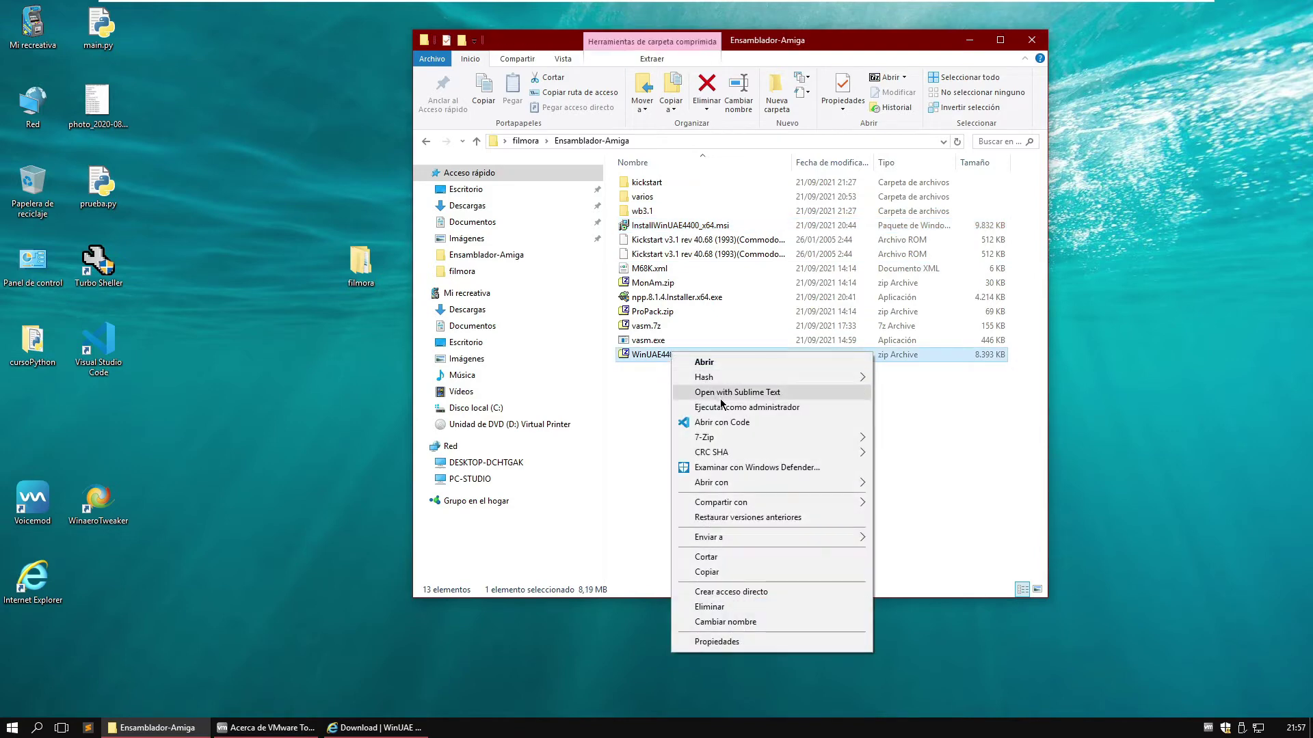
mouse_move(788, 441)
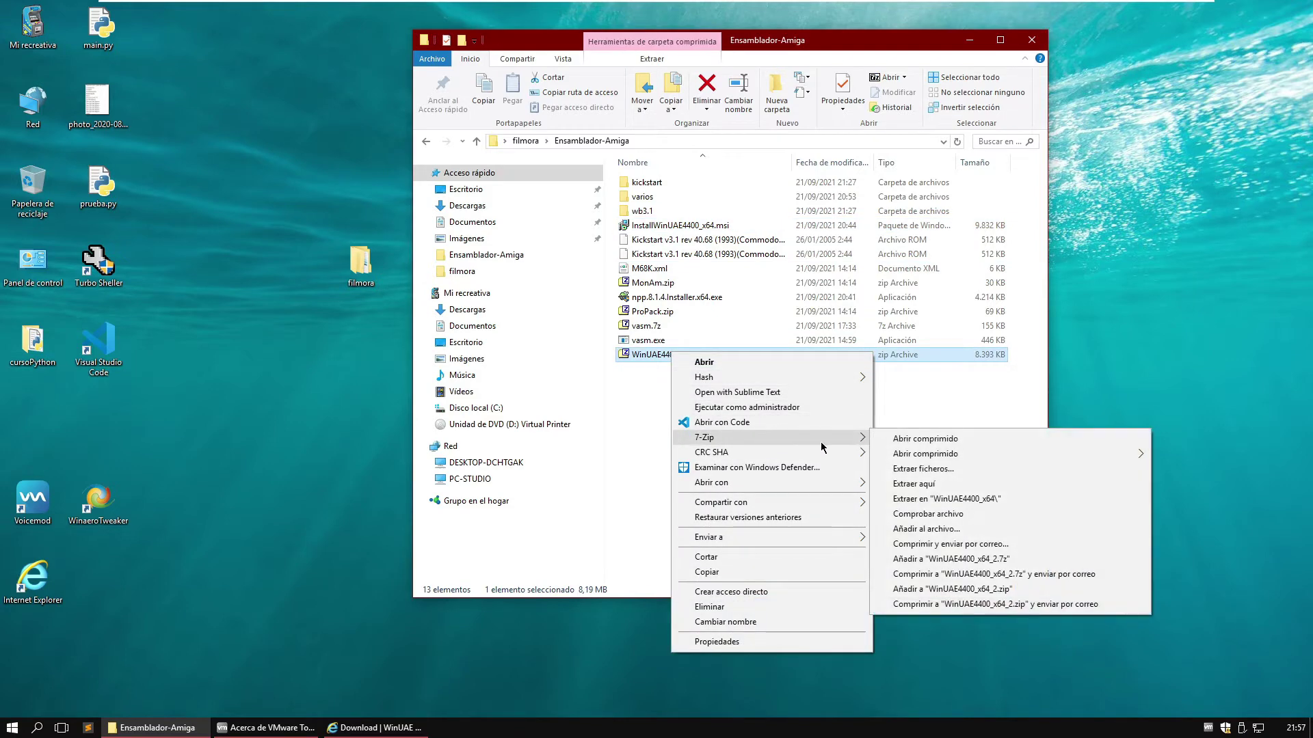
left_click(974, 500)
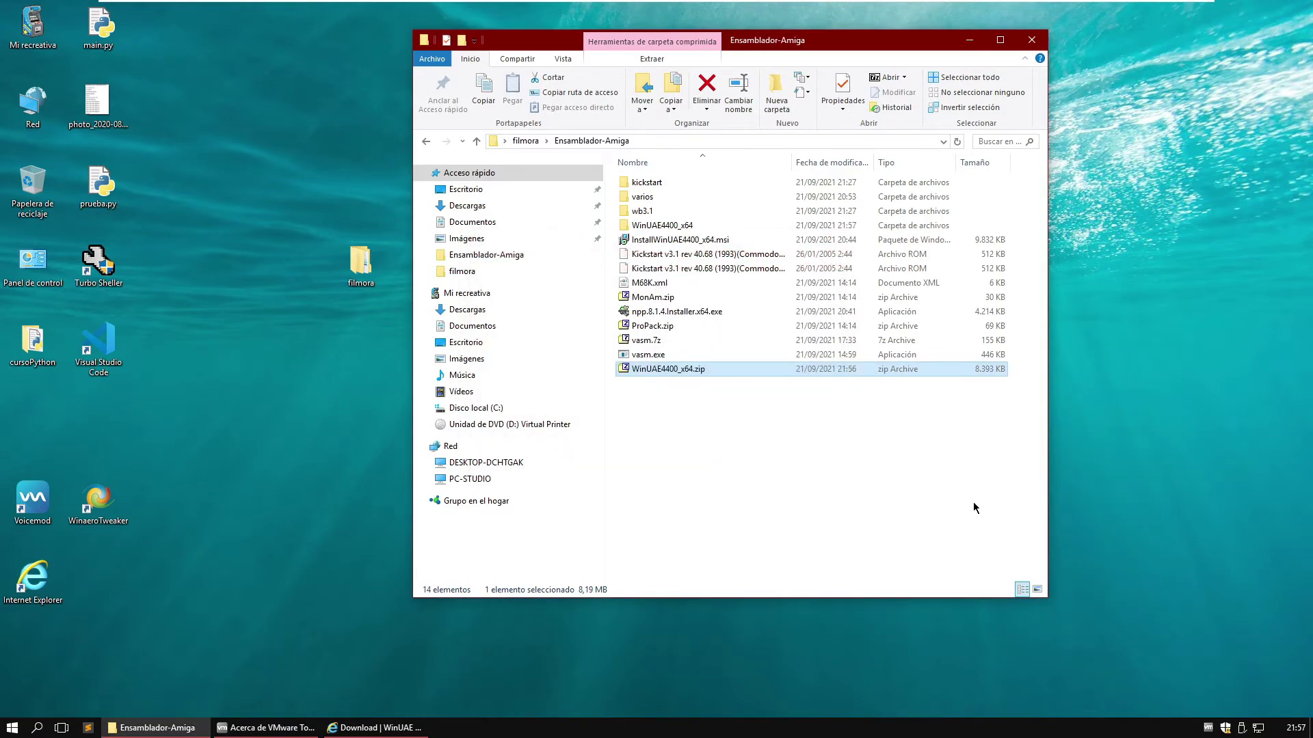
double_click(666, 226)
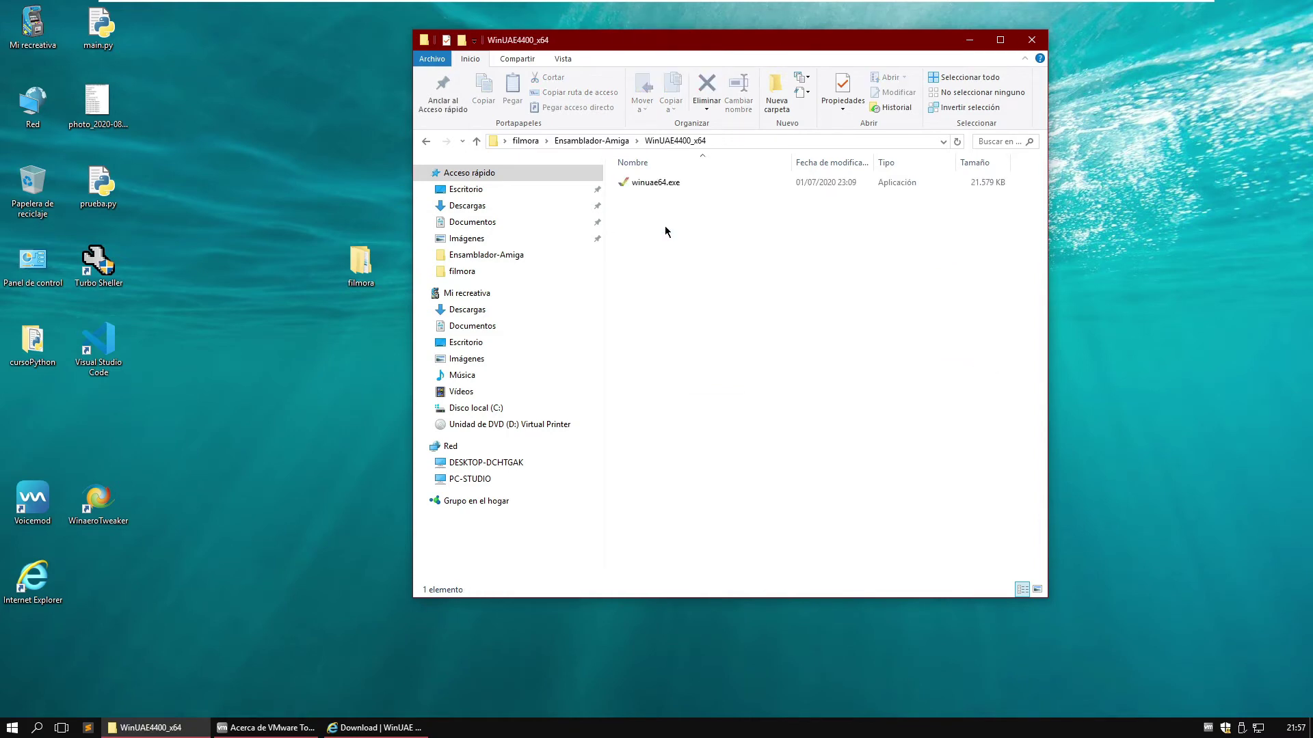
mouse_move(788, 45)
left_mouse_down()
mouse_move(852, 67)
mouse_move(863, 92)
mouse_move(690, 42)
mouse_move(799, 63)
left_mouse_up()
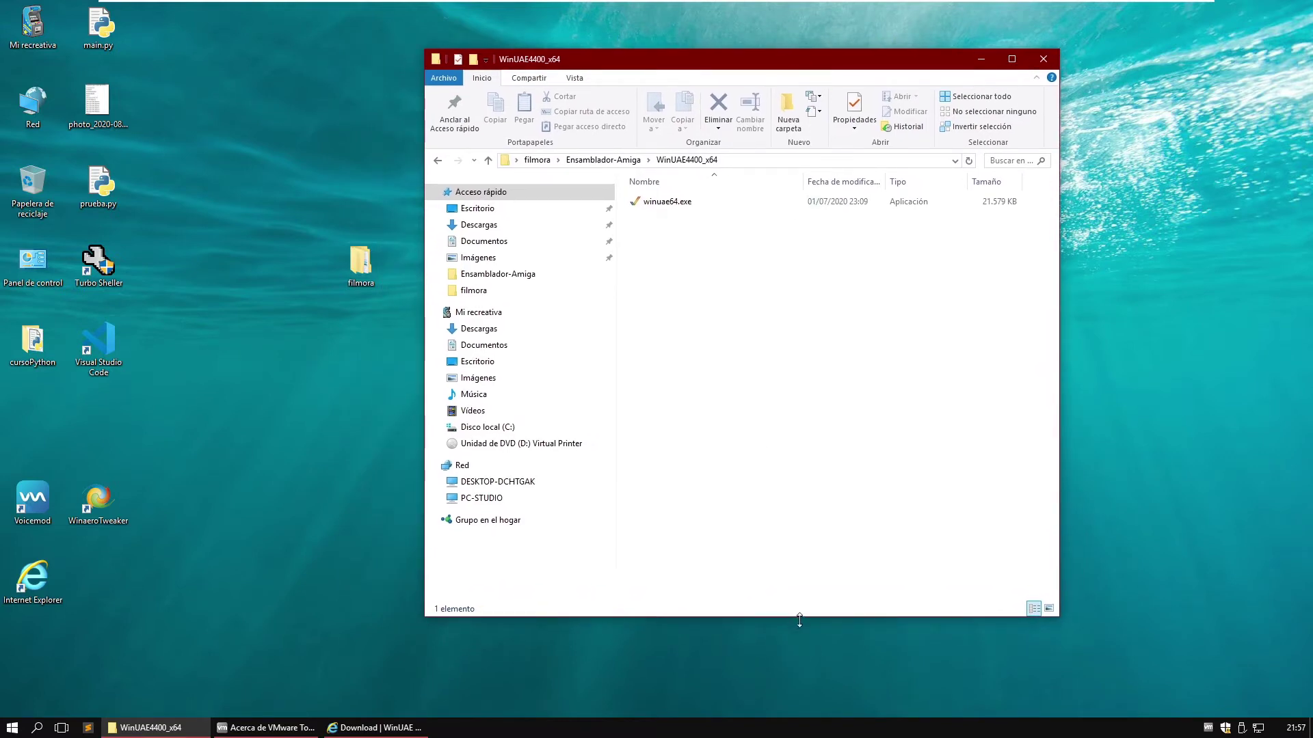
left_click_drag(798, 617, 861, 454)
- Minimize the WinUAE download page, run winuae64.exe from the extracted folder and place its properties window below the folder's file list
left_click(377, 728)
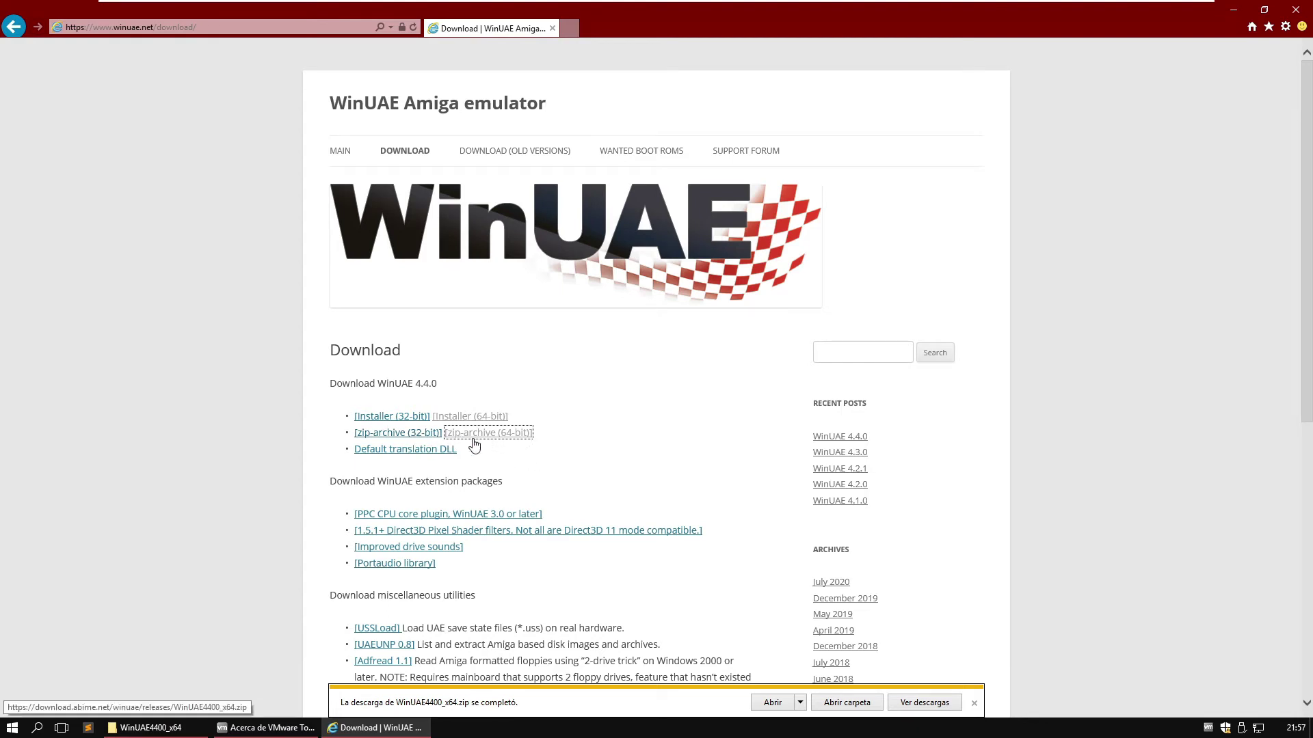
left_click(1234, 13)
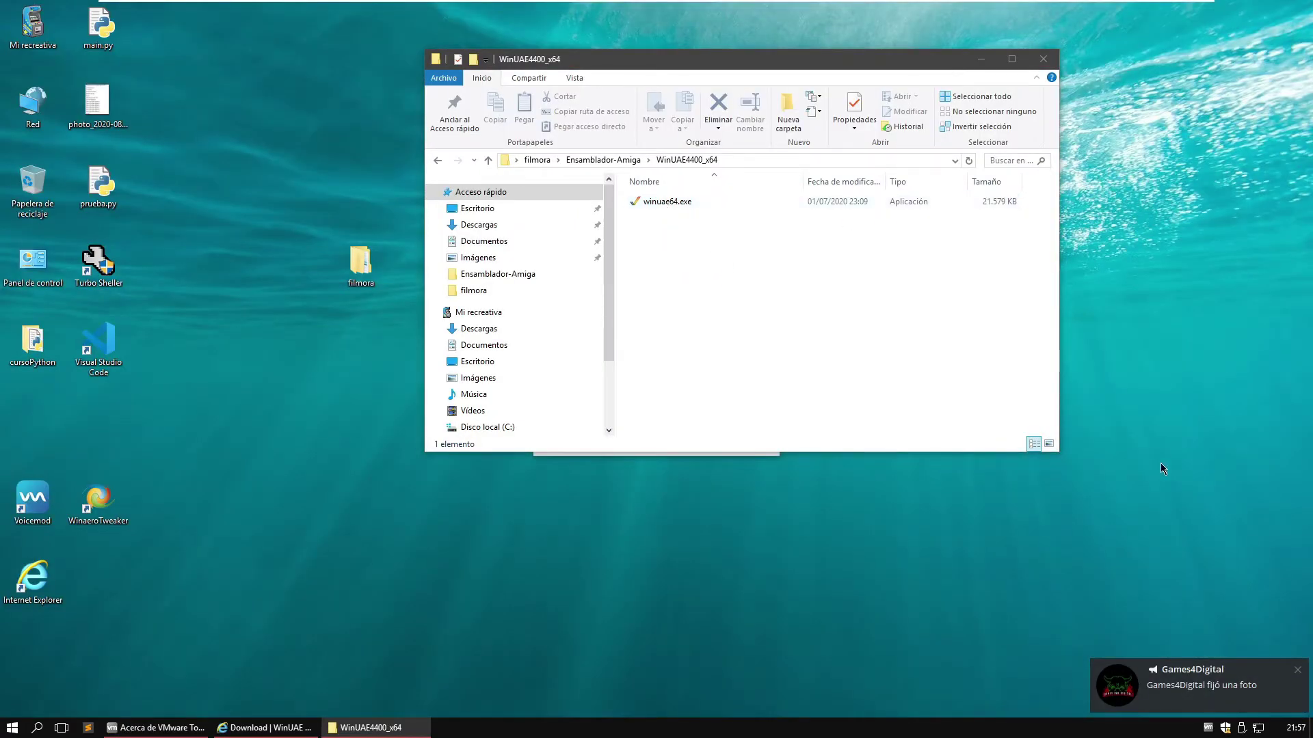
double_click(642, 203)
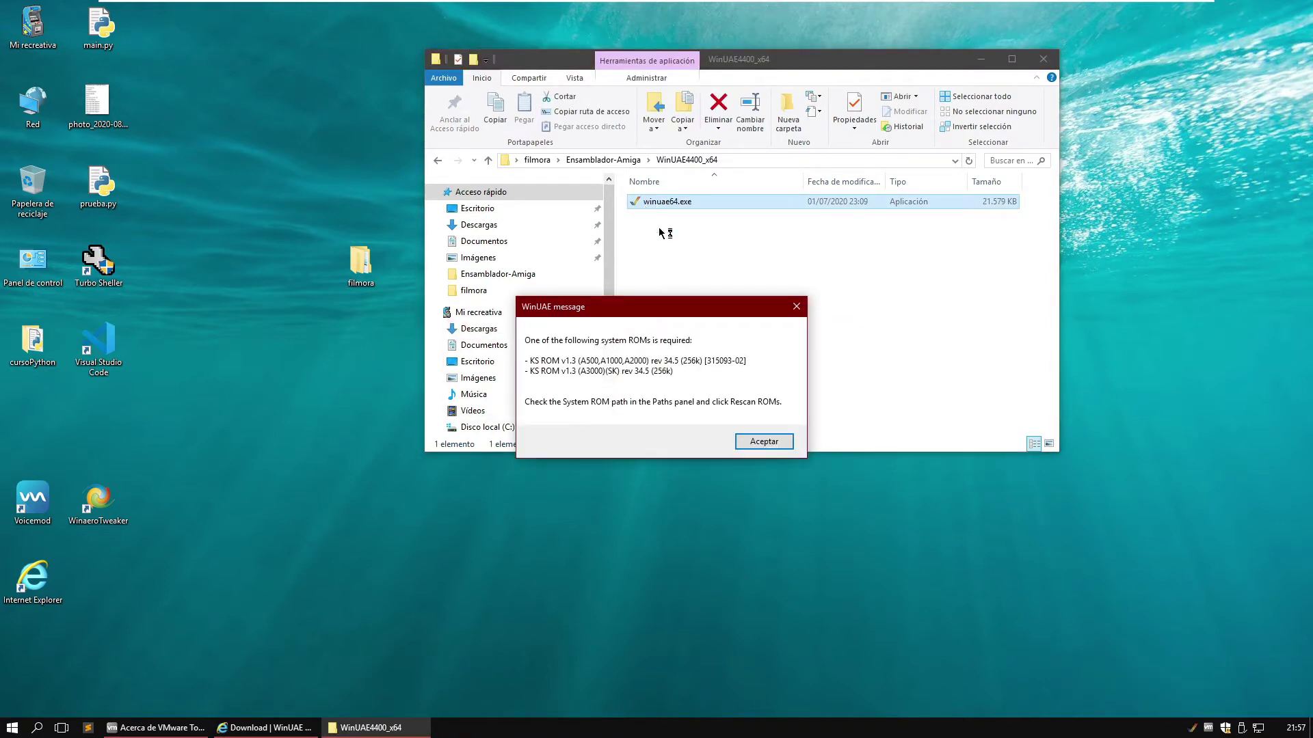
left_click(764, 442)
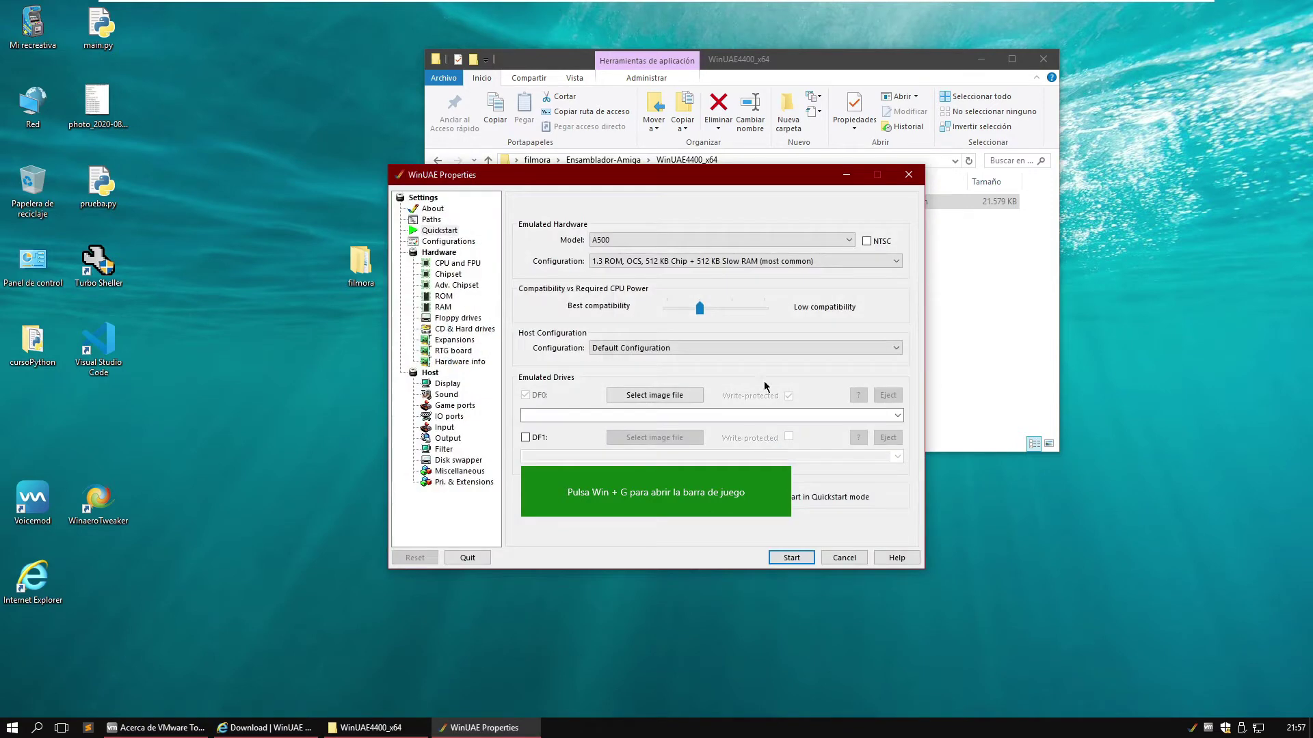
mouse_move(717, 184)
left_mouse_down()
mouse_move(633, 100)
mouse_move(616, 117)
mouse_move(705, 168)
left_mouse_up()
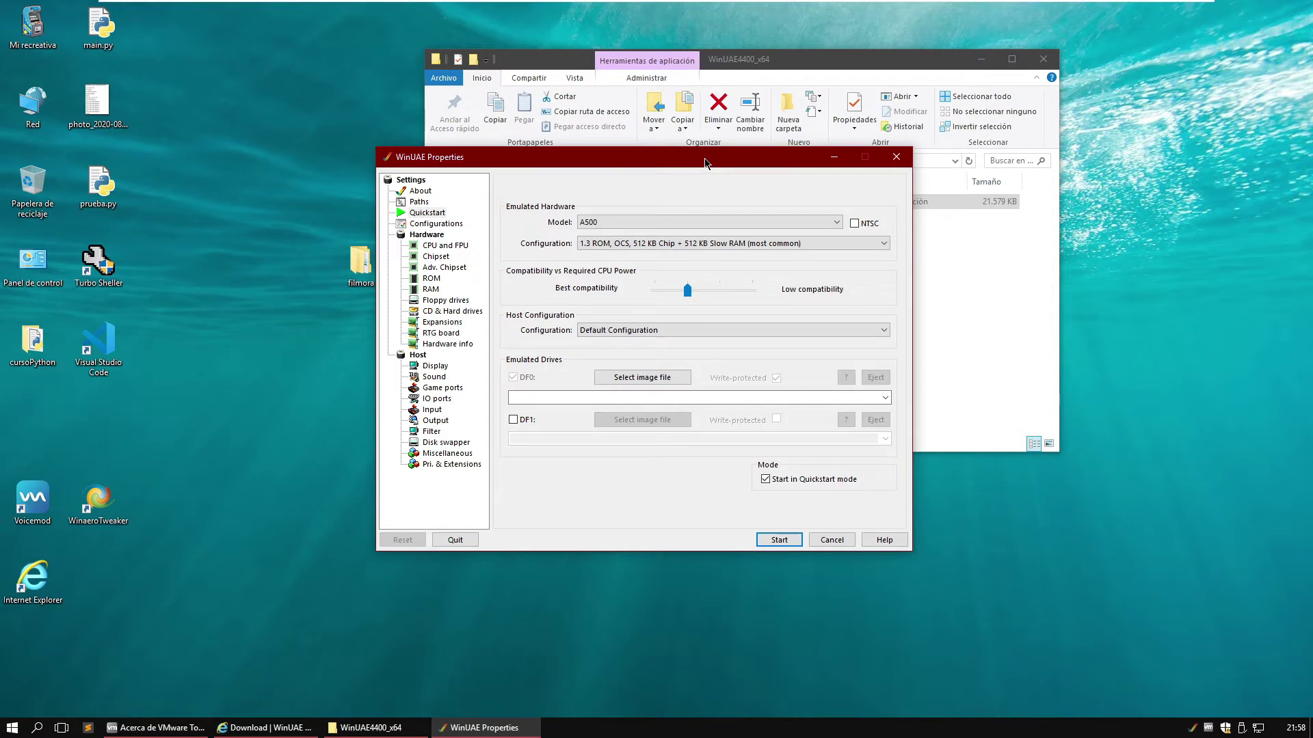
left_click_drag(704, 163, 703, 261)
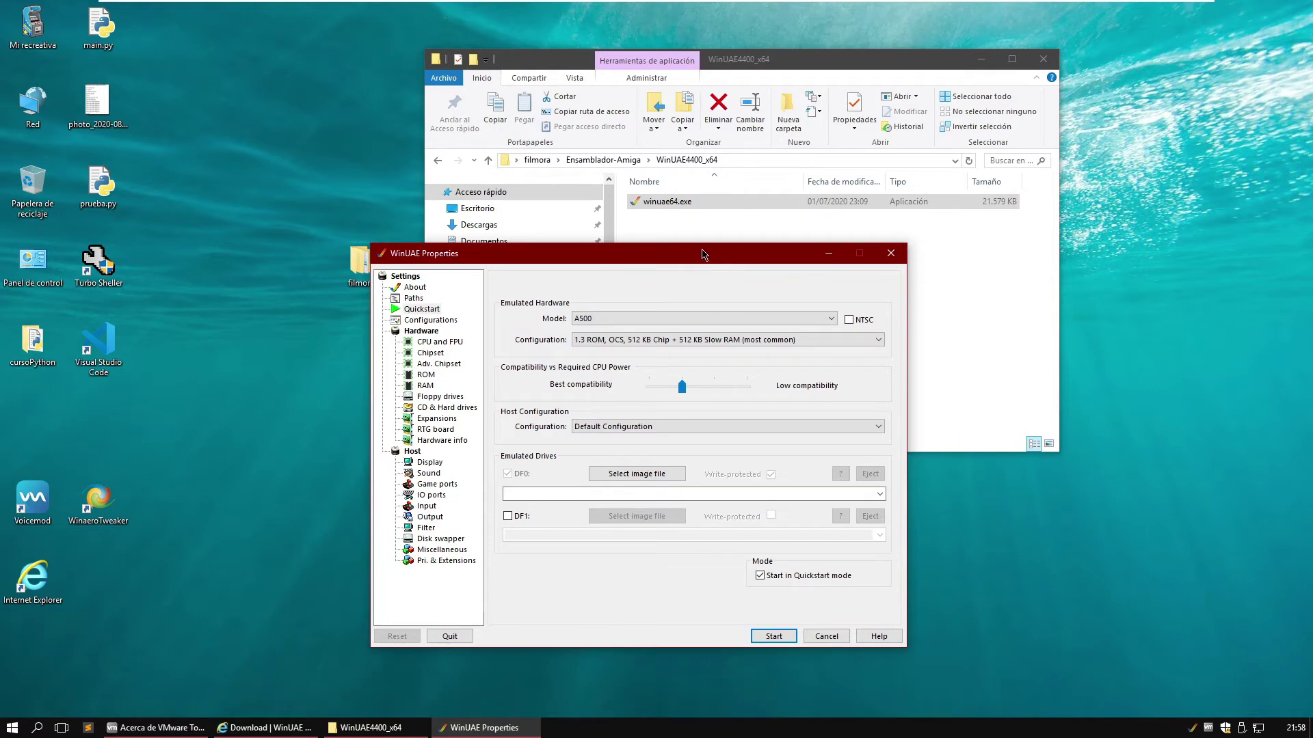
- Go up to the Ensamblador-Amiga folder and bring the WinUAE Properties window back to the front
left_click(613, 163)
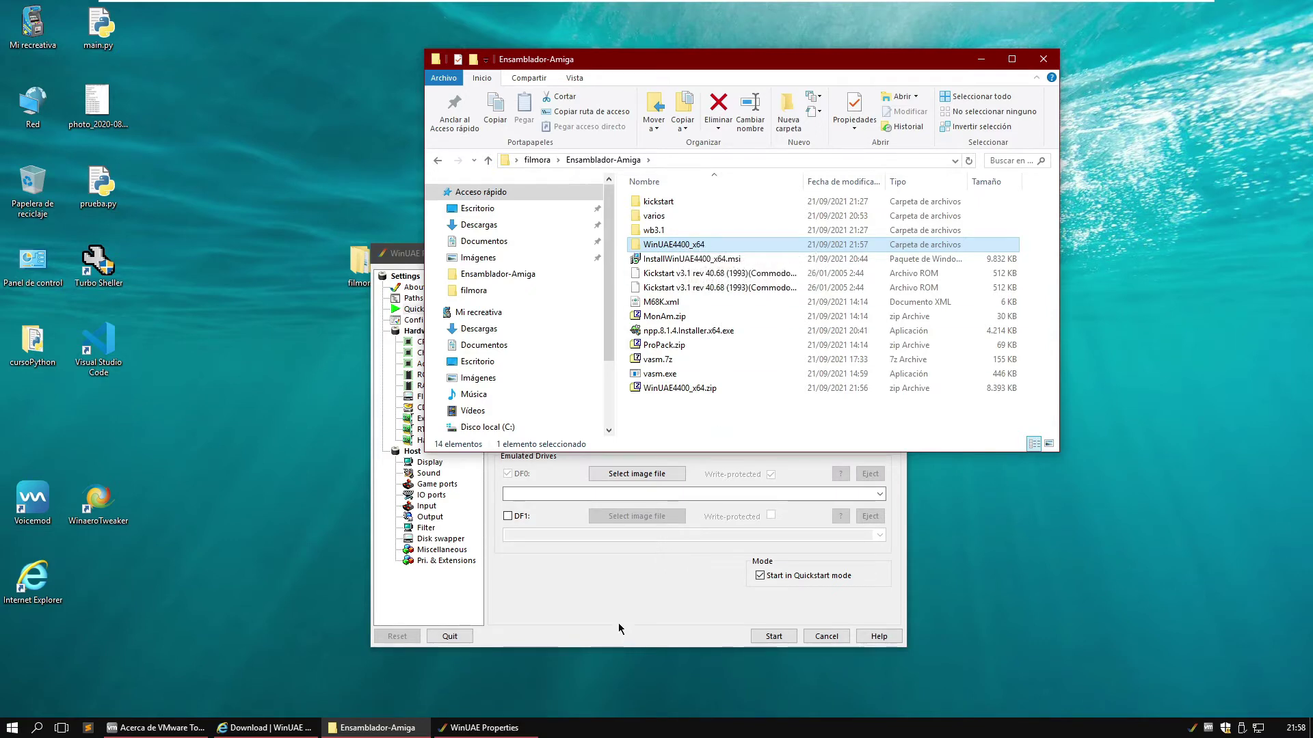
left_click(623, 602)
left_click_drag(613, 265, 593, 233)
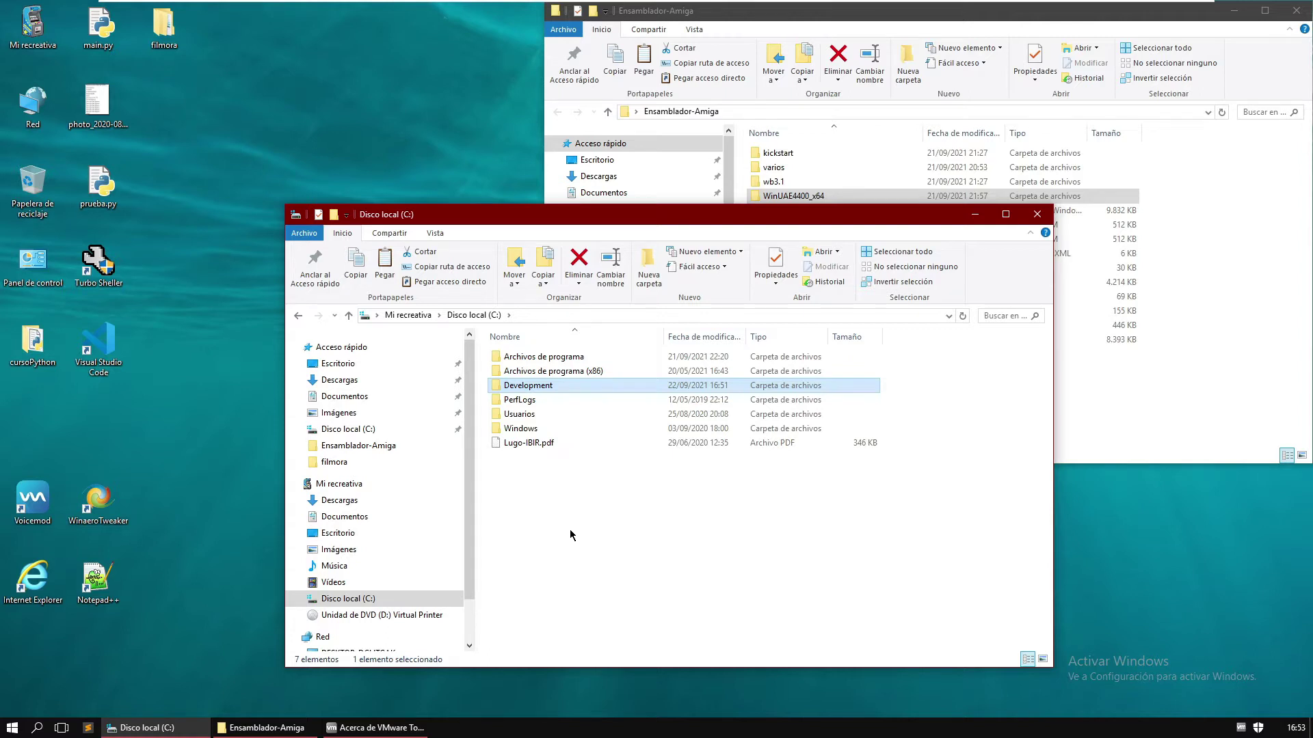
- Open the WinUAE folder inside C:\Development, run its winuae64.exe and close the properties window
double_click(543, 386)
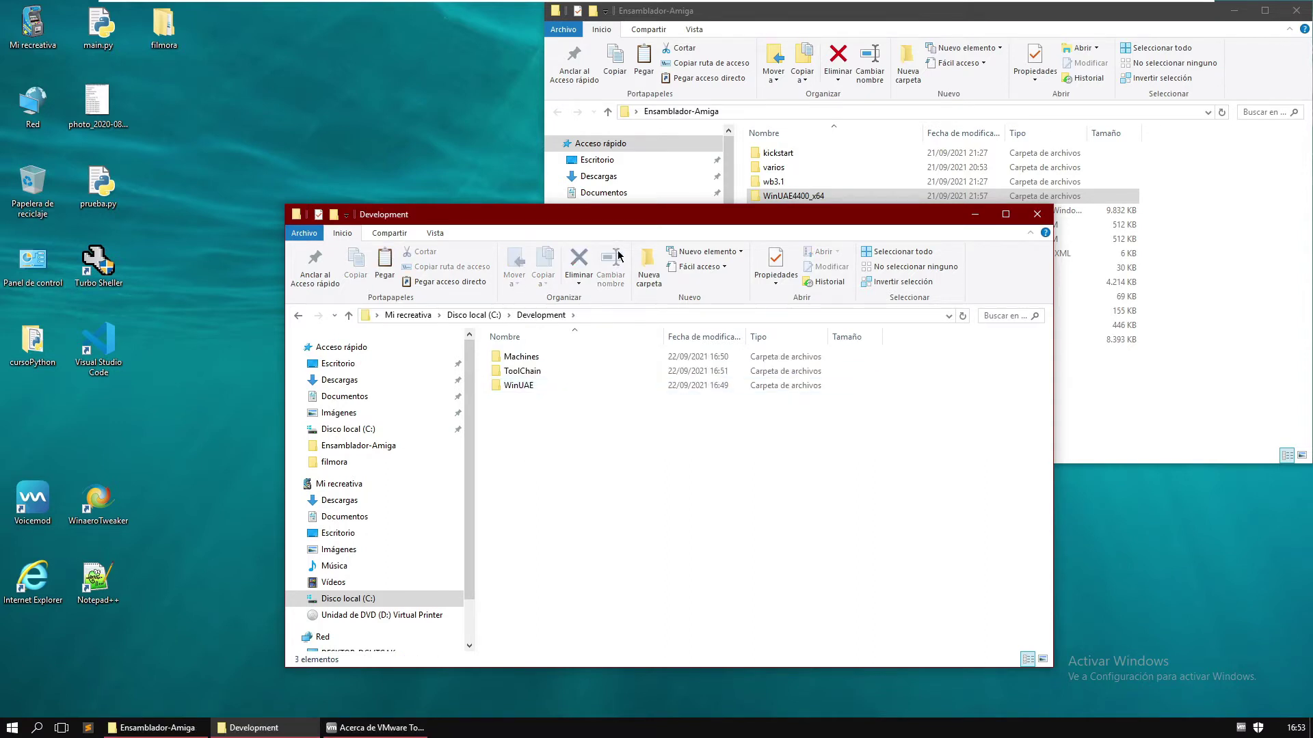
left_click_drag(667, 217, 639, 283)
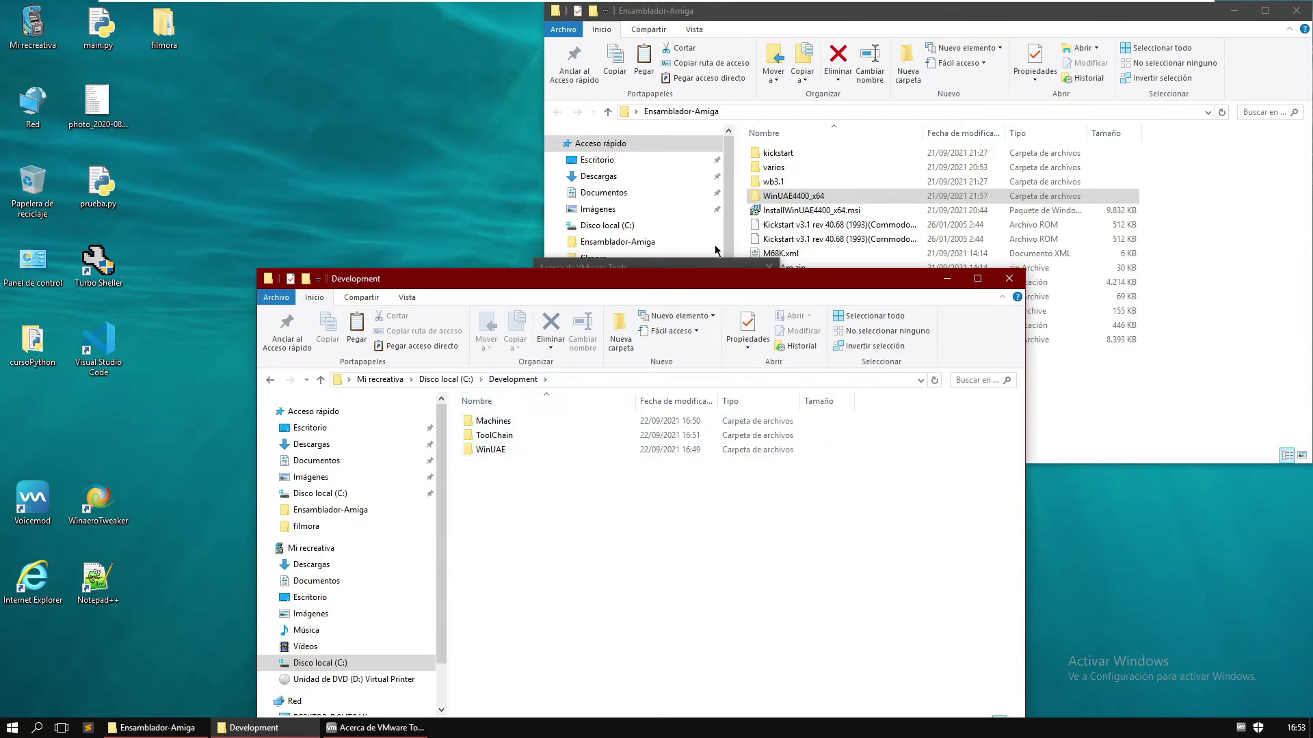
double_click(483, 452)
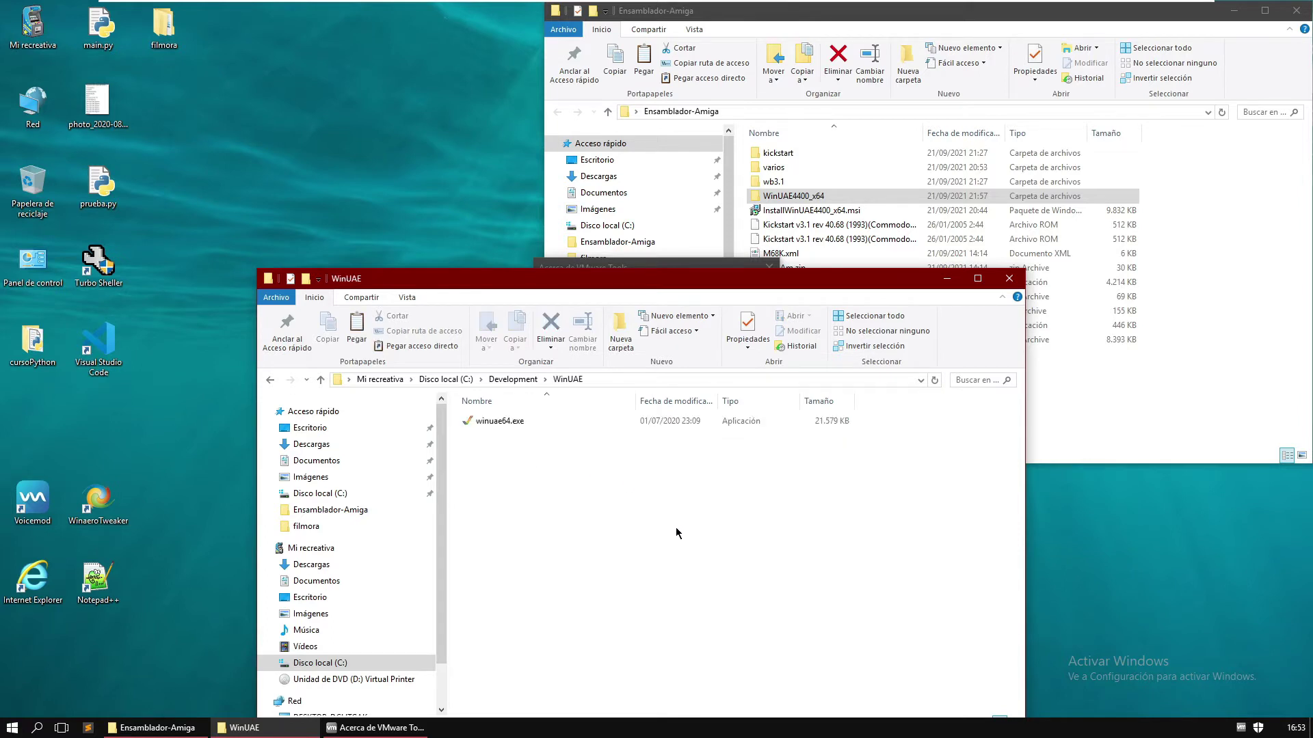
double_click(521, 424)
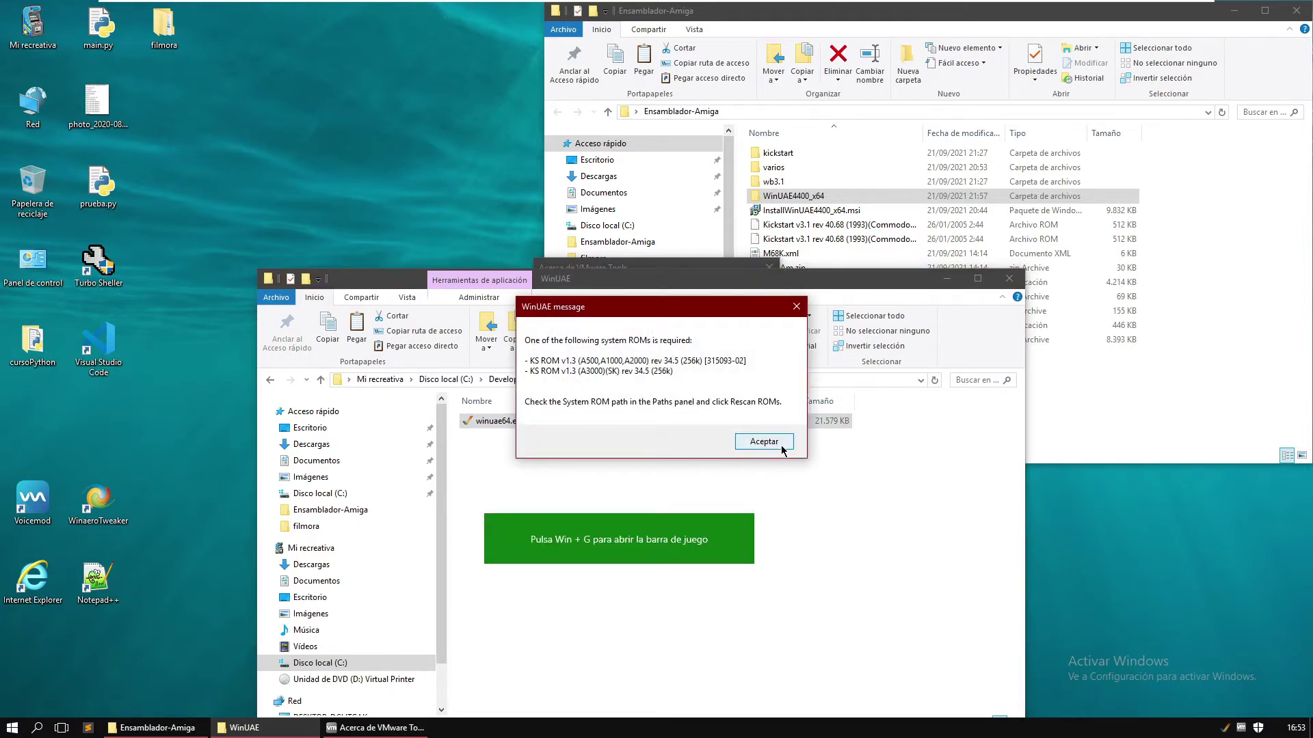
left_click(782, 446)
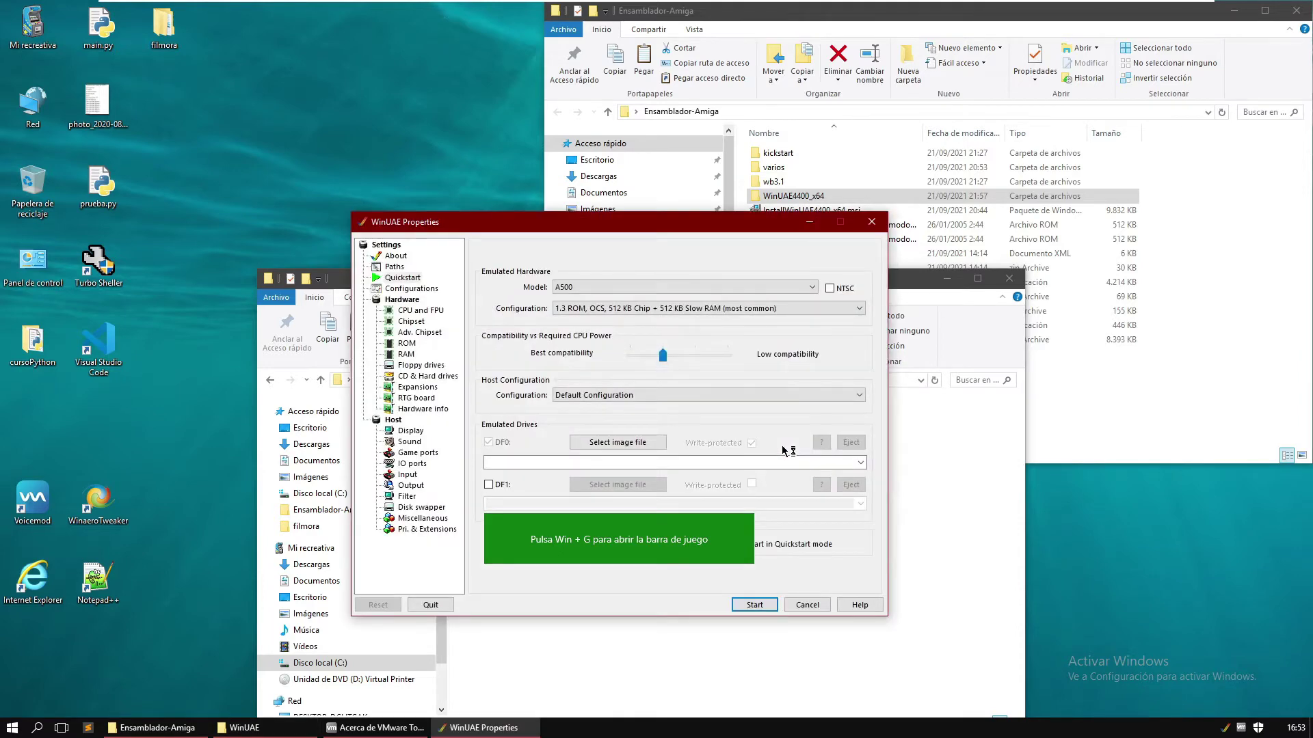
left_click(881, 229)
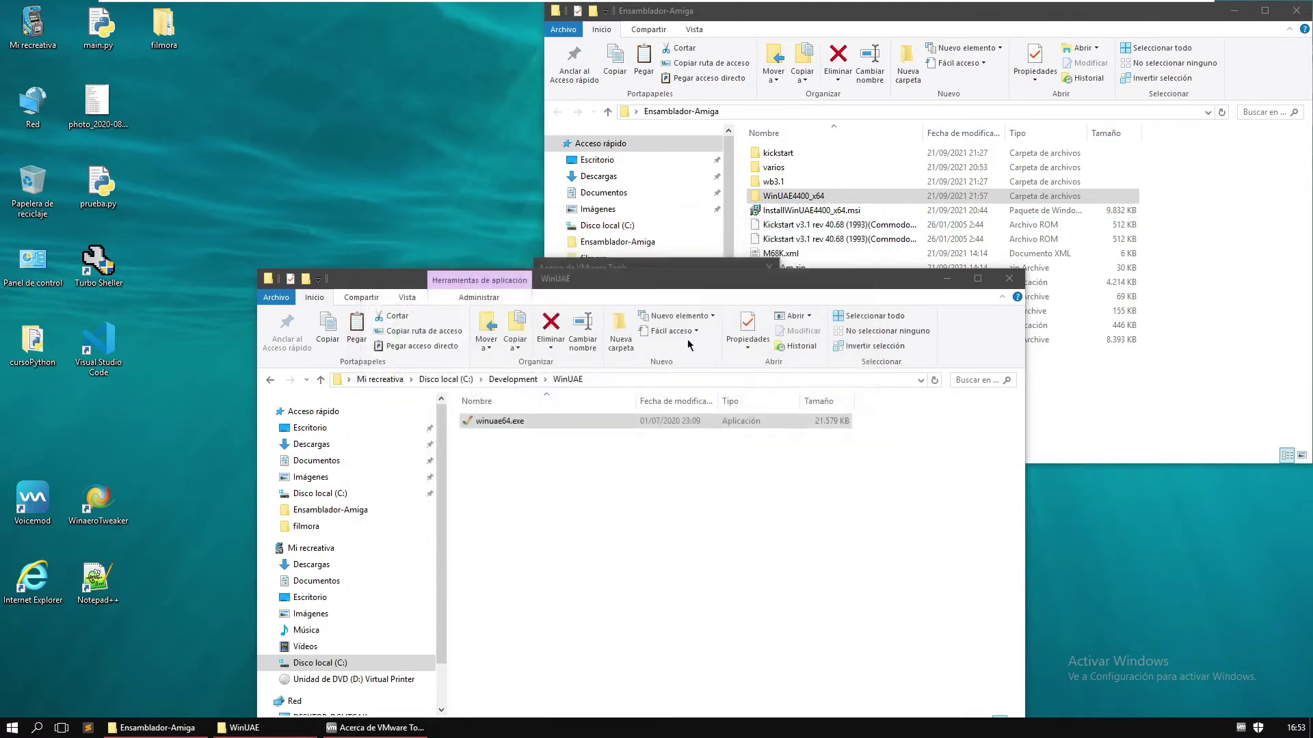
- Examine the Machines folder in Development, checking A1200Debug, A1200Test and the DH0 and DH1 subfolders of A1200Test
left_click(513, 382)
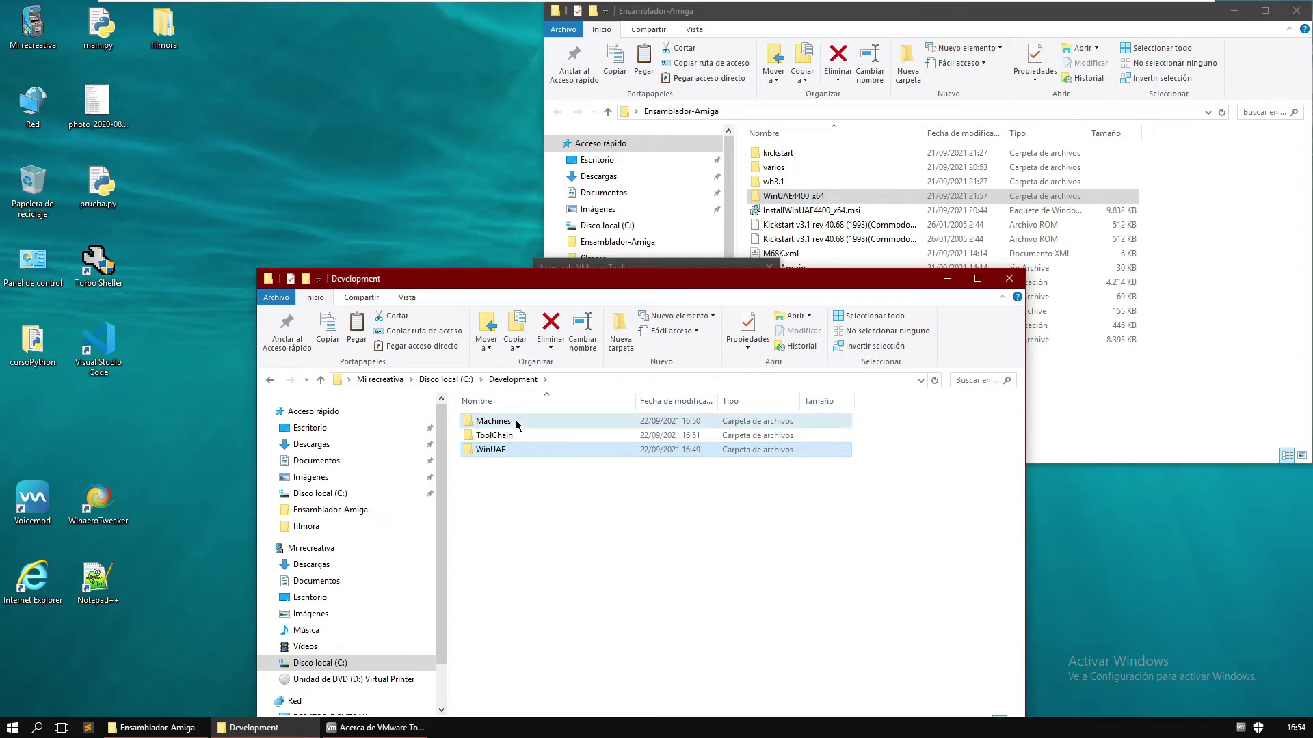
double_click(518, 423)
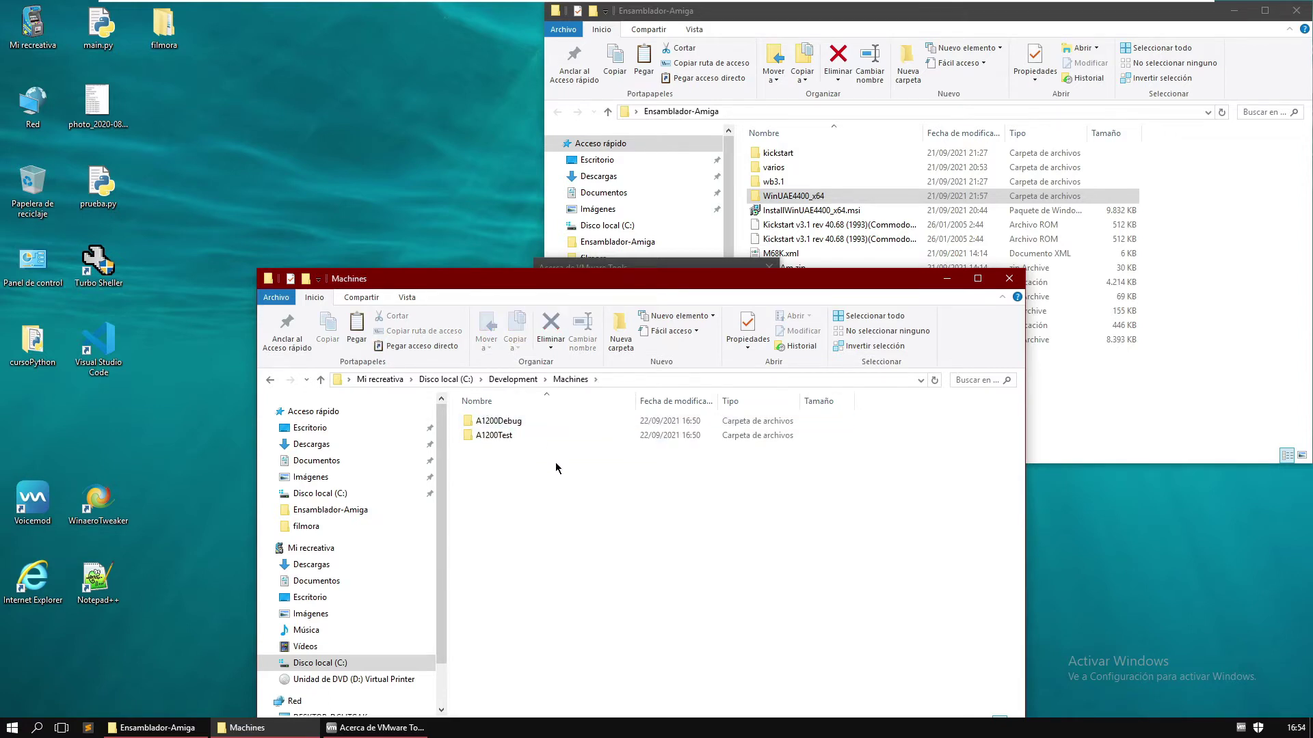
double_click(517, 436)
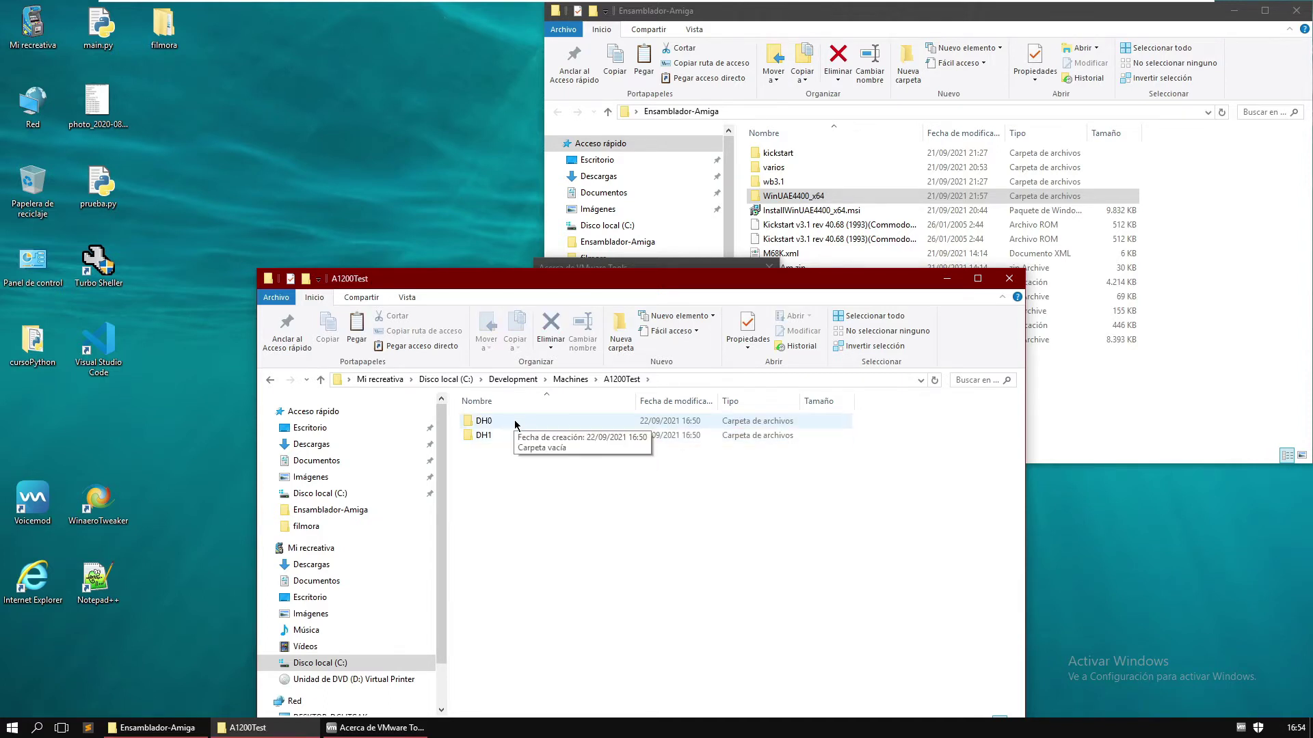
double_click(515, 423)
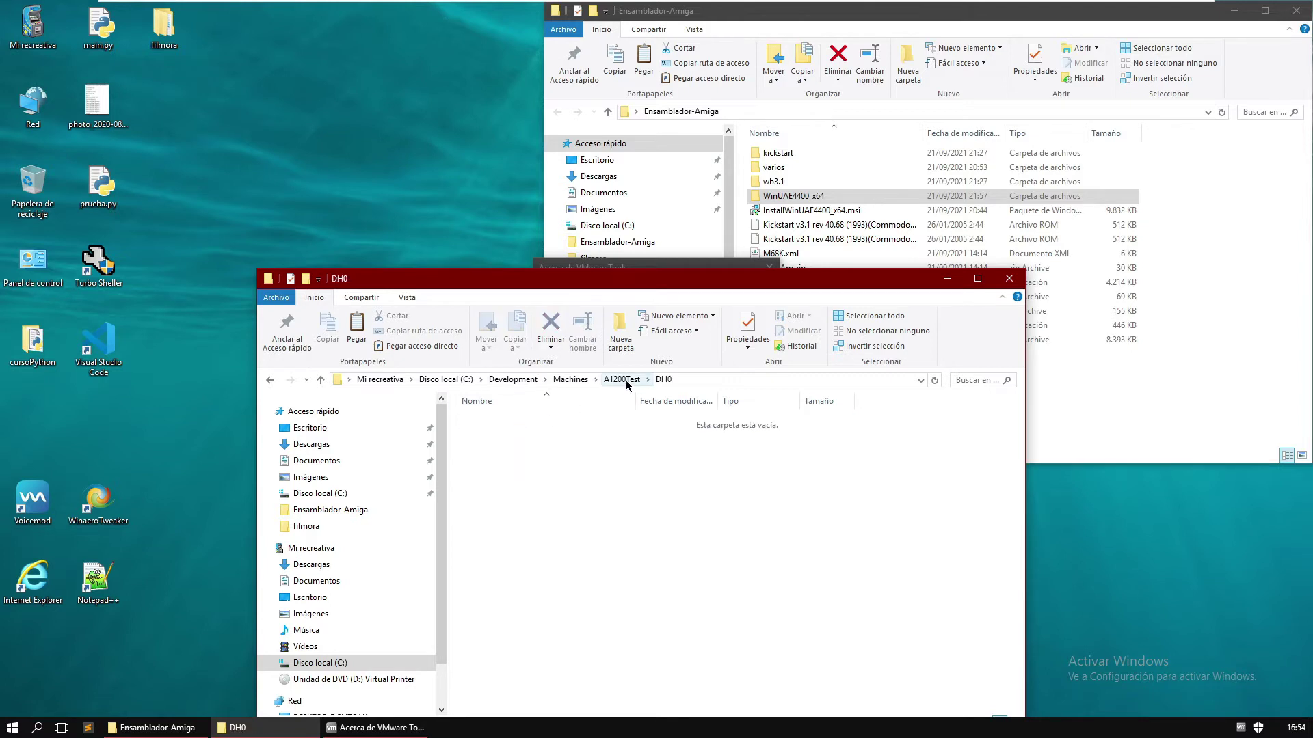
left_click(623, 380)
double_click(519, 439)
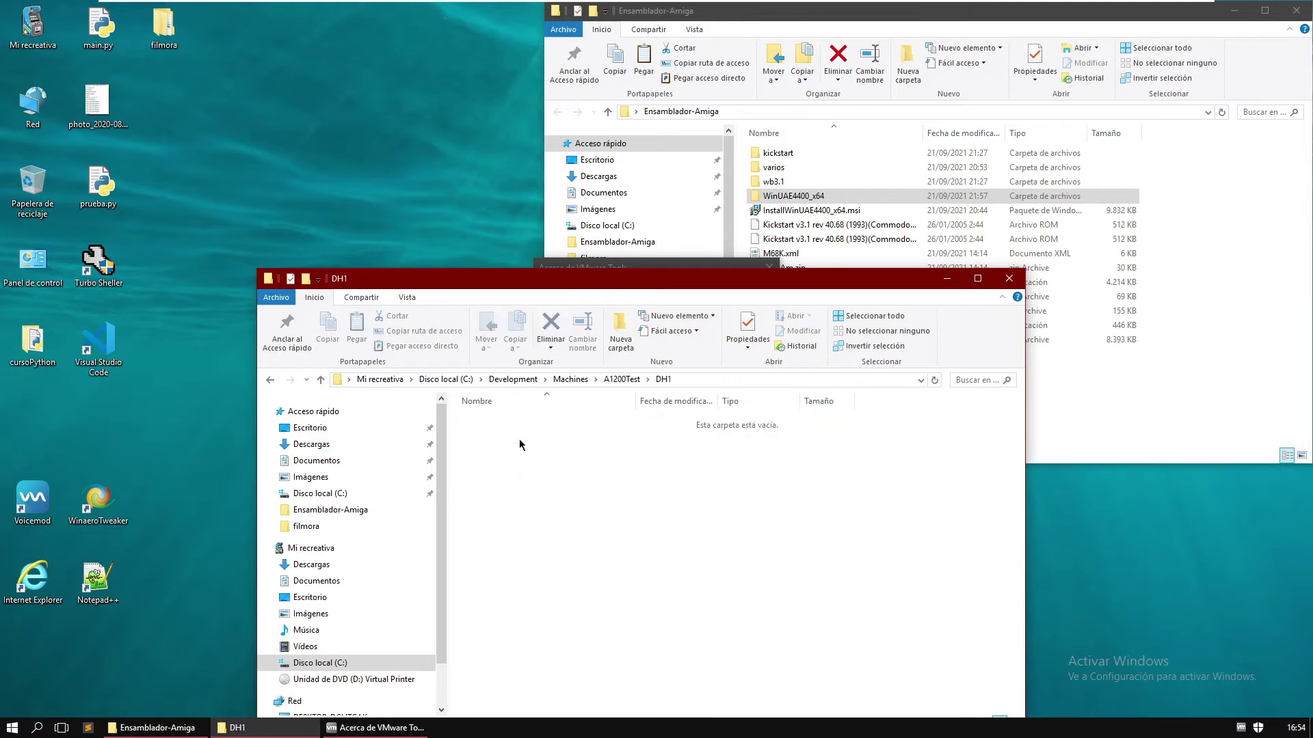
left_click(622, 380)
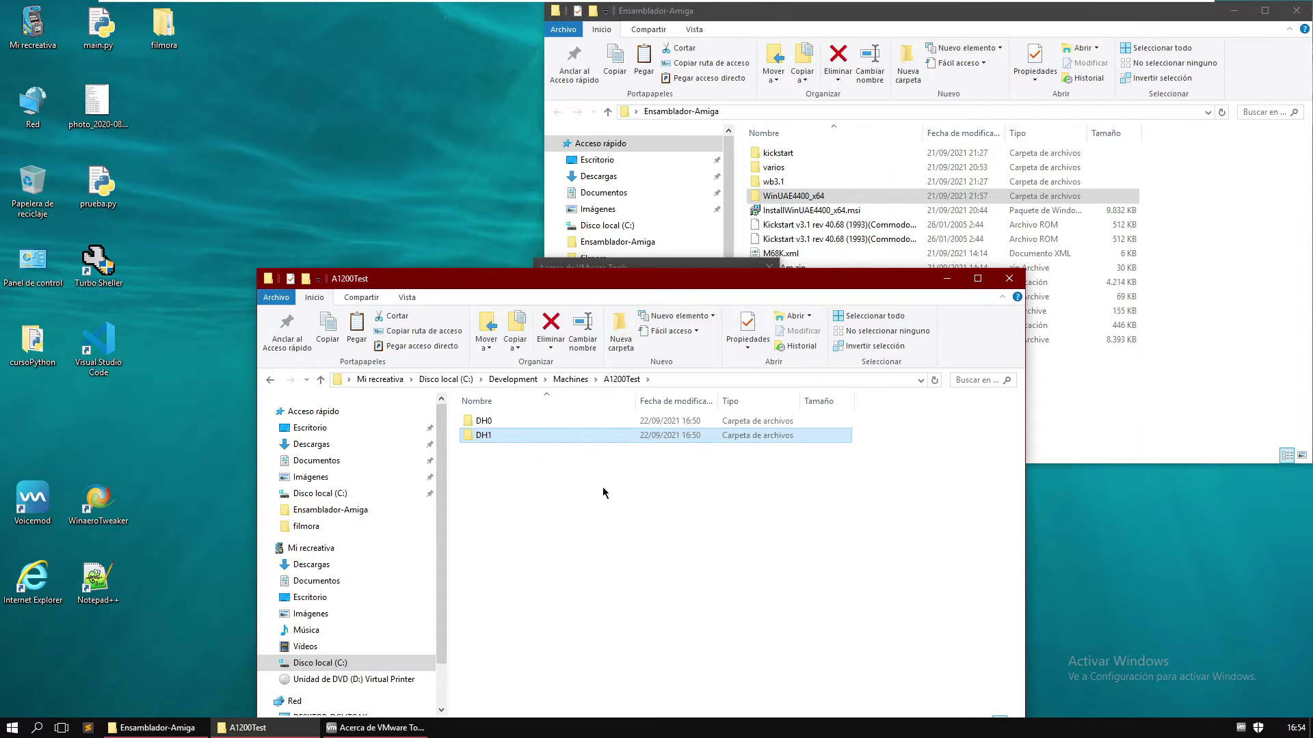
left_click(570, 380)
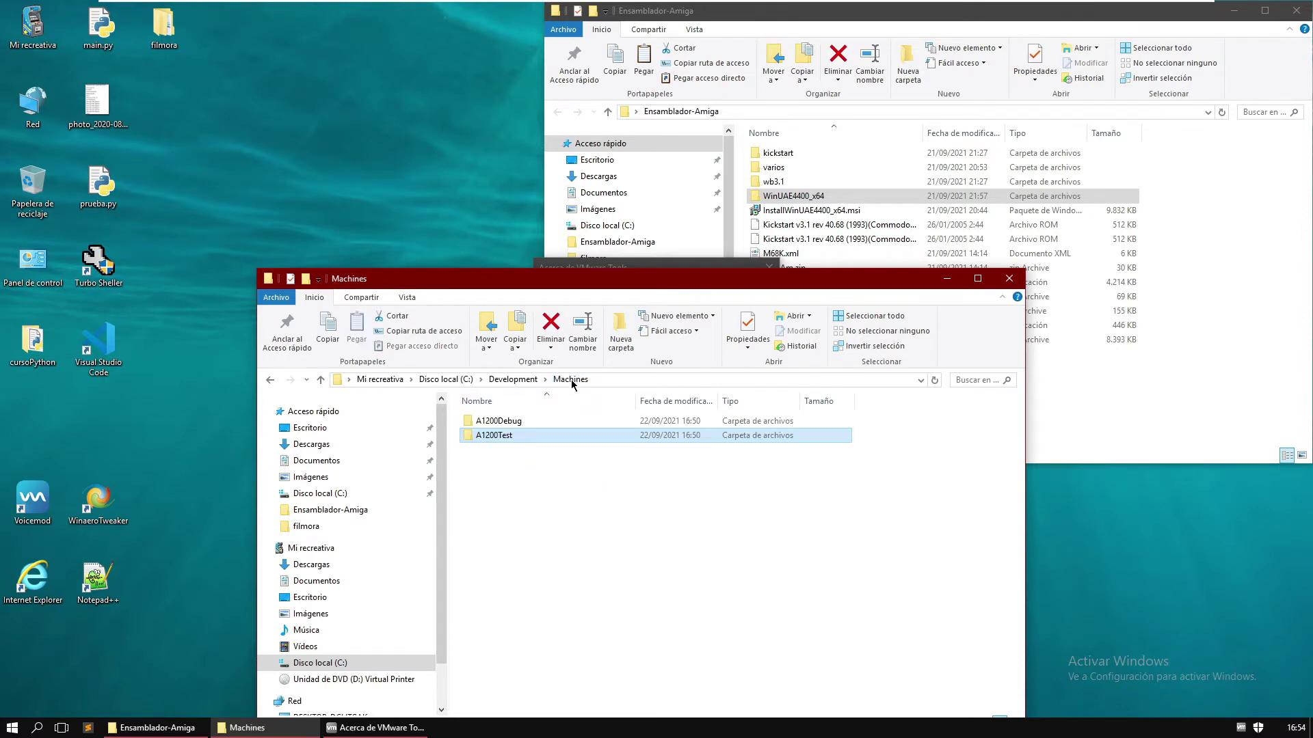
double_click(512, 421)
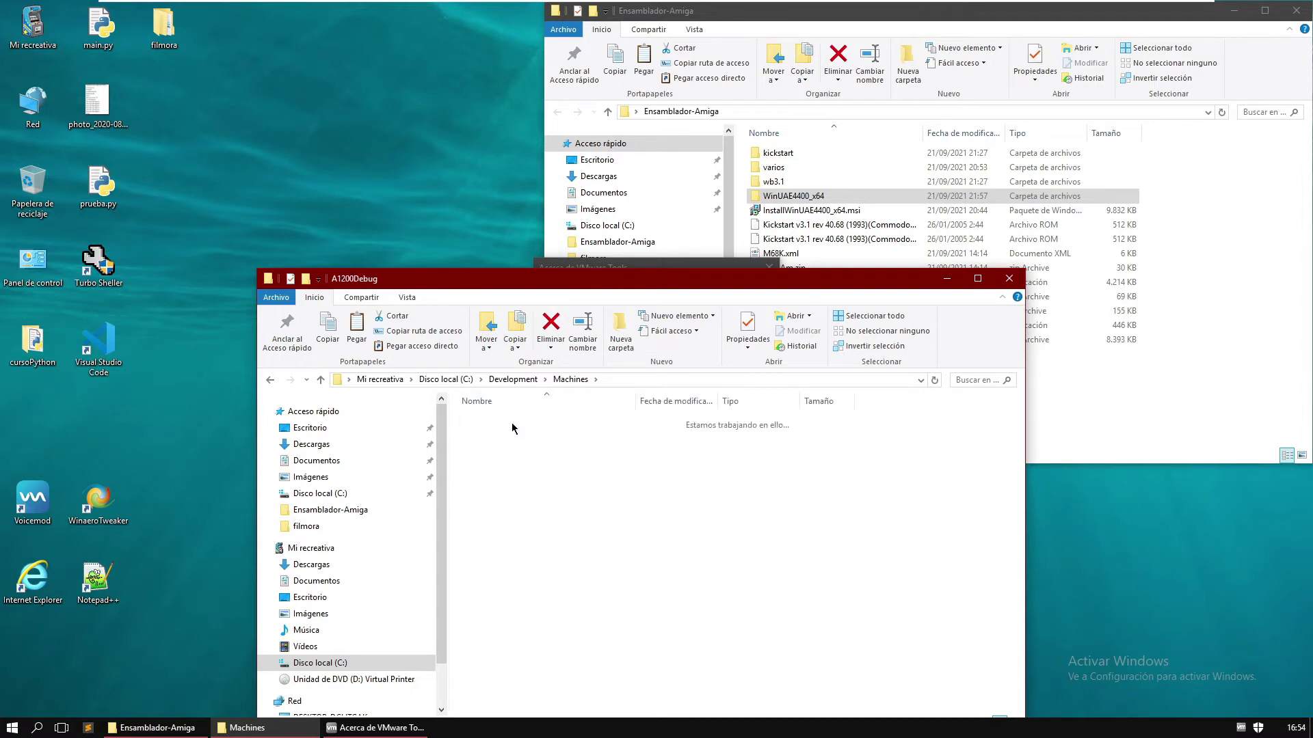
left_click(570, 380)
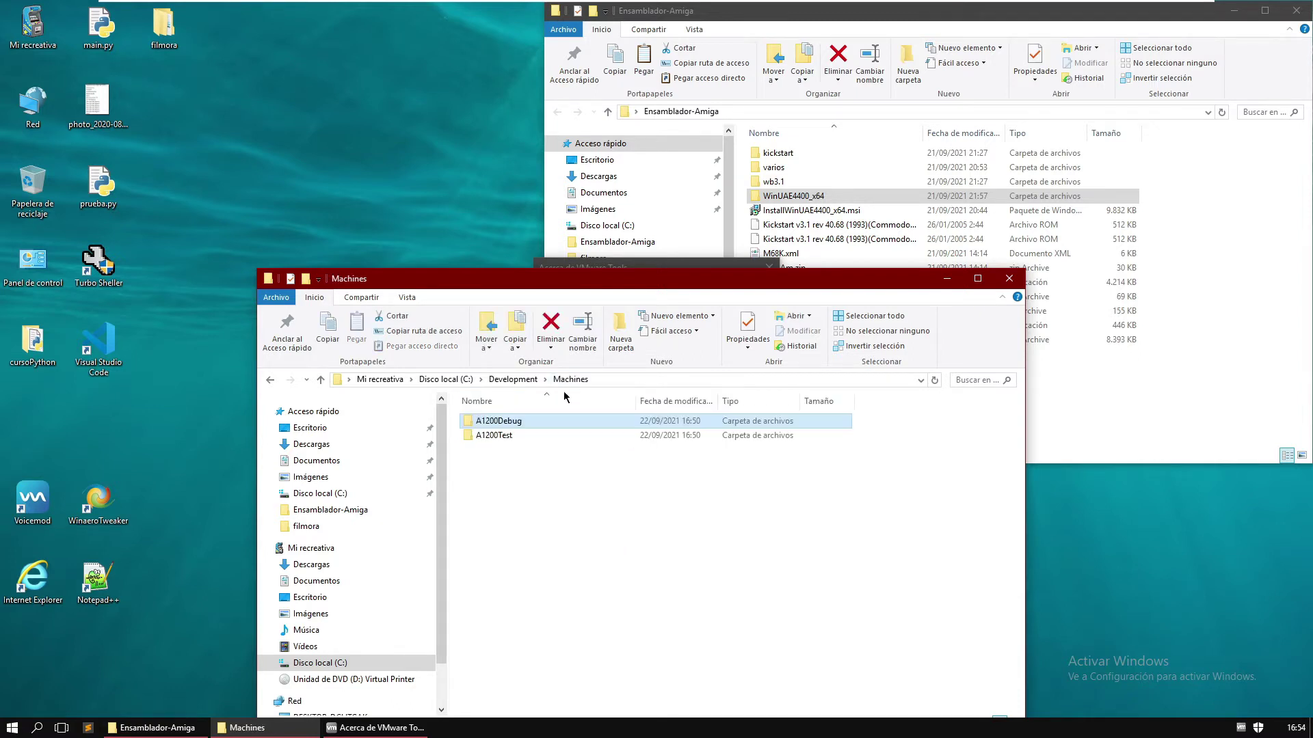
double_click(518, 436)
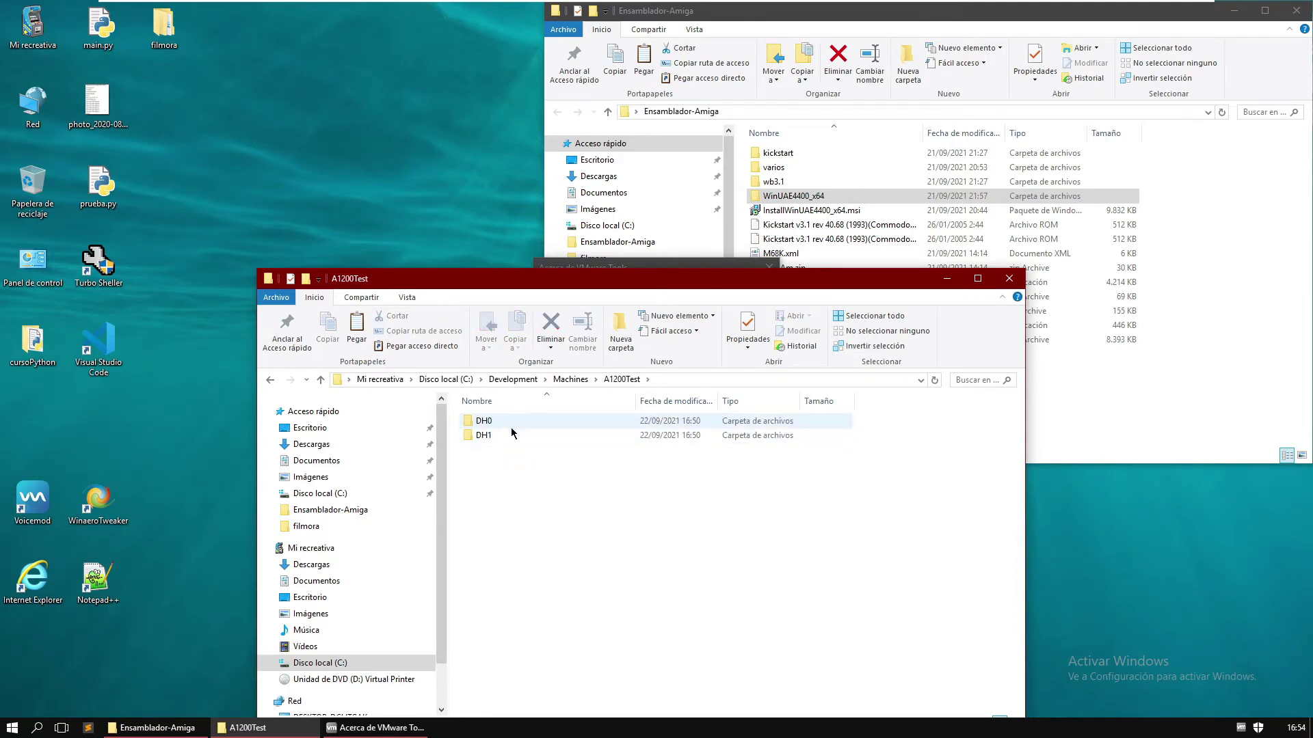
left_click(573, 380)
- Check the contents of the ToolChain folder in Development and return to the Development folder
left_click(514, 379)
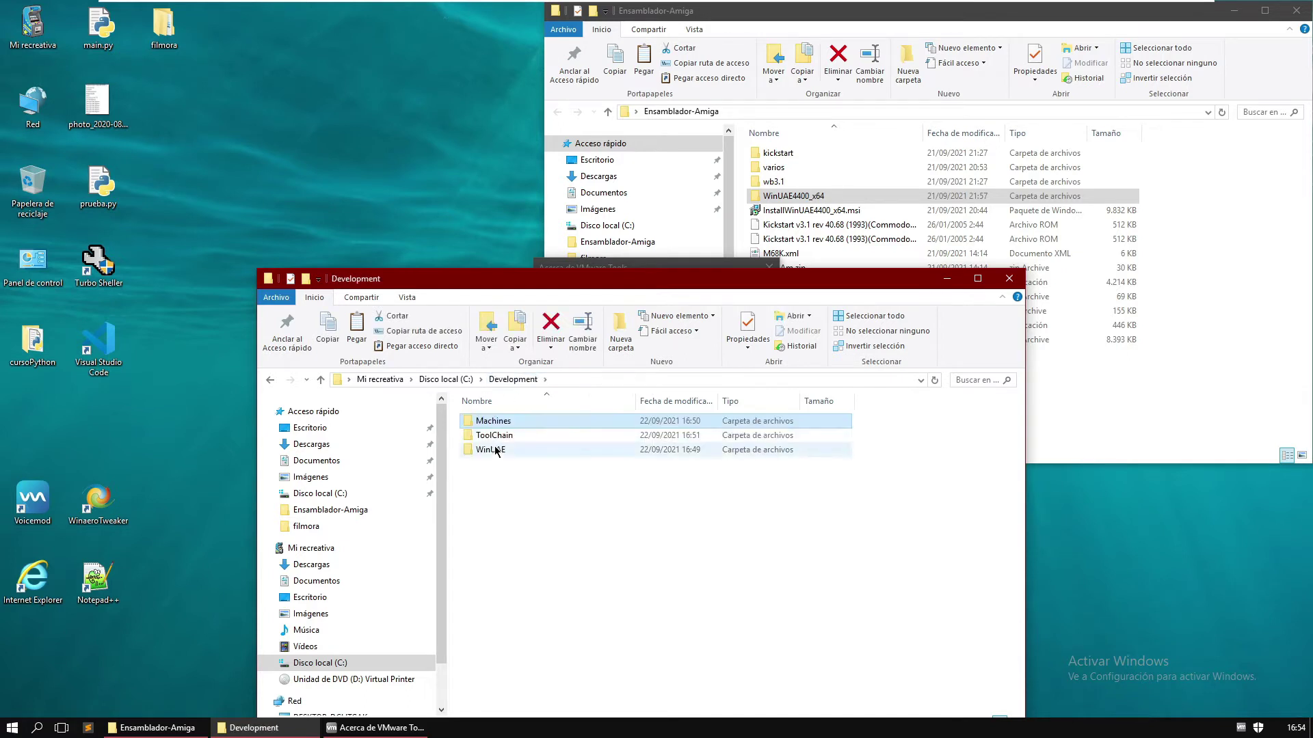
double_click(509, 438)
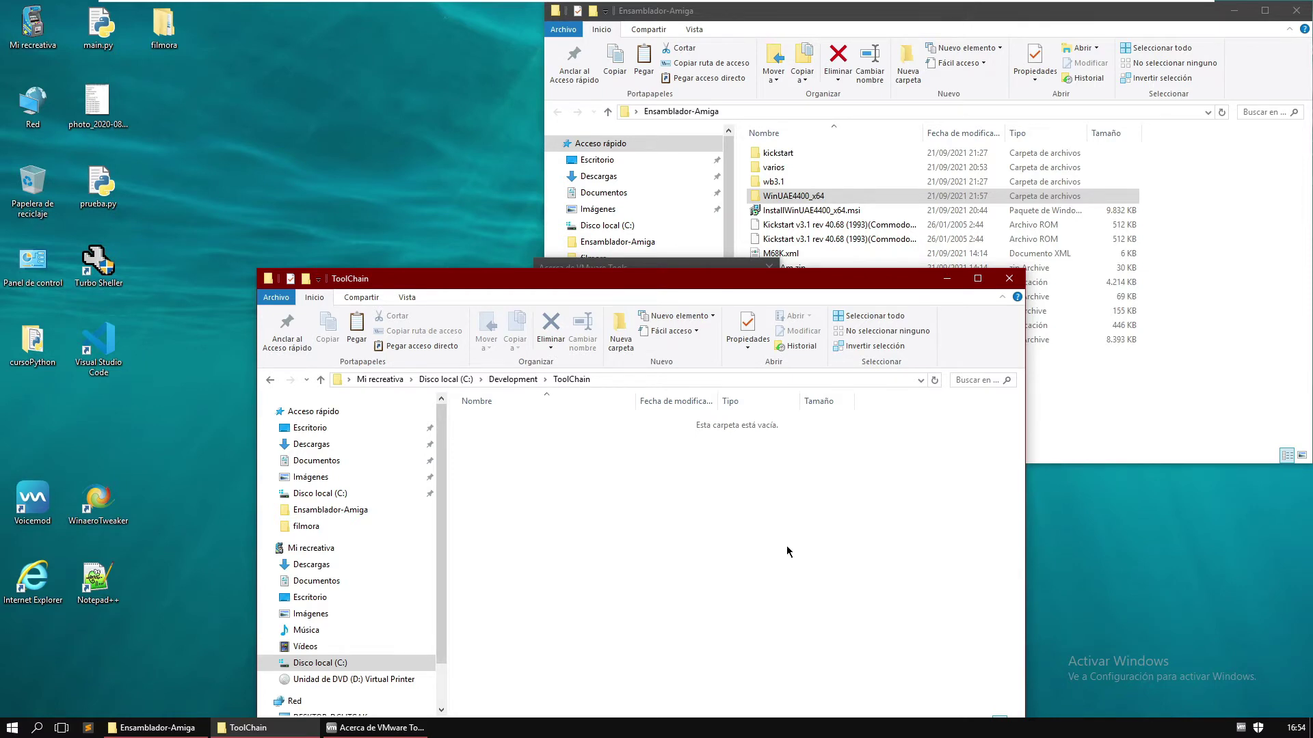
left_click(518, 381)
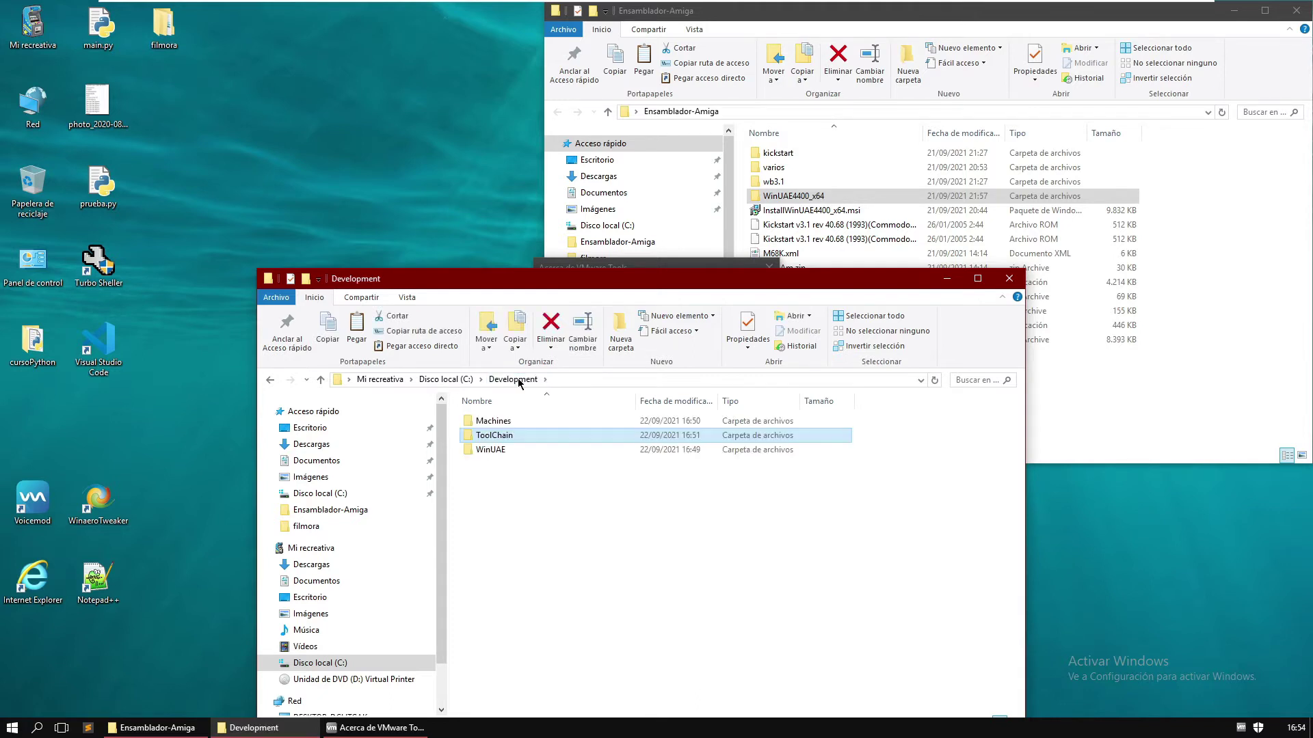
- Copy the wb3.1 folder and the Kickstart v3.1 A1200 ROM from Ensamblador-Amiga into C:\Development\WinUAE
double_click(524, 450)
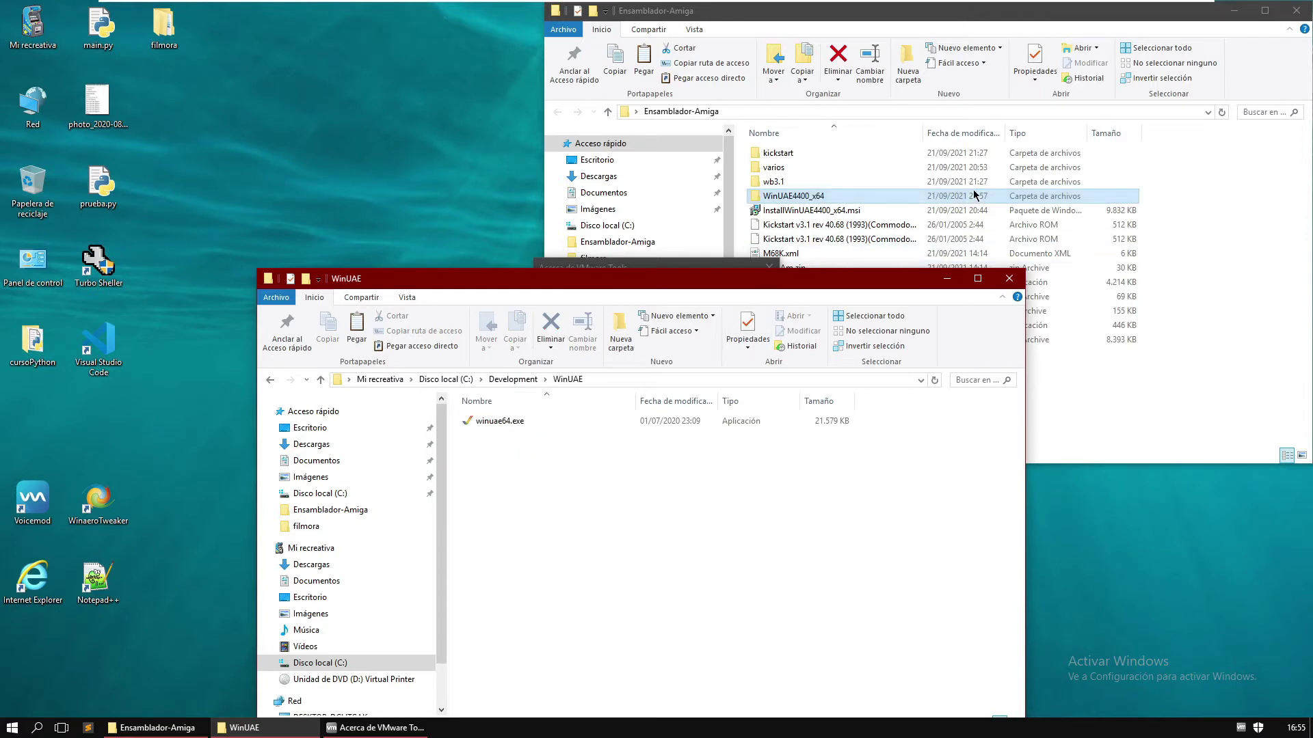
left_click_drag(923, 128, 1011, 151)
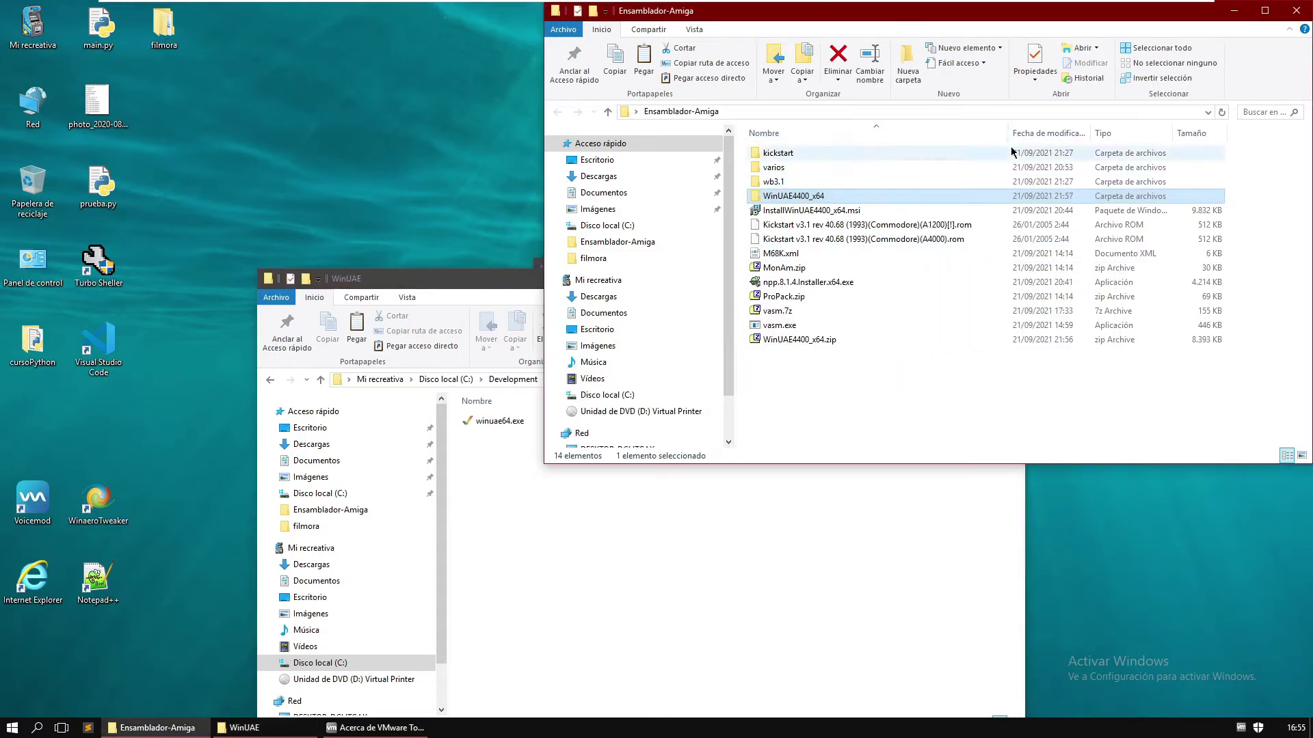
left_click(937, 226)
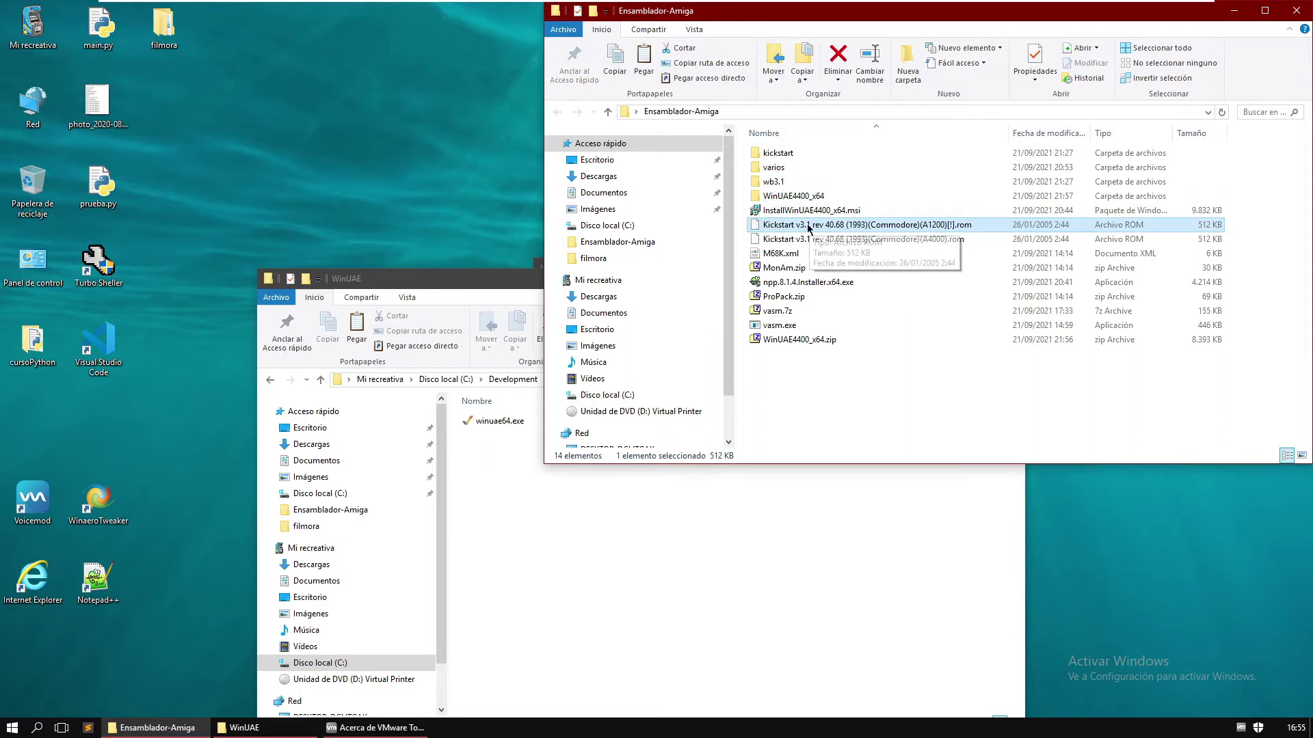
left_click(801, 186, "ctrl")
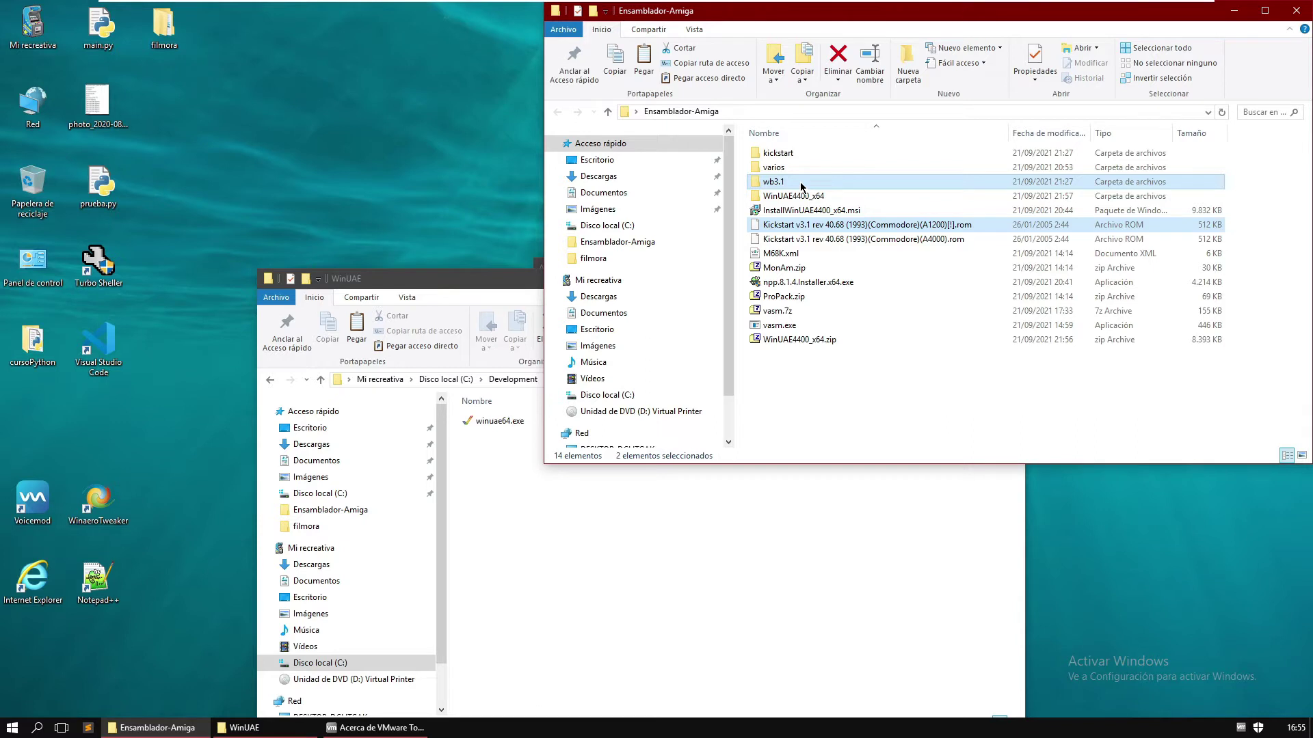
right_click(801, 186)
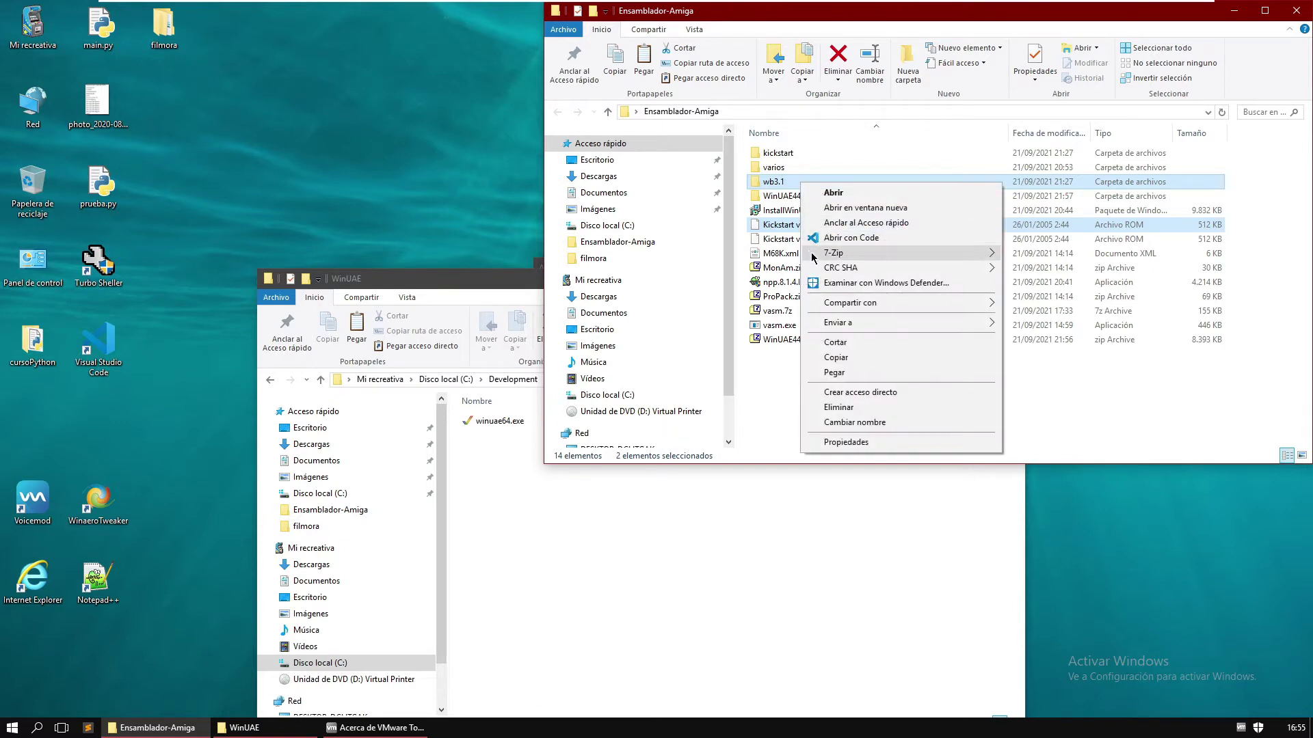
left_click(835, 343)
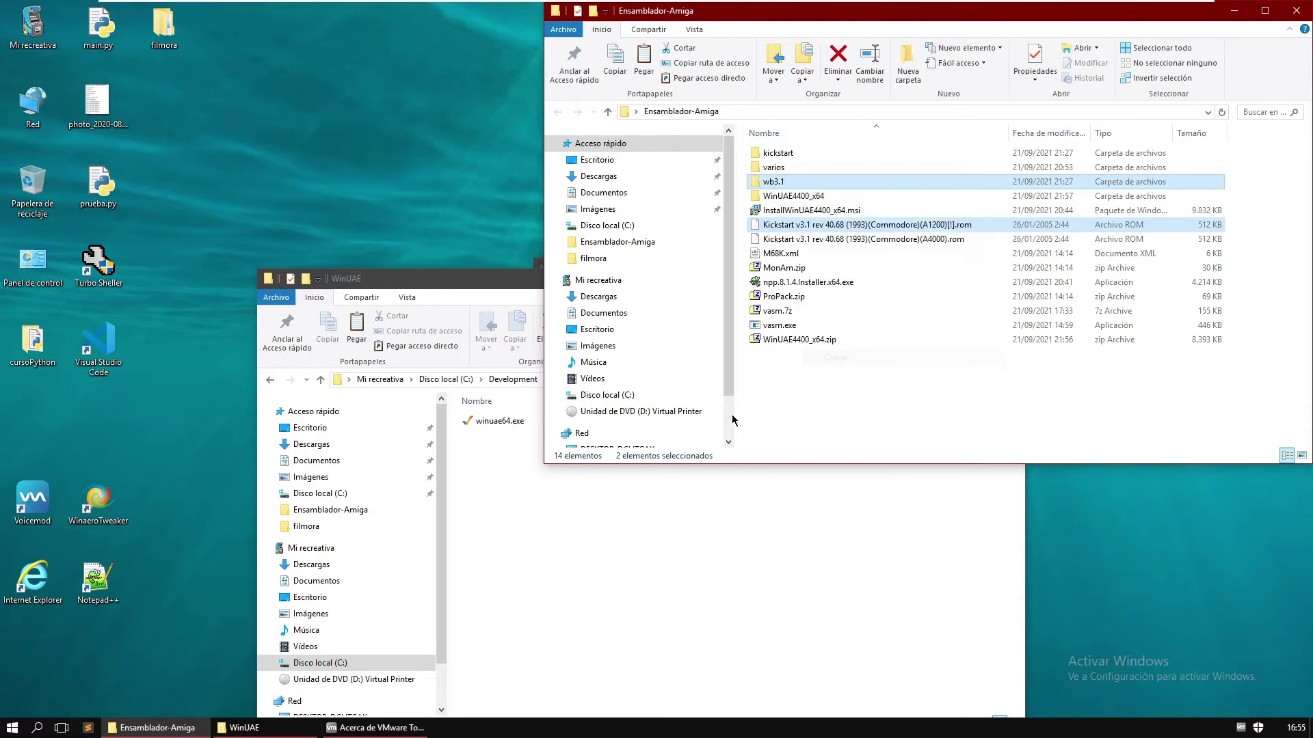
left_click(554, 540)
right_click(553, 539)
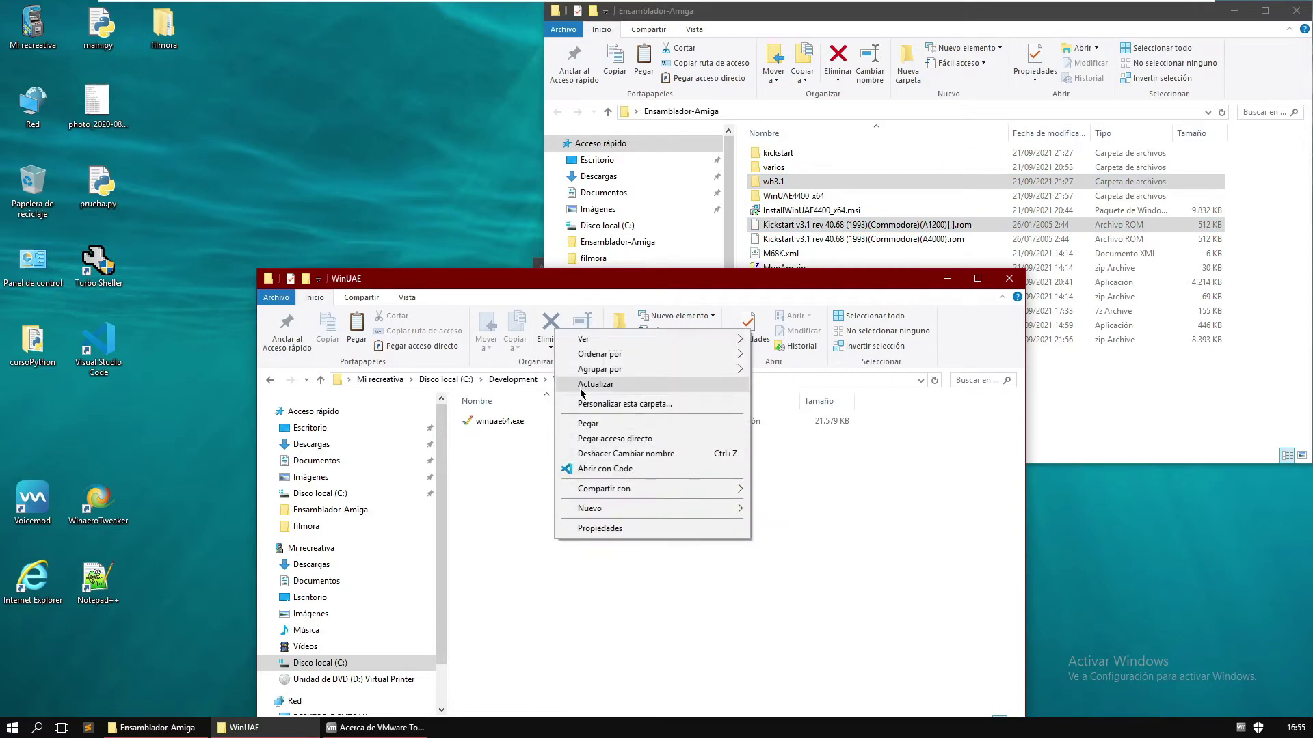
left_click(595, 429)
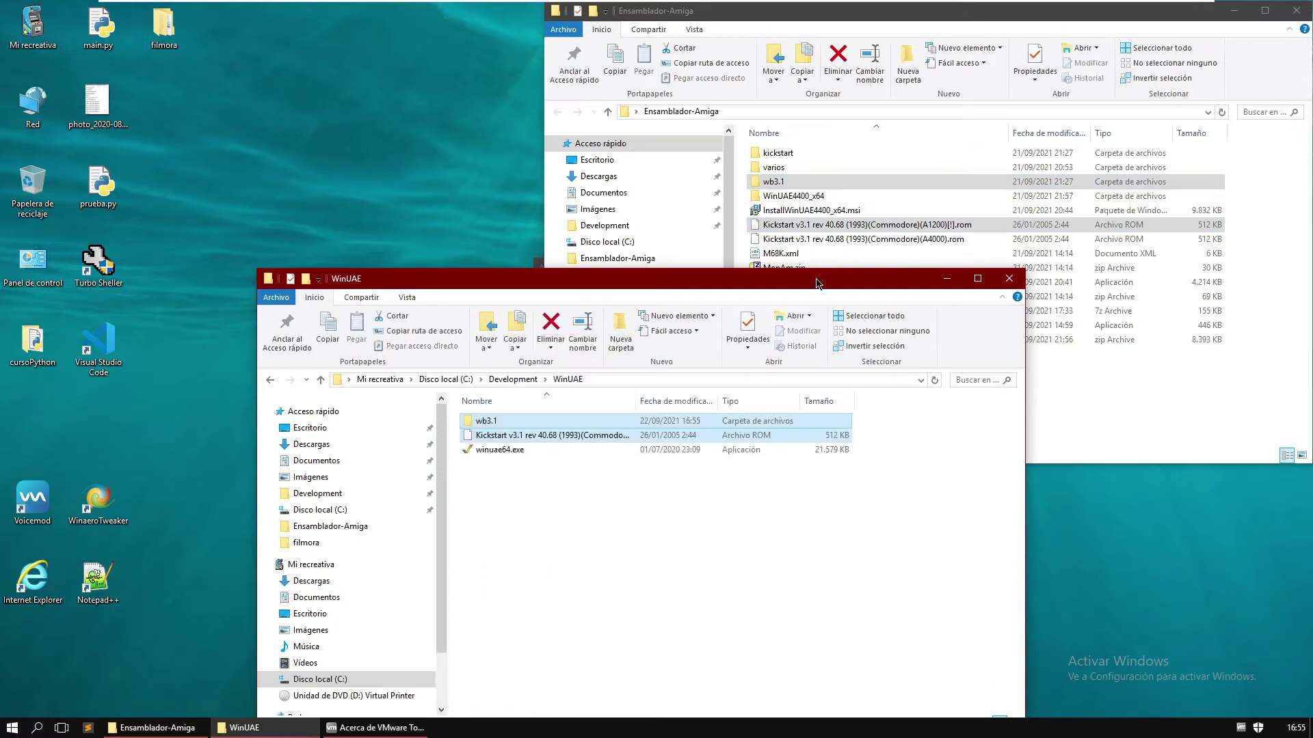
- Run winuae64.exe from the WinUAE folder, set the Quickstart model to A1200 and dismiss the system ROM messages
double_click(501, 452)
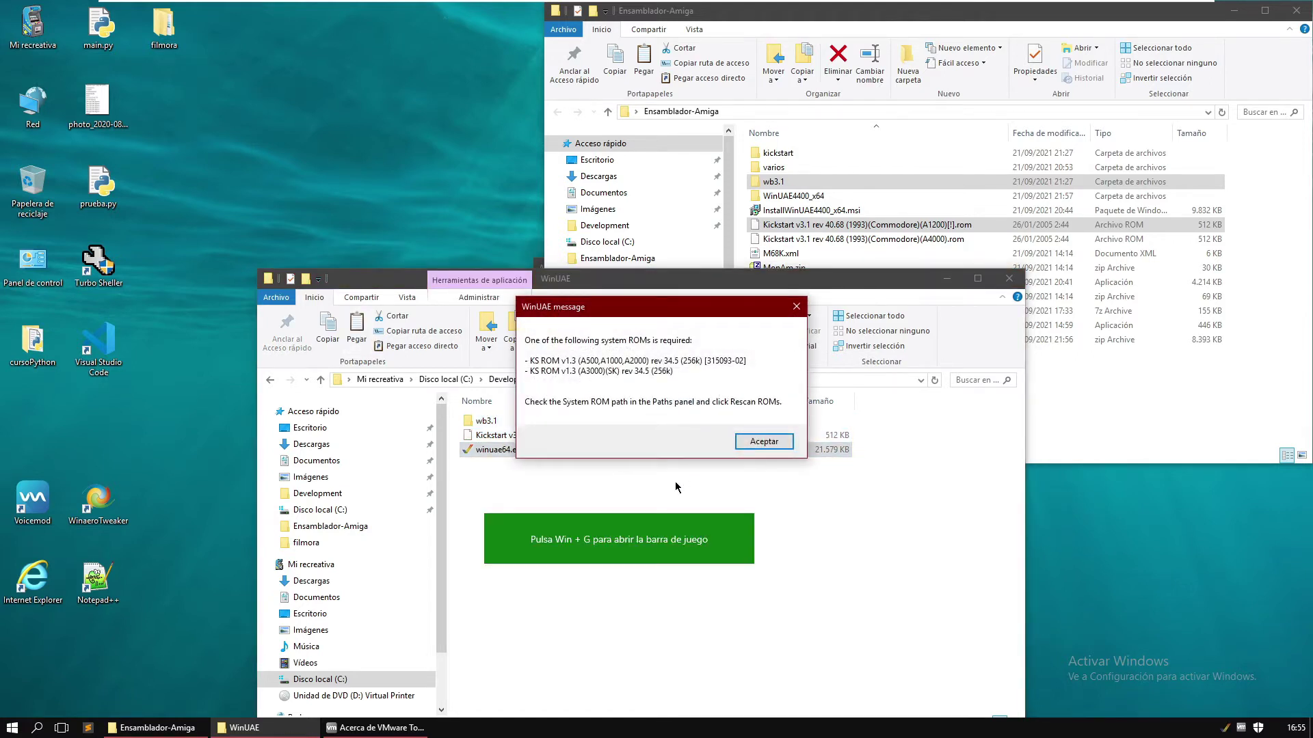
left_click(753, 441)
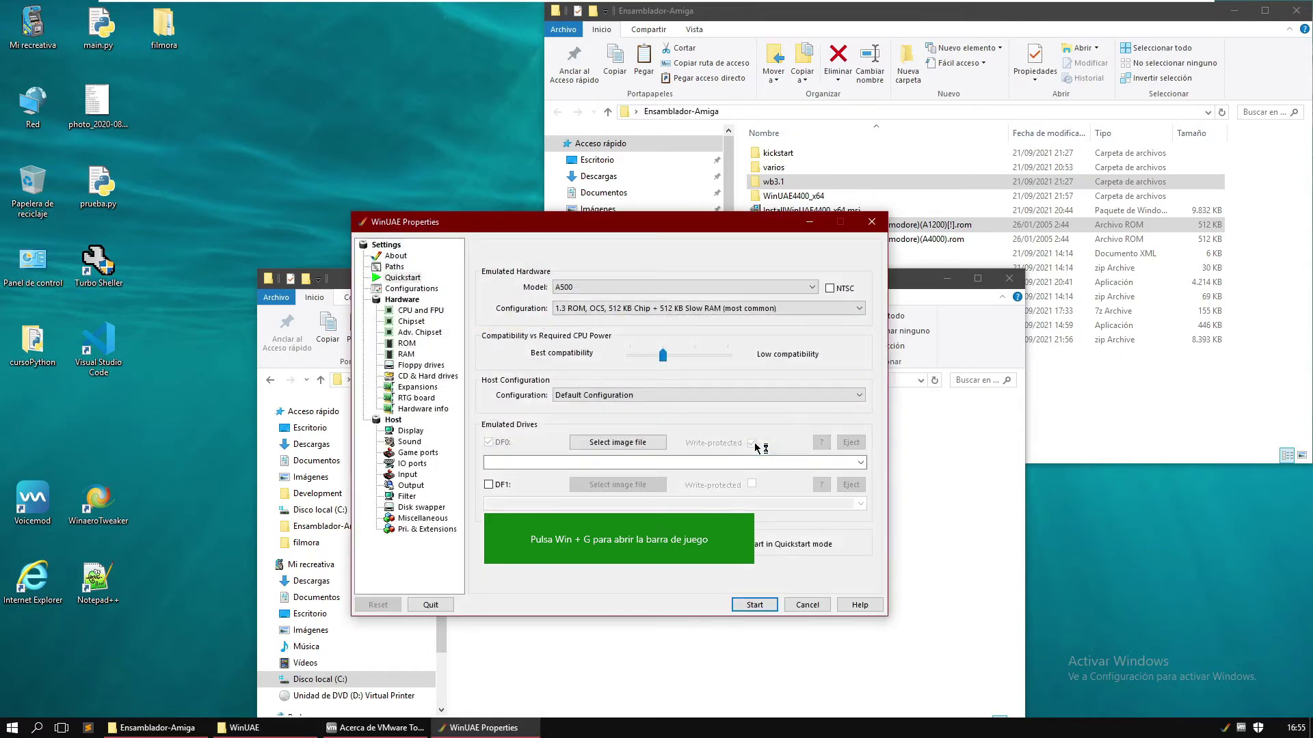
left_click(415, 279)
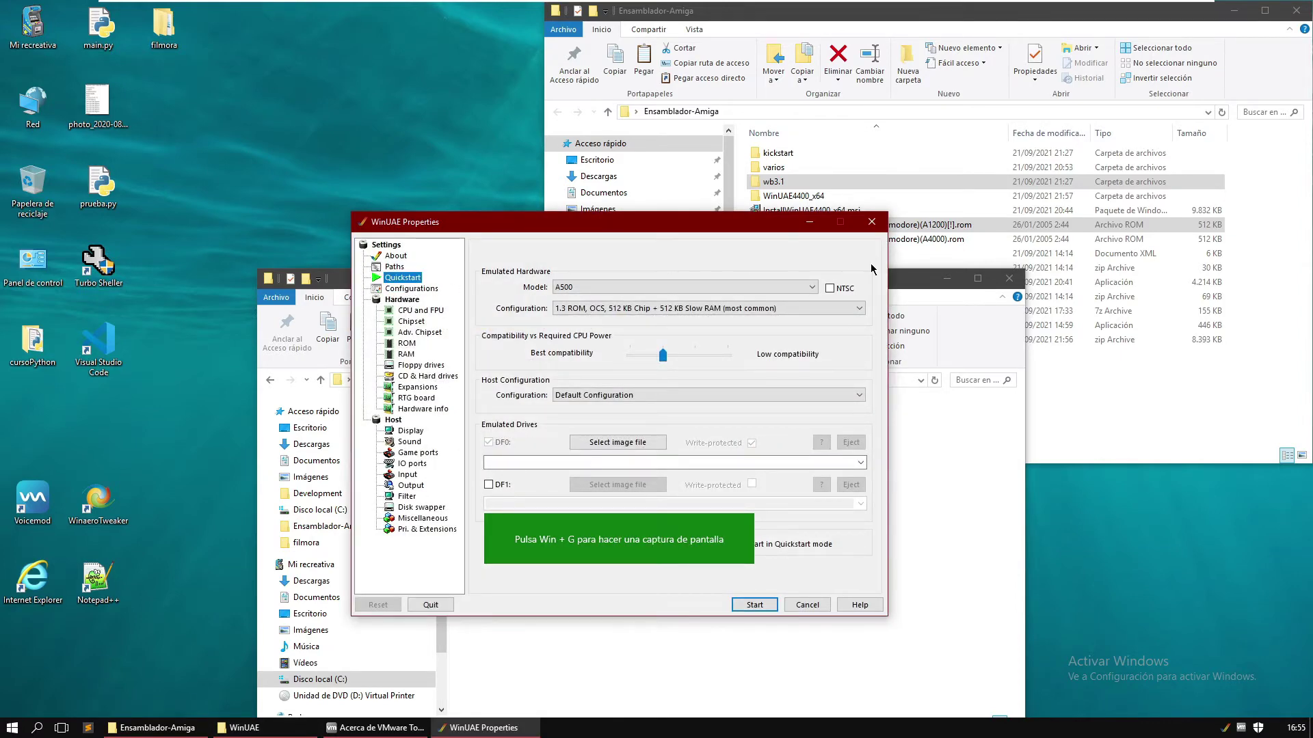
left_click(812, 287)
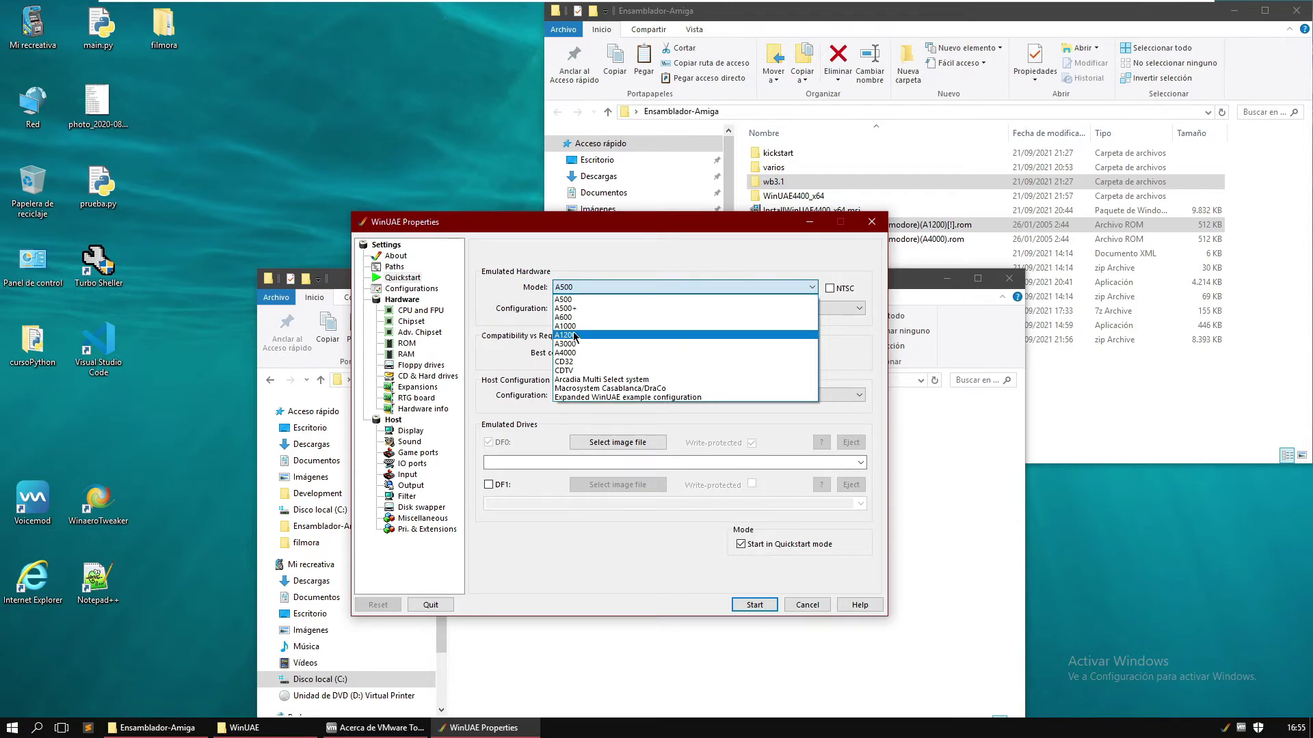
left_click(576, 335)
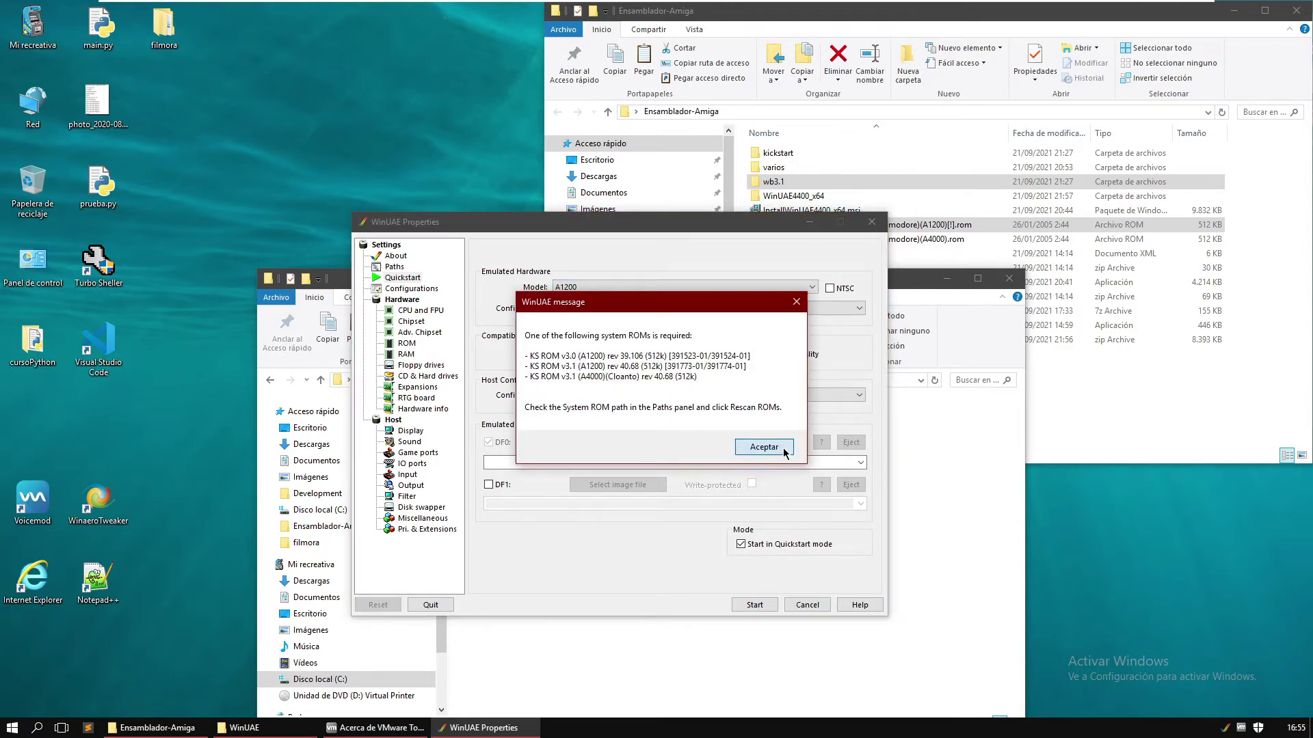
left_click(760, 447)
- Review the CPU, chipset and advanced chipset settings, enabling Cycle-exact (Full) for the chipset
left_click(419, 311)
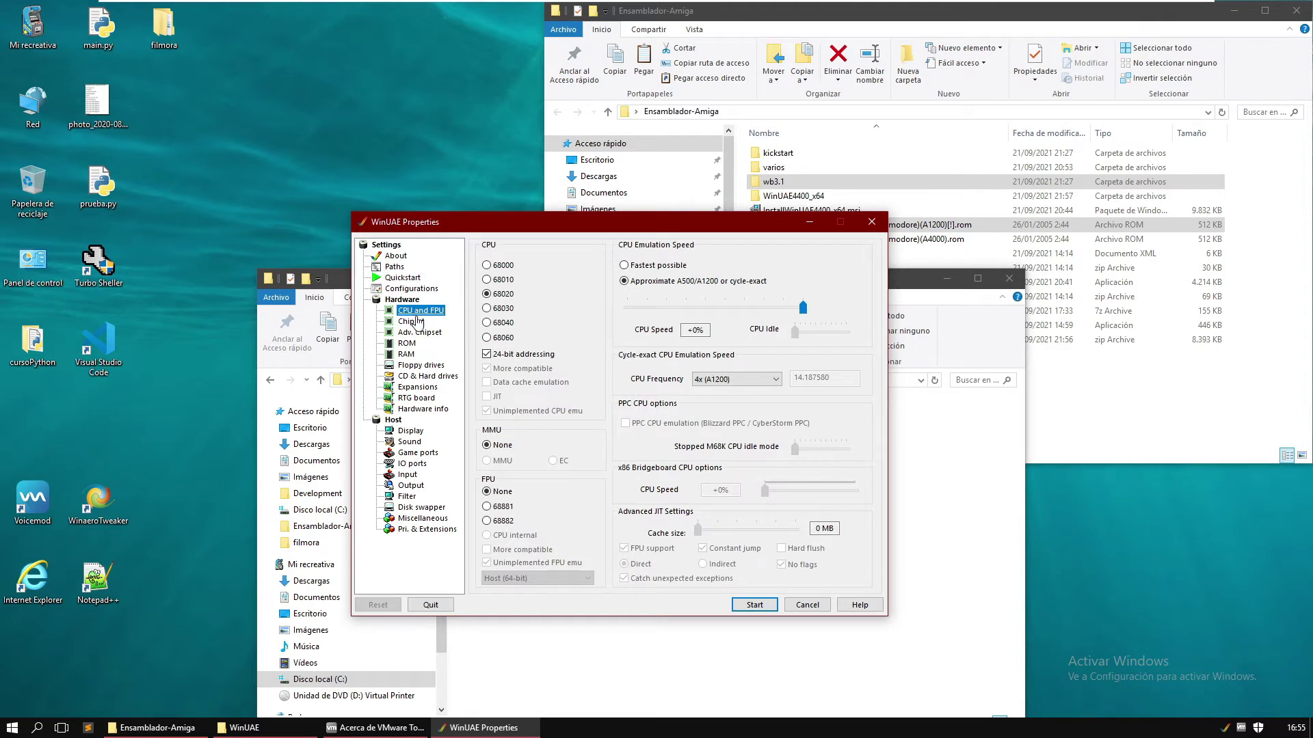
left_click(417, 324)
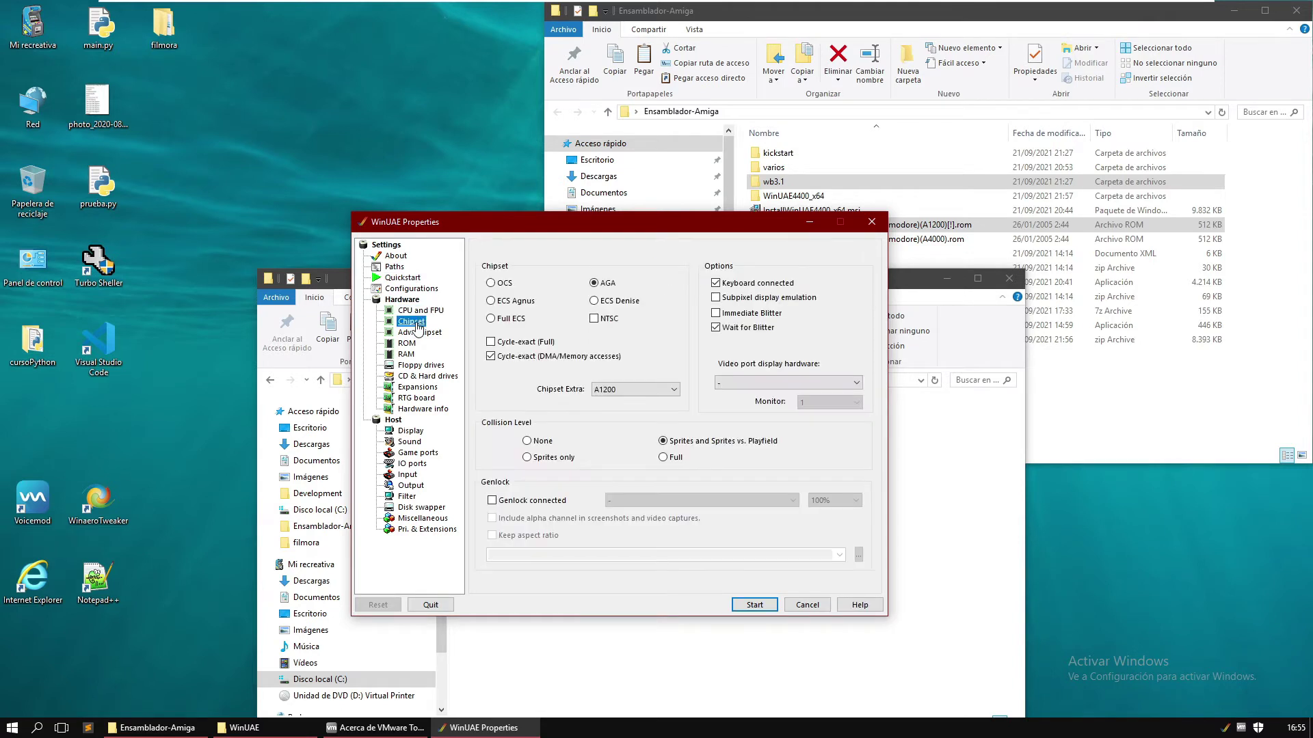
left_click(490, 341)
left_click(430, 335)
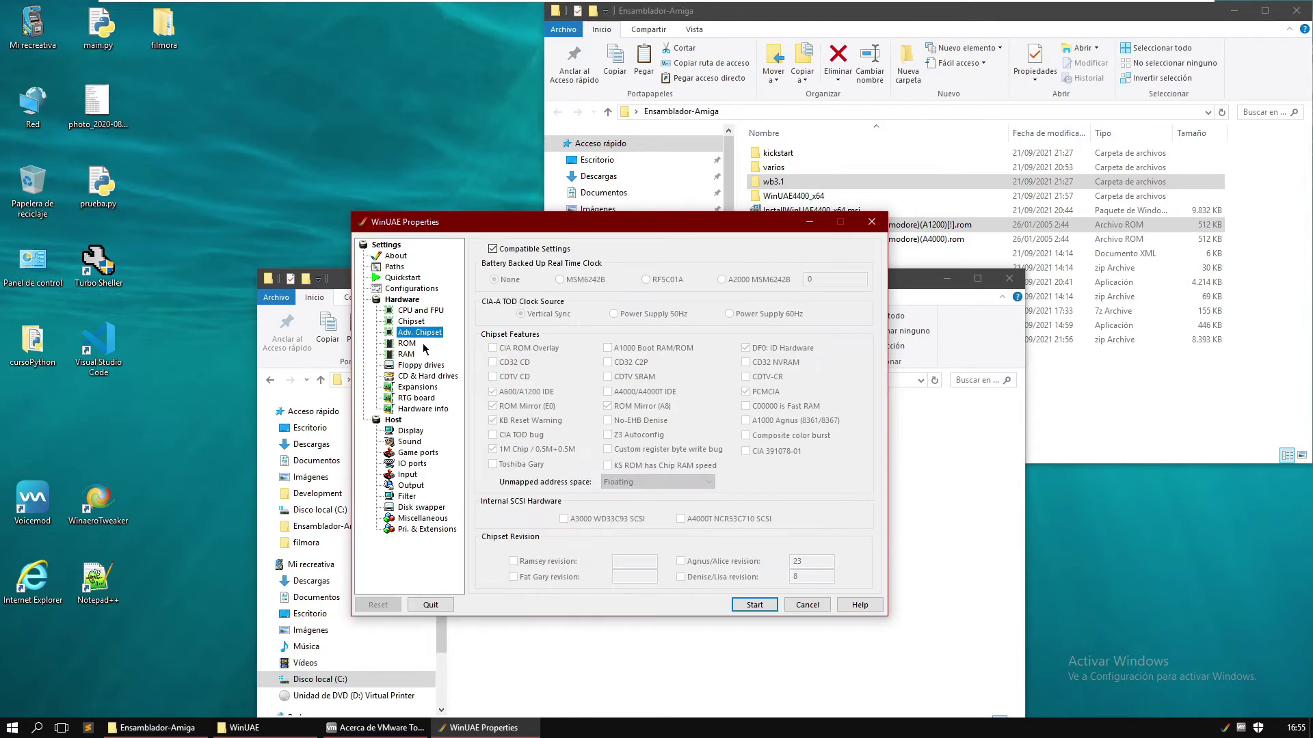
- Set the main ROM file to the Kickstart v3.1 rev 40.68 A1200 ROM in C:\Development\WinUAE
left_click(410, 344)
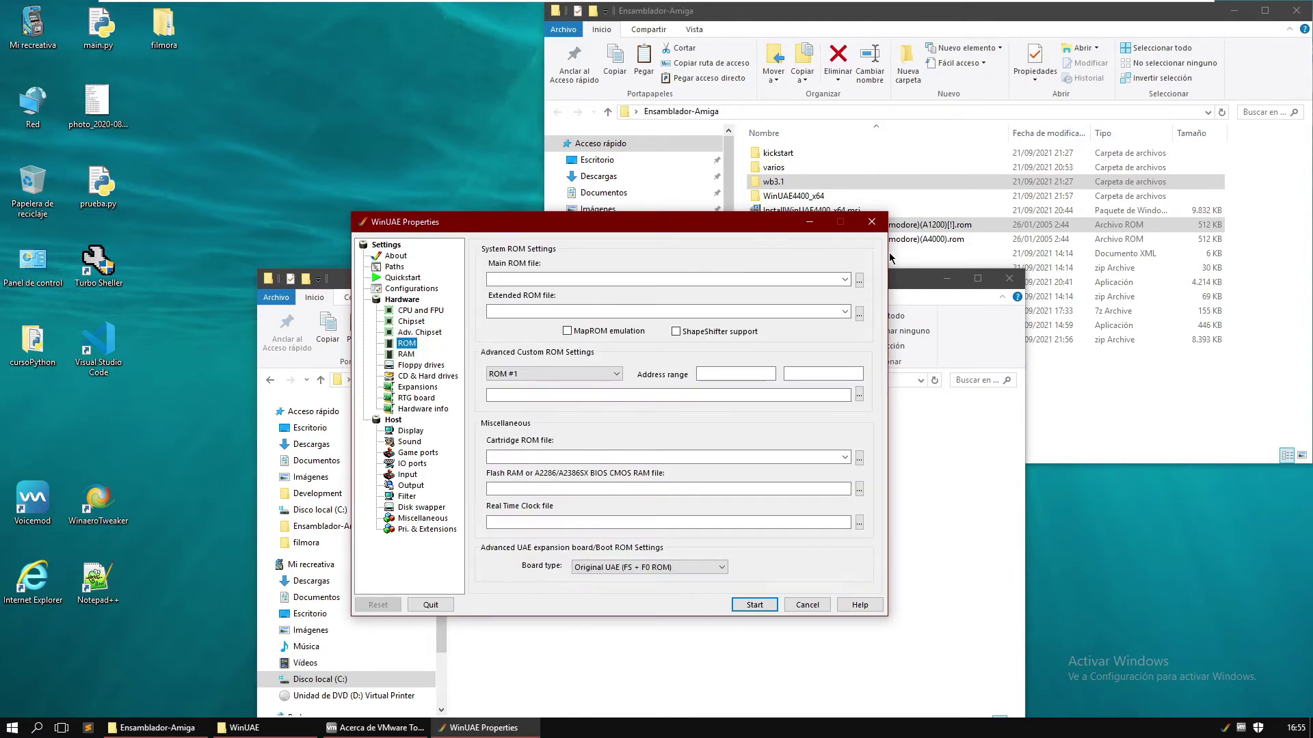
left_click(860, 280)
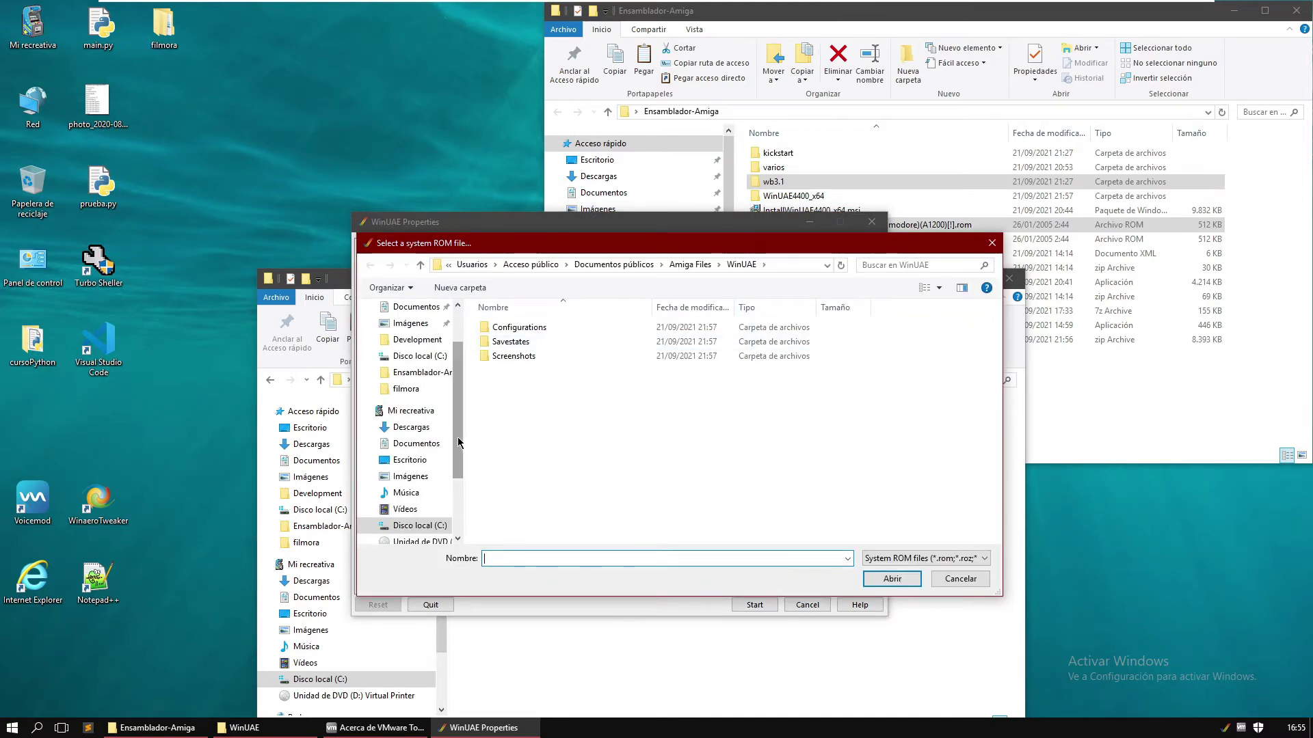
left_click(435, 526)
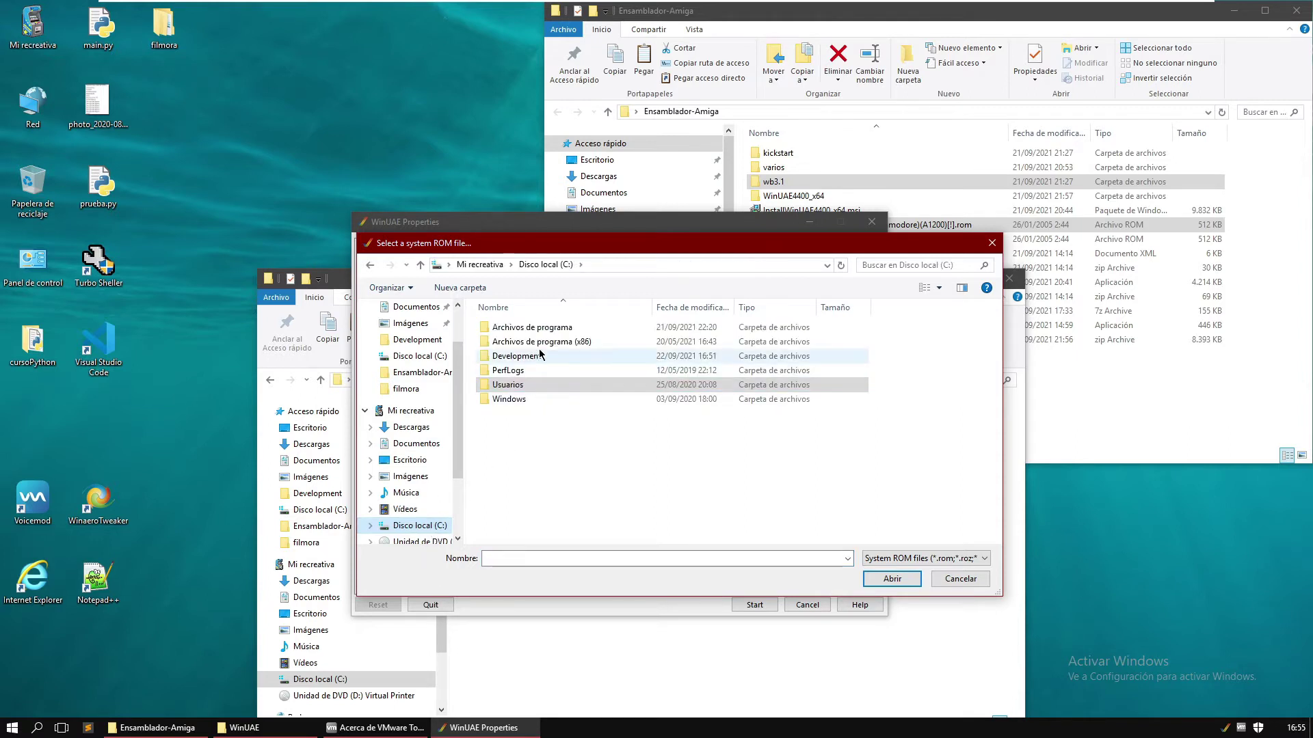
left_click(528, 360)
double_click(528, 359)
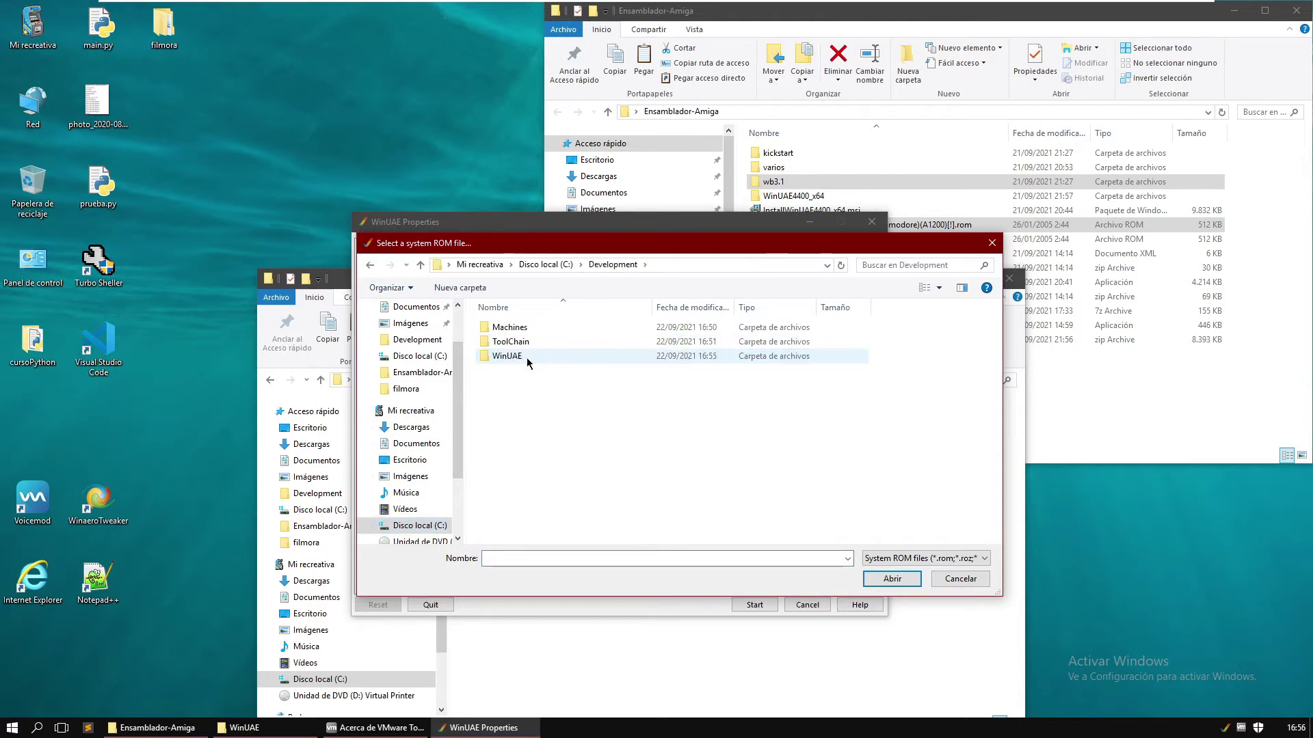
double_click(527, 357)
double_click(568, 342)
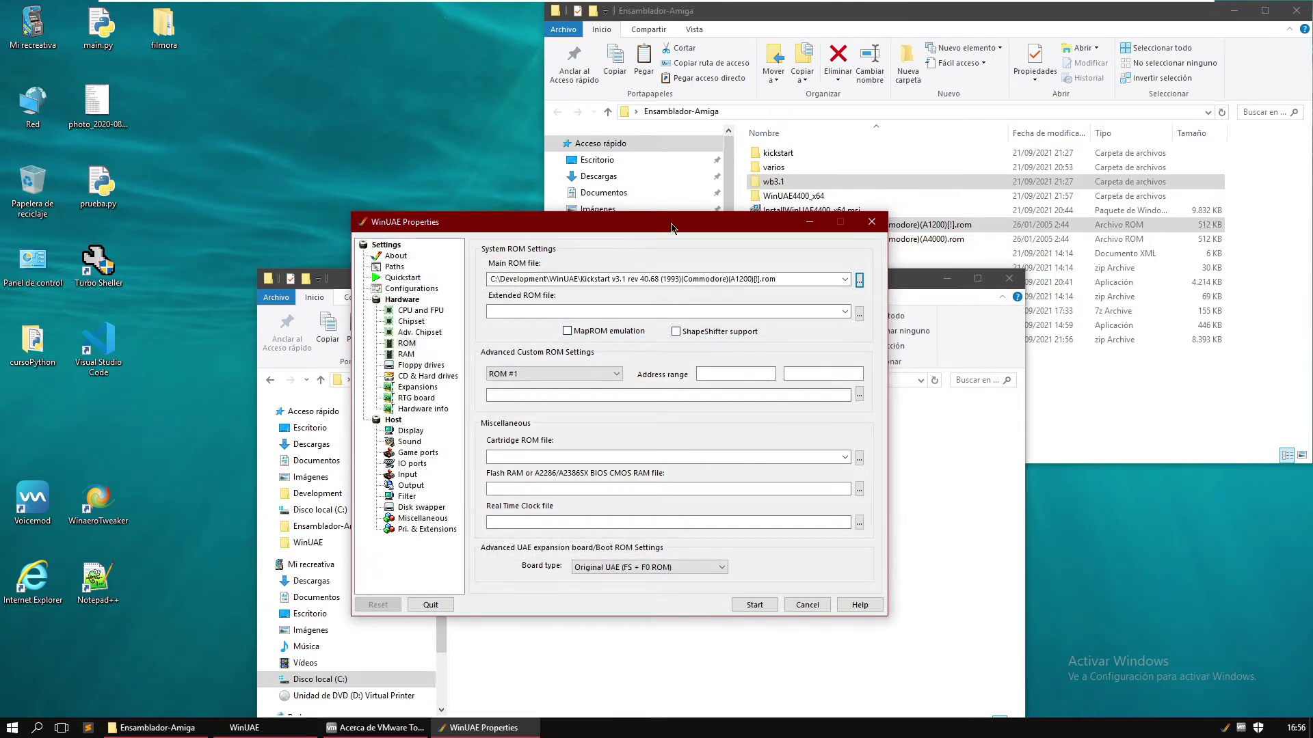
left_click_drag(671, 227, 870, 246)
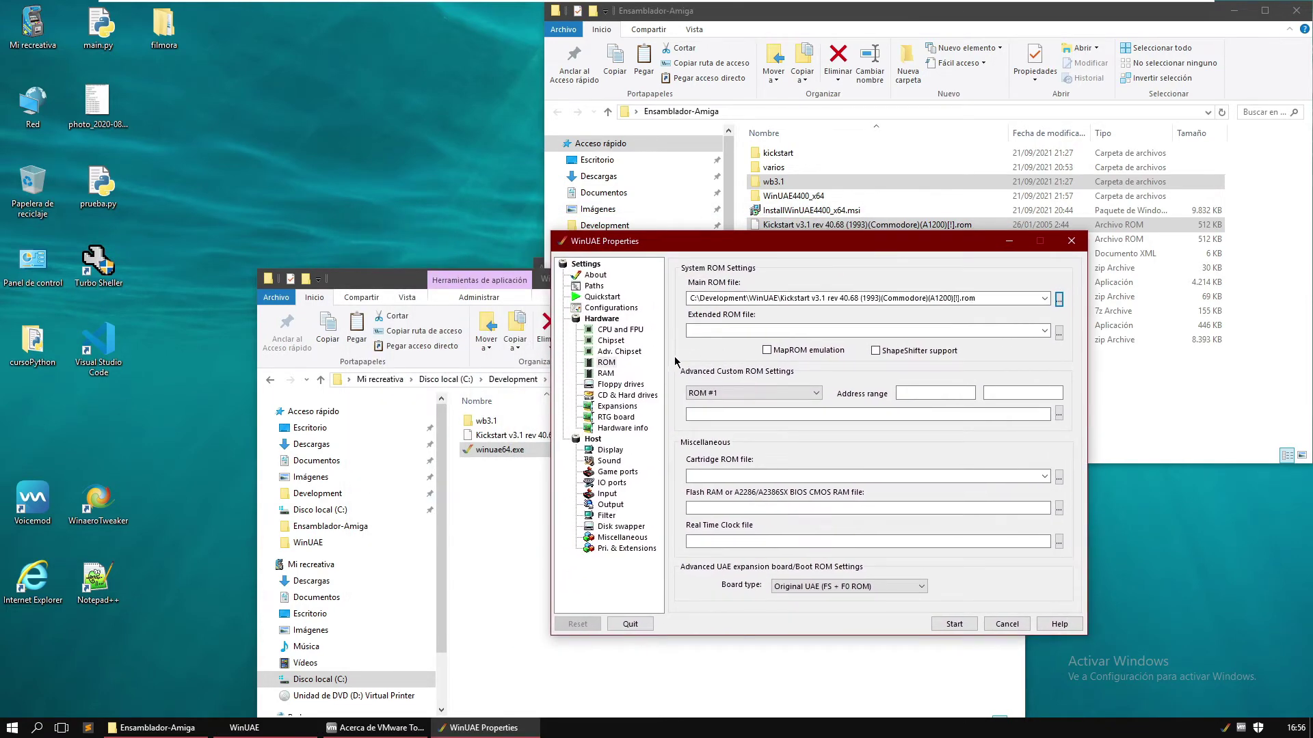
- Adjust the Chip and Slow memory sizes in the RAM settings
left_click(607, 373)
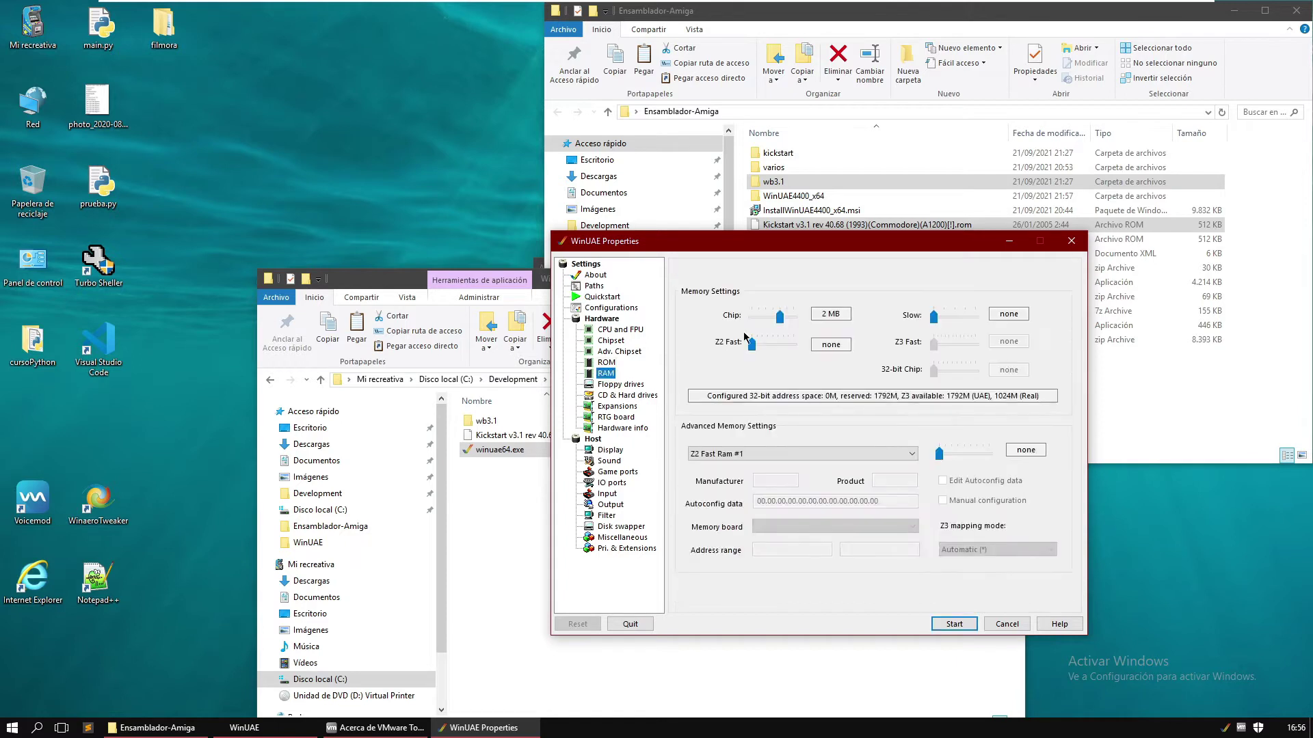
left_click(791, 322)
left_click_drag(933, 317, 955, 324)
- Check the floppy drive and CD & hard drive settings, and start the emulated A1200
left_click(623, 384)
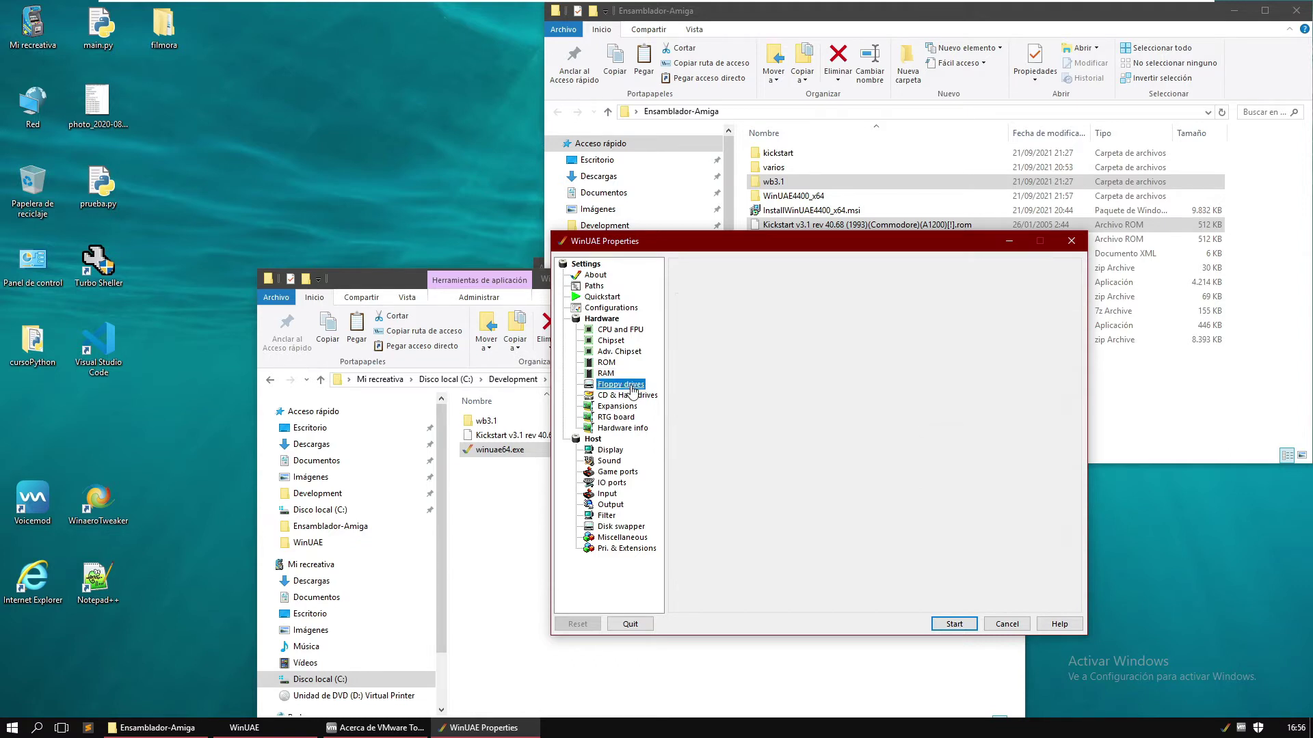
left_click(635, 395)
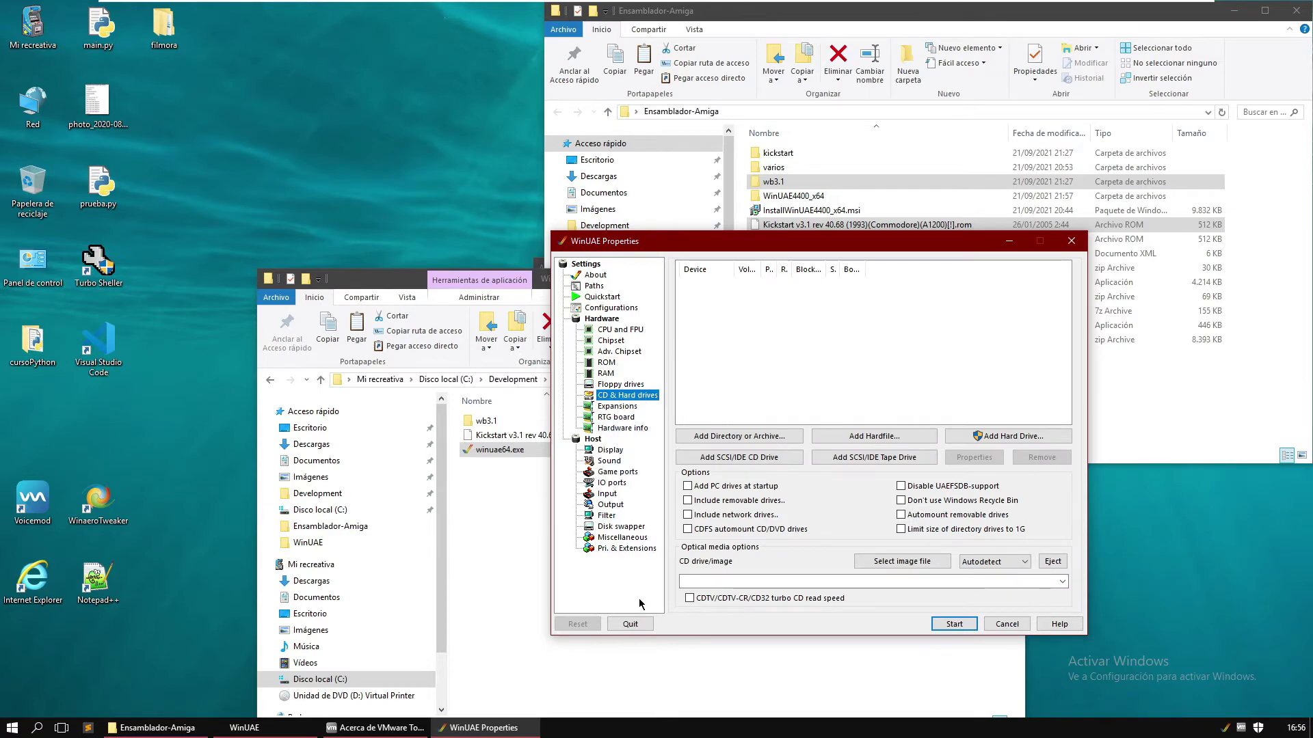
left_click(953, 624)
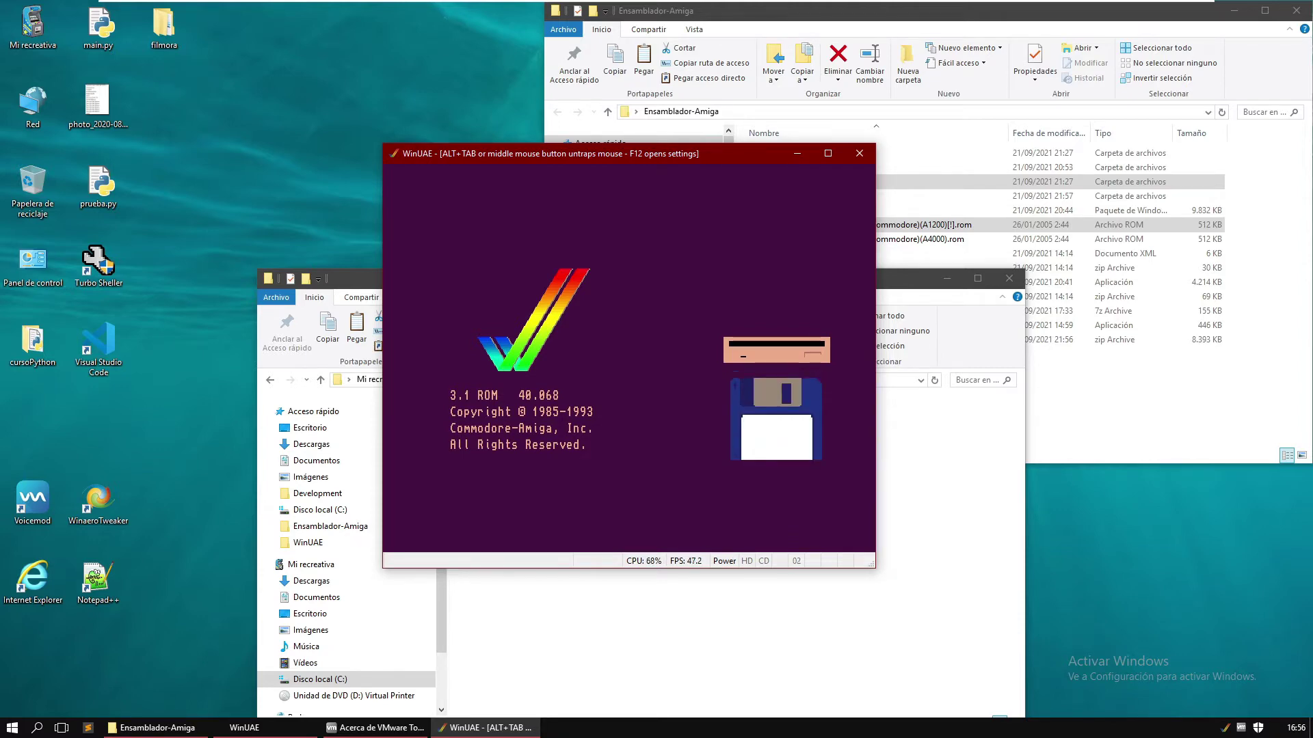
- Return to the hard drive settings from the running emulation and add a directory volume with device name DH0 and label System
key("F12")
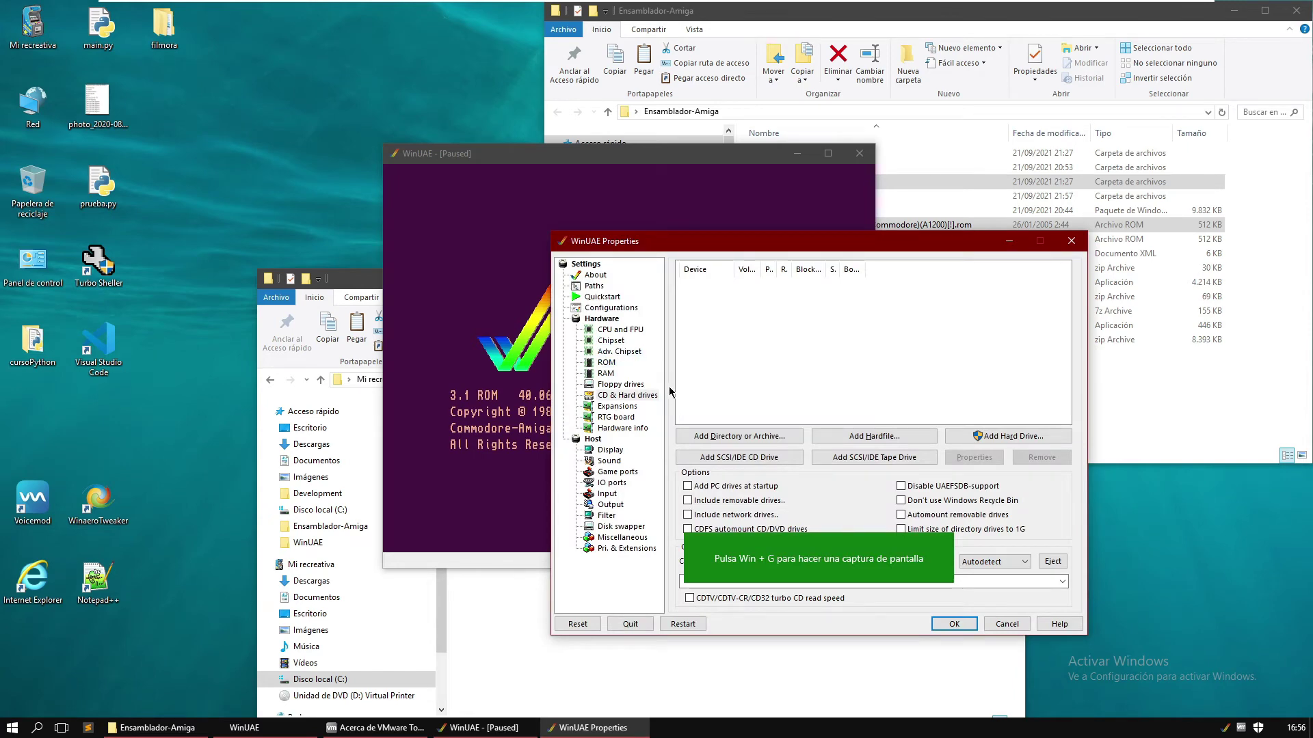
left_click(643, 396)
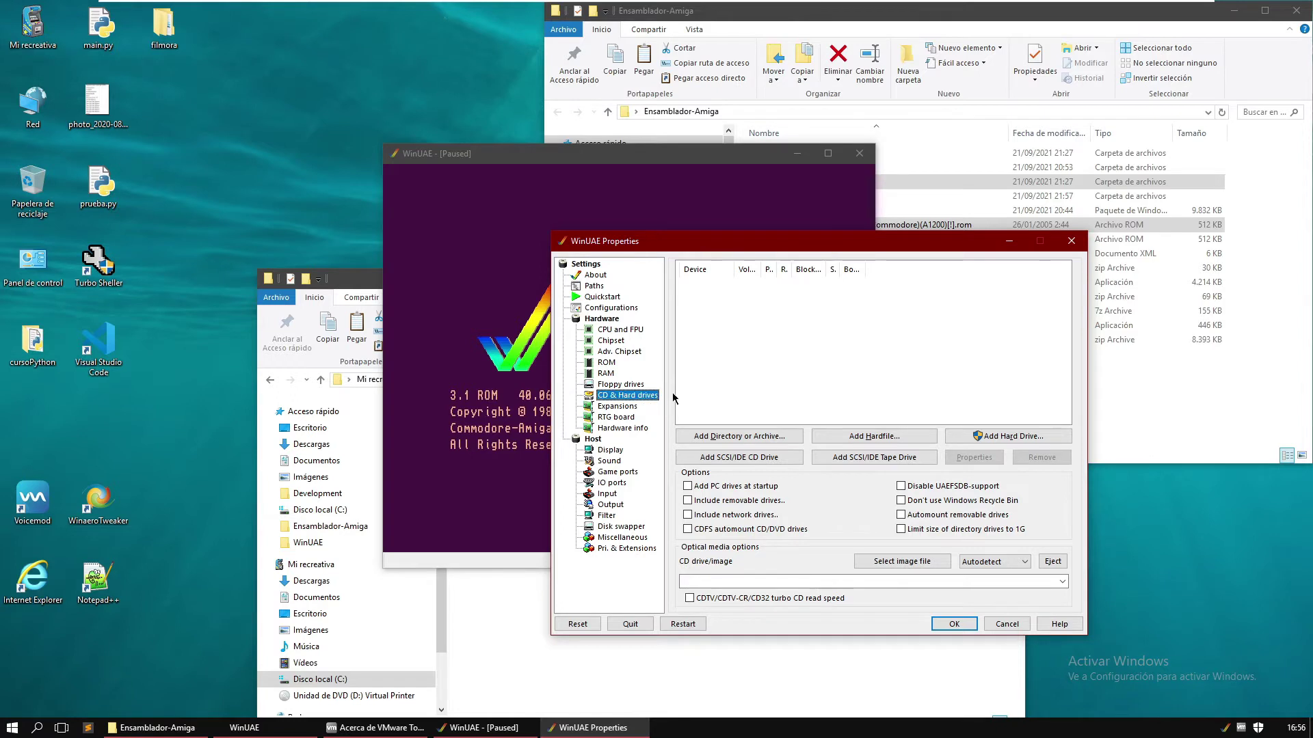
left_click(737, 433)
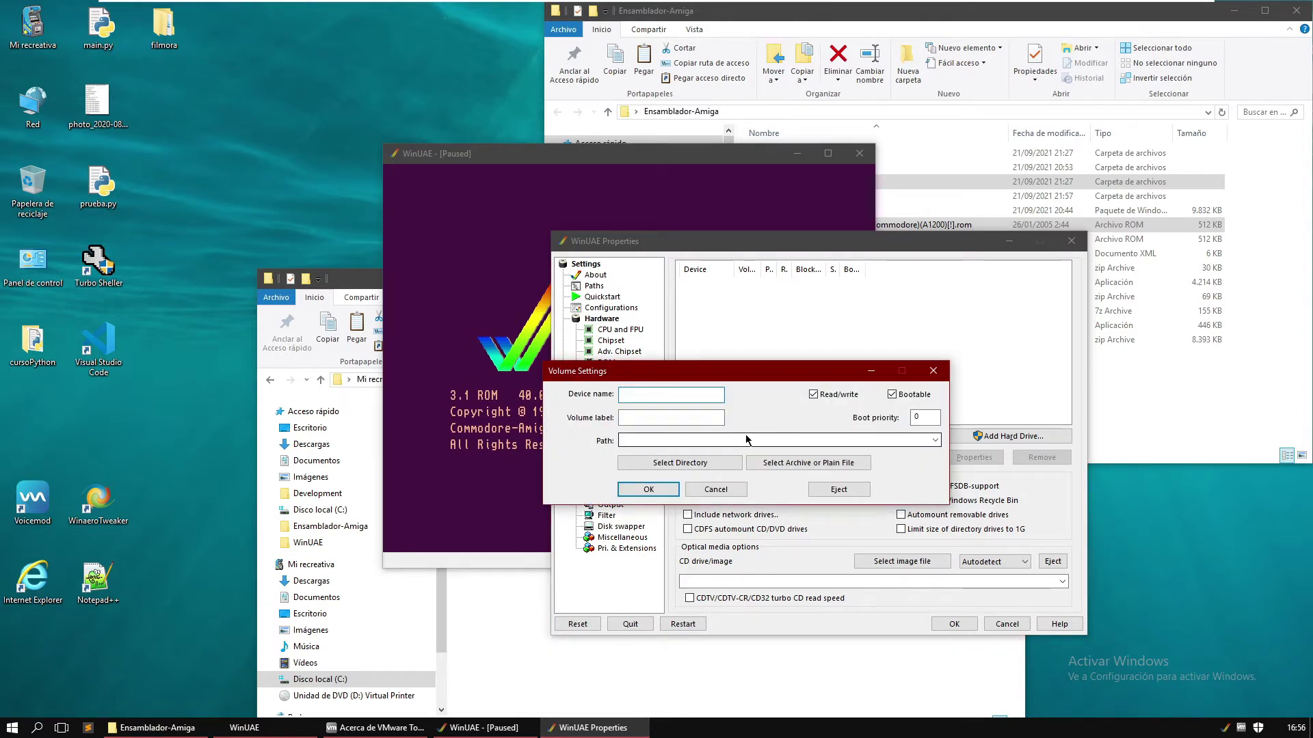
left_click(670, 418)
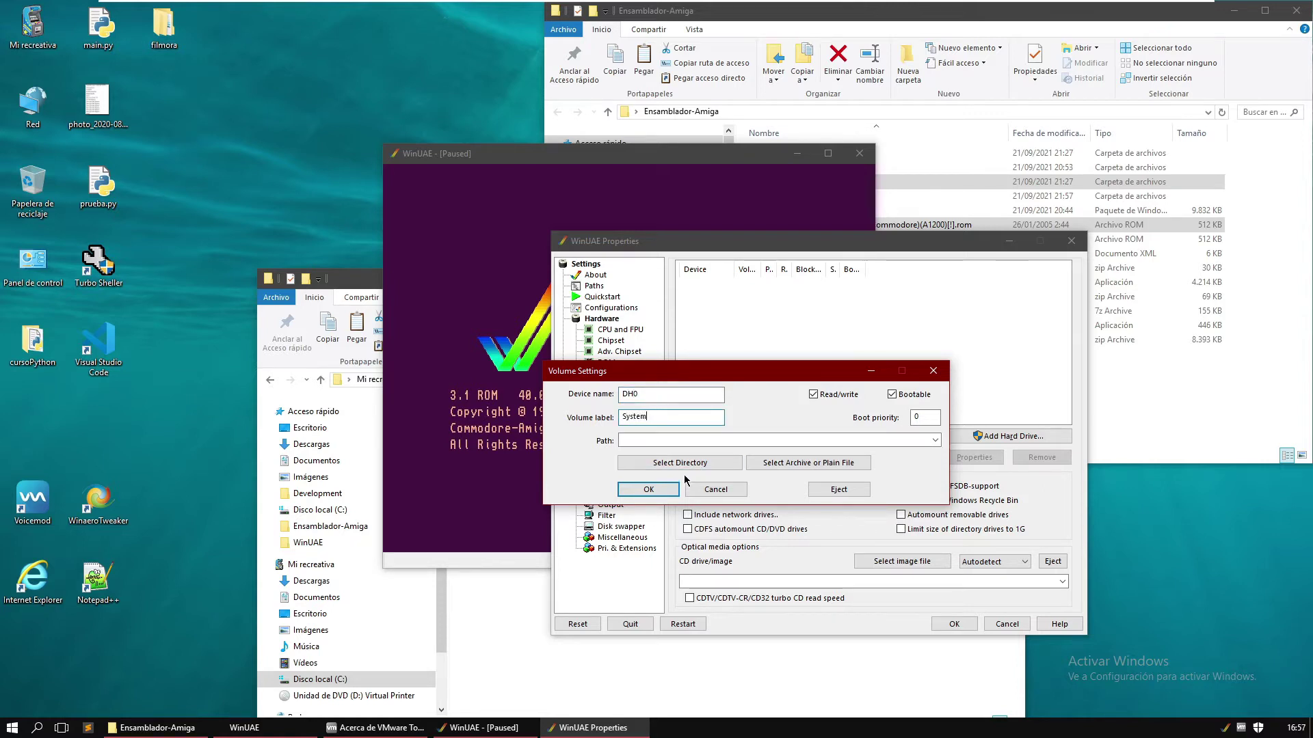
- Set the DH0 System volume's path to C:\Development\Machines\A1200Test\DH0 and confirm the volume
left_click(706, 464)
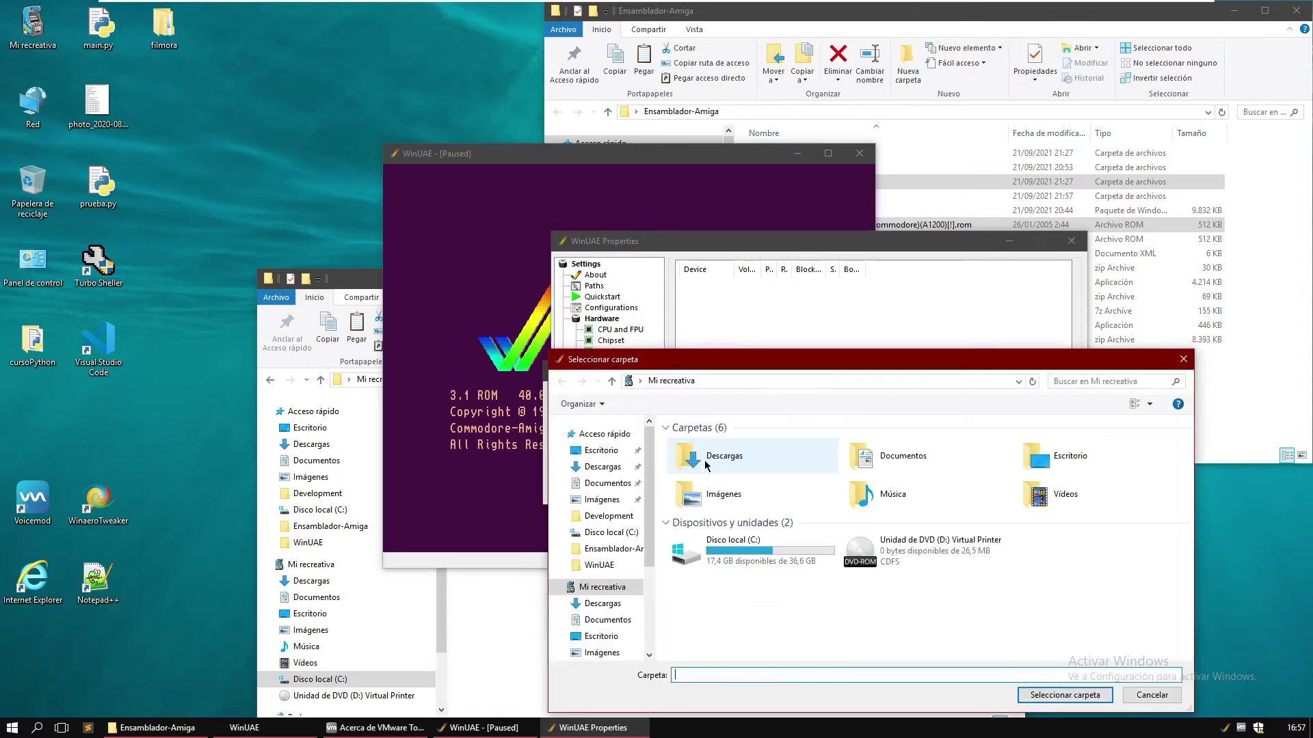
left_click(761, 550)
double_click(761, 551)
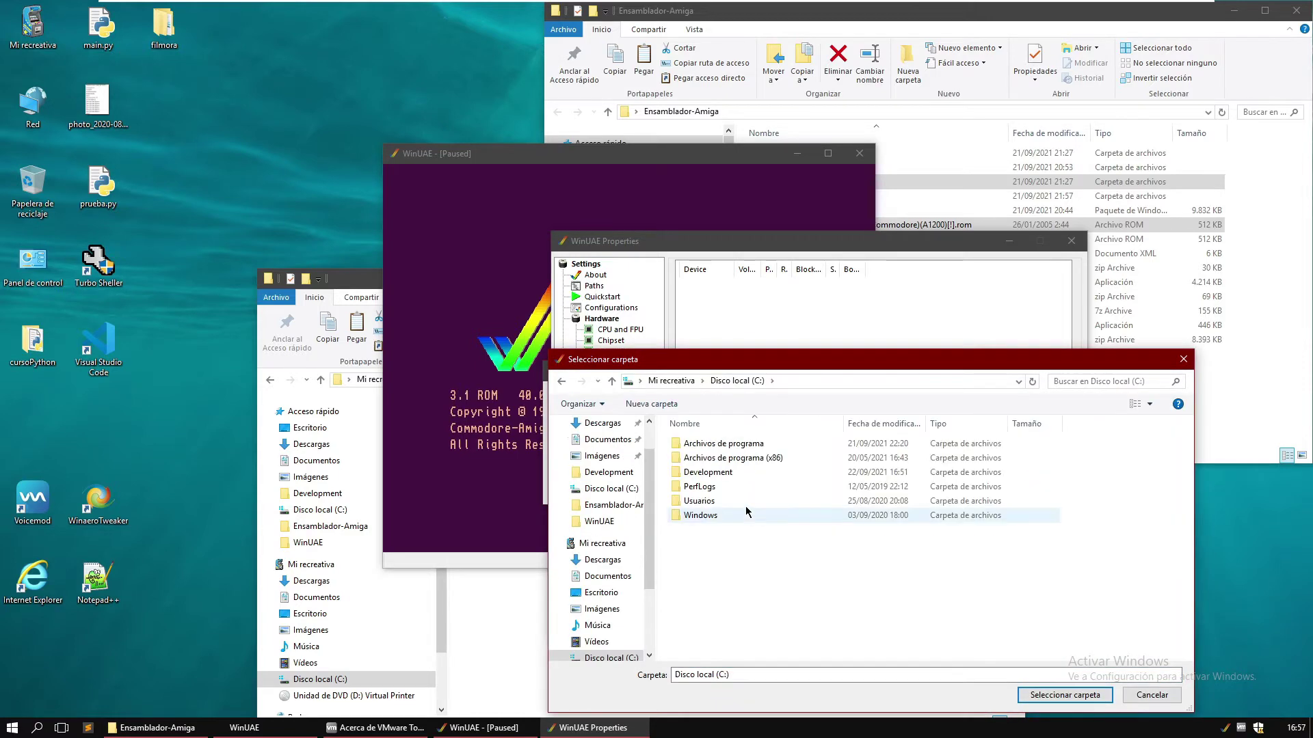
left_click(735, 480)
double_click(735, 478)
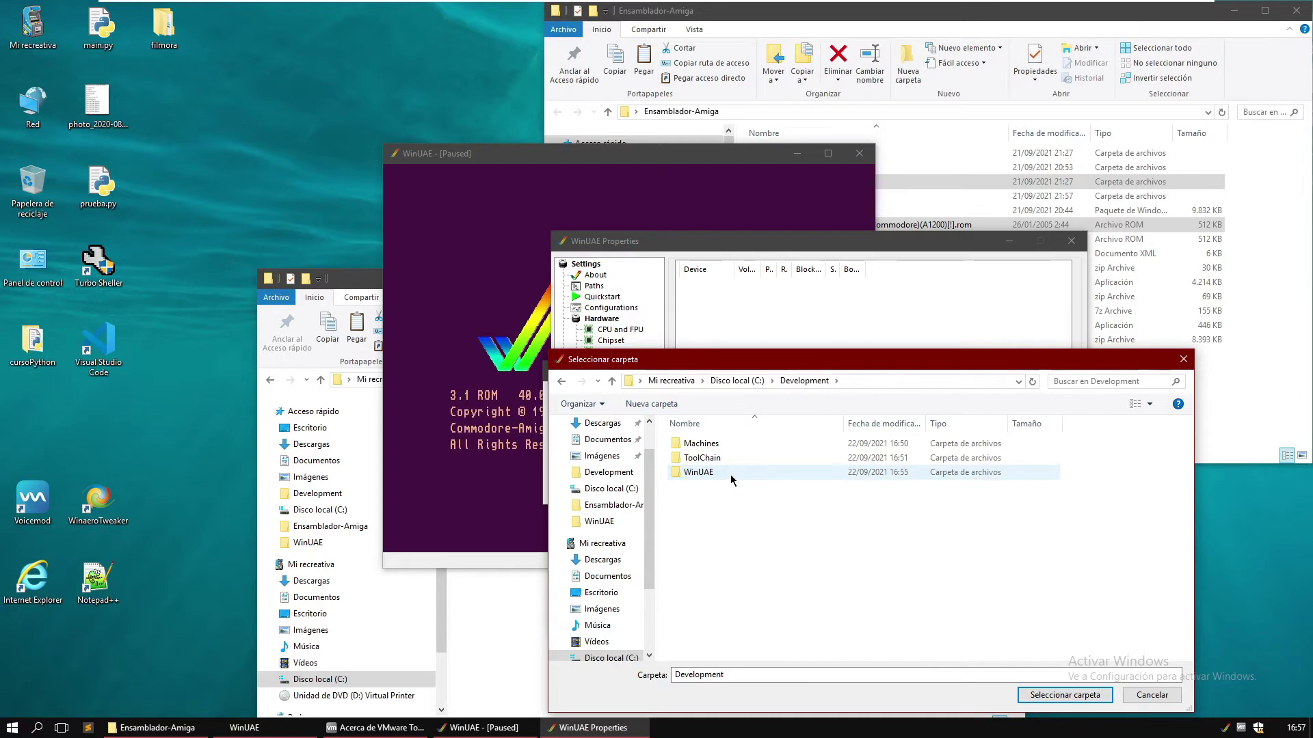
double_click(700, 444)
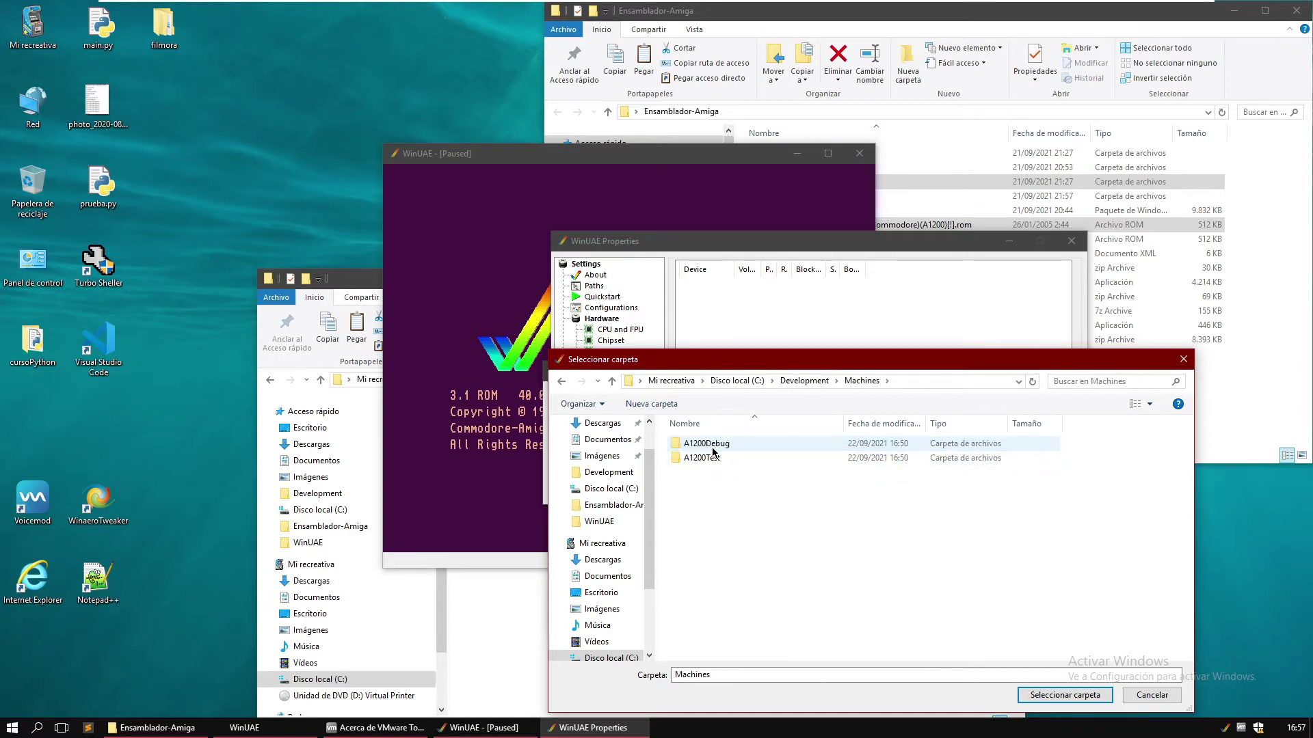
left_click(712, 459)
double_click(712, 460)
left_click(711, 445)
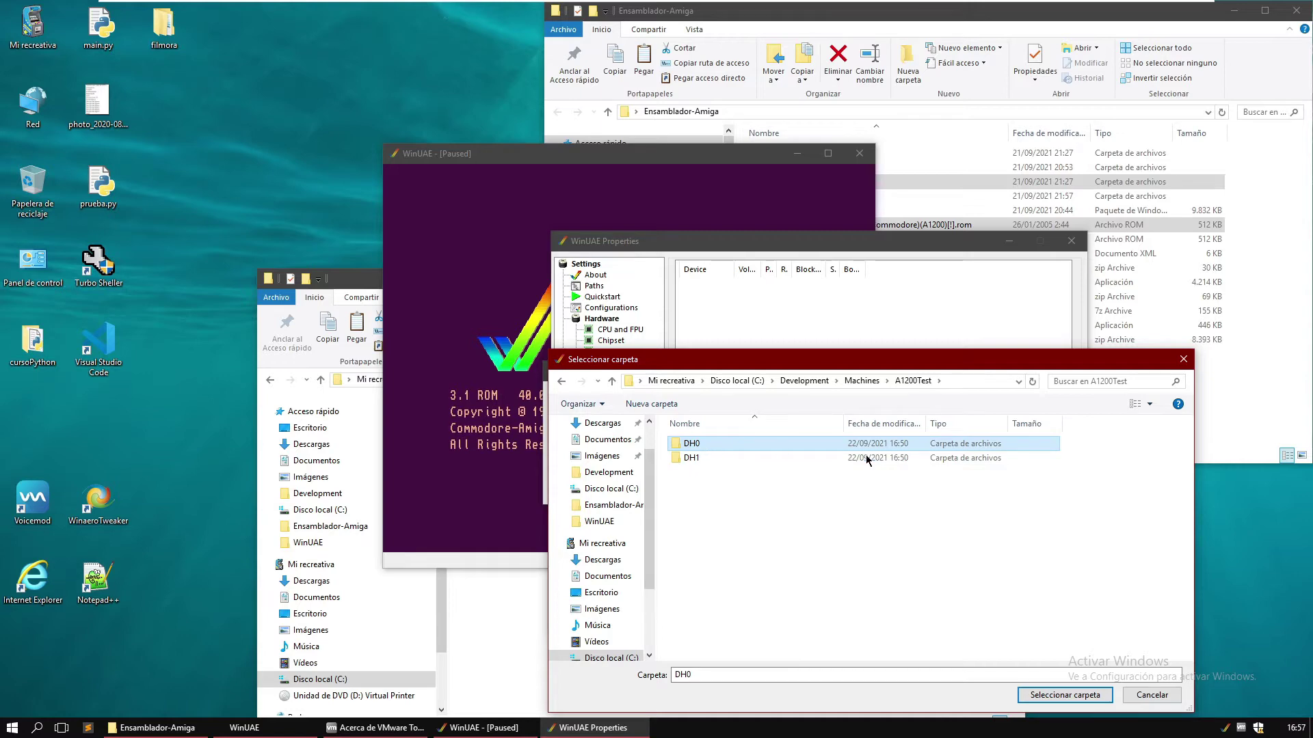
left_click(1074, 696)
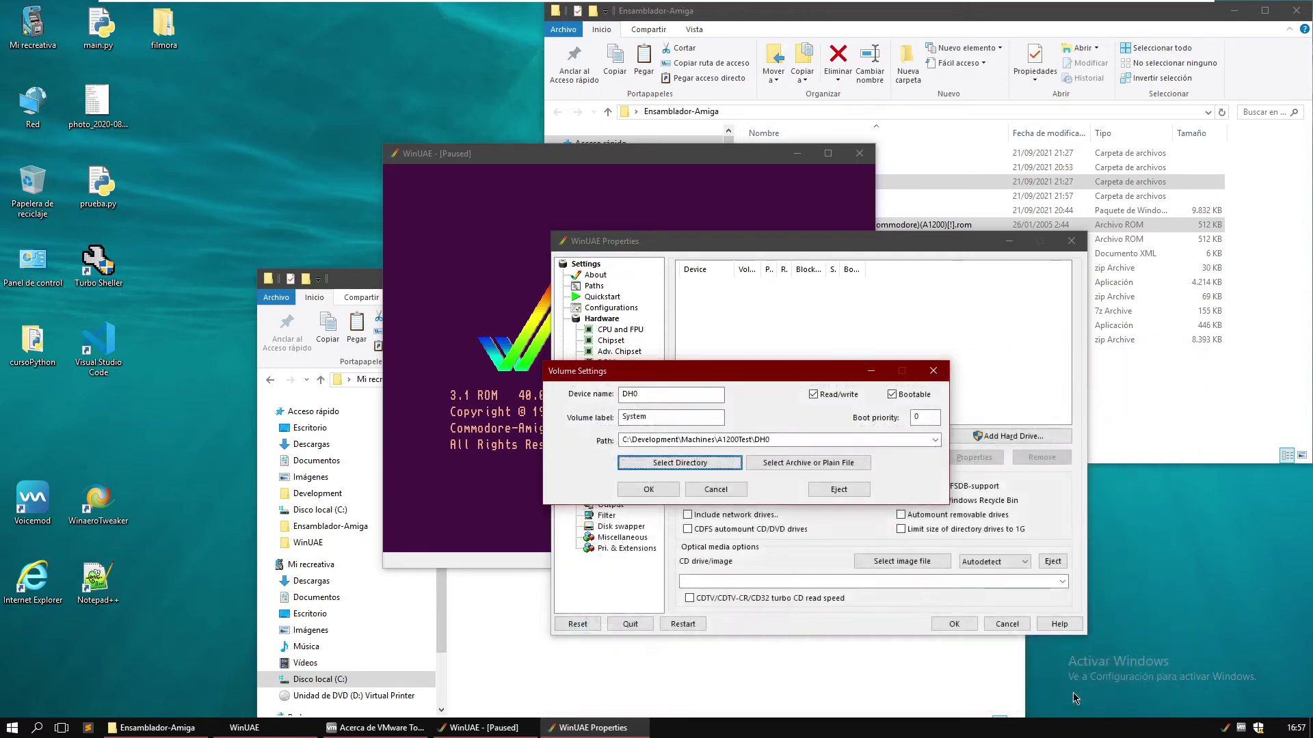
left_click(662, 490)
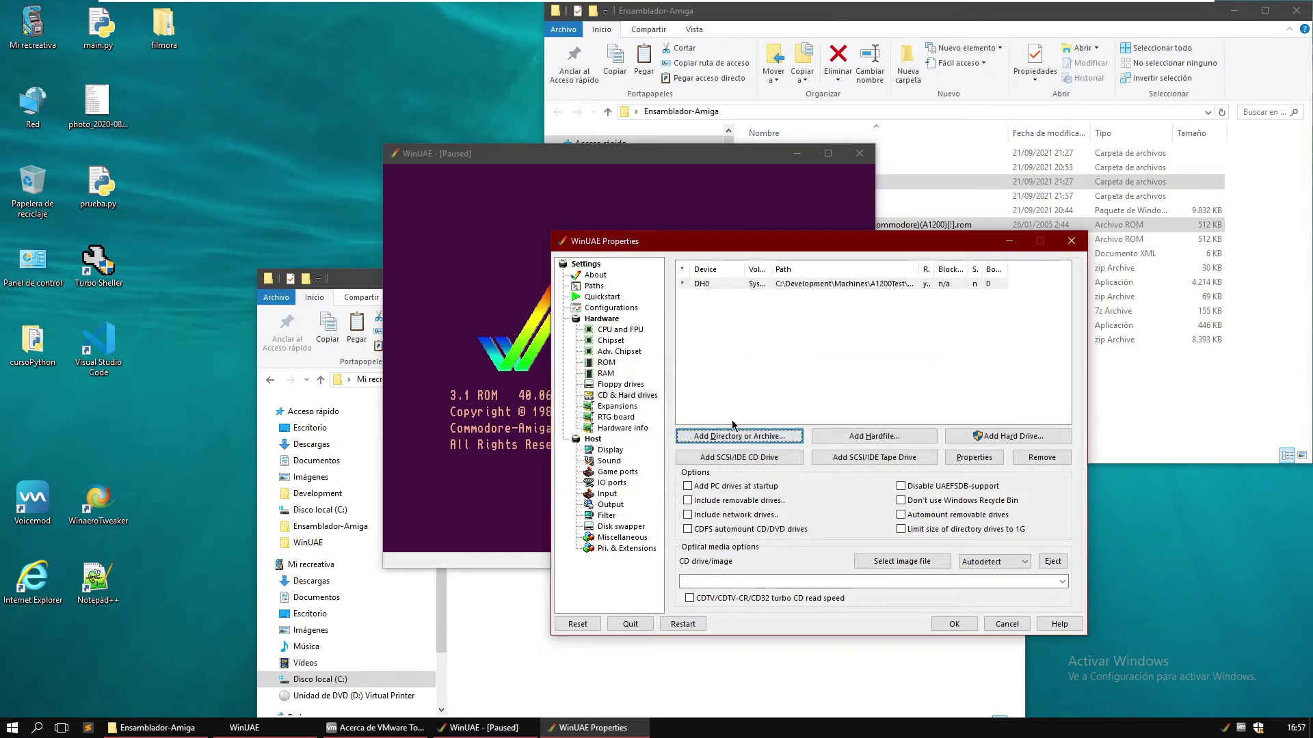
- Add a second directory volume with device name DH1, label Dev and path C:\Development\Machines\A1200Test\DH1
left_click(748, 436)
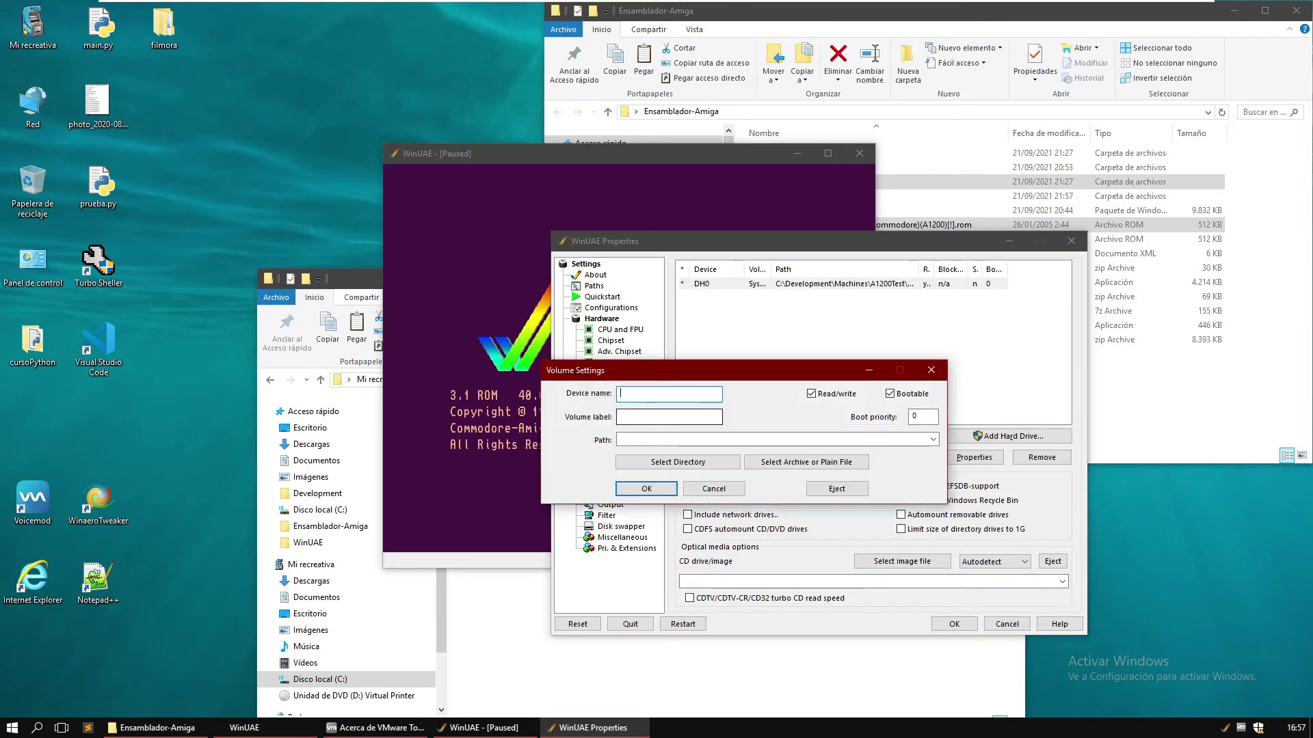
type("DH1")
key("Tab")
type("D")
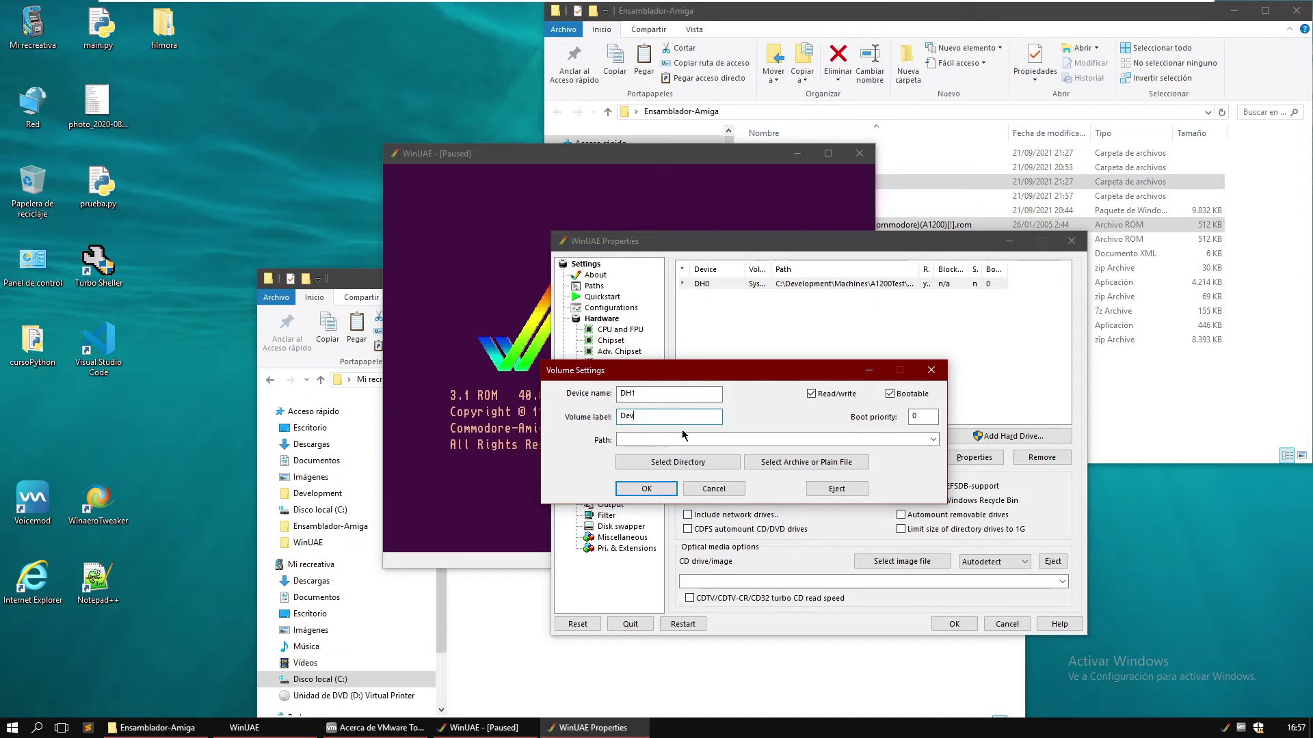
key("Tab")
left_click(701, 462)
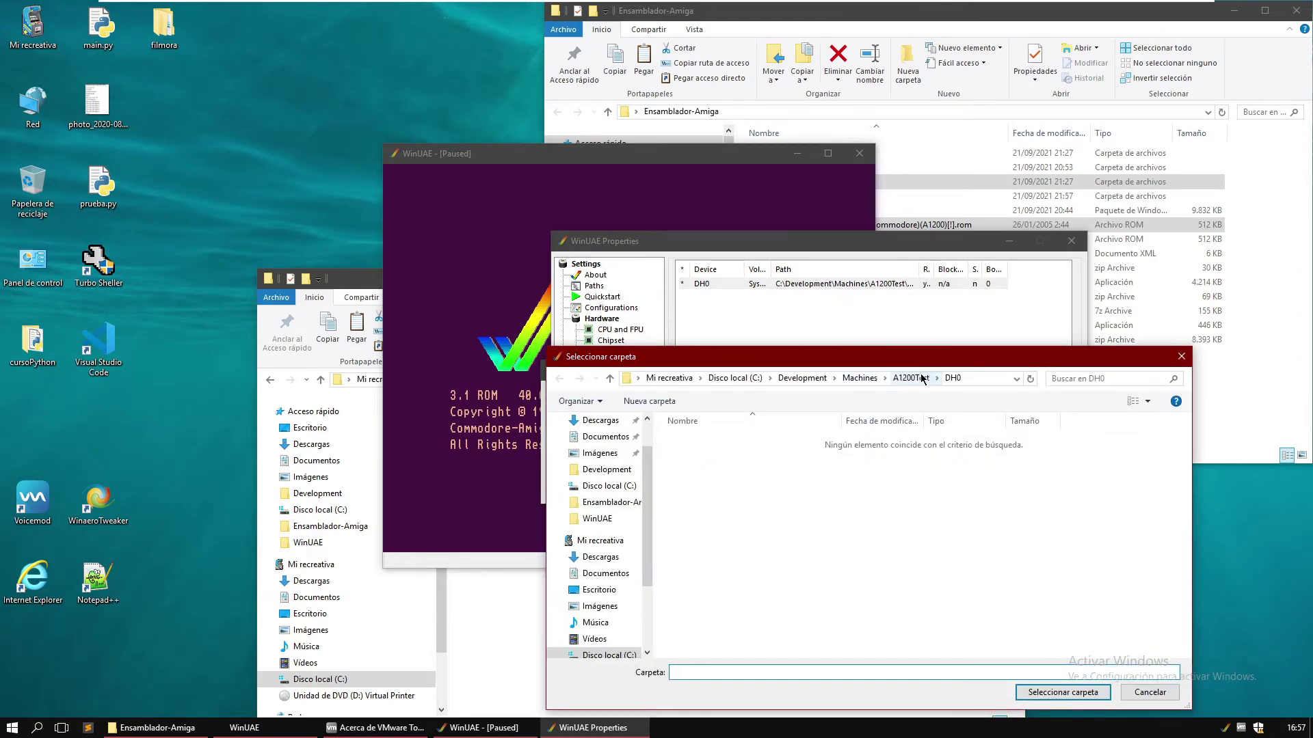
left_click(910, 378)
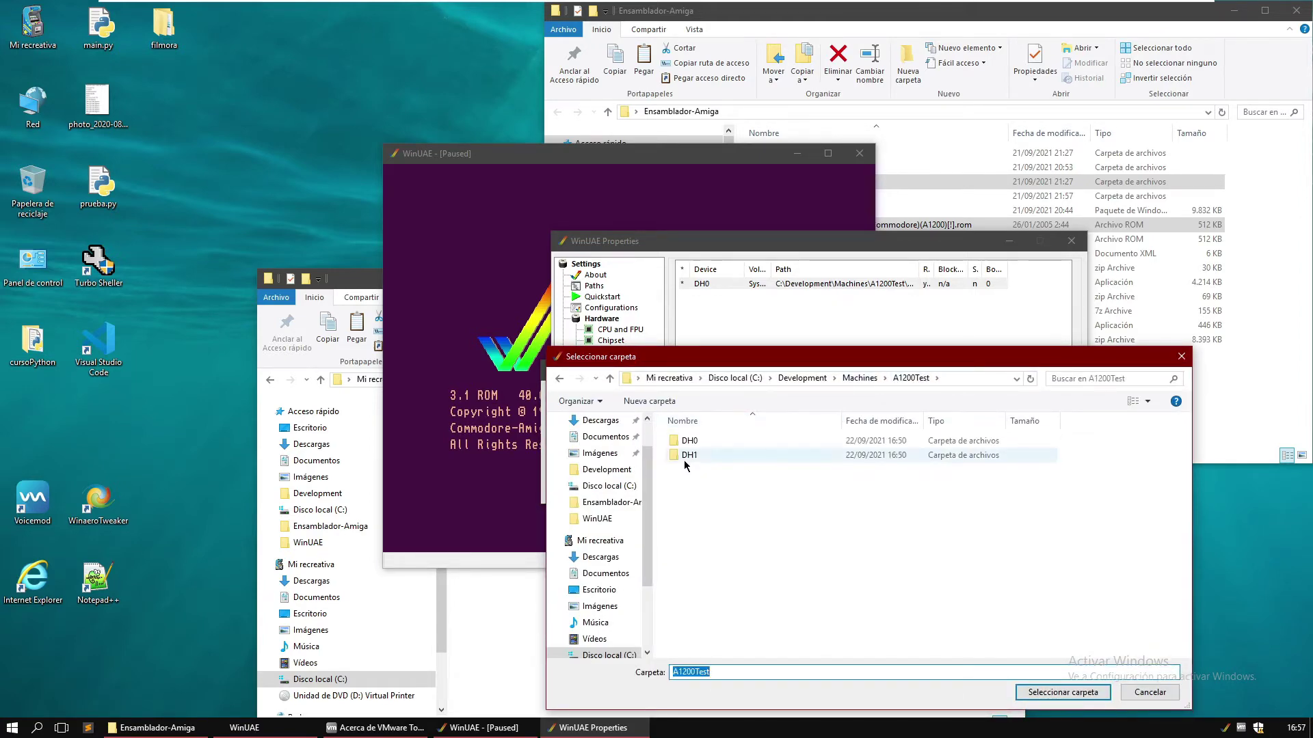
left_click(684, 461)
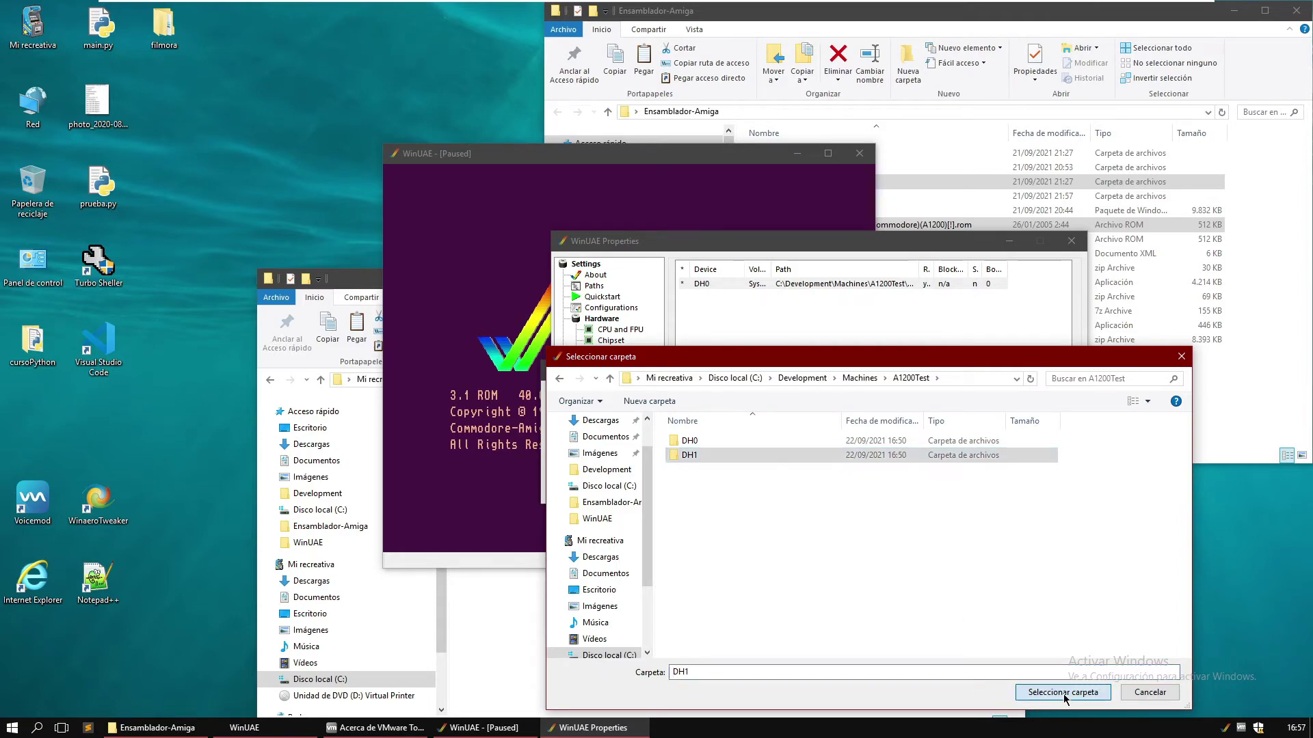
left_click(1063, 692)
left_click(674, 489)
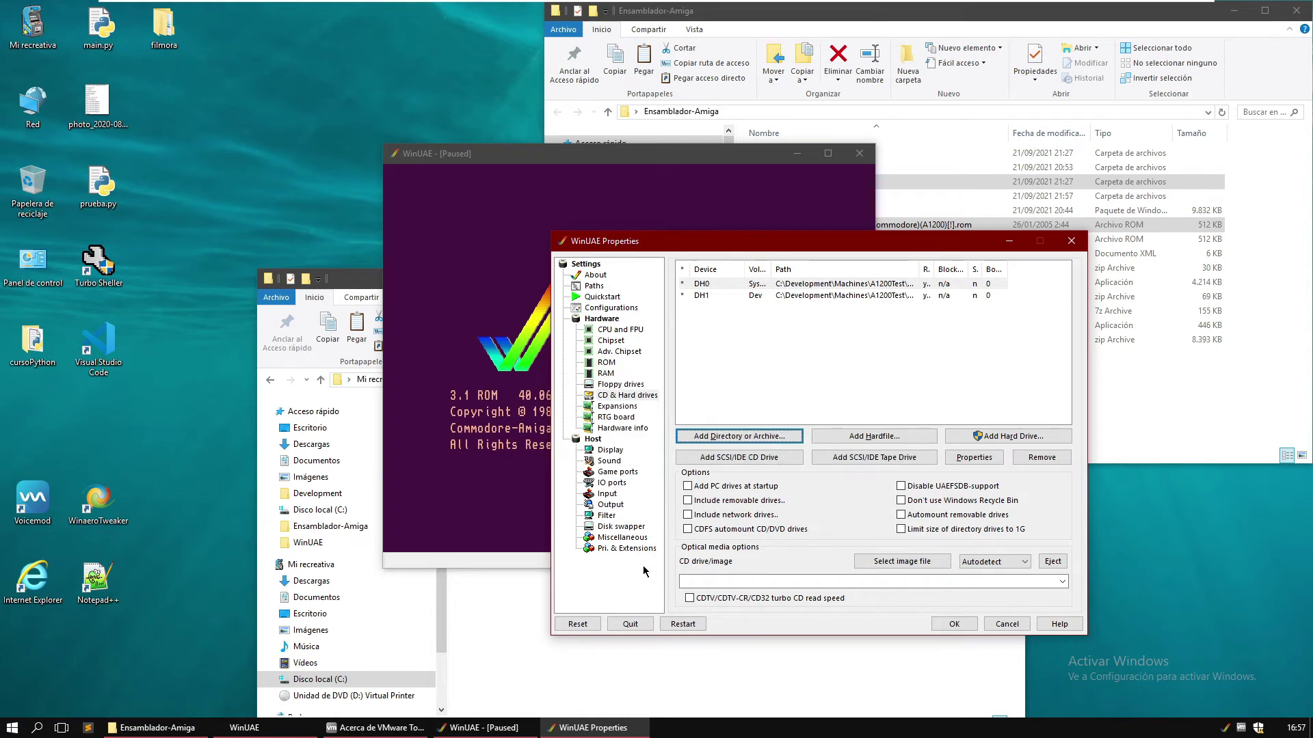
- Save the configuration with name and description A1200Test, and reset the emulated machine
left_click(611, 307)
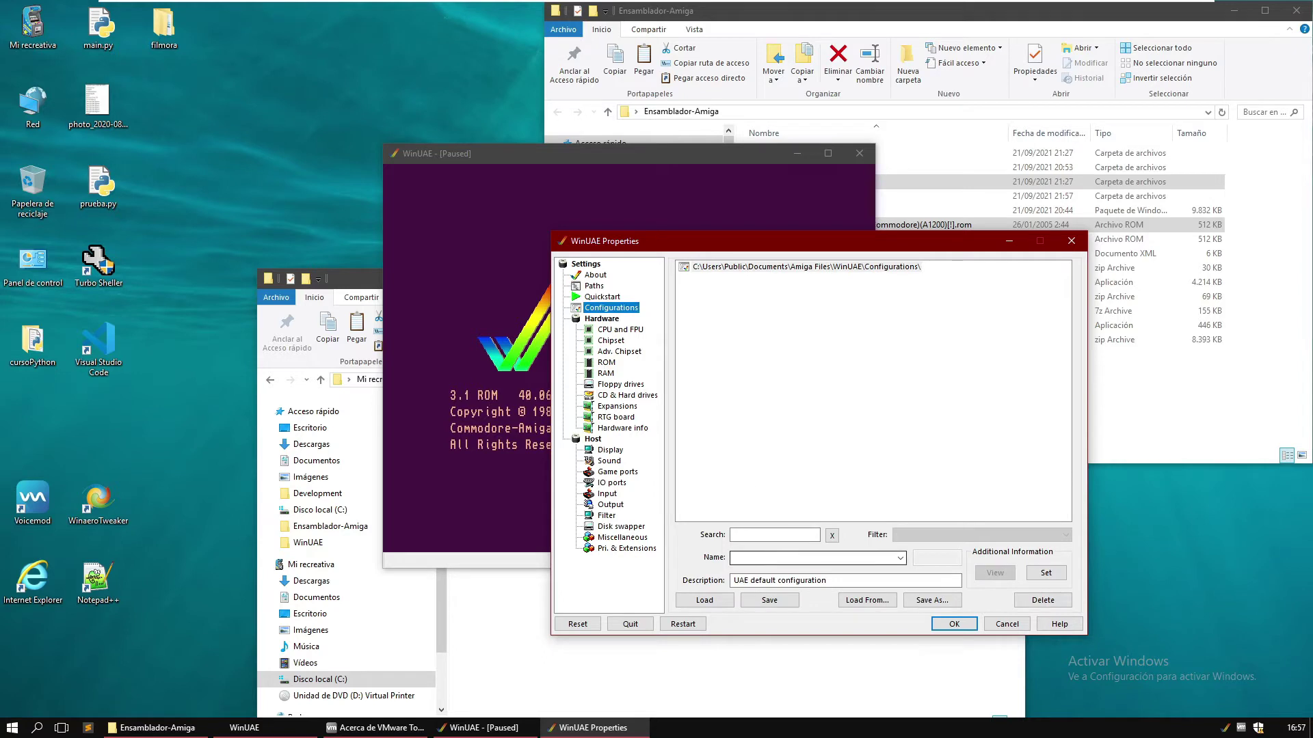
left_click(814, 558)
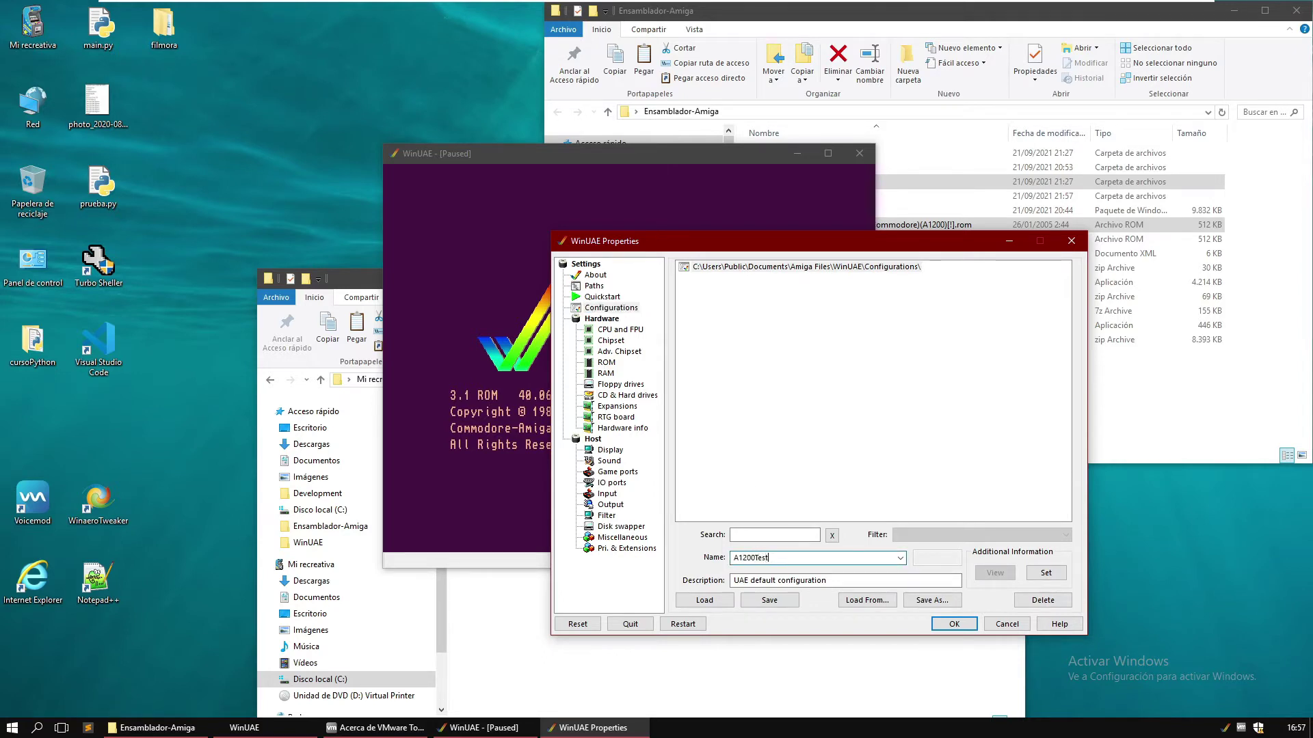
key("Tab")
type("A")
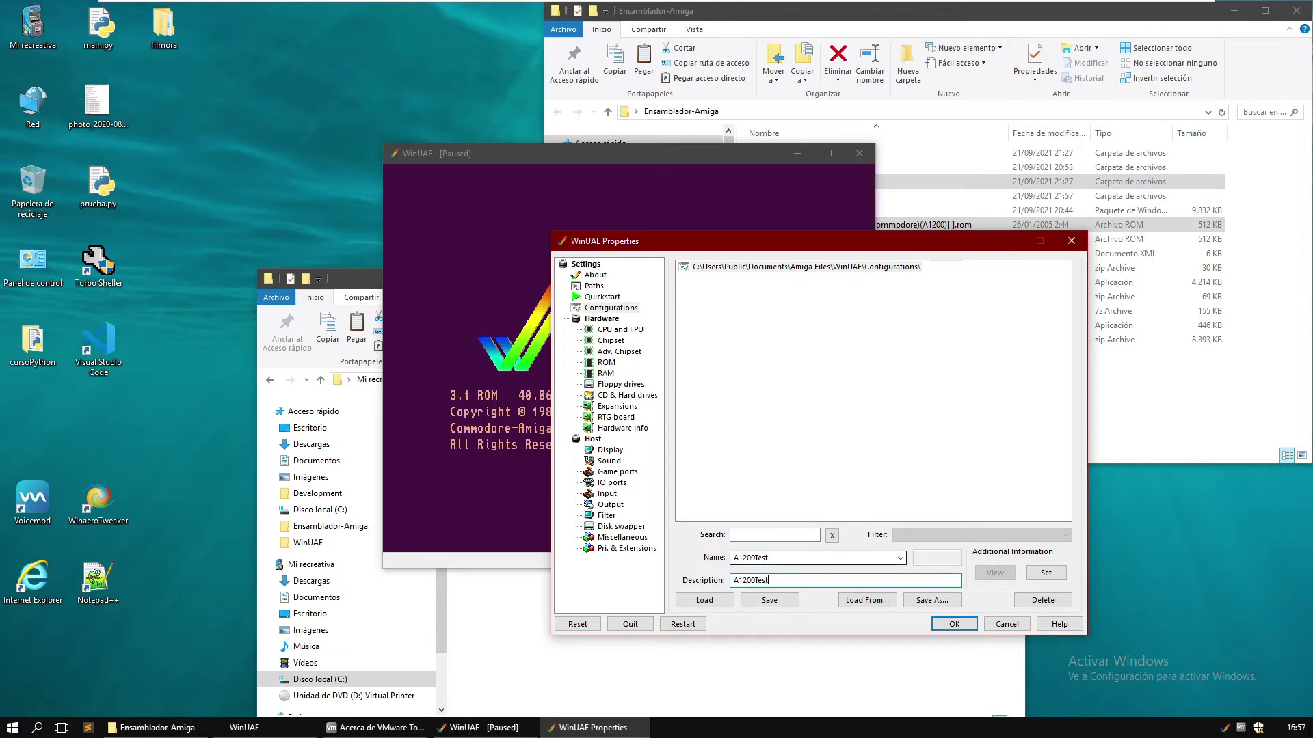
left_click(783, 605)
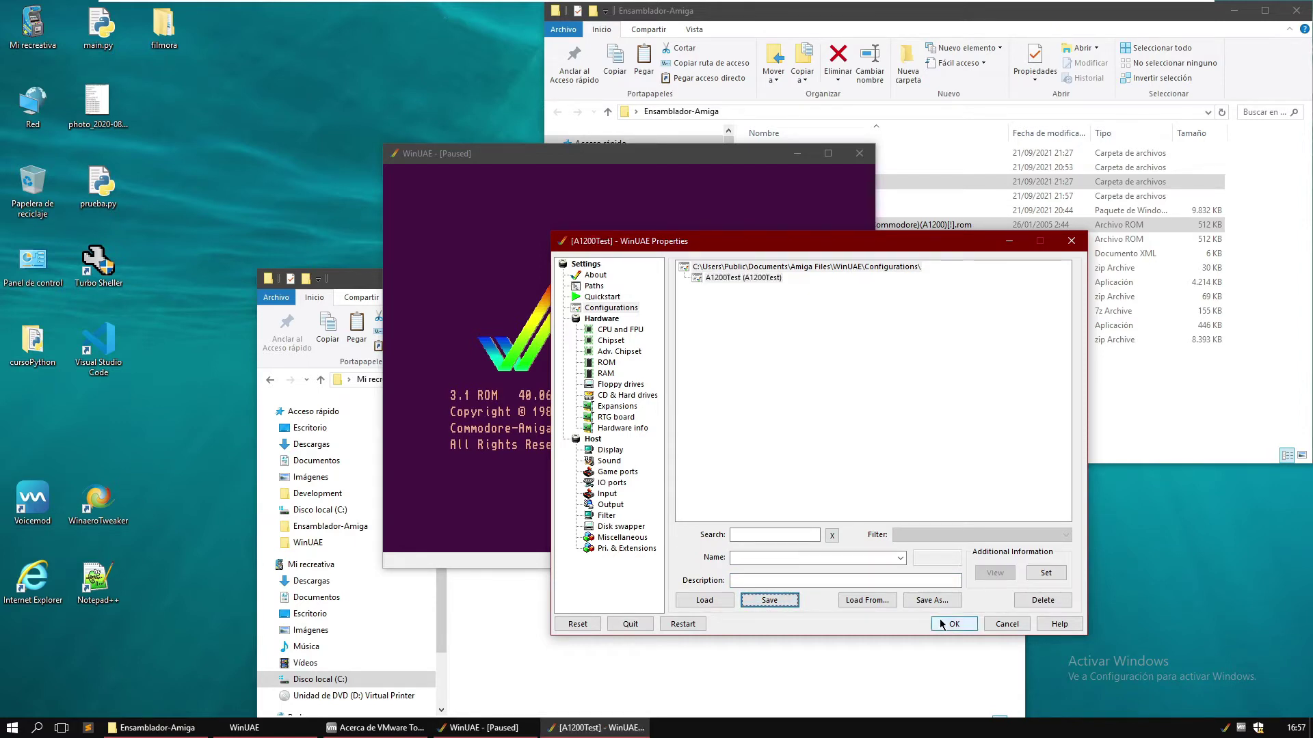
left_click(580, 625)
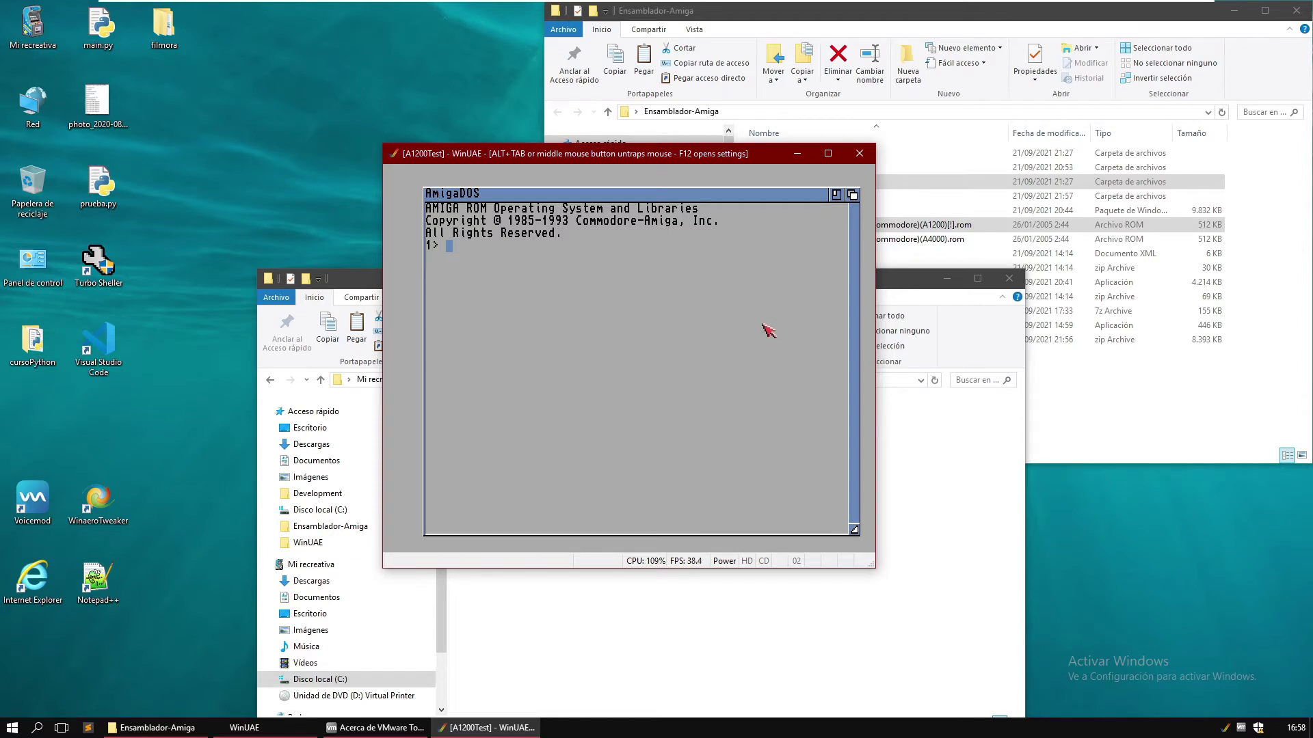
- Return to the floppy drive settings from the running emulation and enable drives DF1, DF2 and DF3
key("F12")
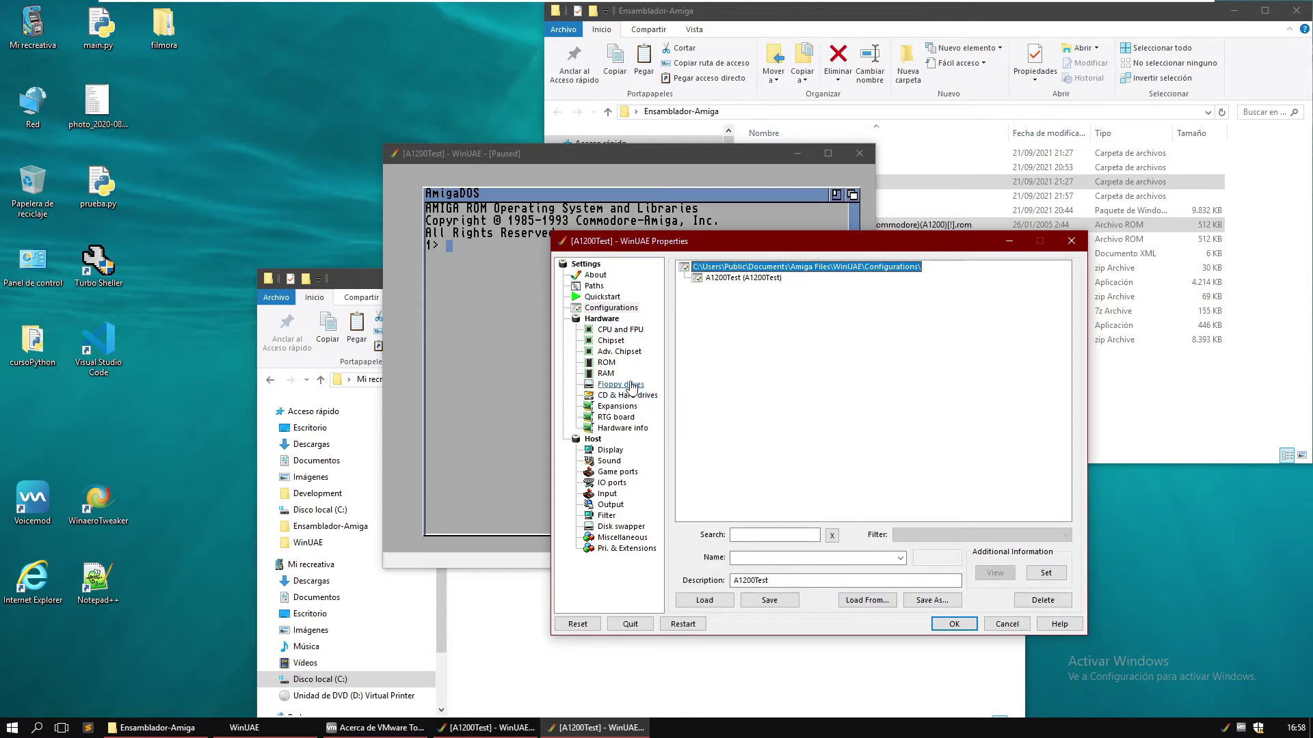
left_click(620, 385)
left_click(685, 348)
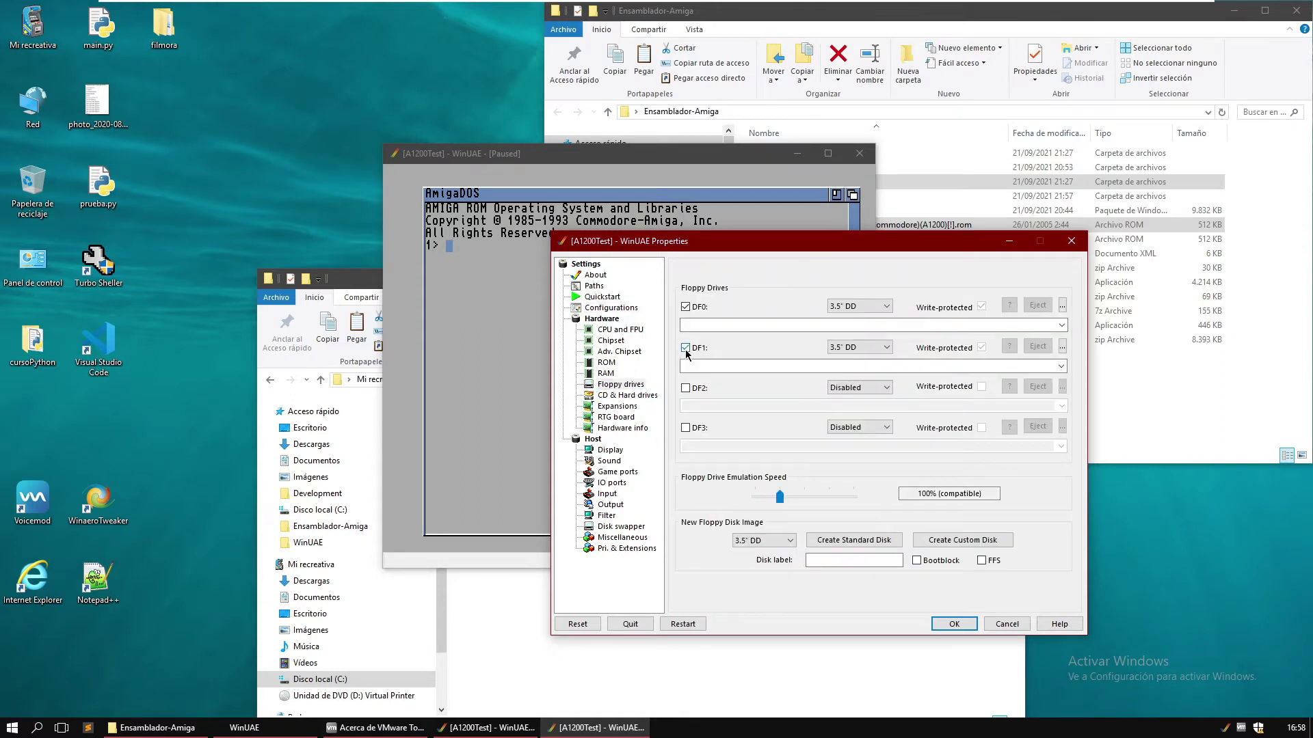
left_click(685, 388)
left_click(685, 428)
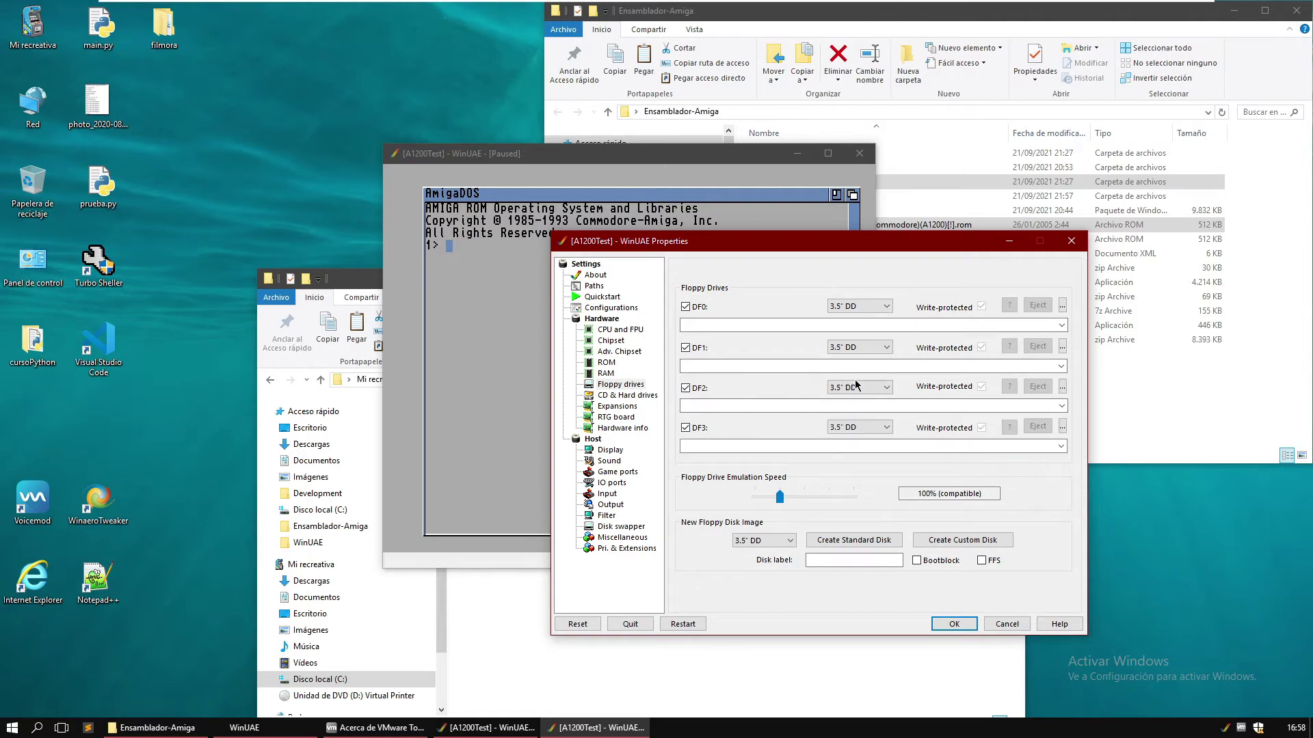
- Insert the Workbench v3.1 rev 40.42 Disk 1 of 6 (Install) image from C:\Development\WinUAE\wb3.1 into DF0
left_click(1063, 306)
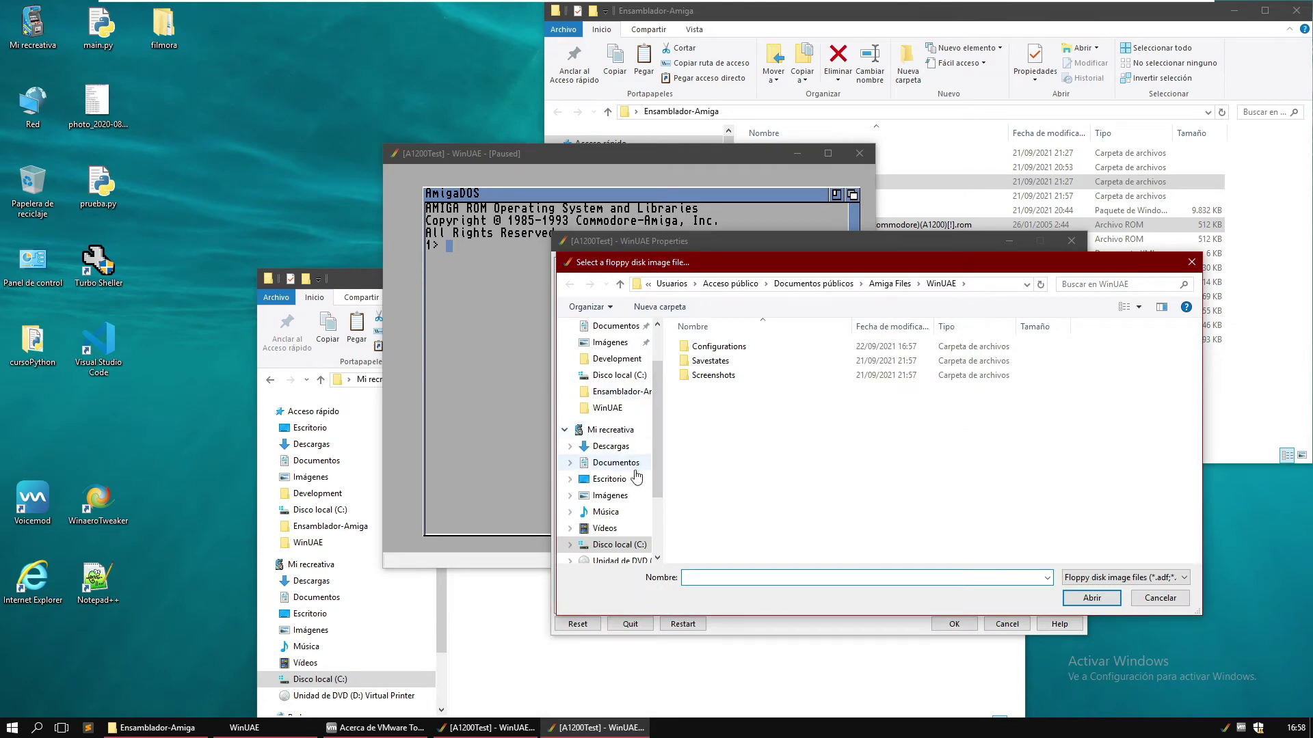
left_click(627, 545)
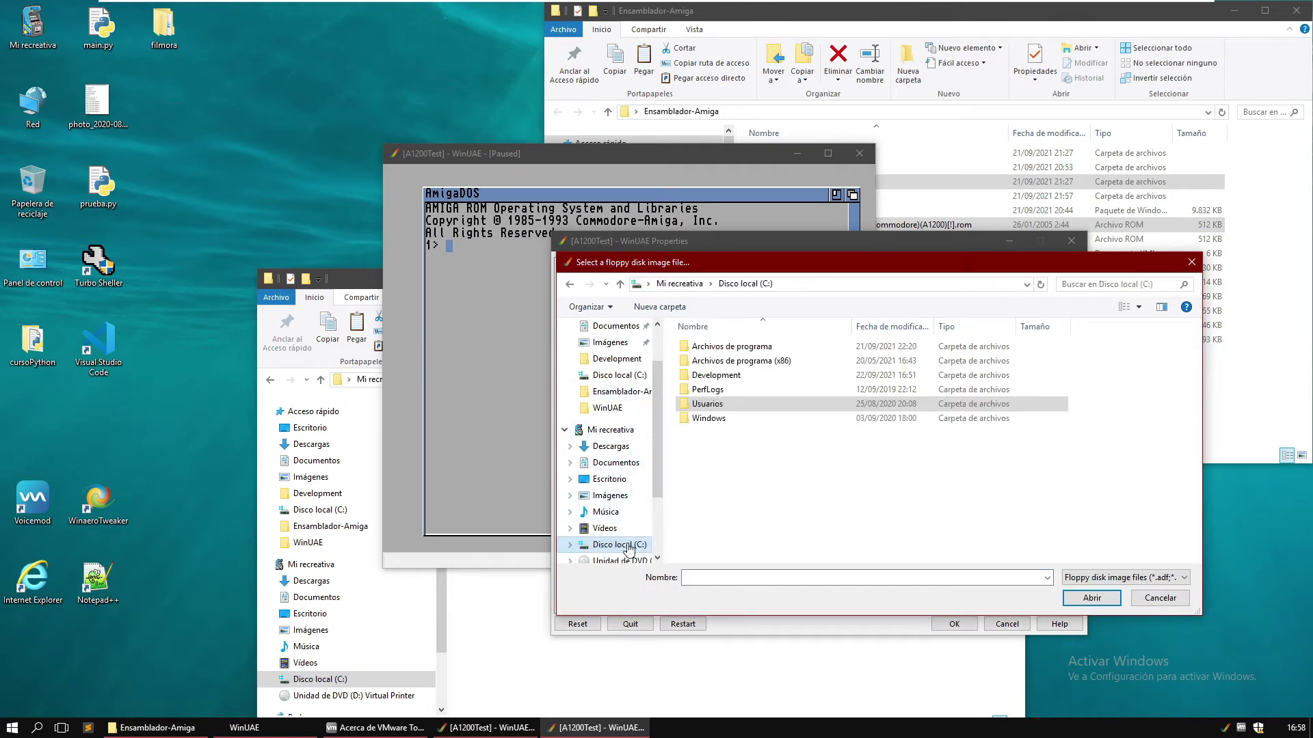
double_click(735, 376)
double_click(733, 377)
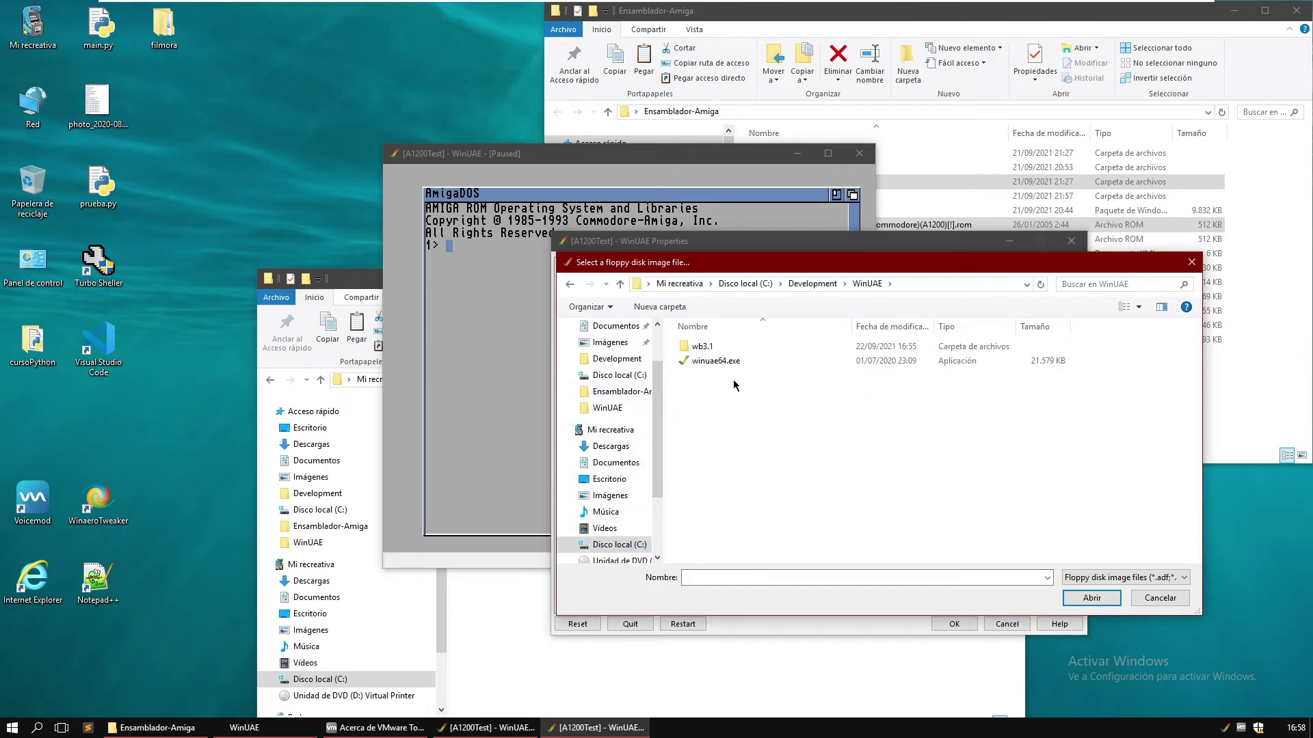
left_click(723, 345)
double_click(724, 345)
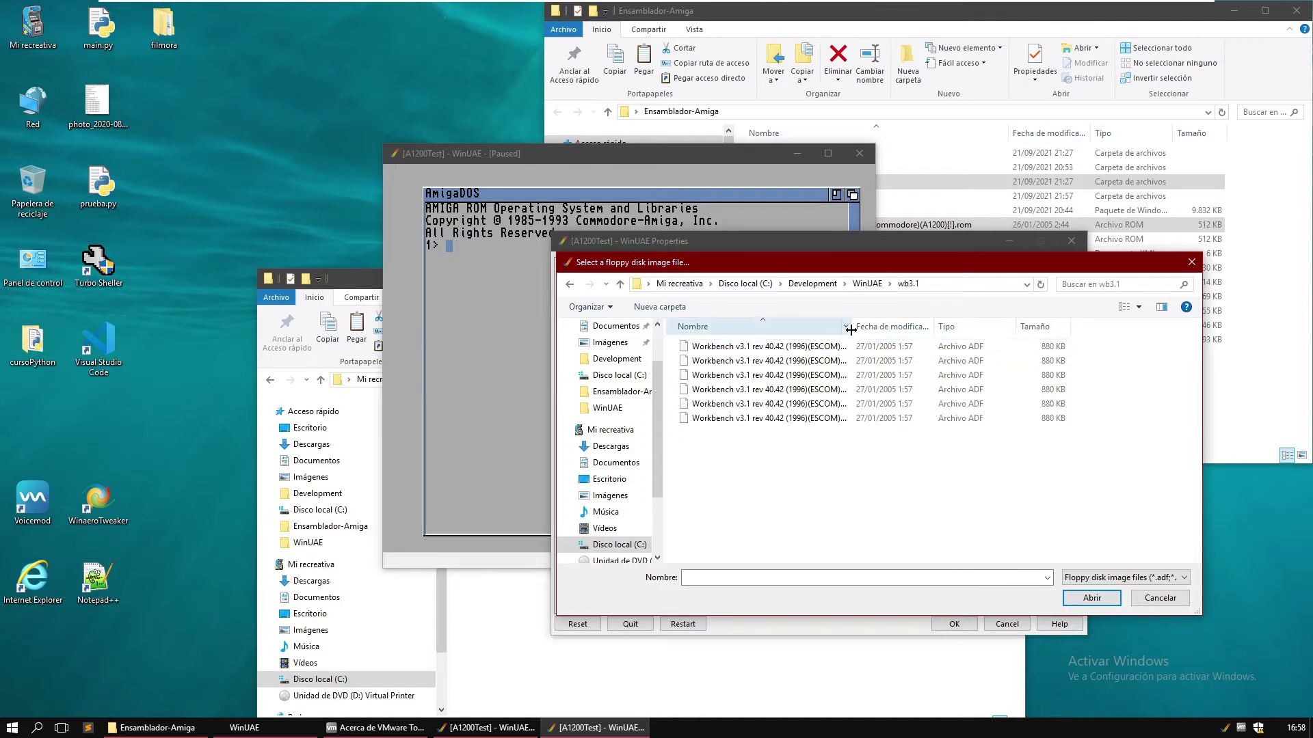
left_click_drag(852, 329, 980, 336)
double_click(930, 351)
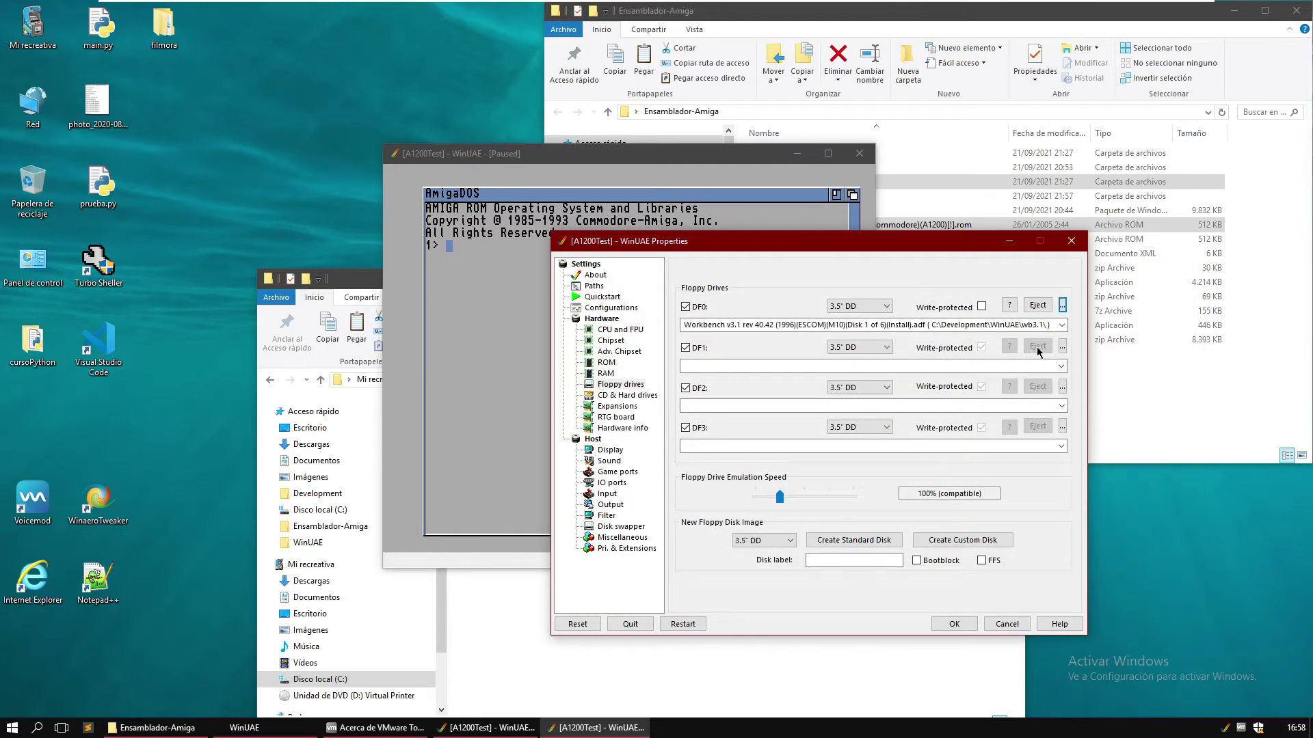
- Insert the Workbench v3.1 Disk 2 (Workbench), Disk 3 (Extras) and Disk 4 (Storage) images into DF1, DF2 and DF3 respectively
left_click(1062, 348)
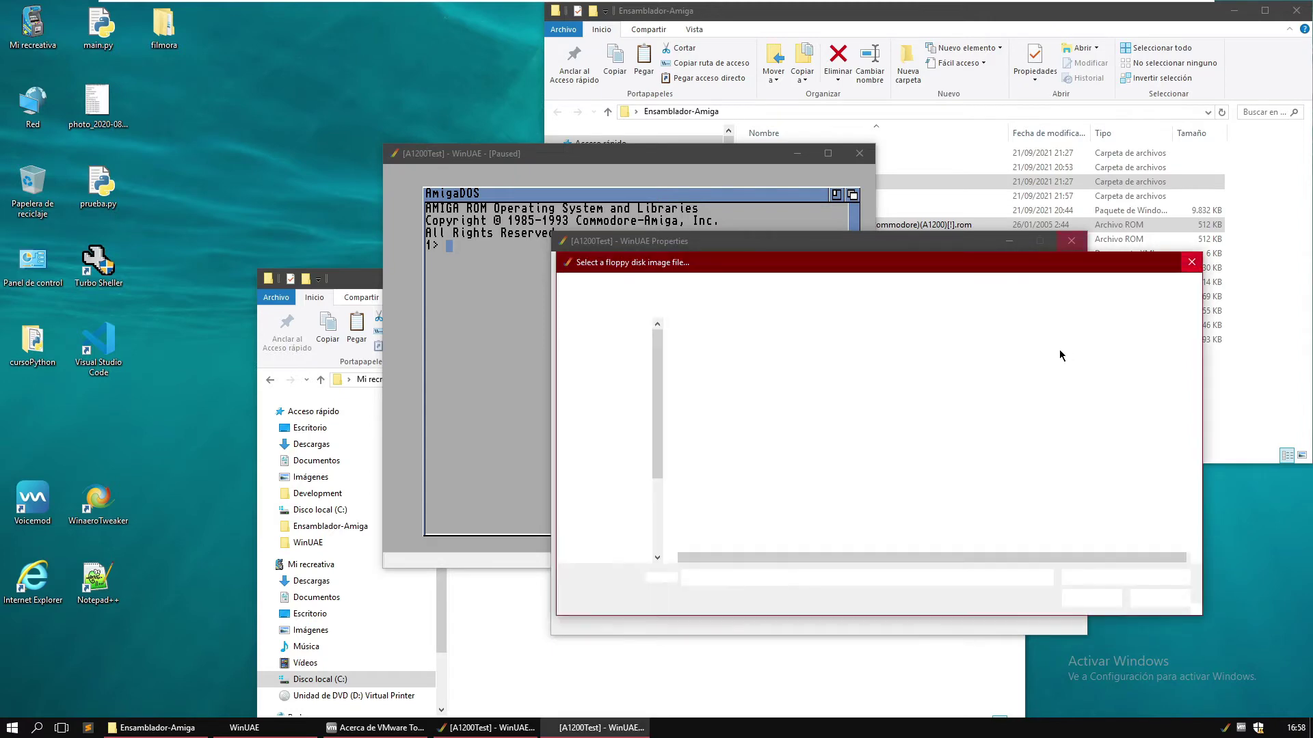
double_click(1024, 361)
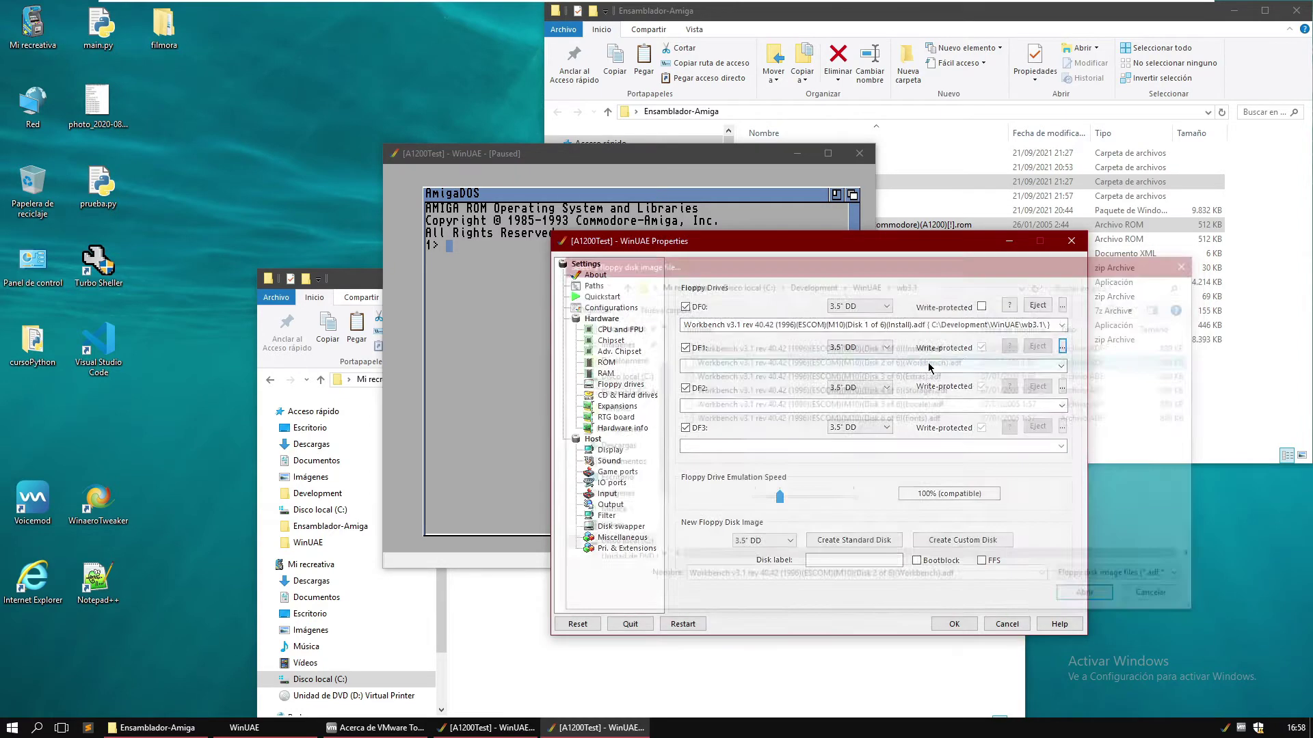
left_click(1061, 387)
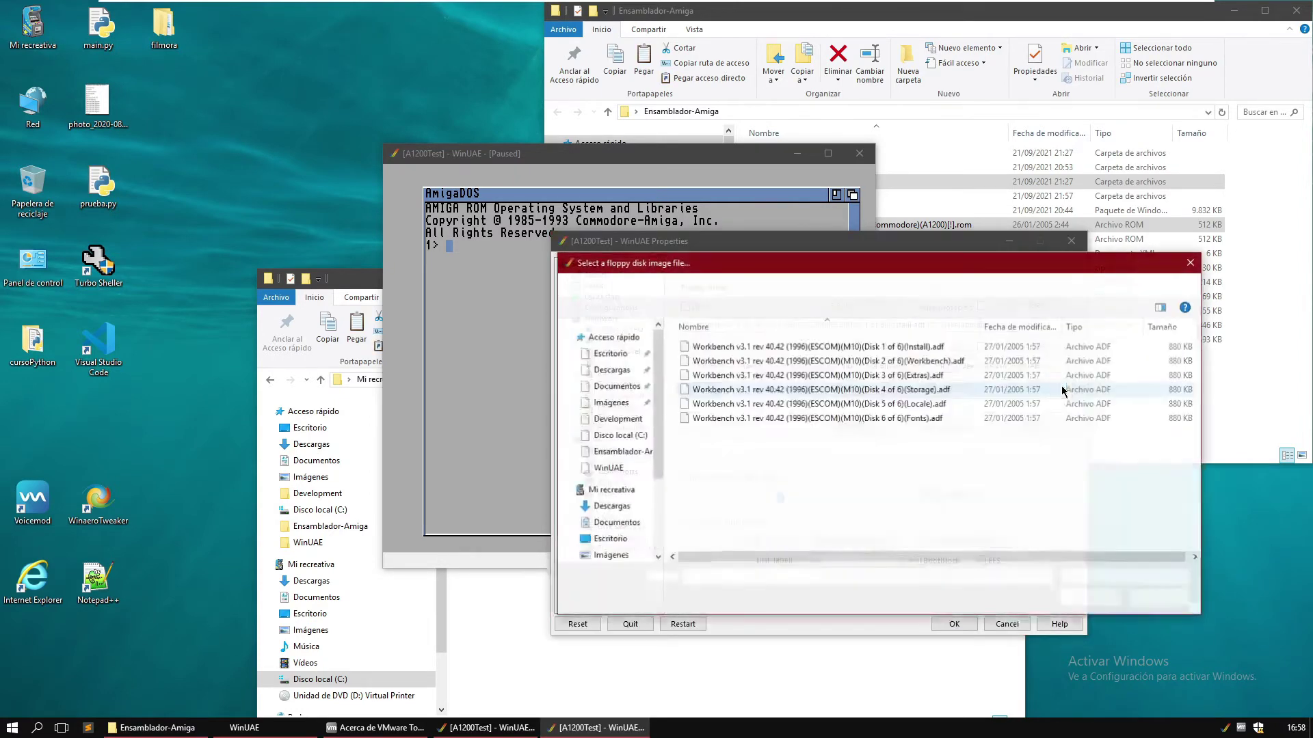
double_click(935, 377)
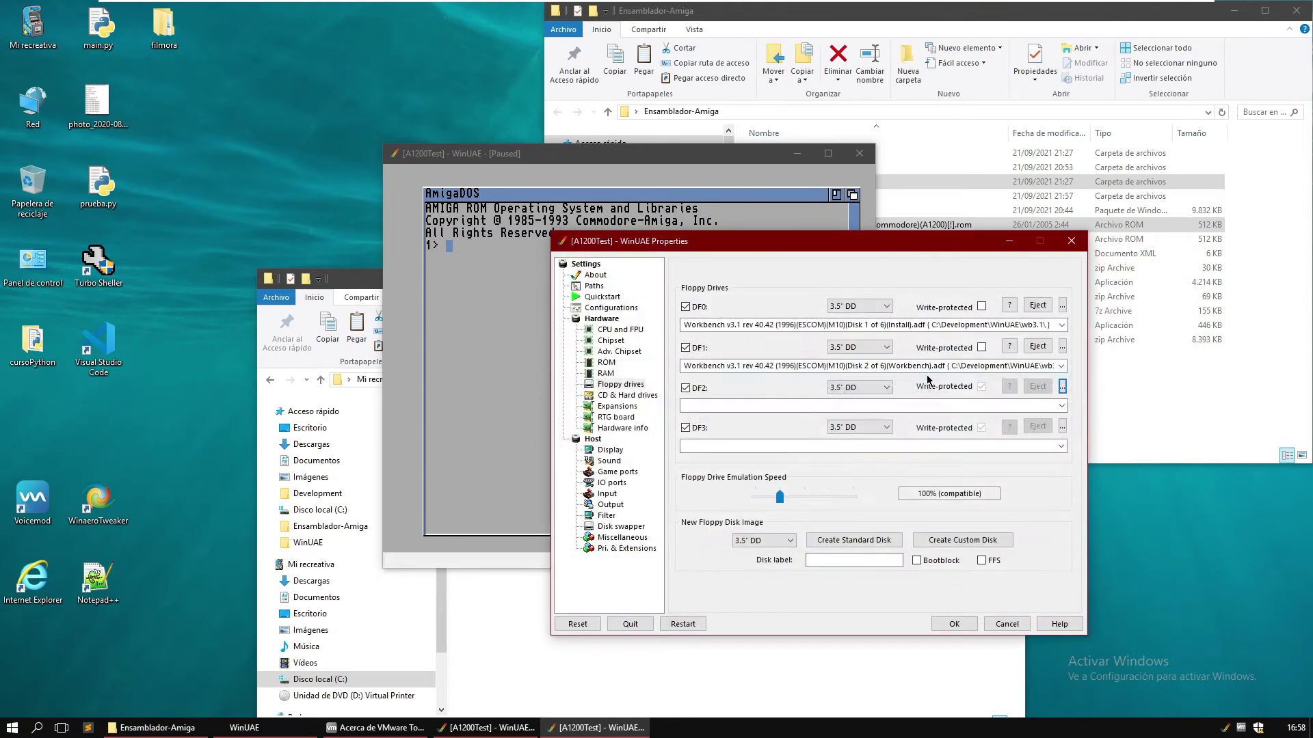
left_click(1062, 426)
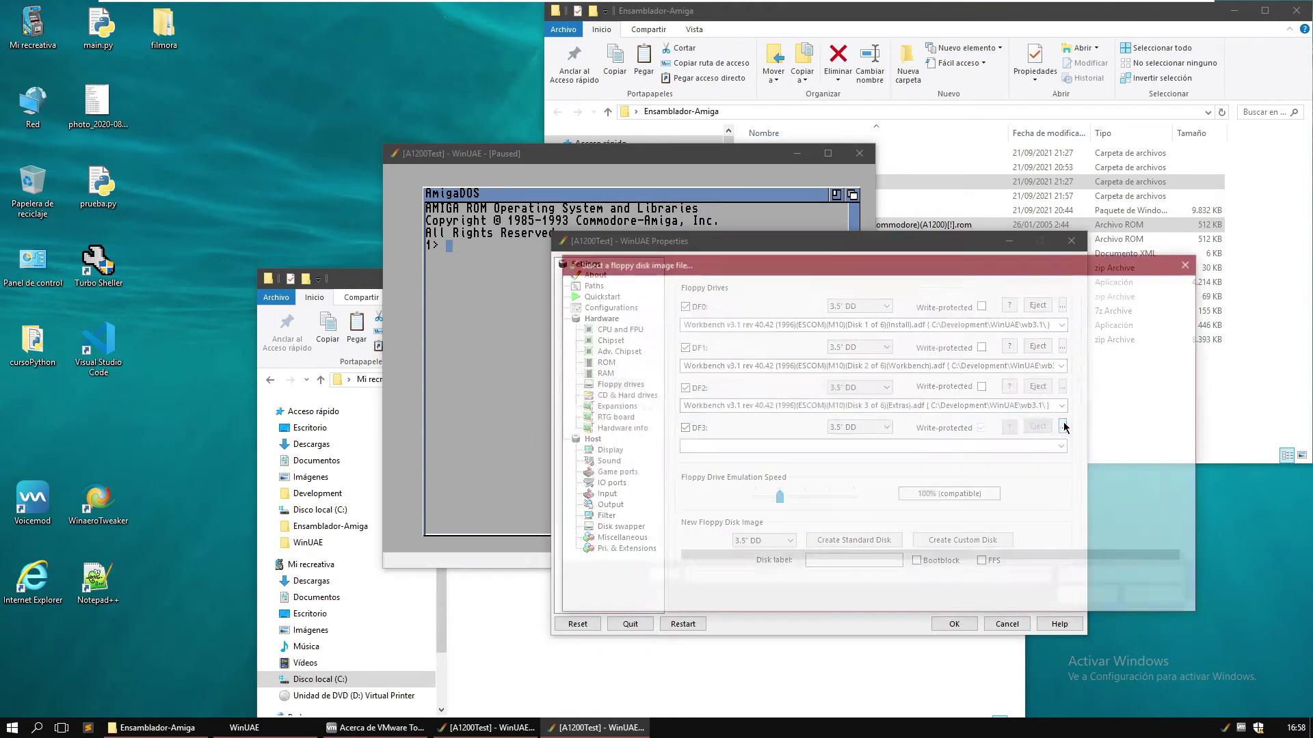
double_click(935, 390)
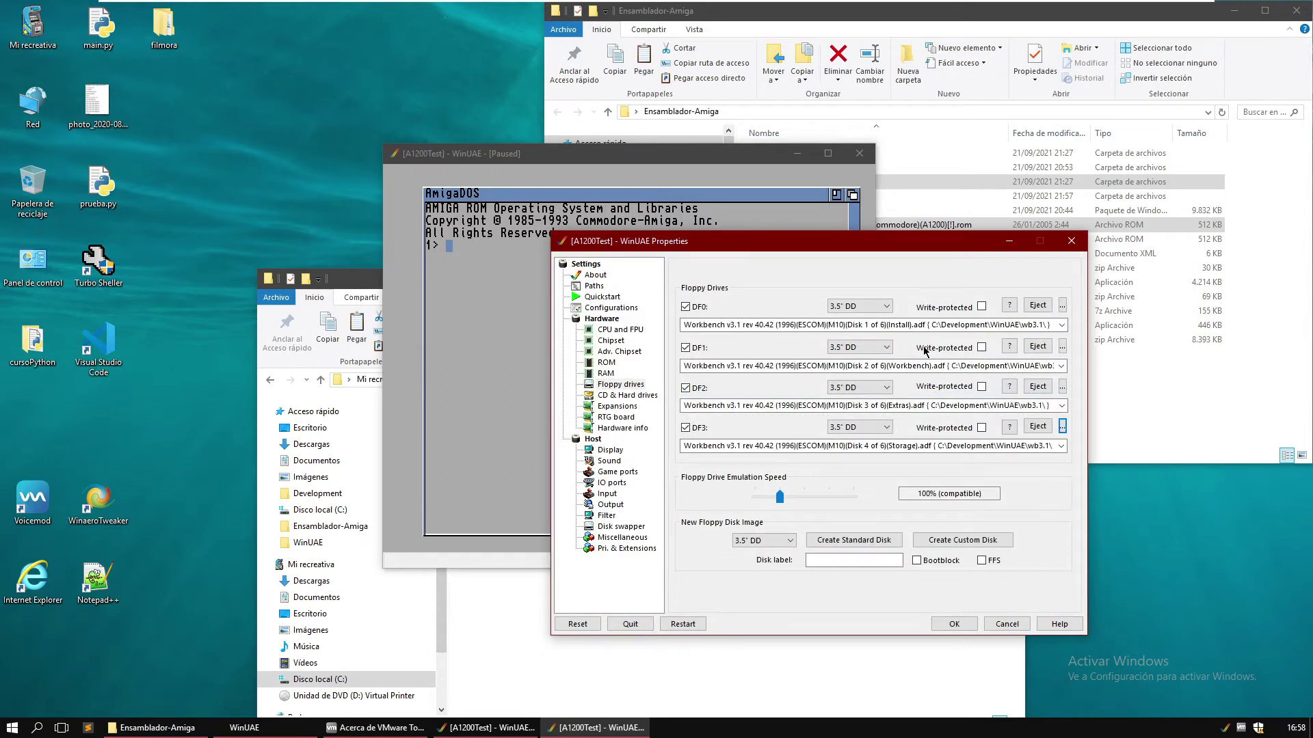
- Reset the machine to boot from the floppies, and open the Install3.1 disk in an enlarged window
left_click(577, 624)
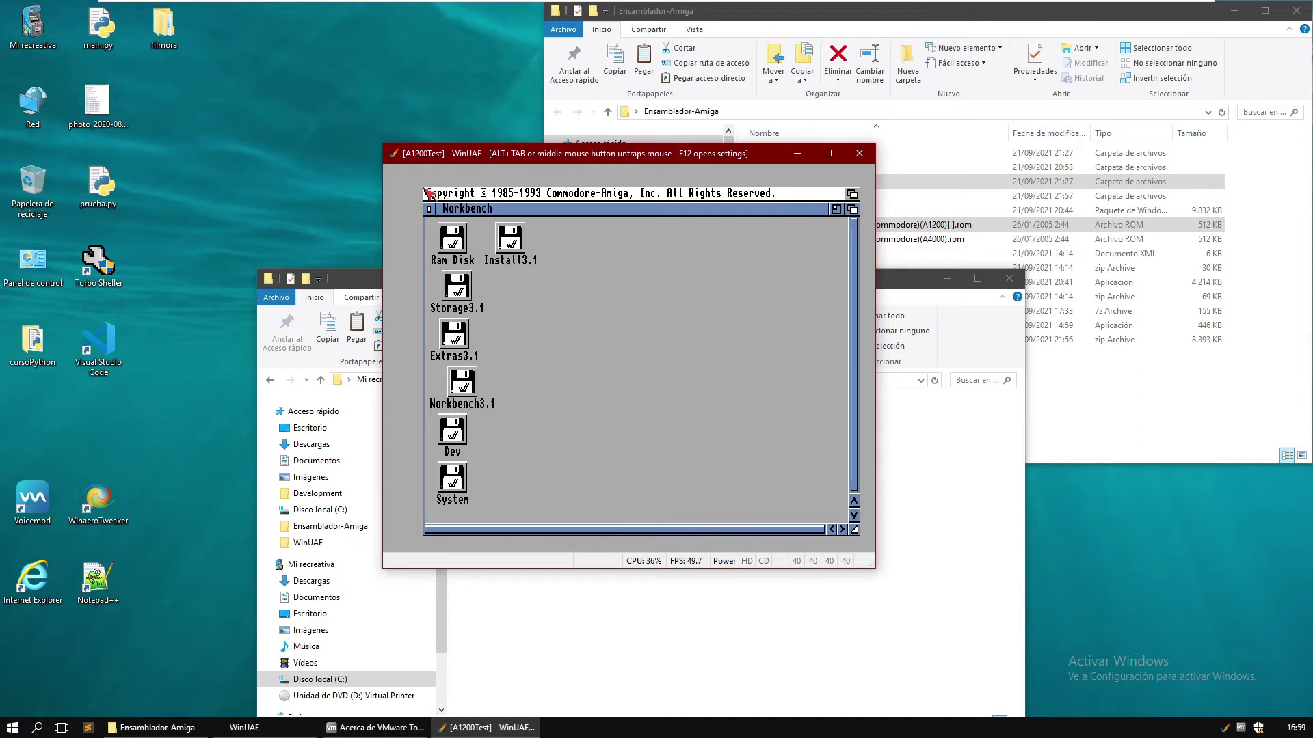
double_click(512, 243)
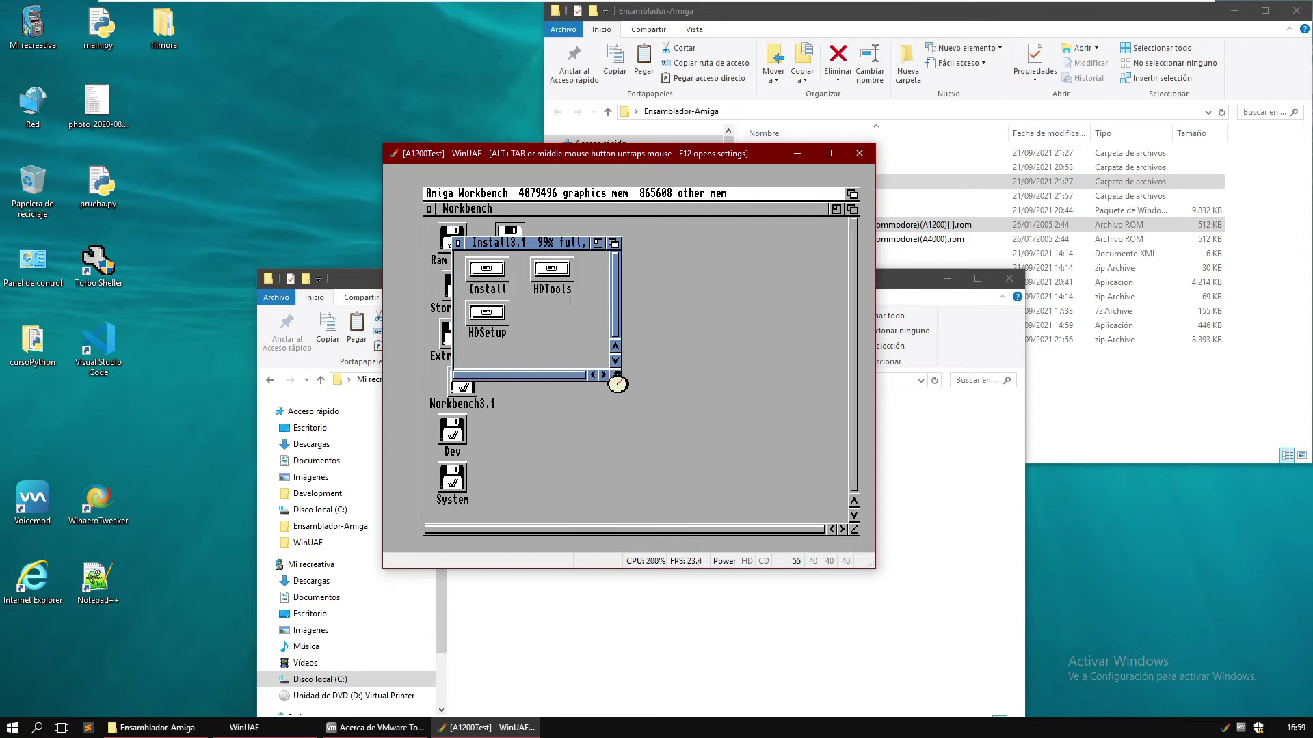
left_click_drag(616, 375, 761, 465)
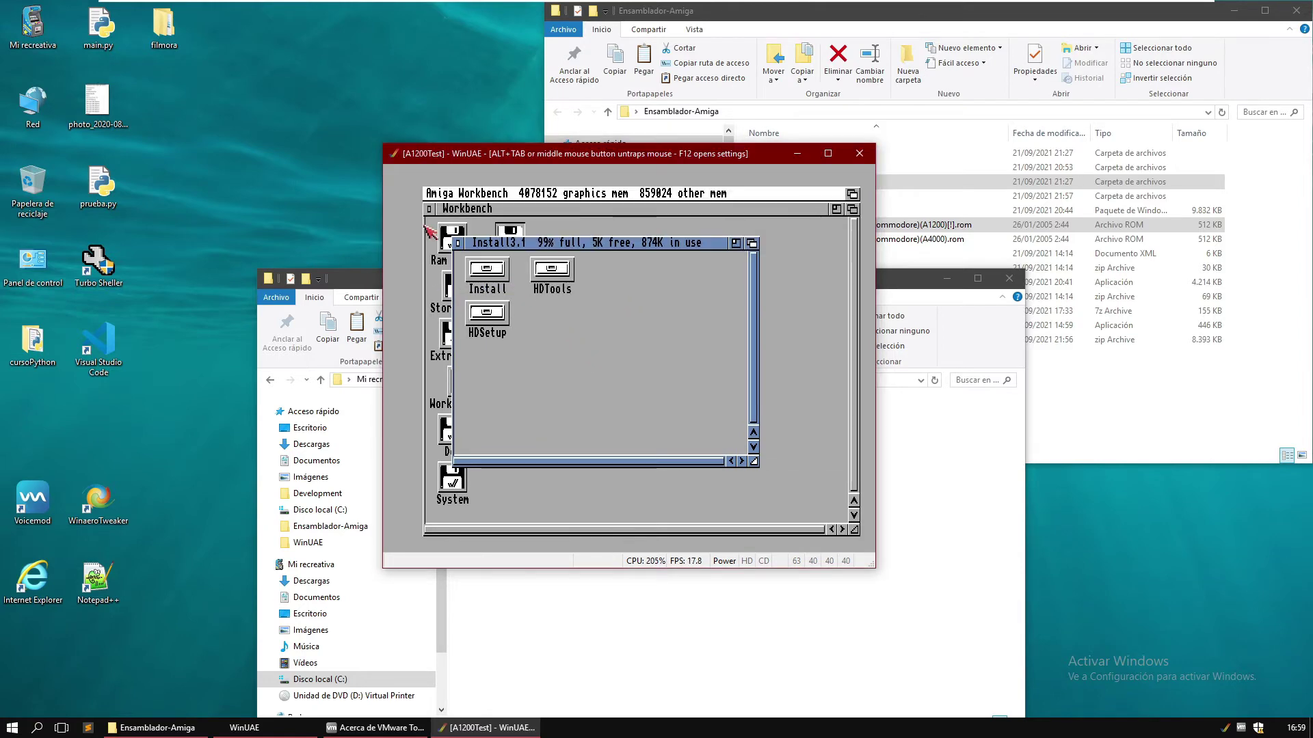
- Open the Install drawer on the Install3.1 disk
double_click(501, 279)
middle_click(580, 362)
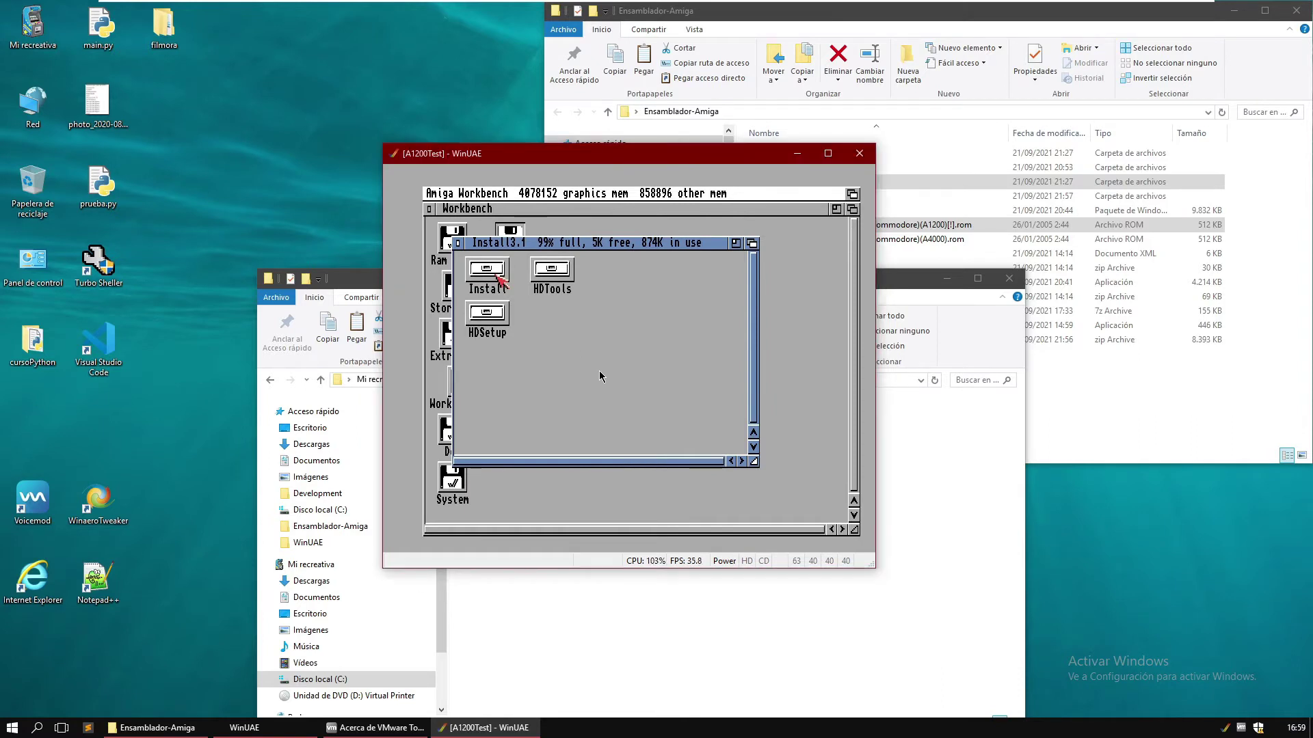
left_click(499, 279)
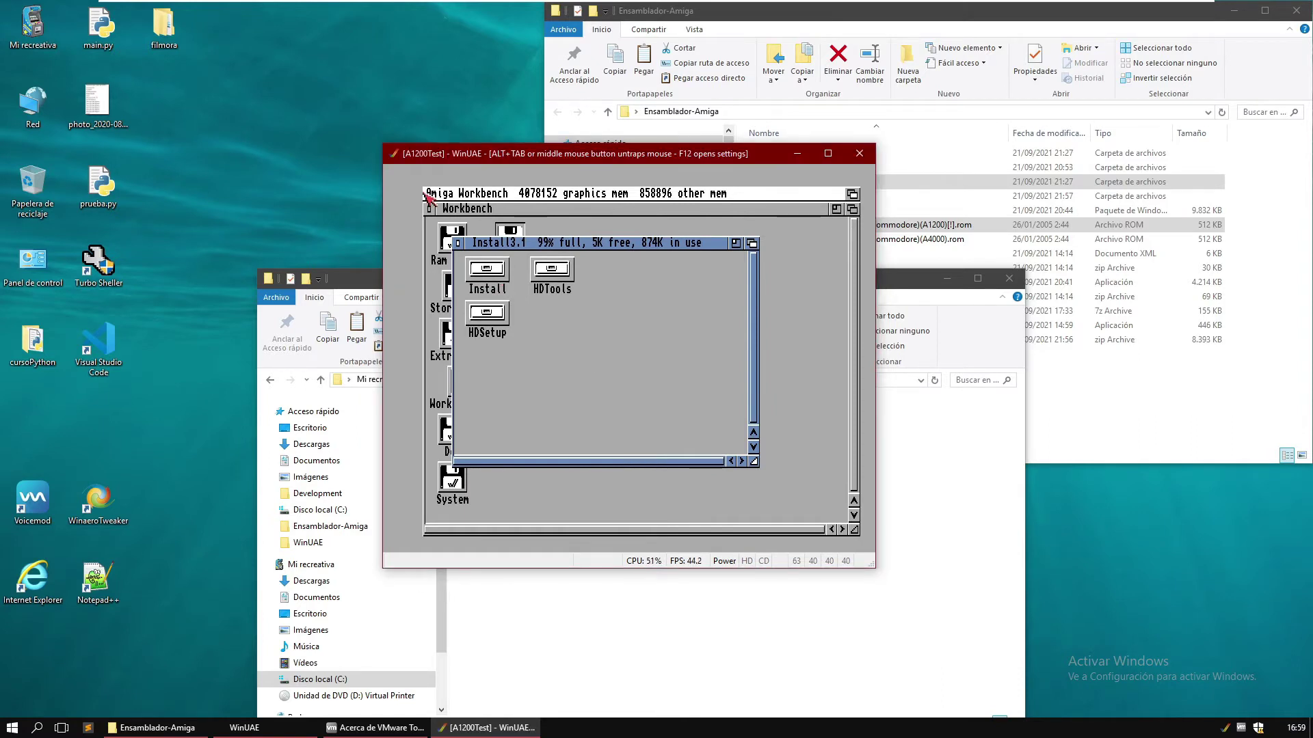
double_click(497, 276)
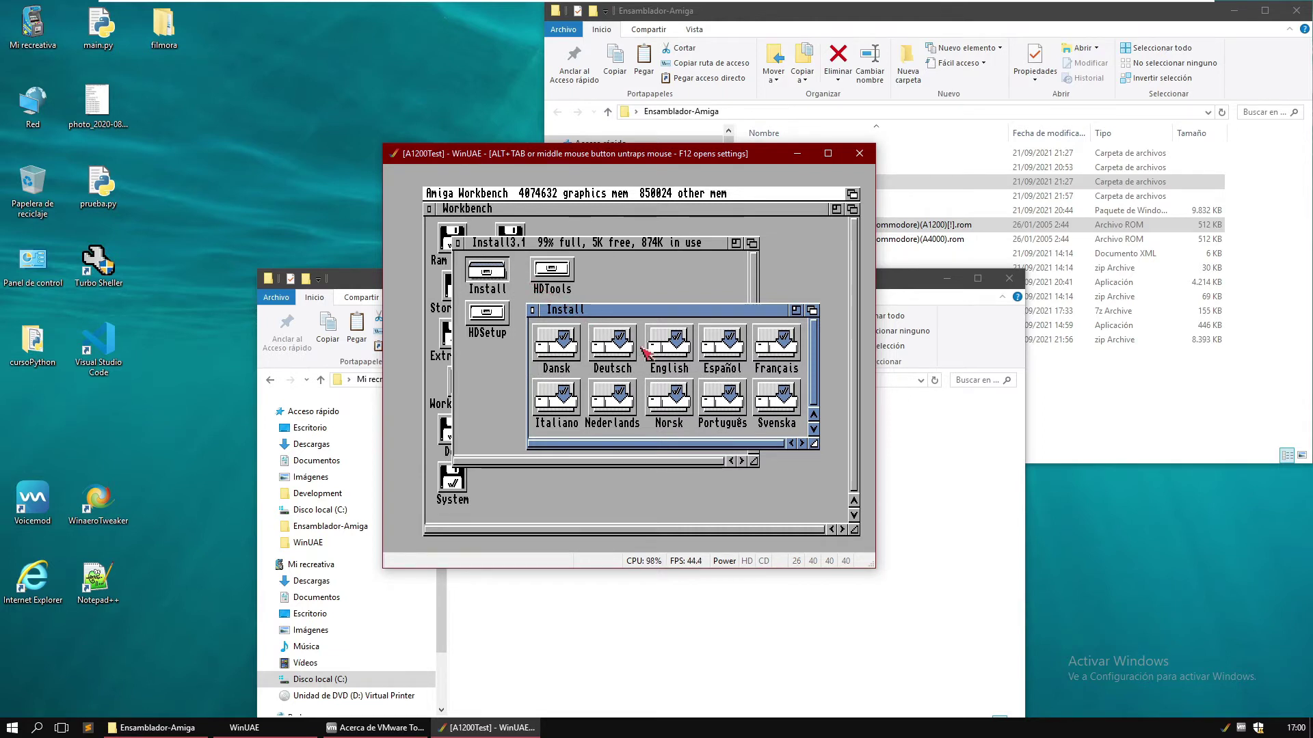
- Try to launch the English installer from the Install drawer
left_click(668, 356)
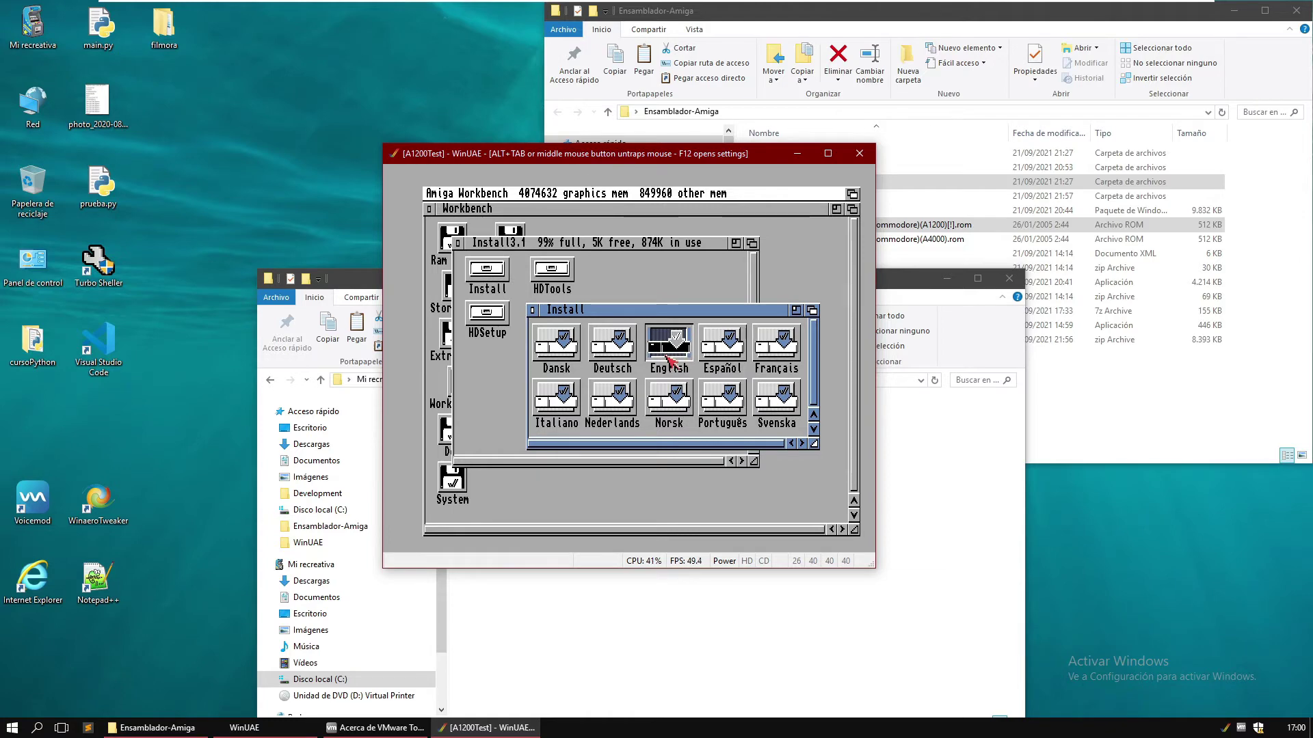
double_click(667, 357)
middle_click(690, 372)
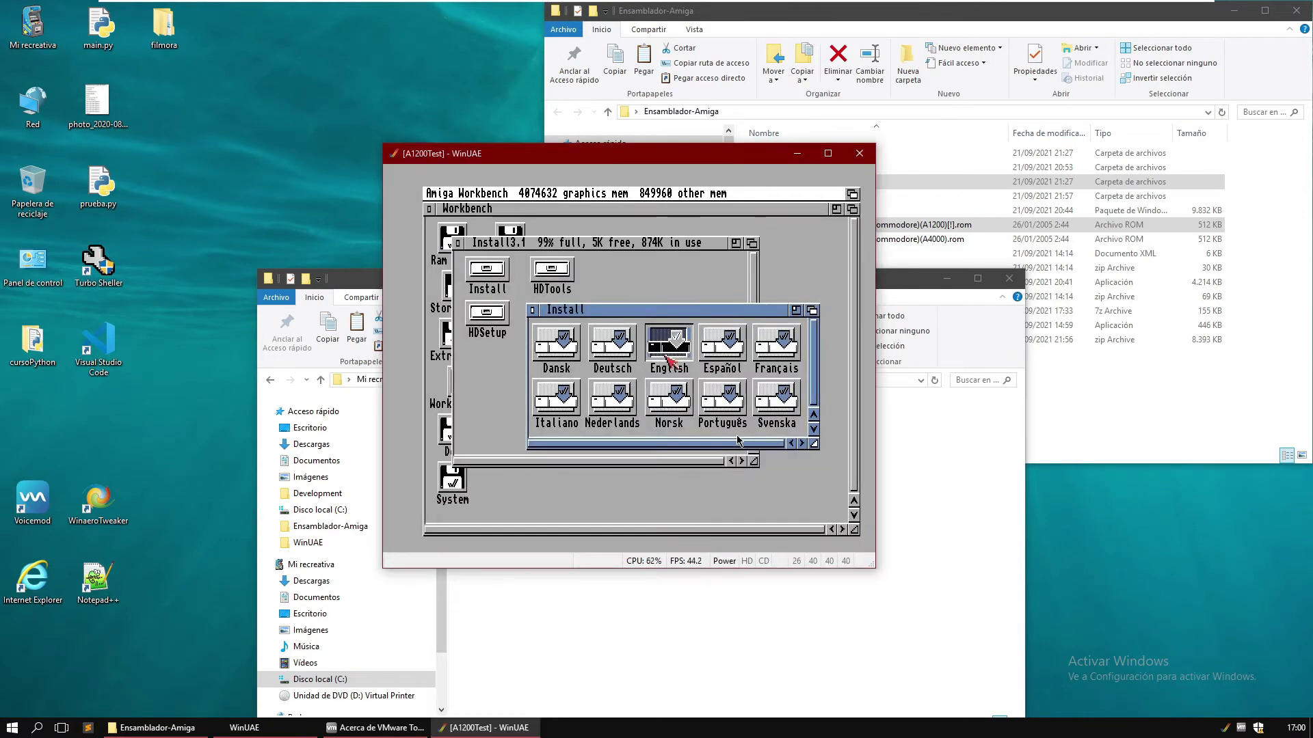
left_click(705, 348)
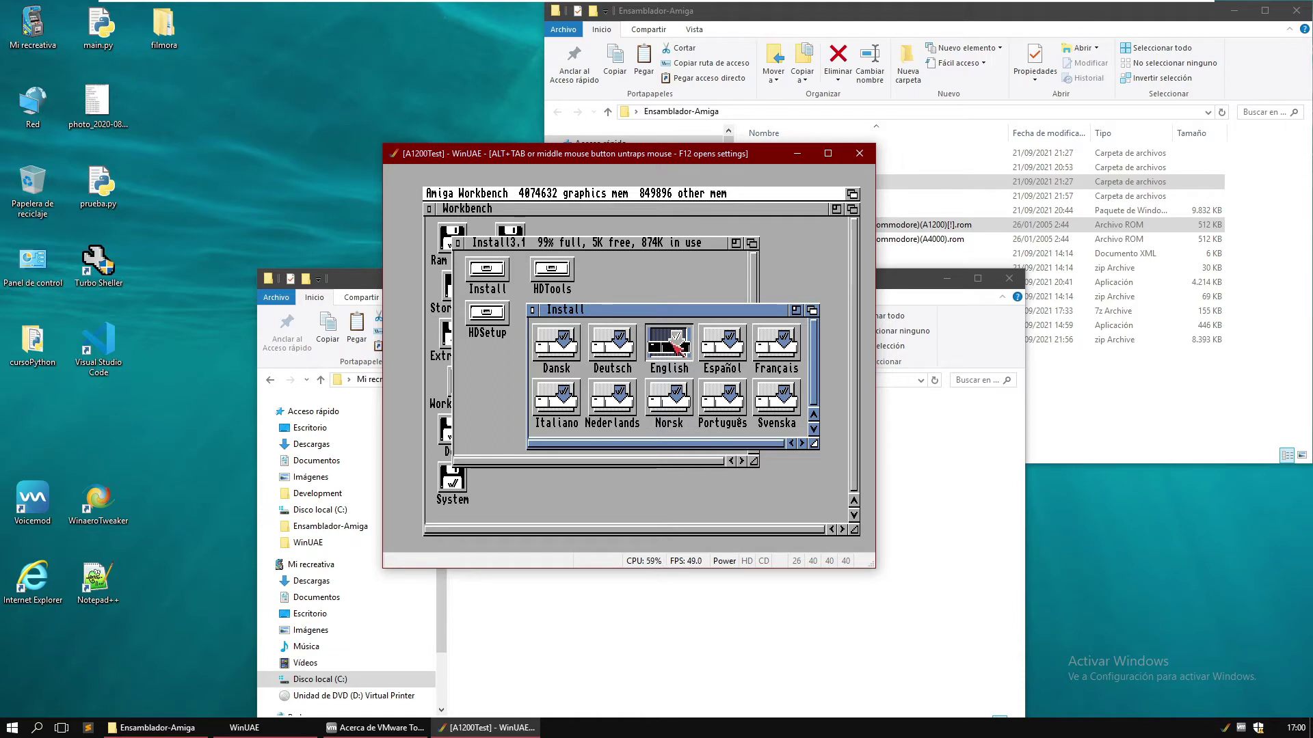
middle_click(580, 367)
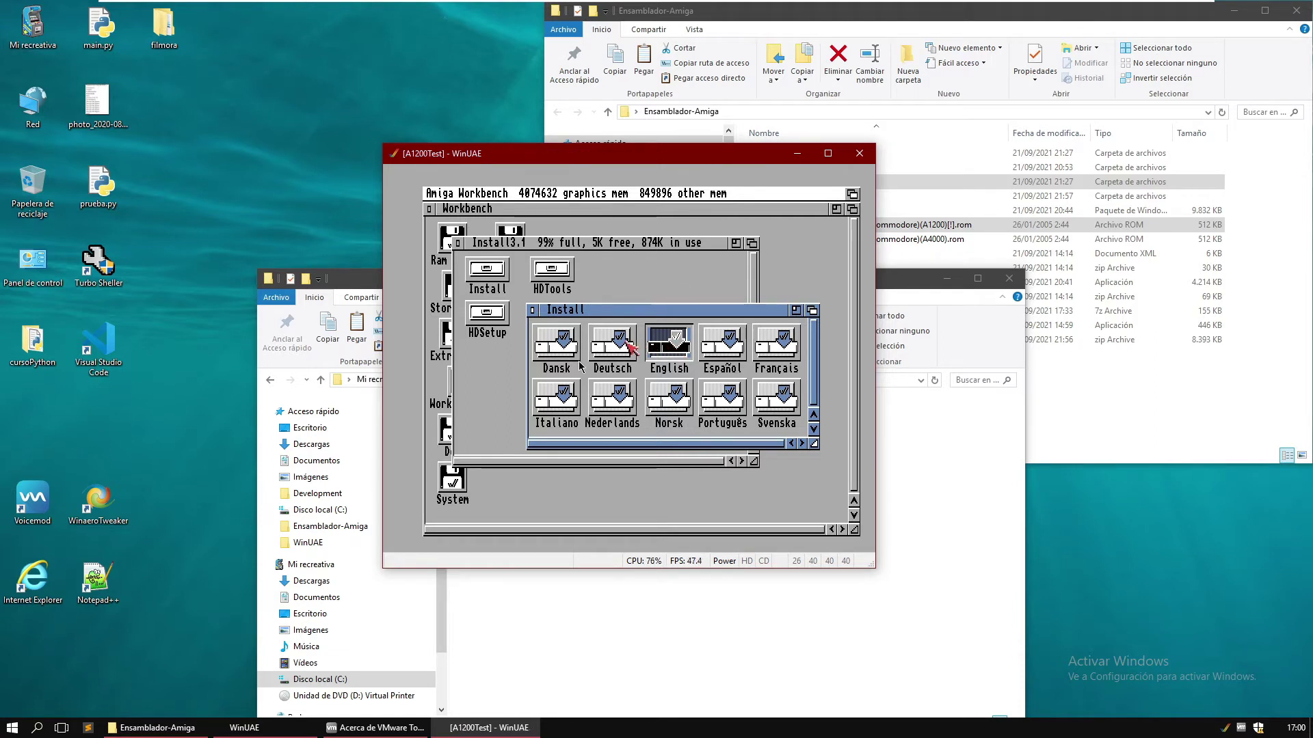
left_click(660, 352)
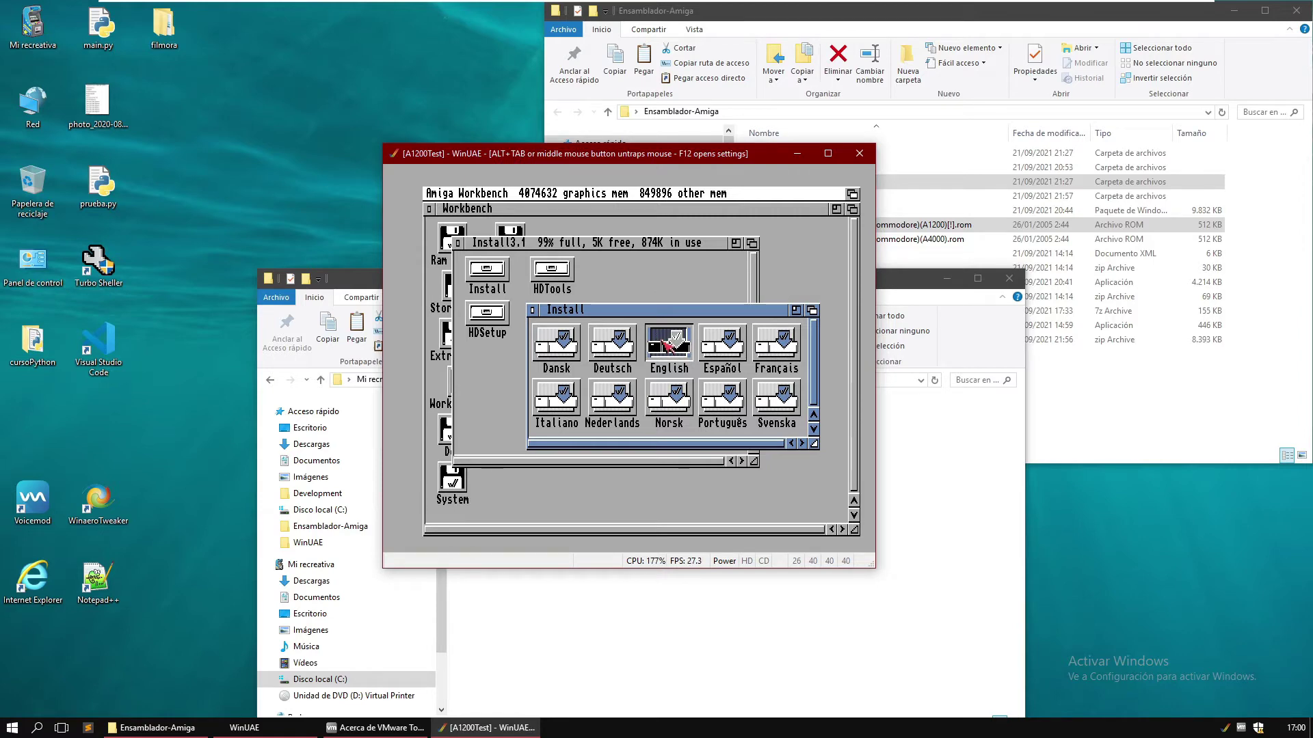
middle_click(671, 365)
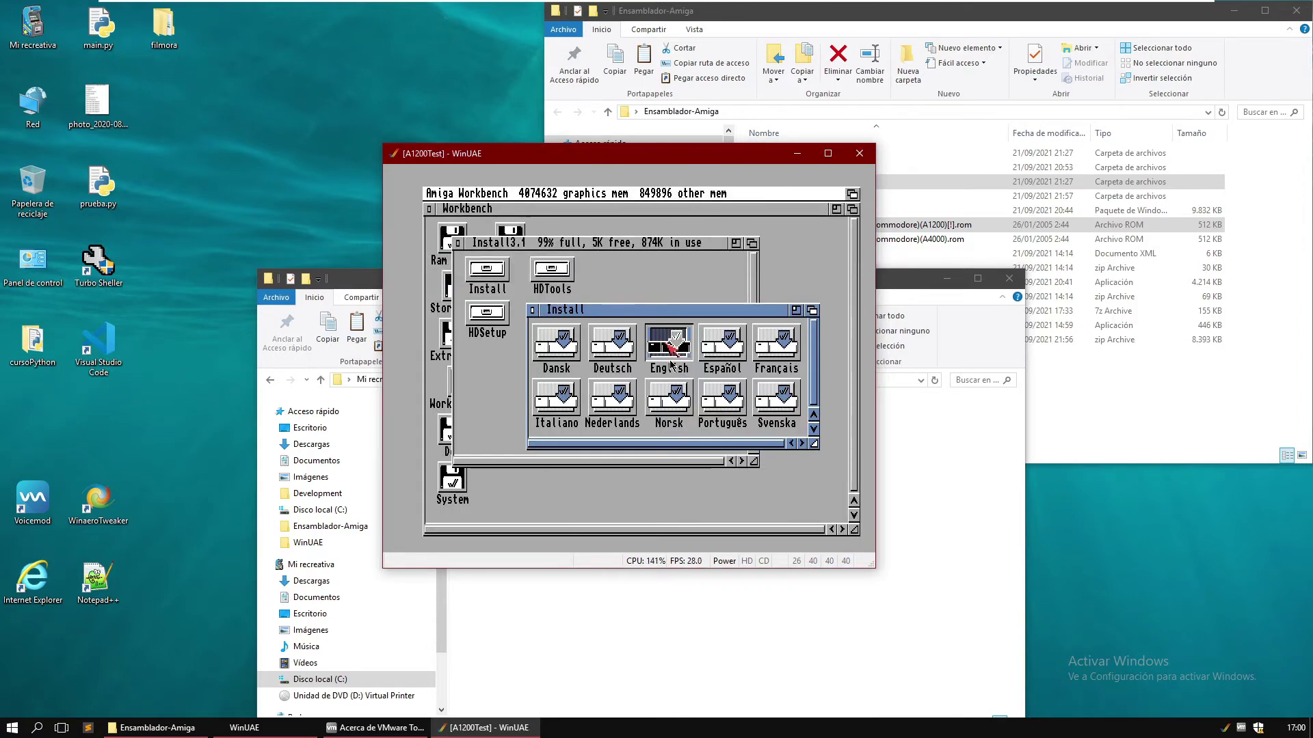
left_click(671, 364)
left_click(712, 340)
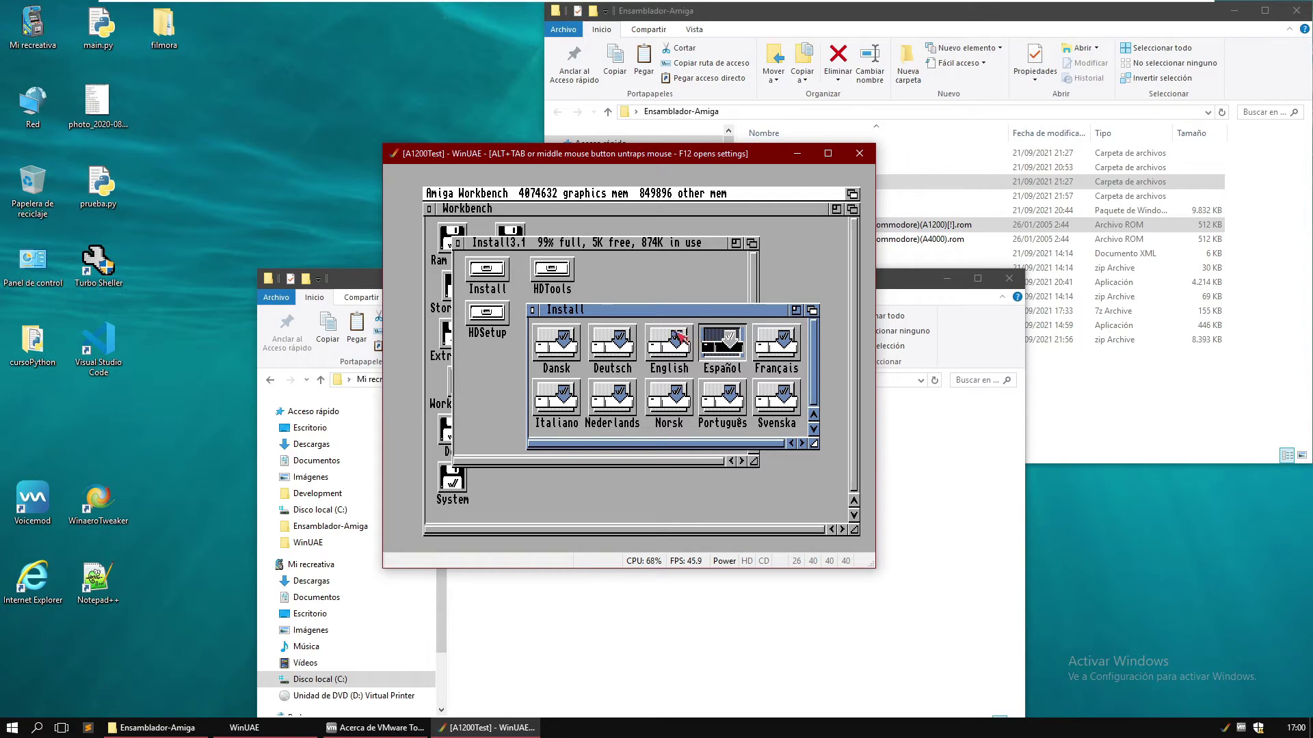
double_click(677, 340)
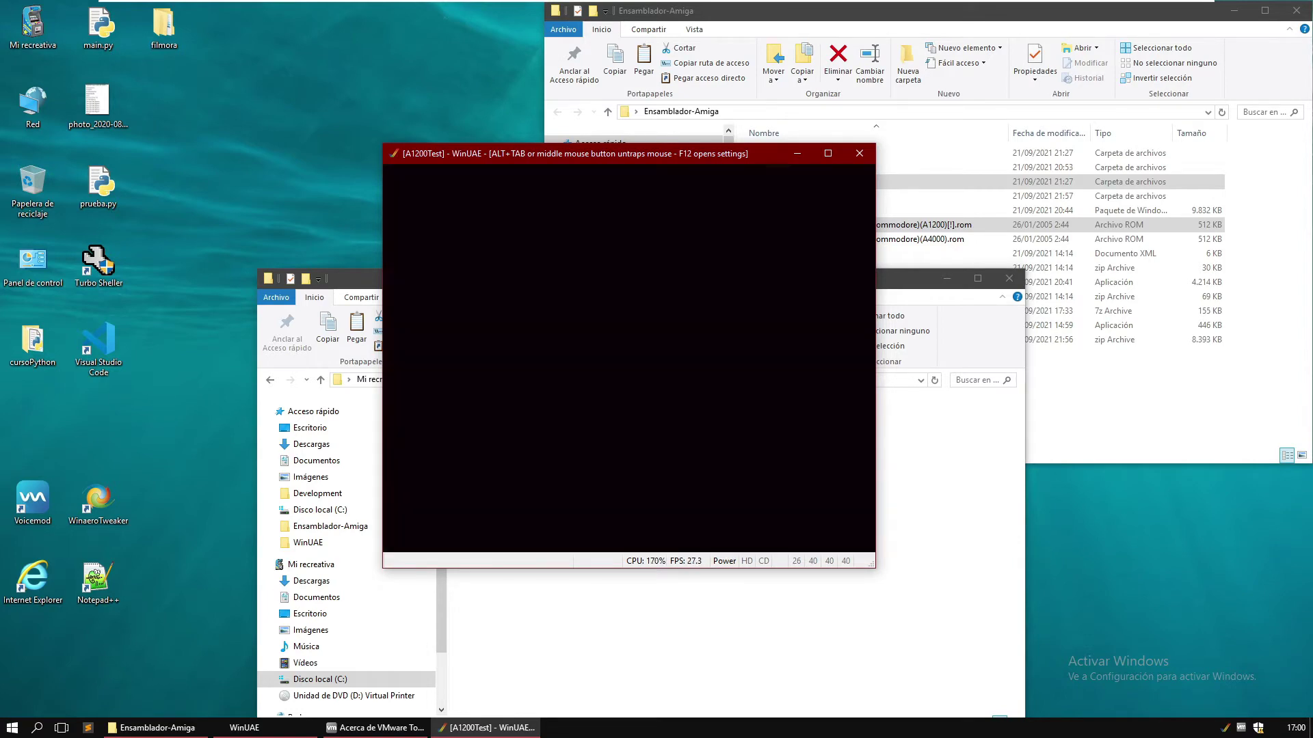
middle_click(634, 359)
left_click(634, 359)
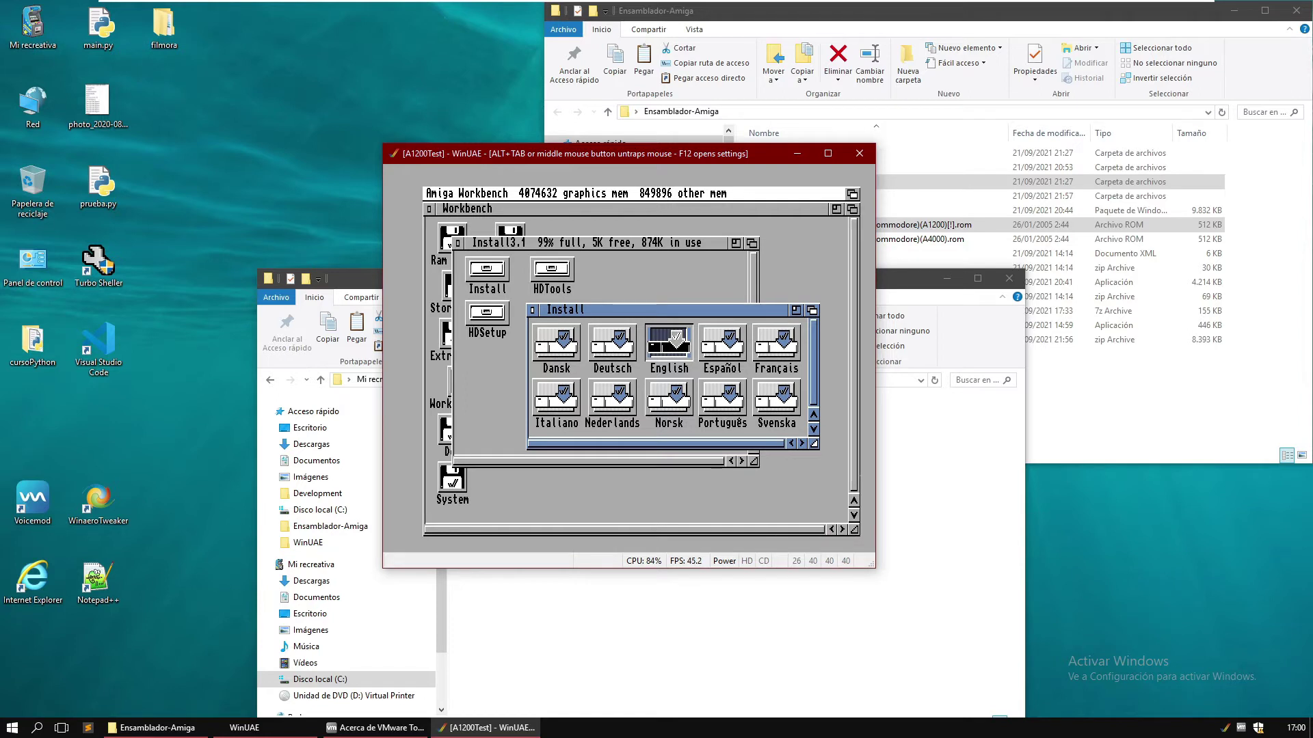
middle_click(629, 363)
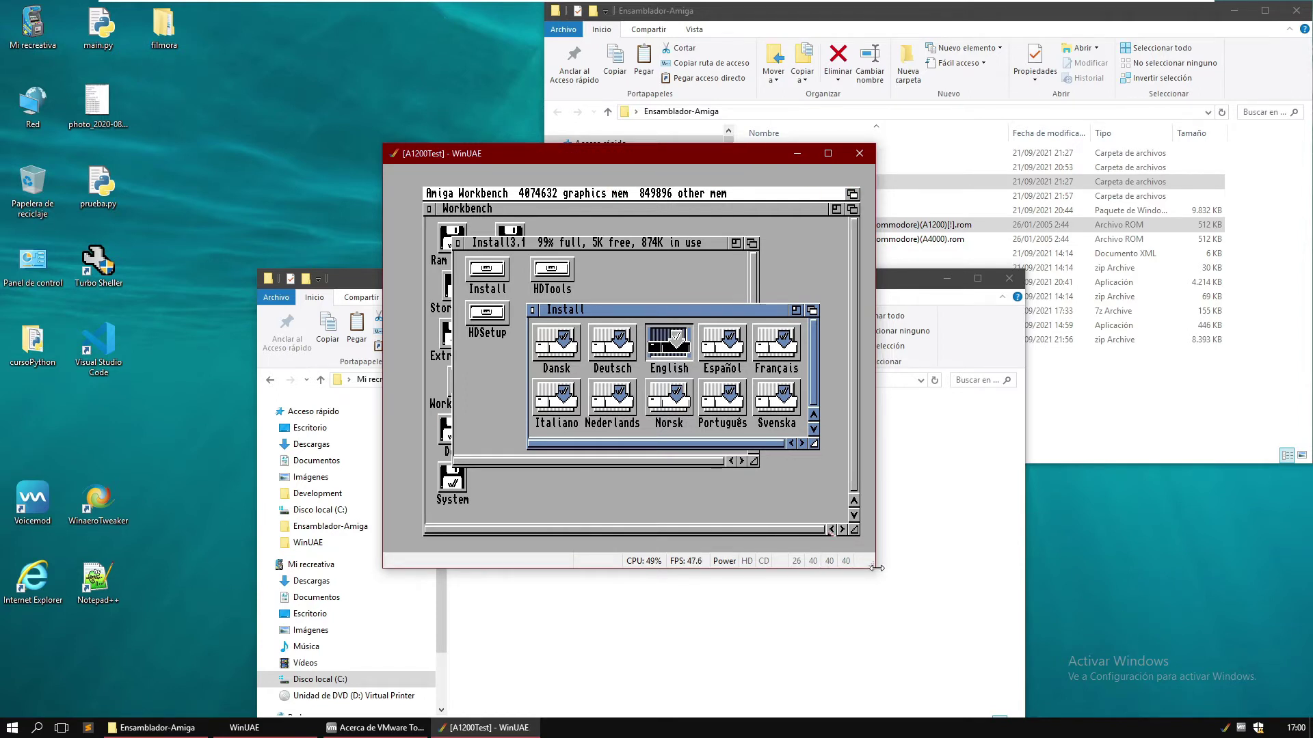
- Move the emulator window towards the upper left of the desktop and enlarge it
left_click_drag(876, 568, 1115, 718)
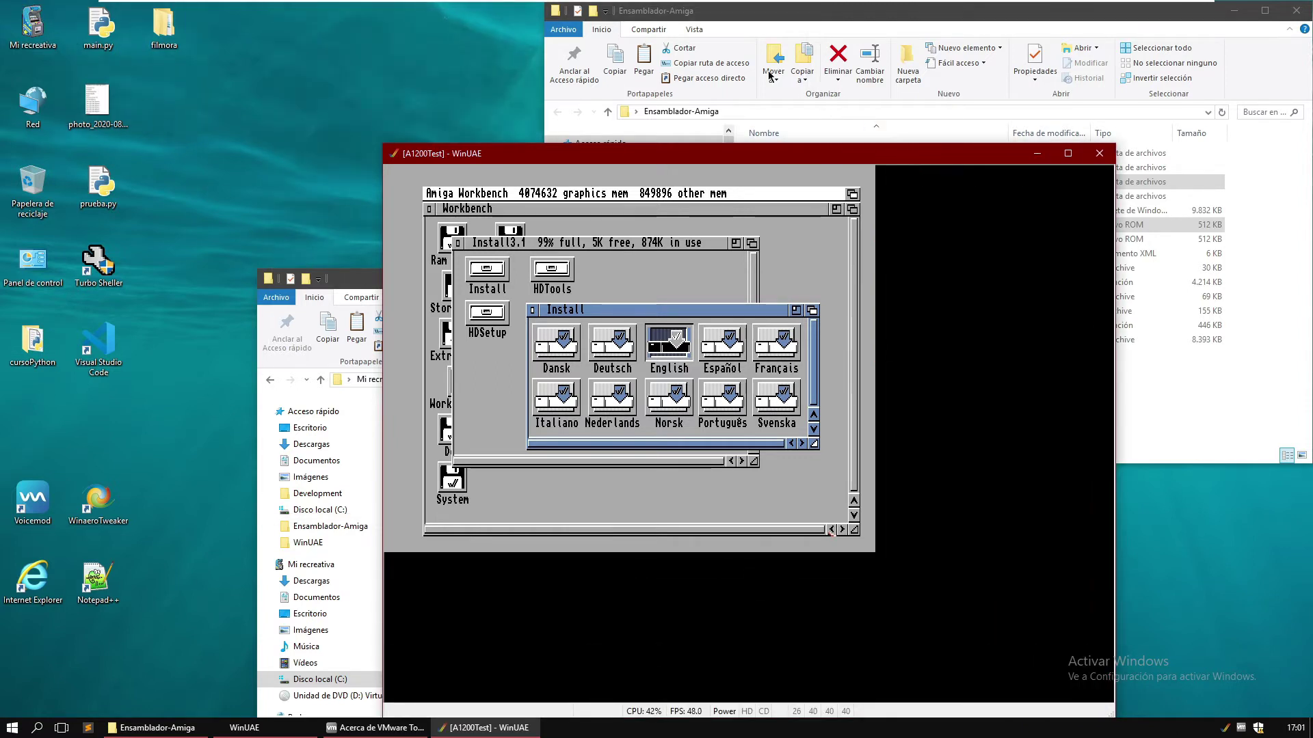
left_click_drag(627, 160, 486, 83)
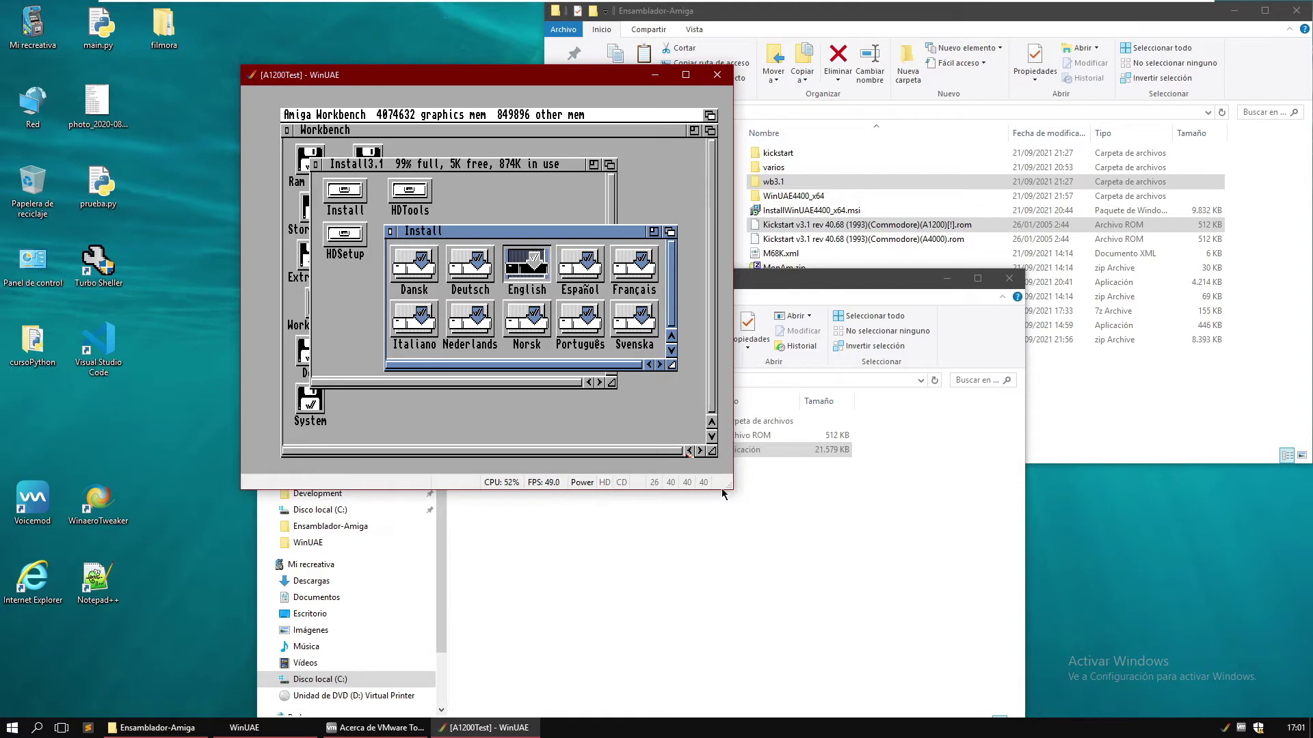
left_click_drag(732, 488, 1085, 641)
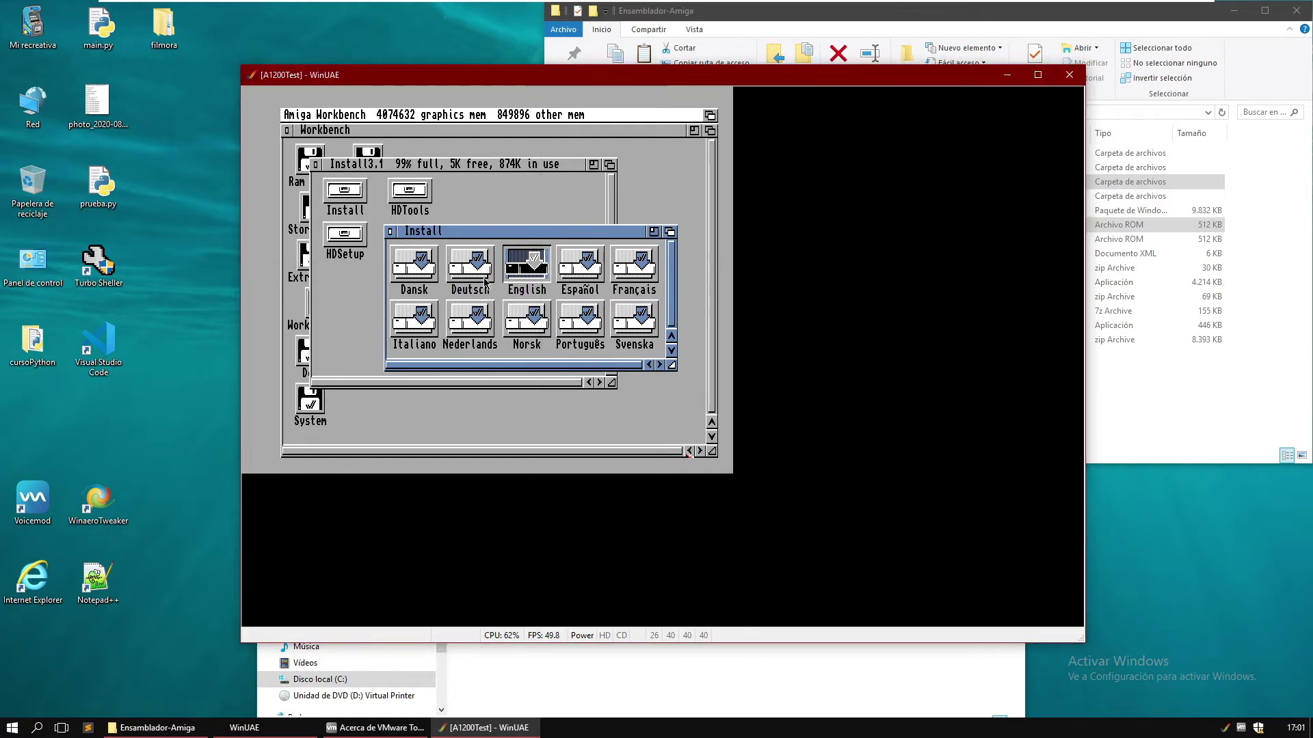
- Launch the English installer from the Install drawer and proceed past its introduction
left_click(687, 453)
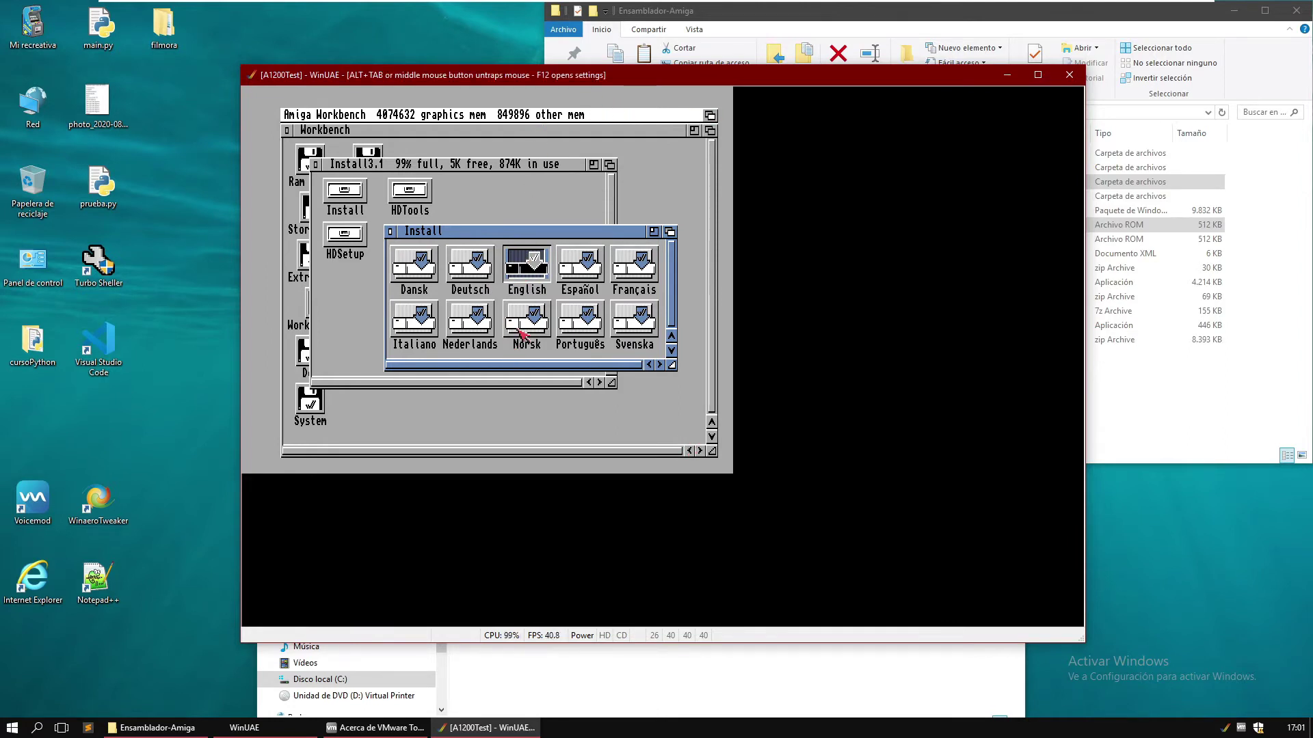
double_click(535, 265)
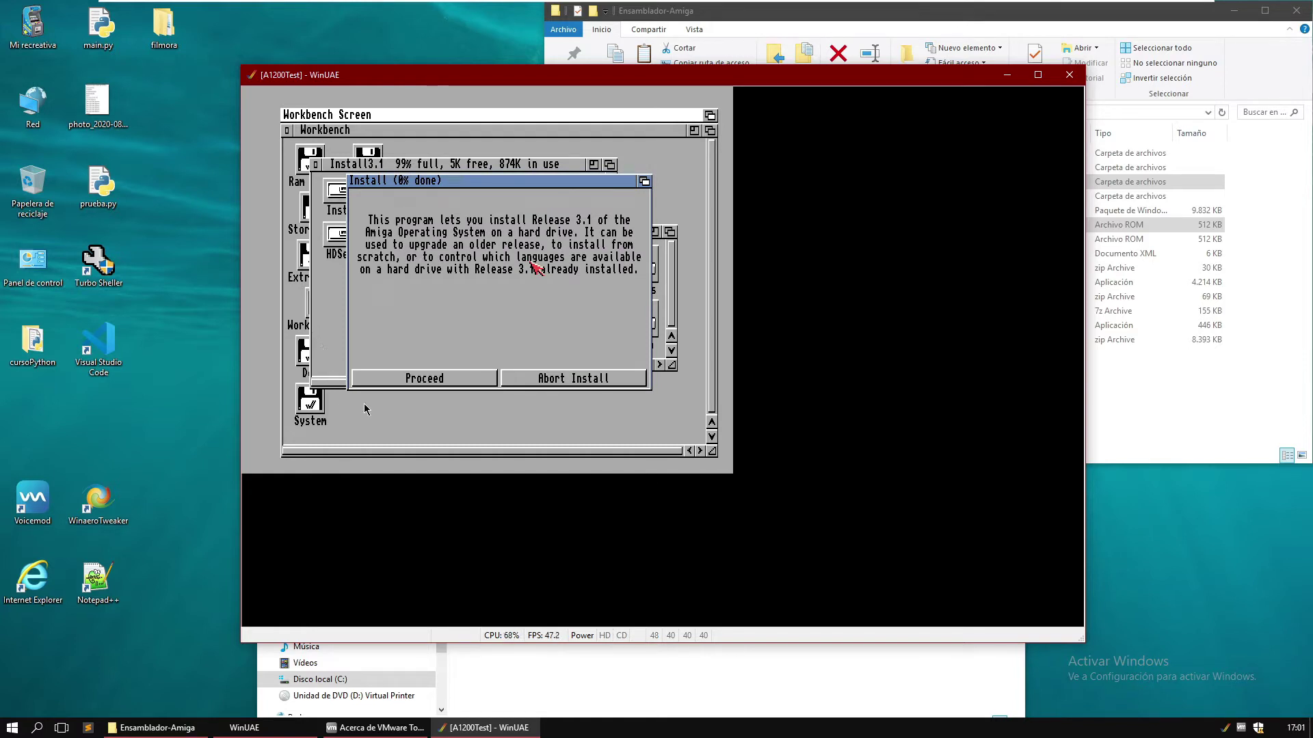
left_click(423, 381)
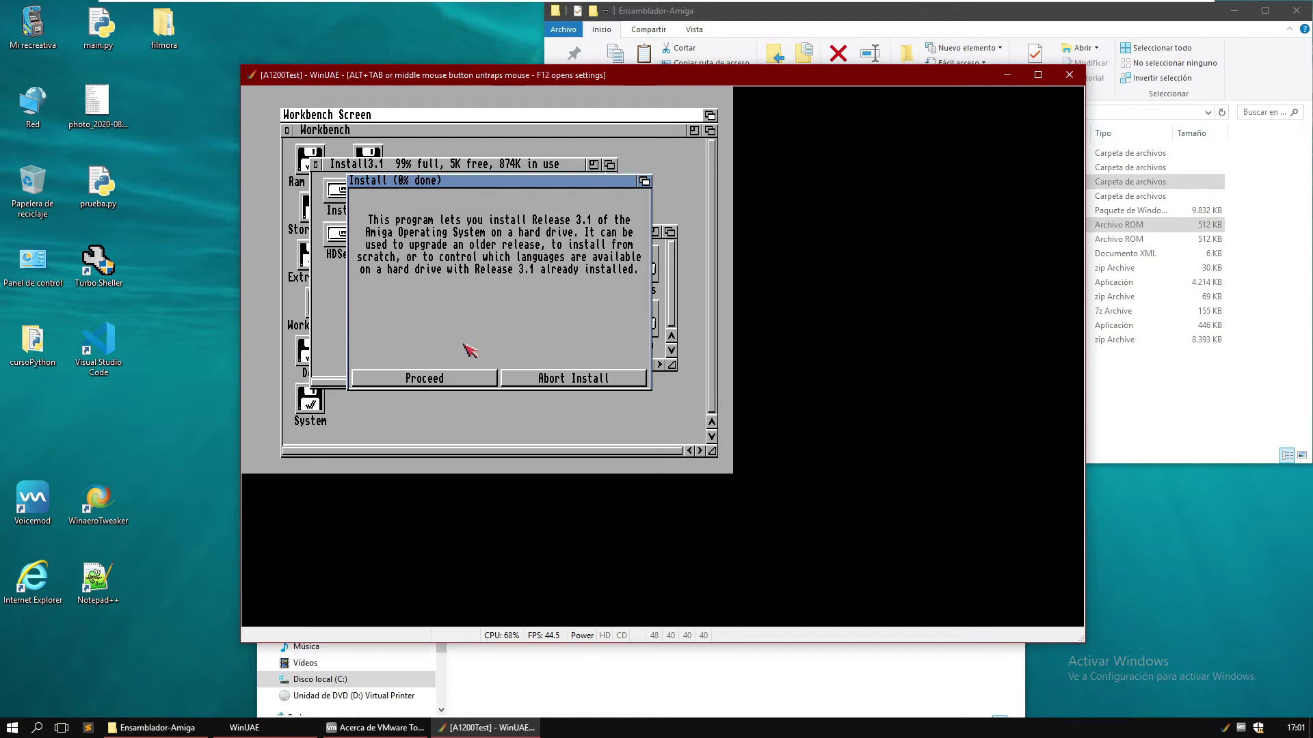
left_click(431, 383)
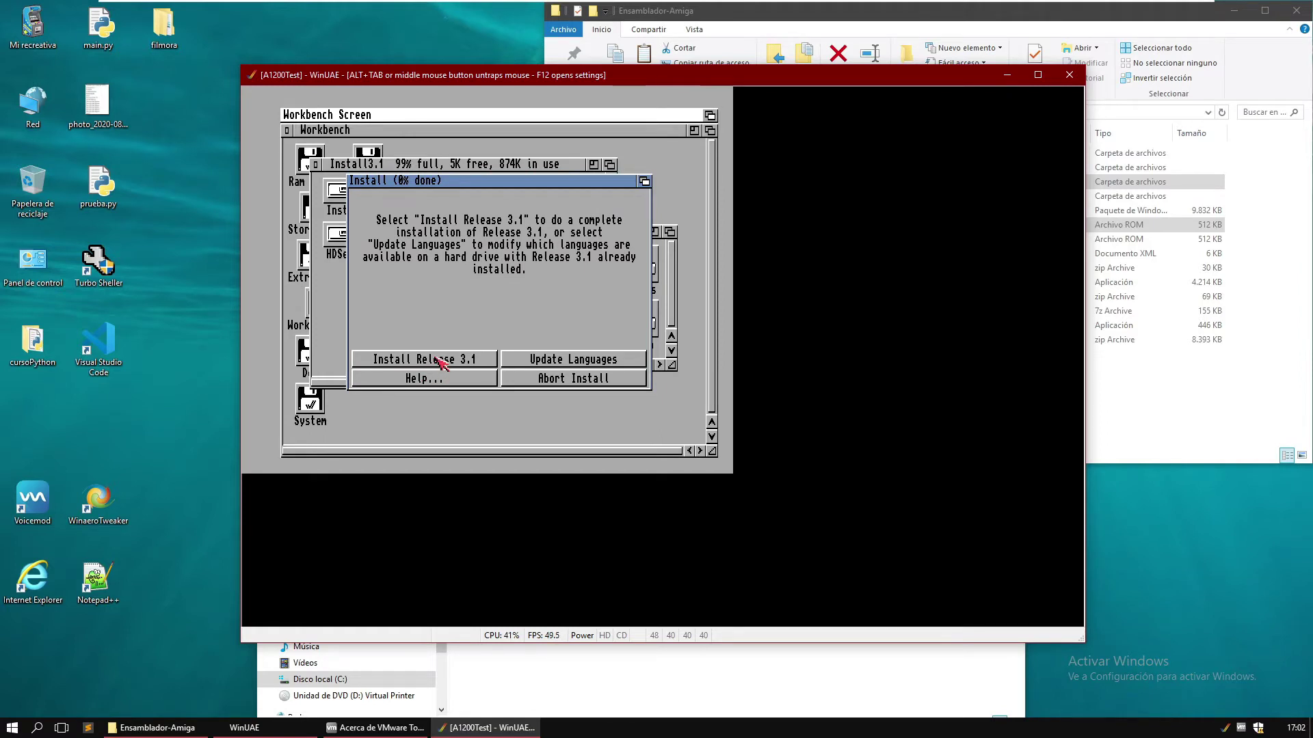
- Choose the complete Release 3.1 installation in Novice User mode, with English as the only language and no printer drivers
left_click(441, 362)
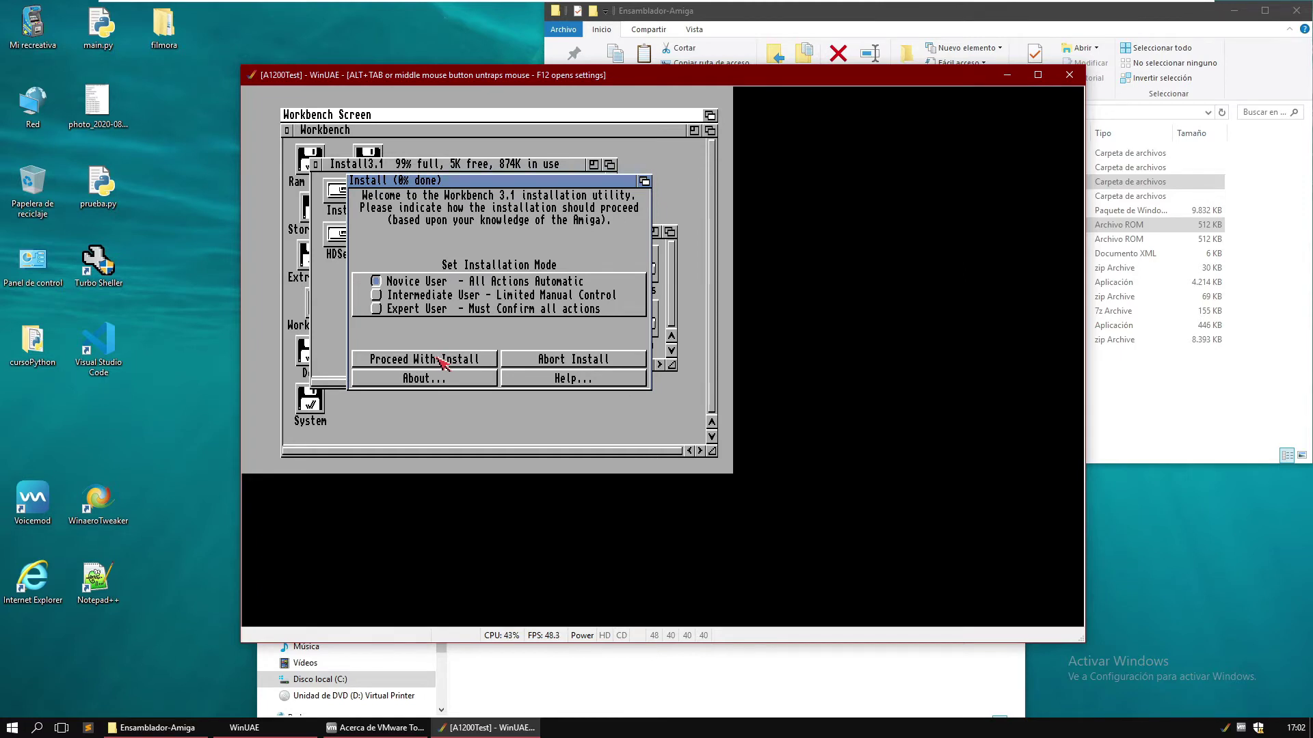
left_click(440, 360)
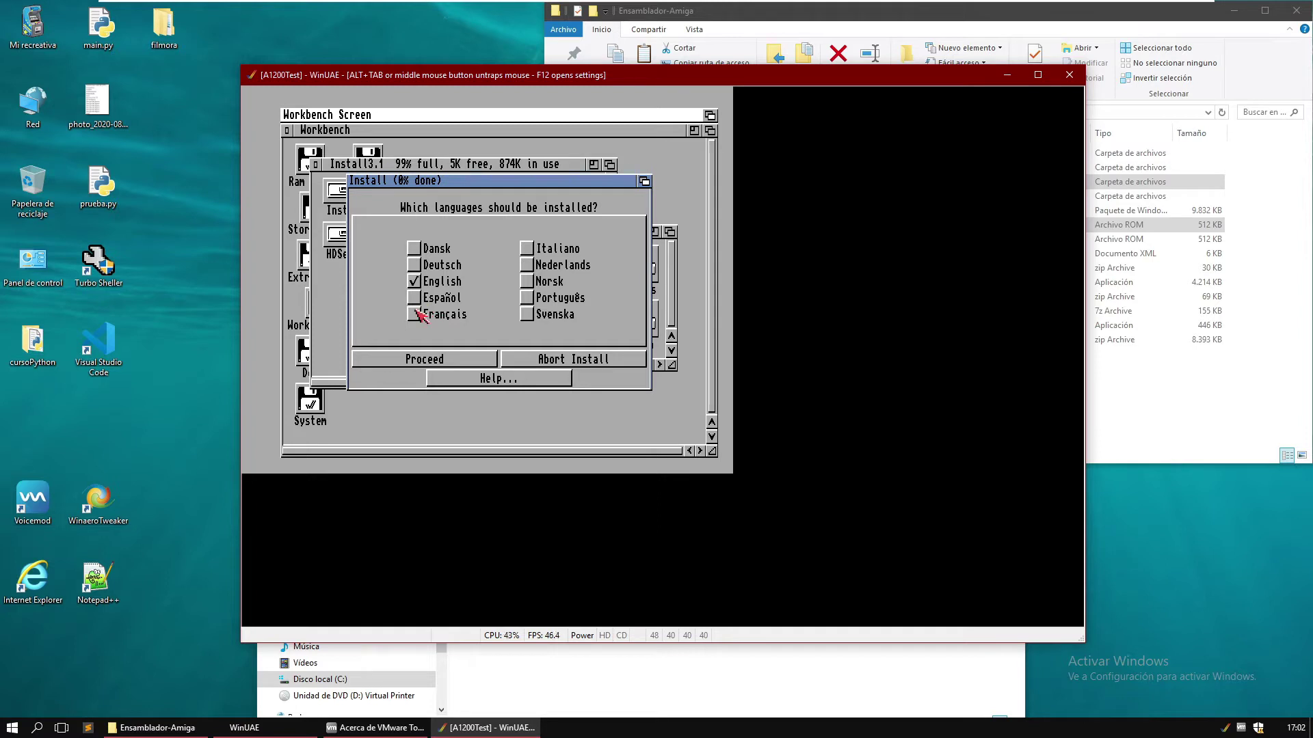
left_click(447, 360)
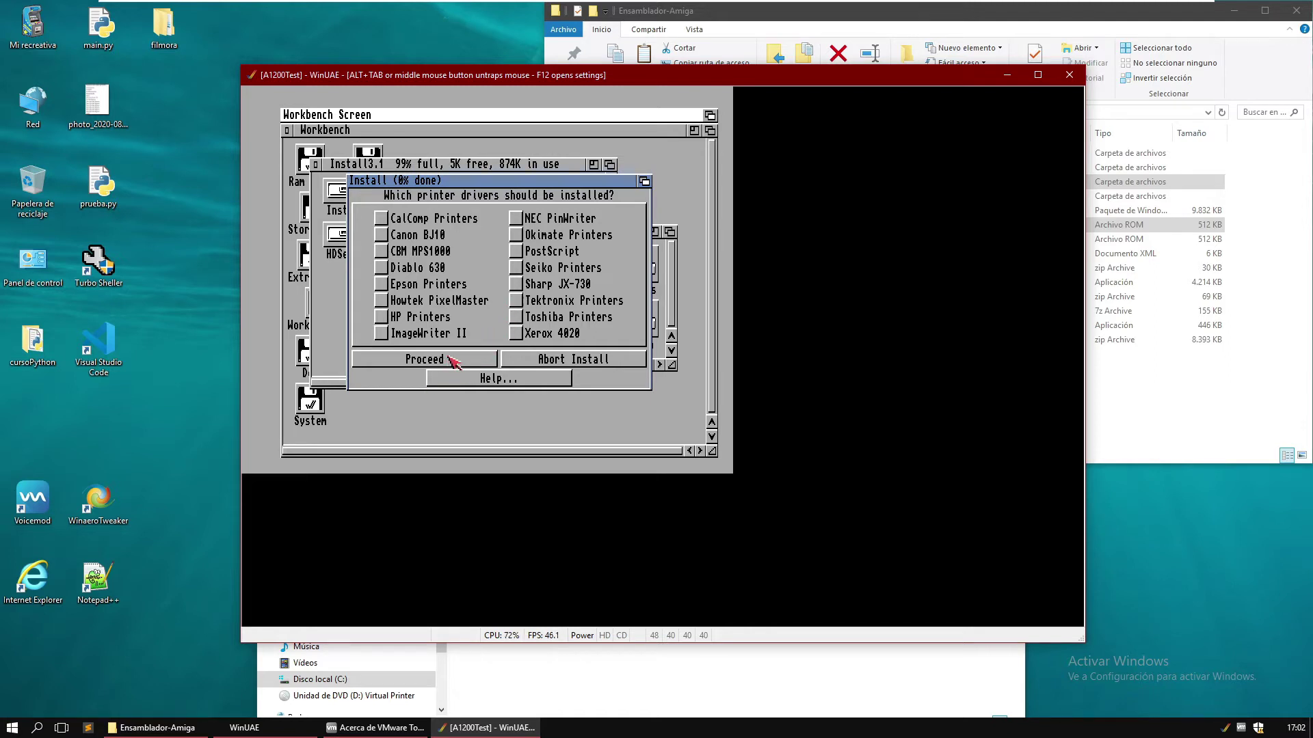
left_click(452, 360)
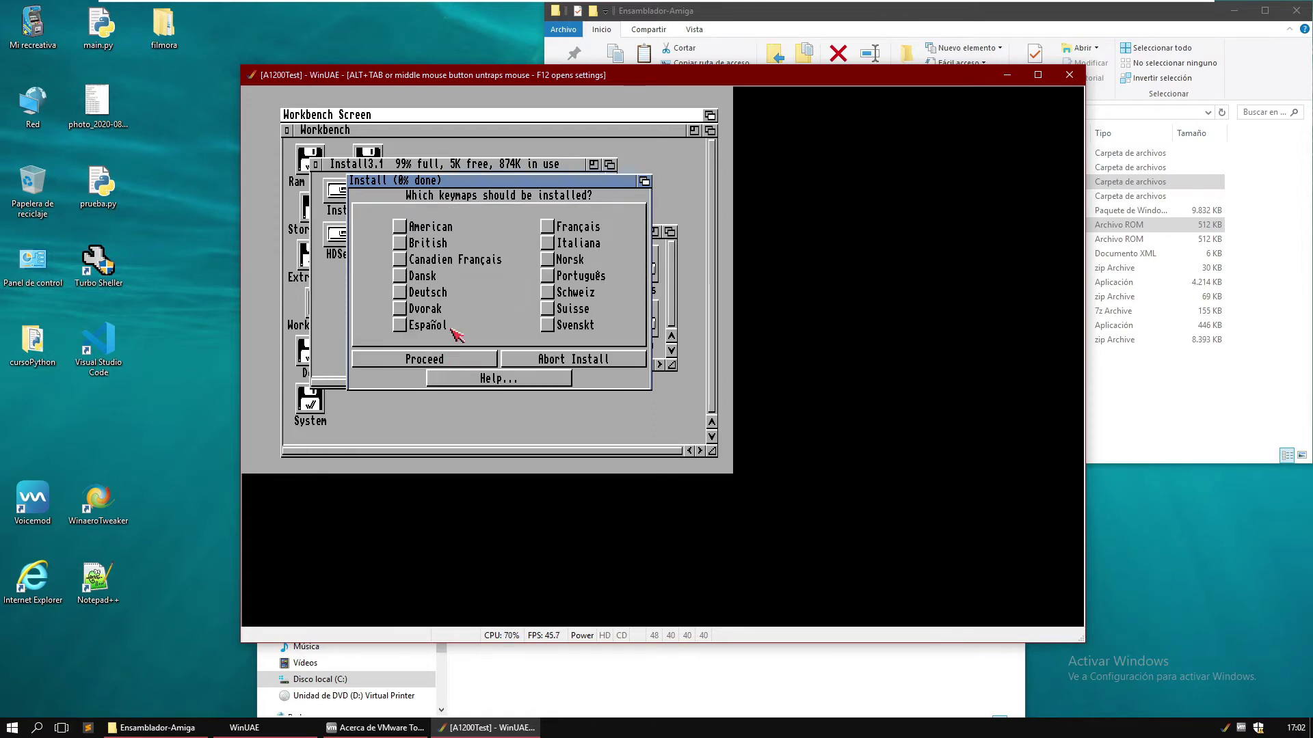
- Select Español as the only keymap to install and proceed with the installation
left_click(400, 244)
middle_click(408, 333)
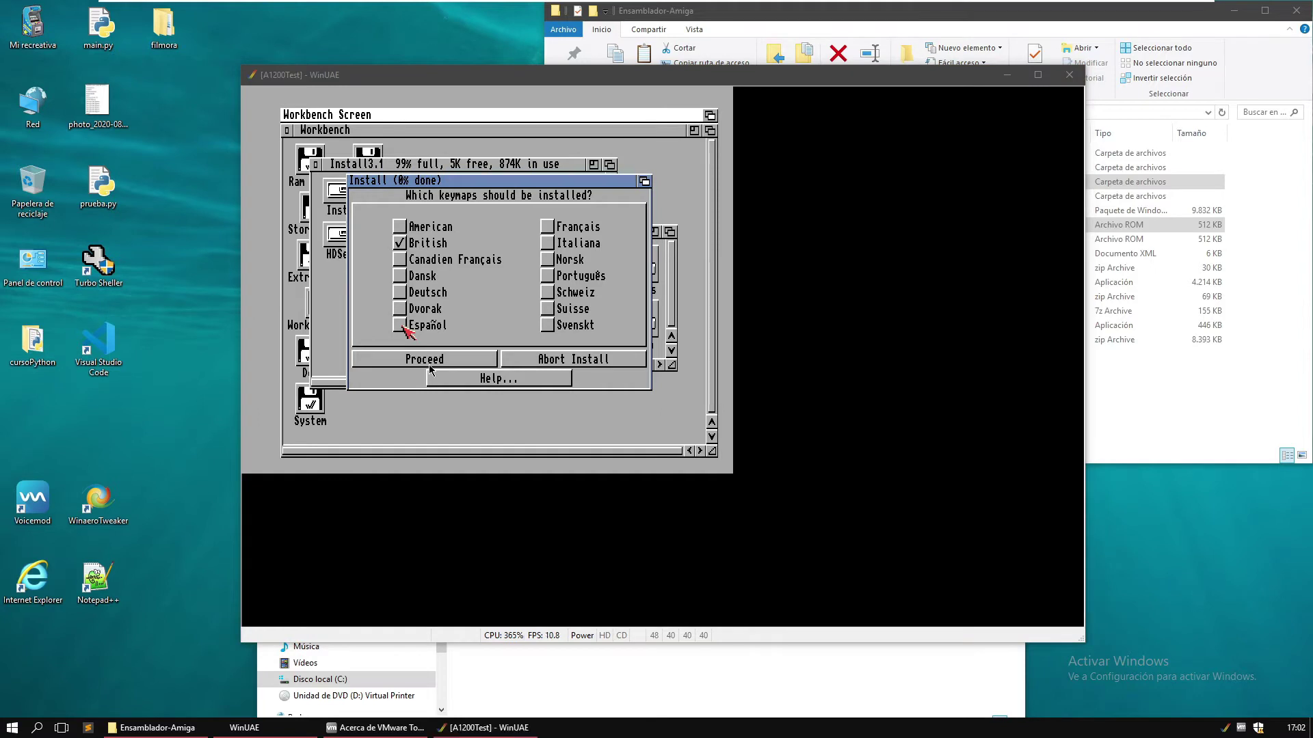
left_click(402, 237)
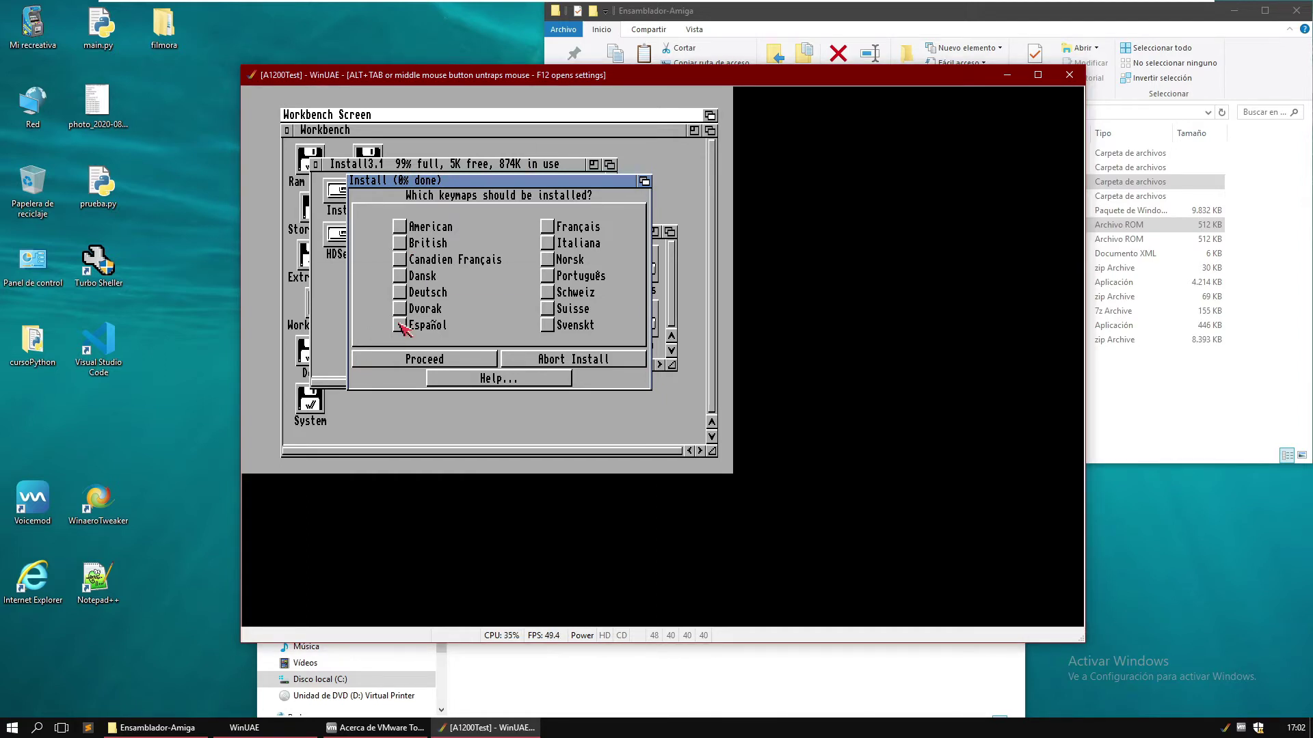
middle_click(482, 320)
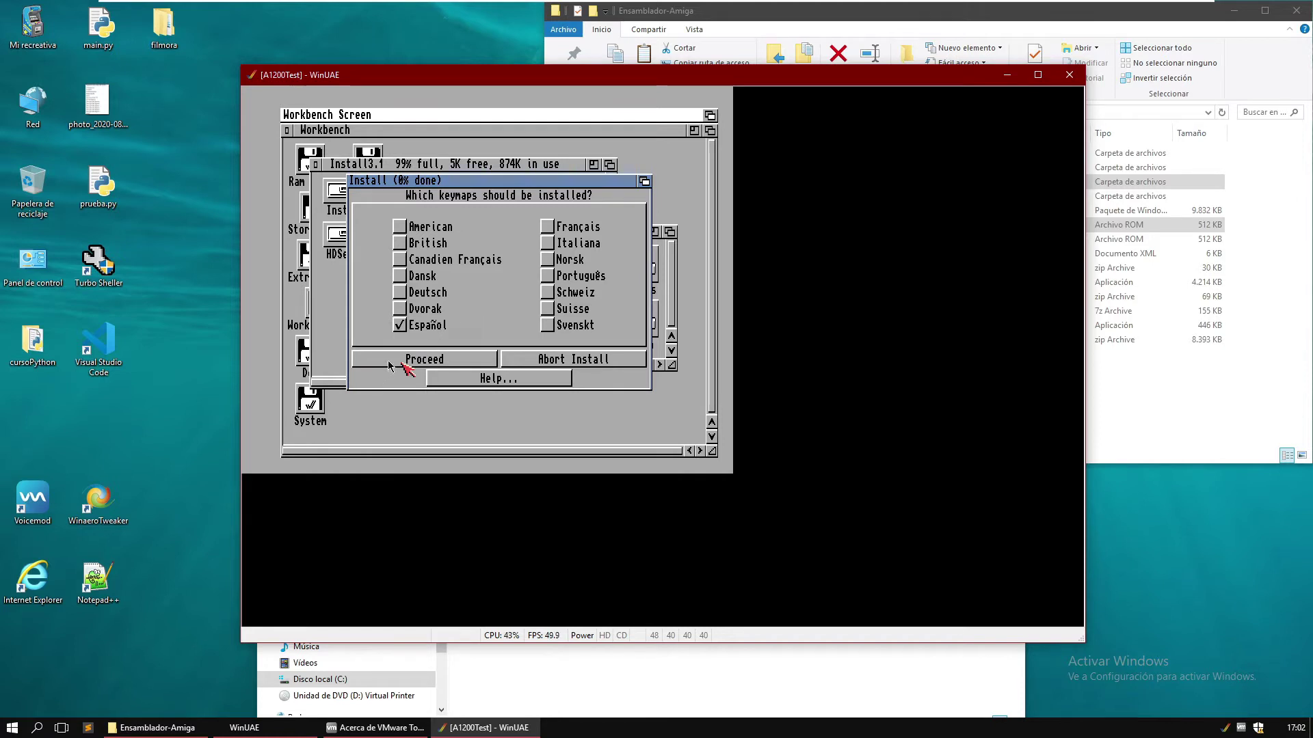
left_click(322, 445)
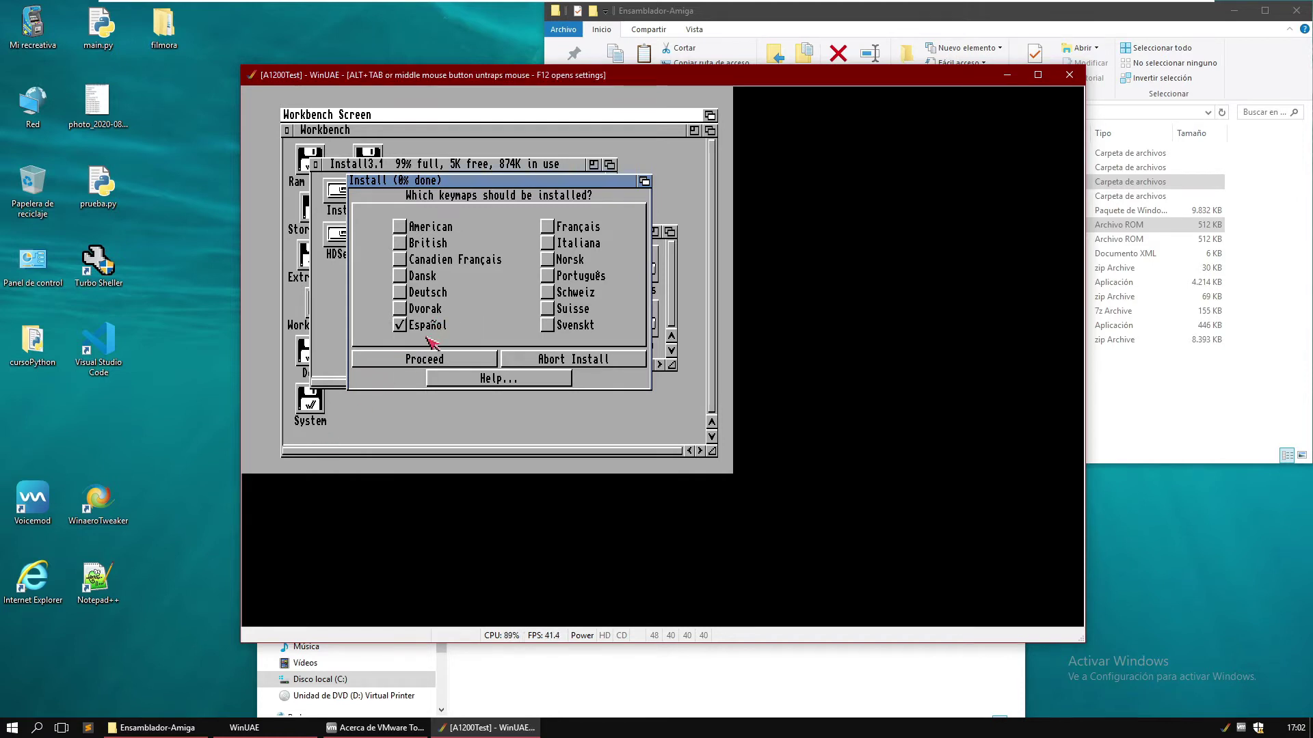
left_click(483, 277)
left_click(415, 358)
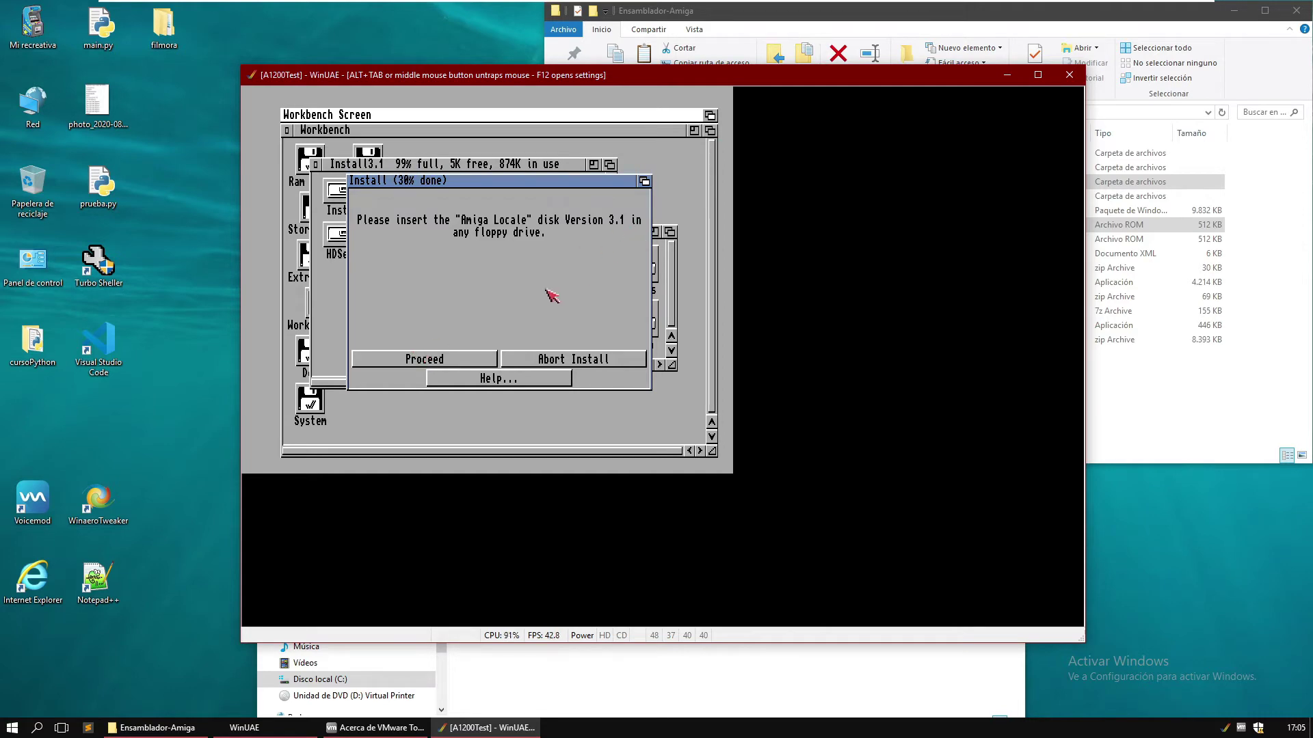
- Insert the Workbench v3.1 rev 40.42 Disk 5 of 6 (Locale) image into DF0 and continue the installation
key("F12")
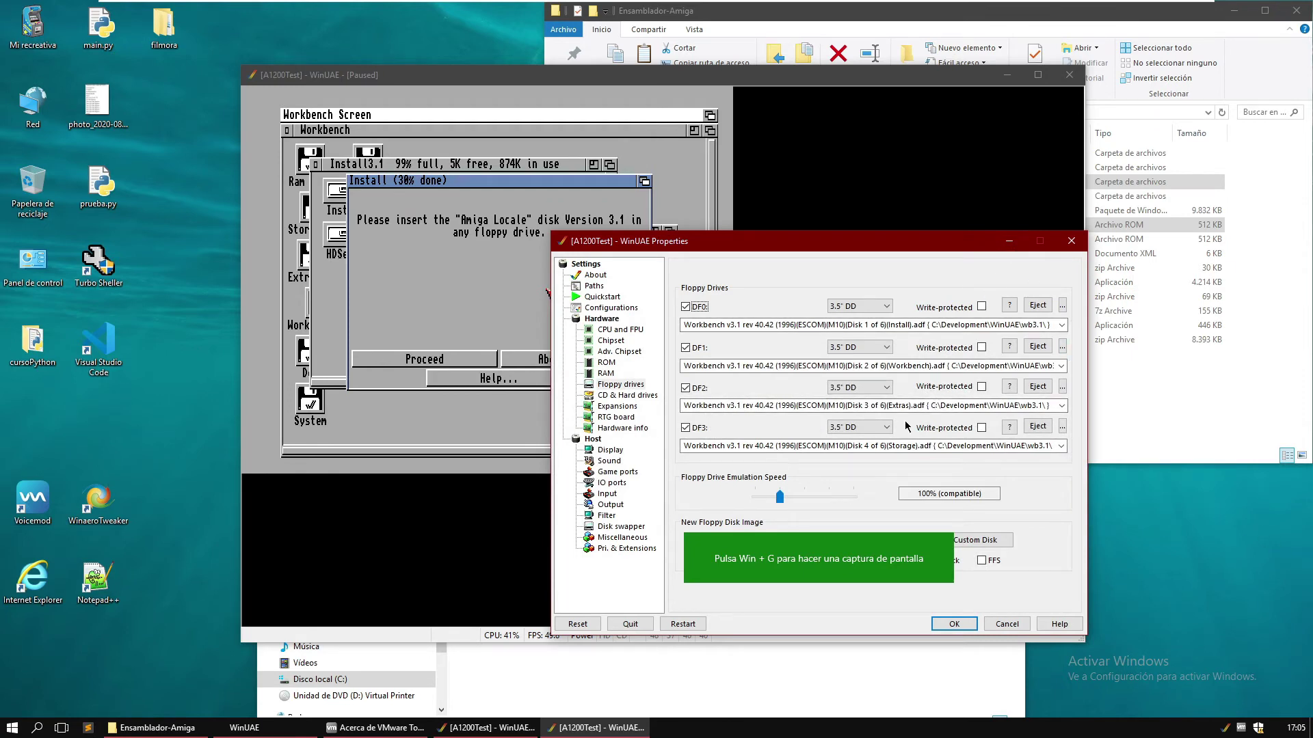
left_click(1062, 305)
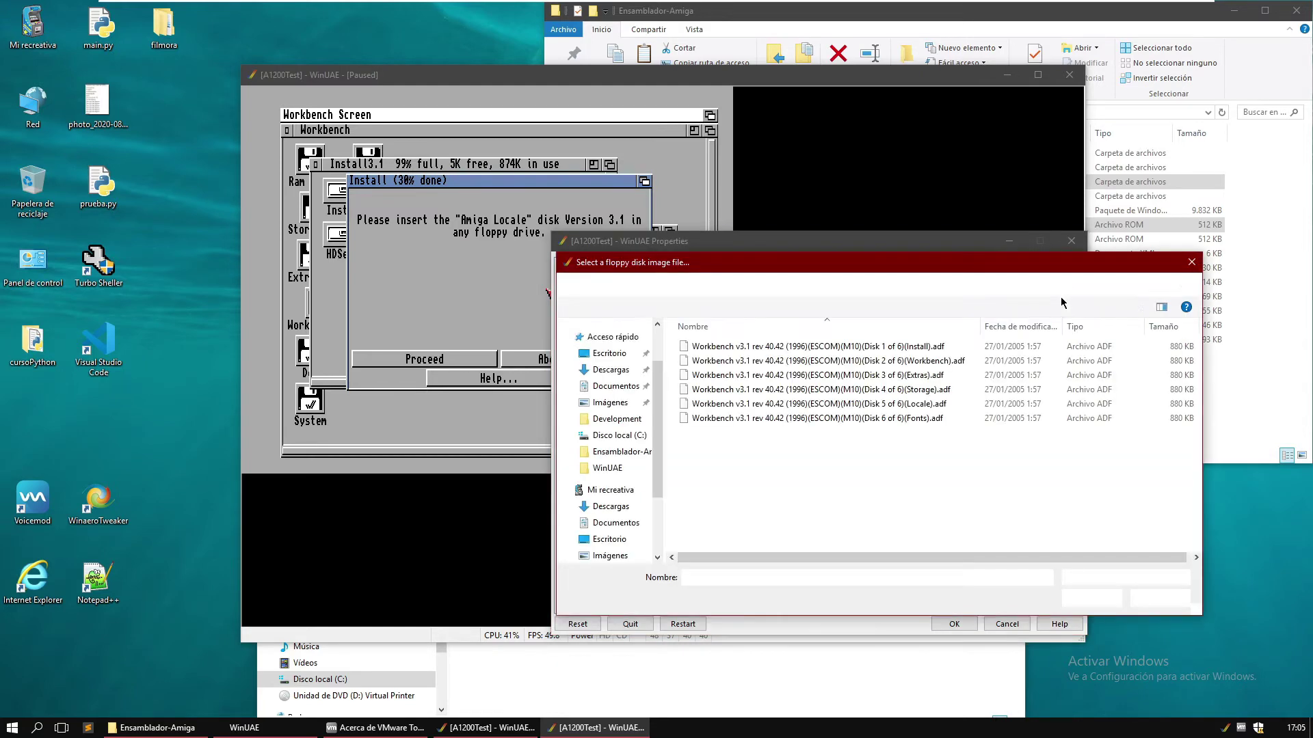
double_click(922, 409)
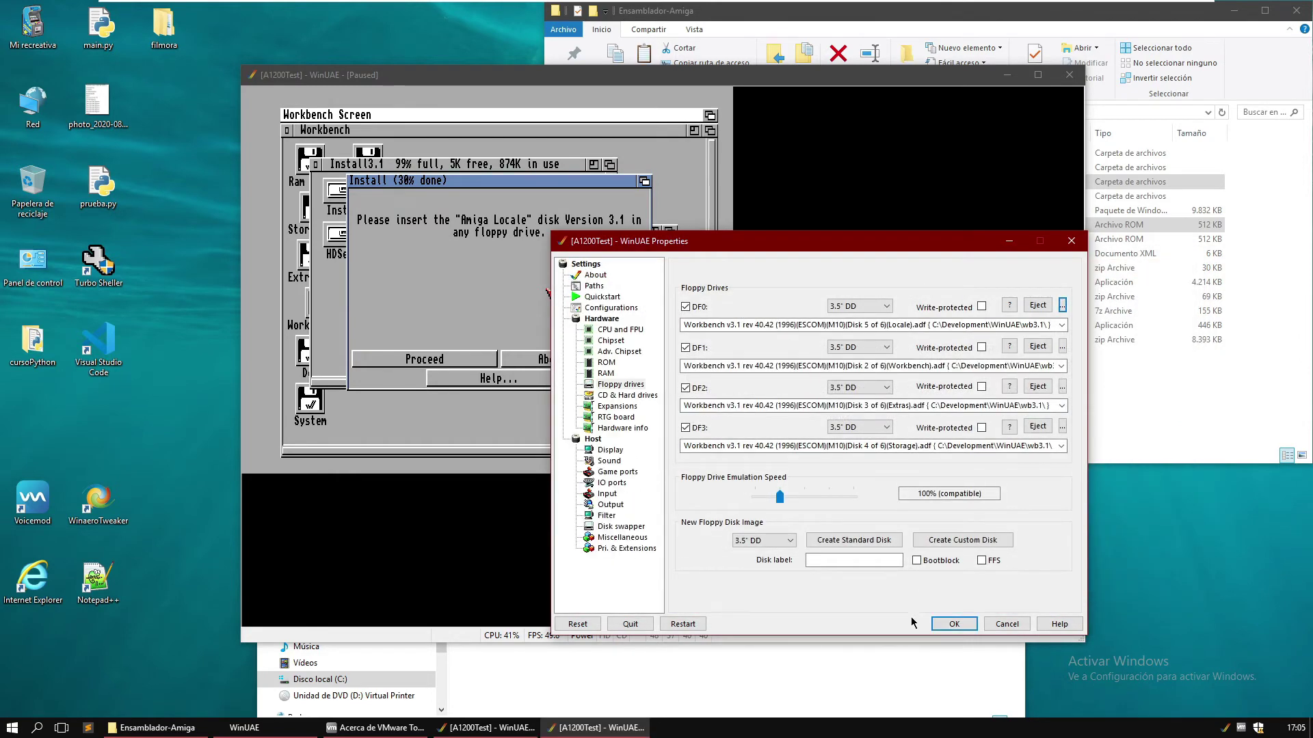
left_click(953, 624)
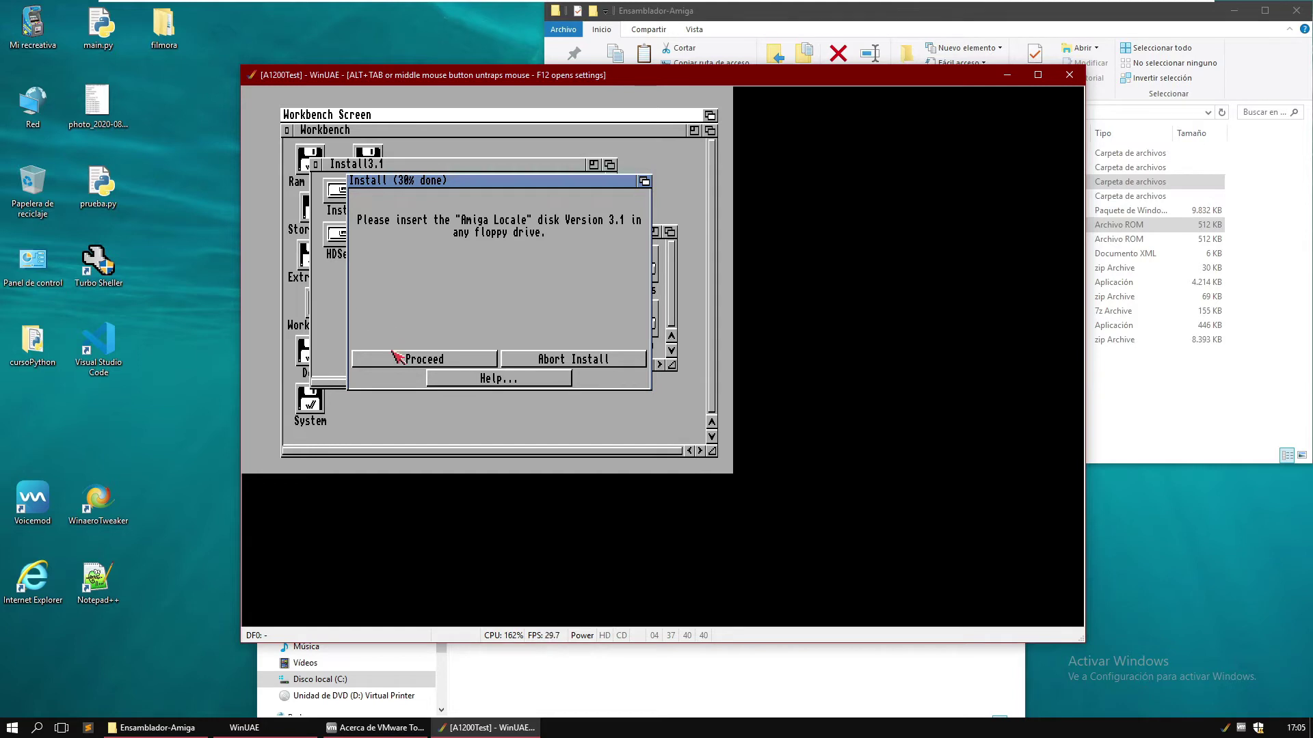
middle_click(394, 271)
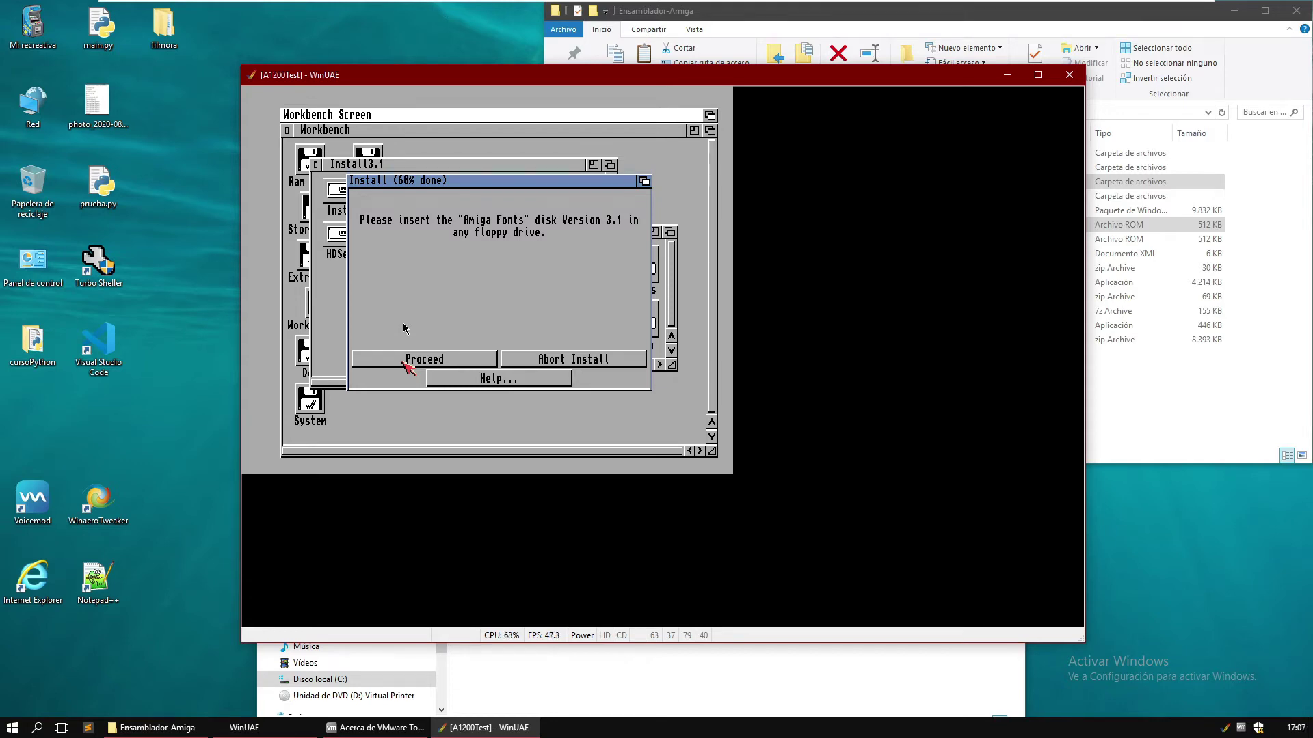
- Insert the Workbench v3.1 rev 40.42 Disk 6 of 6 (Fonts) image into DF0 and continue the installation
key("F12")
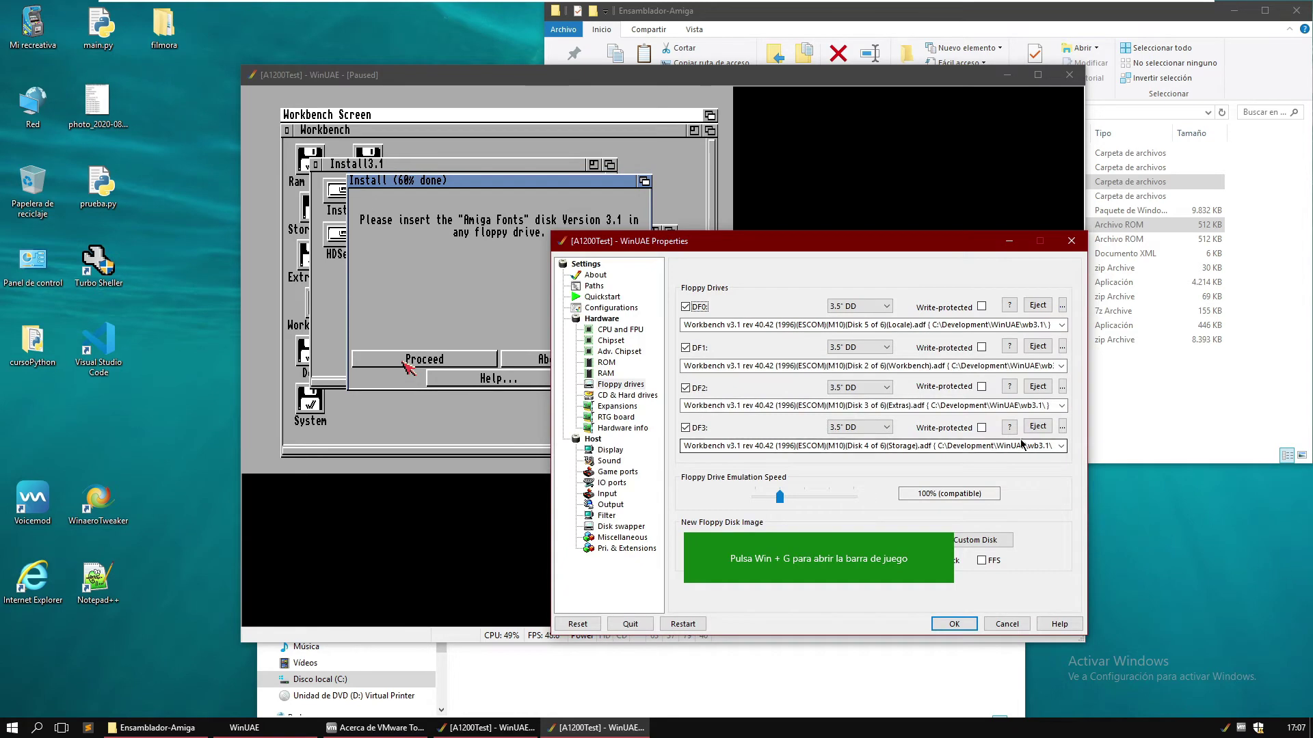
left_click(1062, 306)
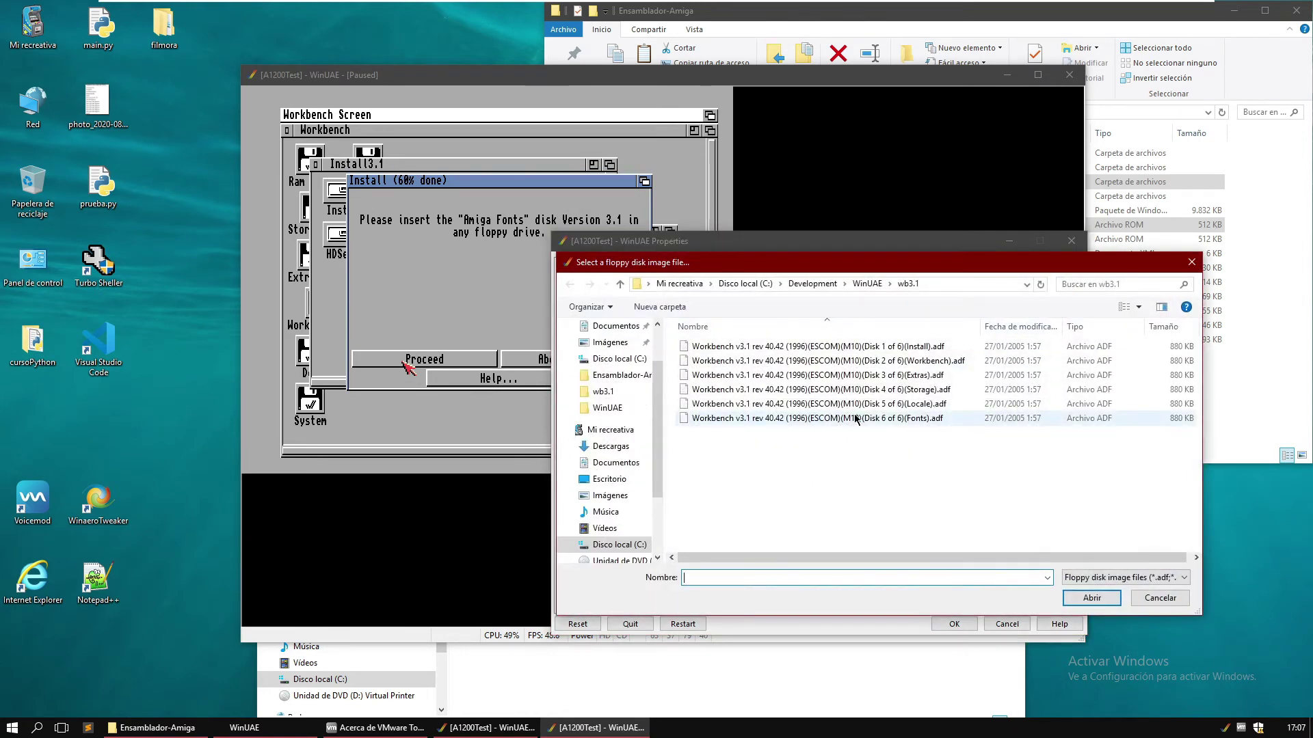
double_click(856, 419)
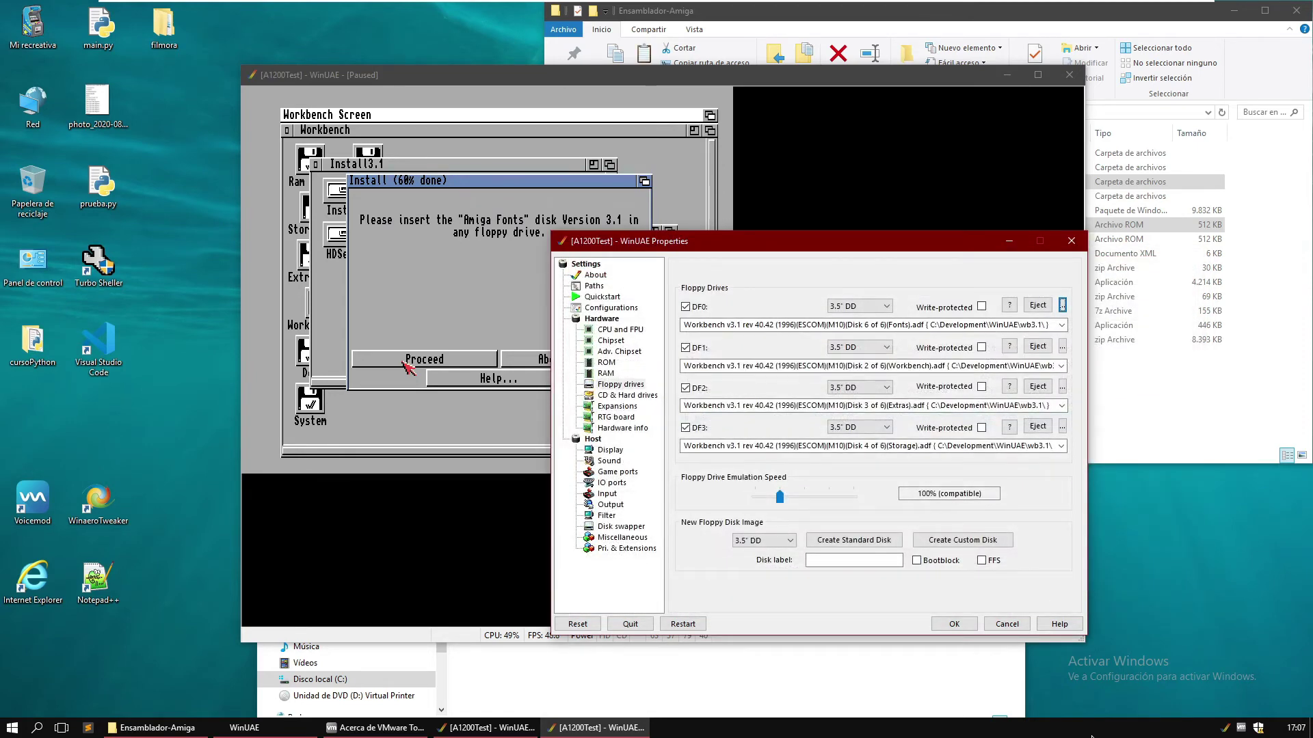
left_click(951, 621)
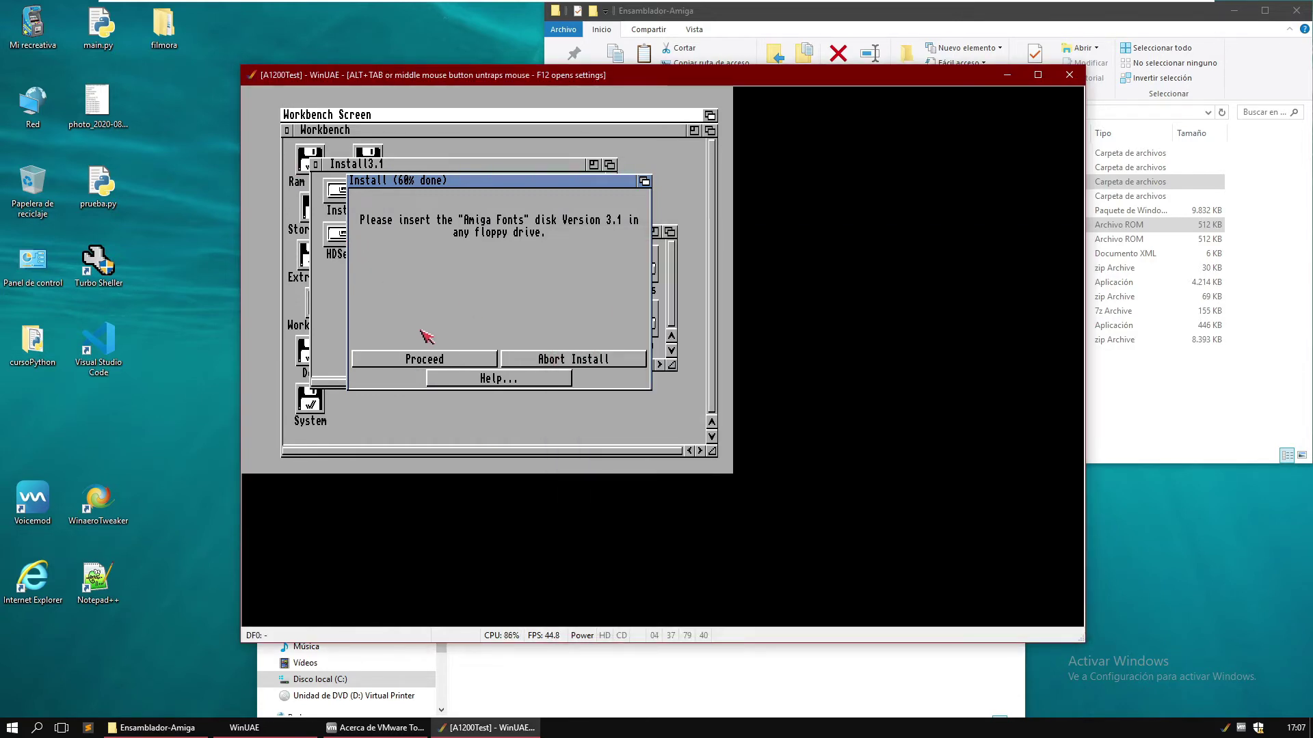
middle_click(439, 359)
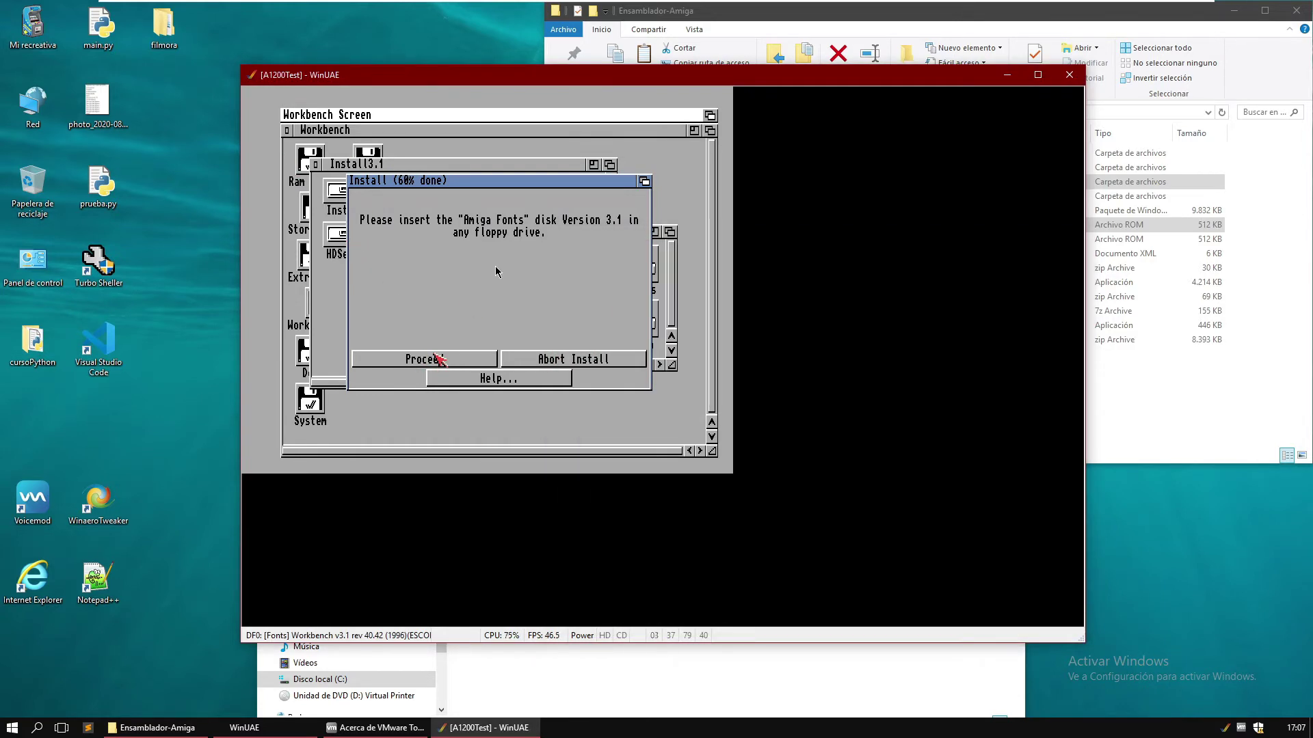
left_click(391, 364)
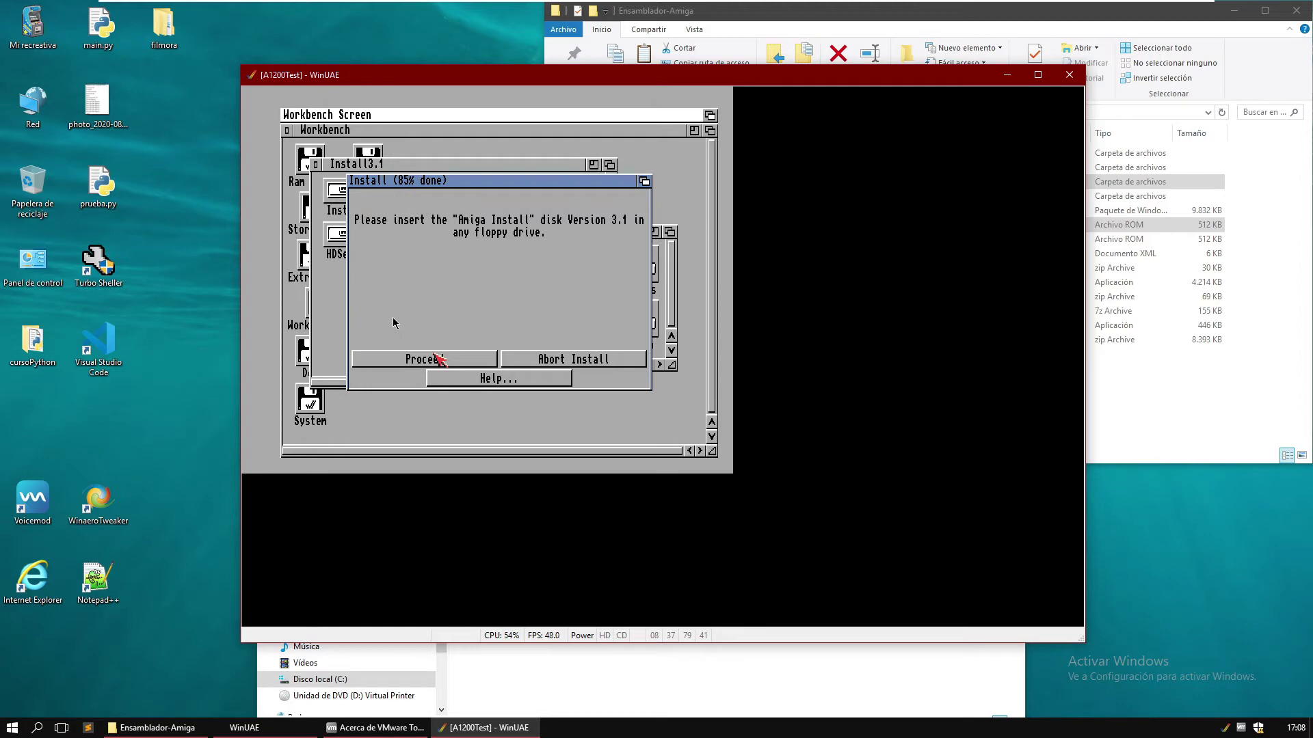
- Insert the Workbench v3.1 rev 40.42 Disk 1 of 6 (Install) image into DF0 and continue the installation
key("F12")
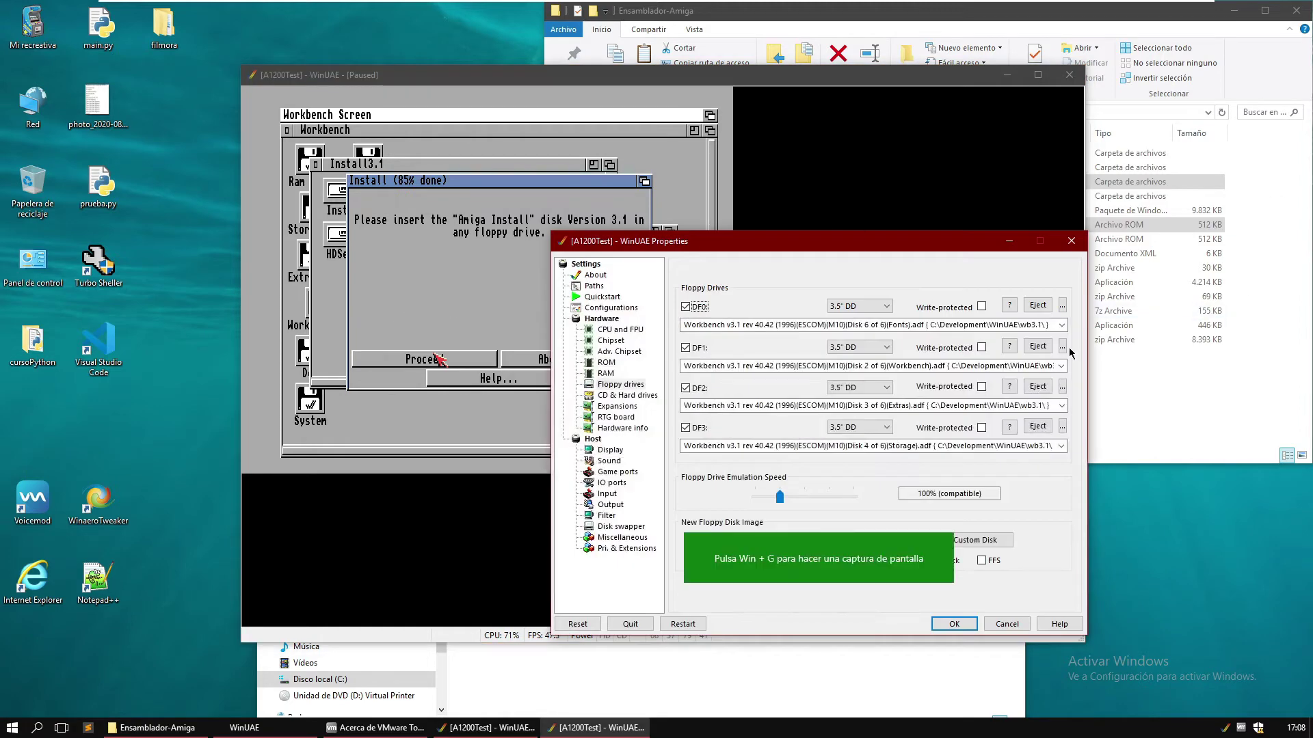
left_click(1061, 308)
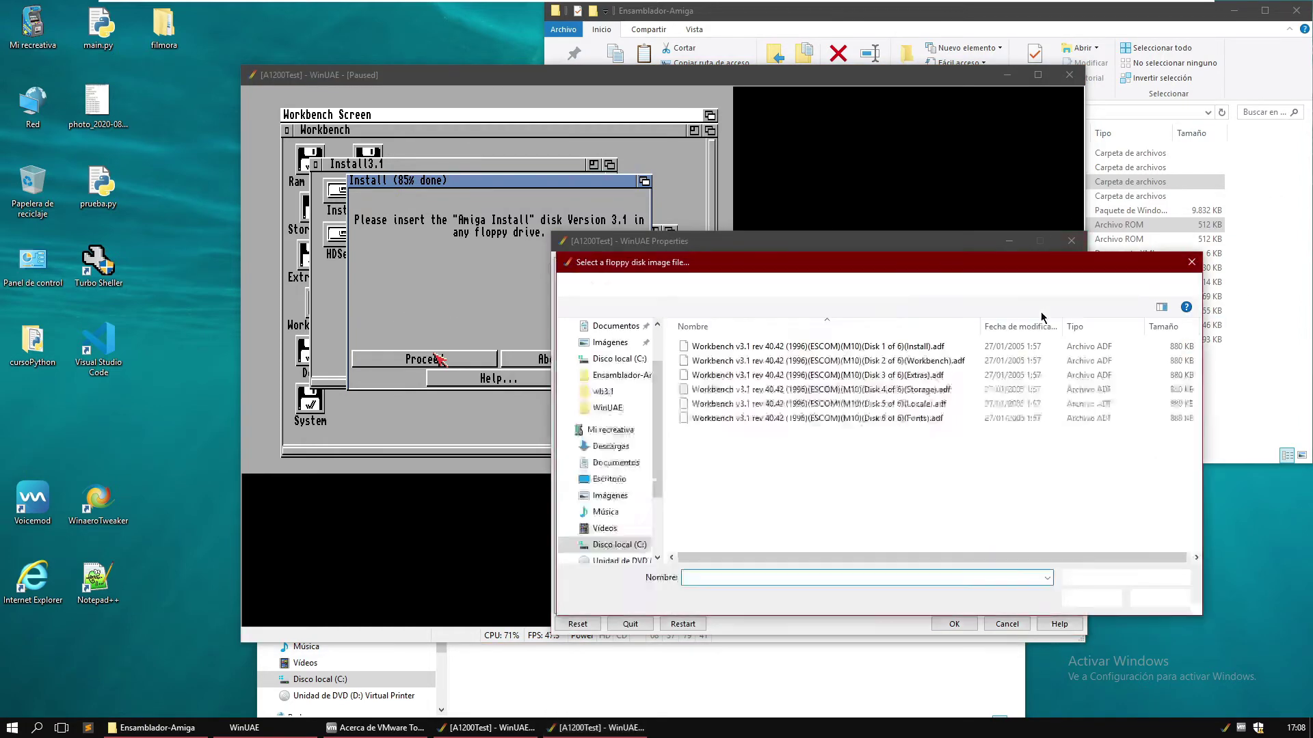
double_click(840, 347)
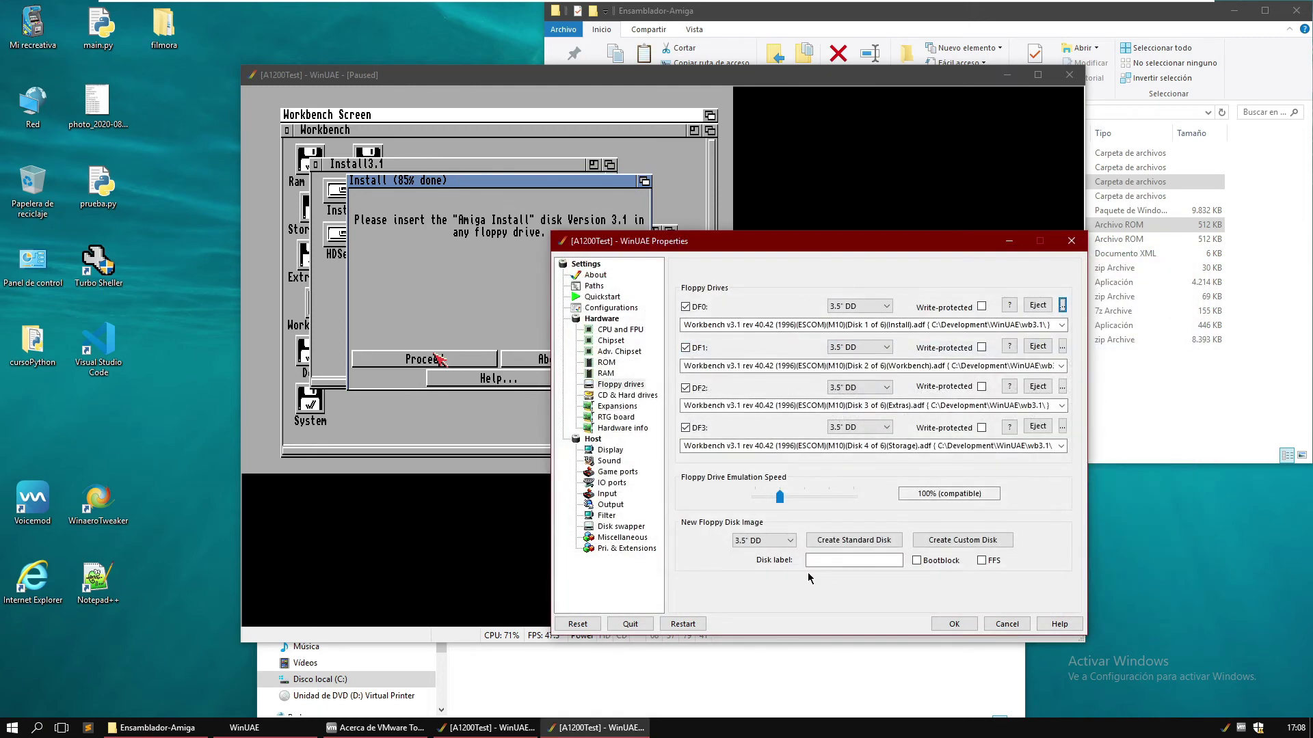
left_click(959, 623)
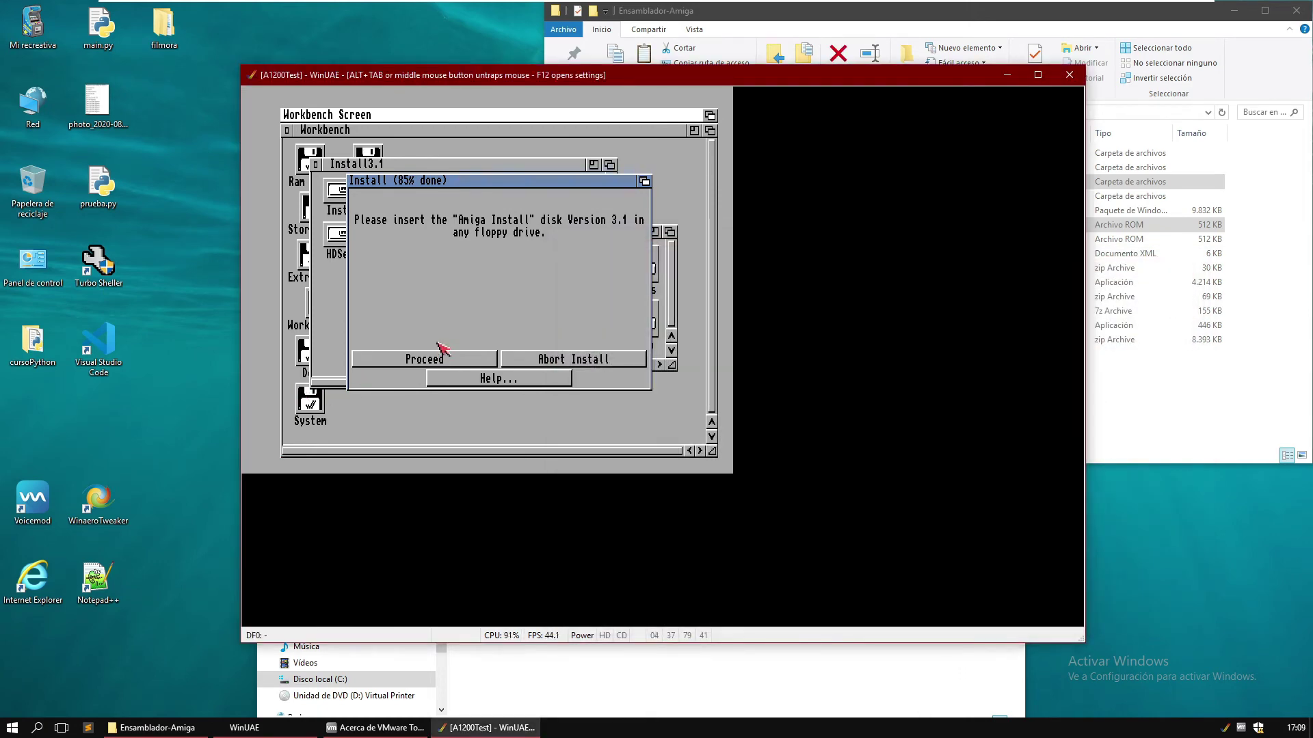
middle_click(562, 186)
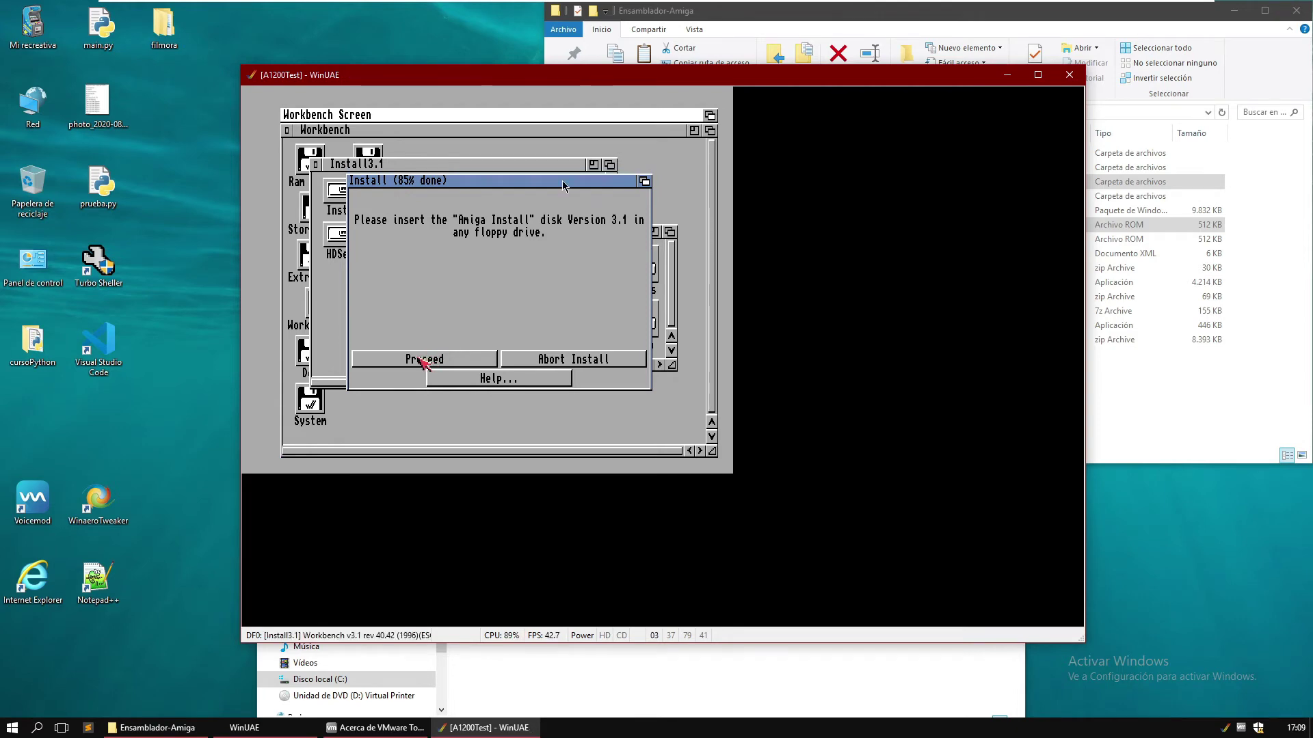
left_click(563, 186)
left_click(417, 360)
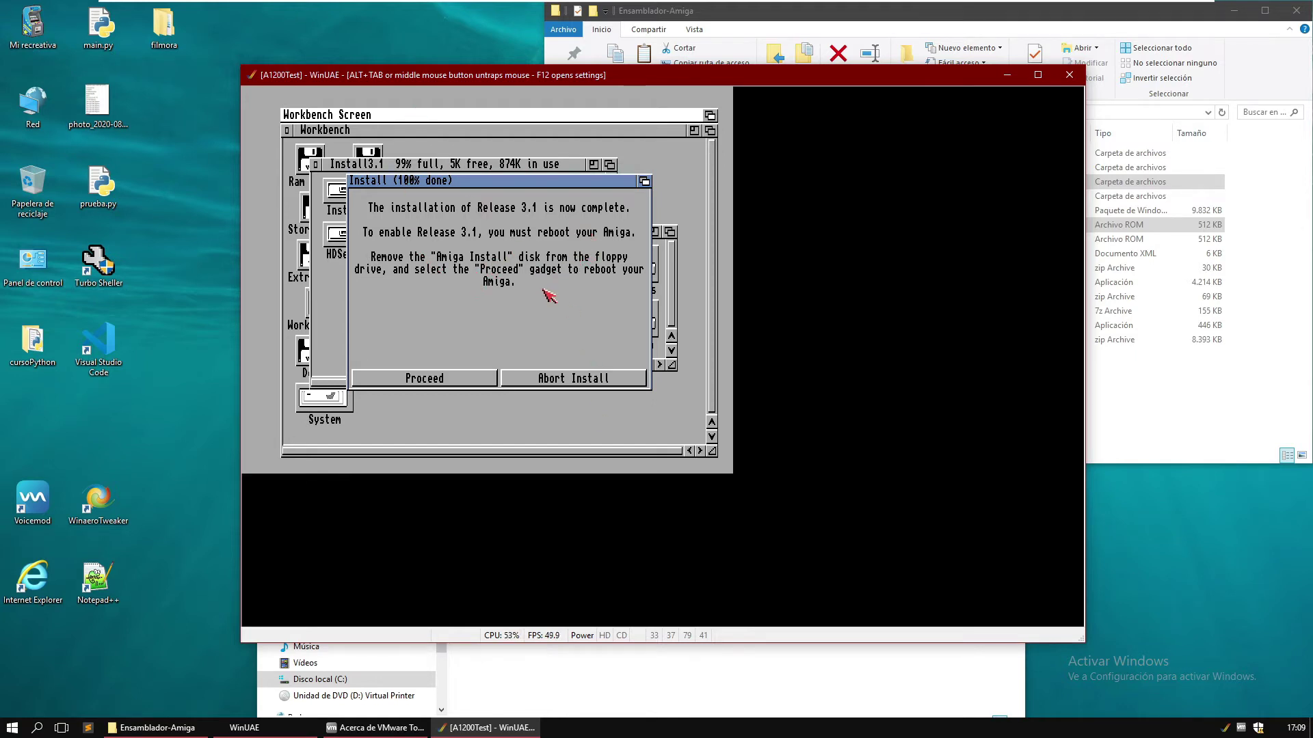
- Eject the floppy images from all four drives, DF0 to DF3
key("F12")
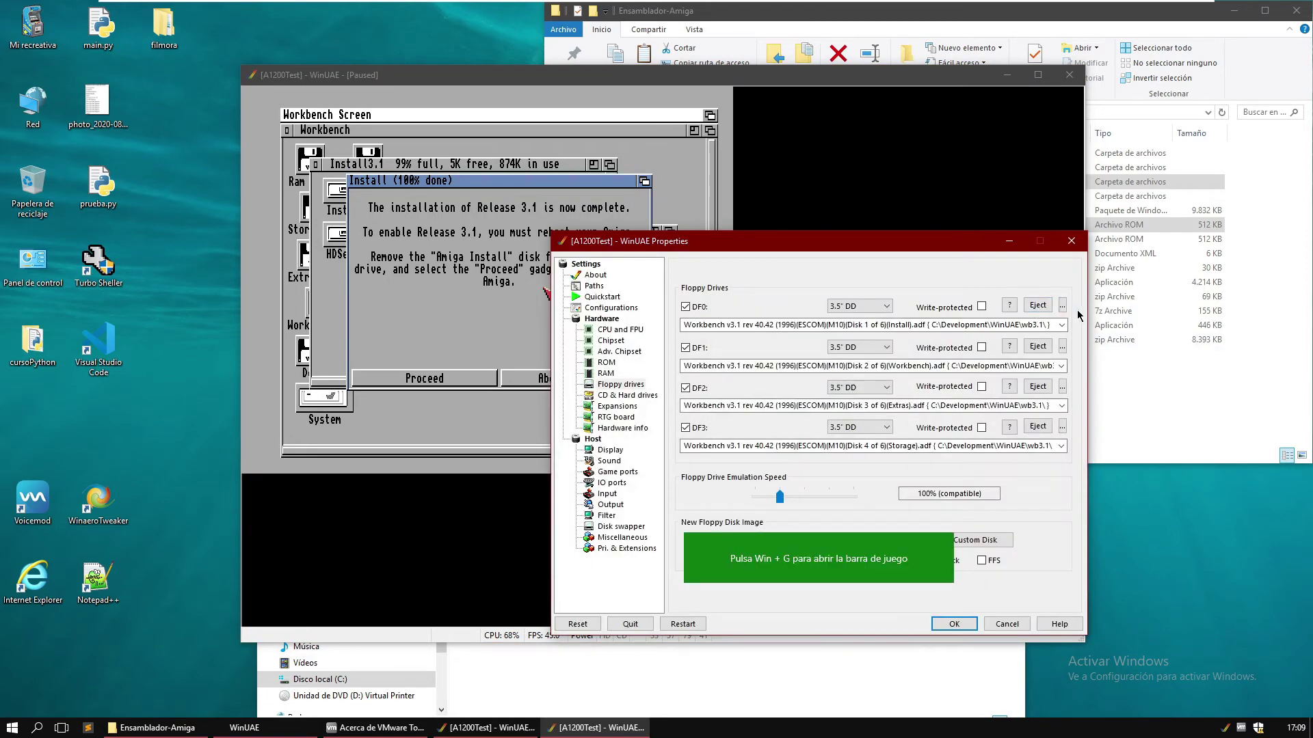
left_click(1037, 305)
left_click(1037, 346)
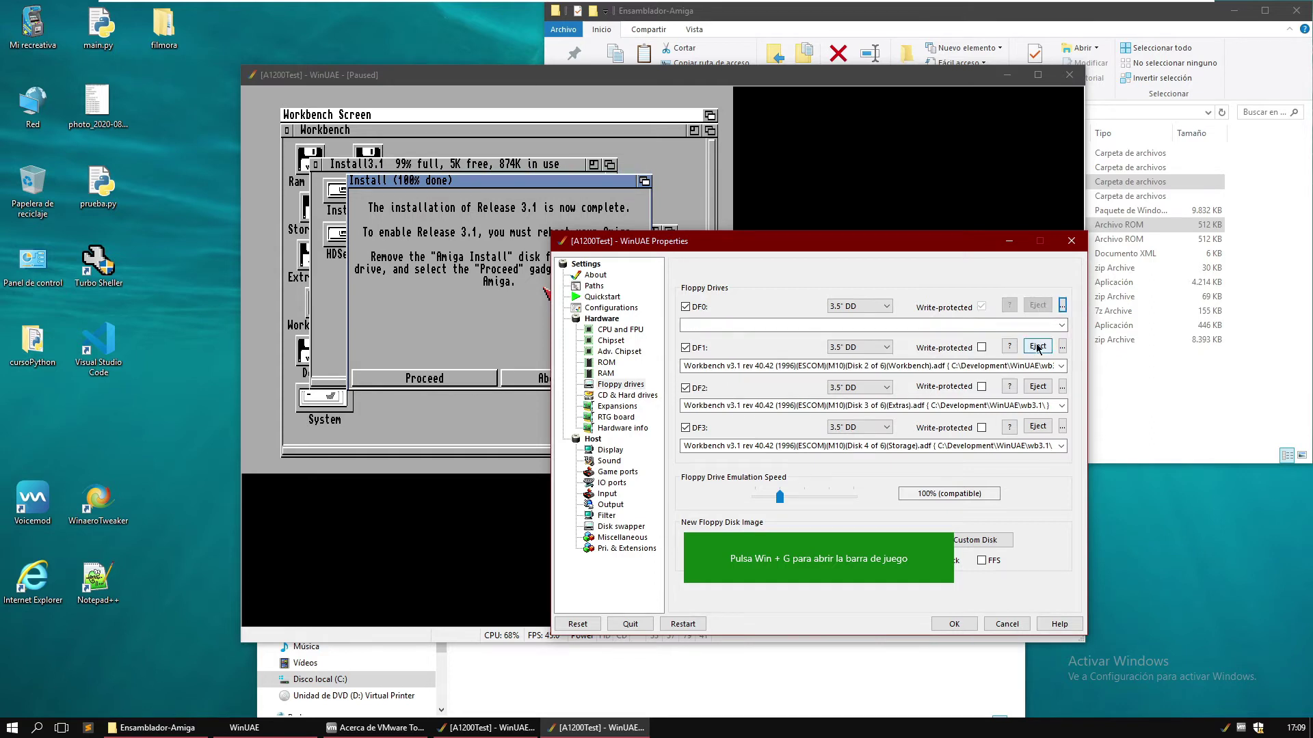
left_click(1037, 386)
left_click(1037, 425)
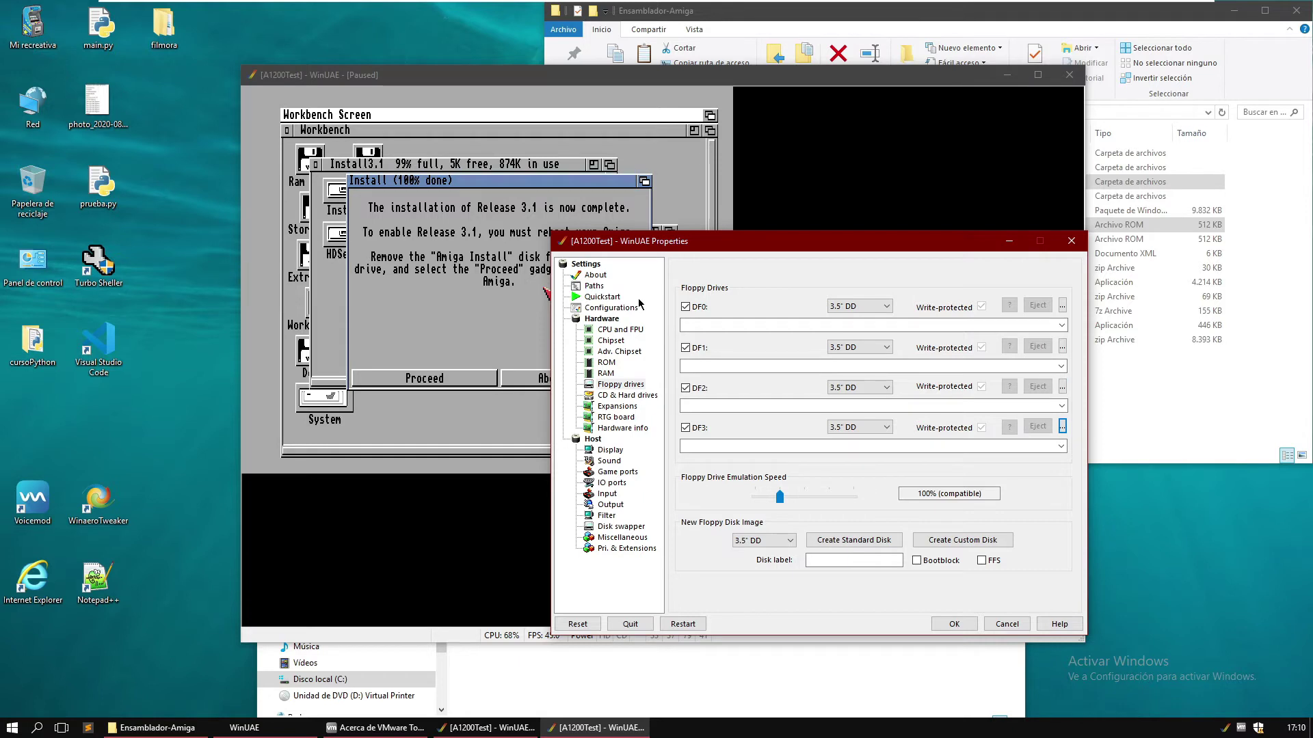
- Save the current settings over the existing A1200Test configuration and return to the emulation
left_click(610, 308)
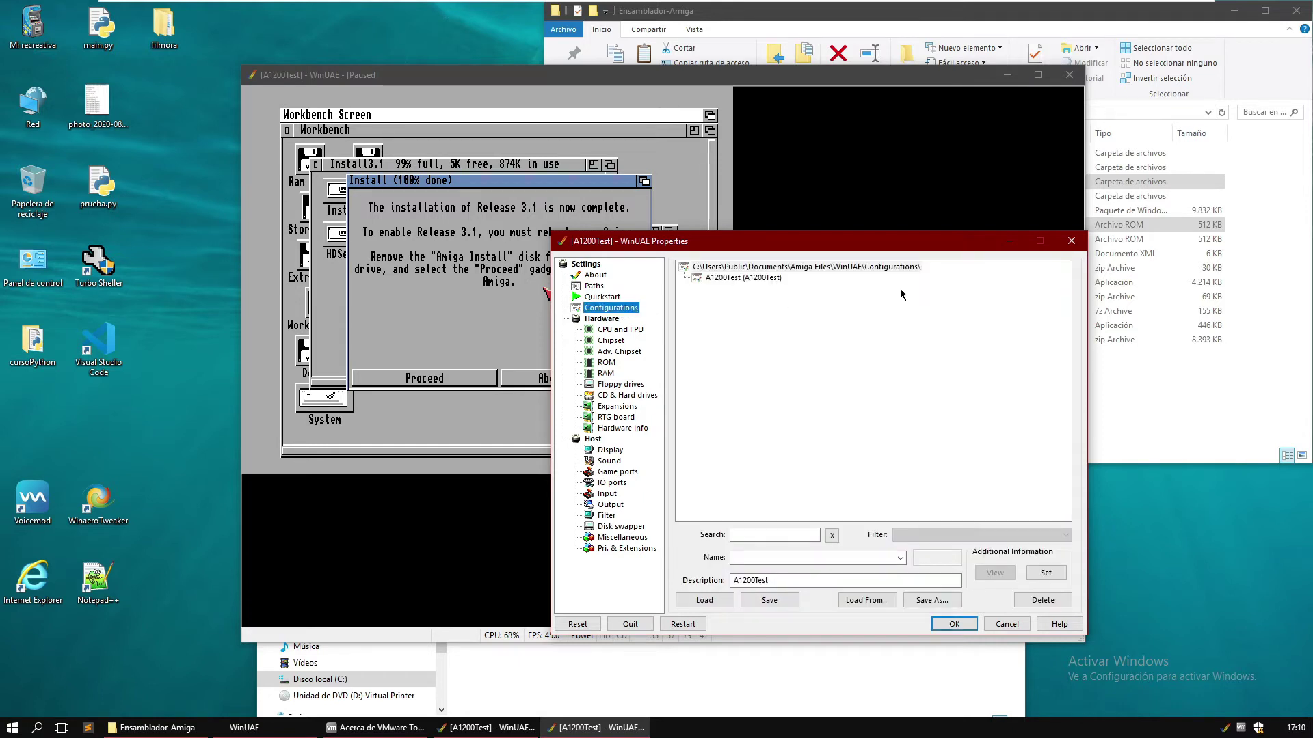
left_click(755, 279)
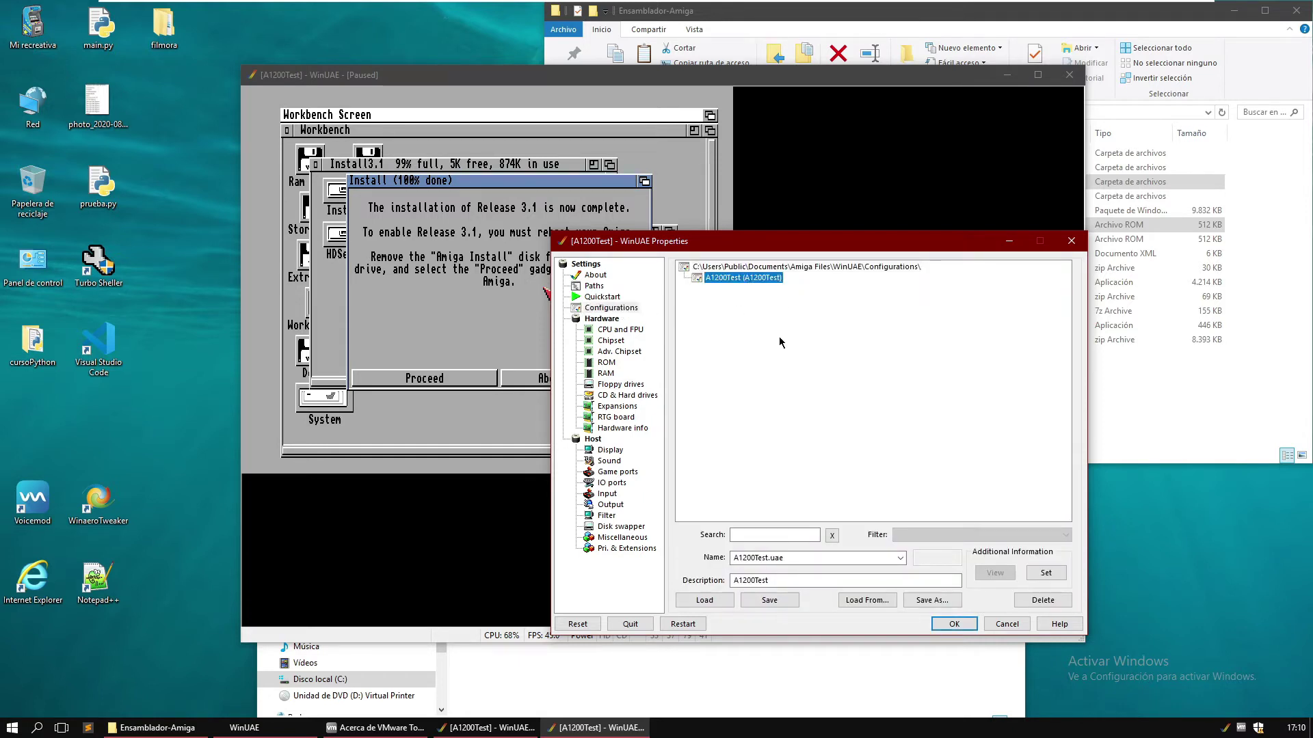
left_click(770, 600)
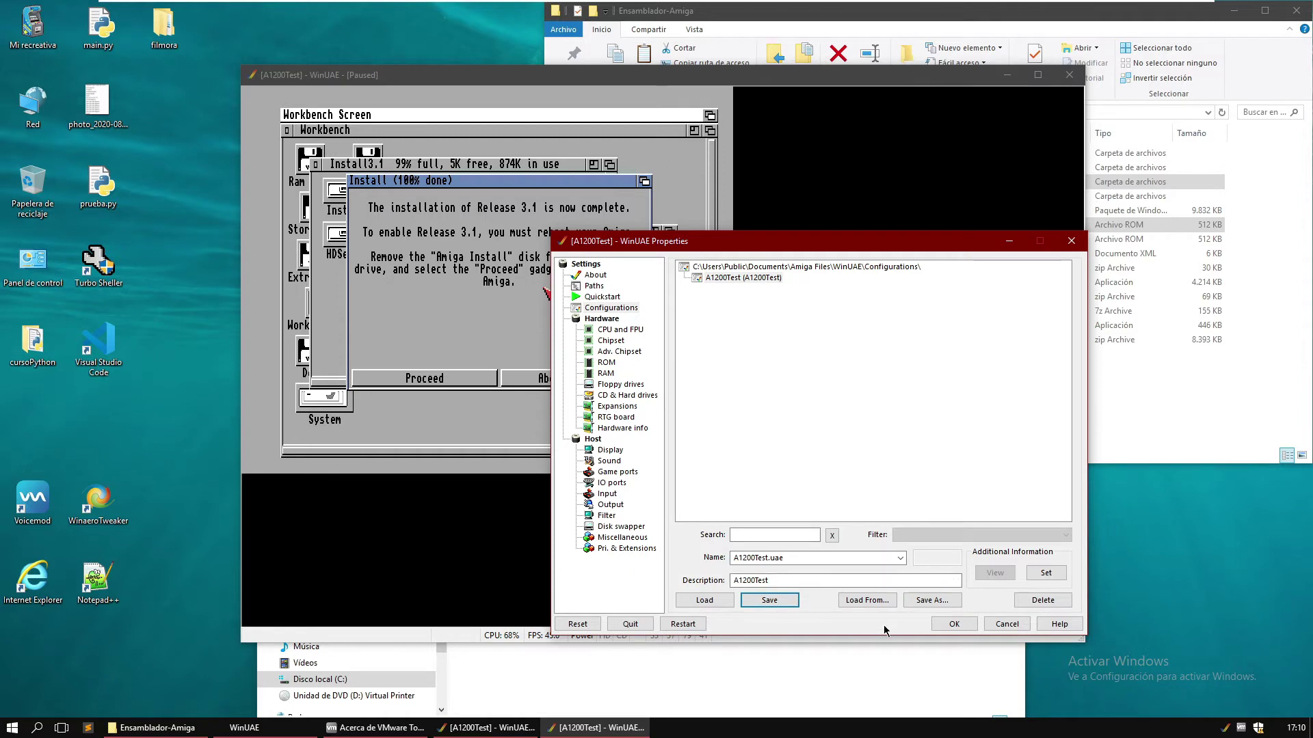
left_click(954, 624)
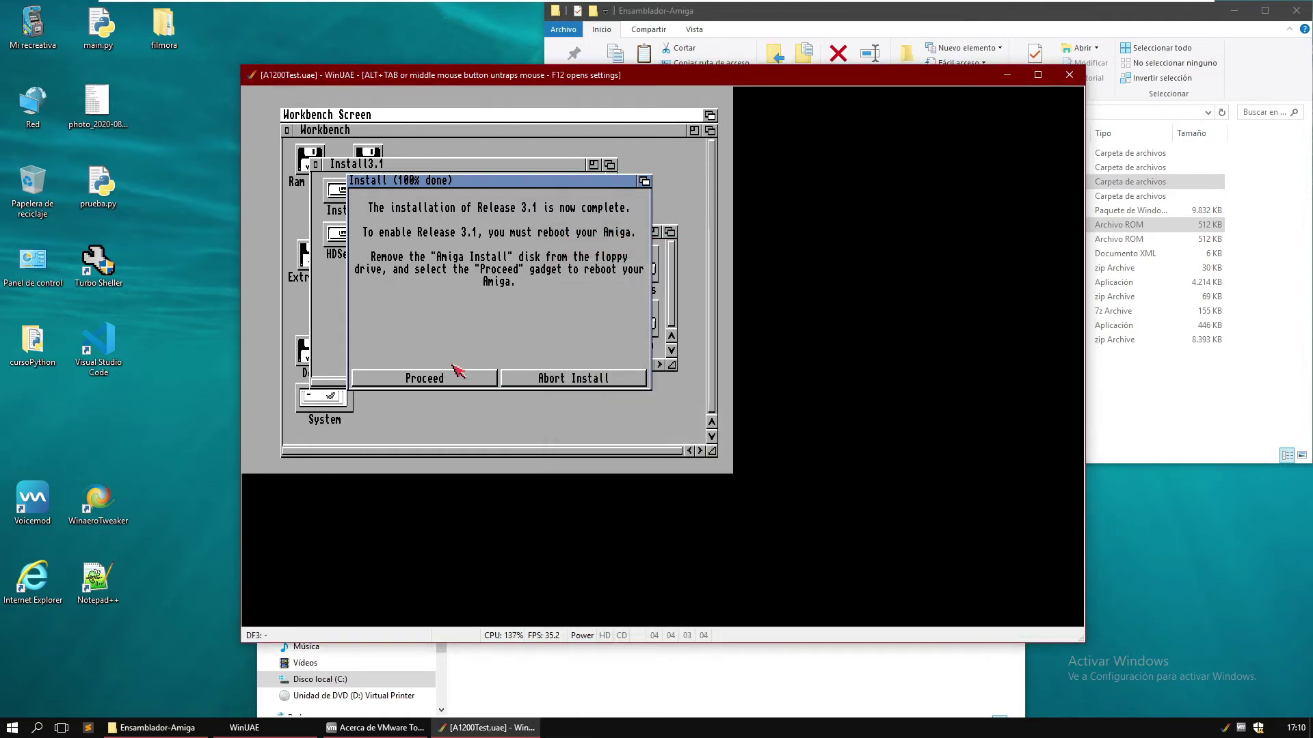
- Finish the installer by rebooting the Amiga, and open the System drive in an enlarged window
left_click(456, 373)
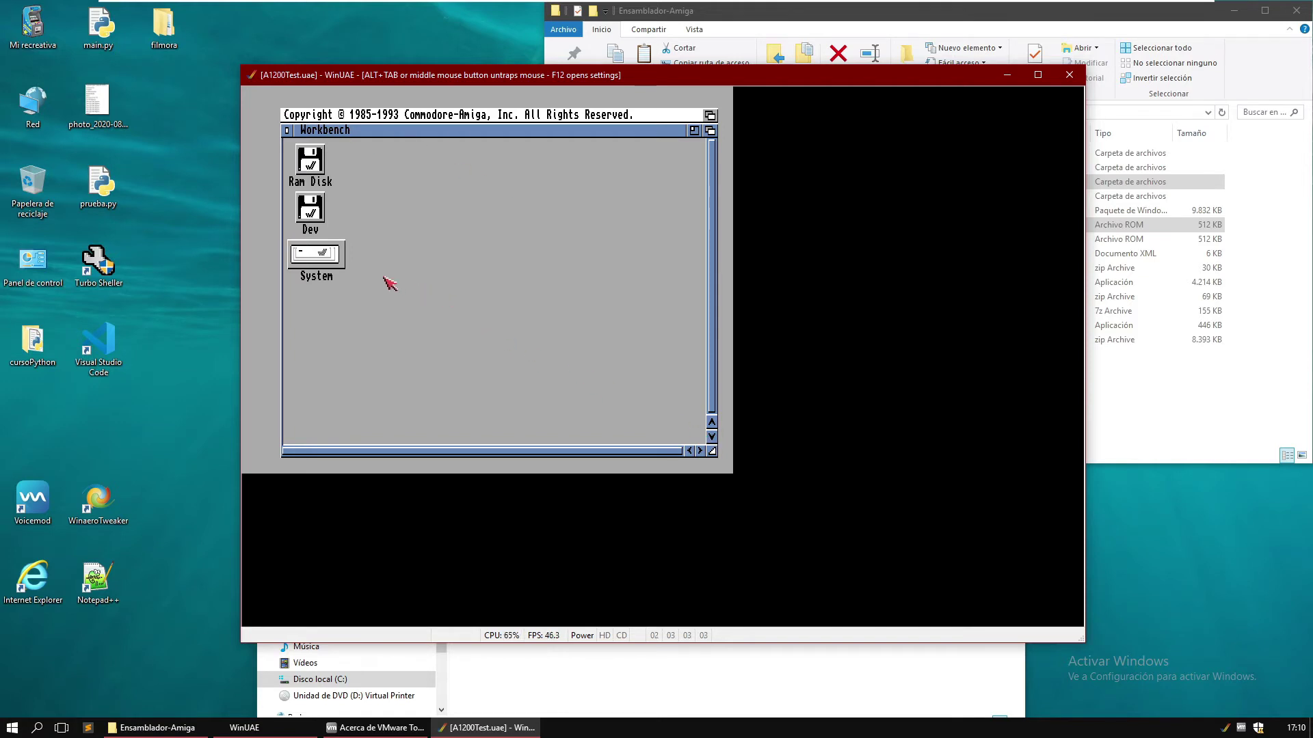
double_click(328, 257)
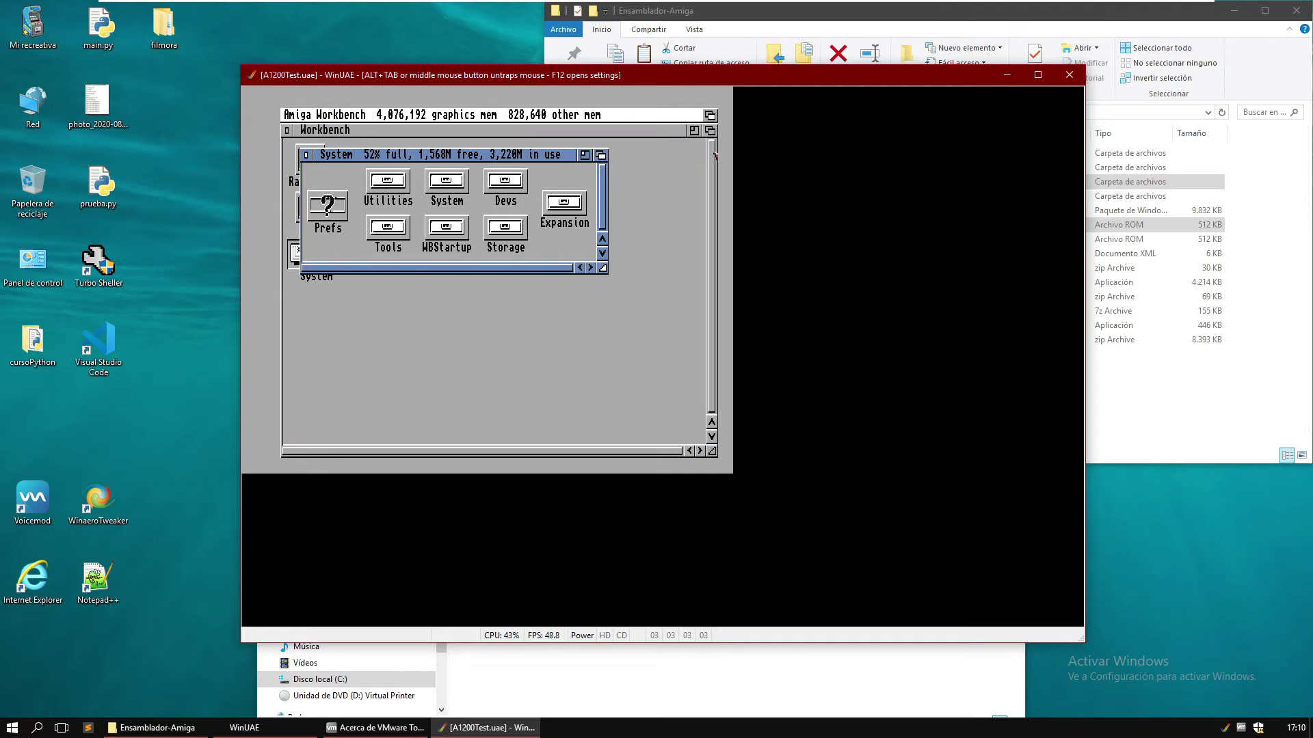
left_click_drag(603, 270, 671, 311)
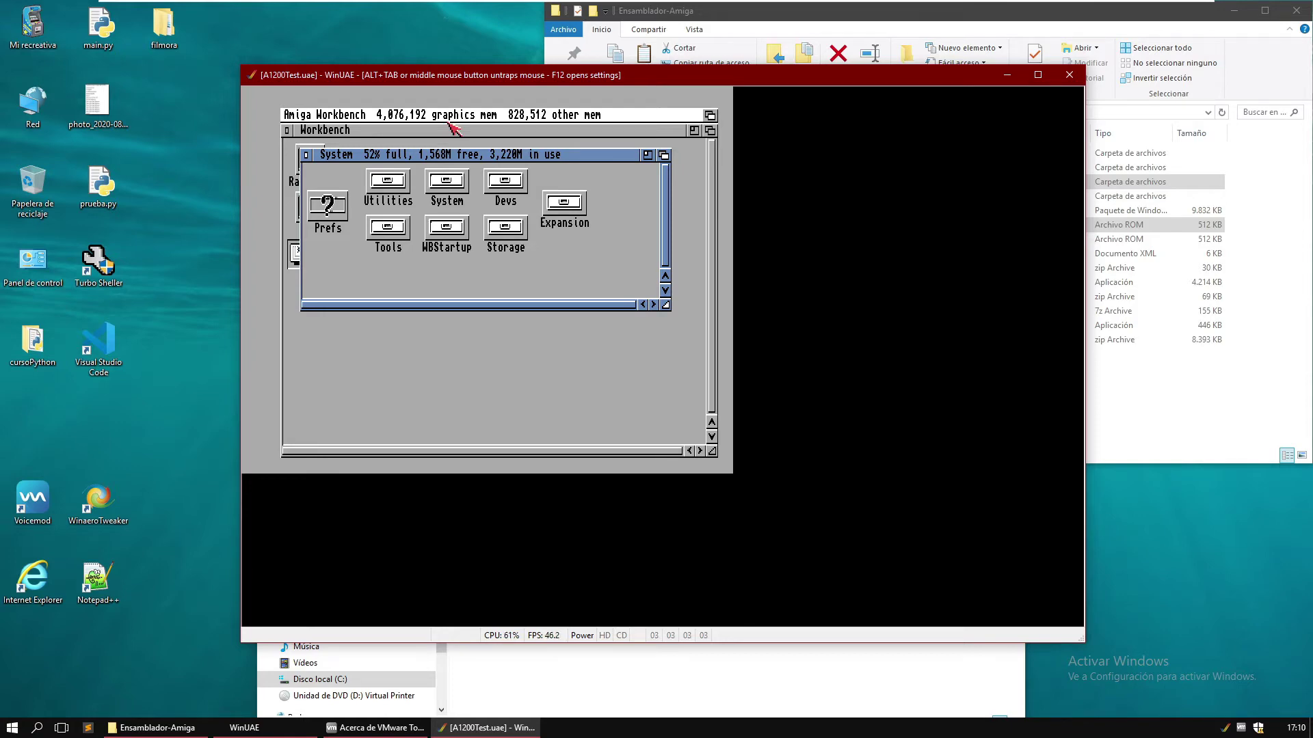
- Quit the emulator and relaunch winuae64.exe from the WinUAE folder
key("F12")
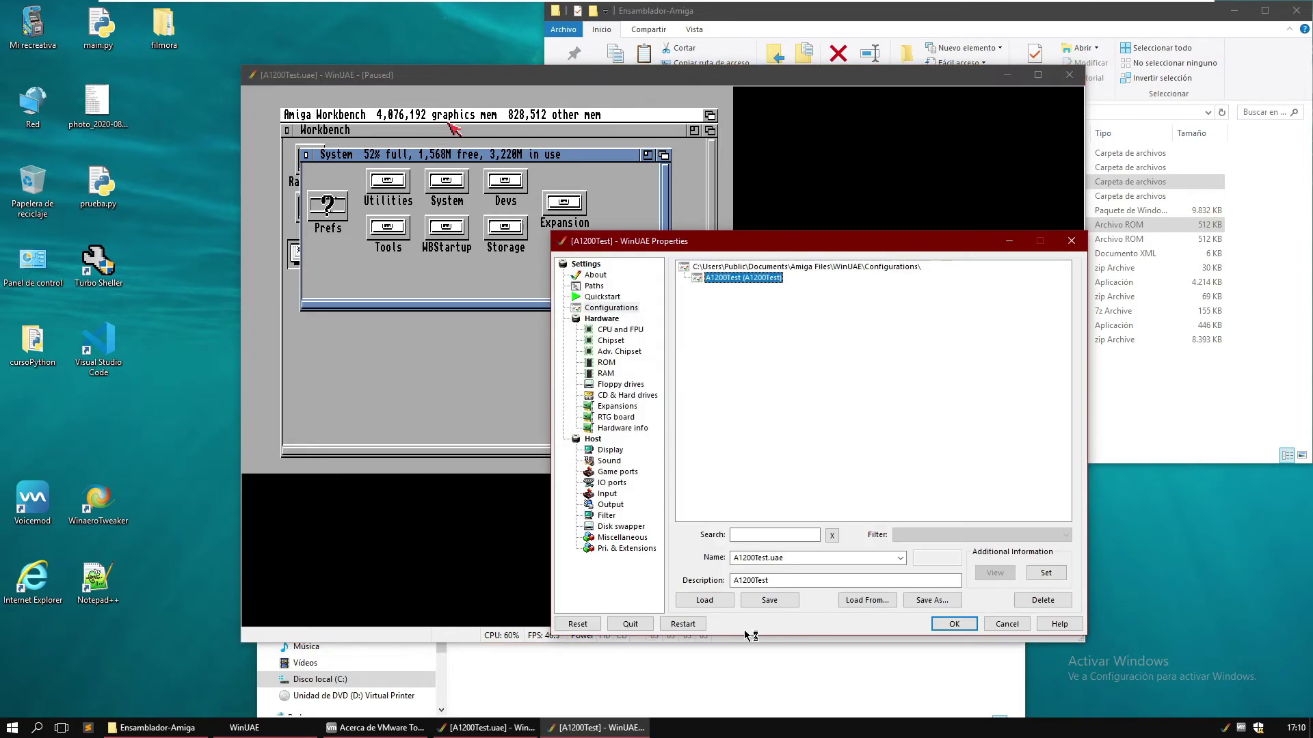
left_click(630, 623)
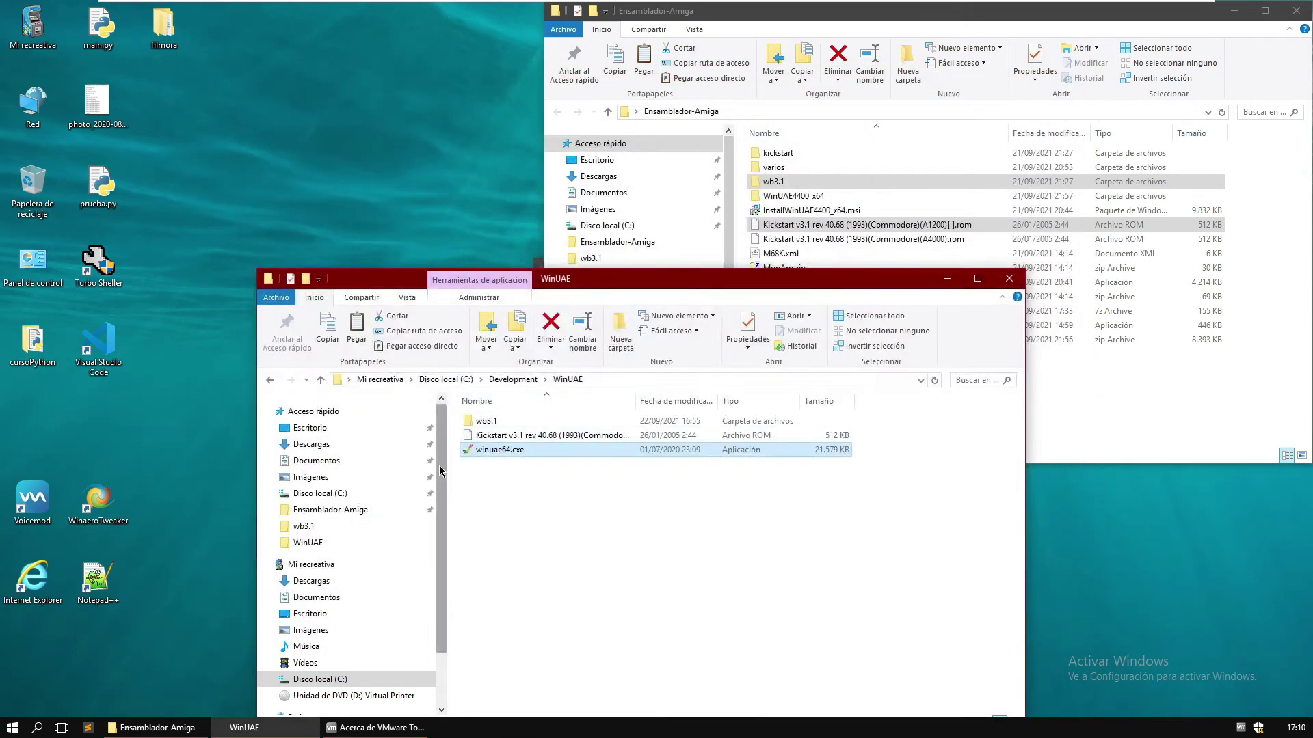
double_click(503, 450)
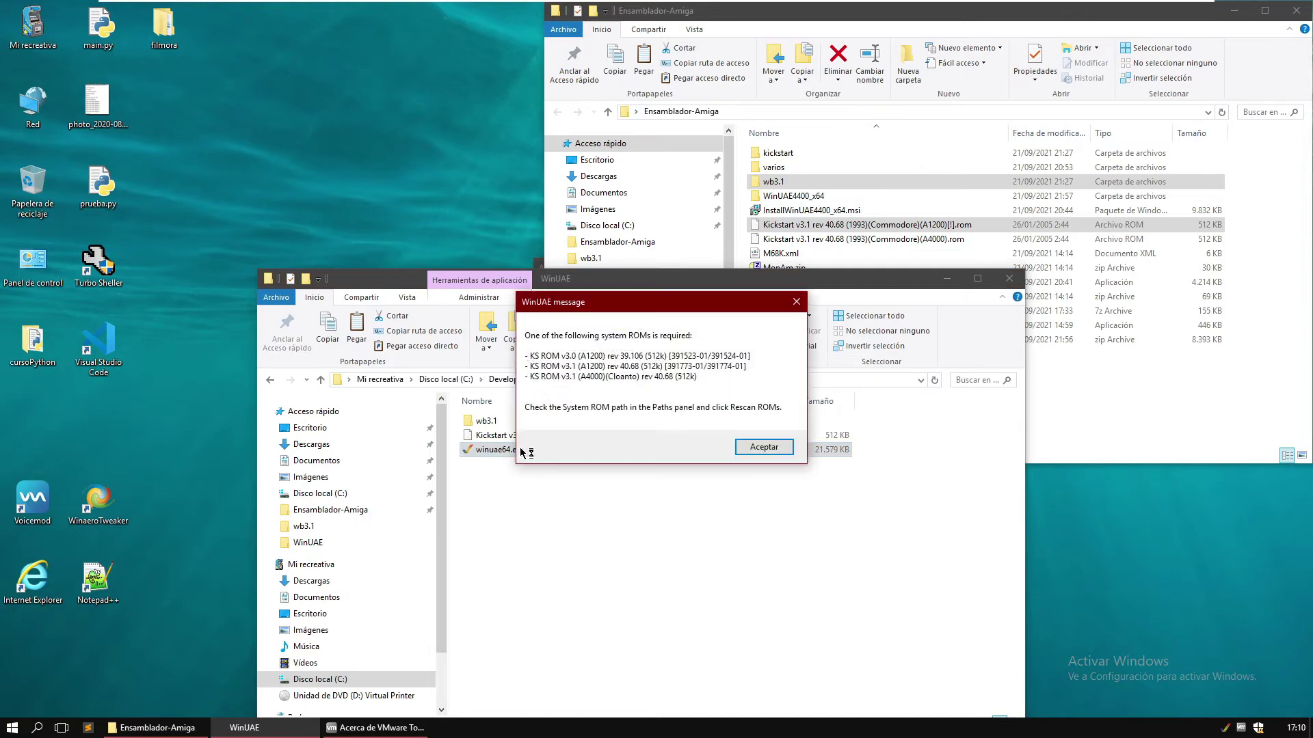
left_click(750, 447)
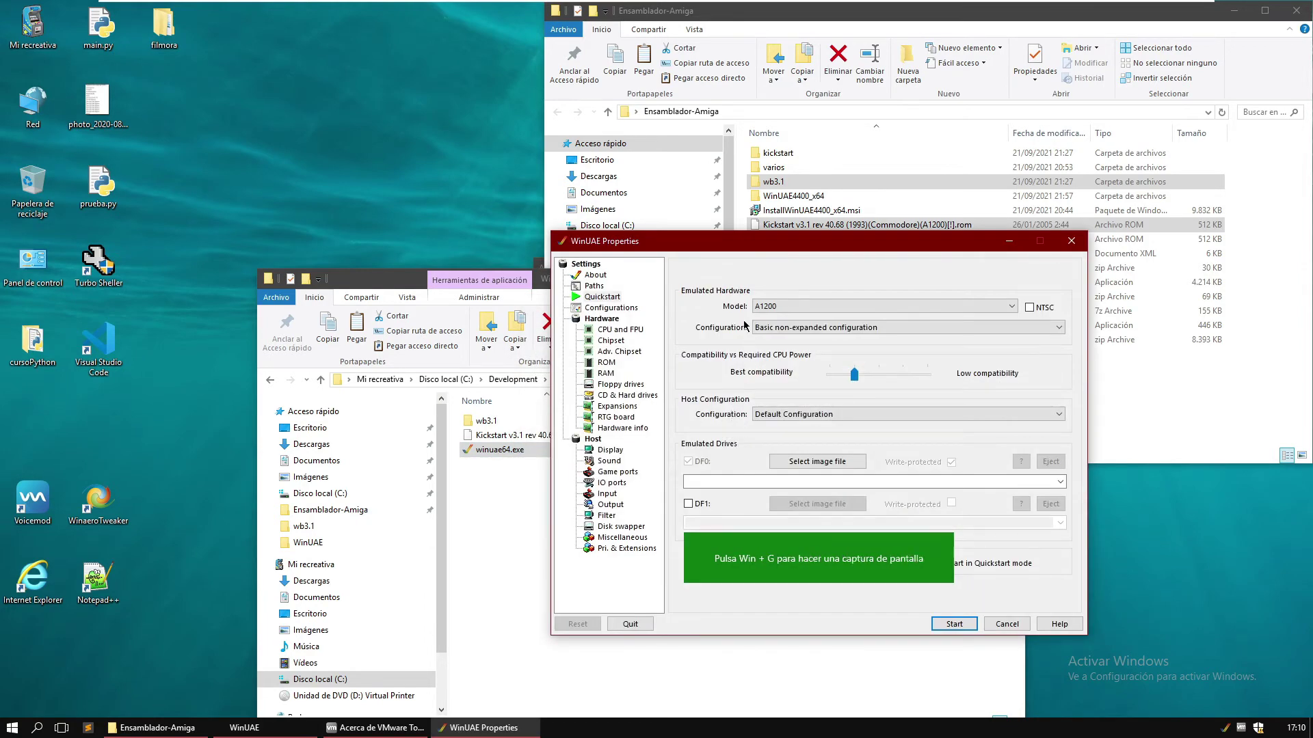
- Load the saved A1200Test configuration and start the emulation
left_click(617, 319)
left_click(610, 308)
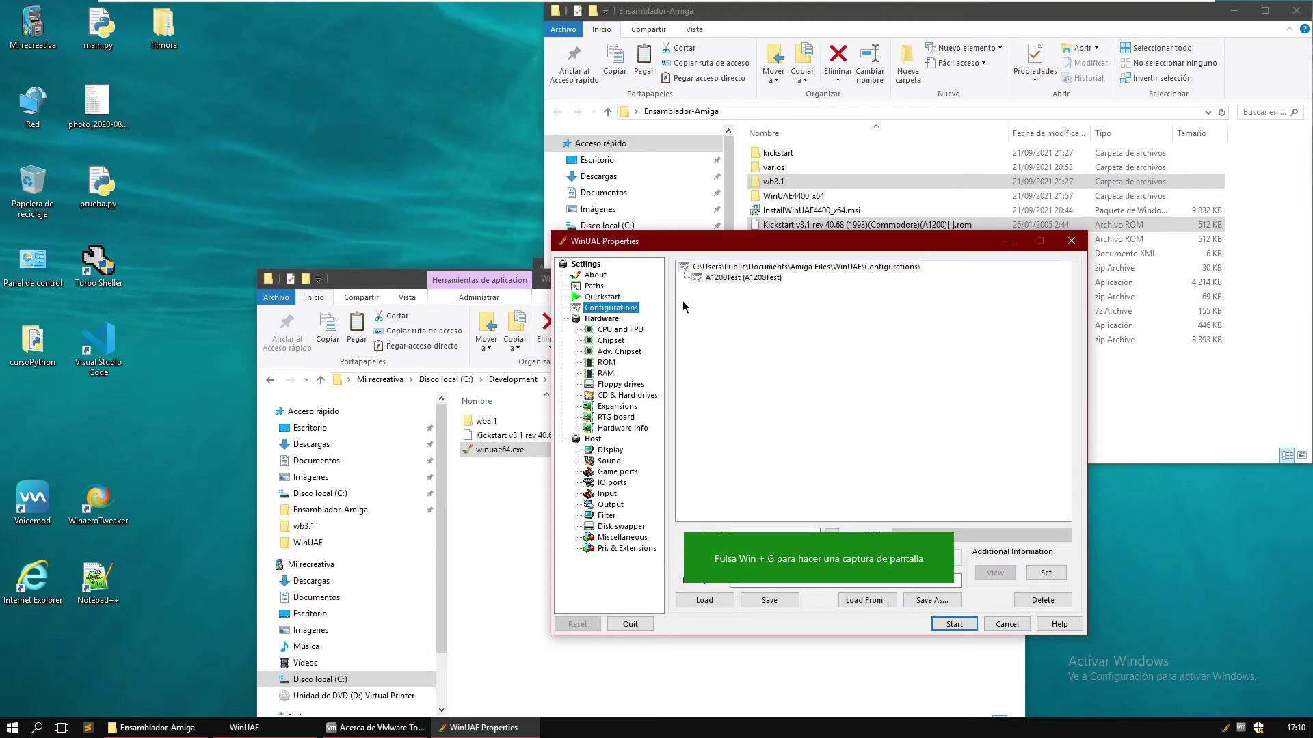
left_click(765, 279)
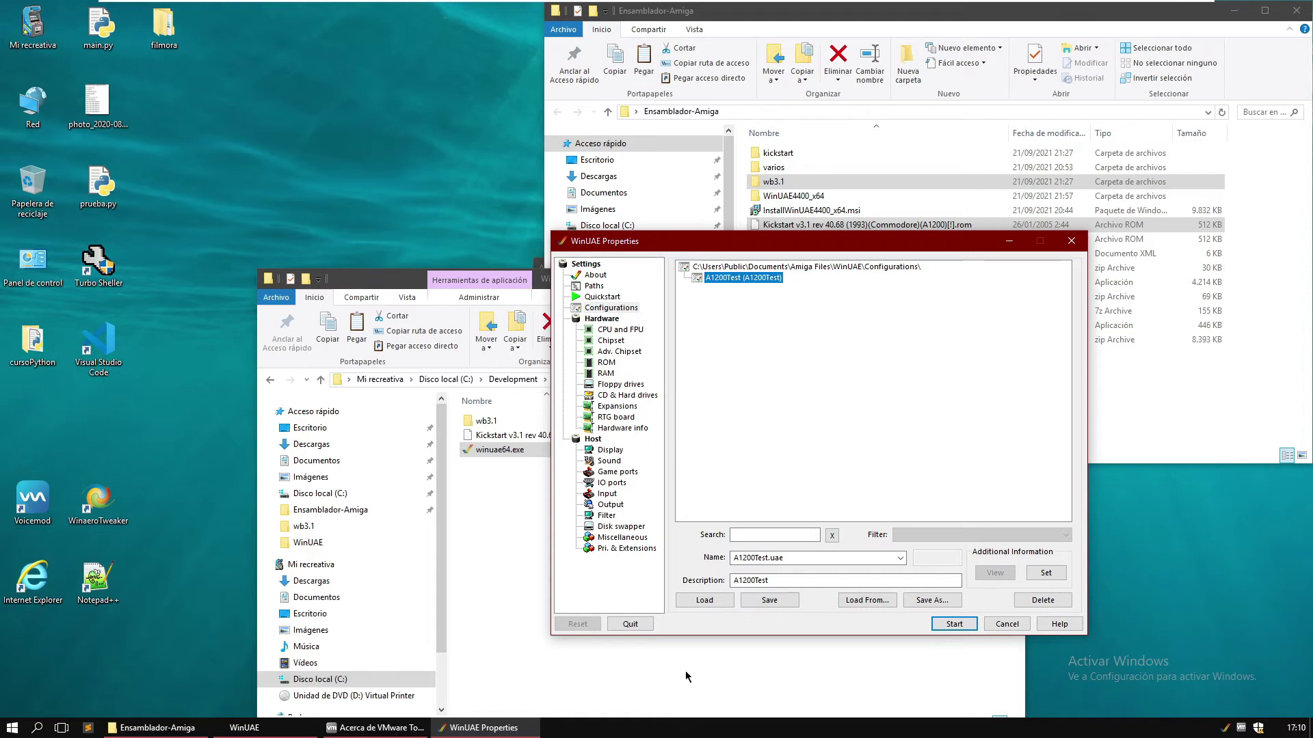
left_click(705, 600)
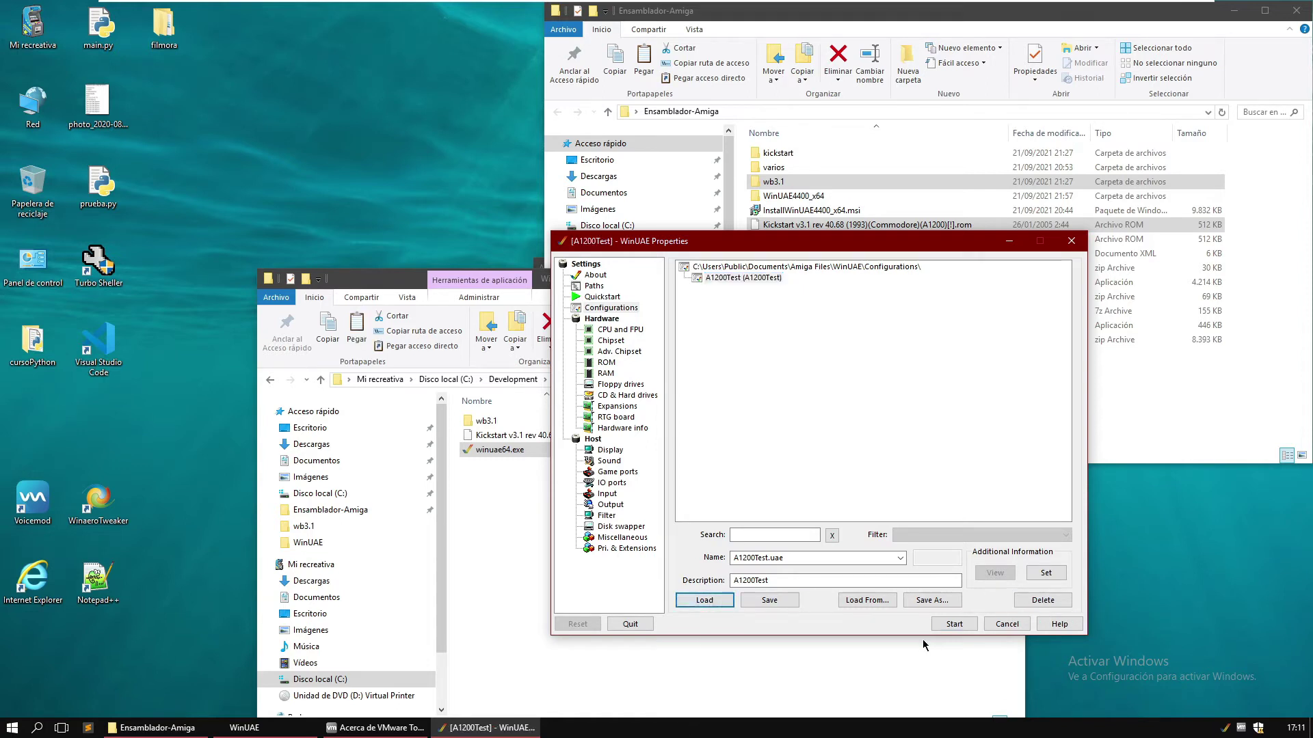
left_click(939, 623)
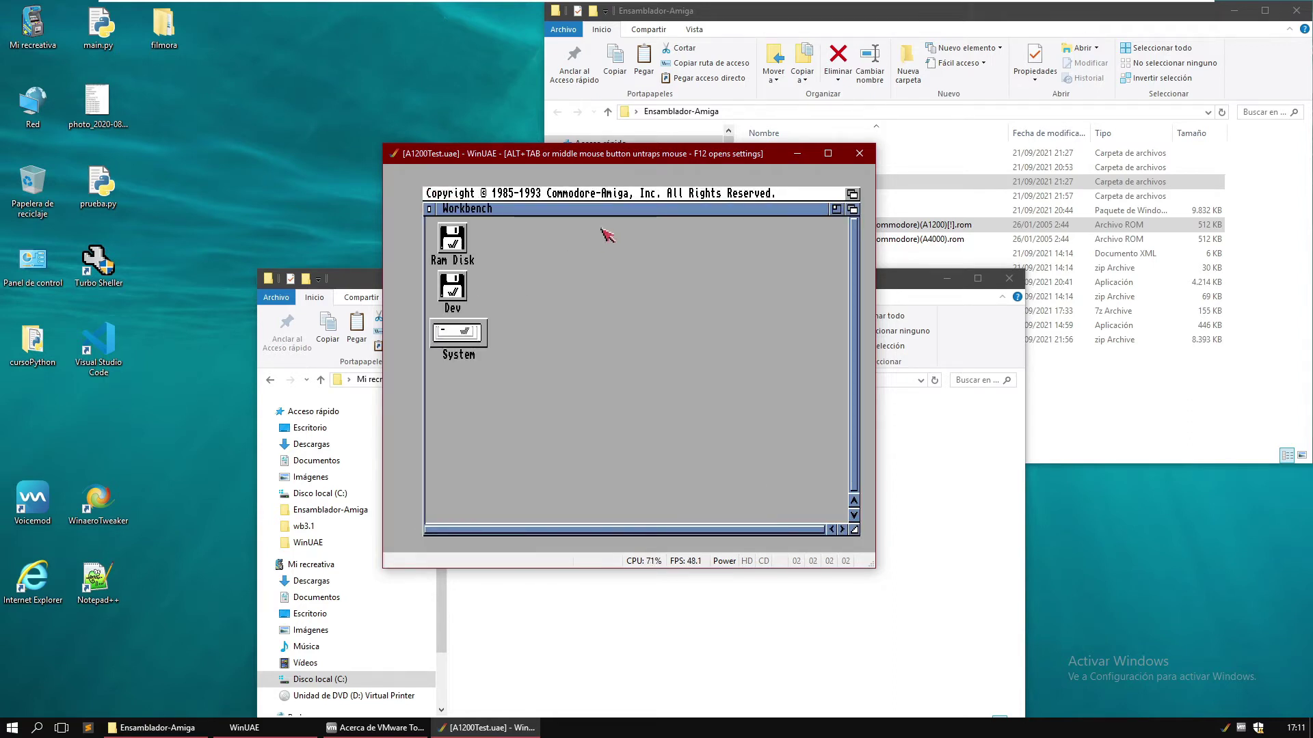
- Quit the running A1200Test emulation from the emulator's settings
key("F12")
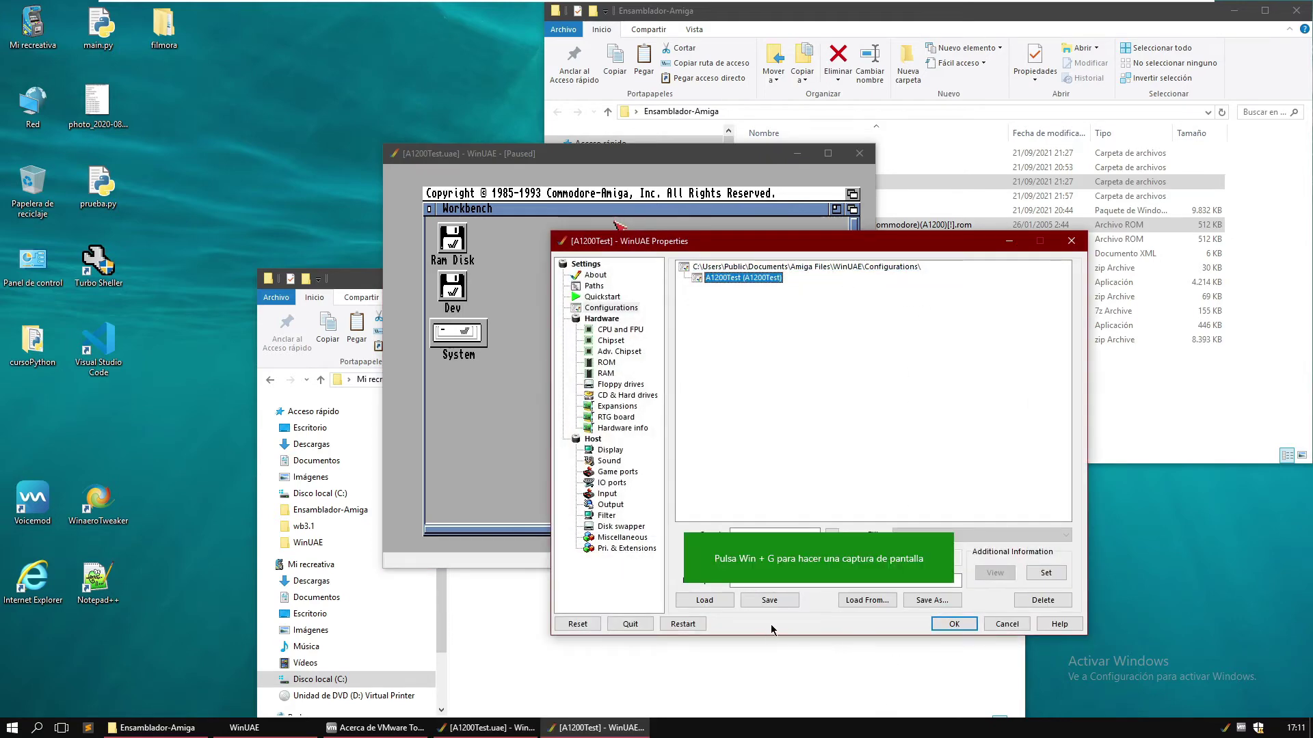
mouse_move(948, 607)
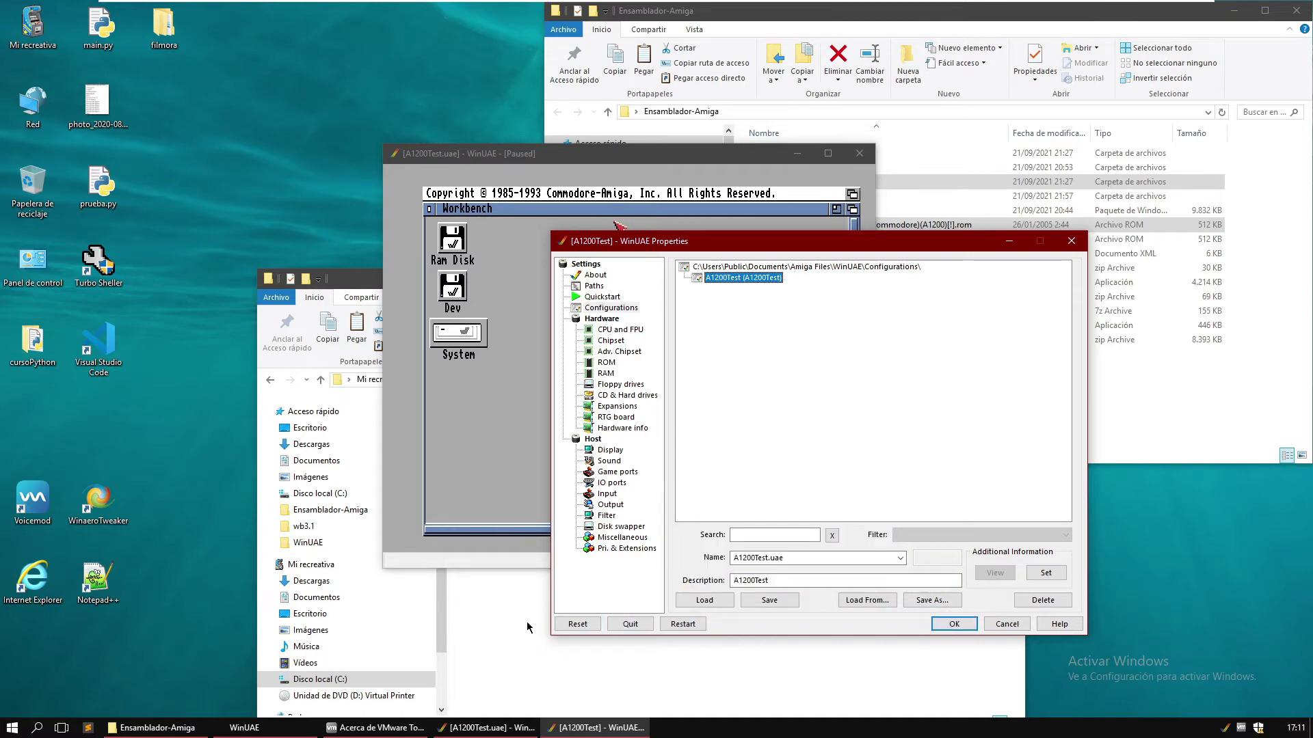
left_click(639, 624)
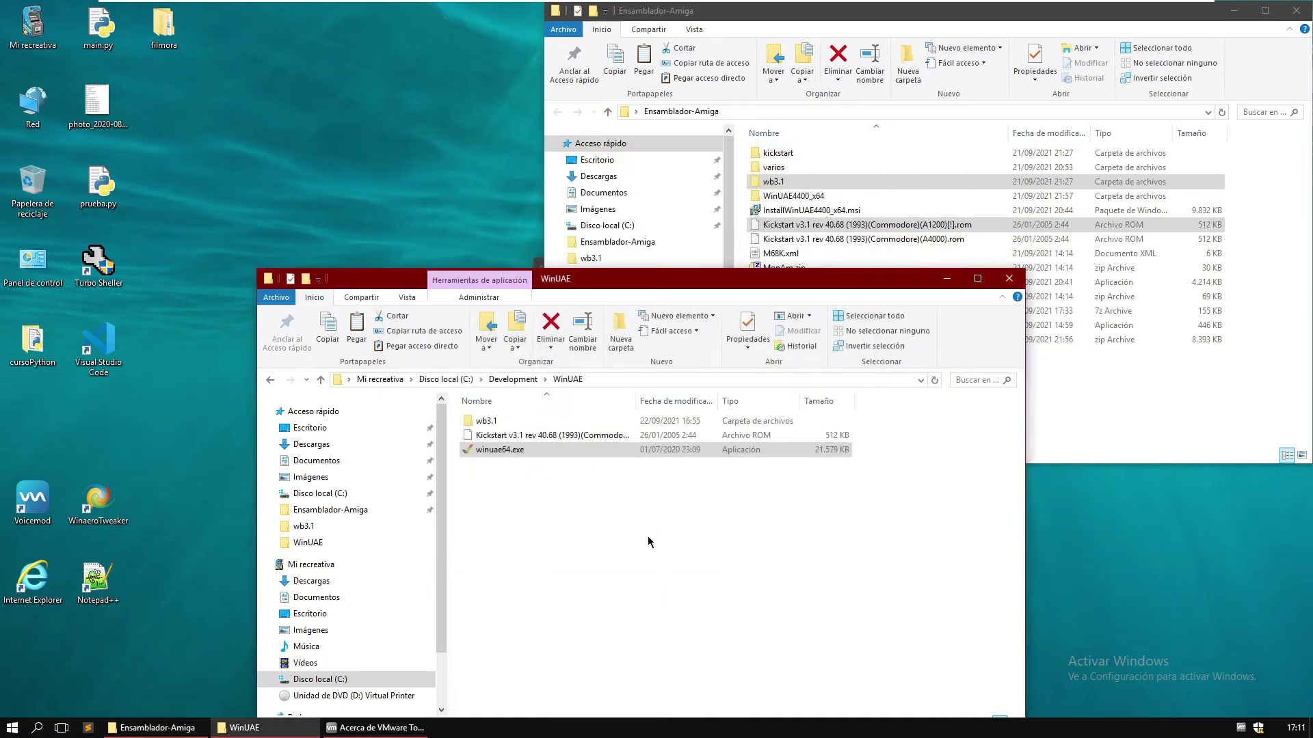
- Browse to the DH0 folder under Development\Machines\A1200Test to examine the installed Workbench files
left_click(519, 381)
double_click(502, 423)
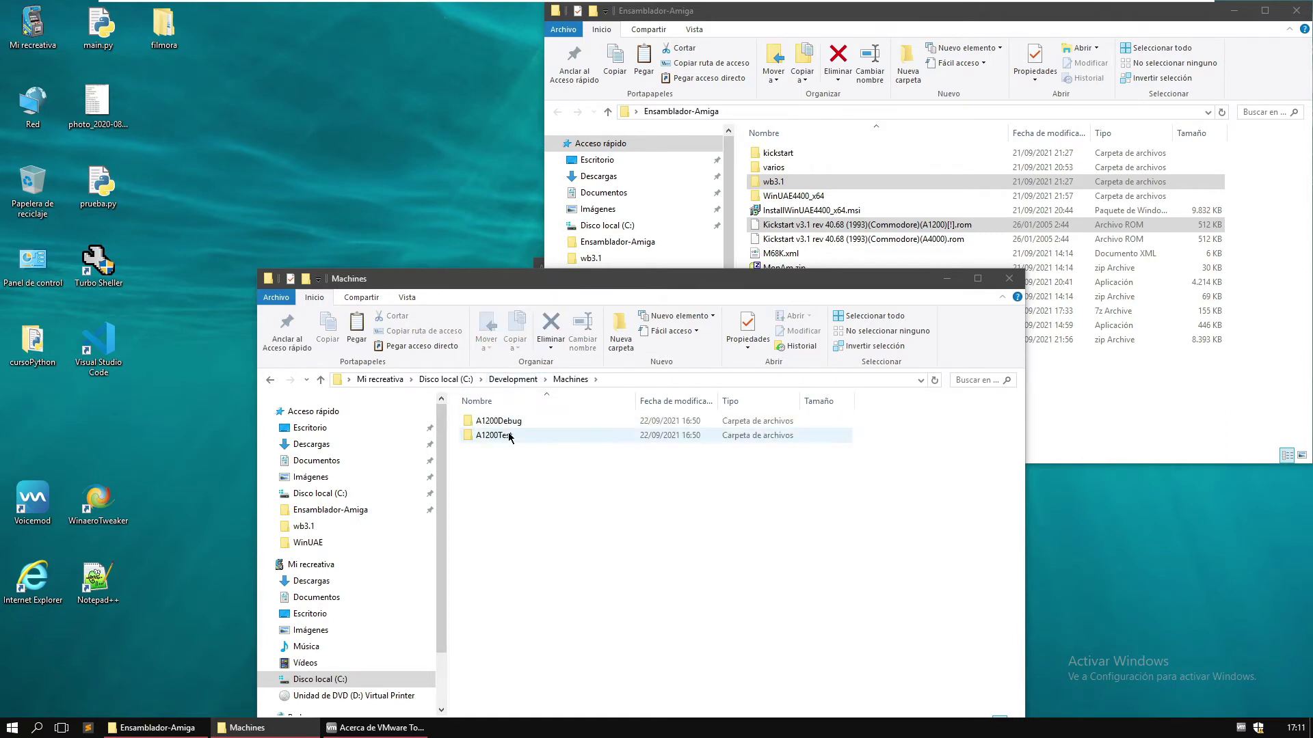
double_click(504, 437)
double_click(506, 423)
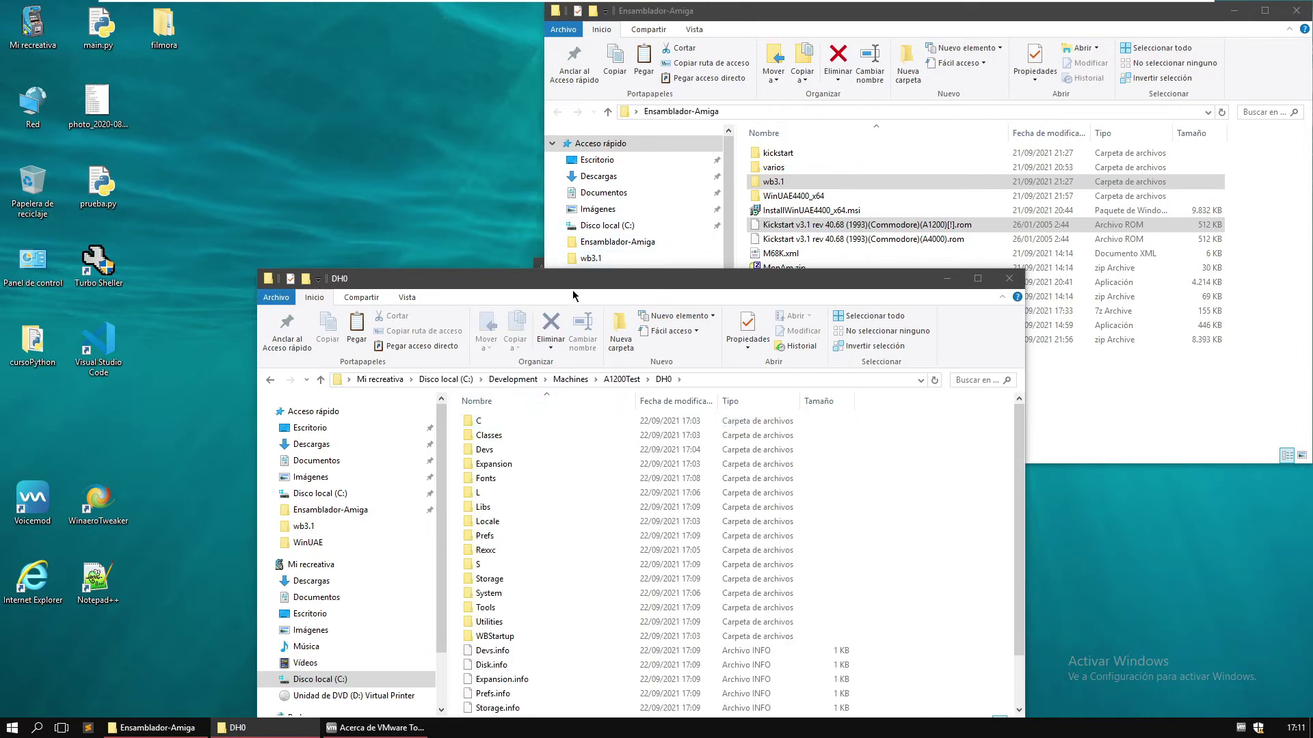
- Copy the DH0 and DH1 folders from A1200Test into the A1200Debug folder under Machines
left_click(622, 380)
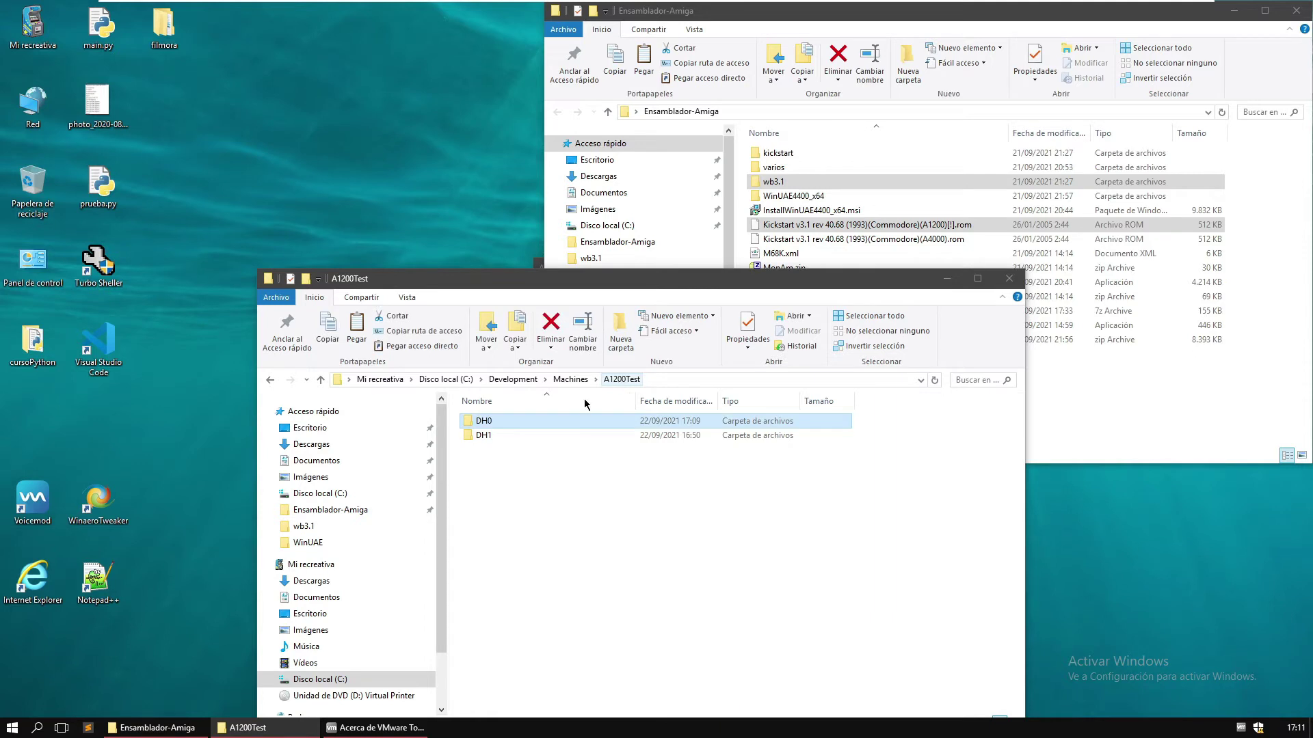
left_click(486, 438, "ctrl")
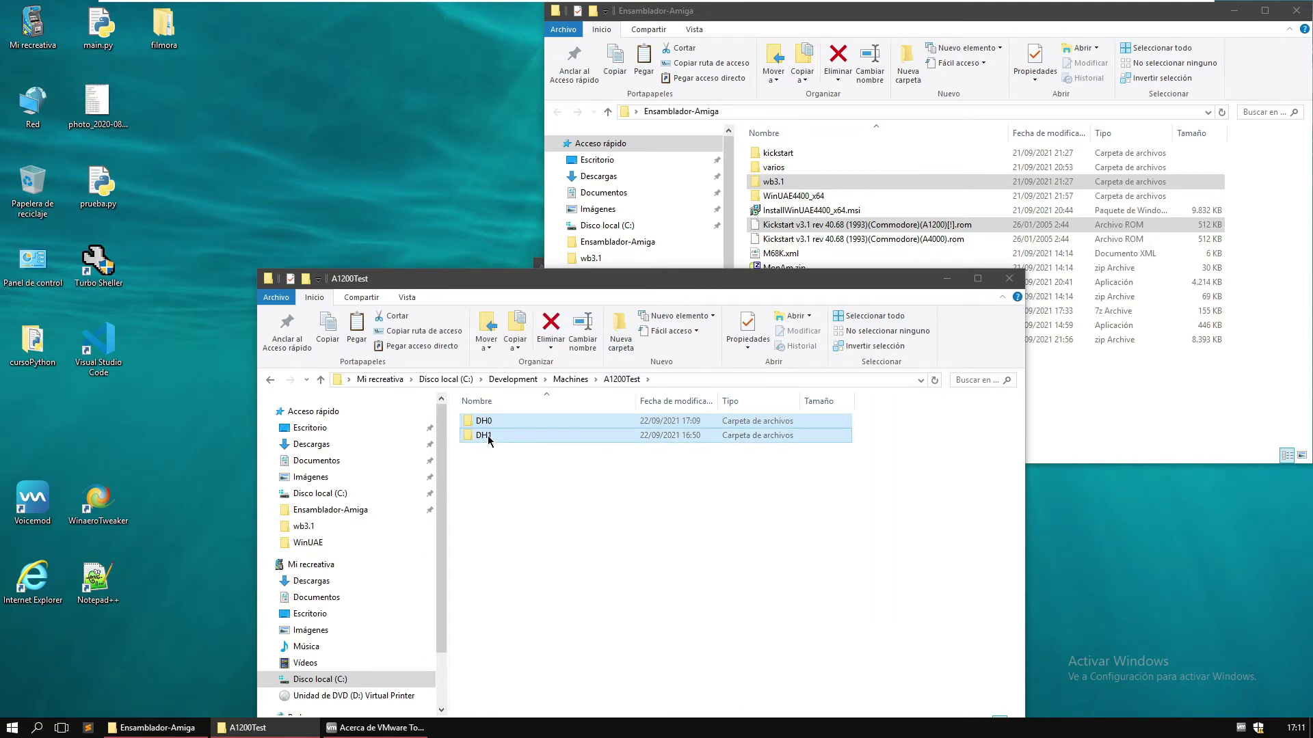
right_click(489, 440)
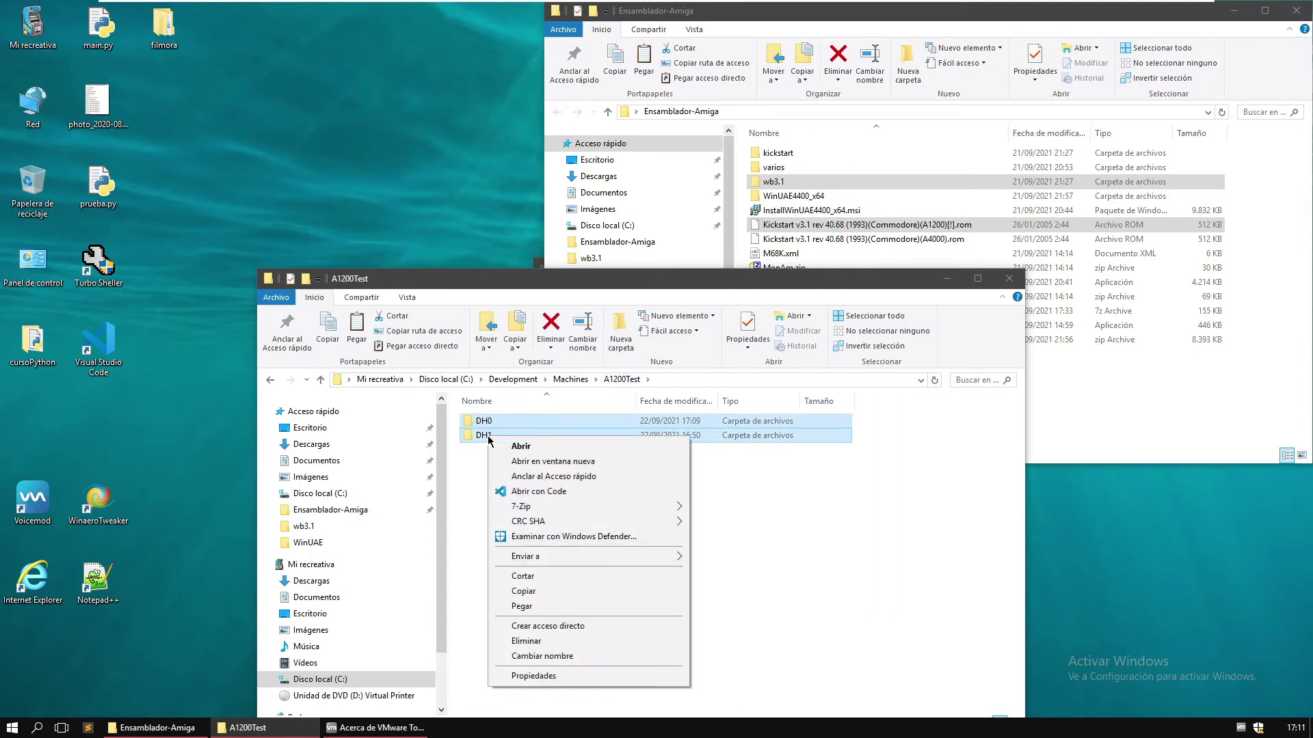
left_click(553, 590)
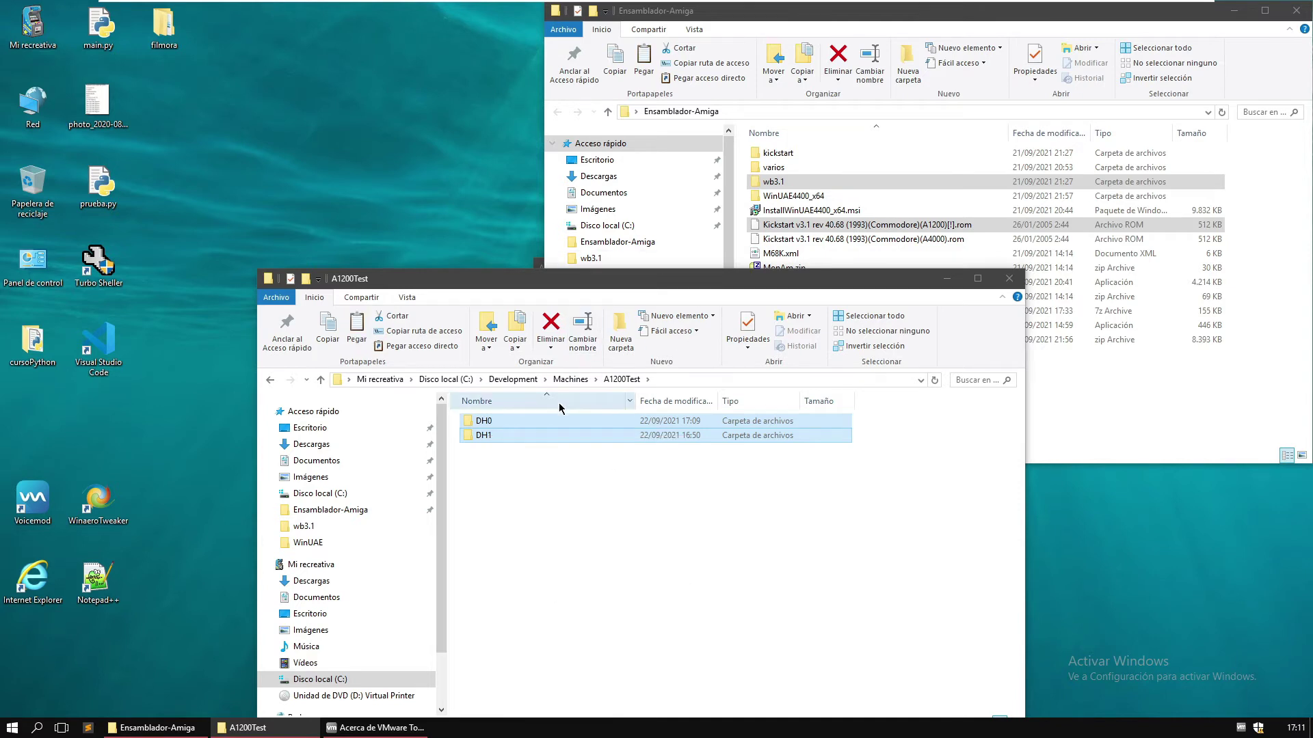
left_click(569, 379)
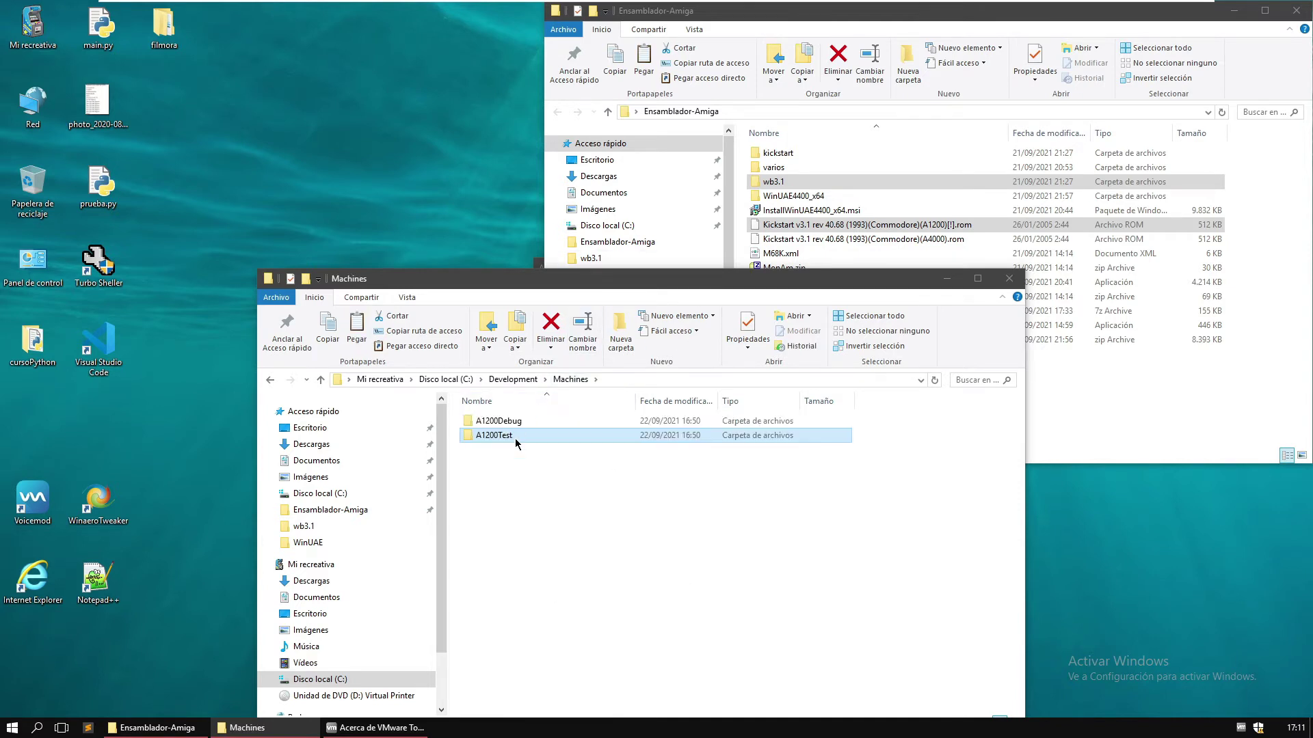
double_click(525, 422)
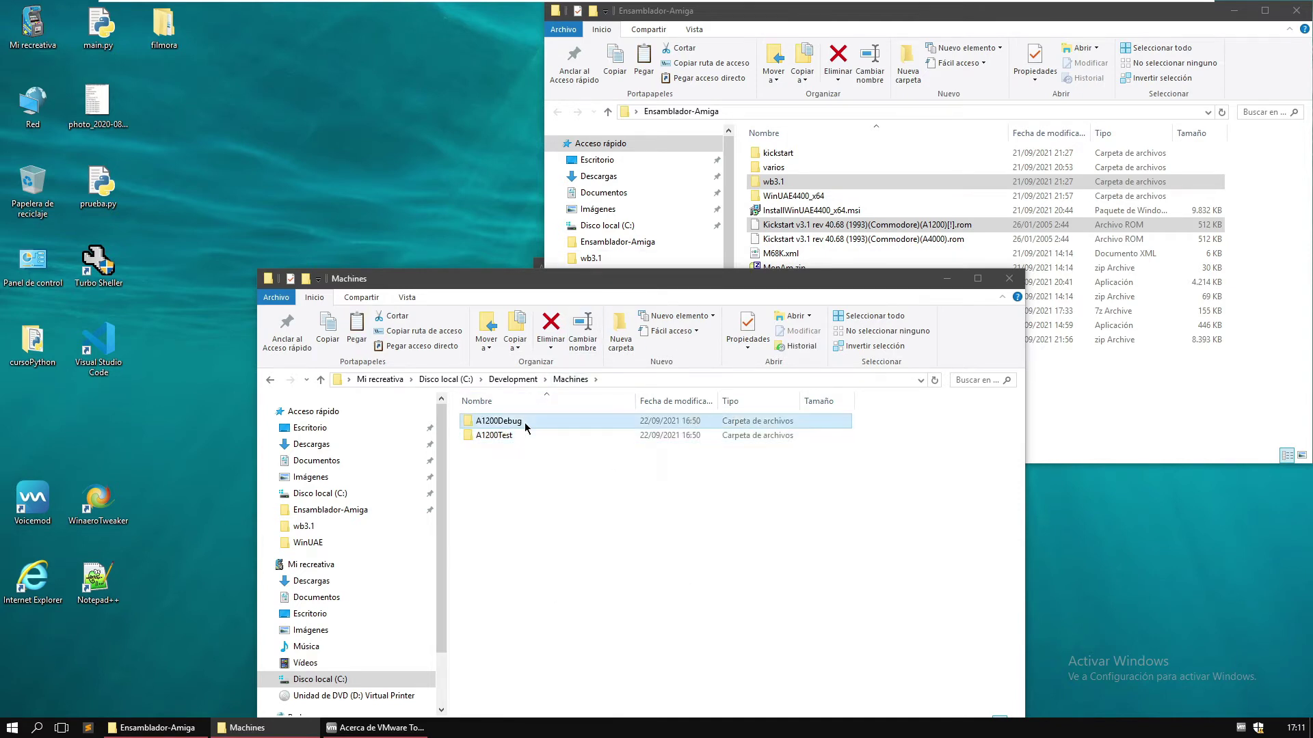
right_click(547, 502)
left_click(616, 596)
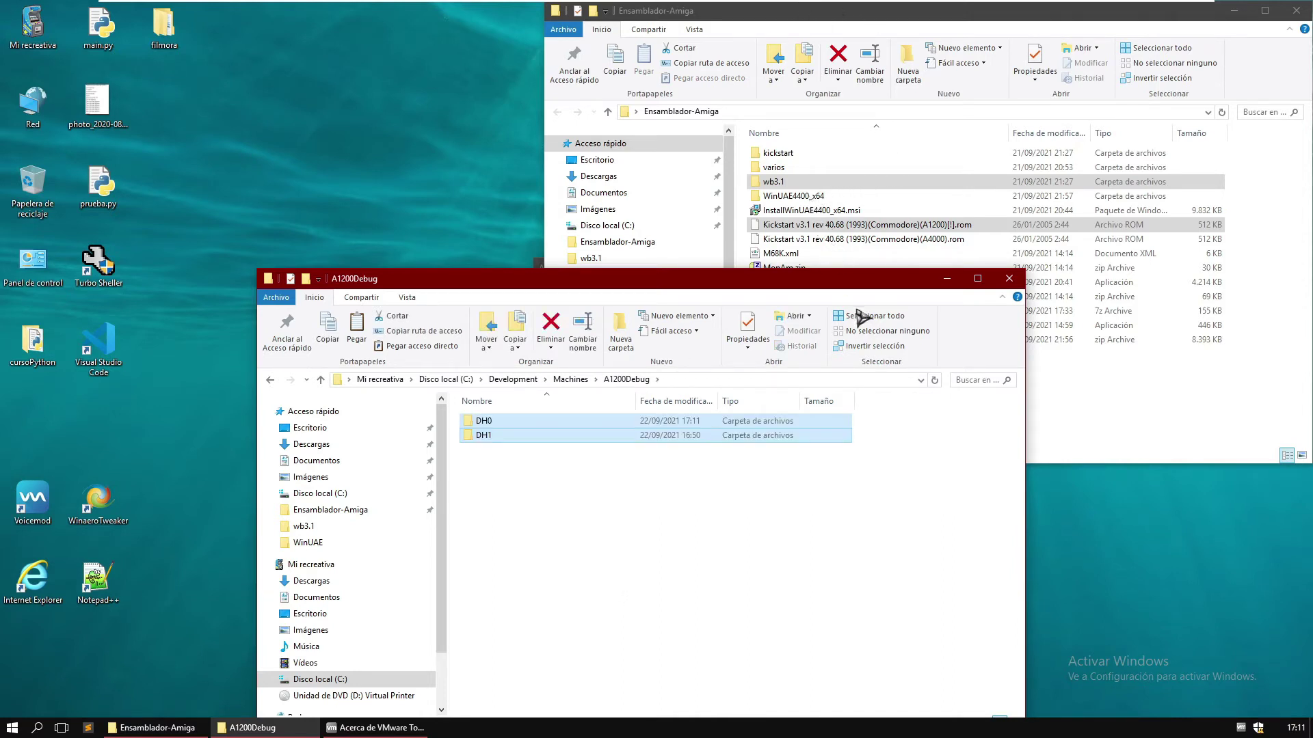
- Open the DH1 folder of A1200Debug and check the contents of the varios folder in Ensamblador-Amiga
left_click(514, 436)
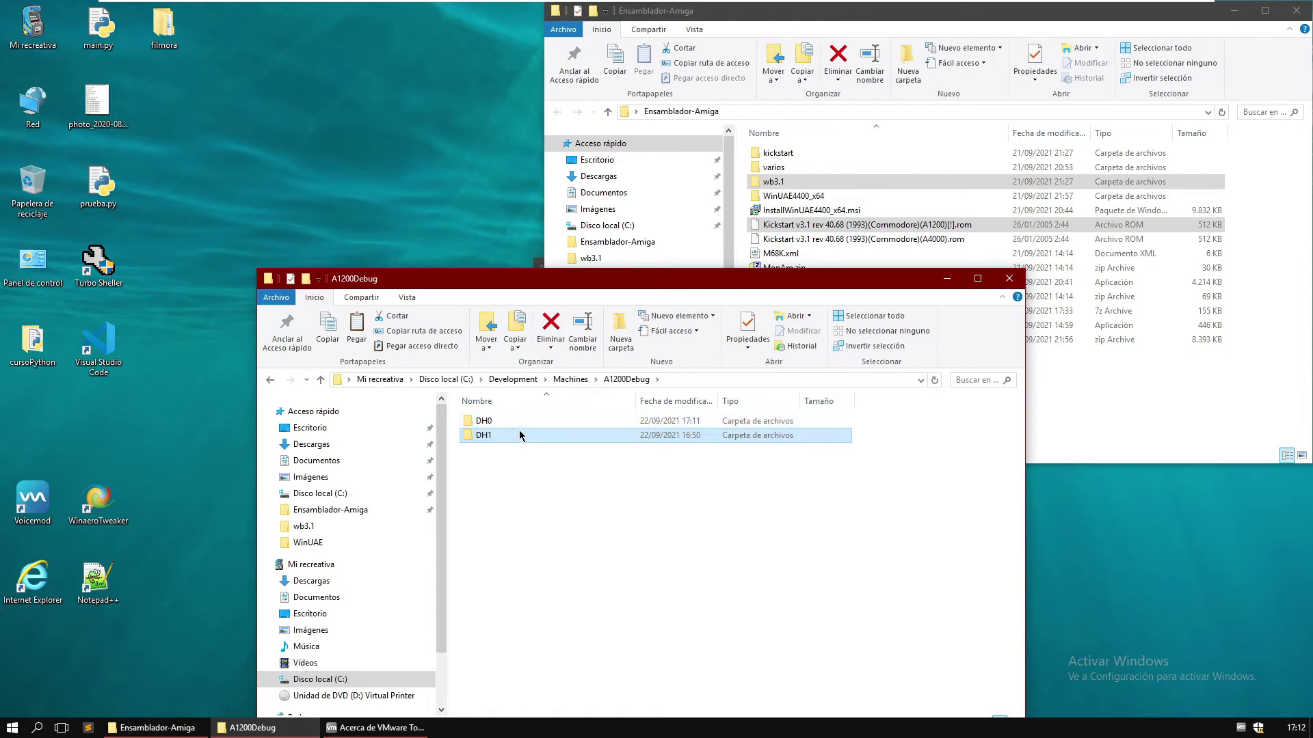
double_click(519, 436)
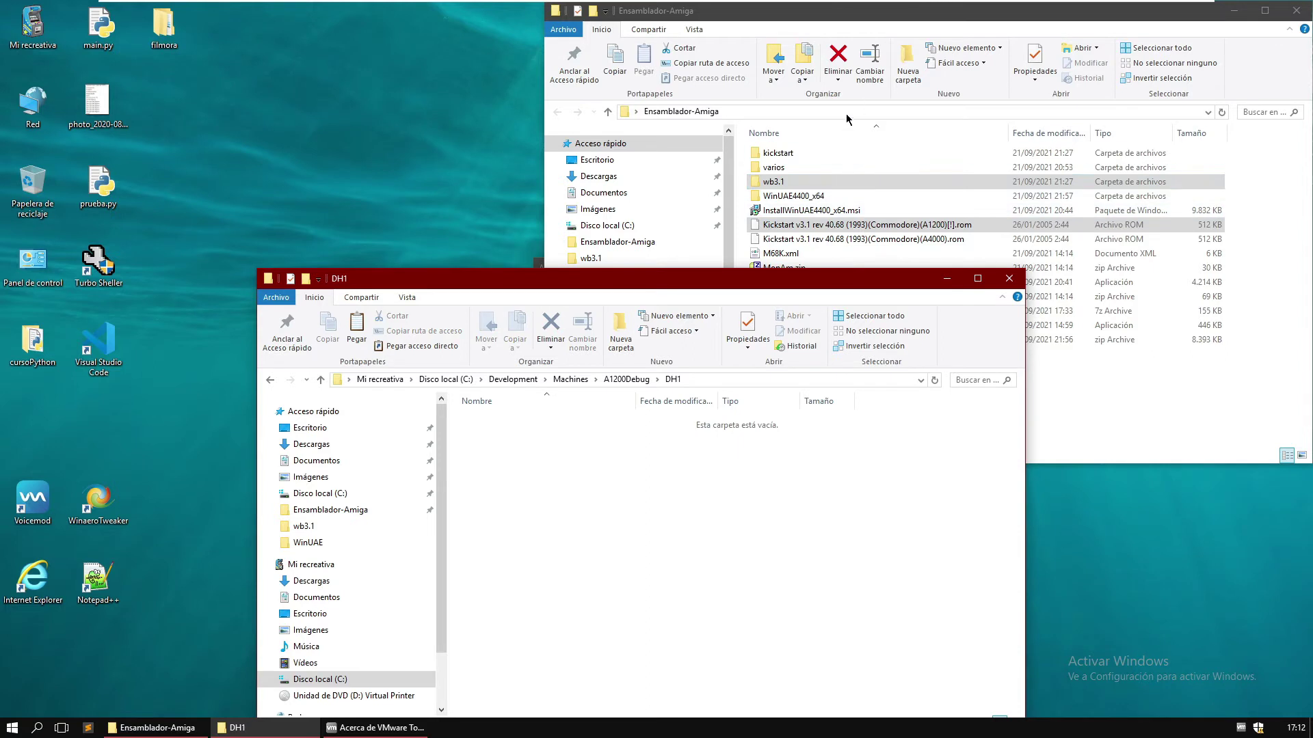
left_click(795, 169)
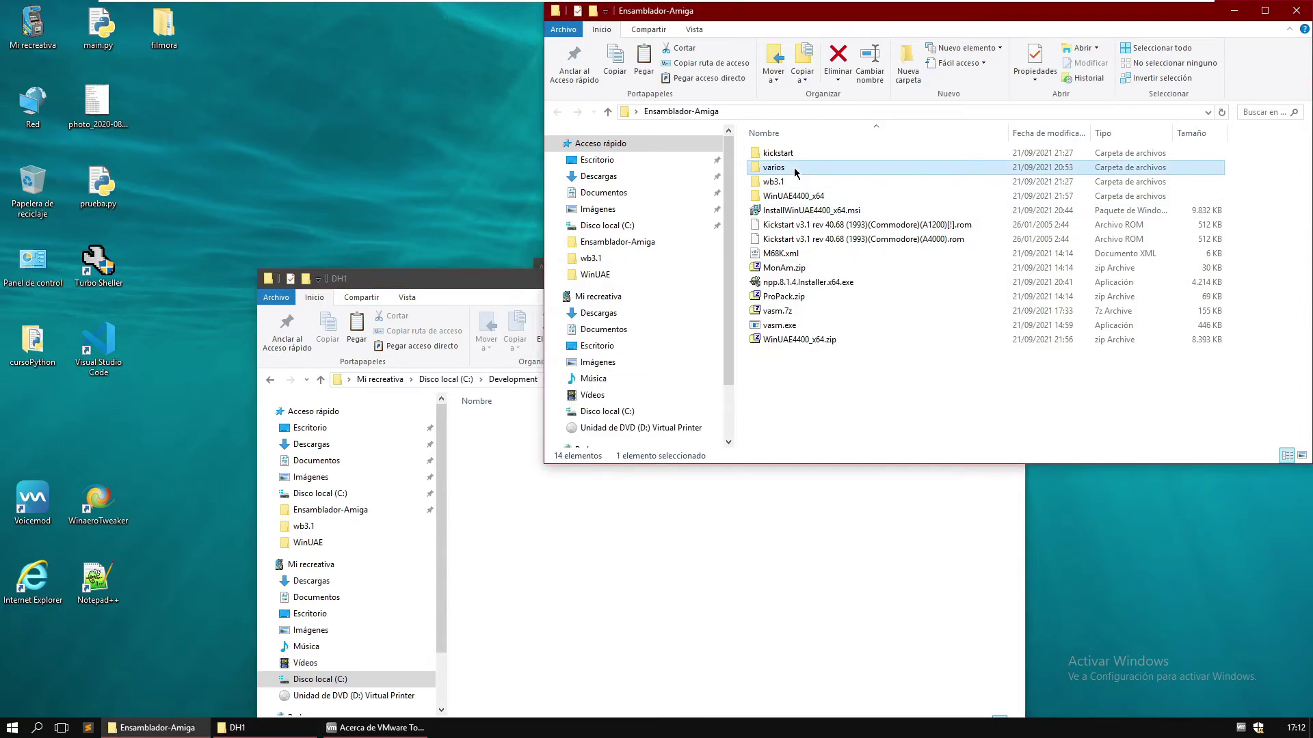
double_click(795, 170)
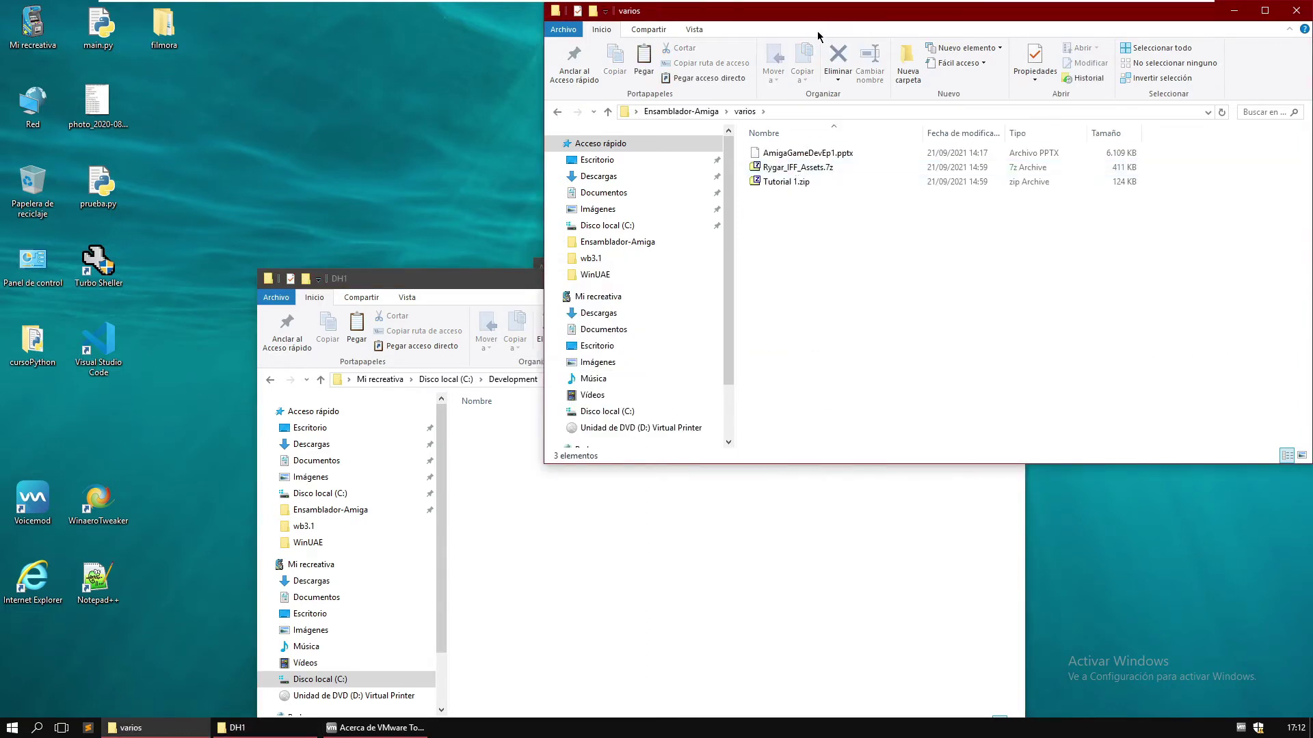
left_click(711, 111)
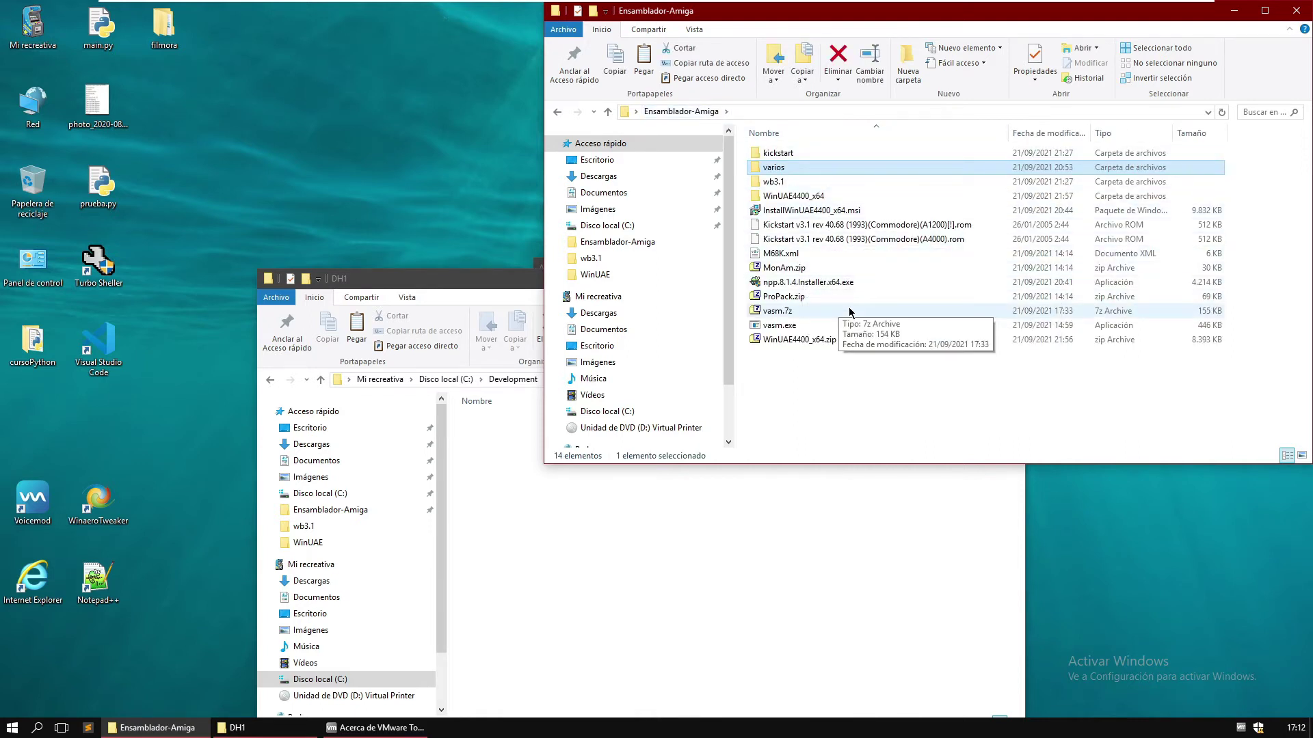
- Extract MonAm.zip with 7-Zip into its own MonAm folder inside Ensamblador-Amiga
left_click(804, 267)
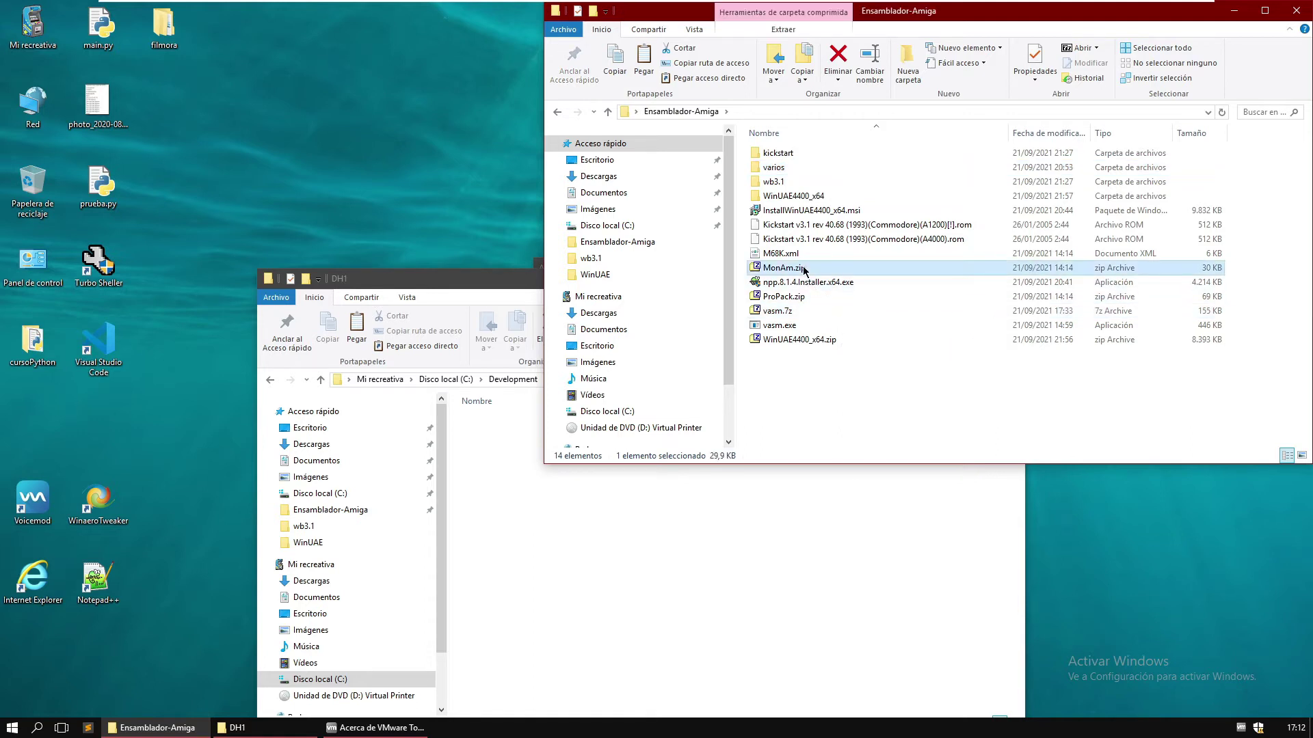
right_click(805, 270)
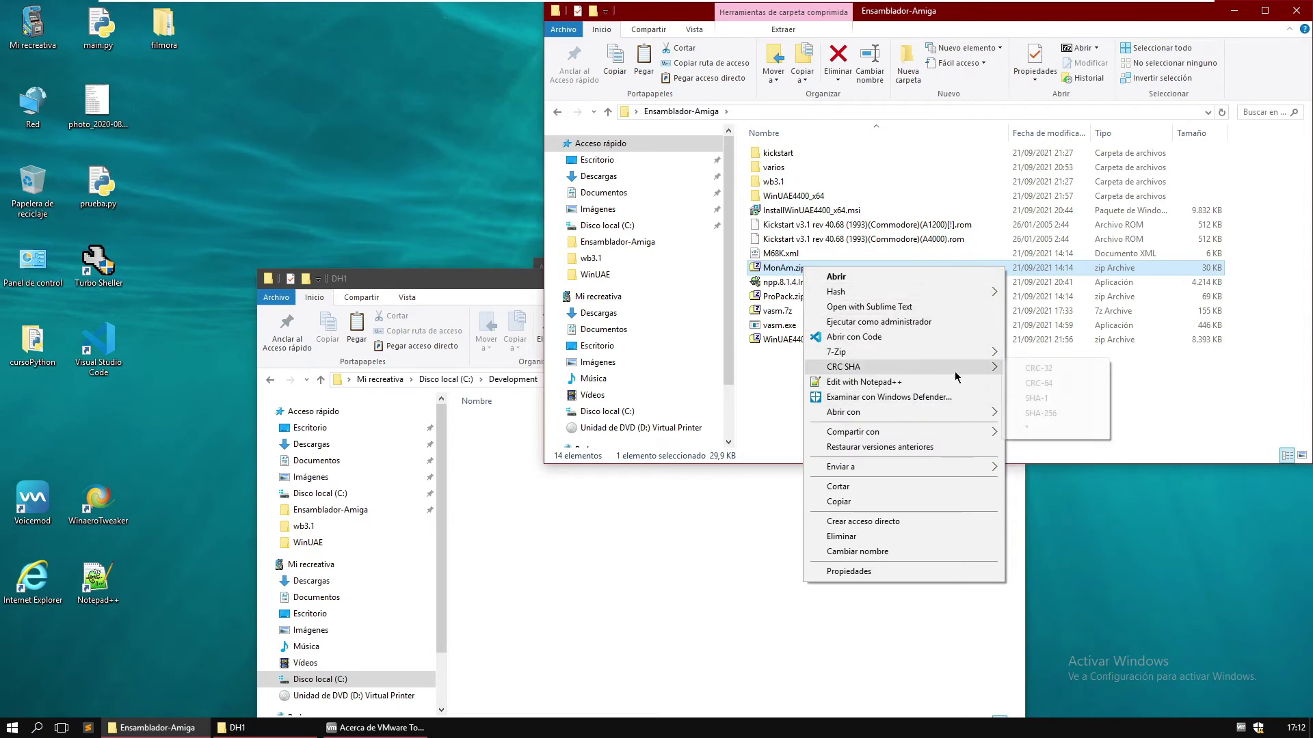
mouse_move(964, 432)
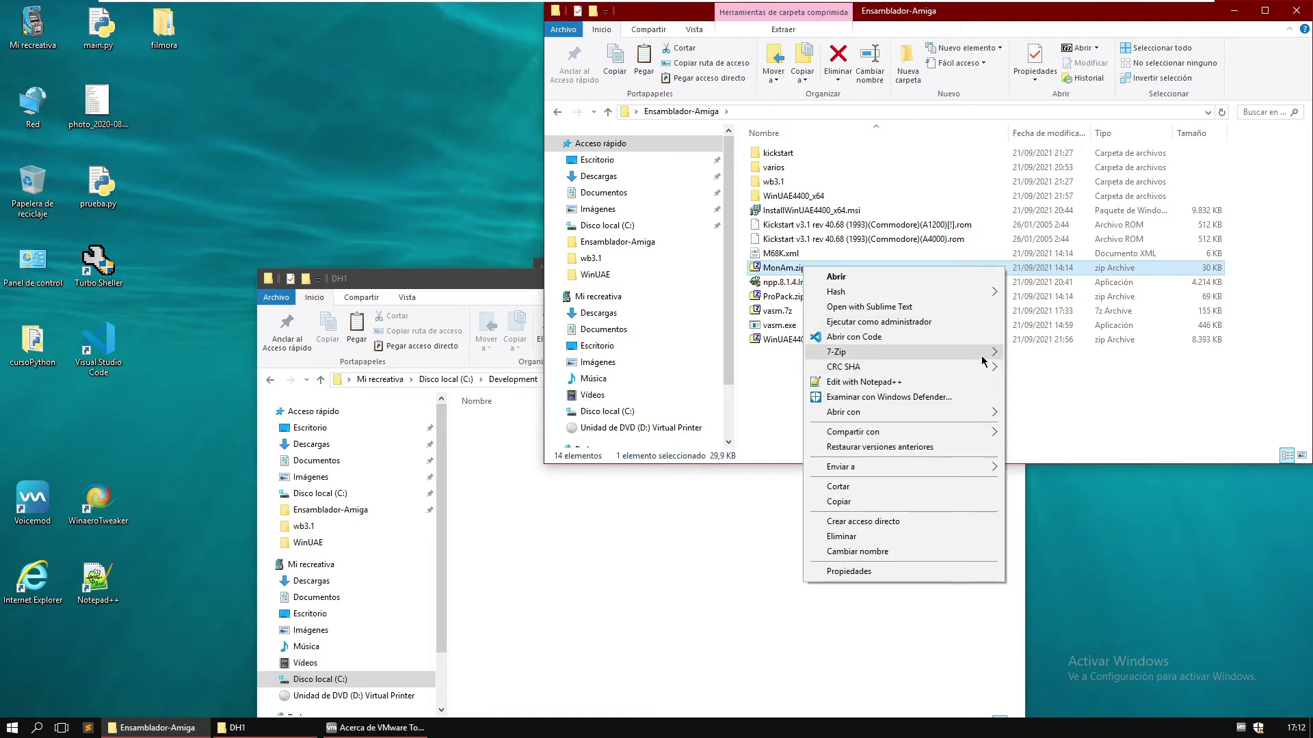
mouse_move(991, 351)
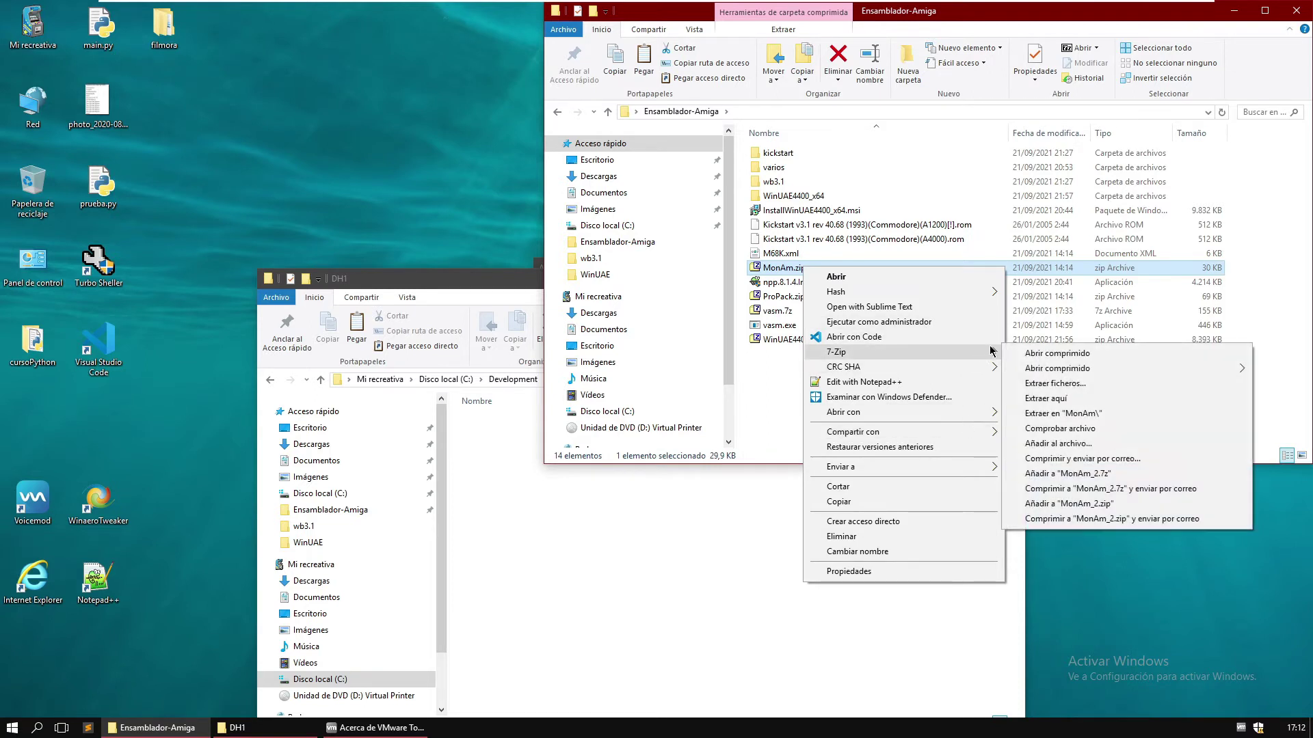
left_click(1084, 413)
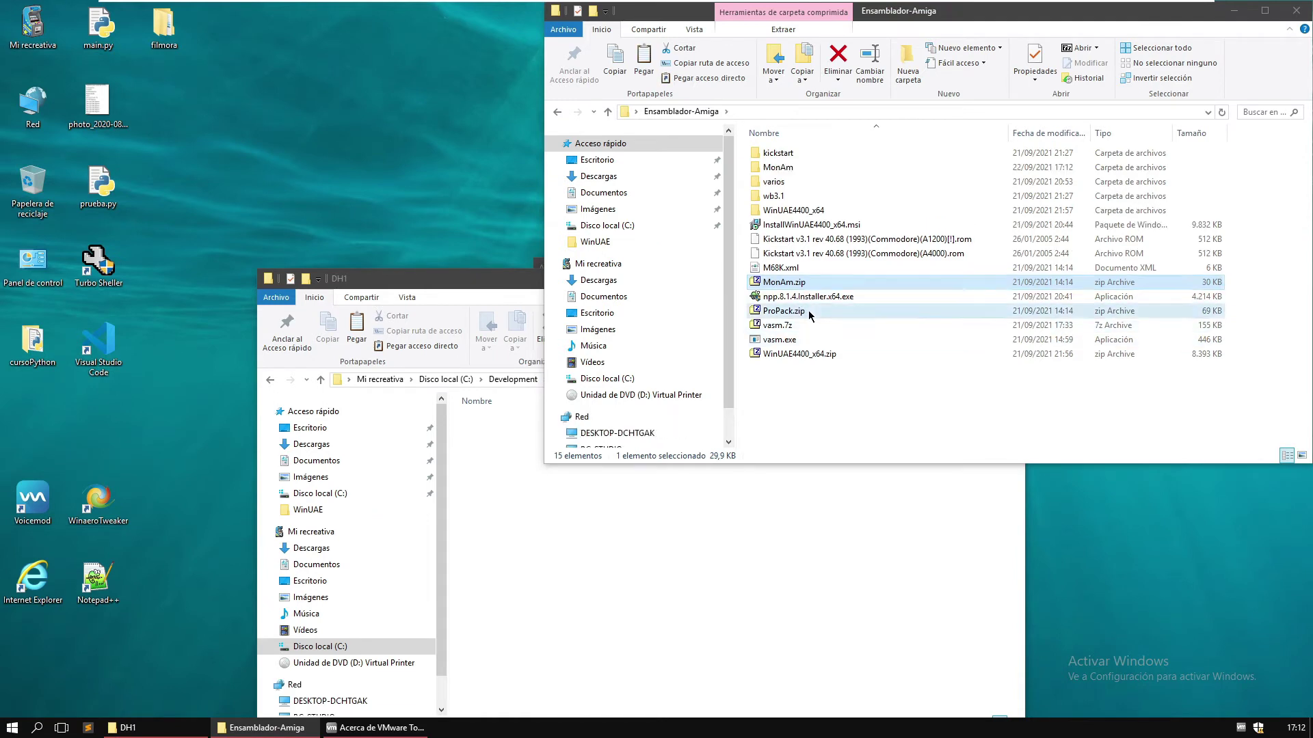
- Extract ProPack.zip with 7-Zip into its own ProPack folder inside Ensamblador-Amiga
left_click(809, 312)
right_click(810, 315)
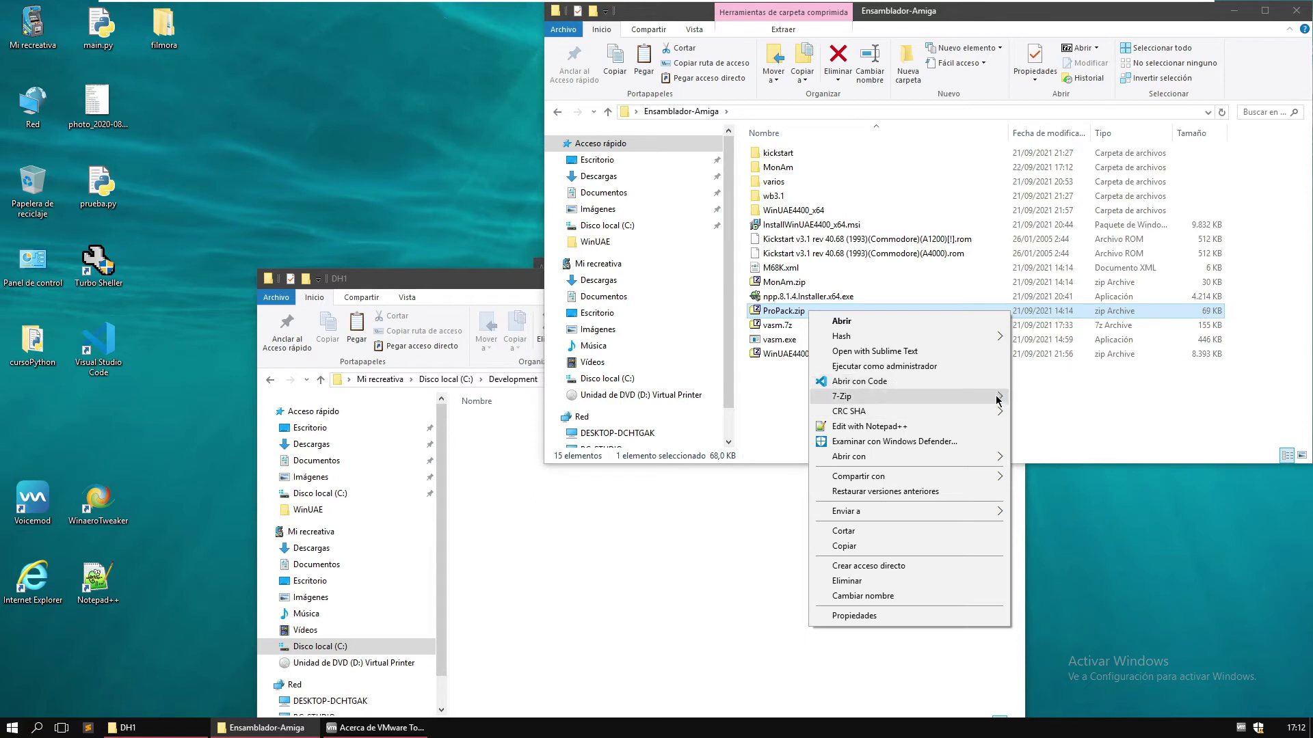
mouse_move(998, 399)
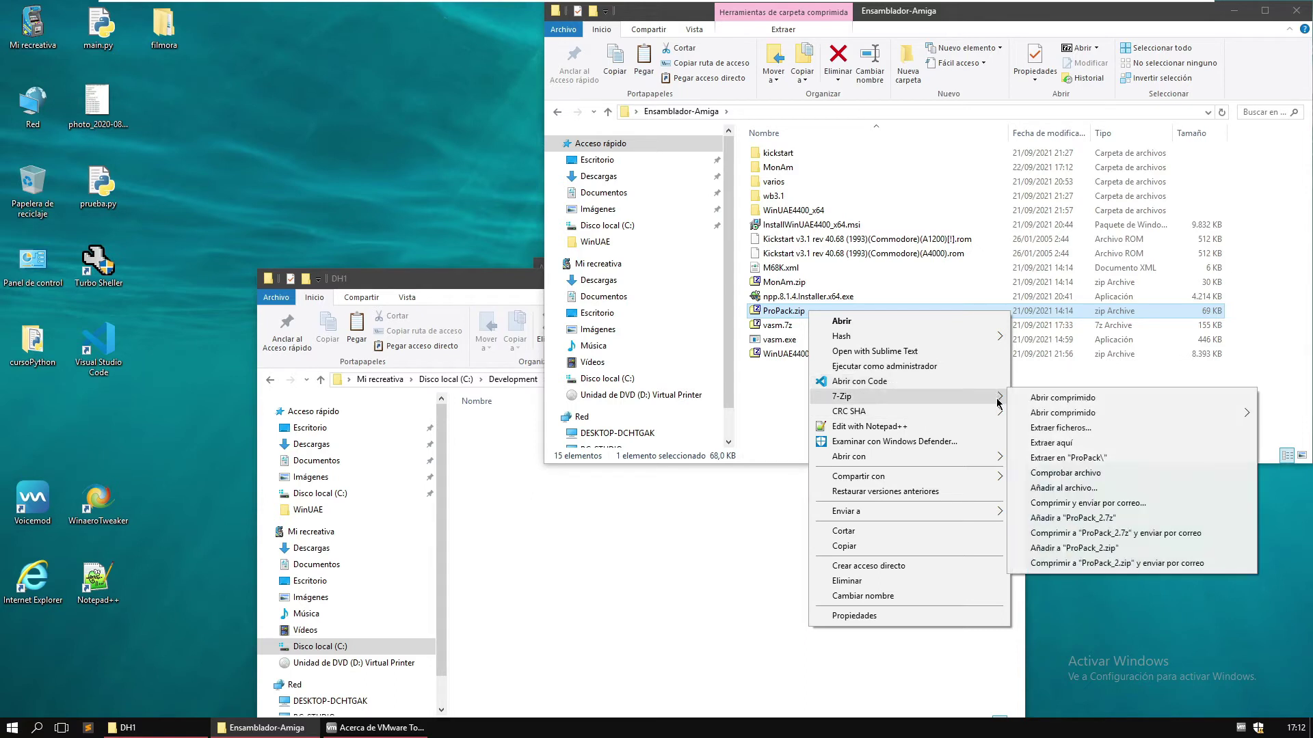
left_click(1078, 459)
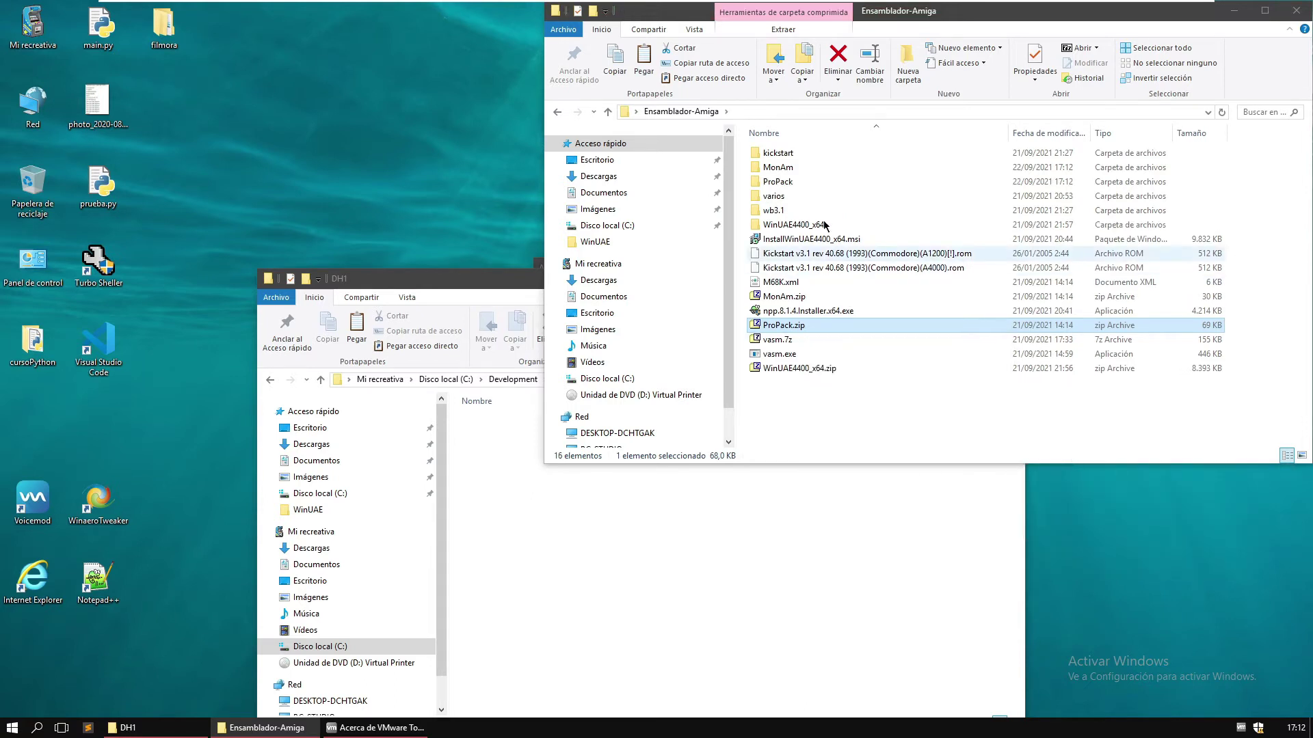
- Move the extracted MonAm and ProPack folders from Ensamblador-Amiga into the DH1 folder of A1200Debug
left_click(799, 166)
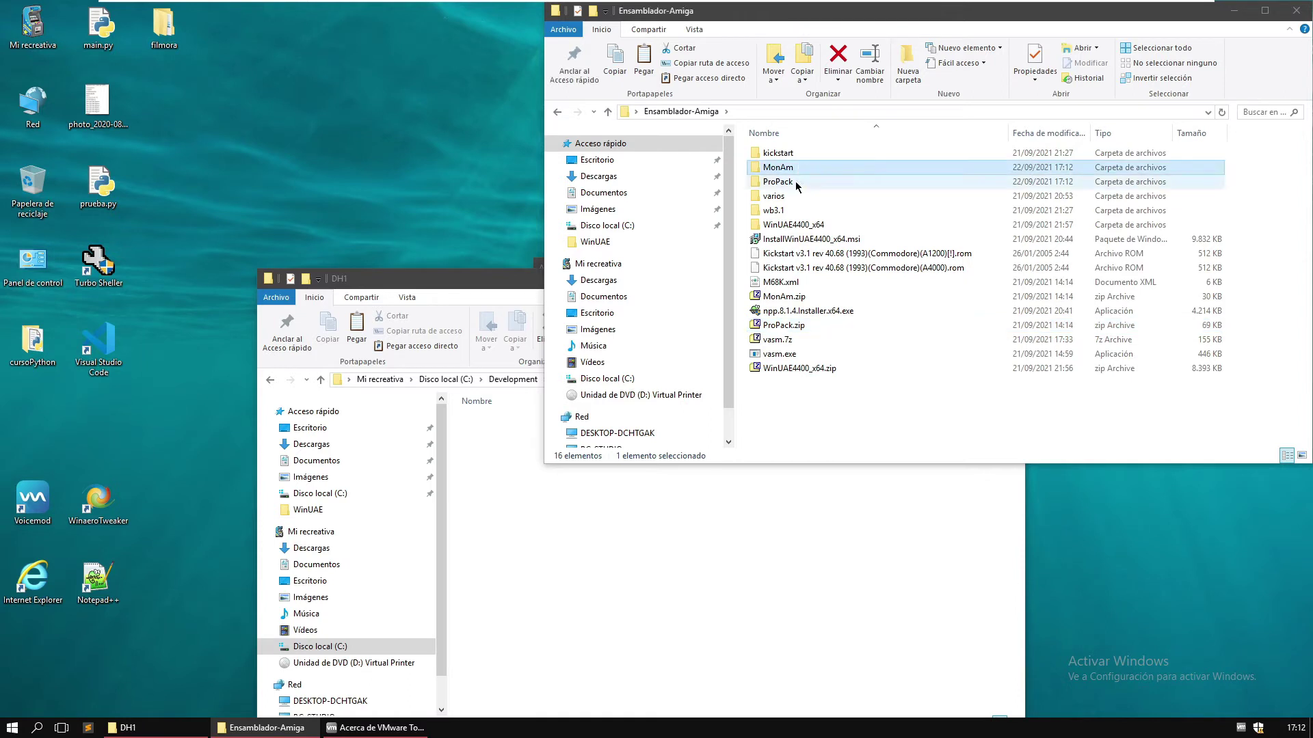
left_click(795, 183, "ctrl")
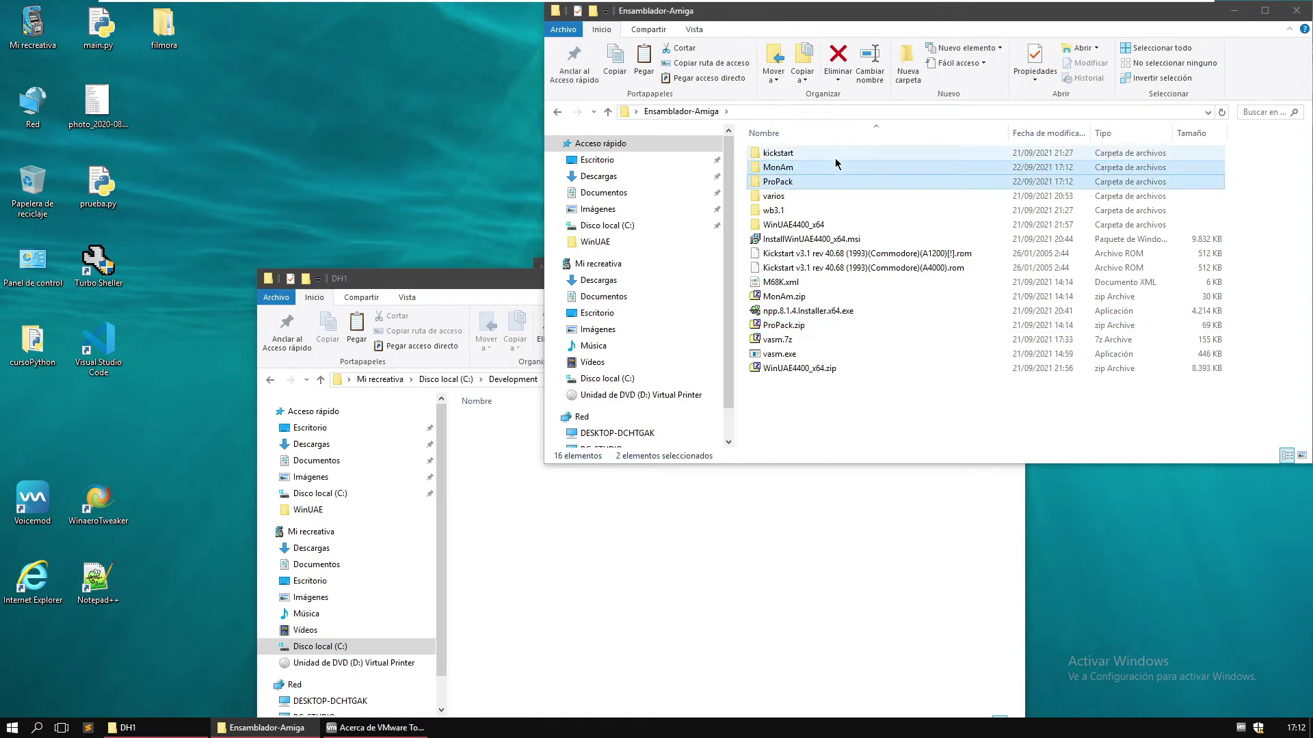
left_click_drag(839, 168, 576, 603)
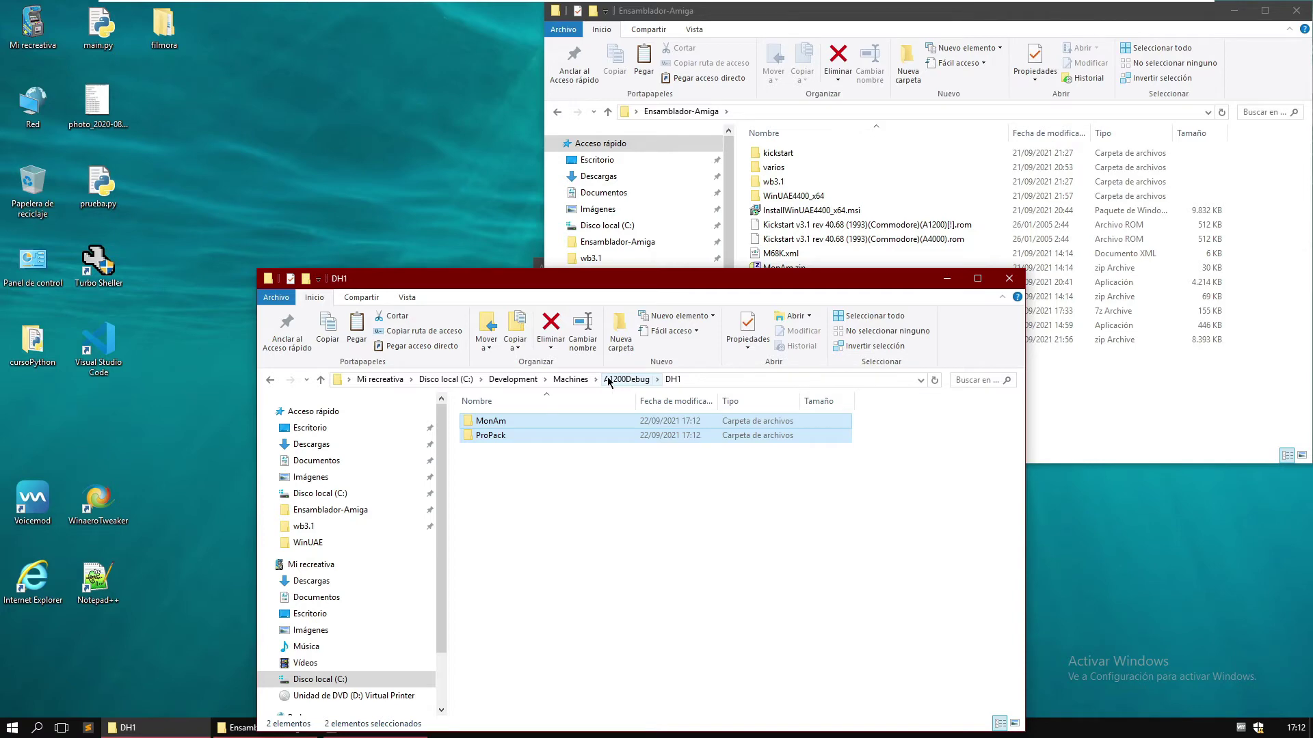
- Open the Startup-Sequence file from Machines\A1200Test\DH0\S in Notepad++ for editing
left_click(571, 379)
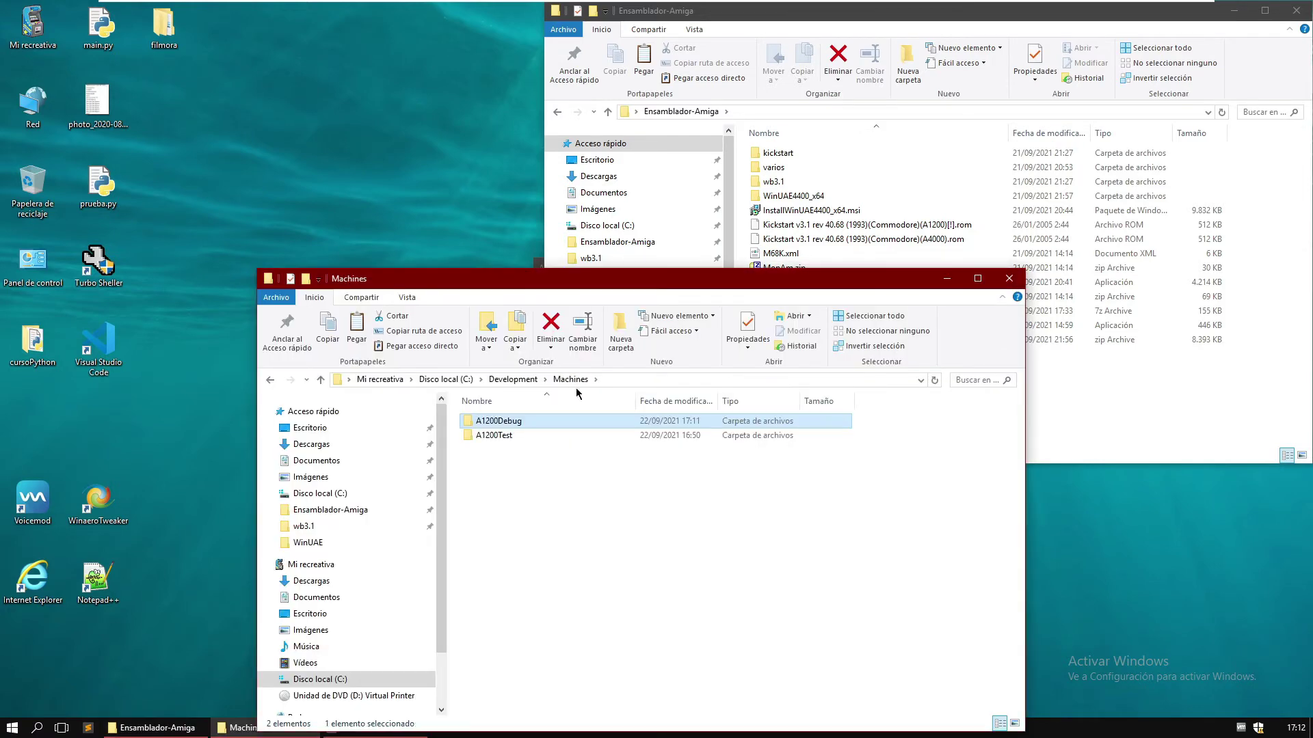
double_click(517, 436)
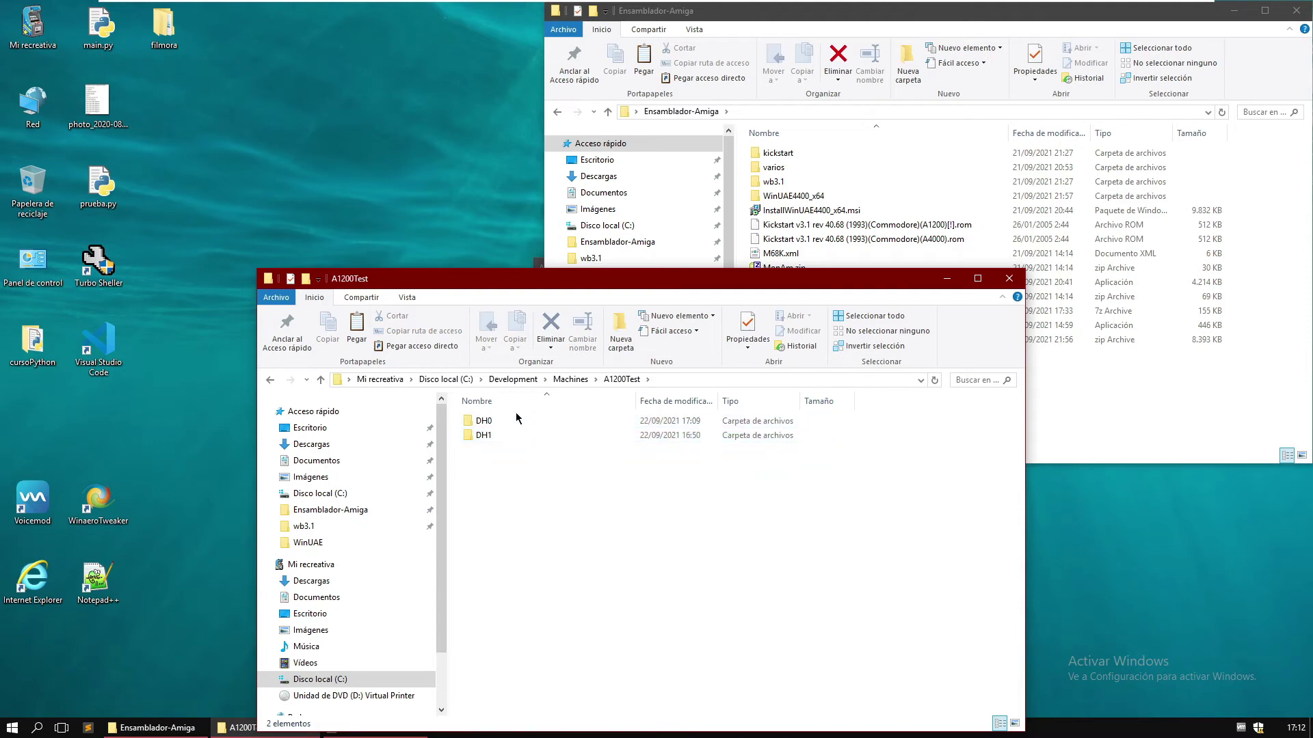
double_click(483, 420)
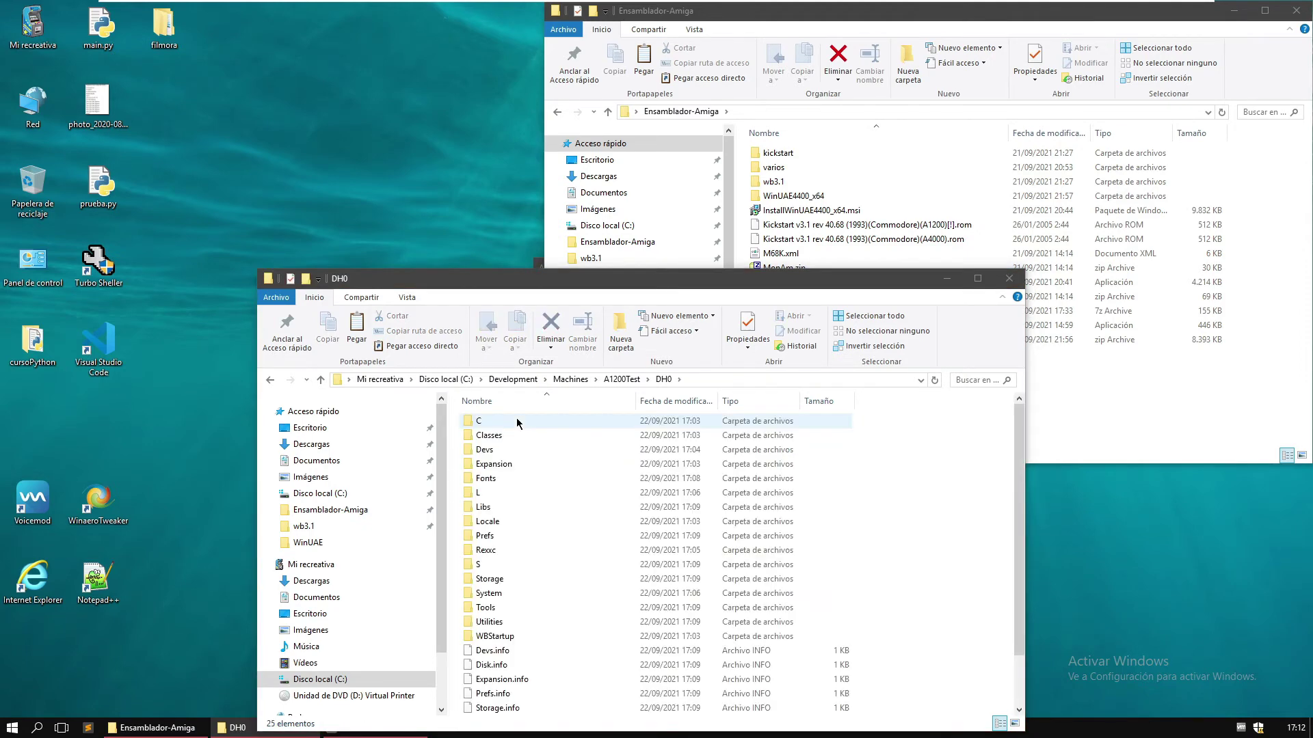
double_click(514, 562)
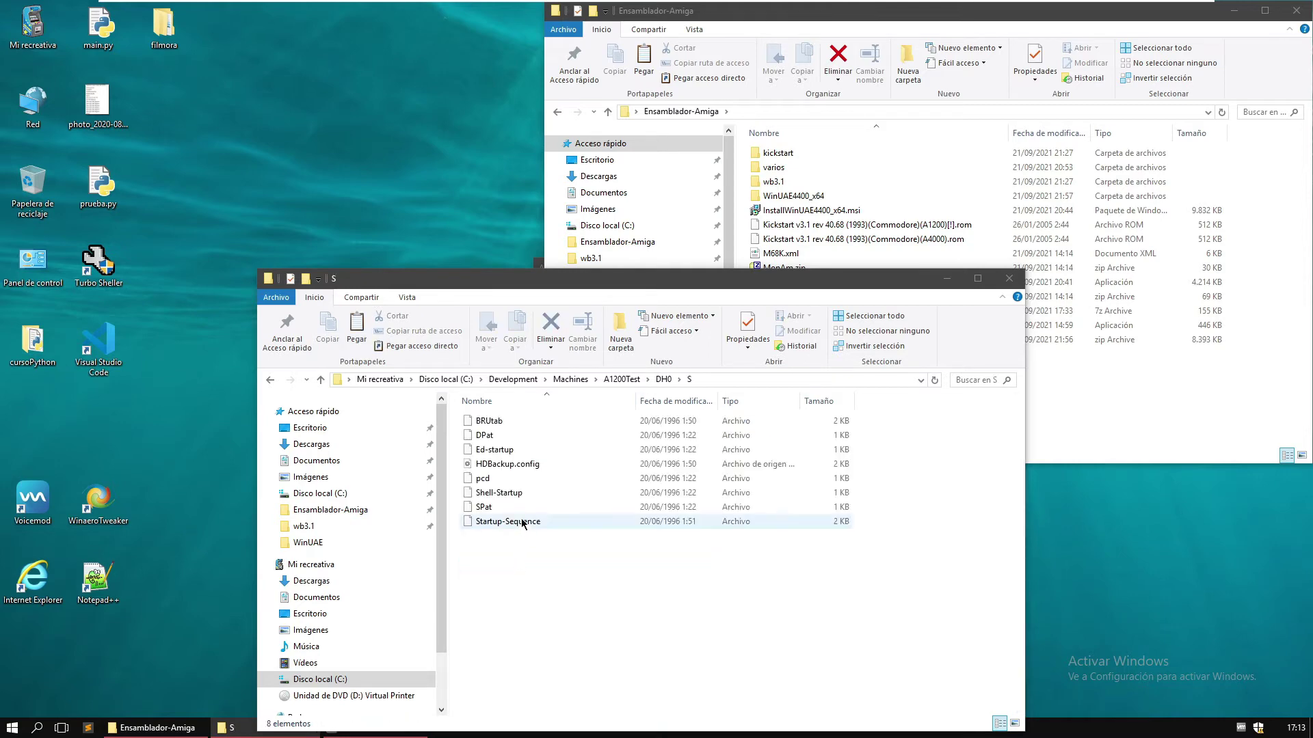
left_click(523, 524)
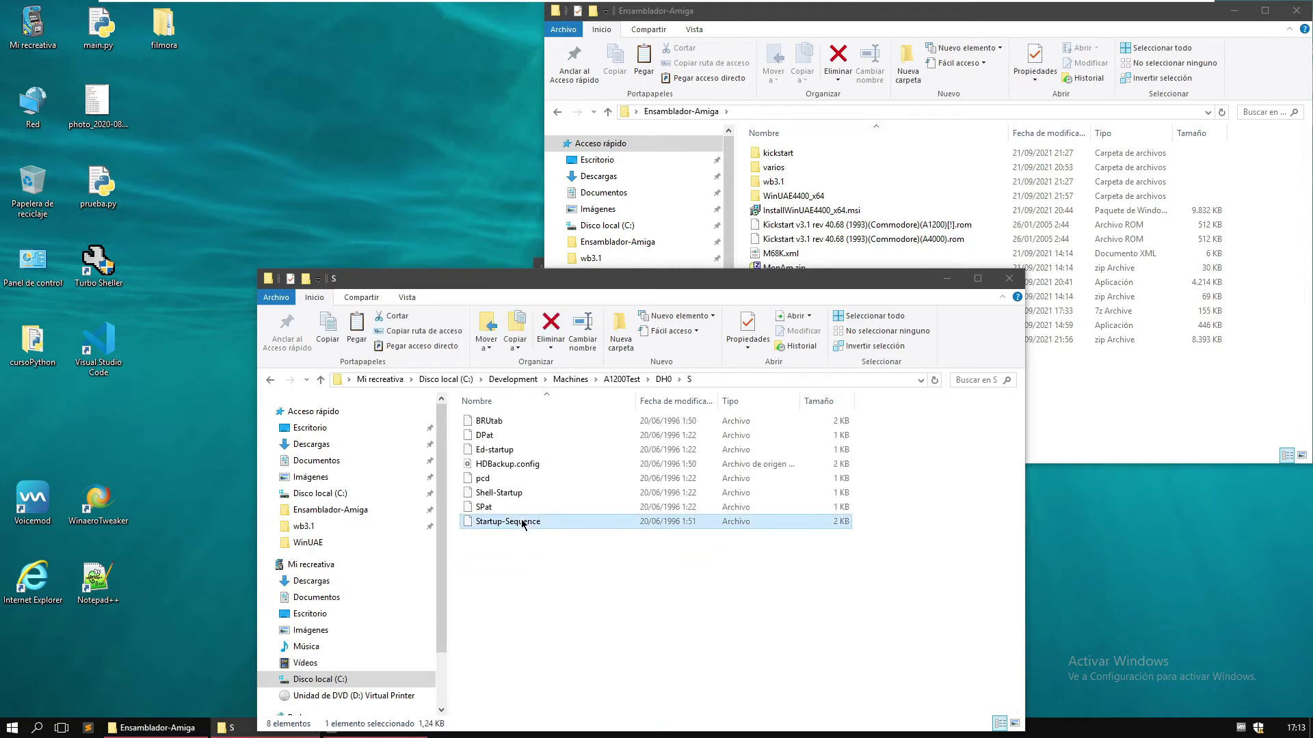
right_click(523, 524)
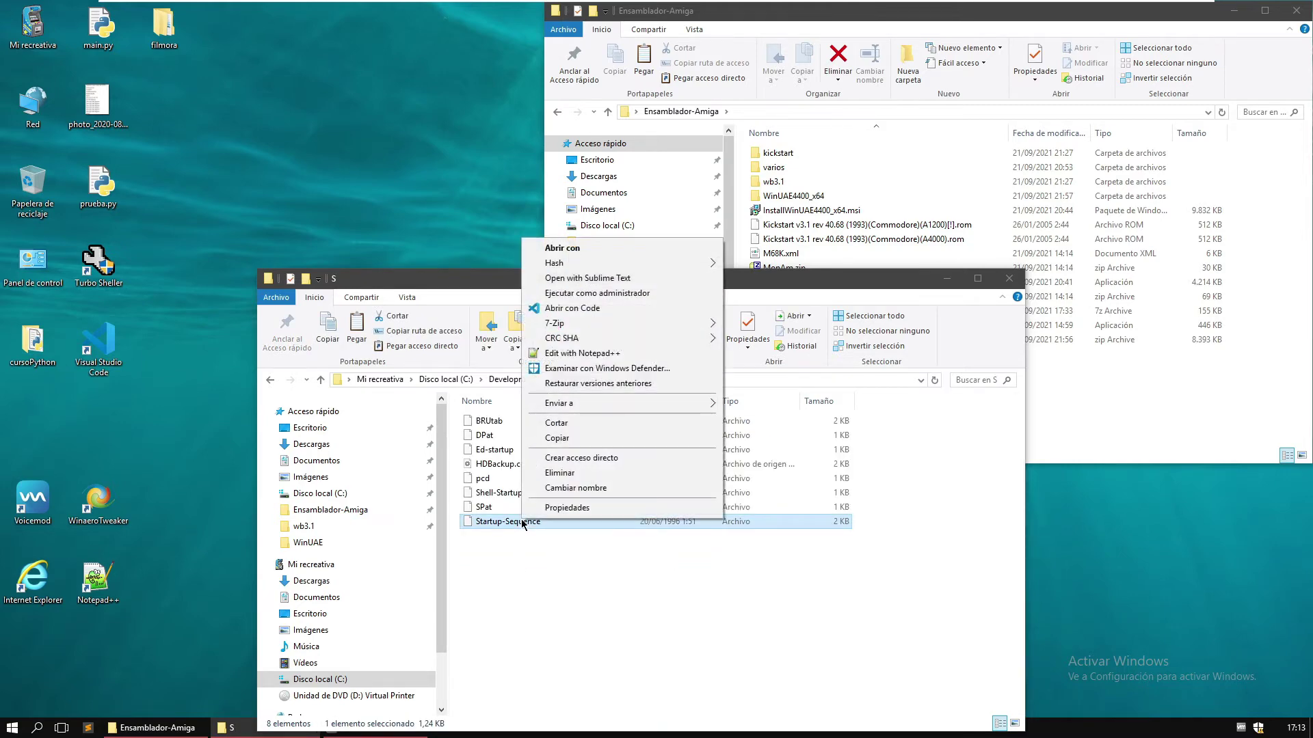
left_click(585, 353)
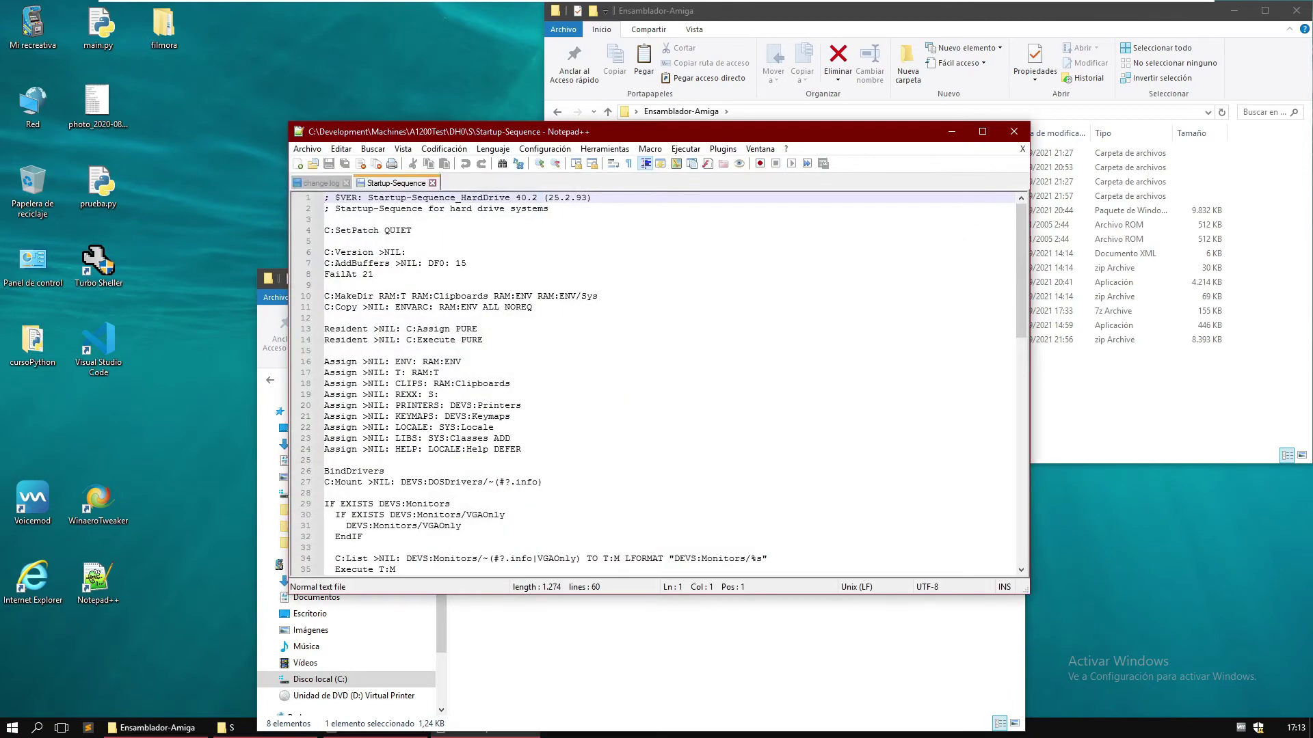
- Insert a separate empty line between Resident Assign REMOVE and C:LoadWB in A1200Test's Startup-Sequence
scroll(675, 385, "down", 20)
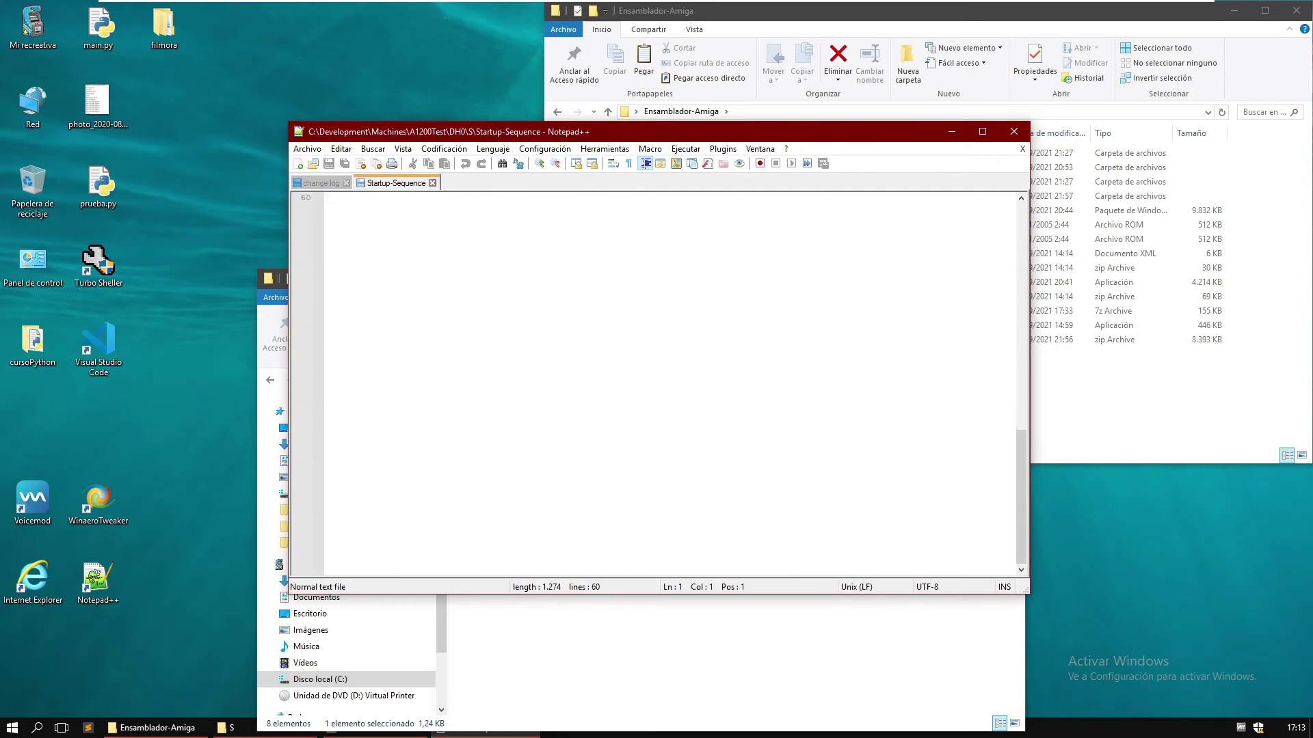
scroll(675, 385, "up", 8)
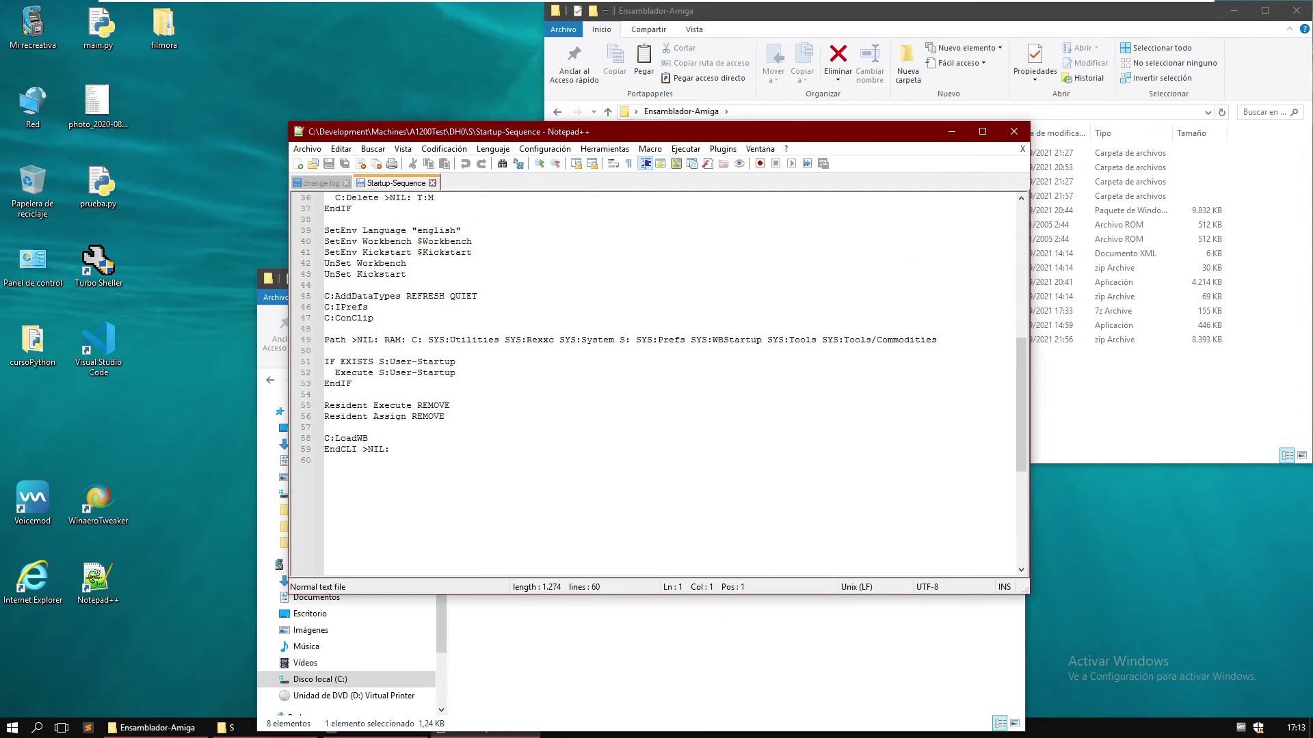
left_click(482, 416)
key("shift+Up")
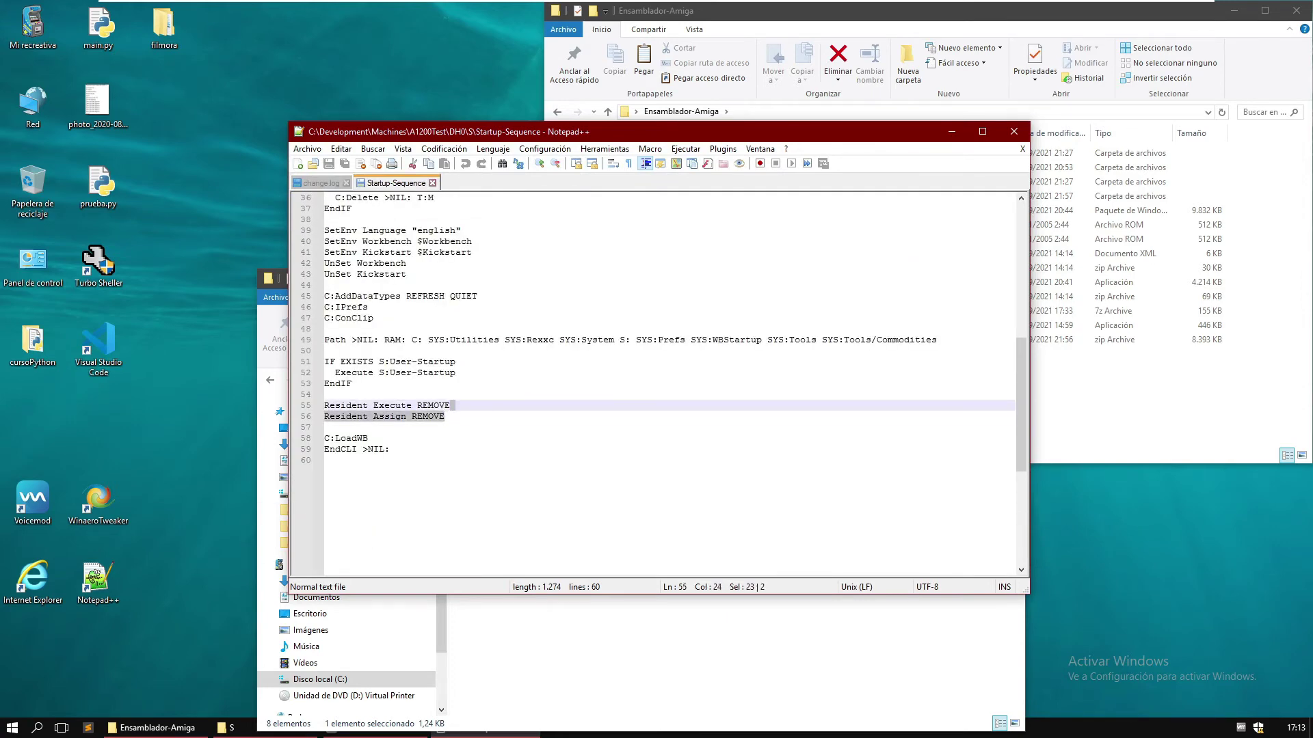
key("Down")
key("Down")
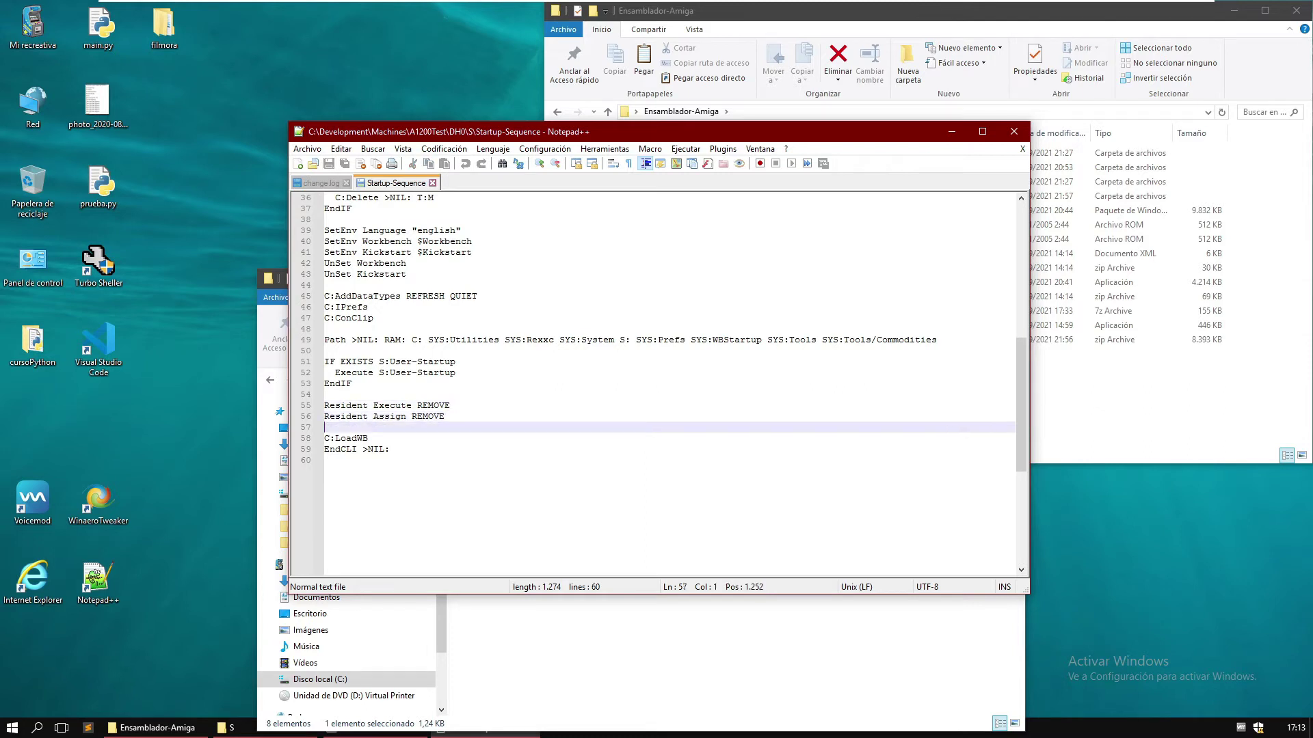
key("Return")
key("Return")
key("Up")
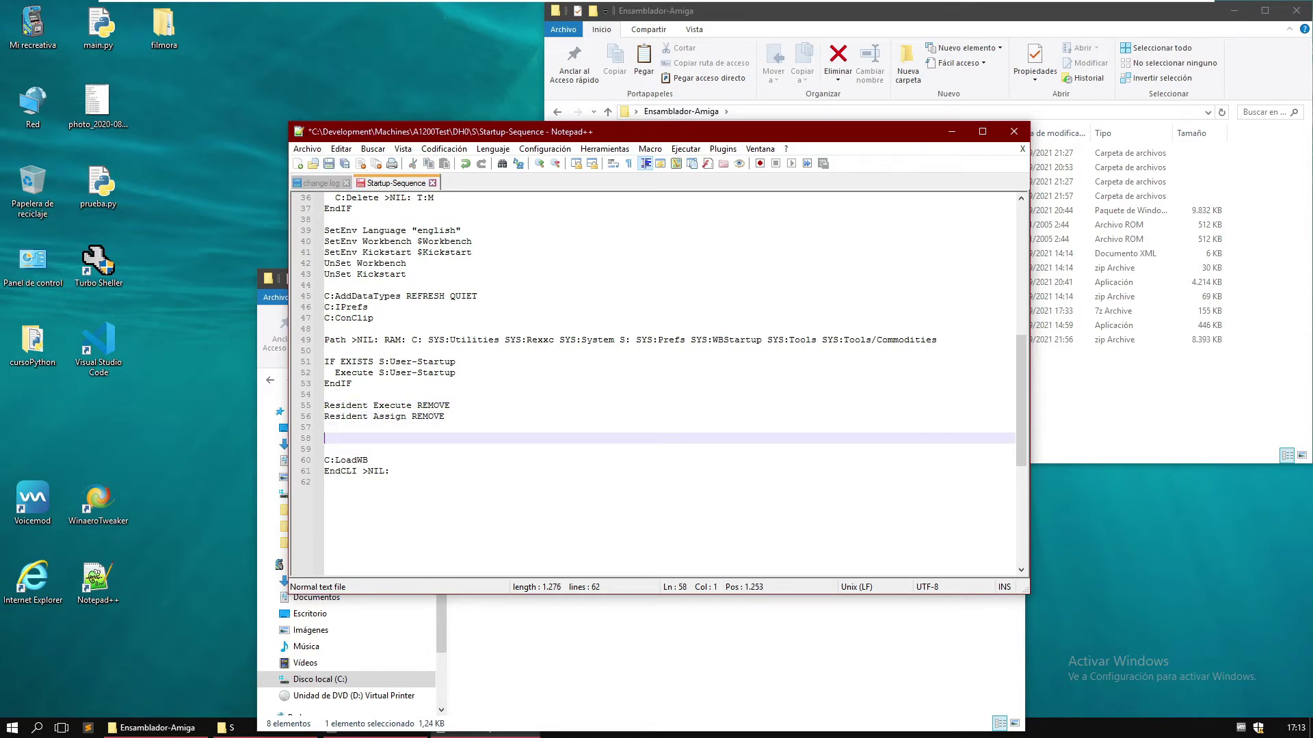
- Enter the command DH1:text.exe on the empty line above C:LoadWB, then save and close A1200Test's Startup-Sequence
type("DH")
type("1¨Ñ")
key("BackSpace")
type(";")
key("BackSpace")
type(":text.exe")
left_click(329, 164)
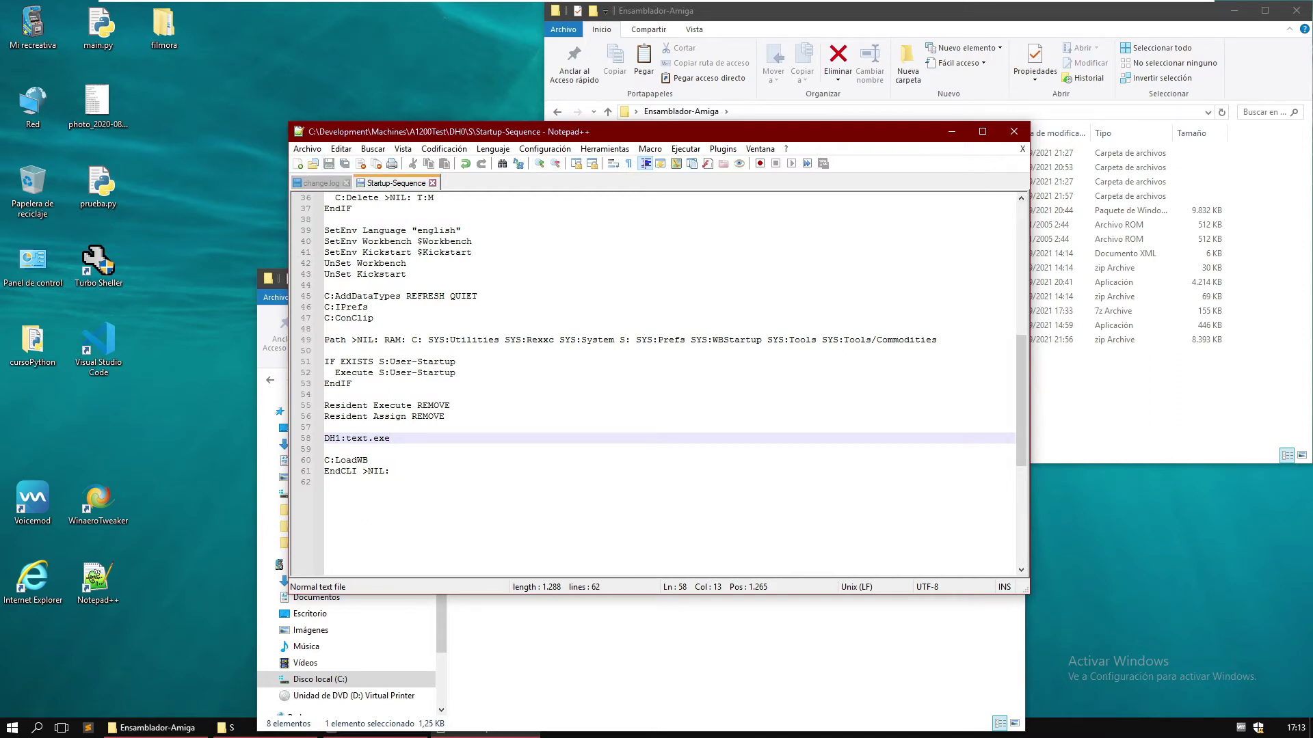
left_click(432, 182)
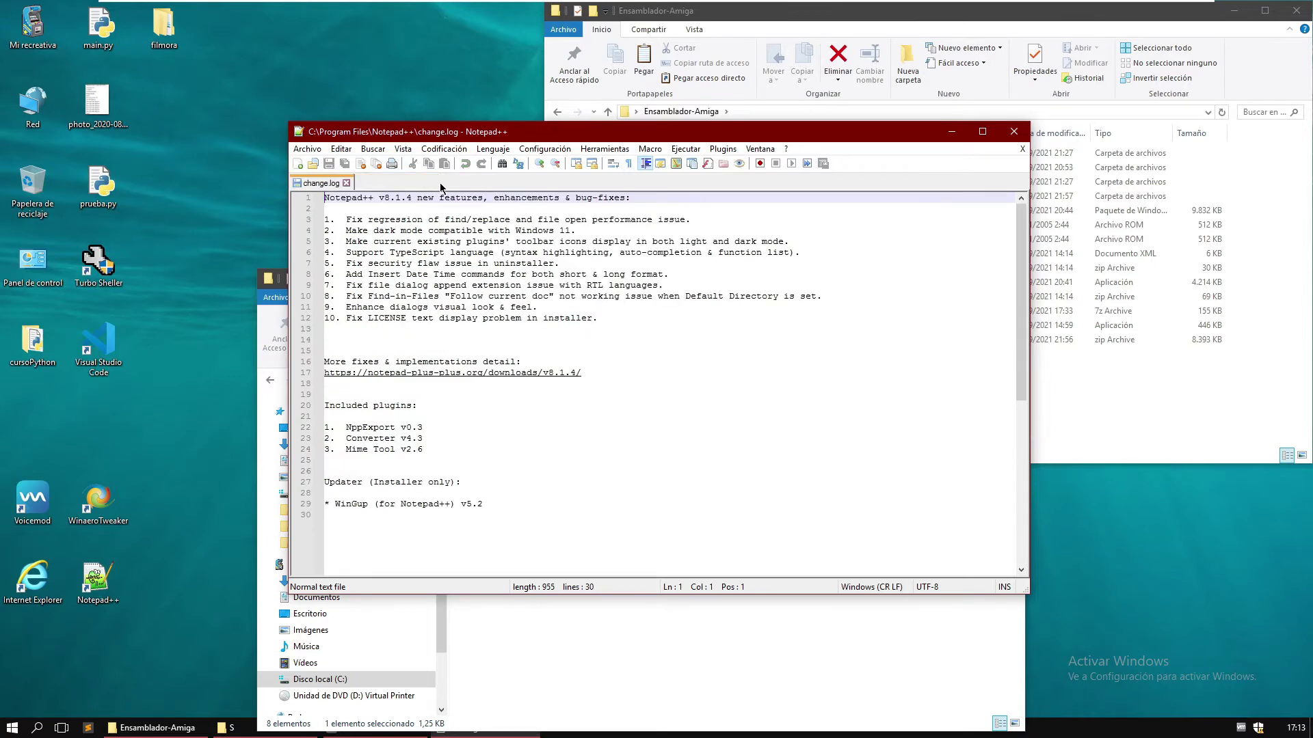
left_click(1014, 131)
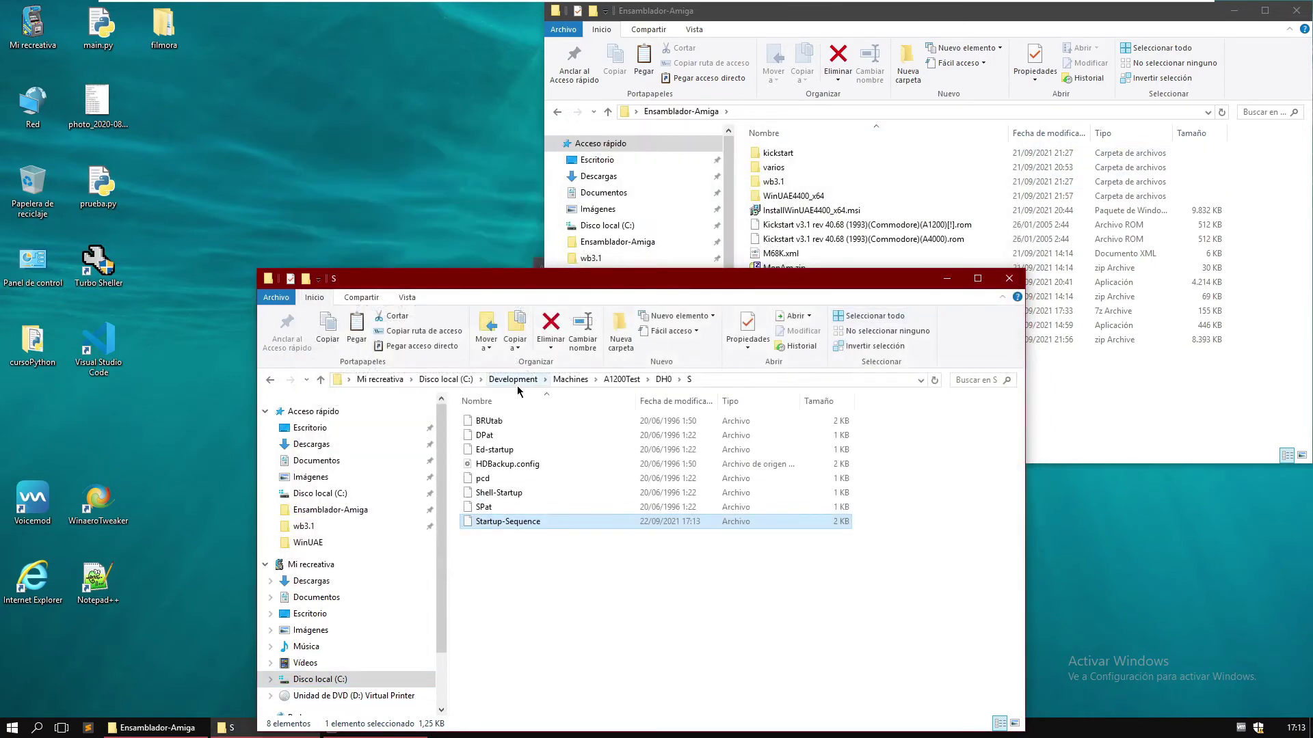
- Open the Startup-Sequence file from Machines\A1200Debug\DH0\S in Notepad++ for editing
left_click(571, 380)
double_click(503, 422)
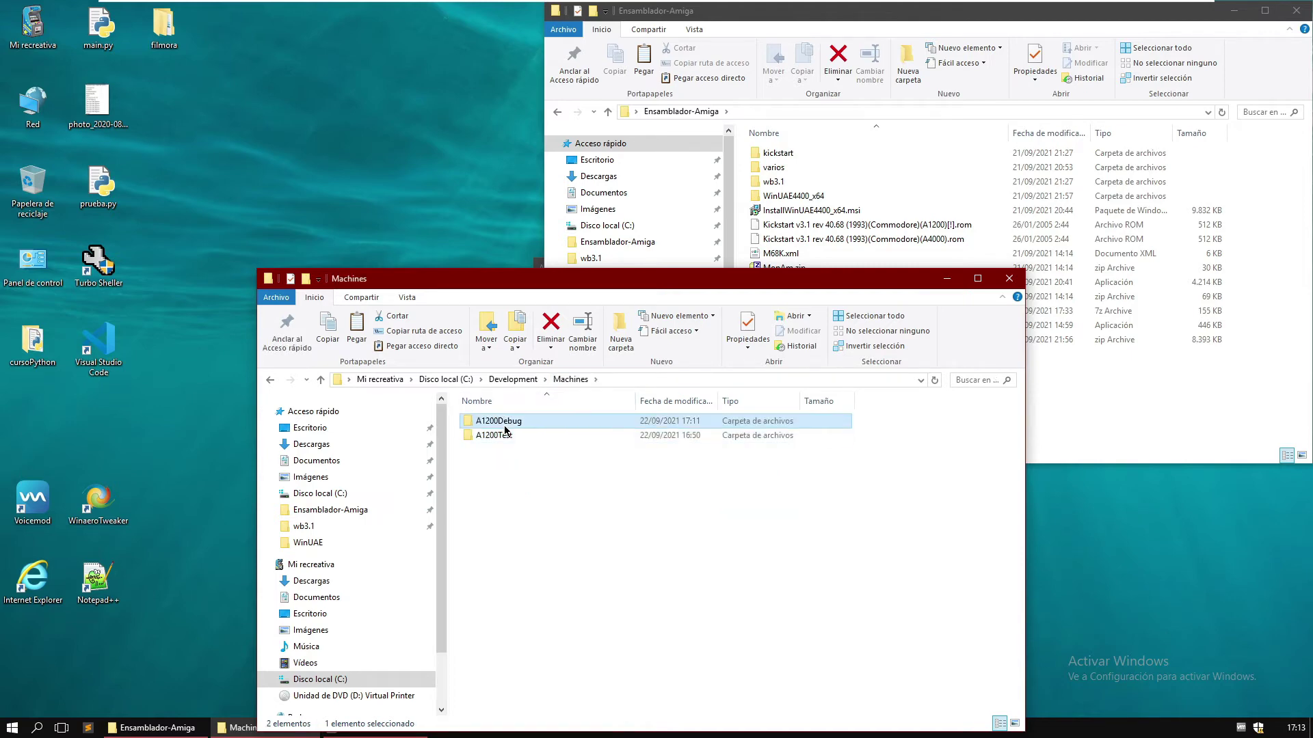
left_click(503, 421)
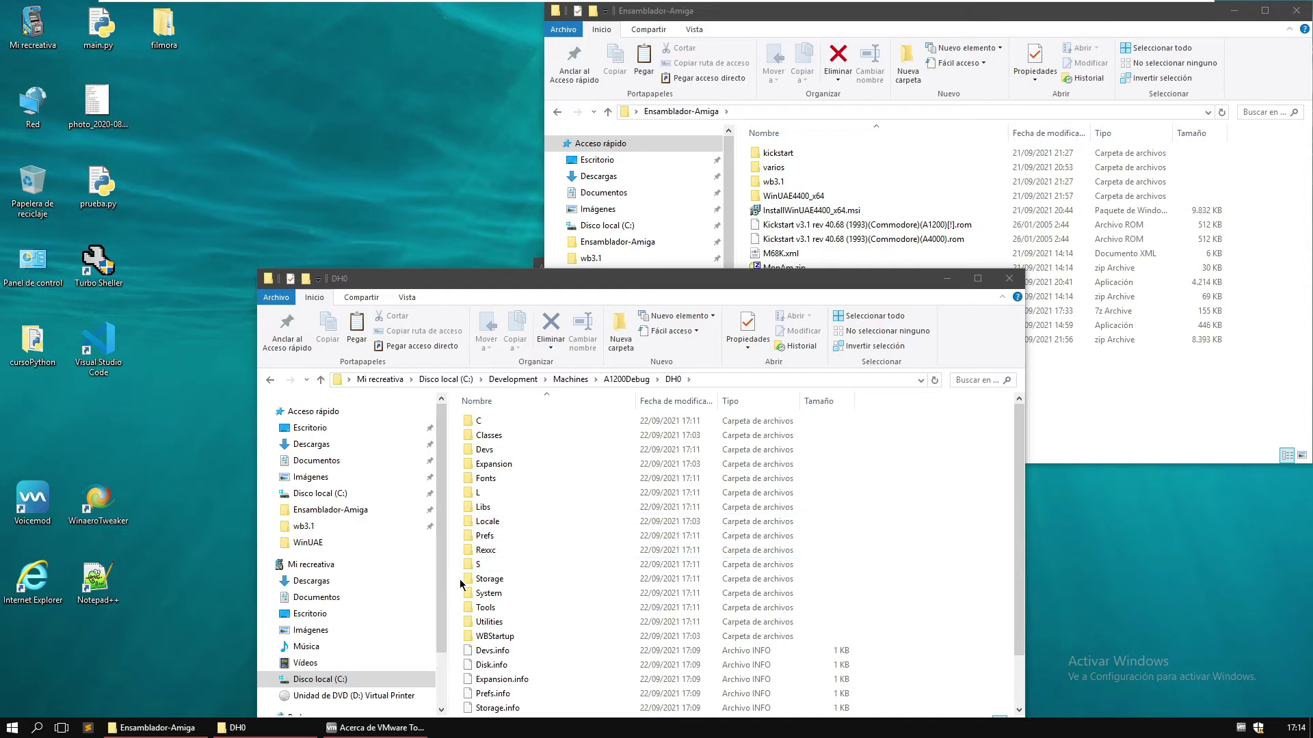
double_click(493, 565)
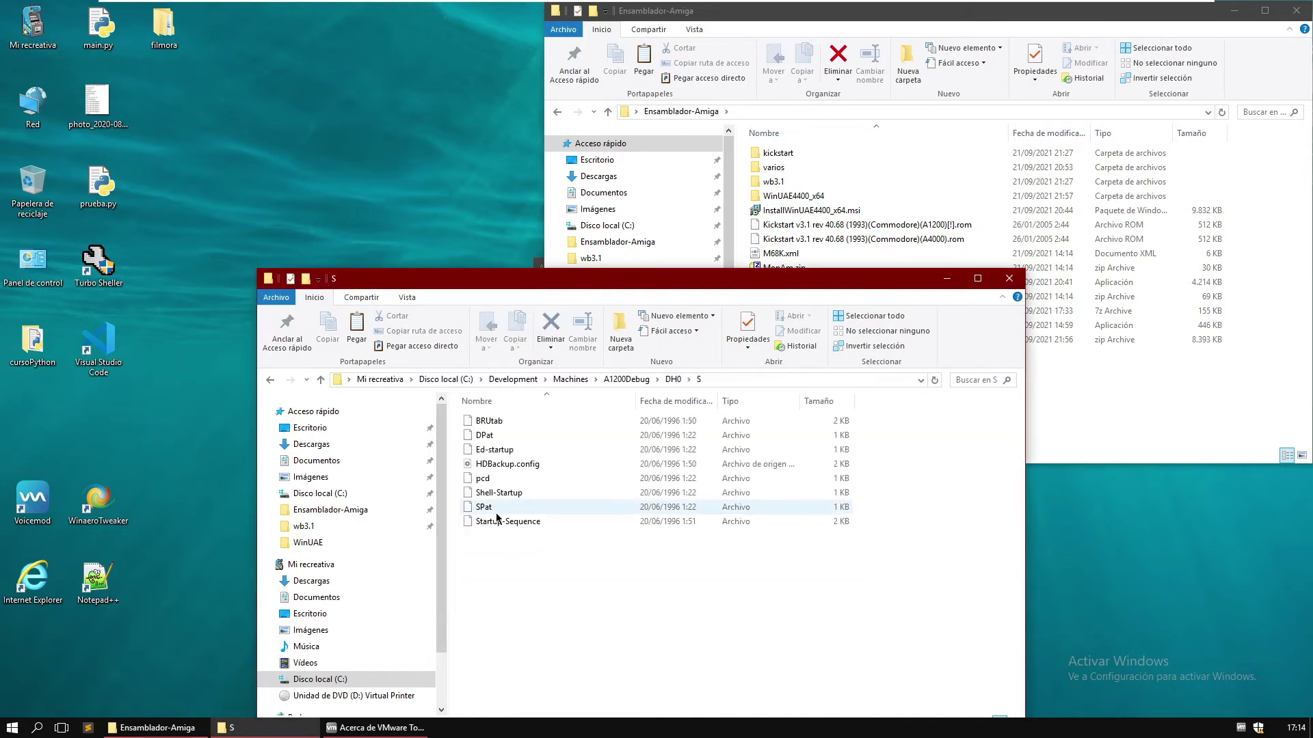
left_click(503, 523)
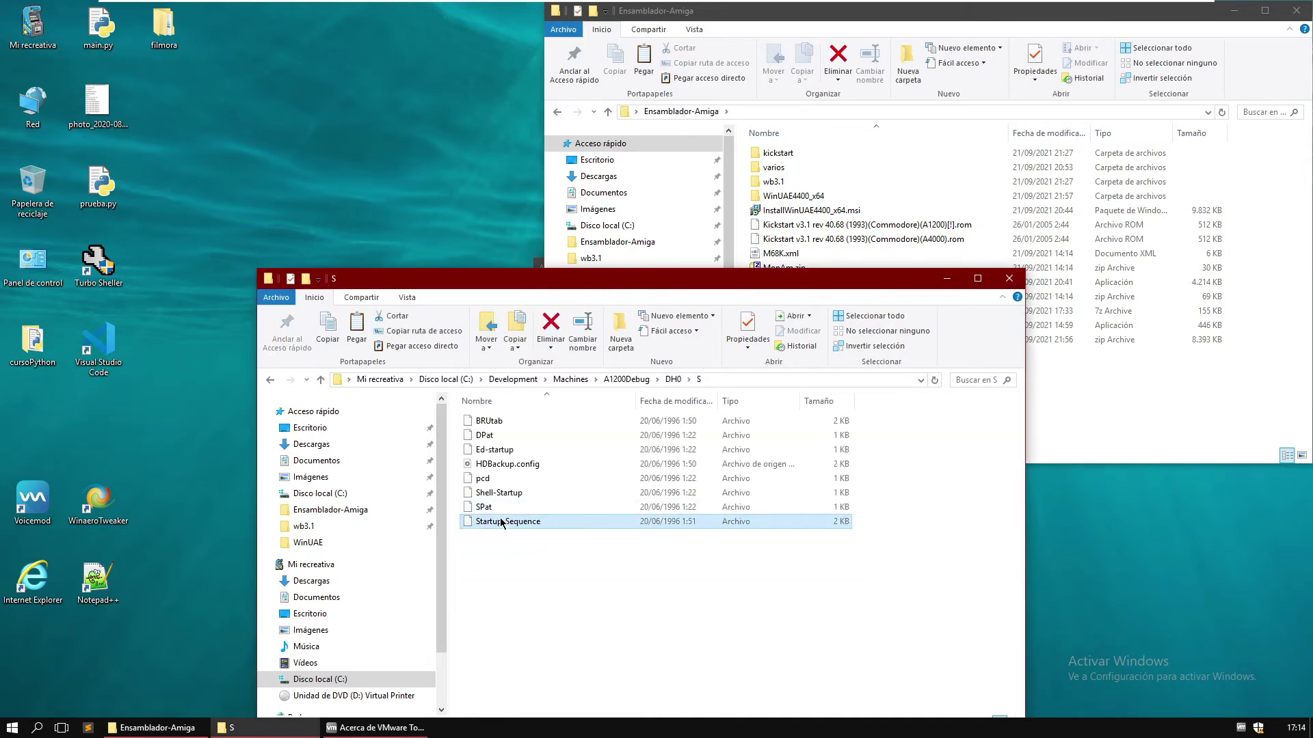
right_click(501, 523)
mouse_move(526, 264)
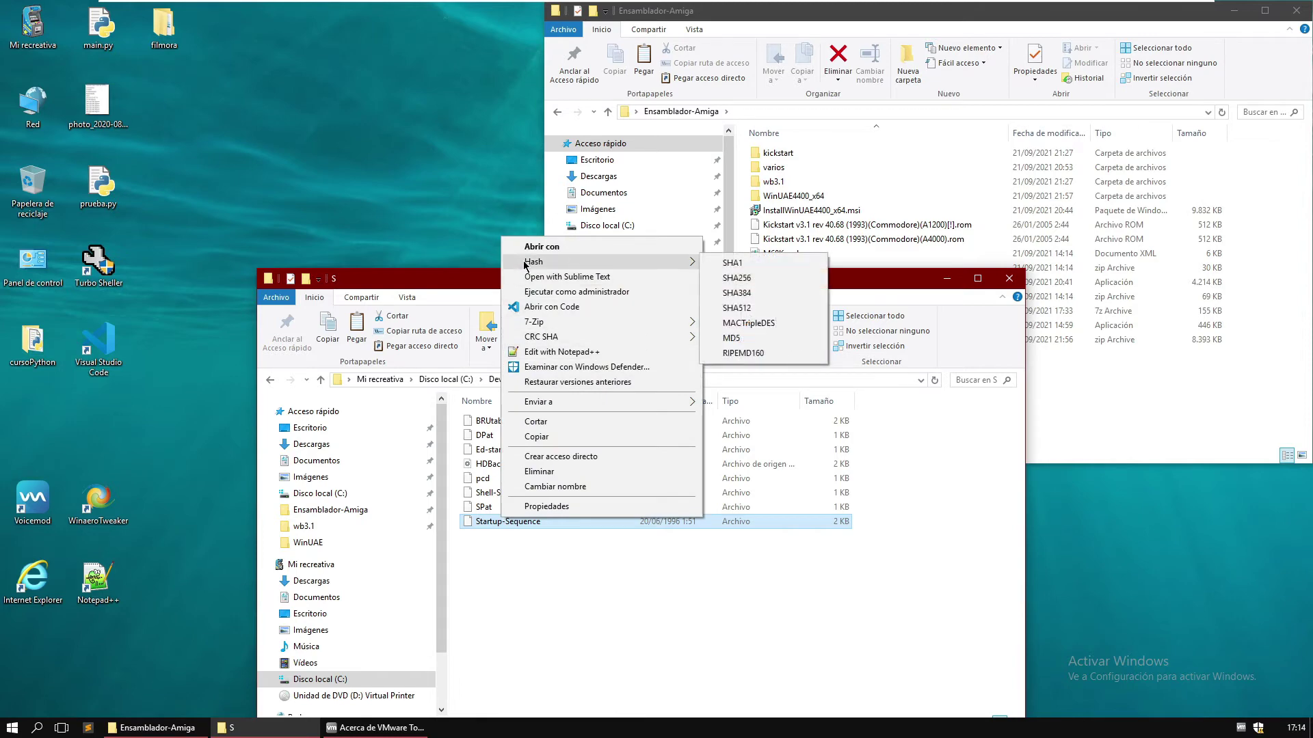
left_click(582, 352)
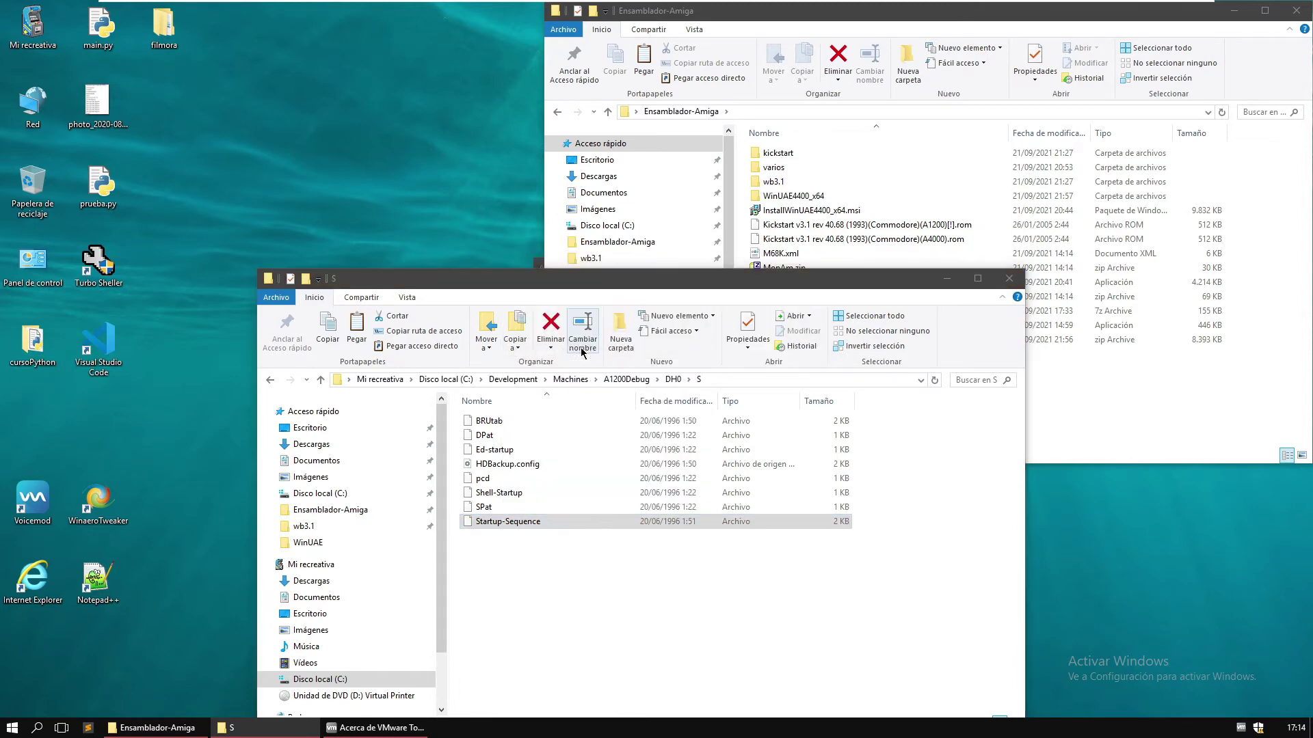
- Add the line DH1:MonAm/monam DH1:test.exe above C:LoadWB in A1200Debug's Startup-Sequence, then save and close the file
scroll(582, 352, "down", 12)
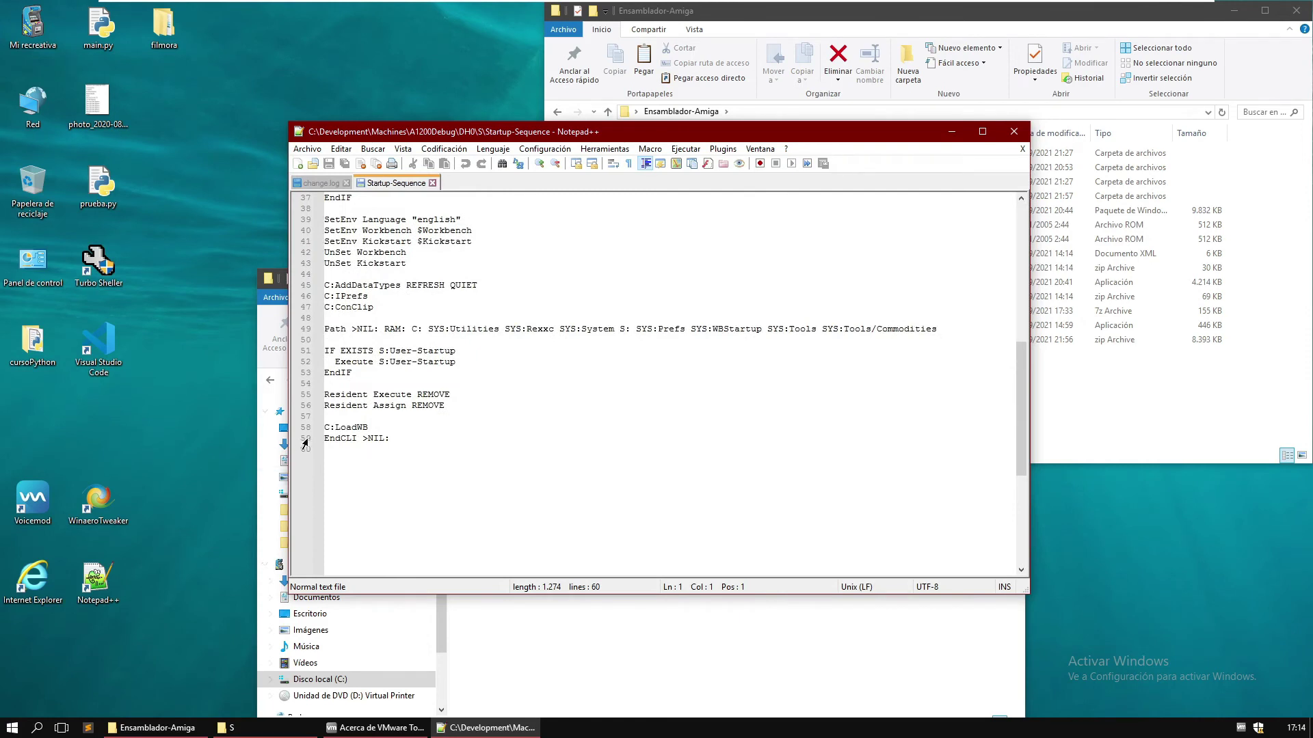
left_click(329, 417)
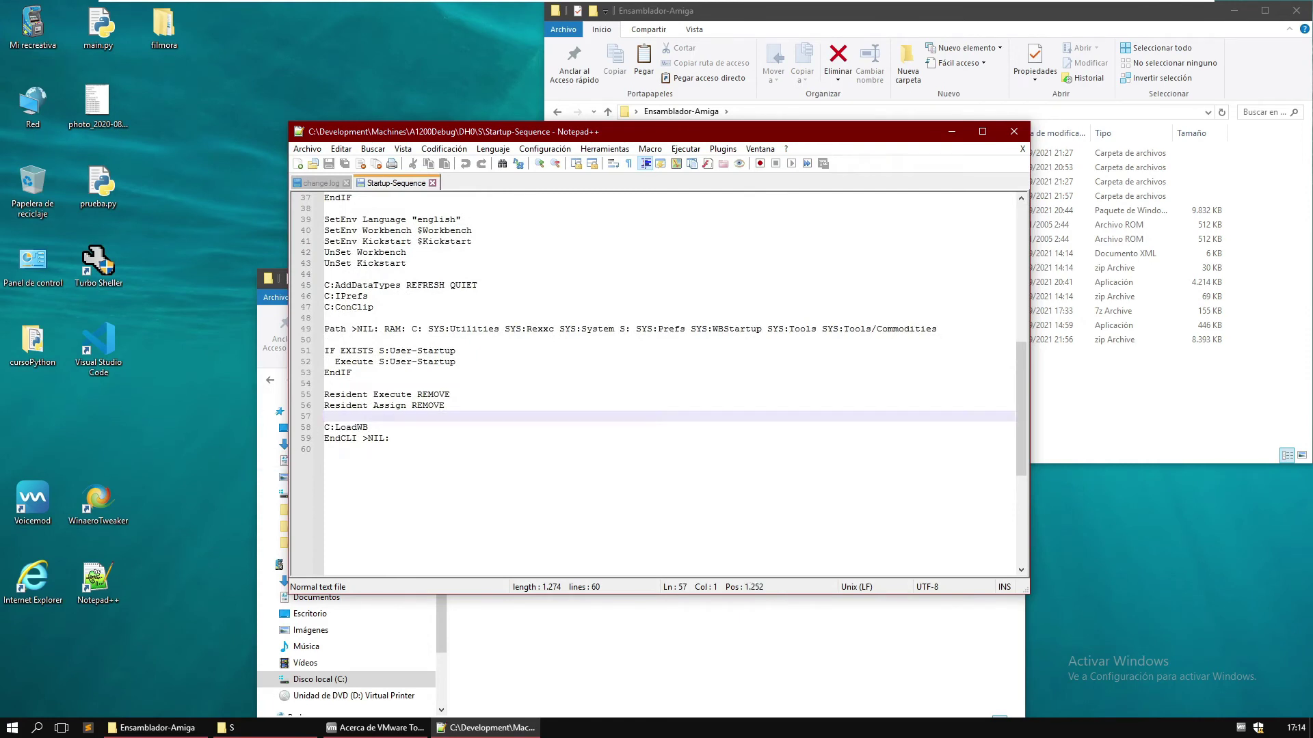
key("Return")
key("Return")
key("Up")
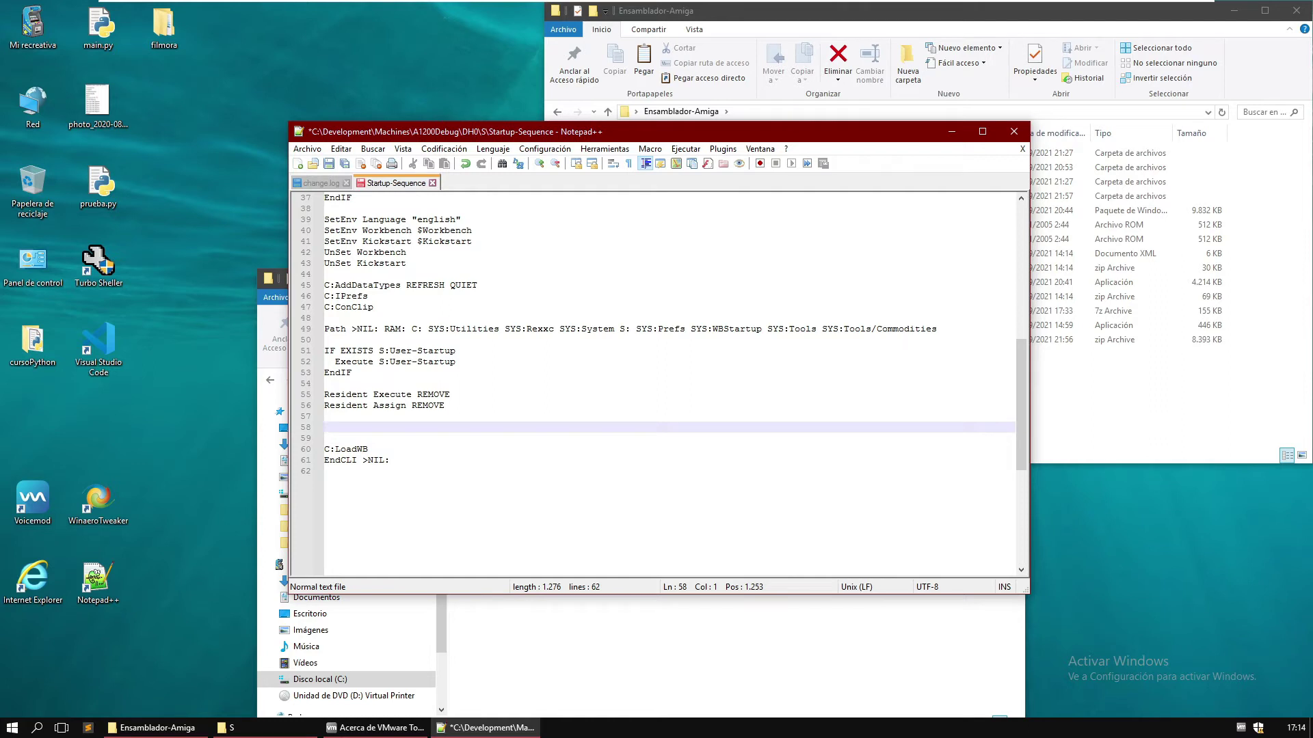
type("DH1:M")
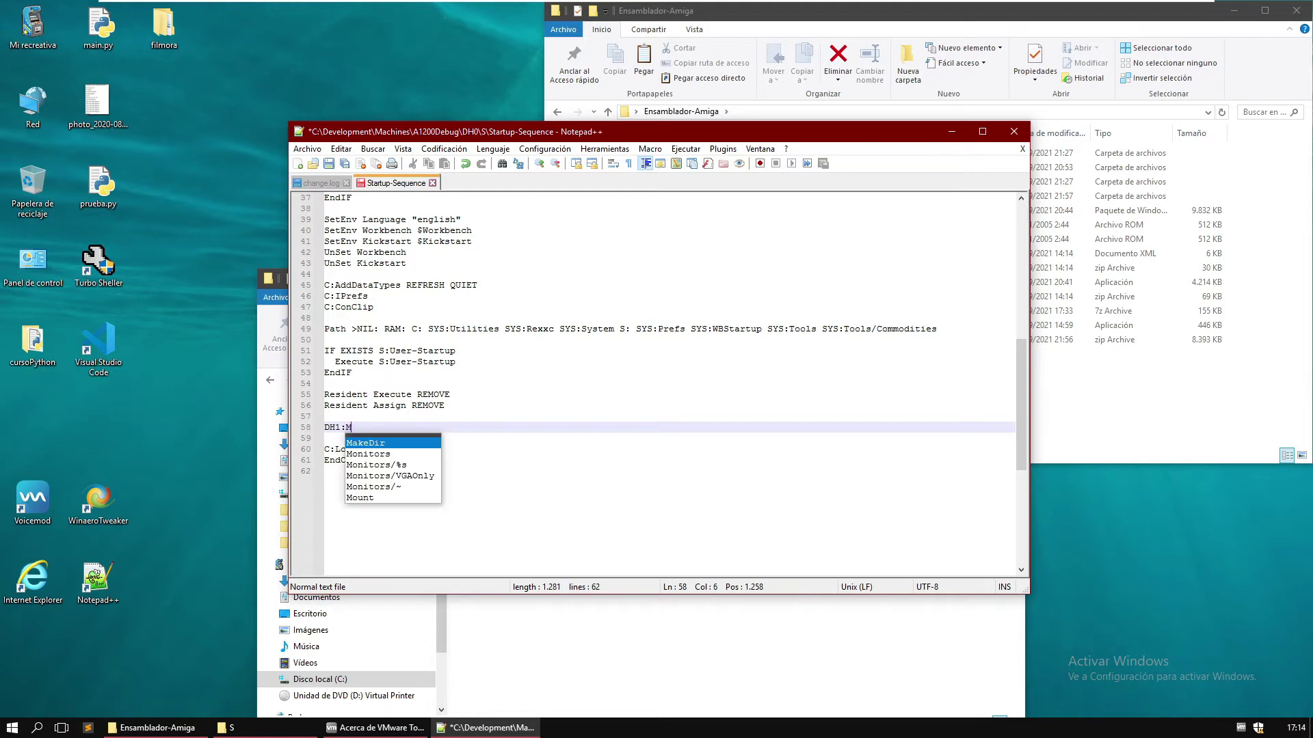
type("onAm/monam")
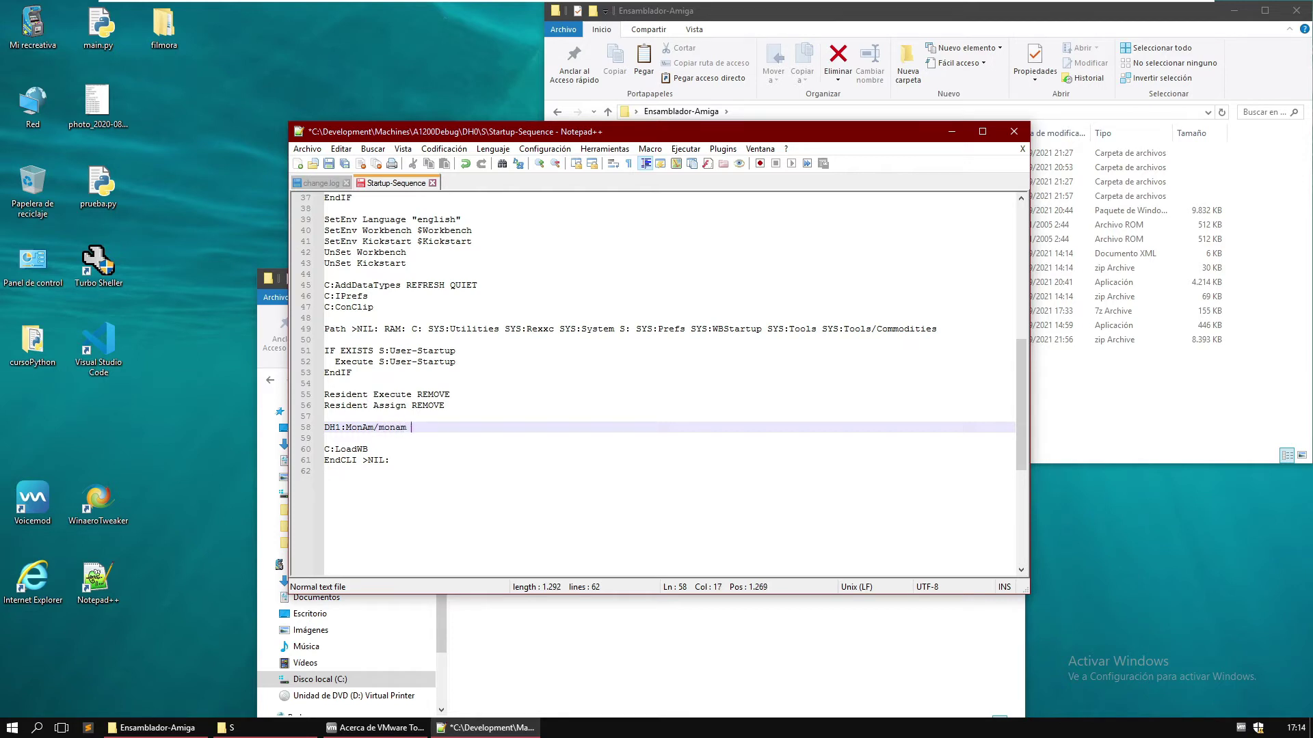
type("DH1")
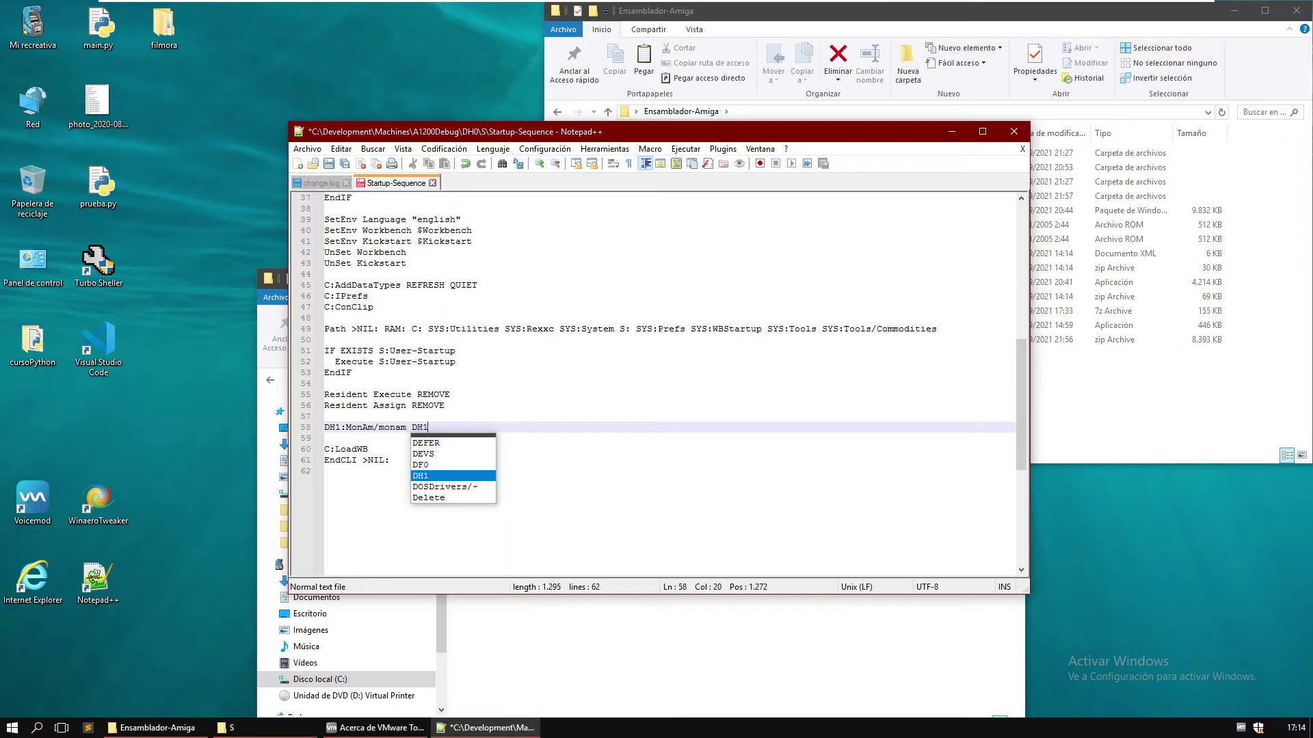
type(":test.exe")
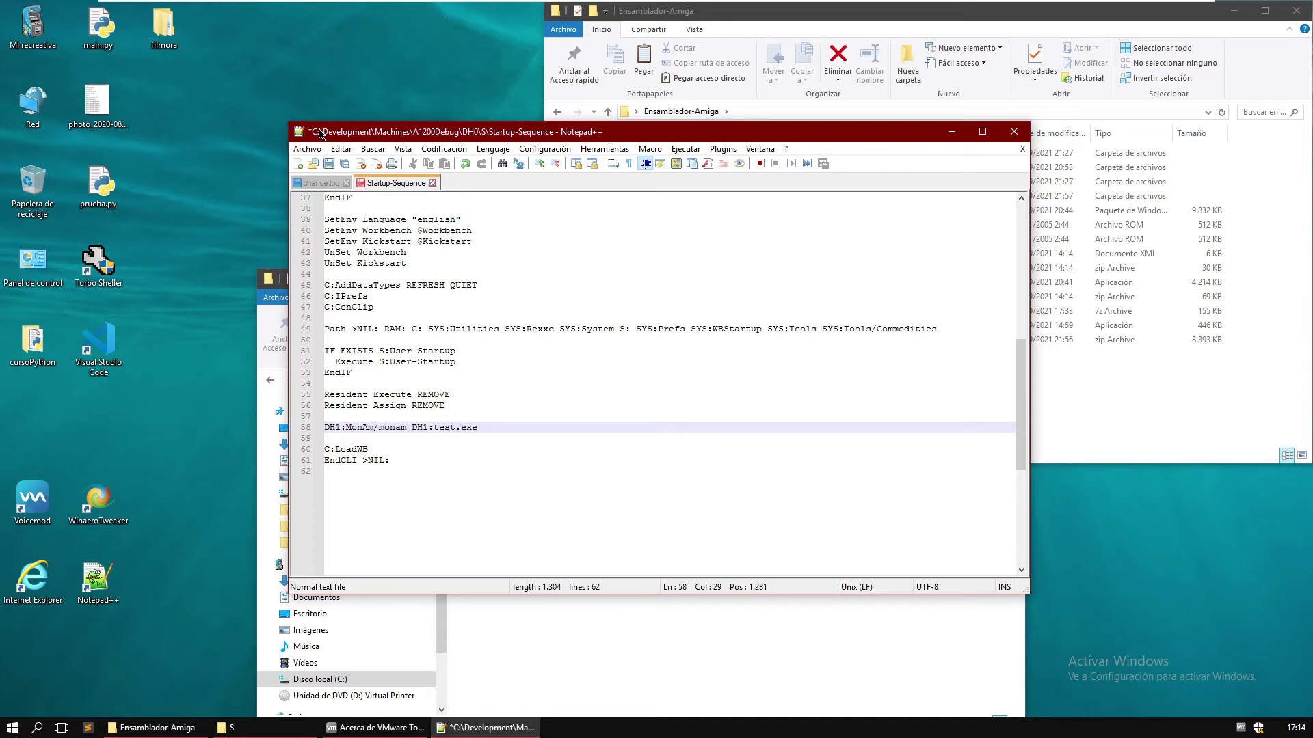
left_click(330, 164)
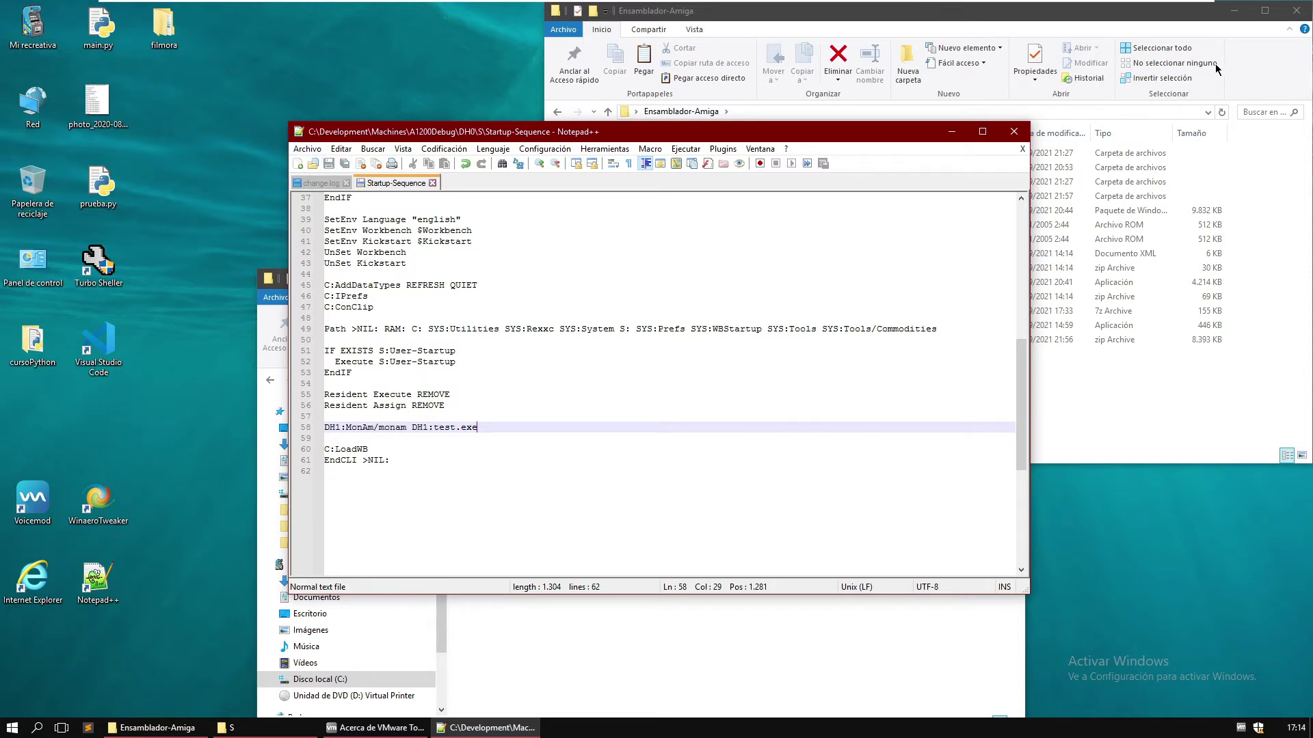
left_click(1010, 132)
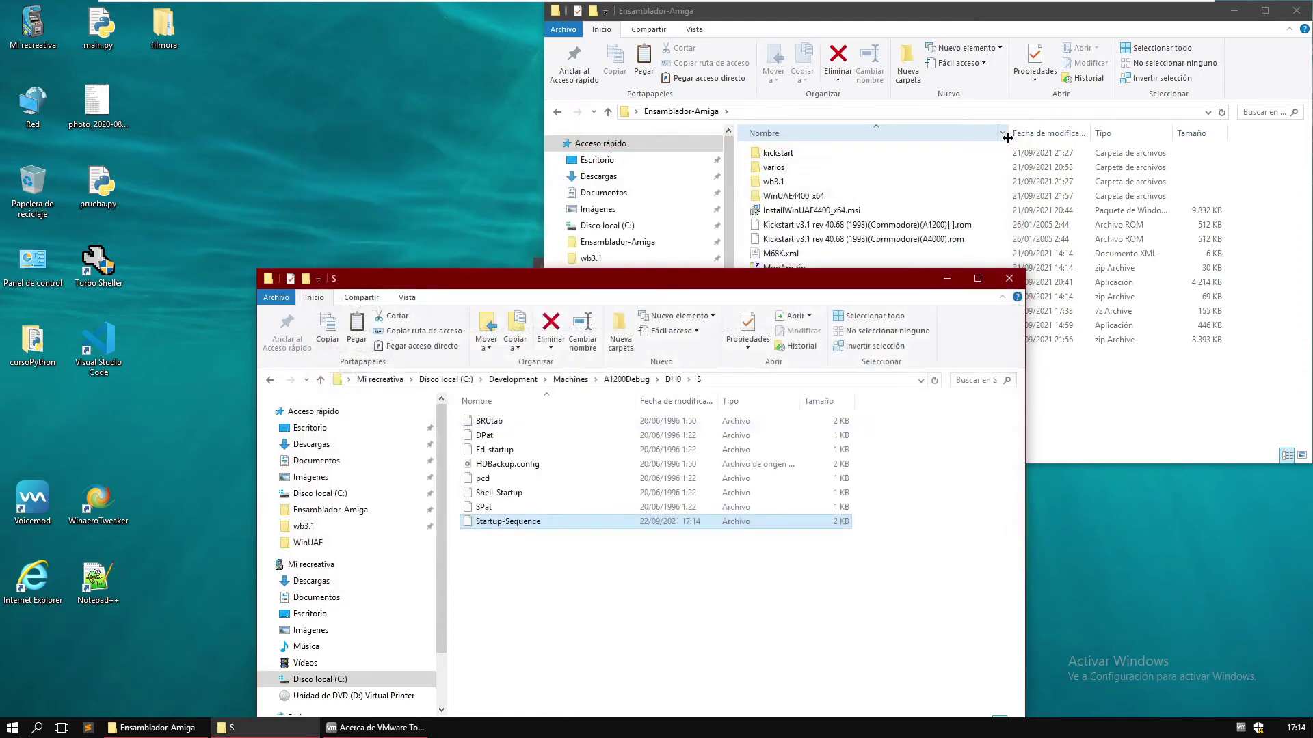
- Reopen Machines\A1200Test\DH0\S\Startup-Sequence in Notepad++, check the launch command above C:LoadWB, and close it
left_click(624, 380)
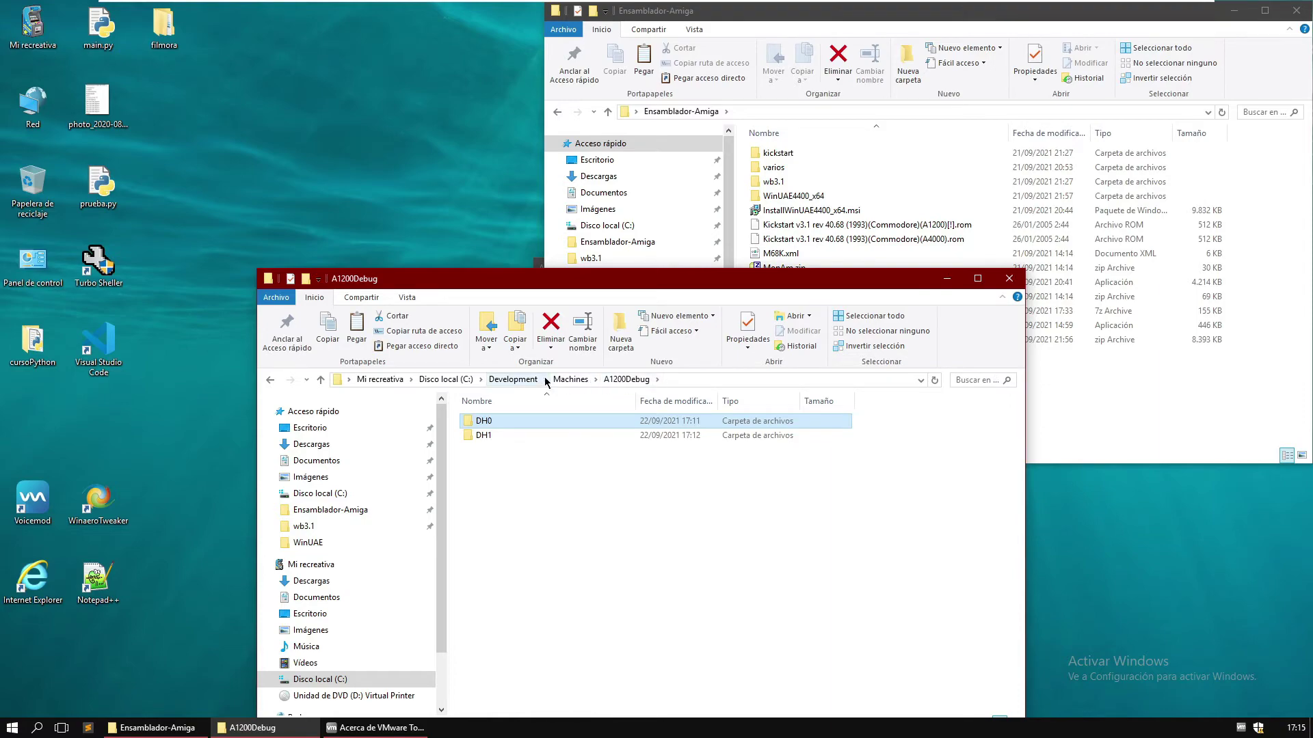
left_click(570, 381)
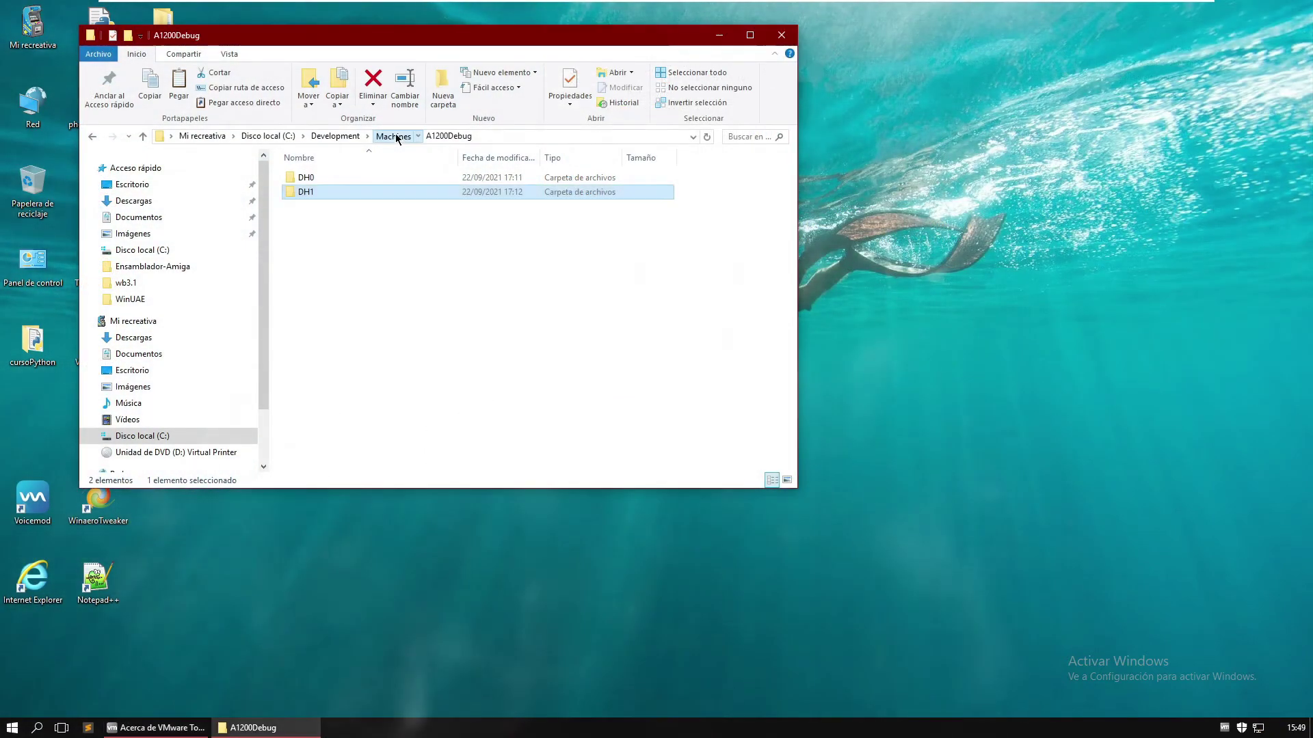
left_click(393, 136)
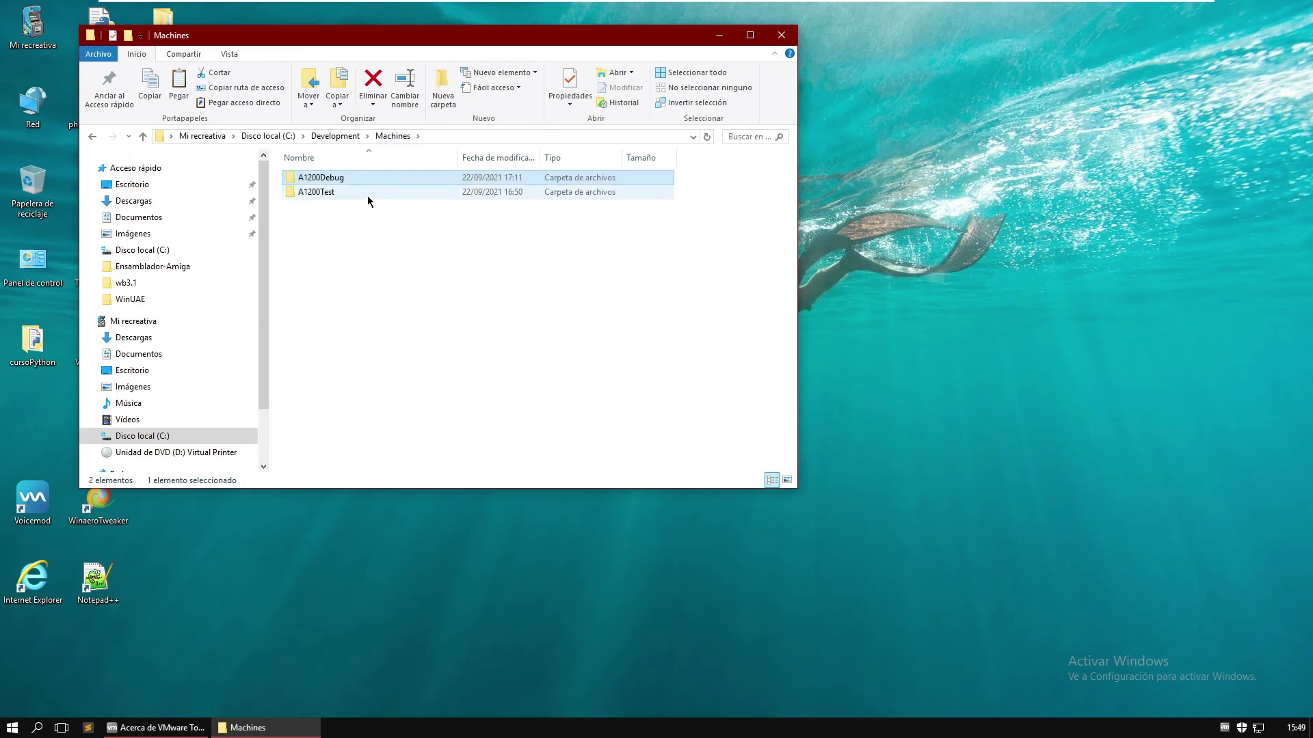
double_click(331, 191)
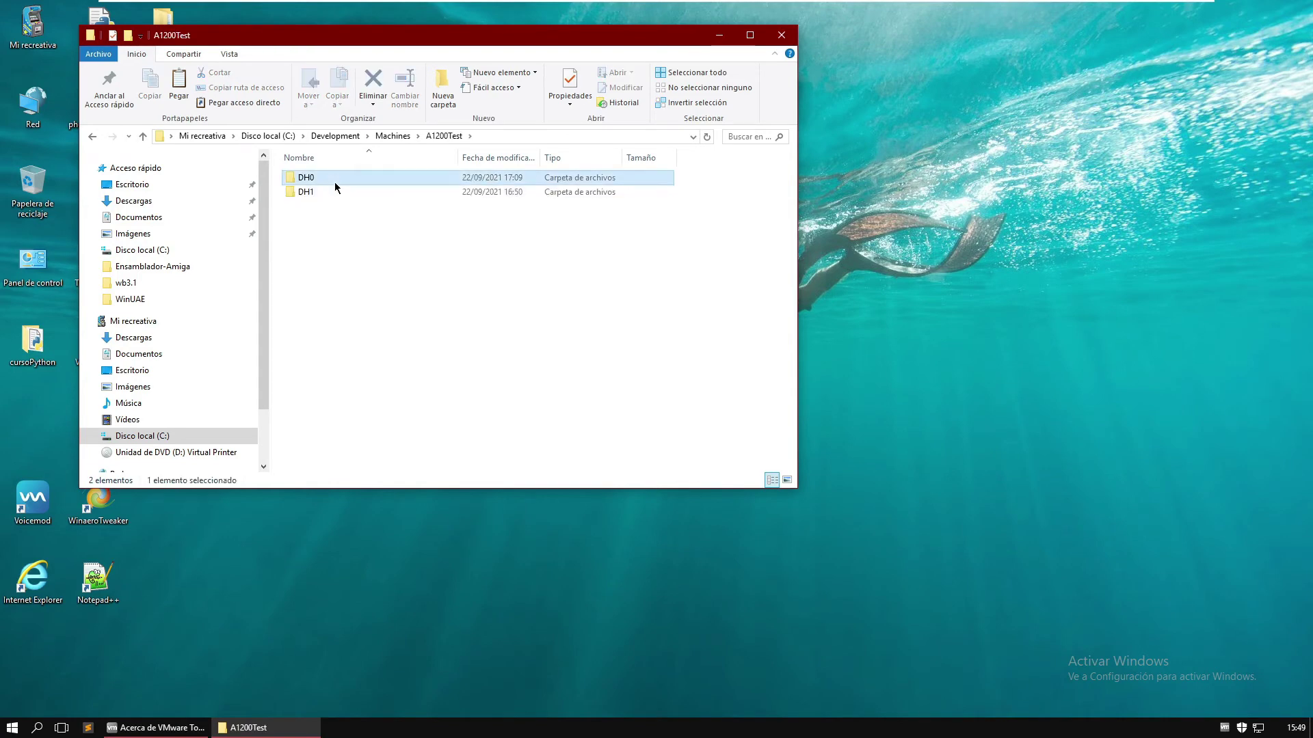
double_click(334, 182)
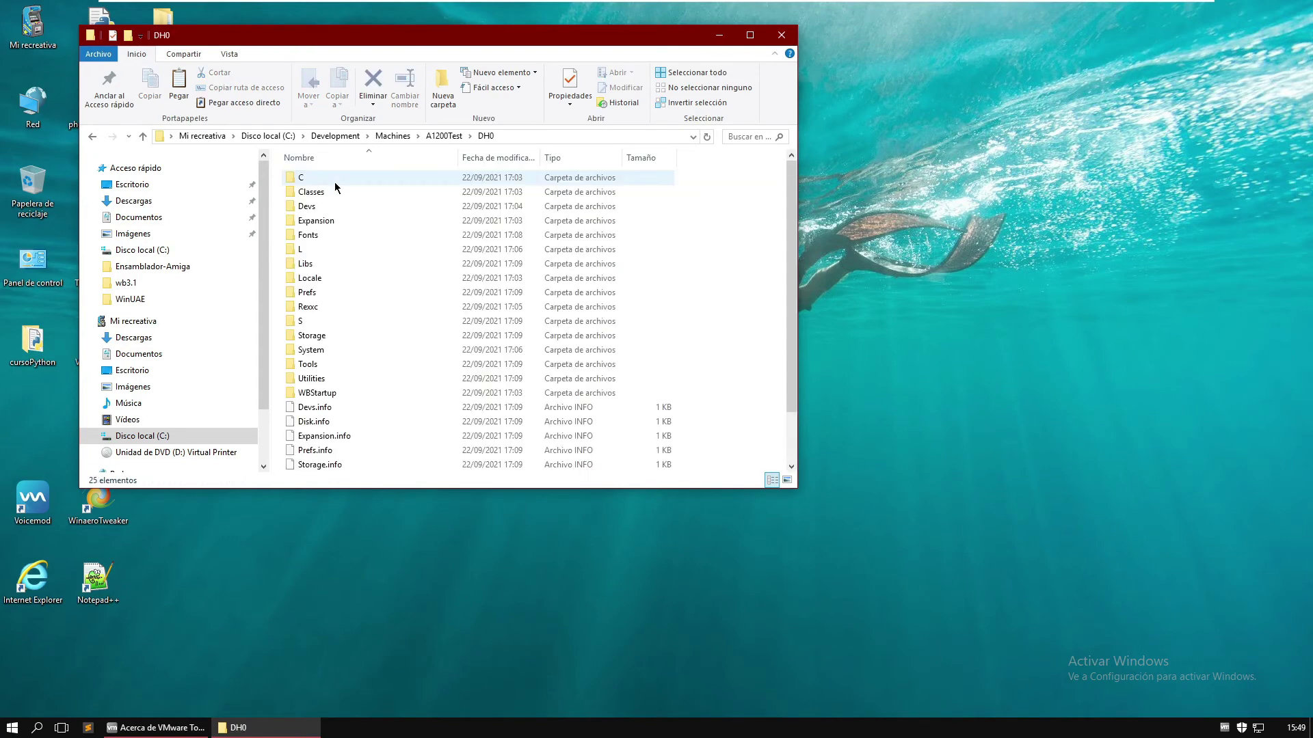
double_click(313, 326)
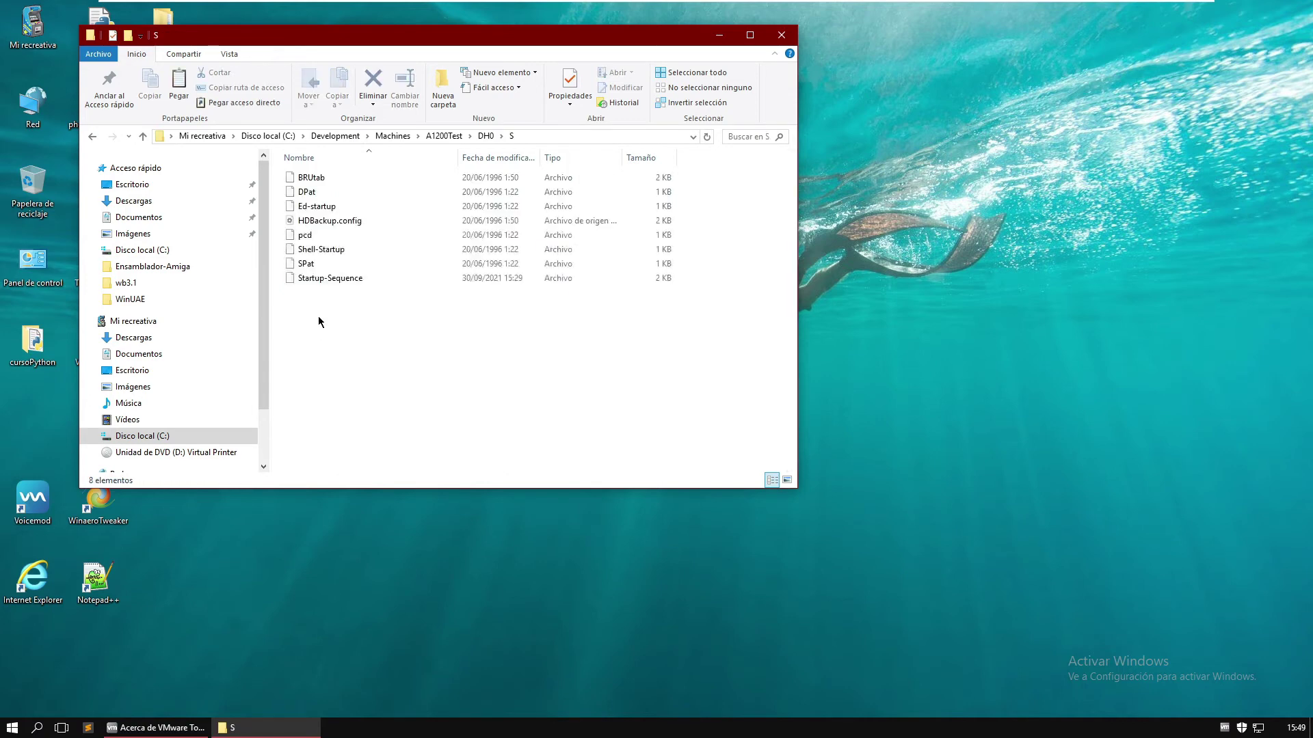
right_click(331, 280)
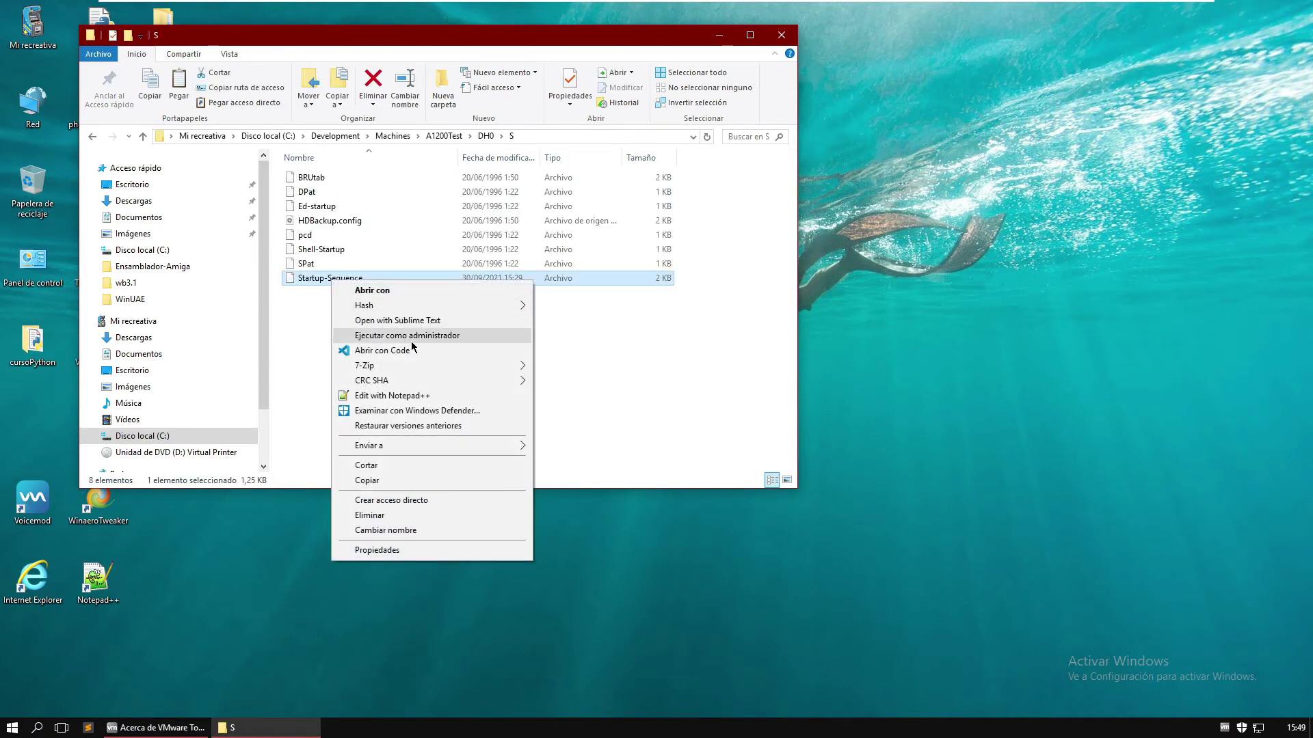
left_click(418, 395)
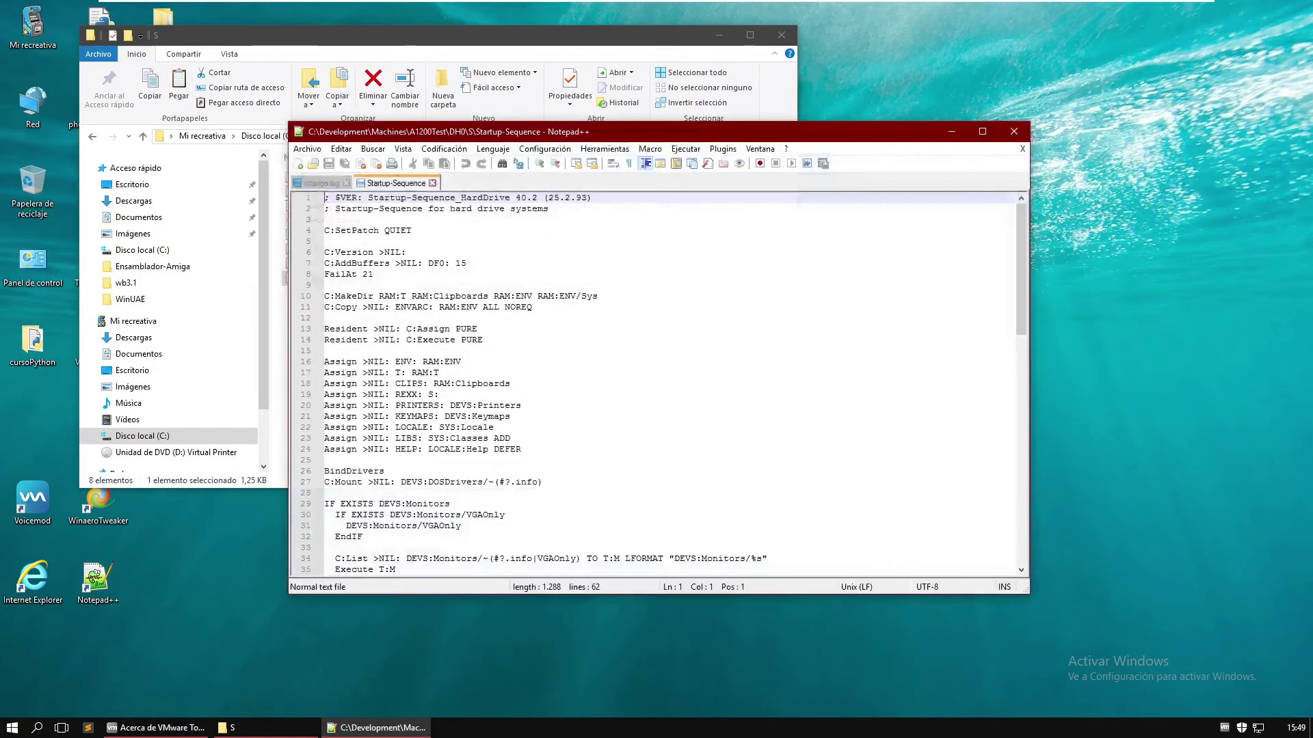
scroll(658, 383, "down", 12)
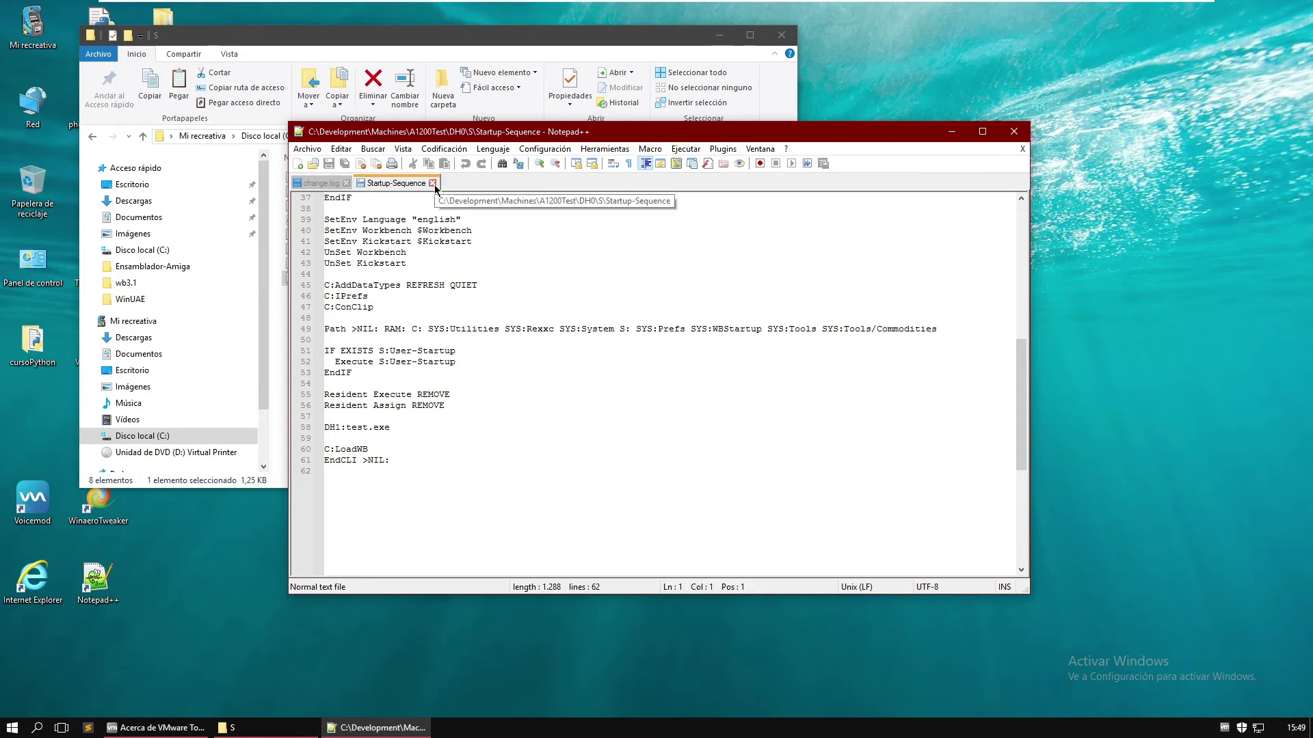
left_click(1014, 132)
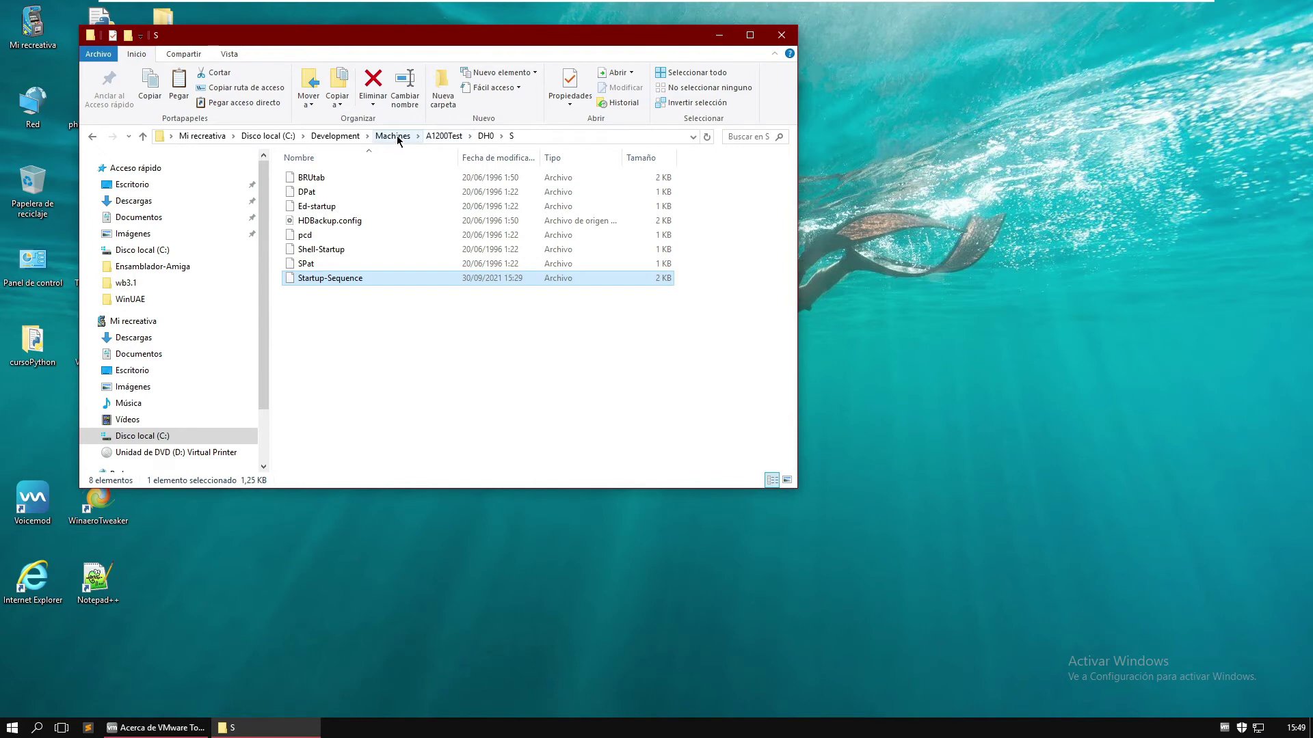
- Go to the folder C:\Development\WinUAE in File Explorer
left_click(338, 135)
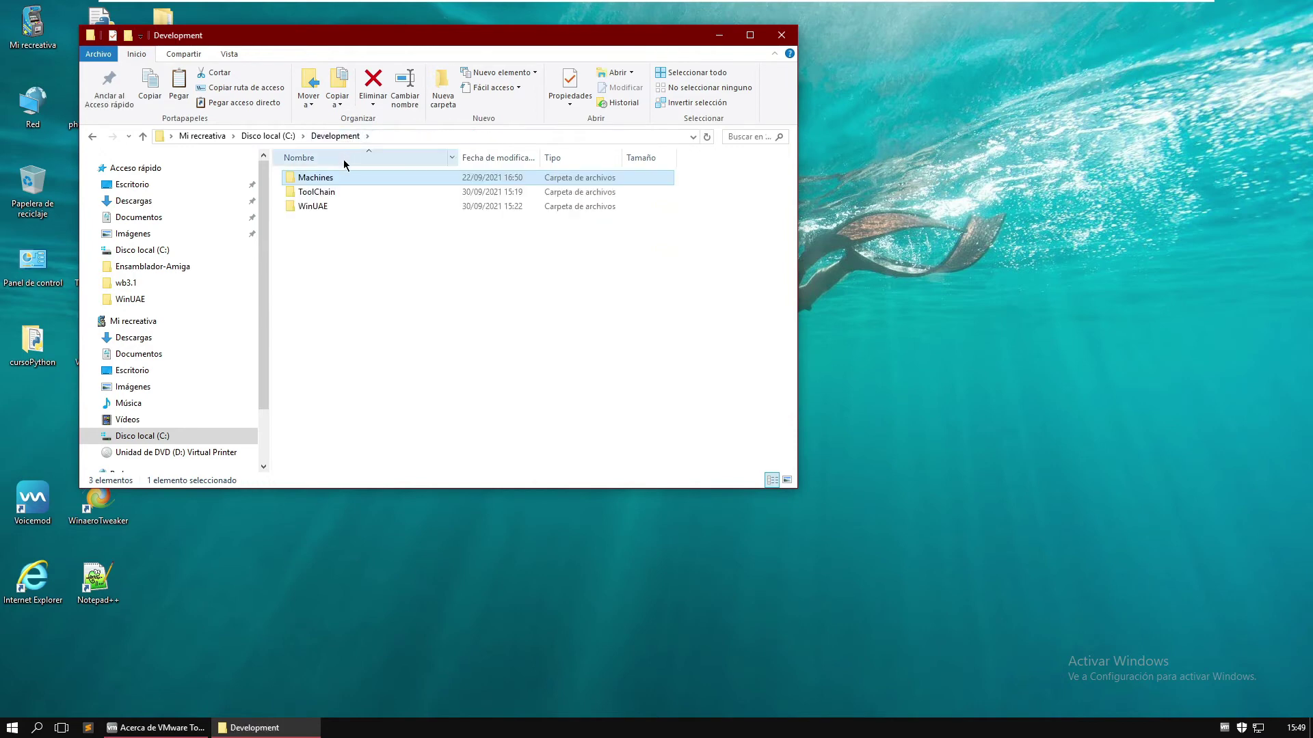
double_click(312, 205)
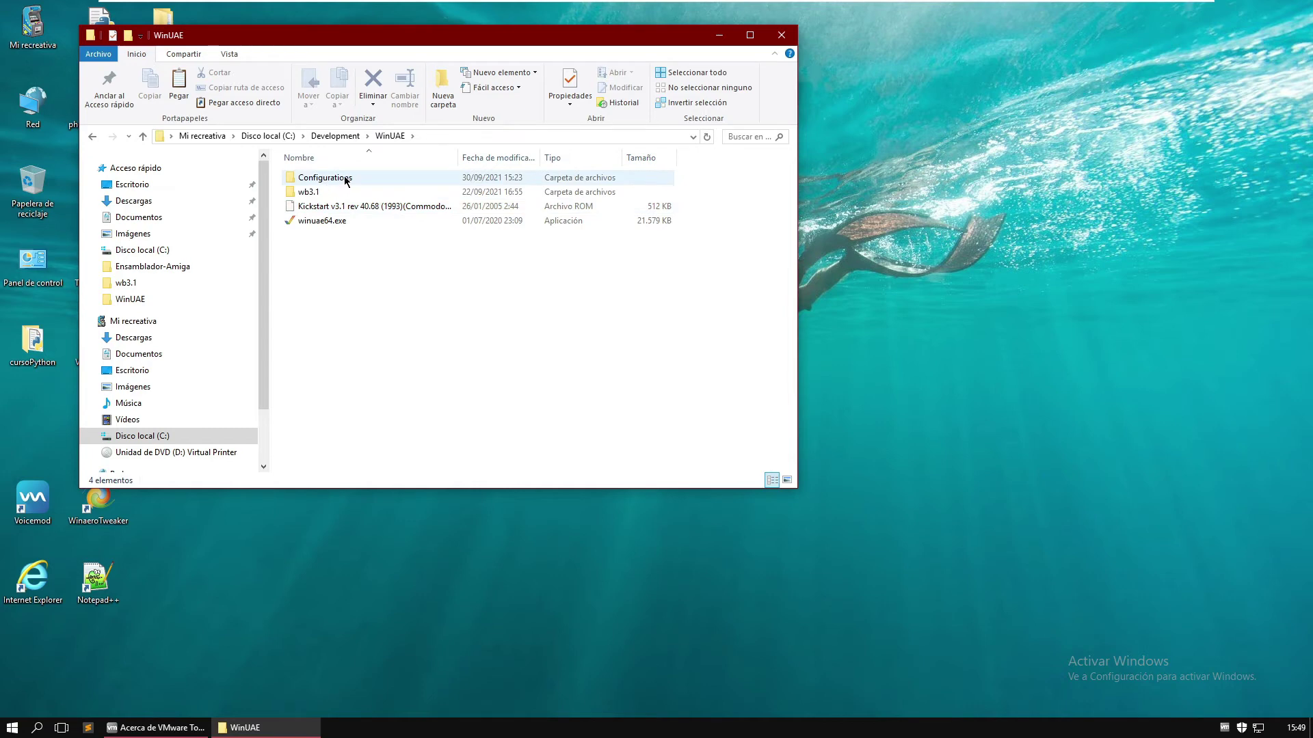
right_click(338, 252)
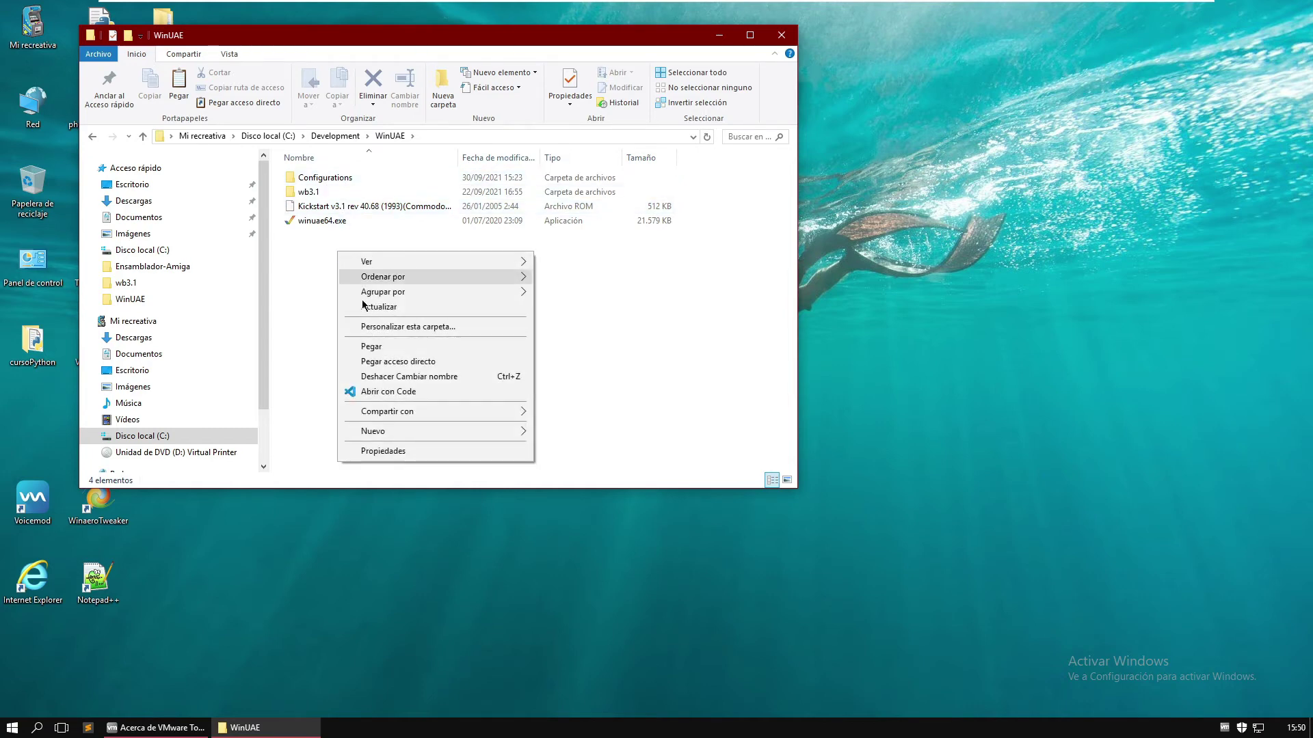
mouse_move(480, 430)
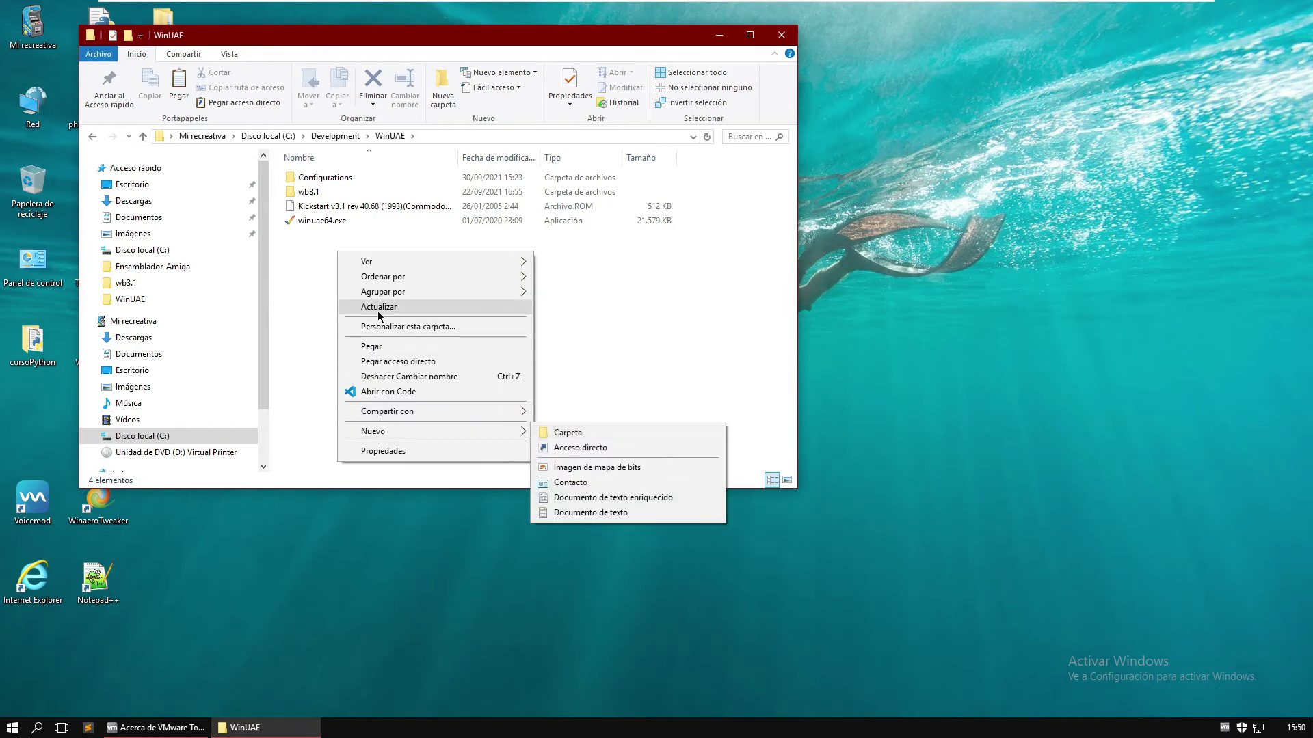
left_click(320, 283)
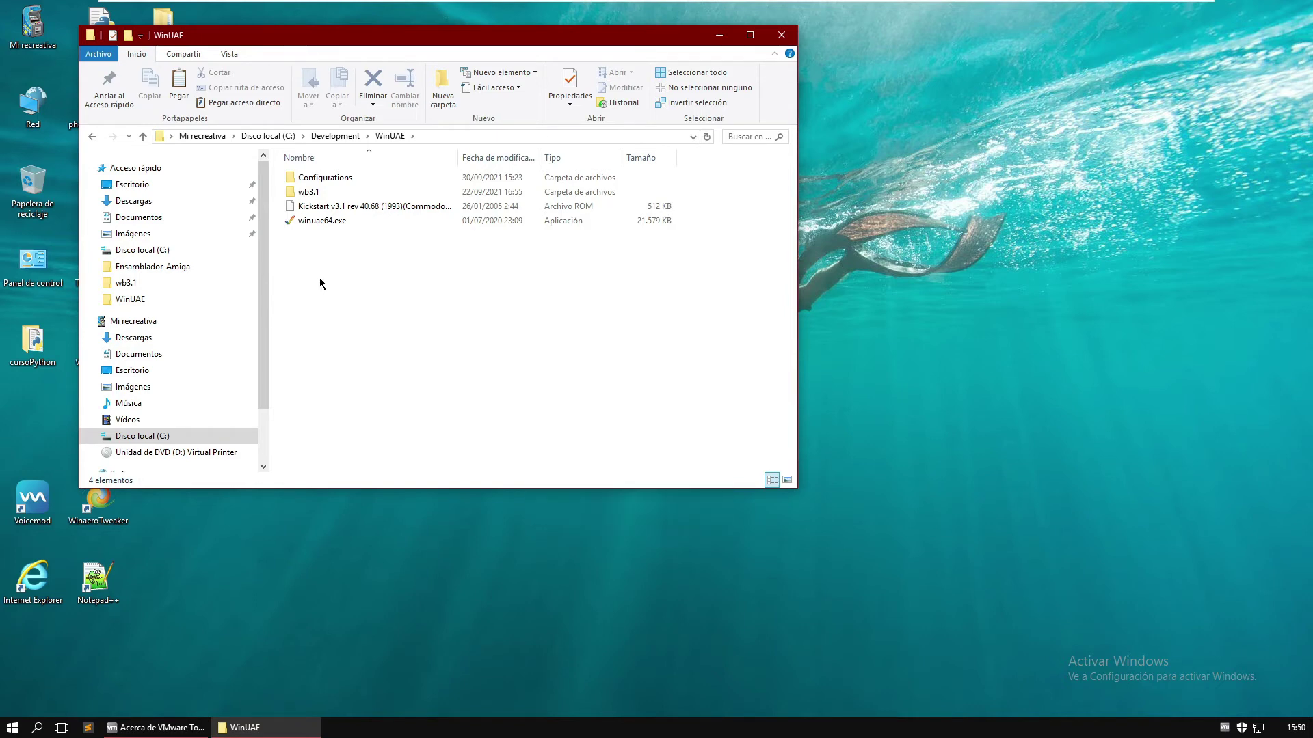
- Launch winuae64.exe, dismiss the system ROM message, and load the saved A1200Test configuration
double_click(324, 225)
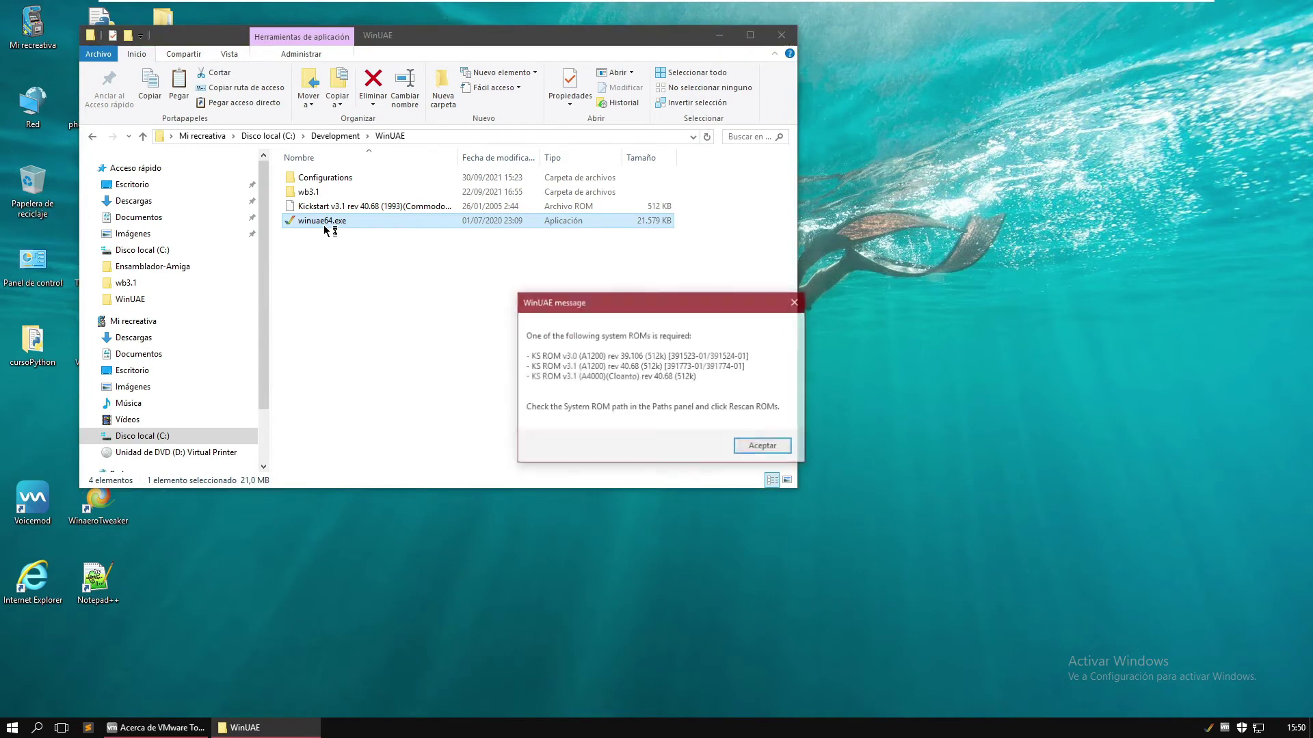
left_click(771, 449)
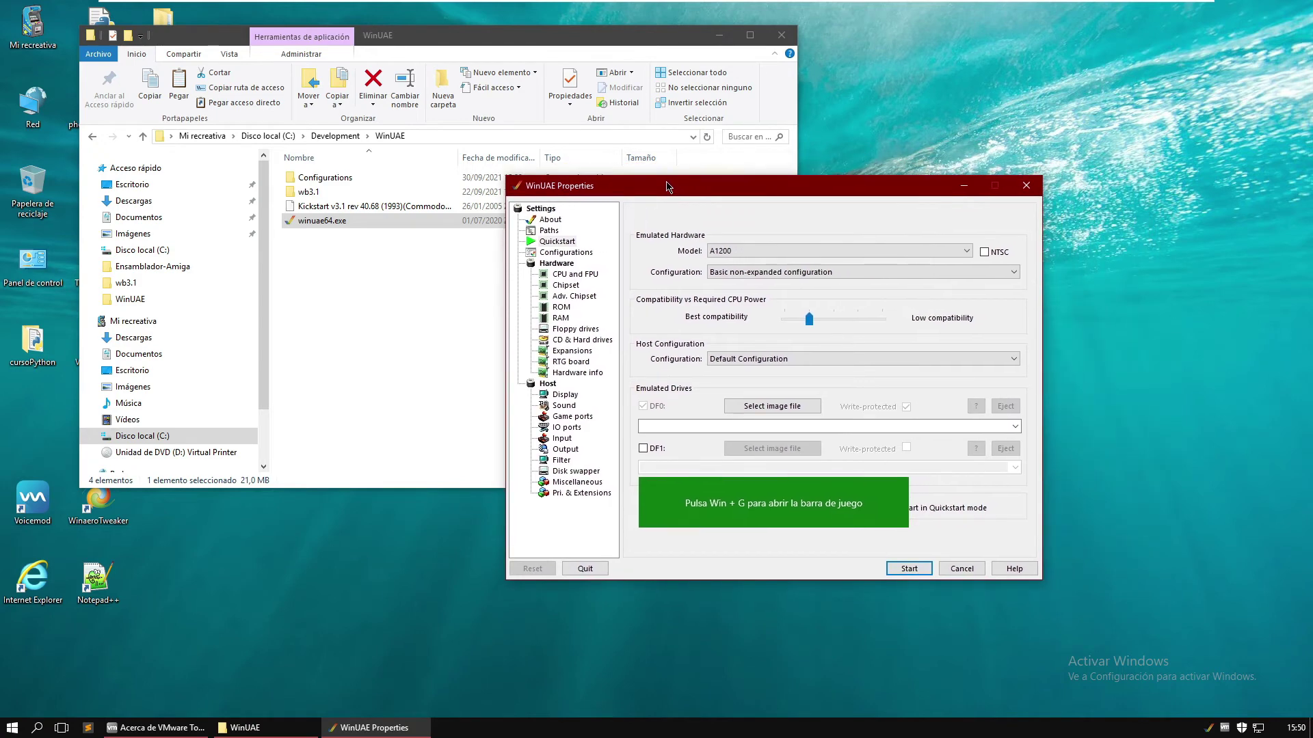
left_click(573, 252)
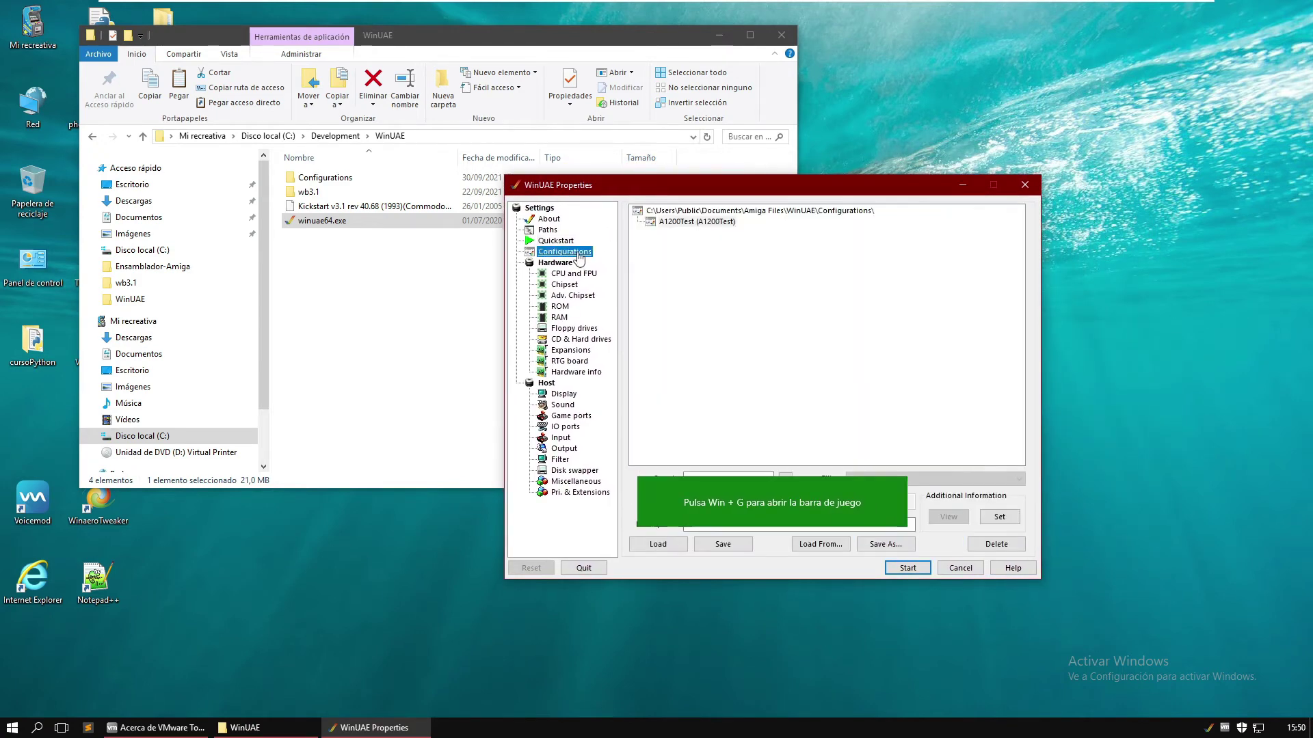
left_click(697, 224)
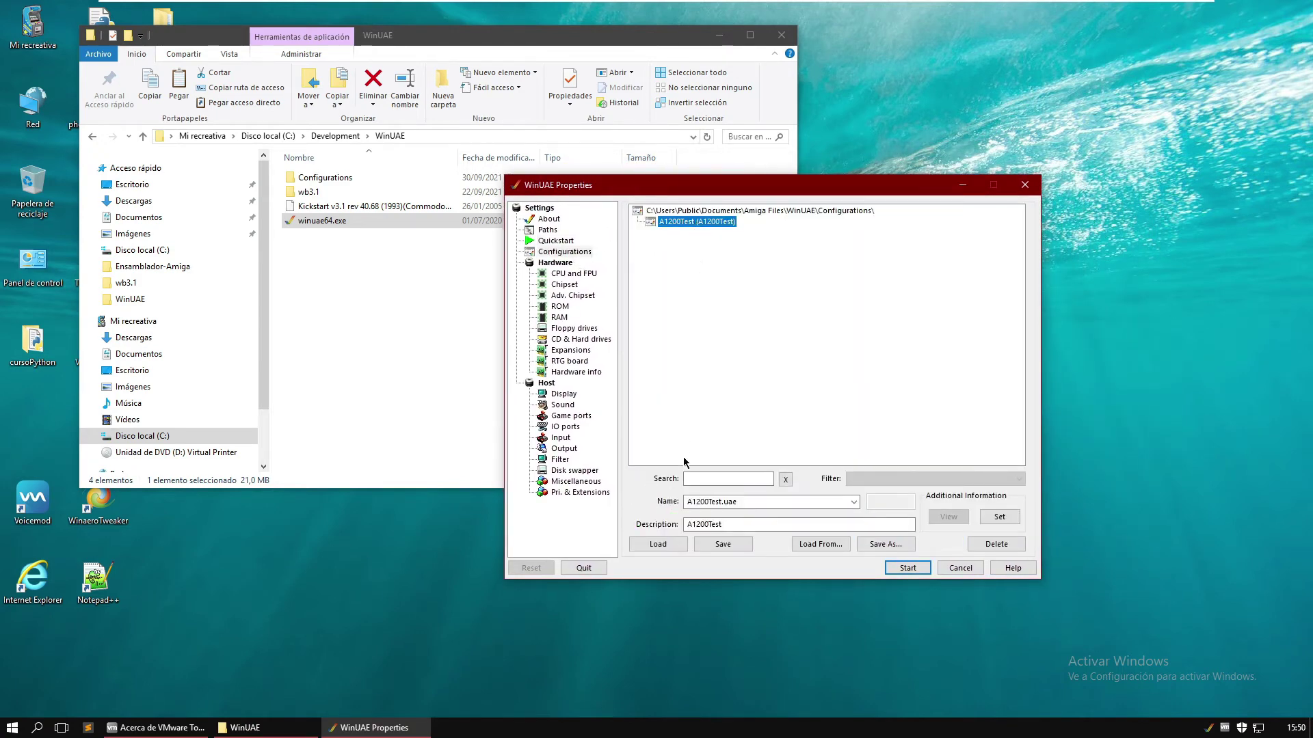
left_click(670, 544)
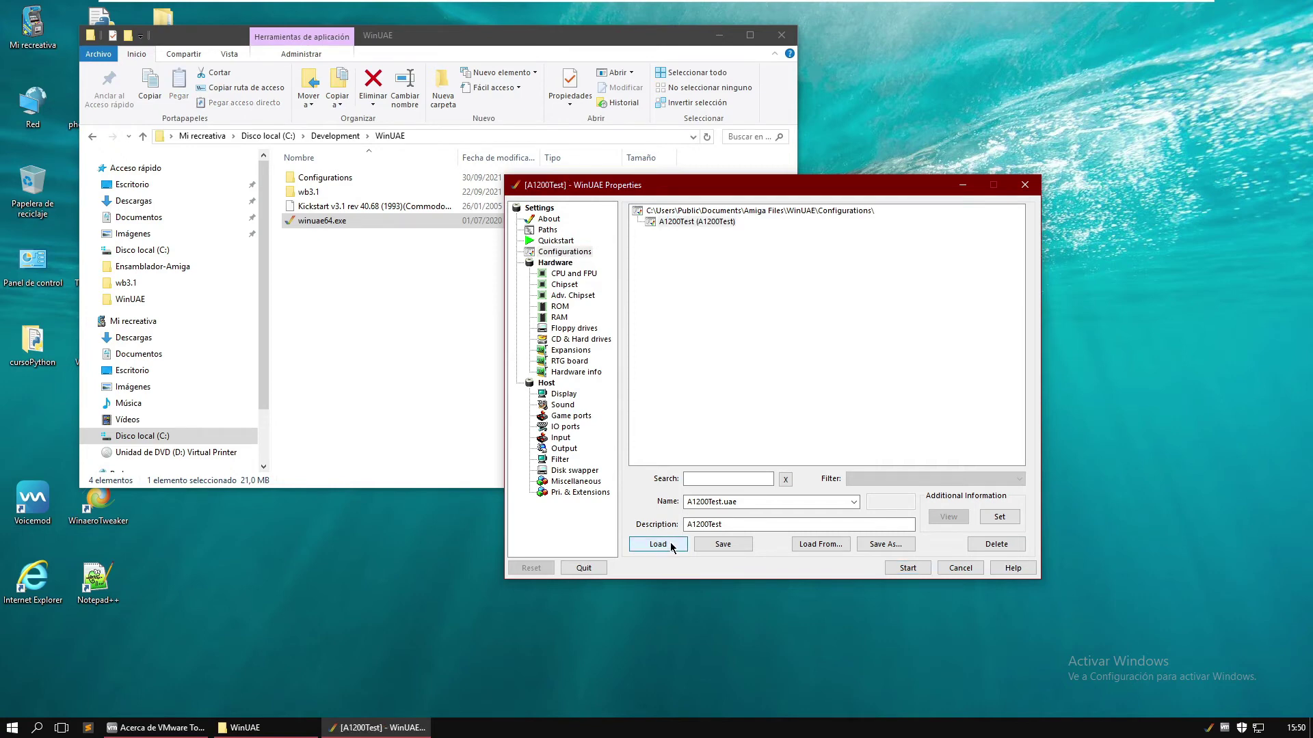
- Save the loaded configuration to C:\Development\WinUAE\Configurations, overwriting the existing A1200Test.uae
left_click(896, 545)
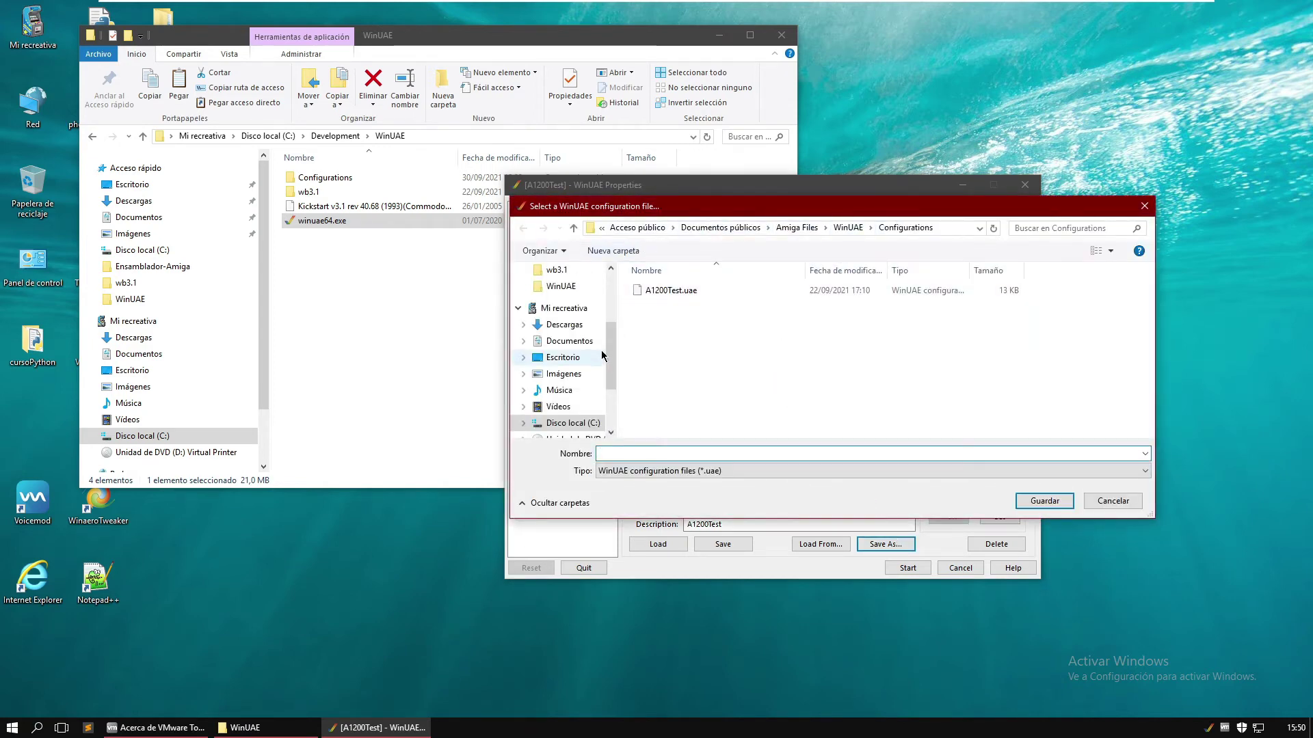
left_click(581, 424)
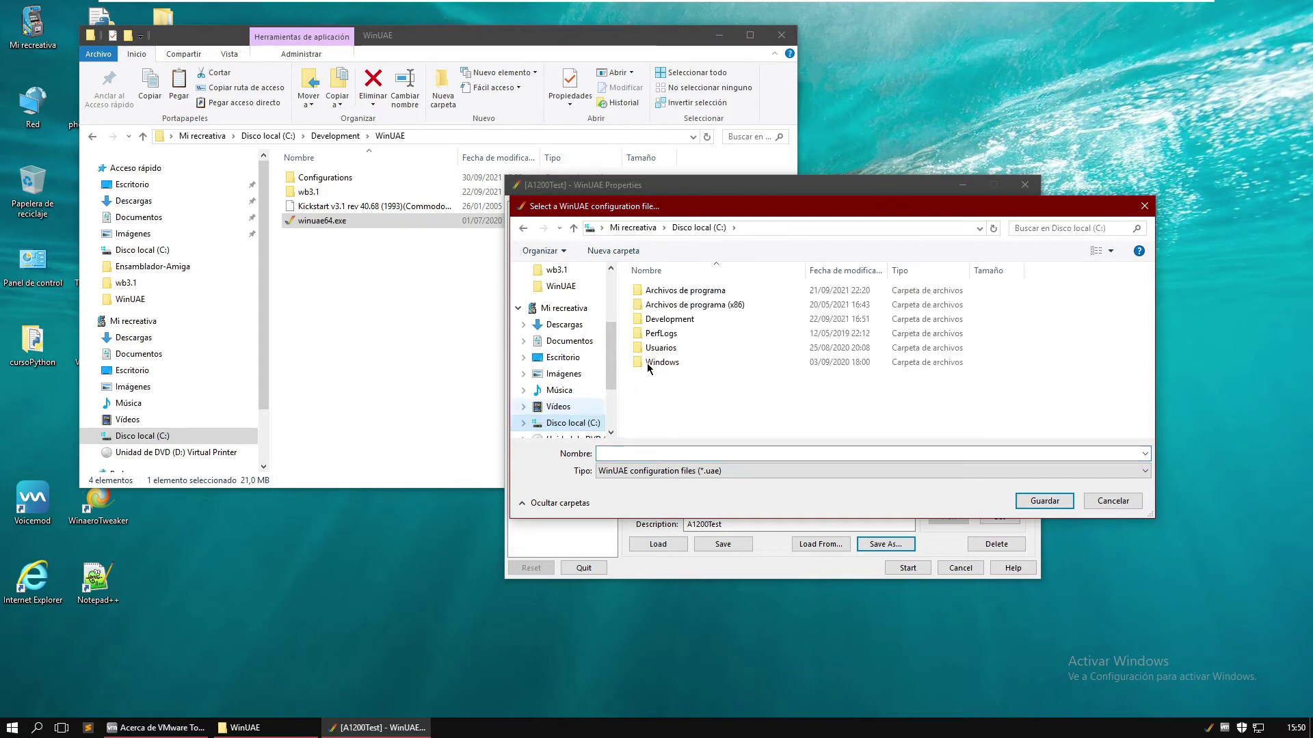
double_click(669, 319)
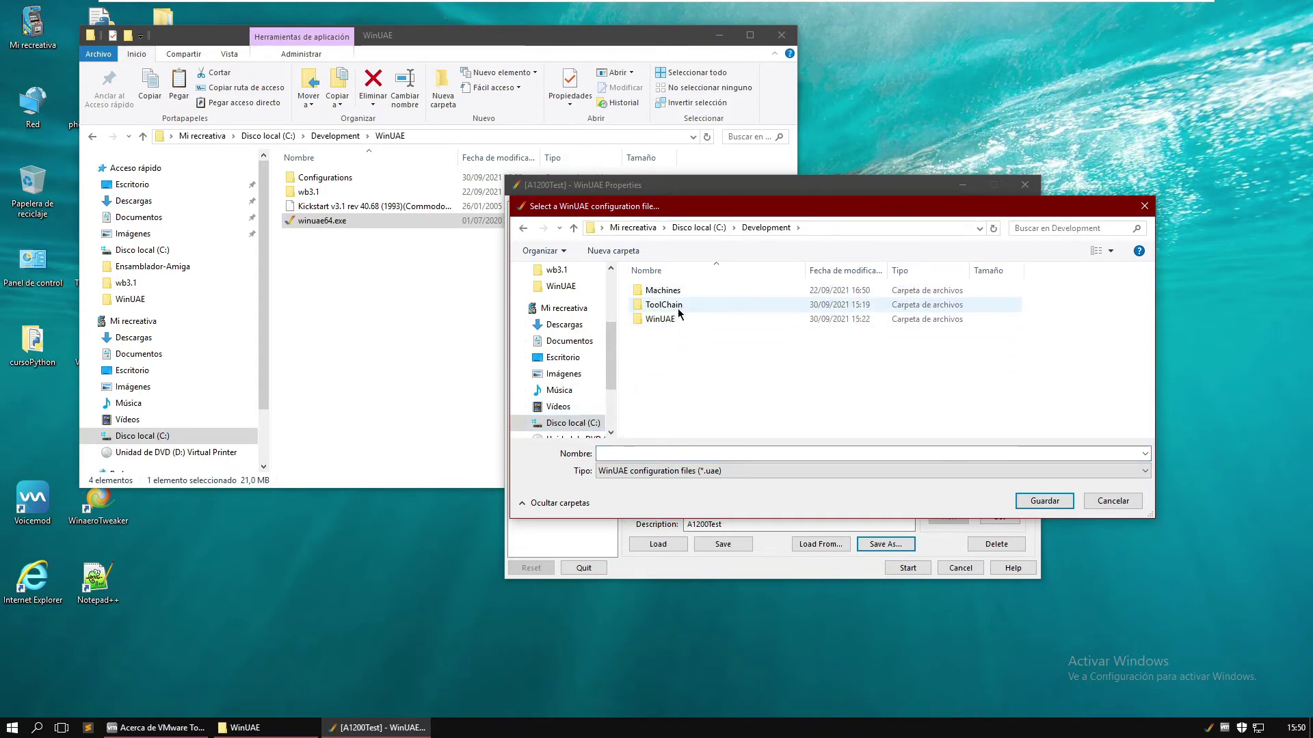
double_click(679, 318)
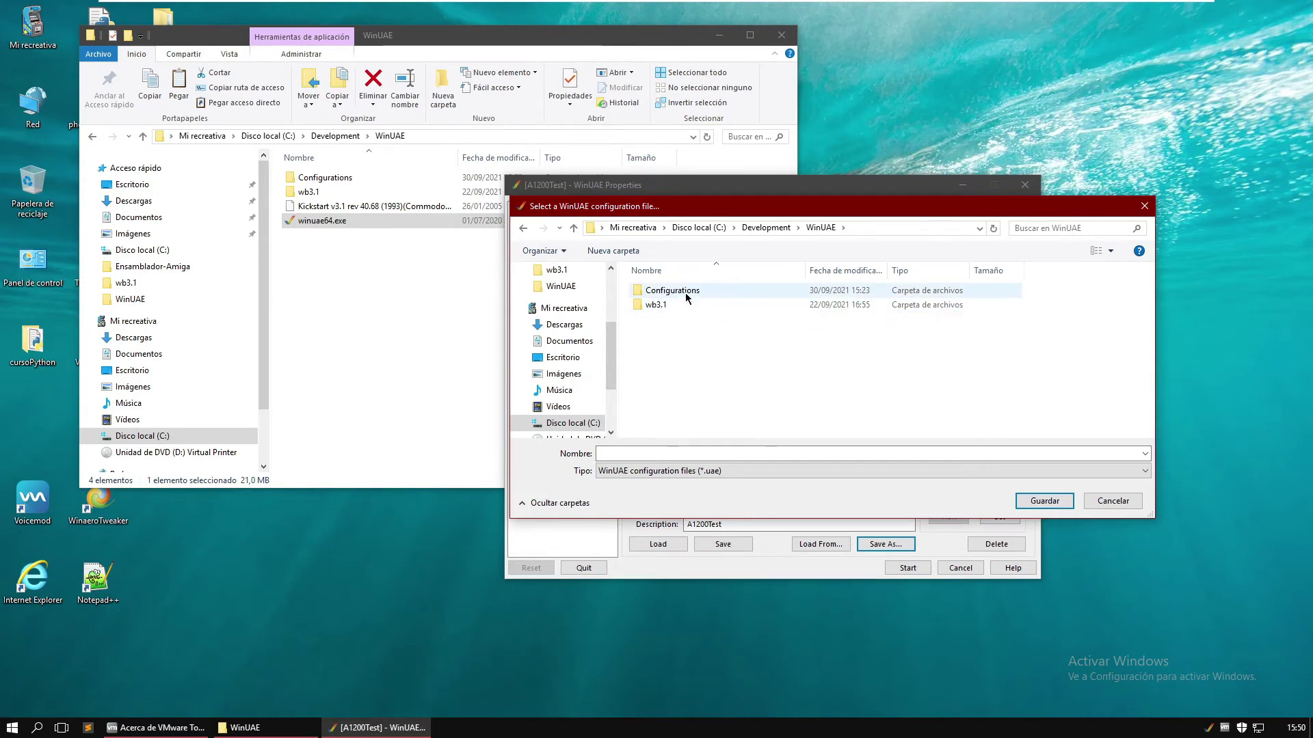
left_click(687, 291)
double_click(687, 291)
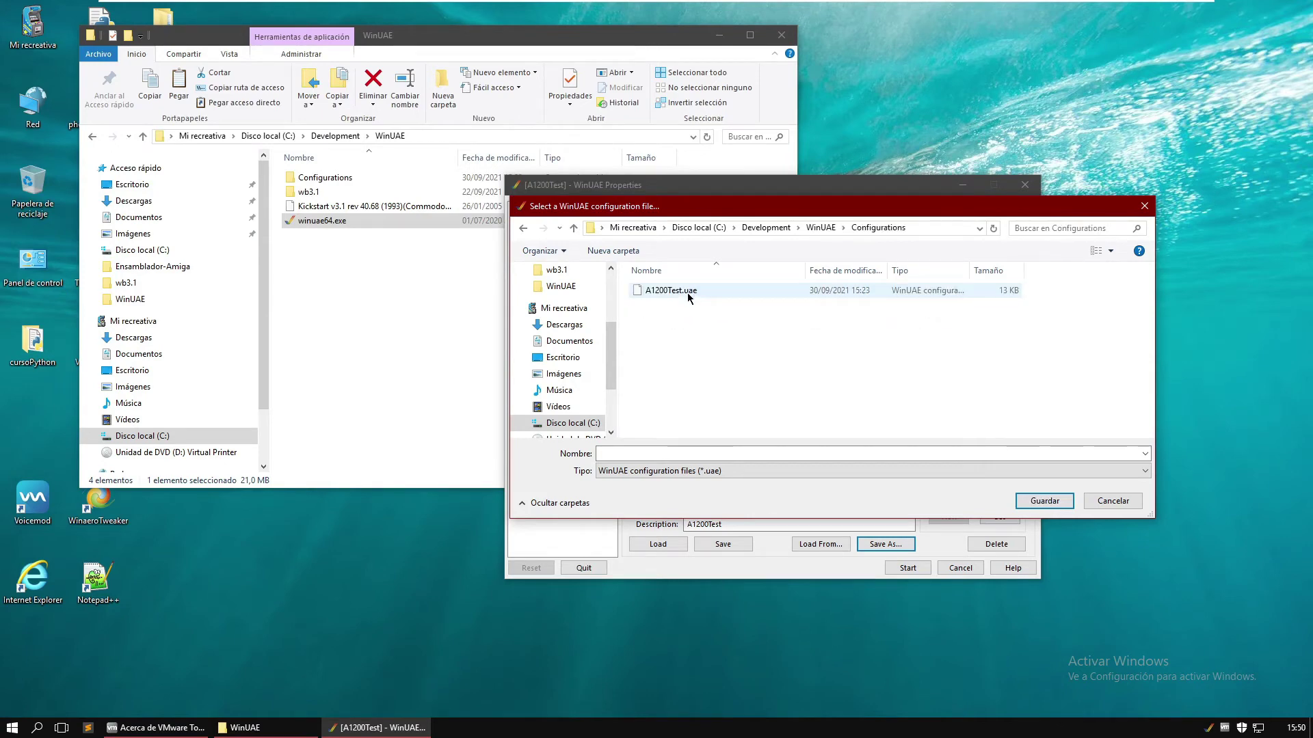
double_click(683, 291)
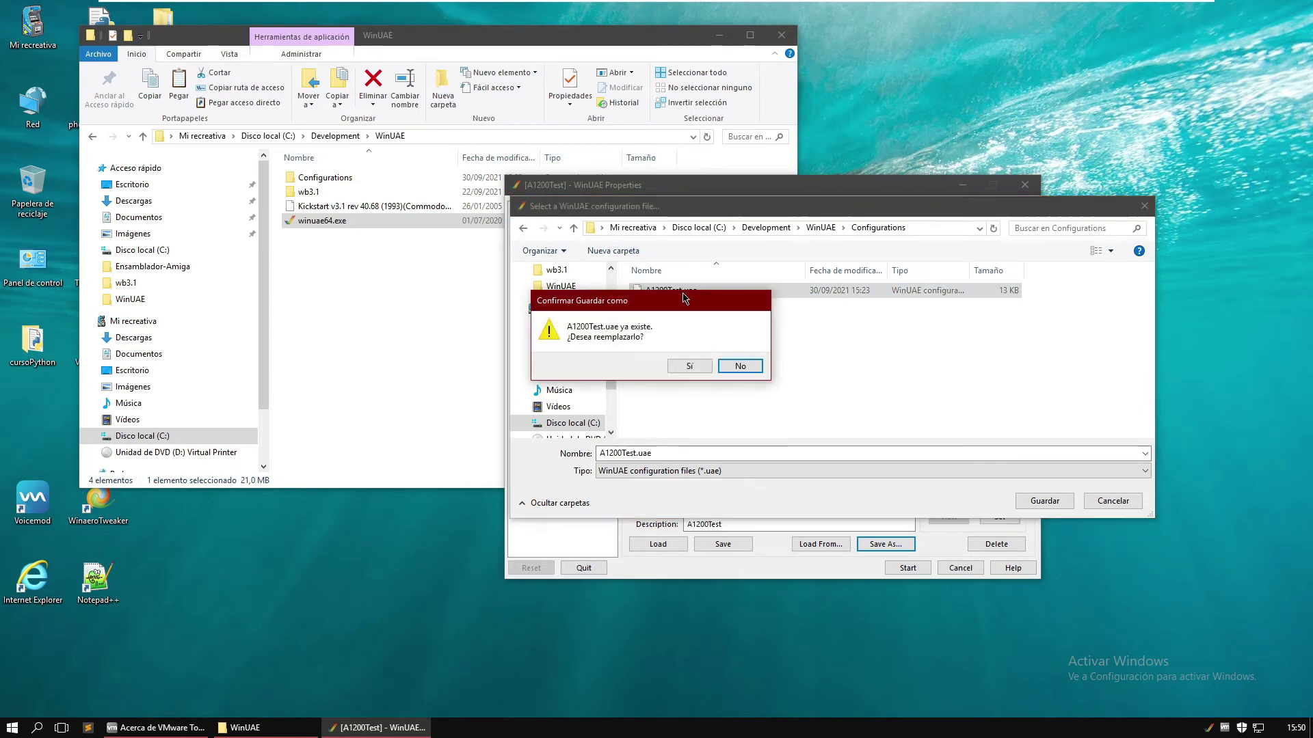
left_click(689, 367)
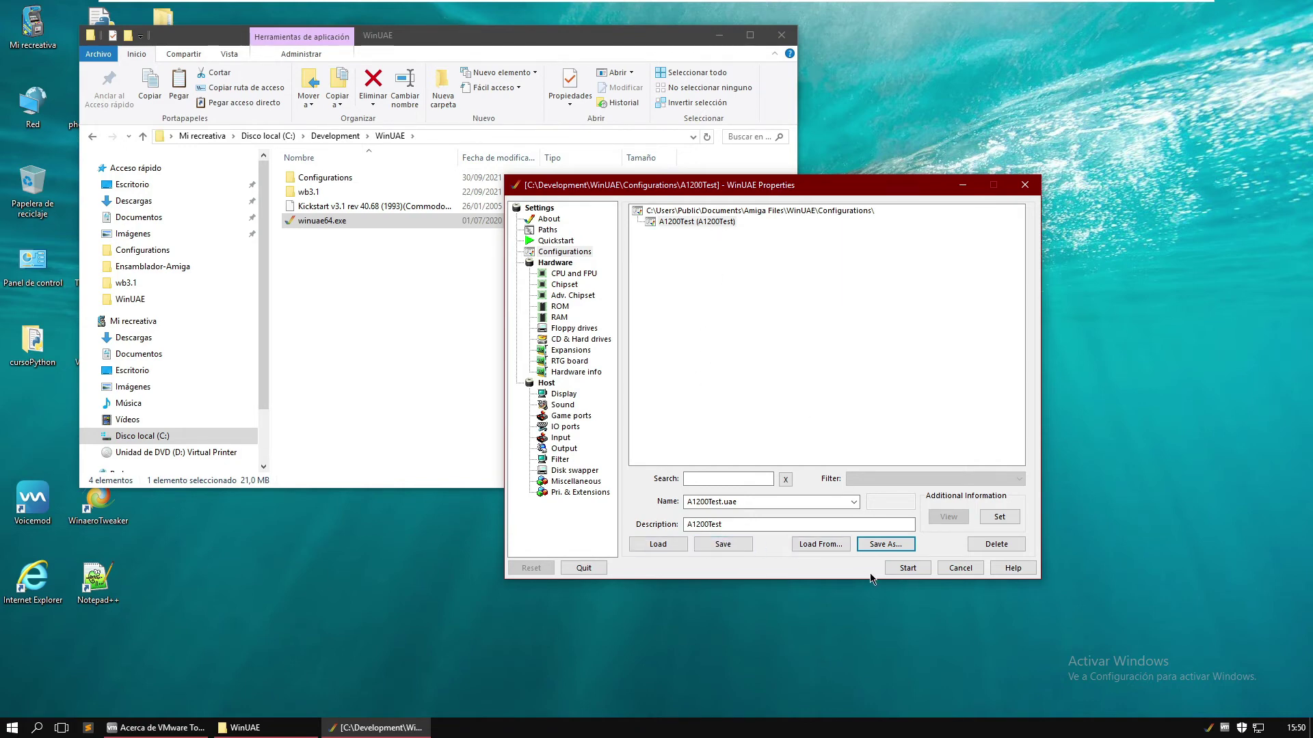
- Start the A1200Test machine to check that it boots into Workbench, and quit WinUAE
left_click(914, 567)
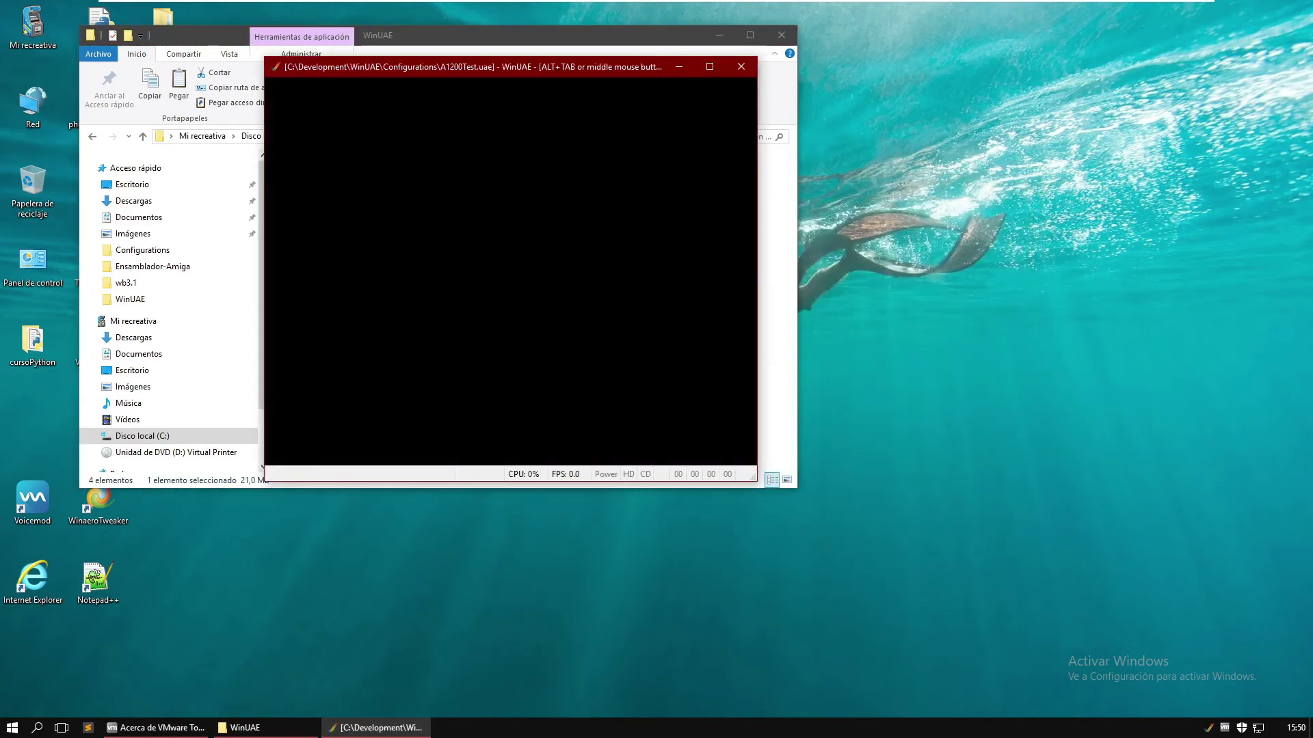
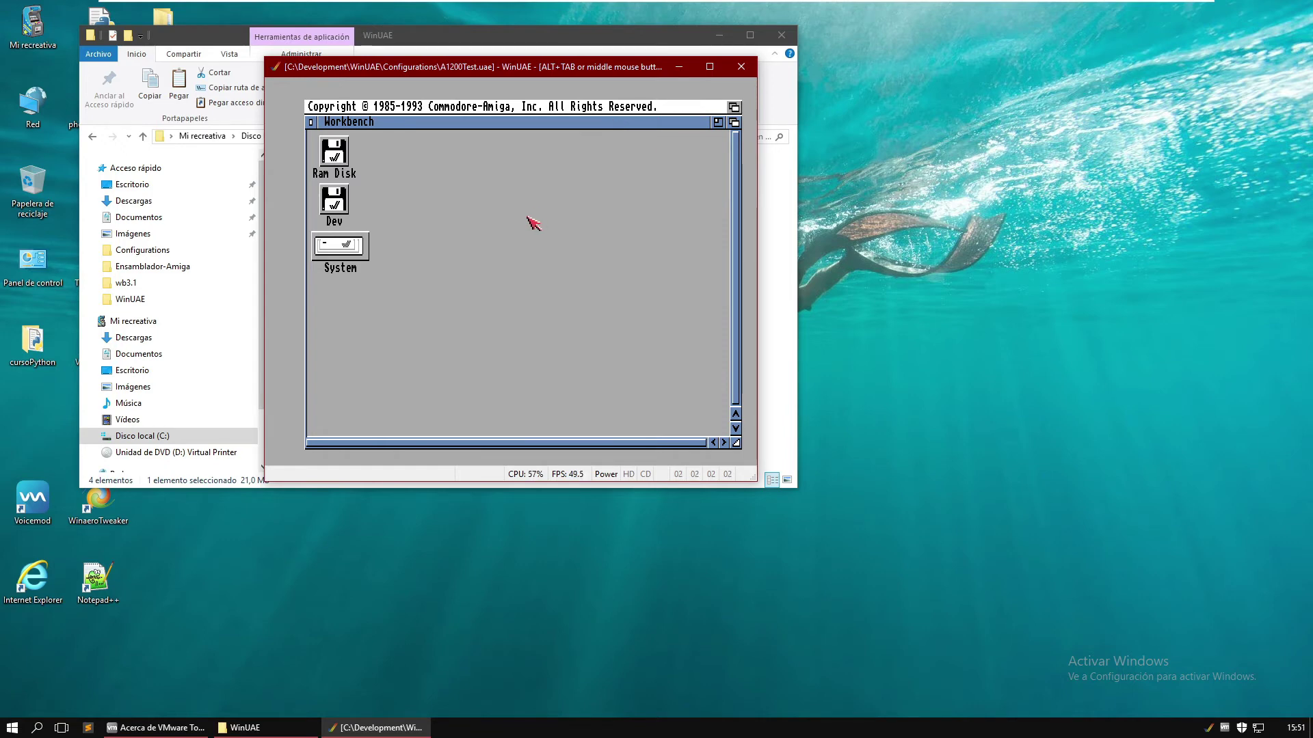
key("F12")
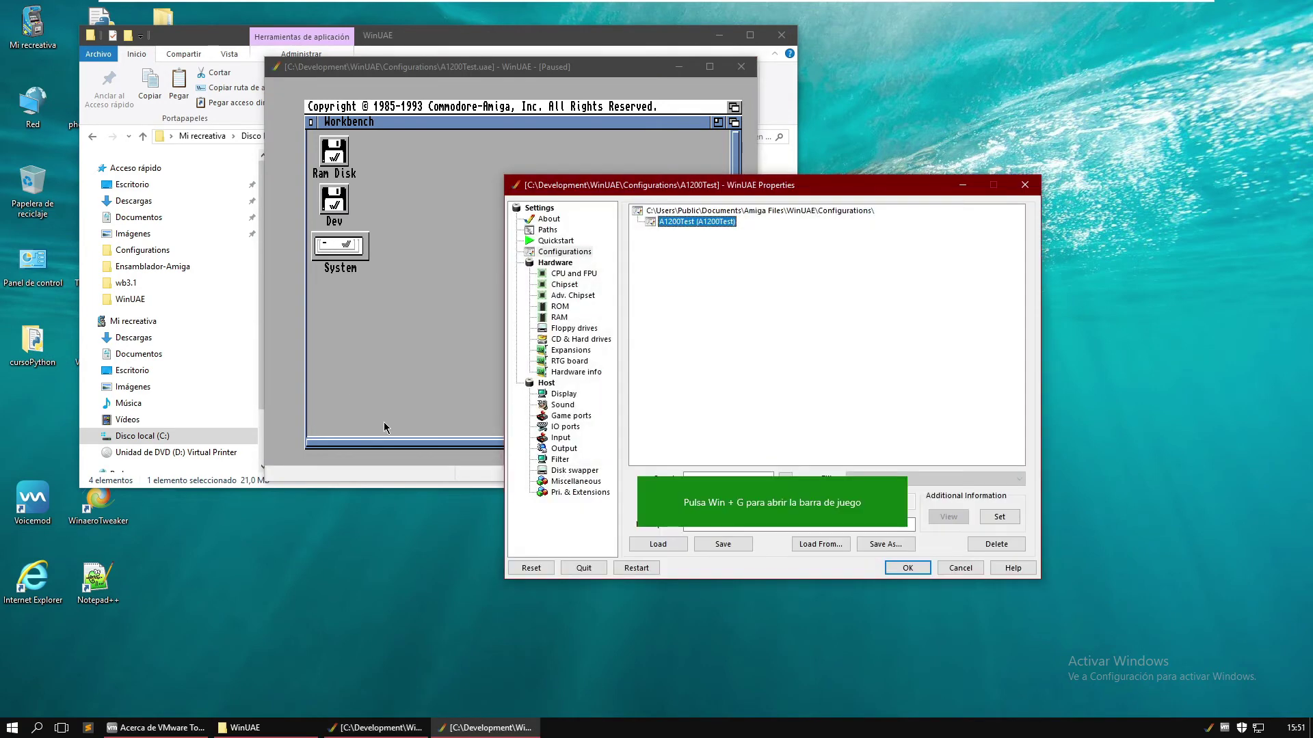
mouse_move(633, 540)
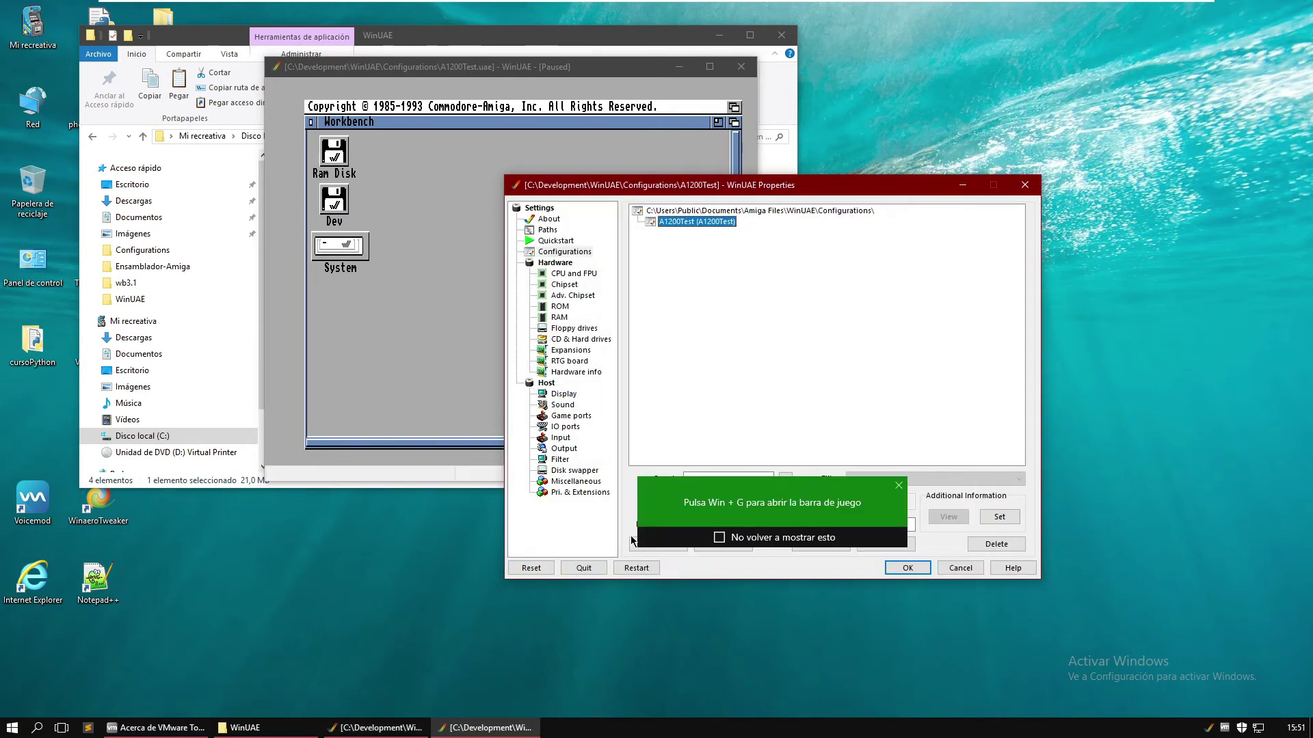
left_click(580, 569)
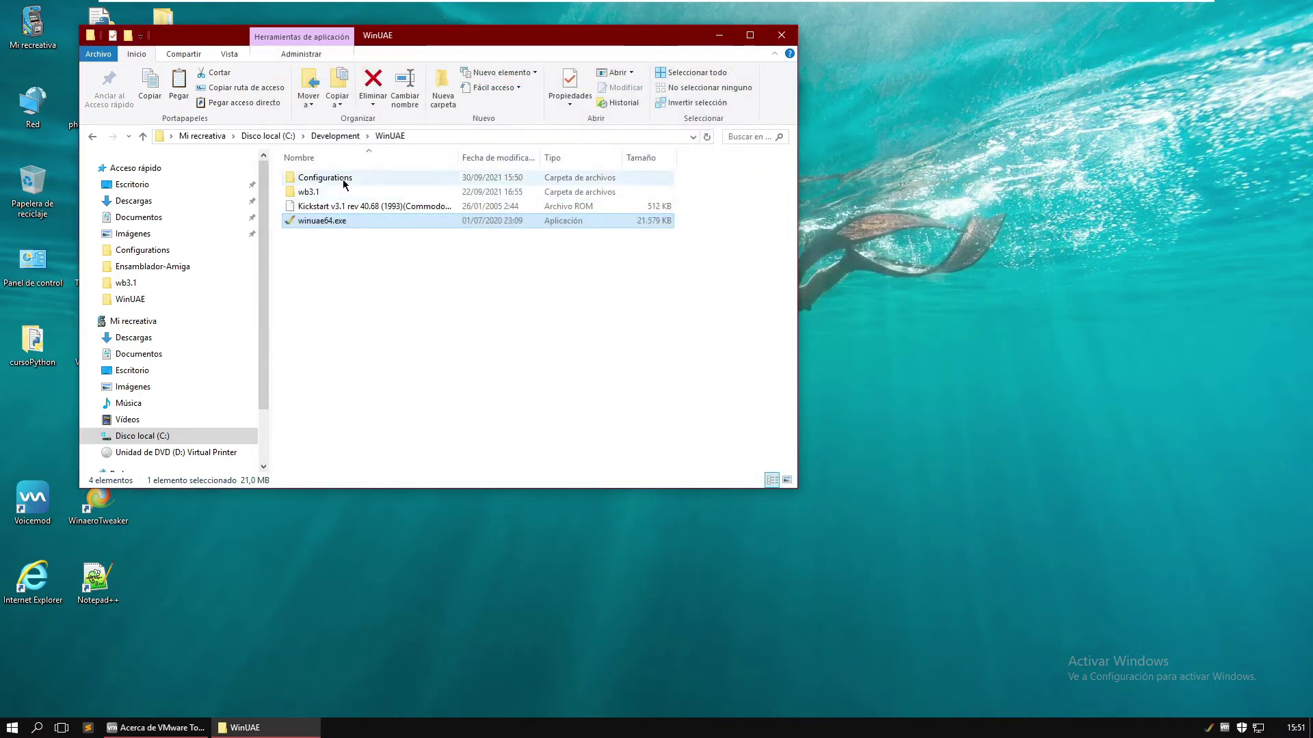
- Duplicate A1200Test.uae inside the WinUAE\Configurations folder and rename the copy A1200Debug.uae
double_click(344, 183)
left_click(339, 179)
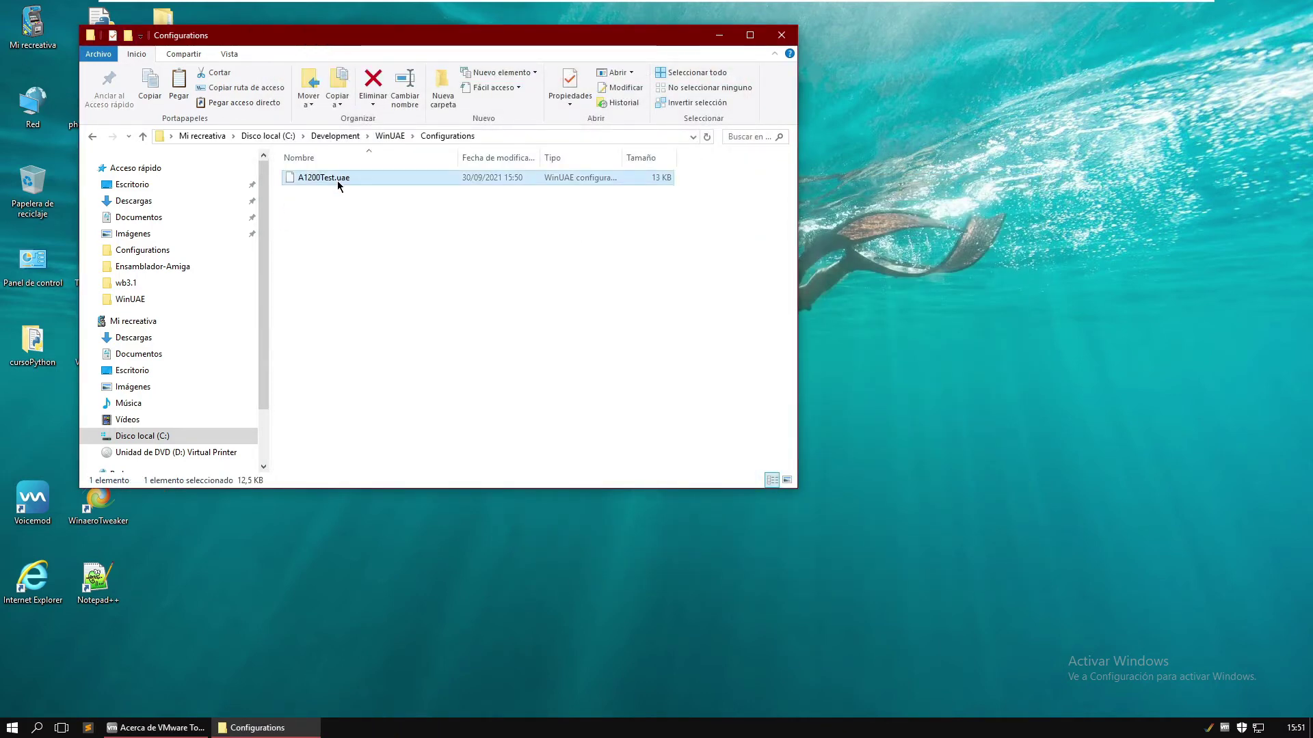
key("ctrl+c")
key("ctrl+v")
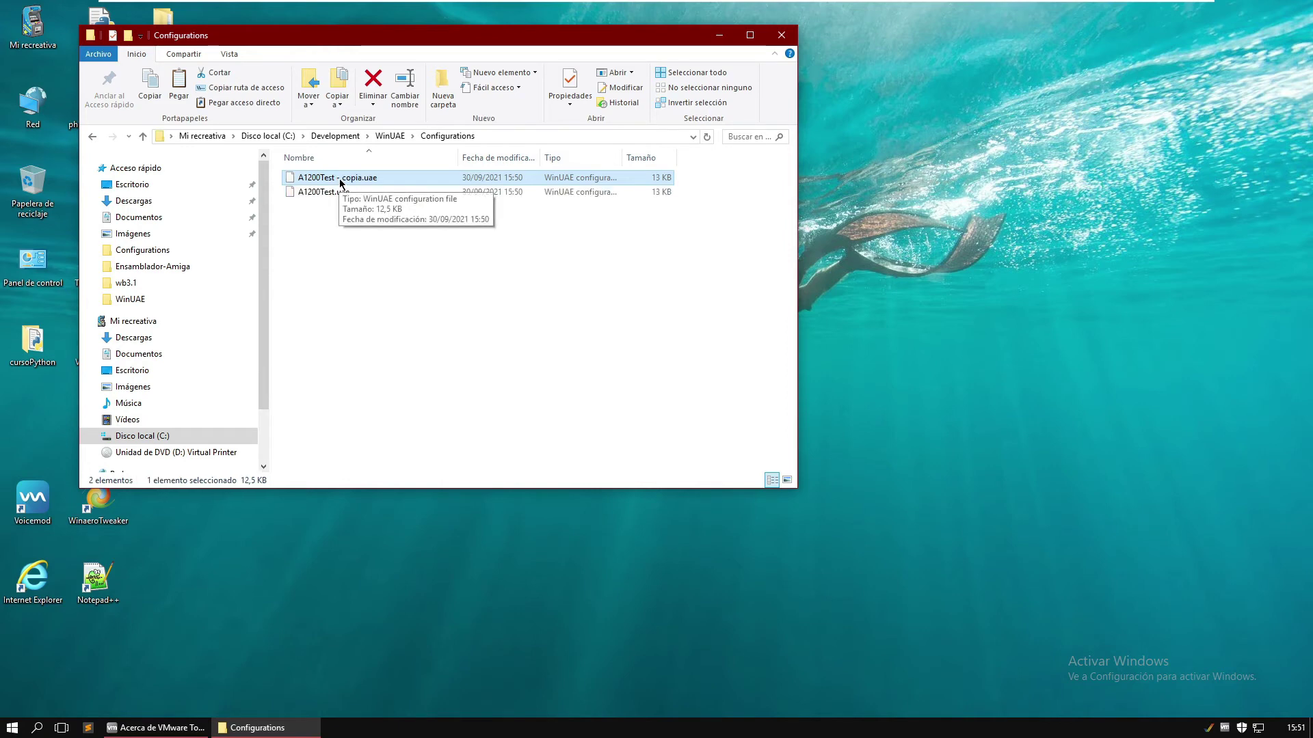
key("F2")
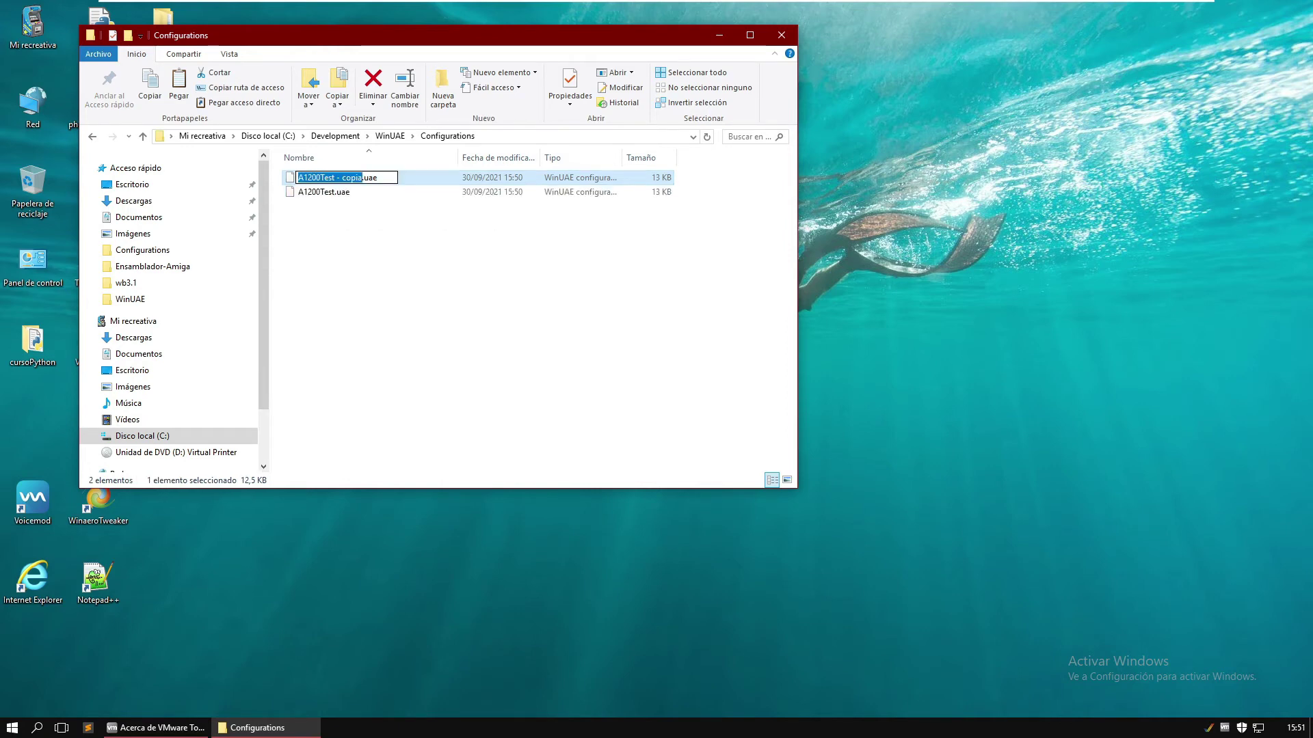
key("BackSpace")
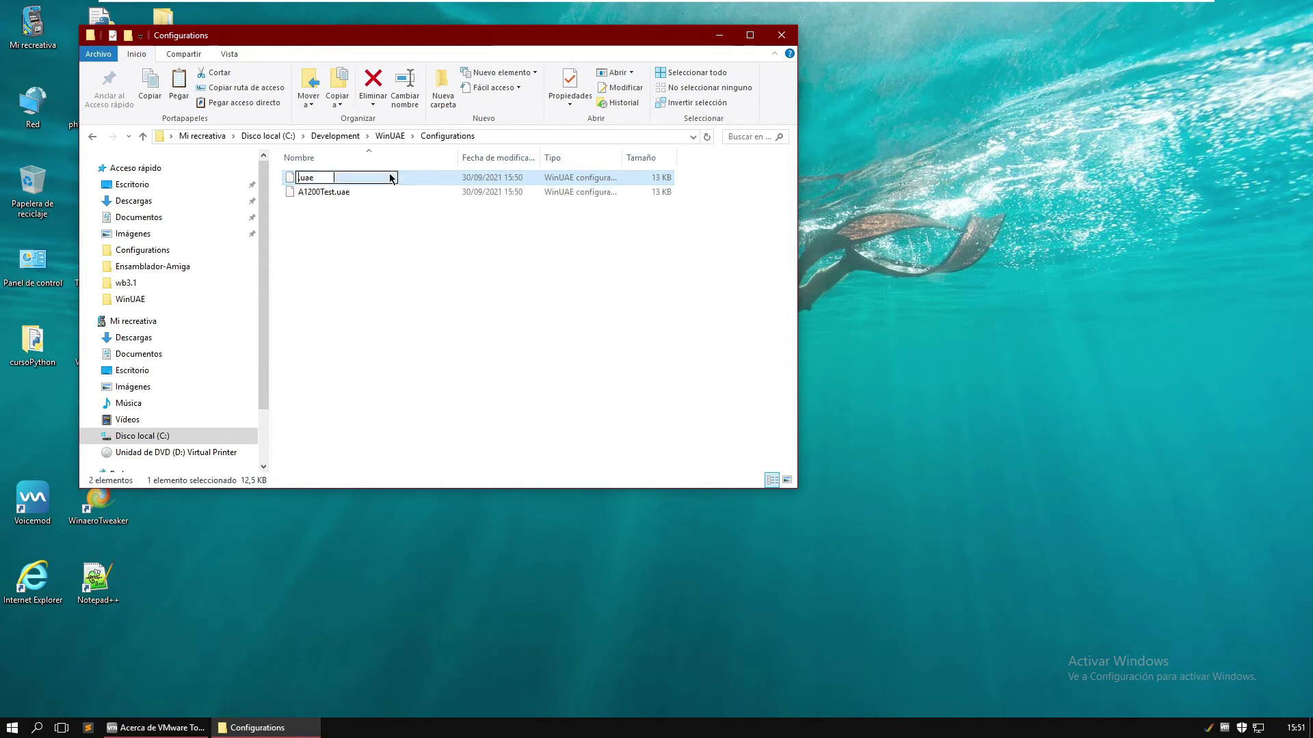
type("A1200")
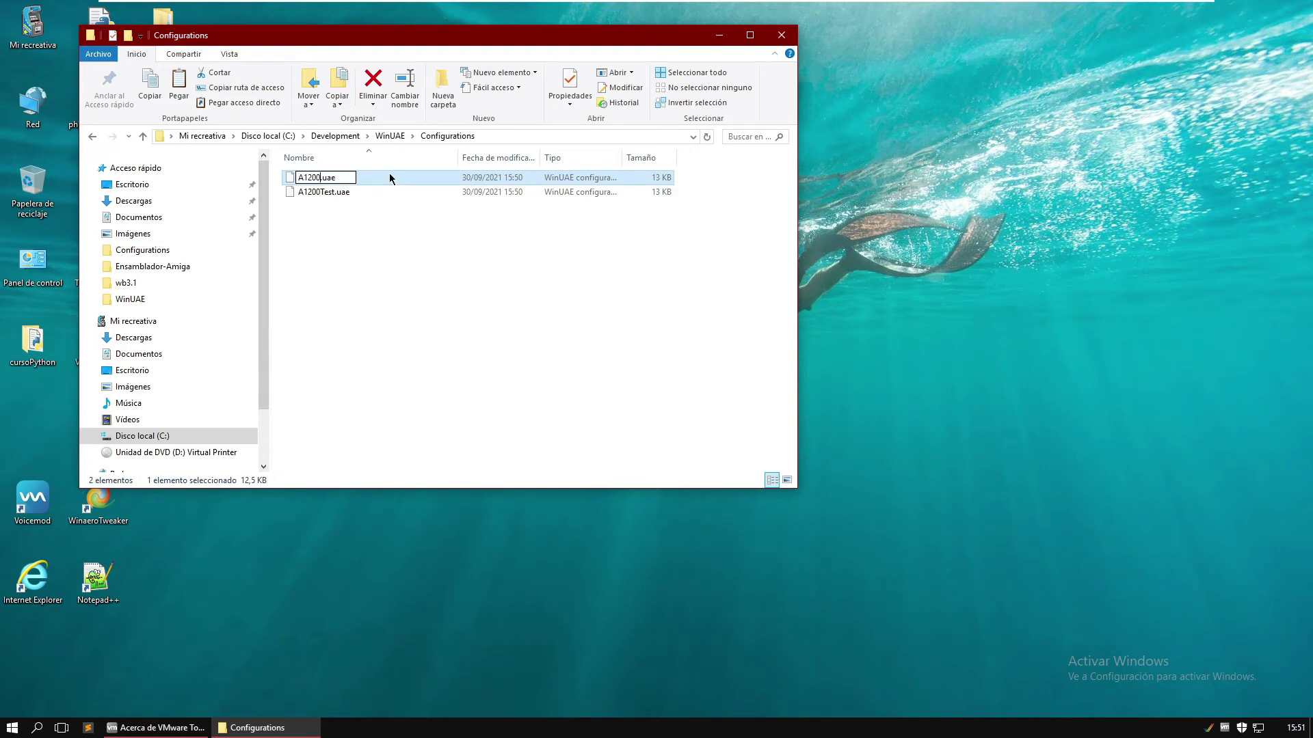
type("Debug")
left_click(402, 223)
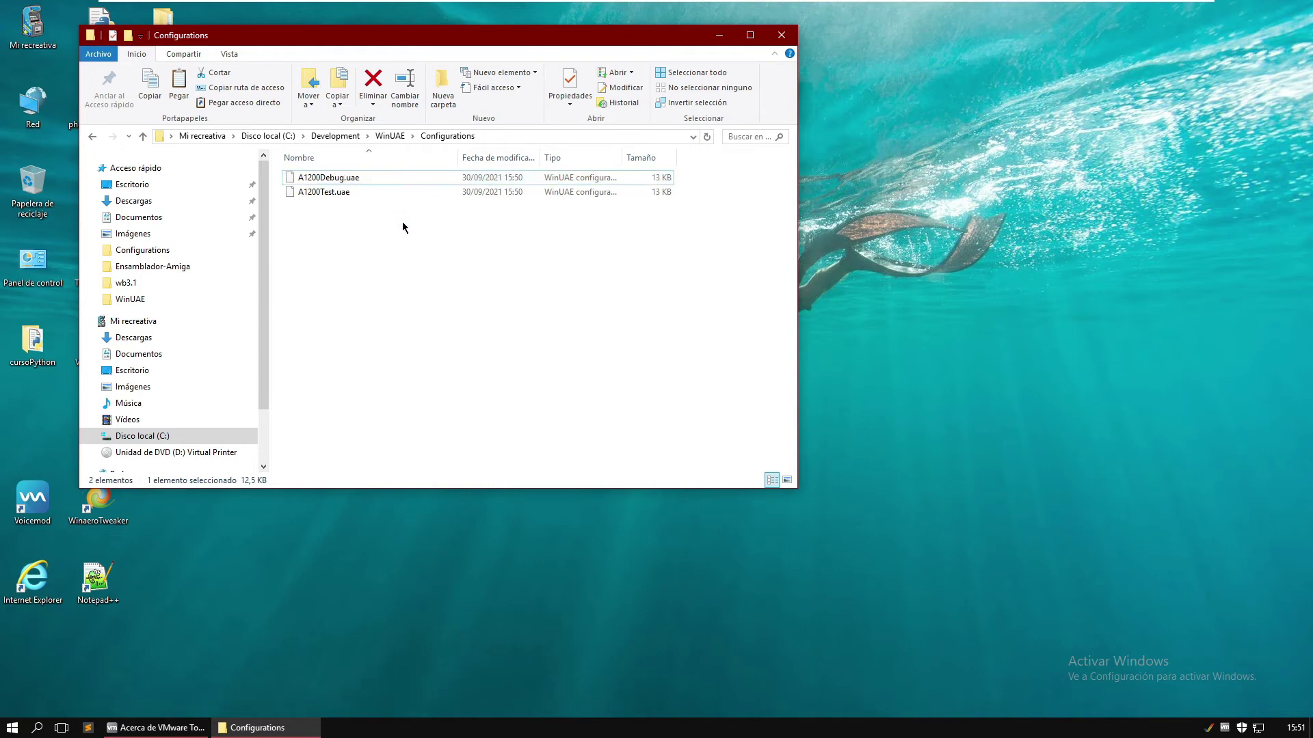
- Relaunch winuae64.exe from the WinUAE folder, dismiss the system ROM message, and open the list of saved configurations
left_click(390, 138)
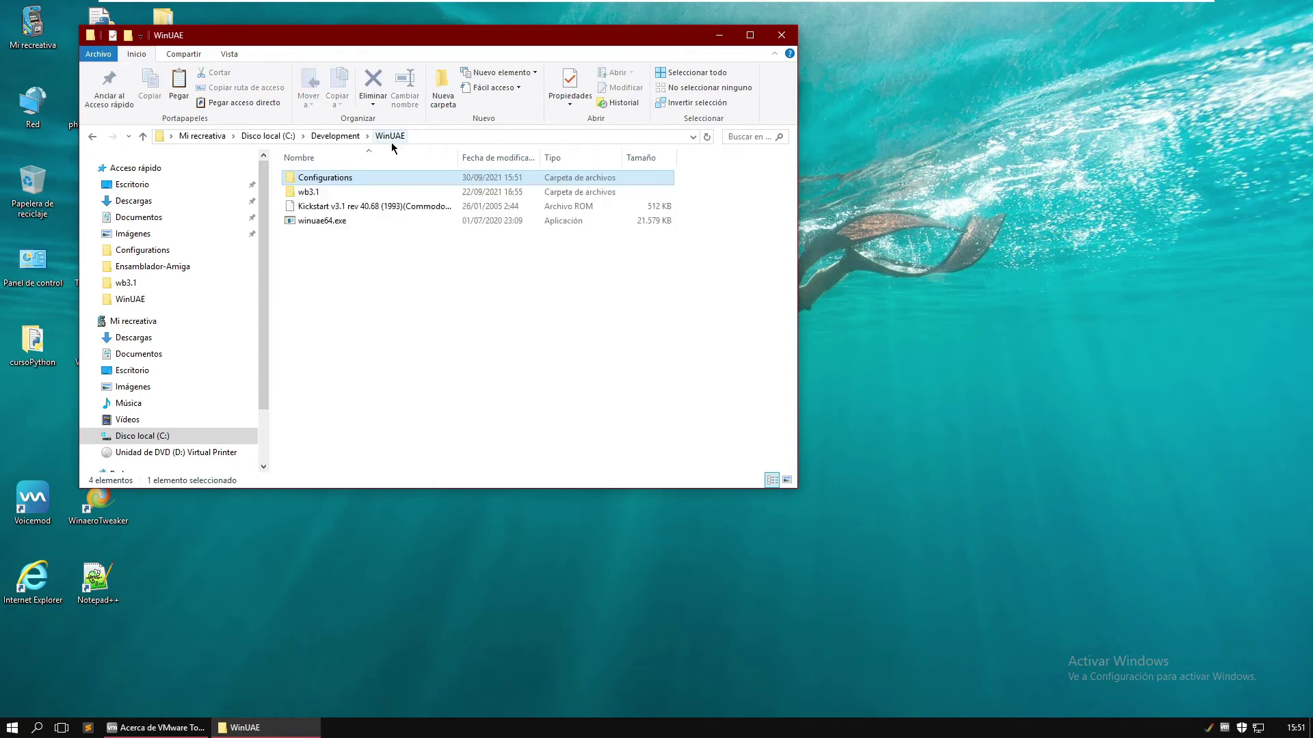
double_click(344, 222)
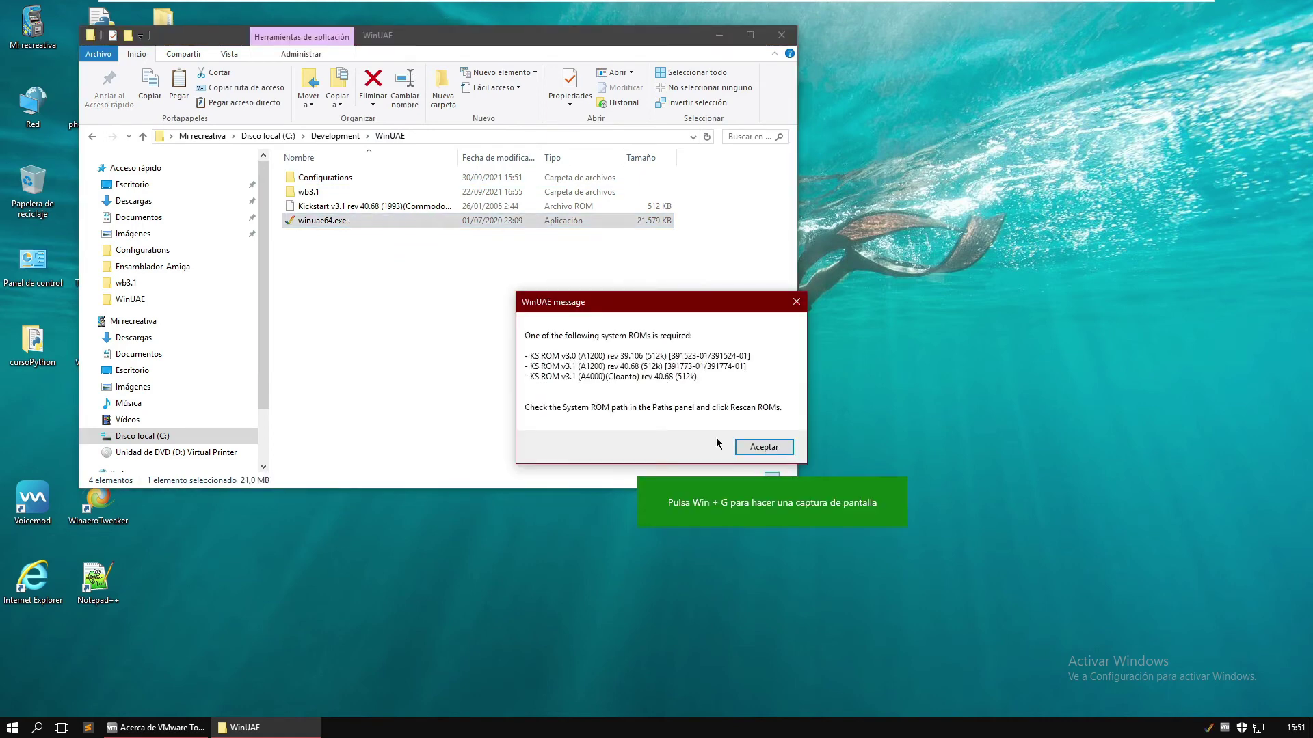
left_click(762, 447)
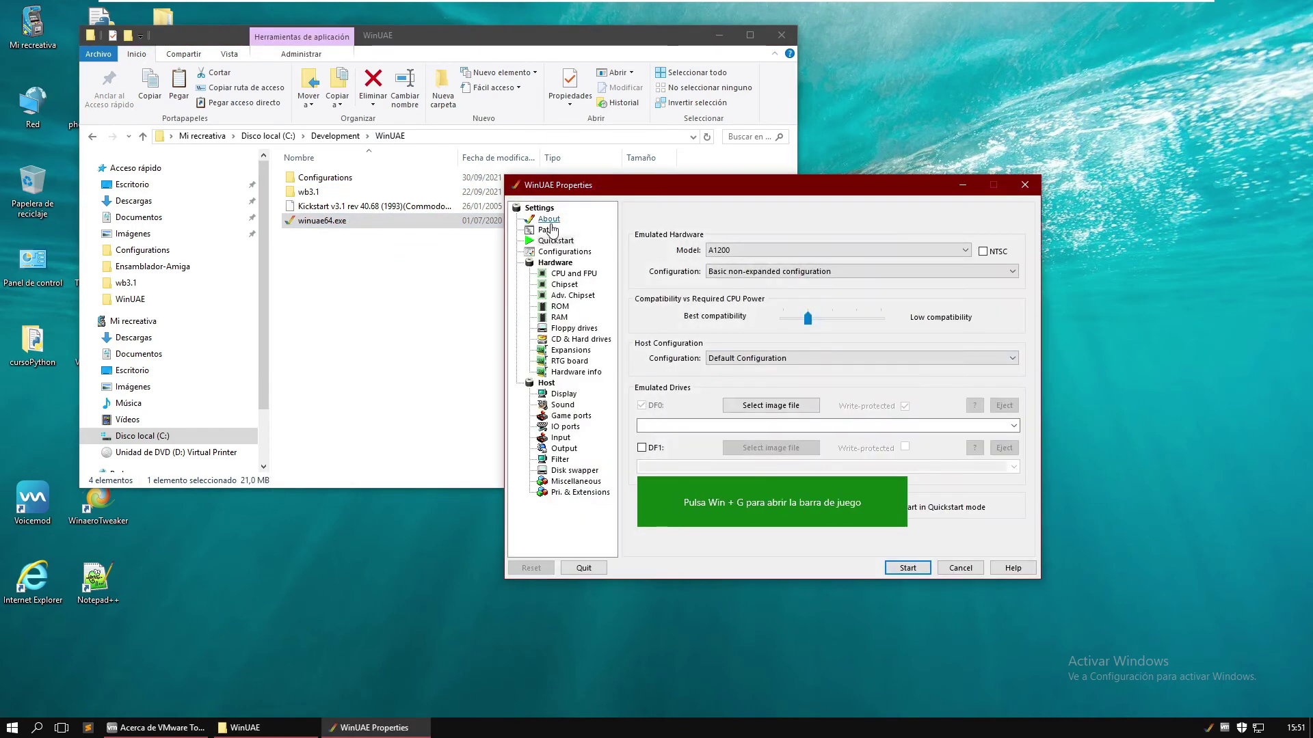
left_click(566, 253)
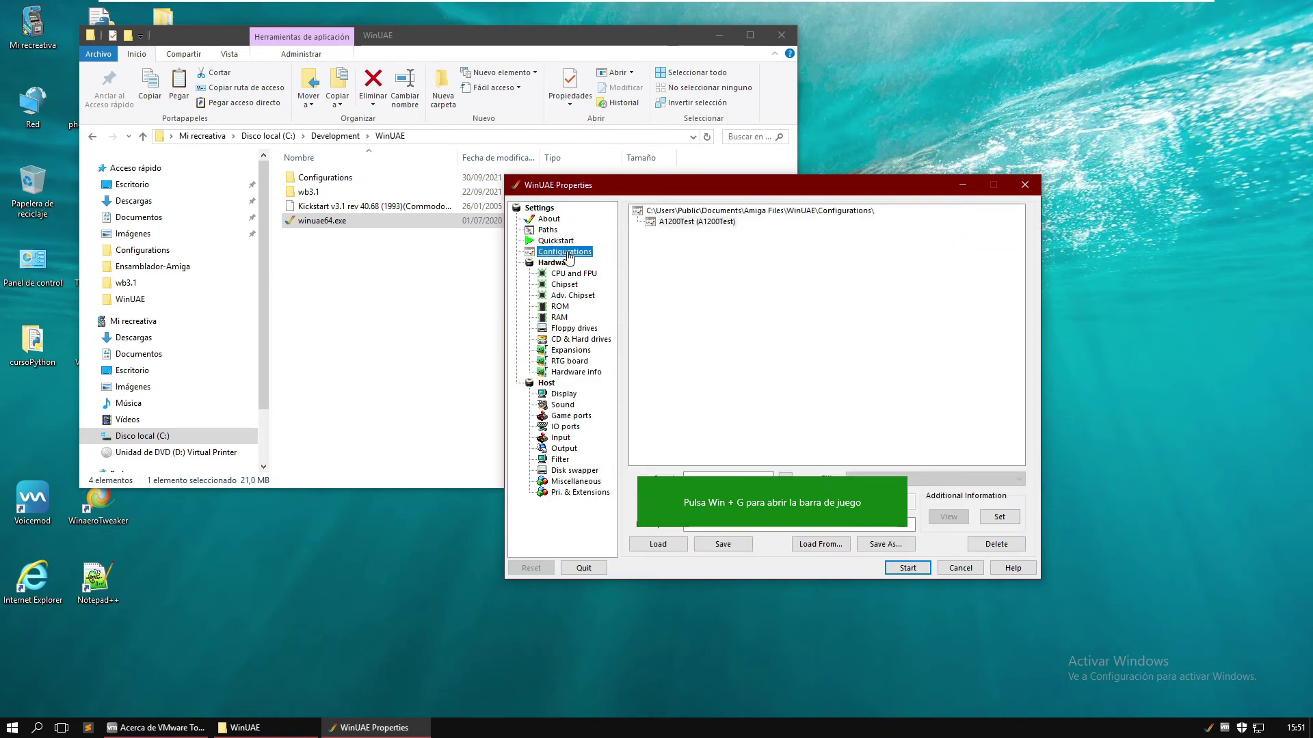
- Rescan the system ROMs from the path settings and dismiss the scan message
left_click(548, 219)
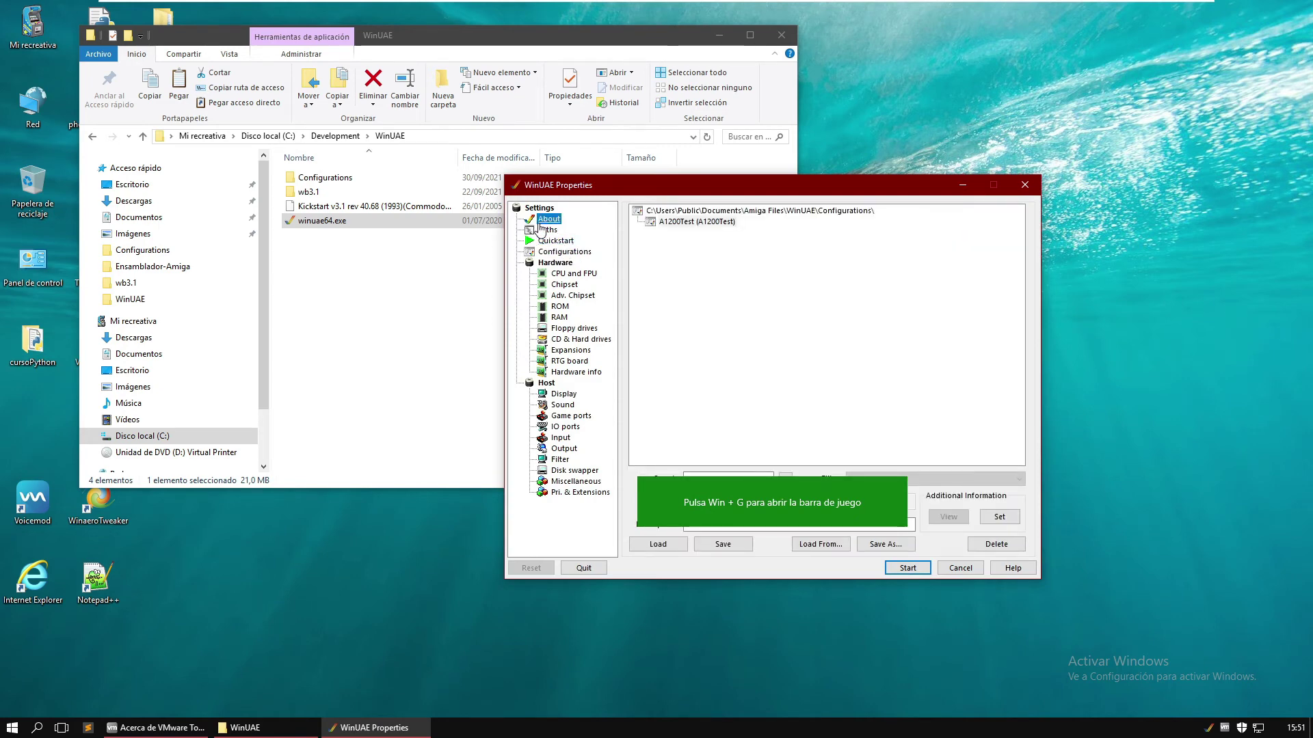
left_click(546, 230)
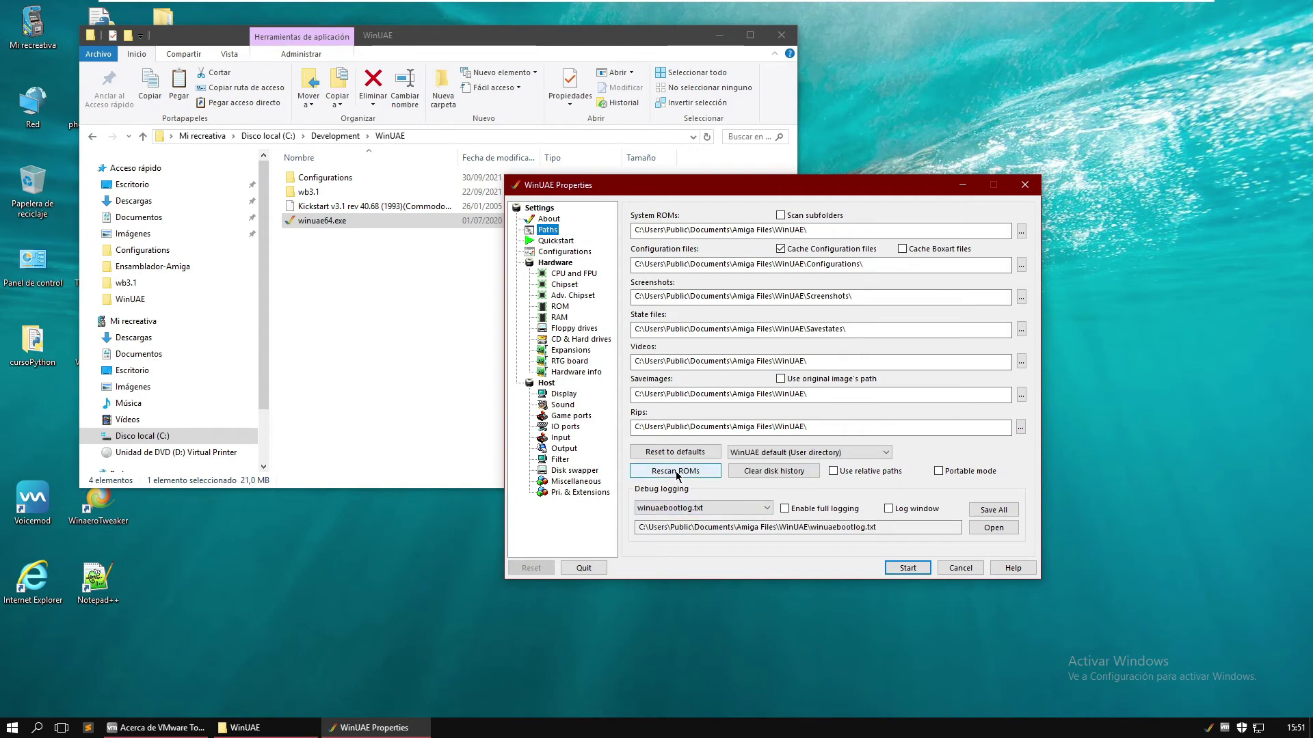
left_click(675, 471)
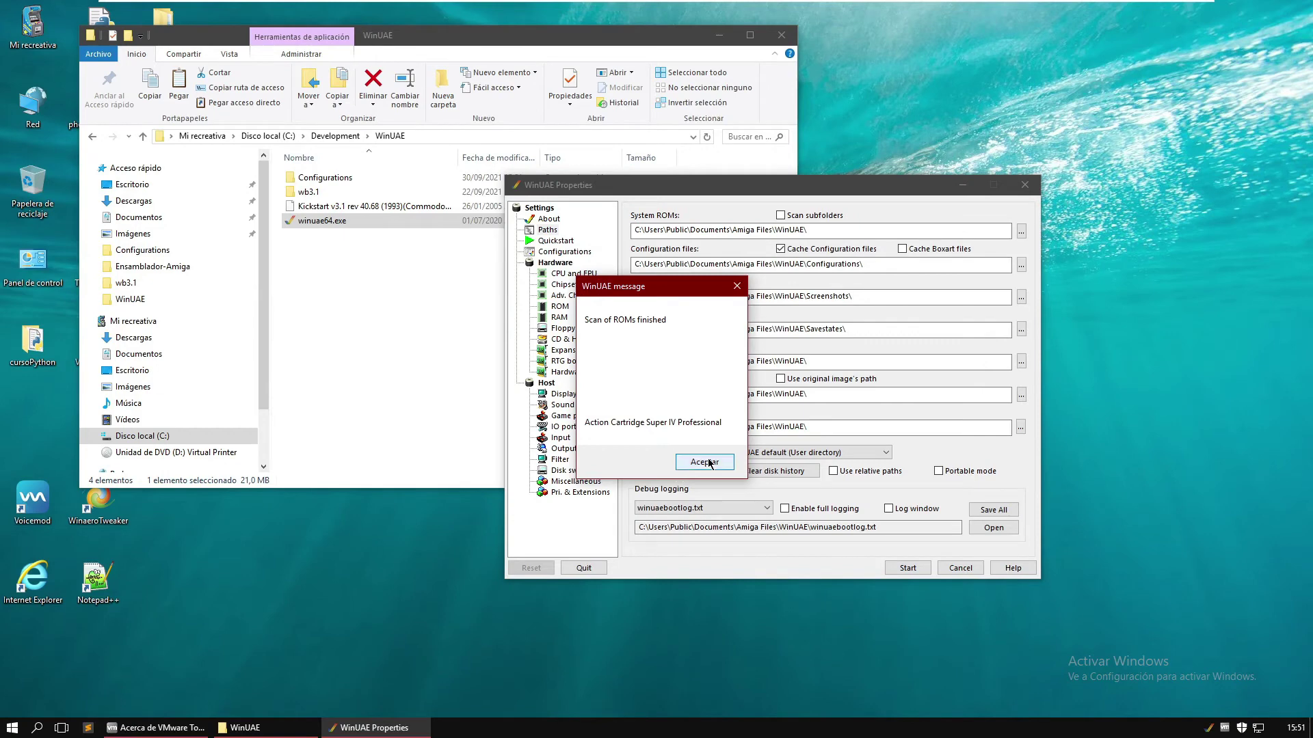
left_click(694, 464)
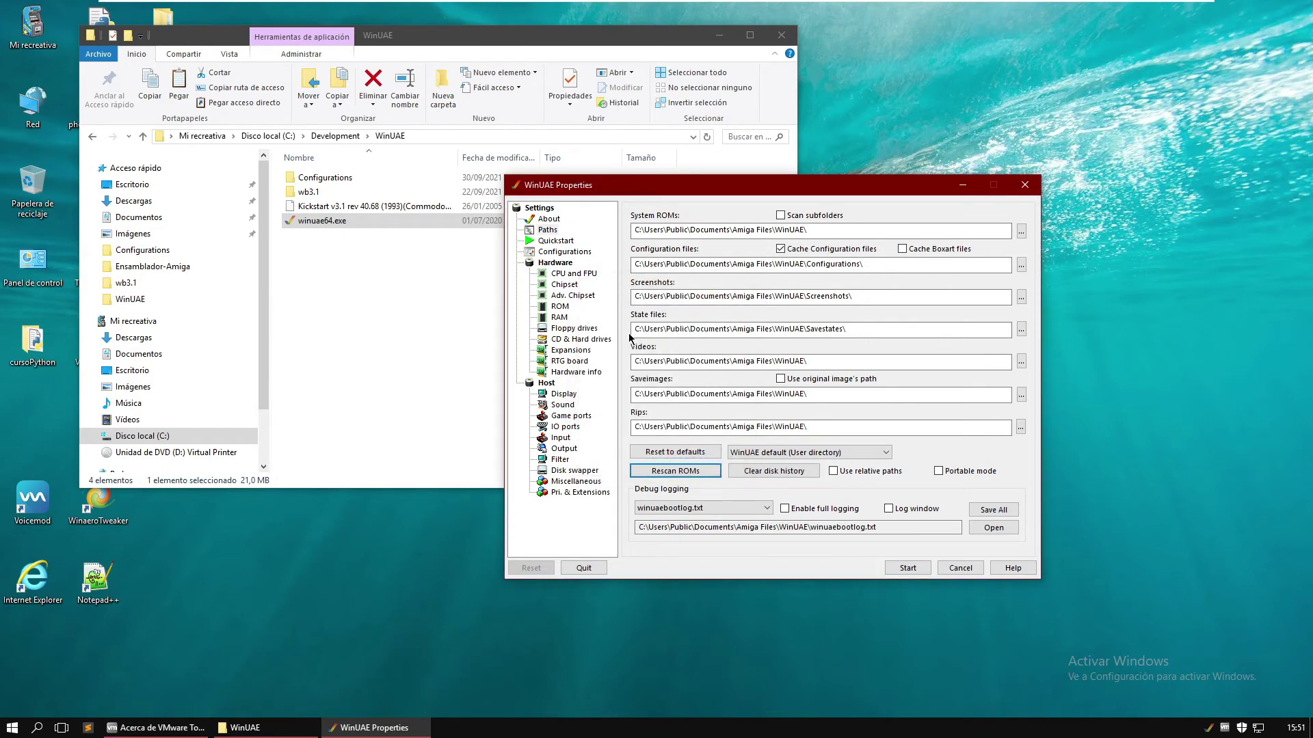
- View the saved configurations and try to expand the listed Configurations folder
left_click(581, 253)
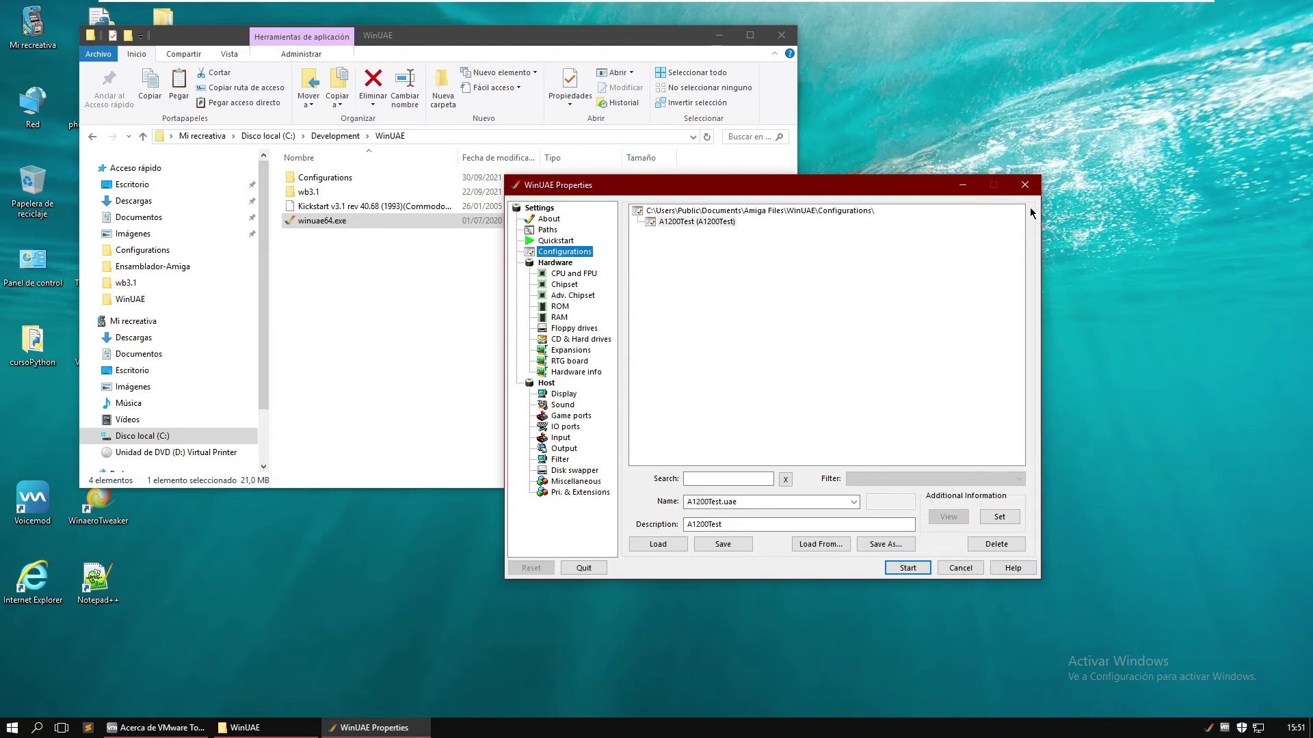
left_click(825, 212)
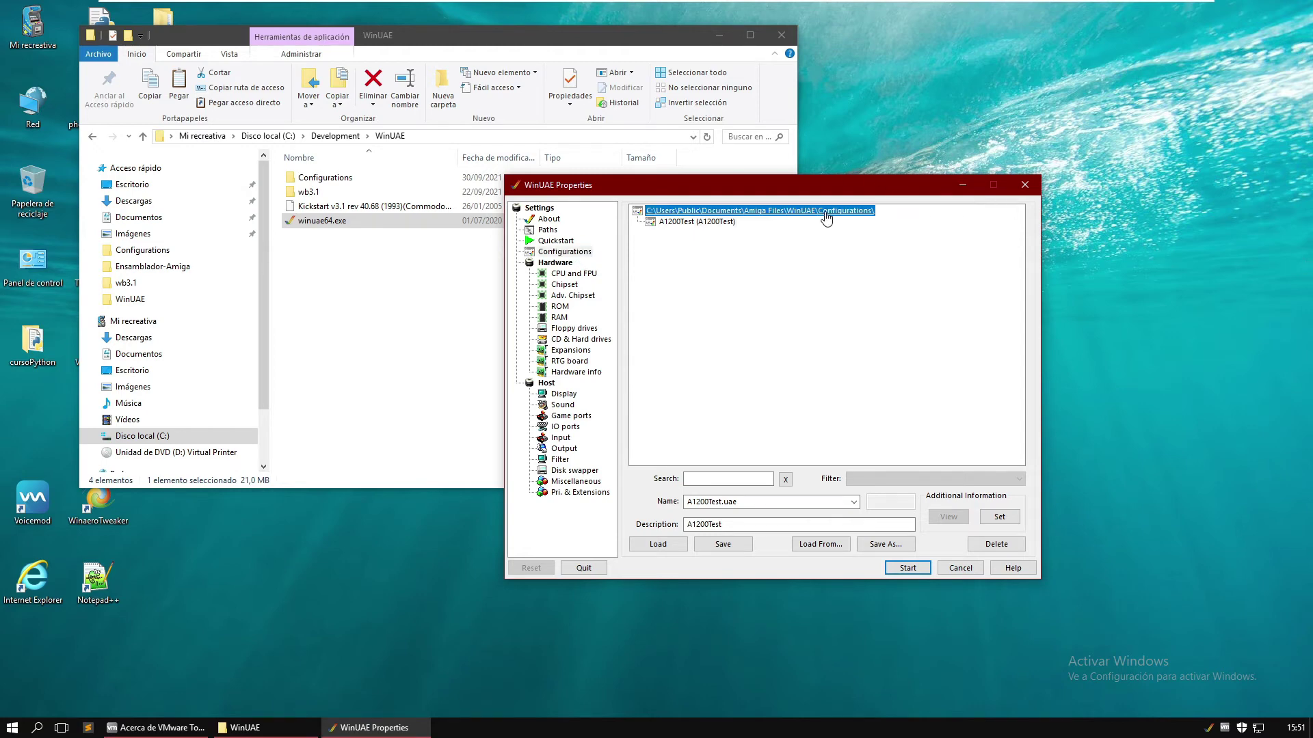
double_click(825, 213)
double_click(825, 214)
- Set the configuration files path to C:\Development\WinUAE\Configurations
left_click(548, 229)
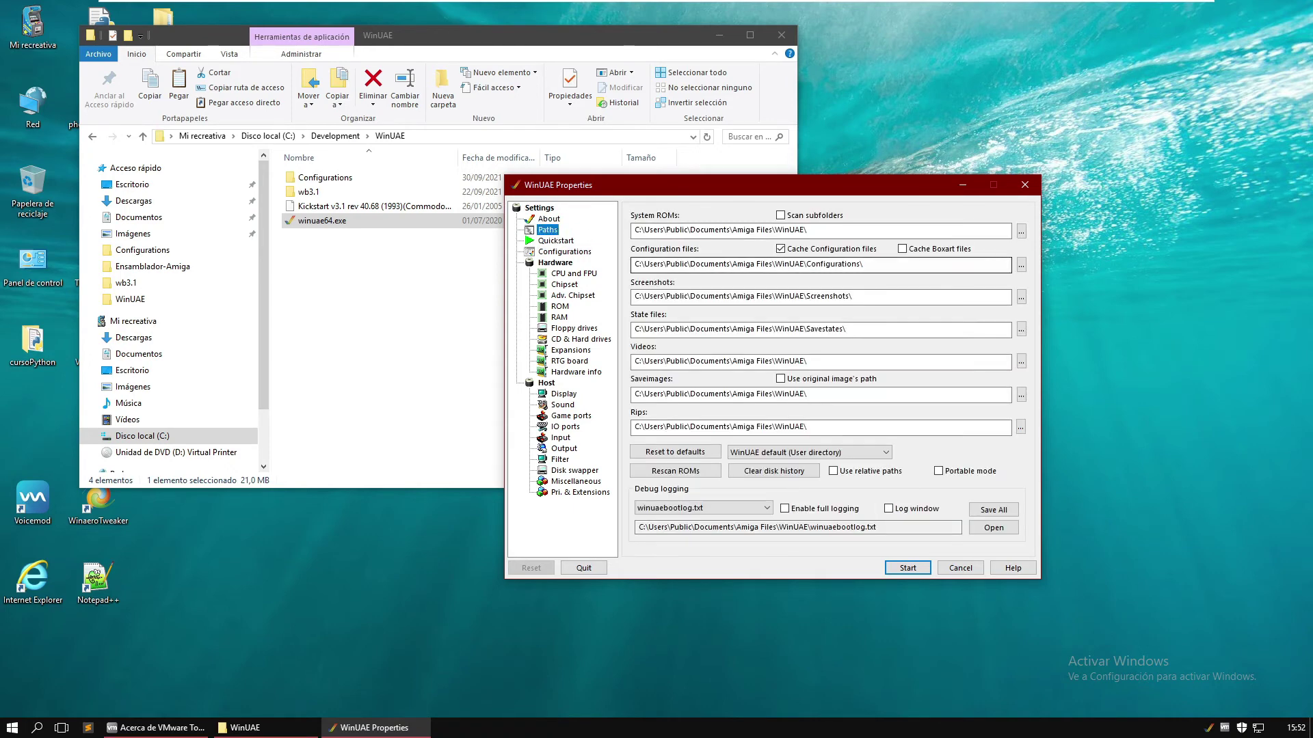
left_click(1021, 265)
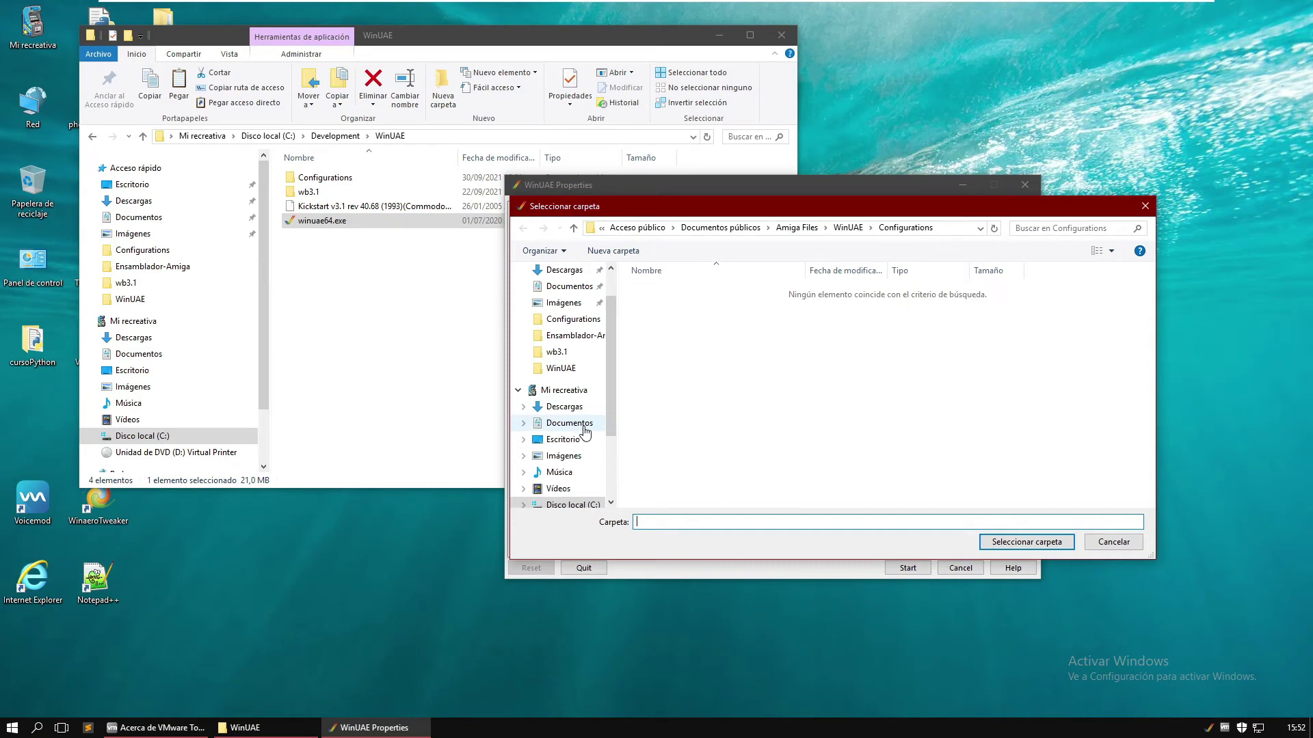
scroll(611, 406, "down", 1)
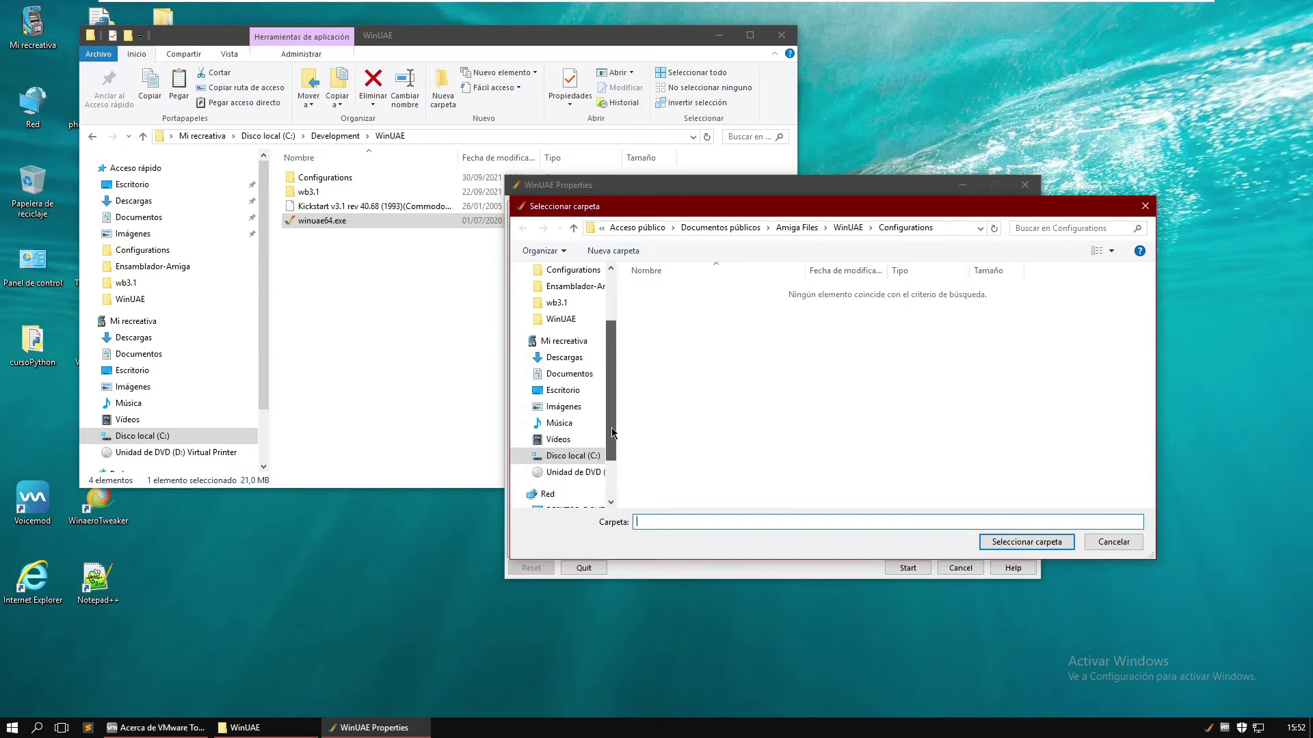
left_click(592, 455)
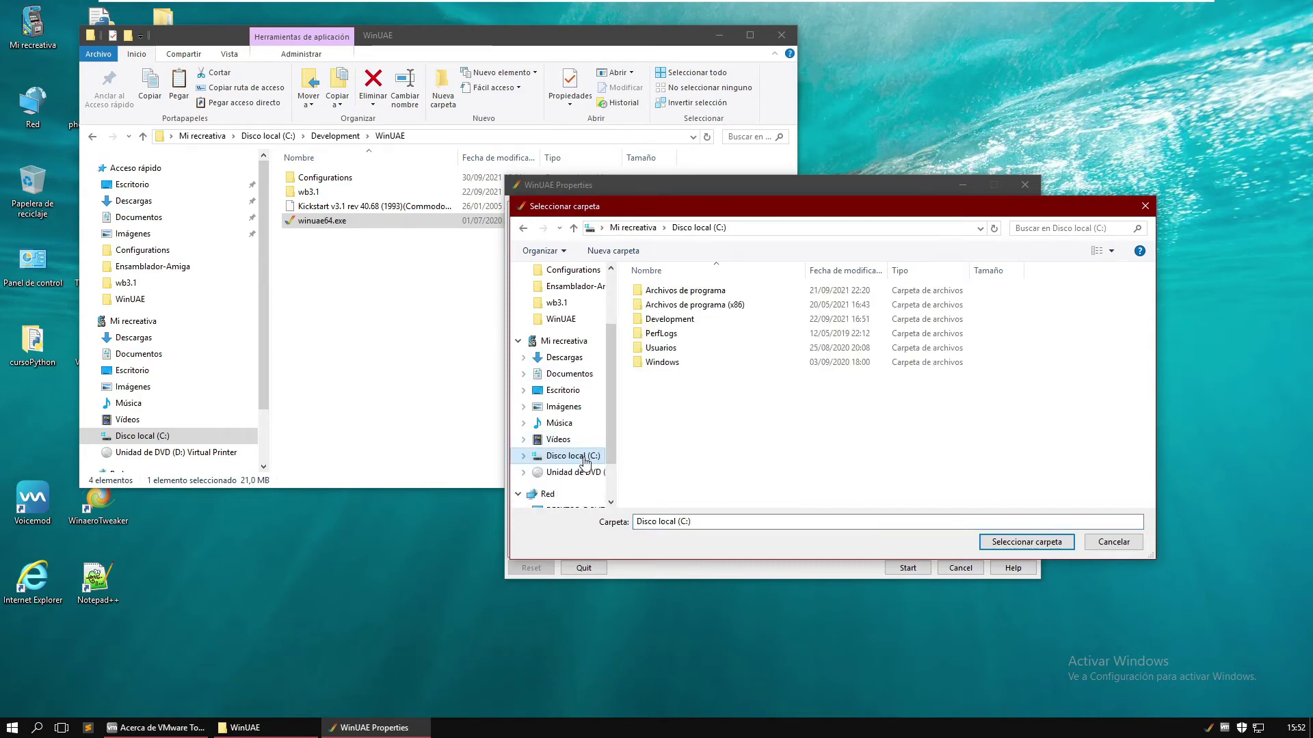
double_click(689, 319)
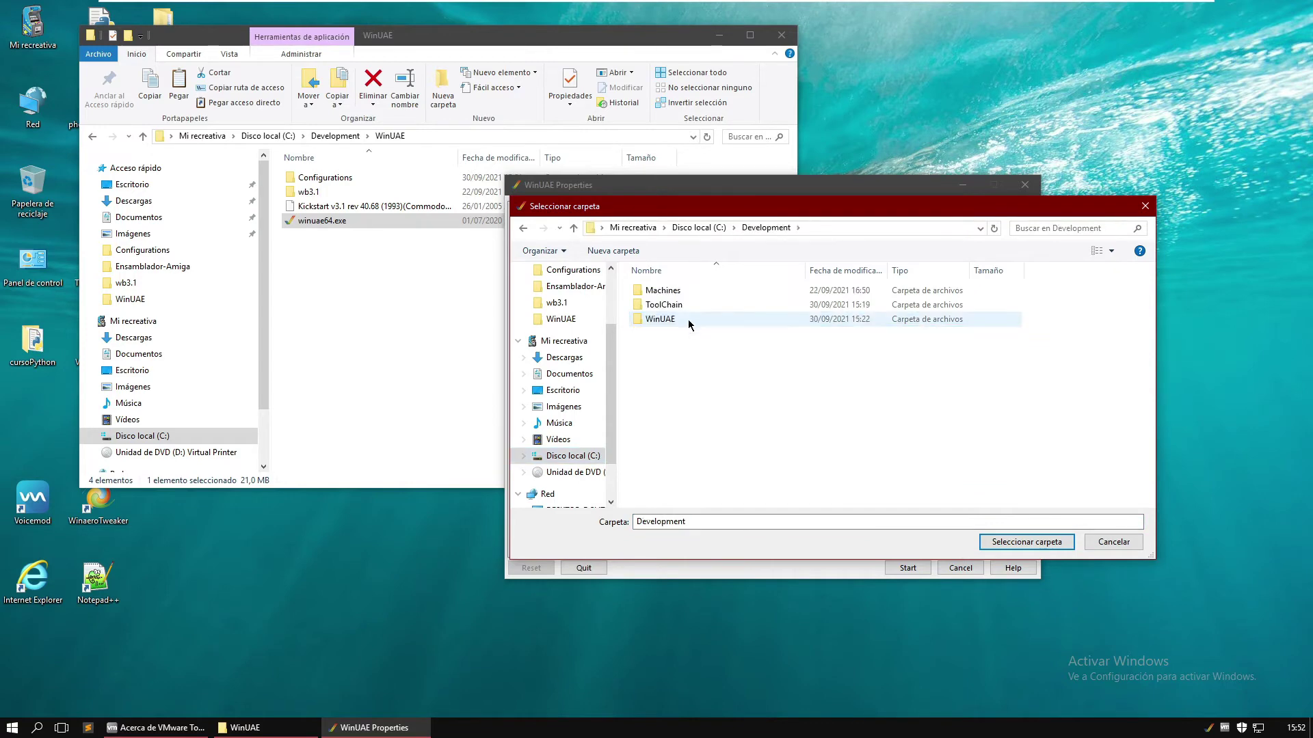
double_click(690, 319)
double_click(690, 290)
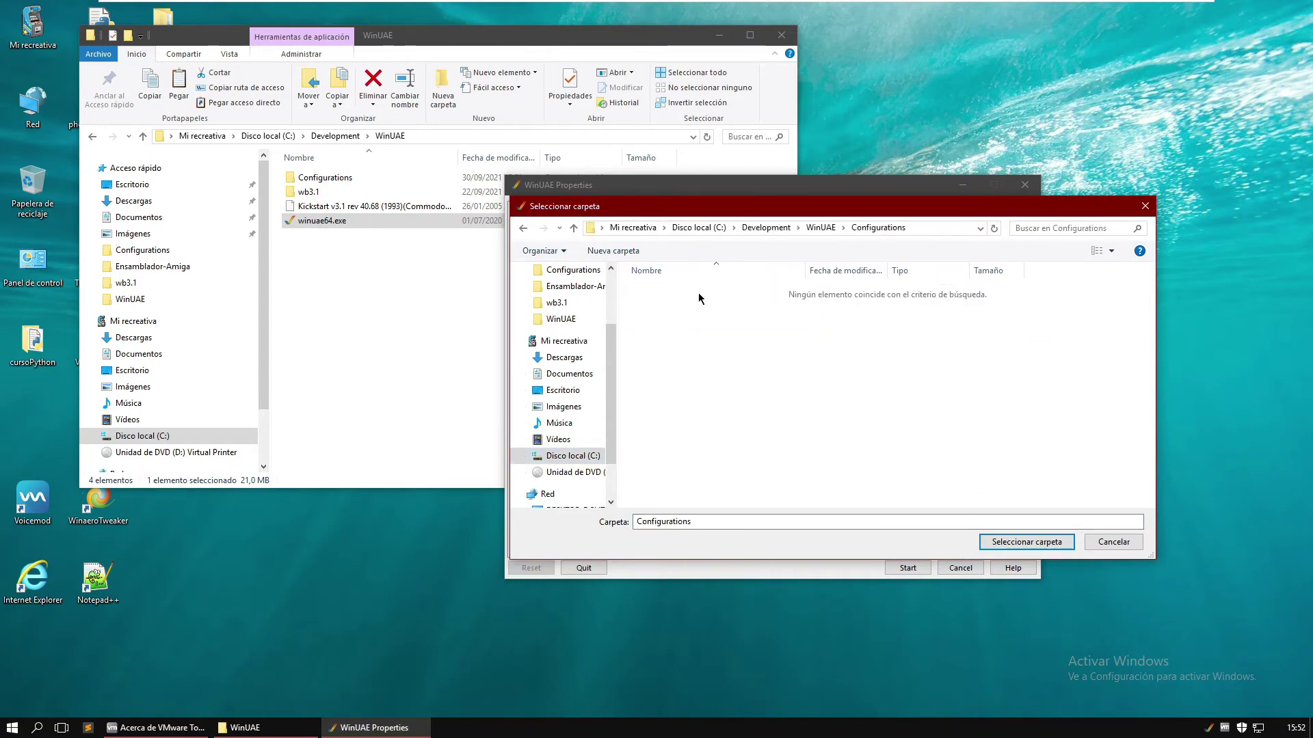
left_click(1017, 544)
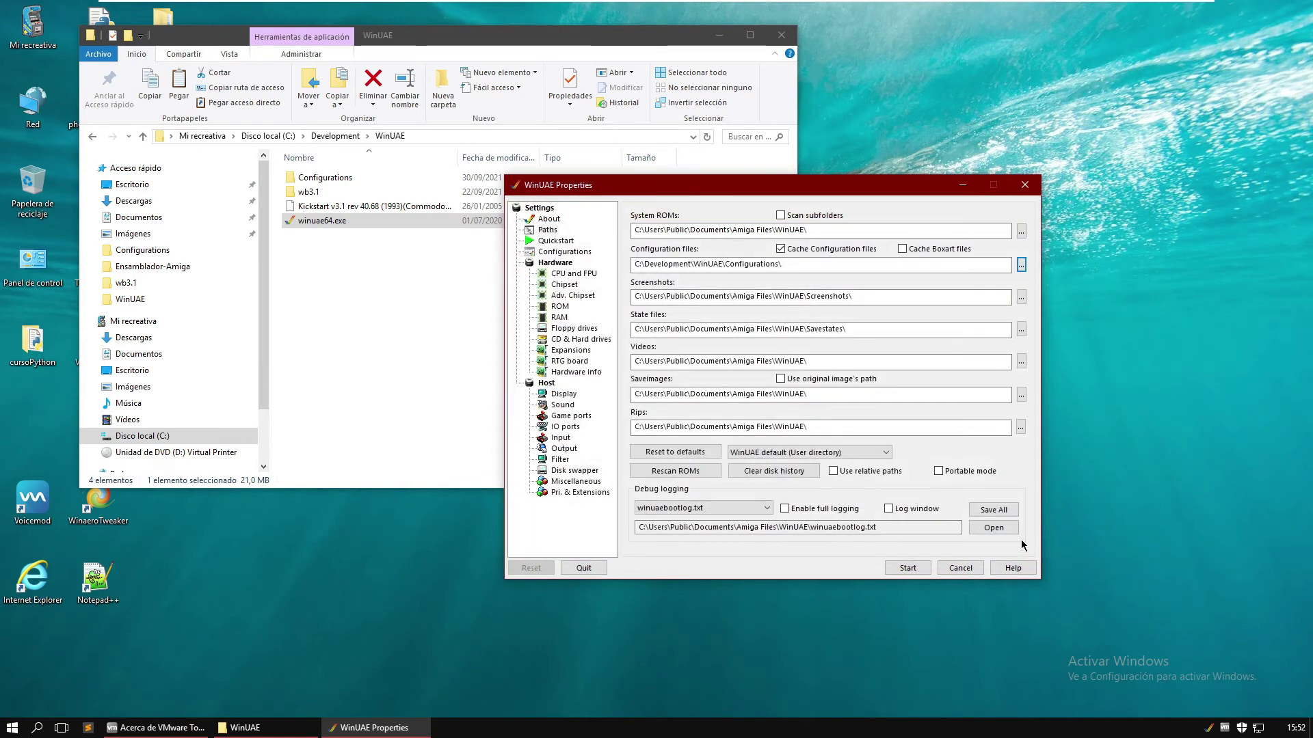
- Select the A1200Debug configuration, enter A1200Debug as its description and load it
left_click(581, 252)
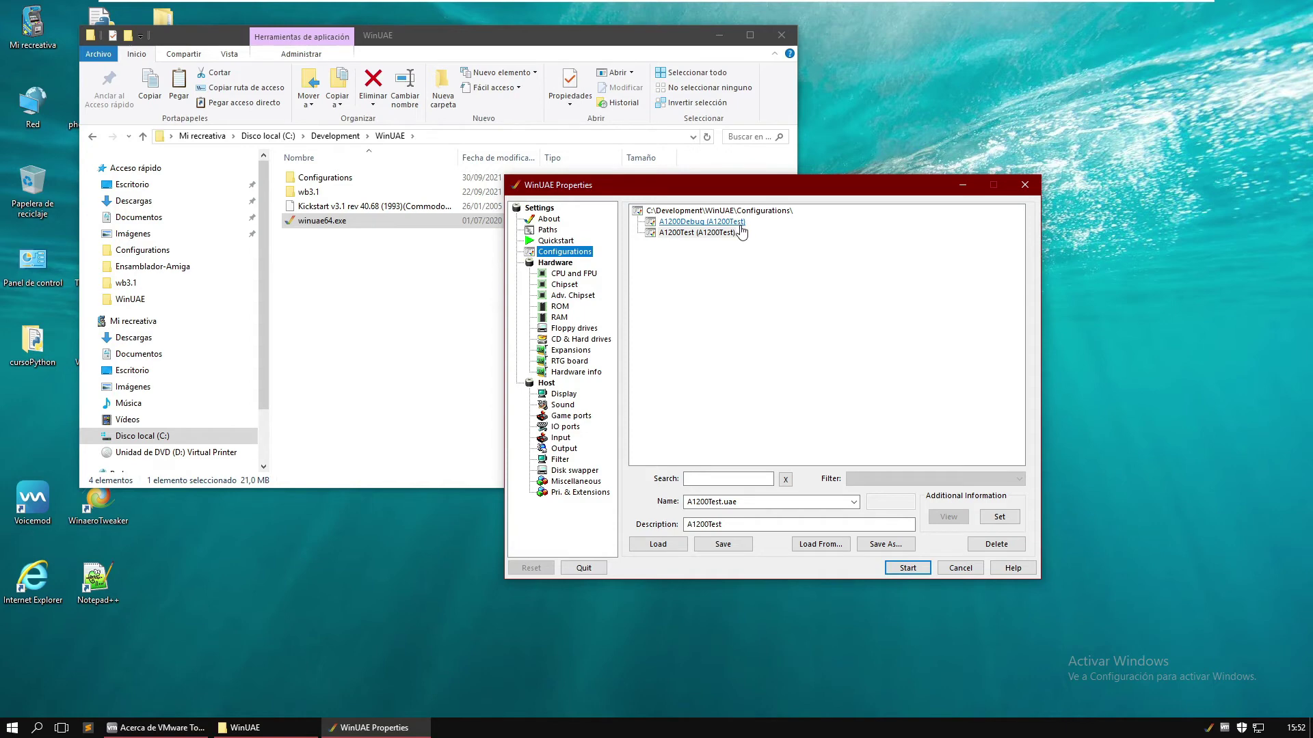
left_click(738, 225)
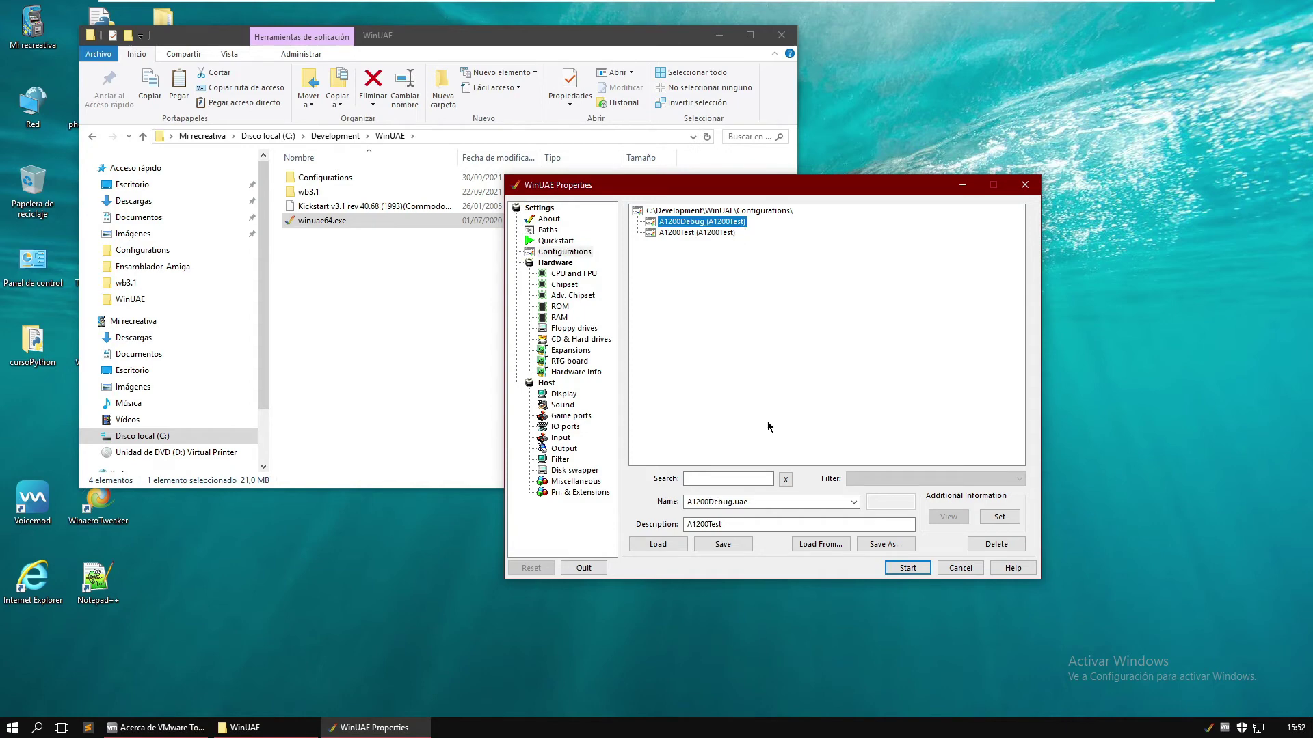
left_click(722, 524)
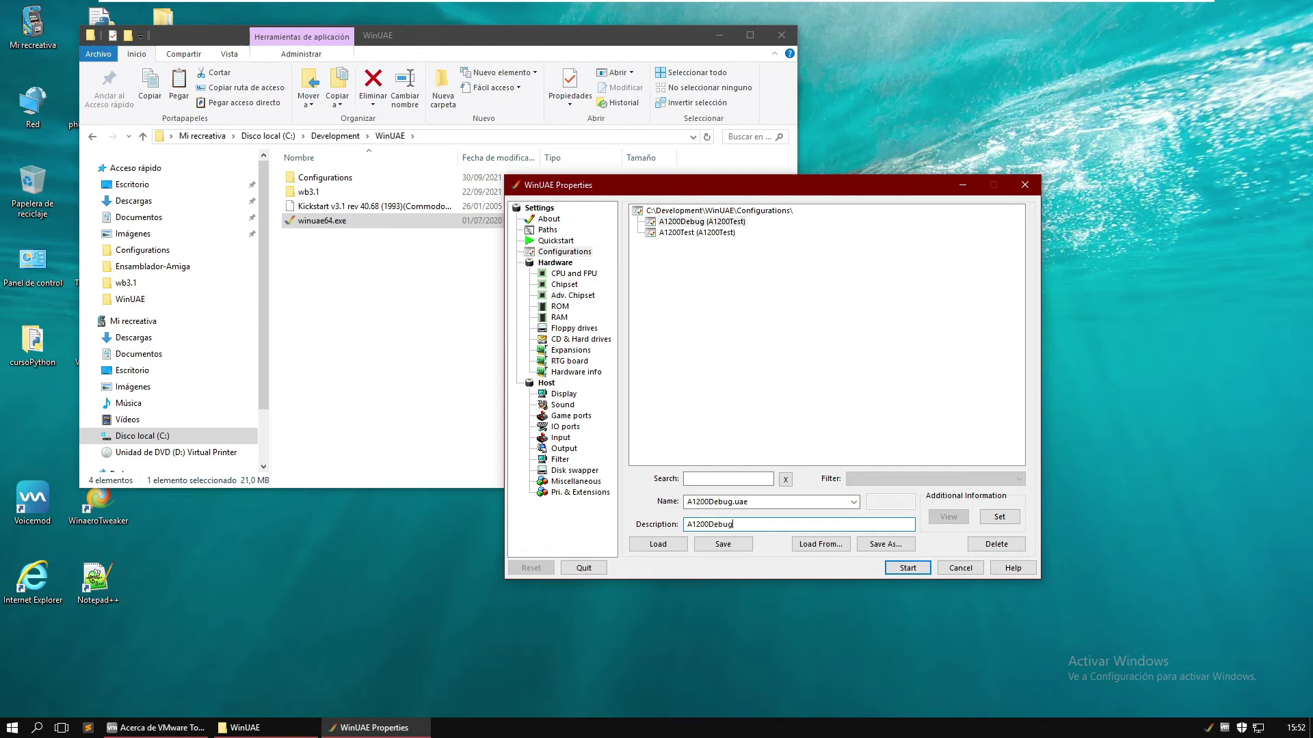
left_click(658, 546)
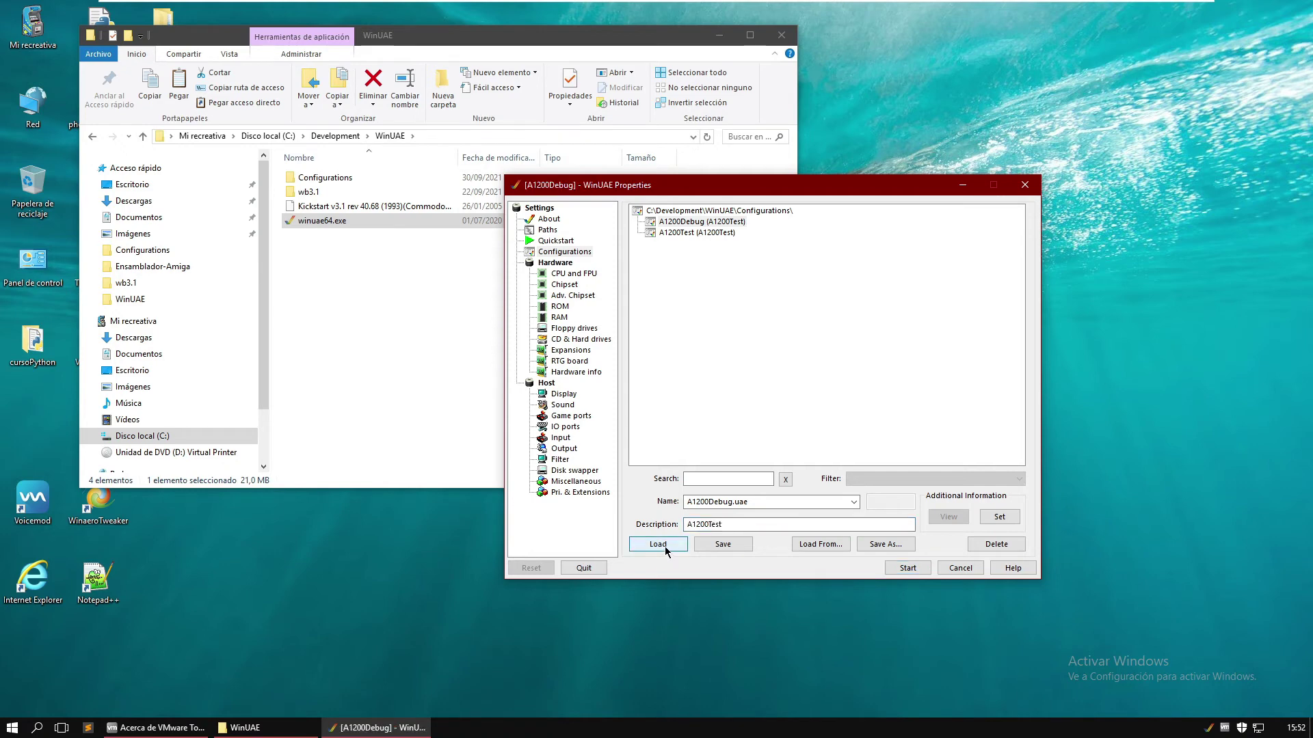
left_click(697, 224)
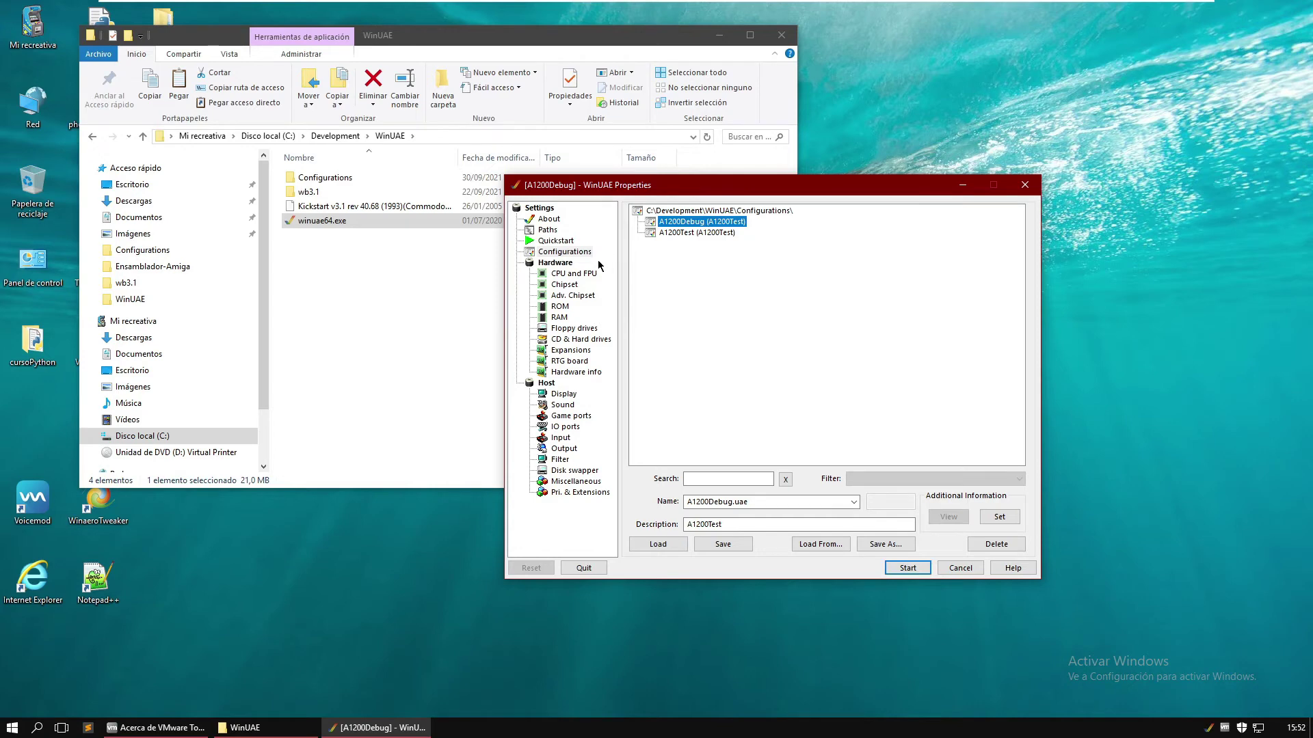
- Set the DH0 hard drive's path to C:\Development\Machines\A1200Debug\DH0
left_click(581, 339)
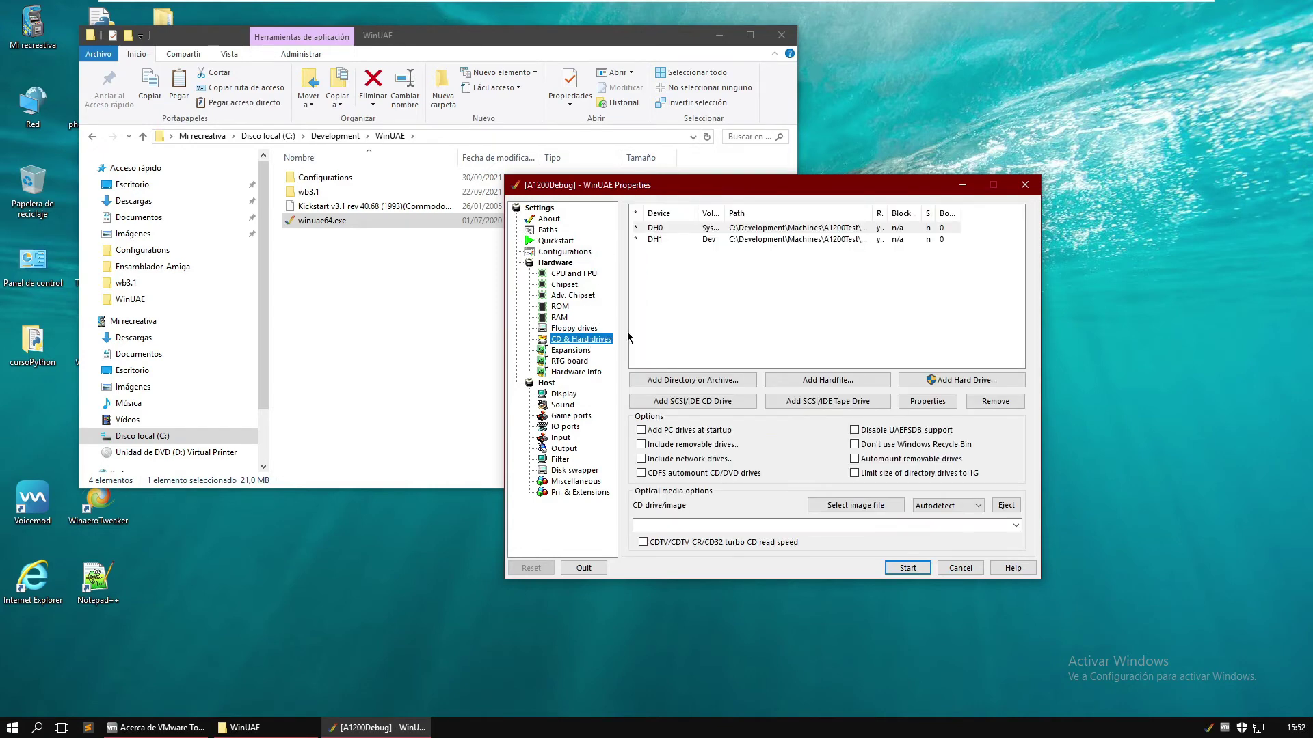
left_click(852, 229)
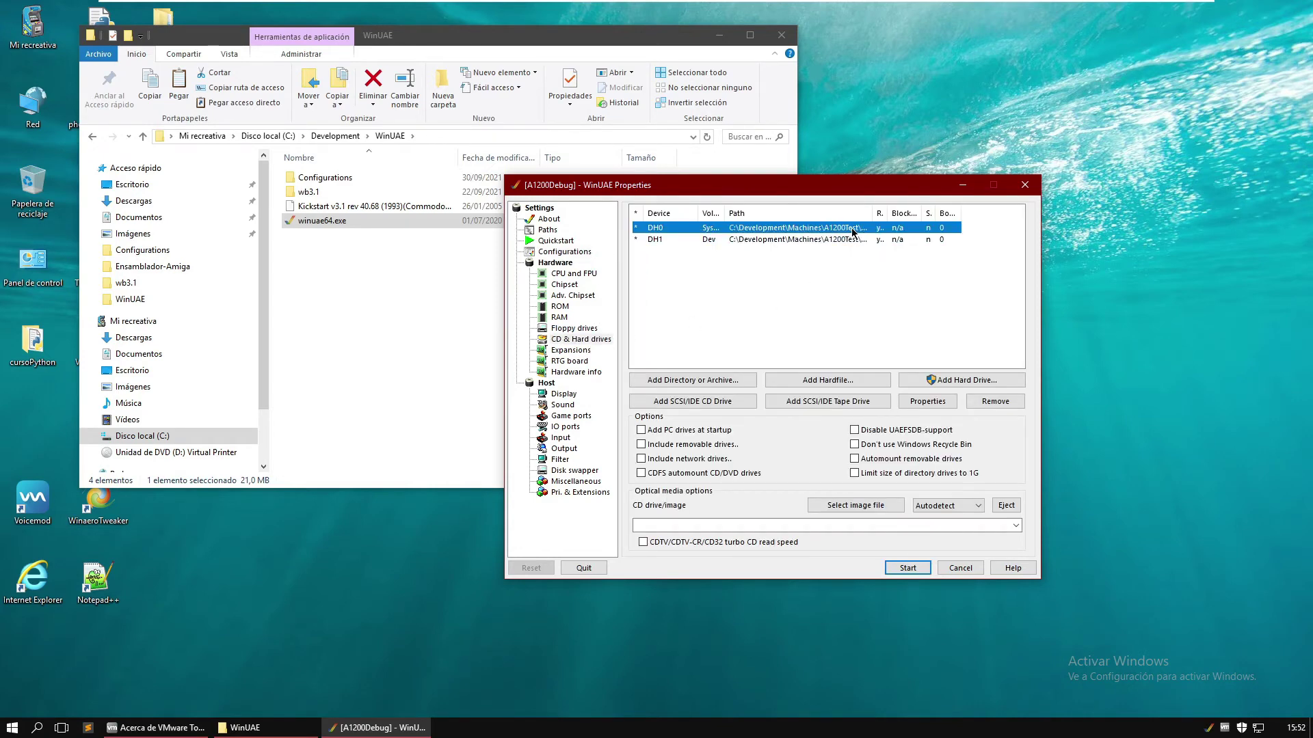
left_click(927, 401)
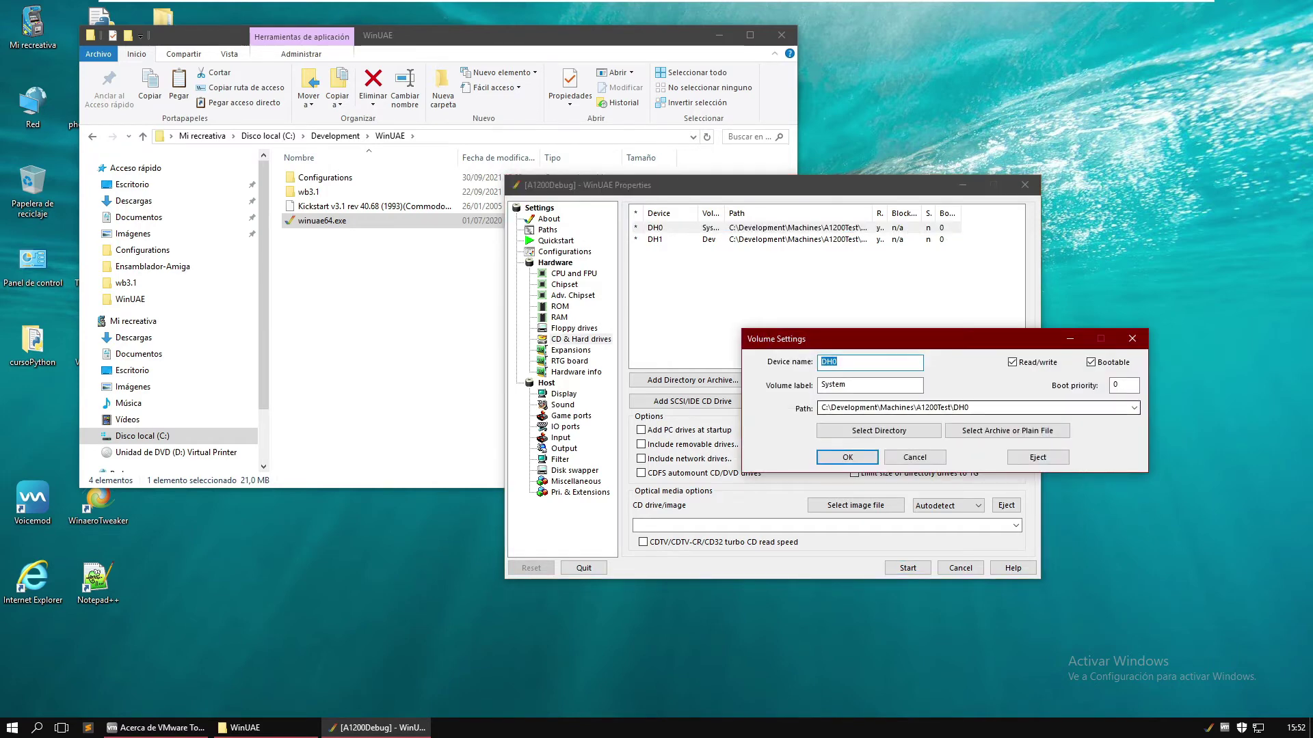
key("Tab")
key("Tab")
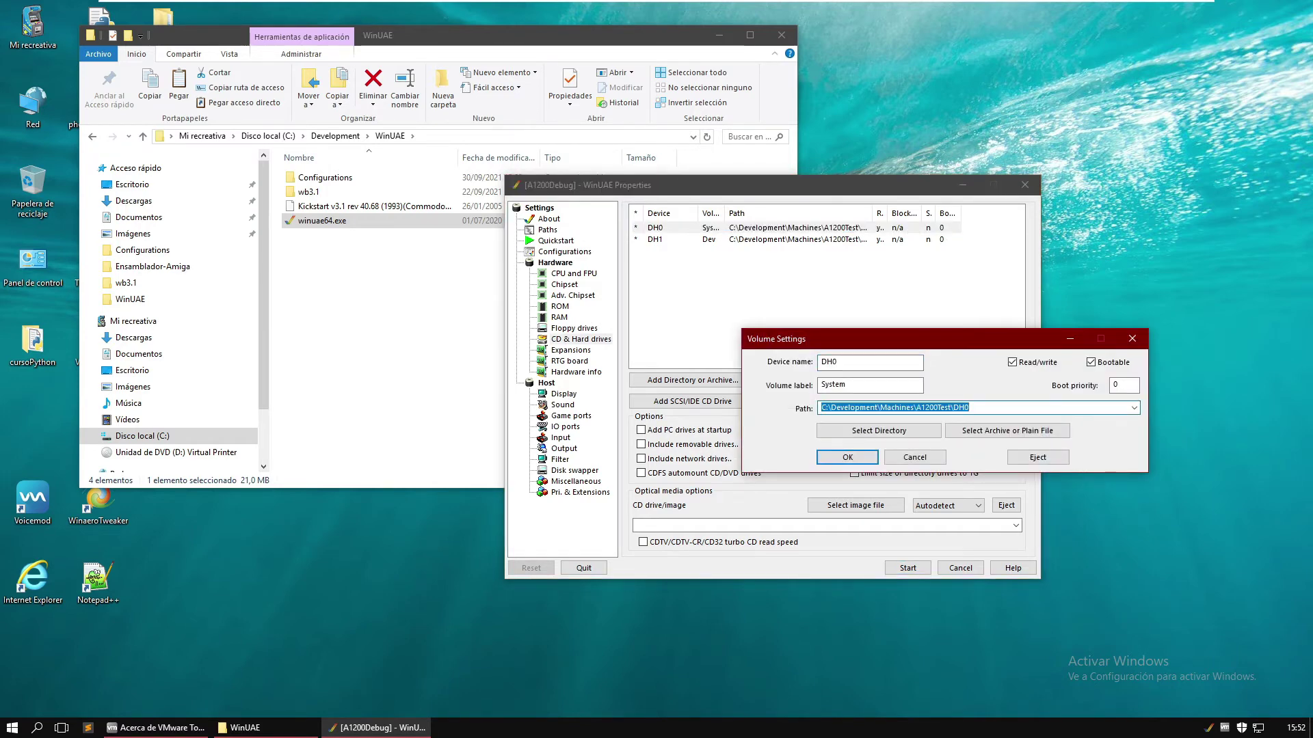
left_click(954, 408)
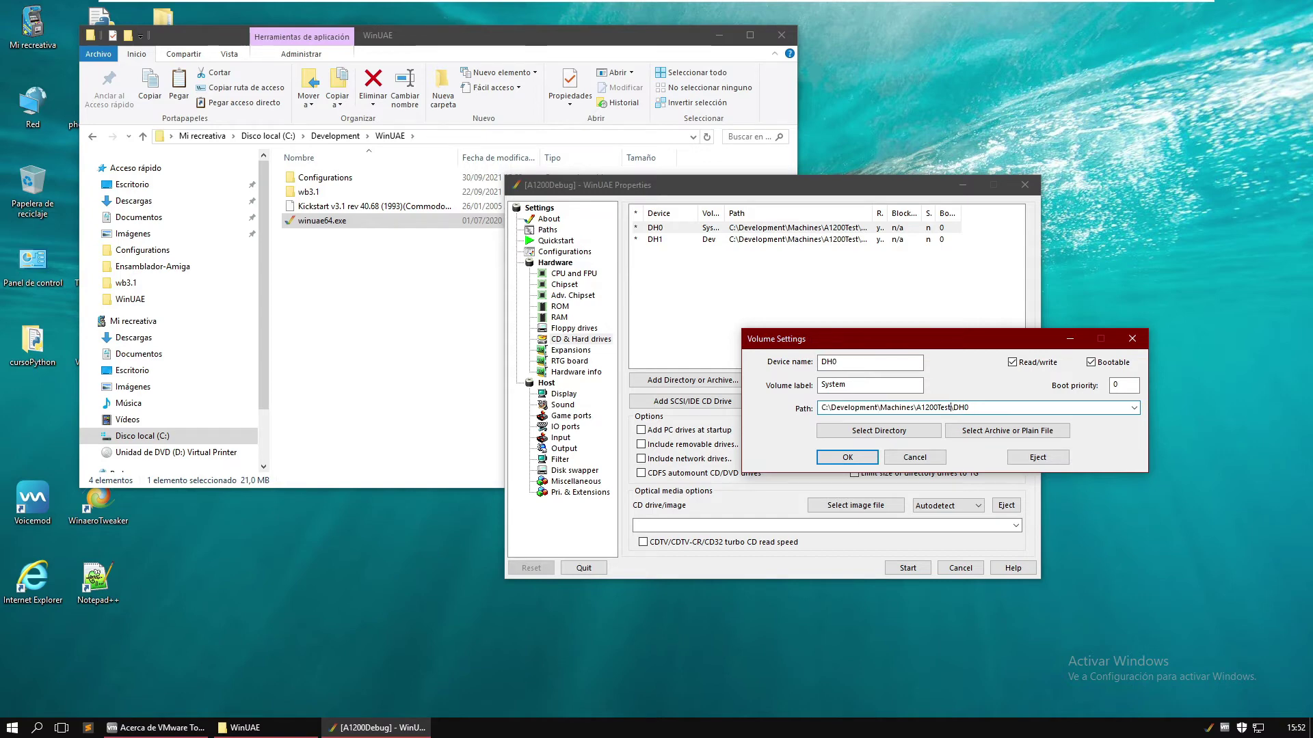
key("BackSpace")
key("BackSpace")
key("BackSpace")
key("BackSpace")
type("Debug")
left_click(845, 458)
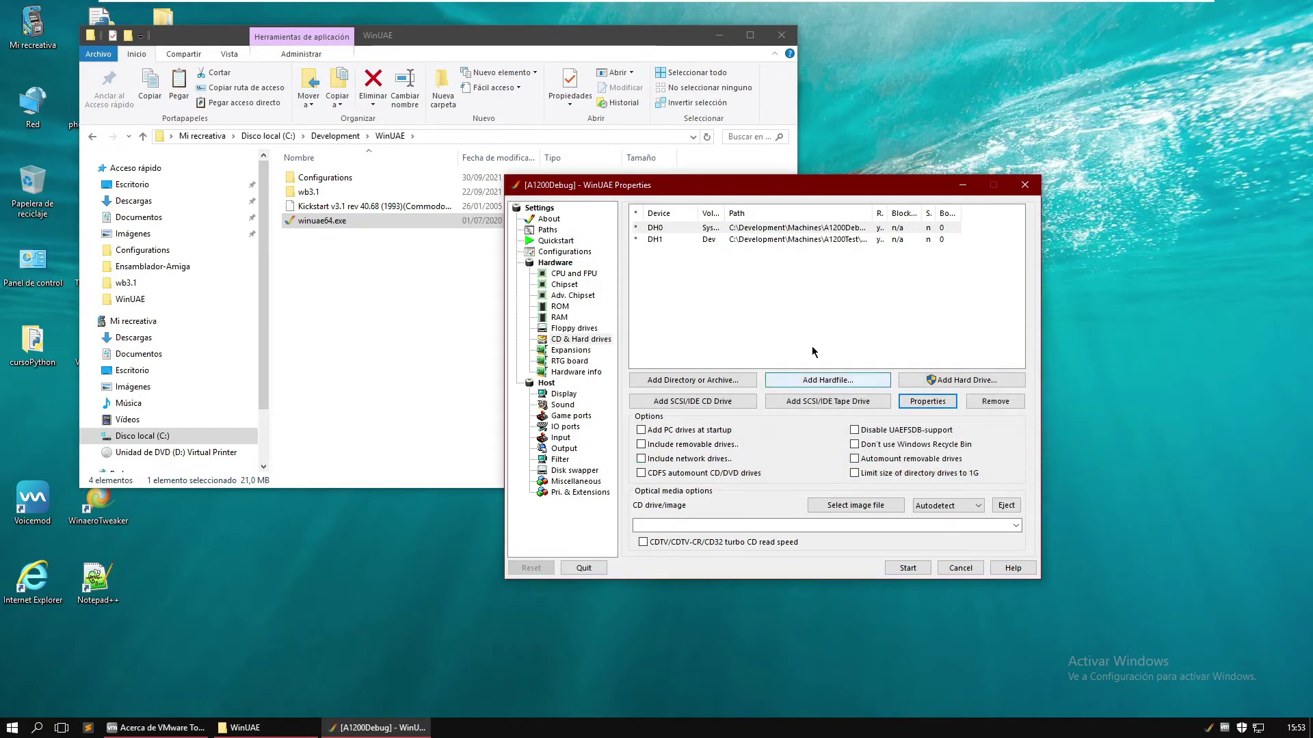
- Set the DH1 hard drive's path to C:\Development\Machines\A1200Debug\DH1
left_click(802, 239)
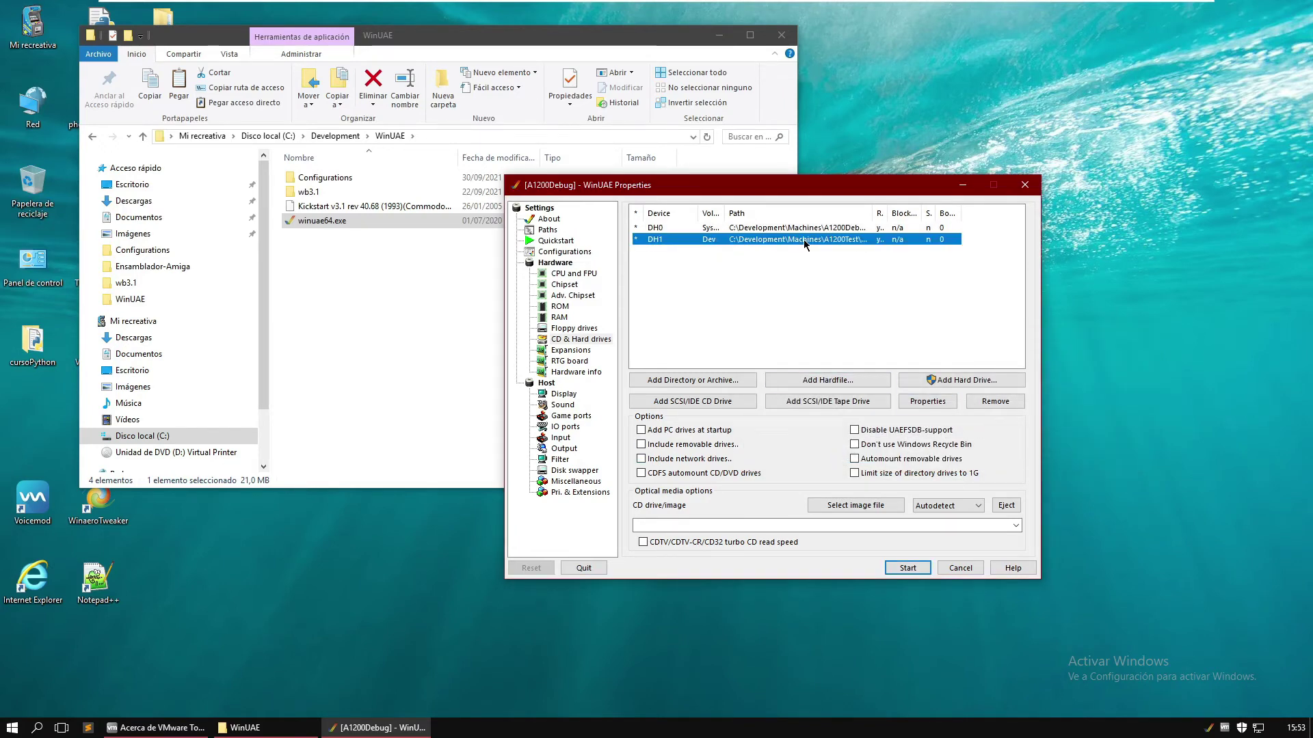
left_click(927, 401)
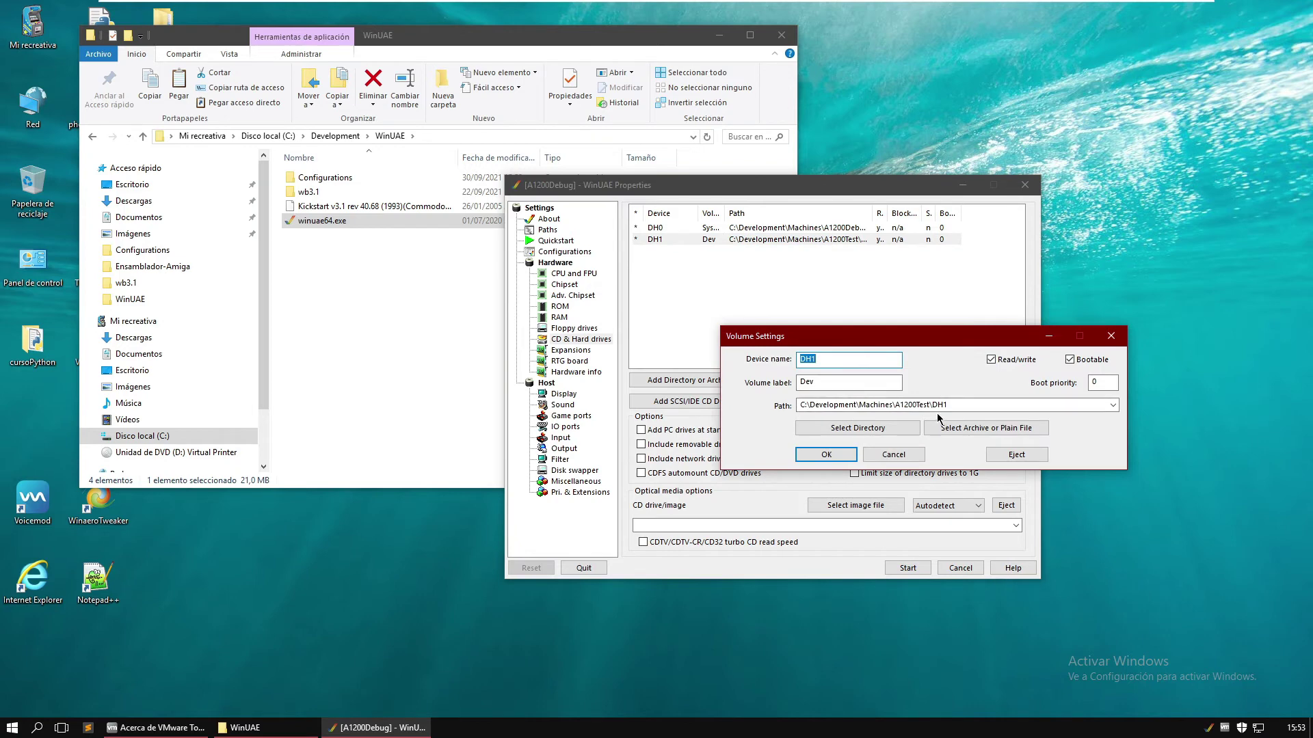
key("Tab")
key("Tab")
left_click(962, 405)
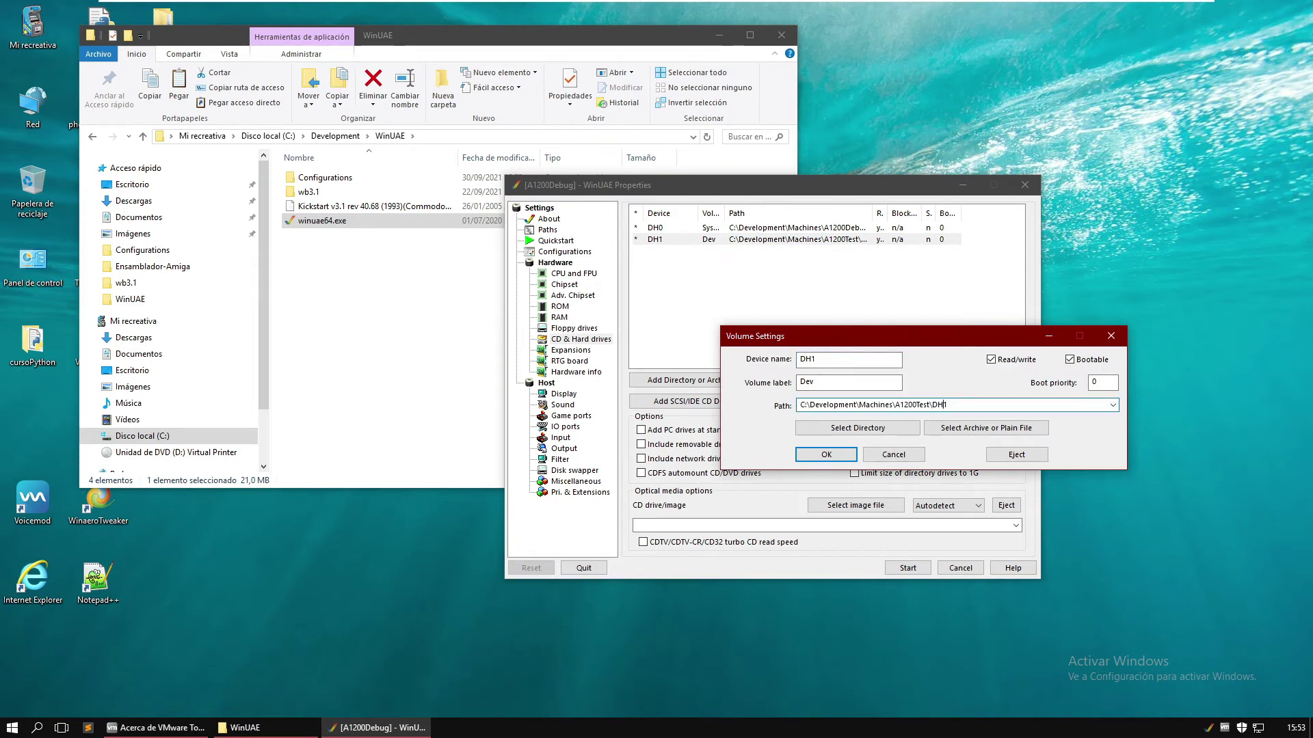
key("BackSpace")
type("Debug")
left_click(828, 458)
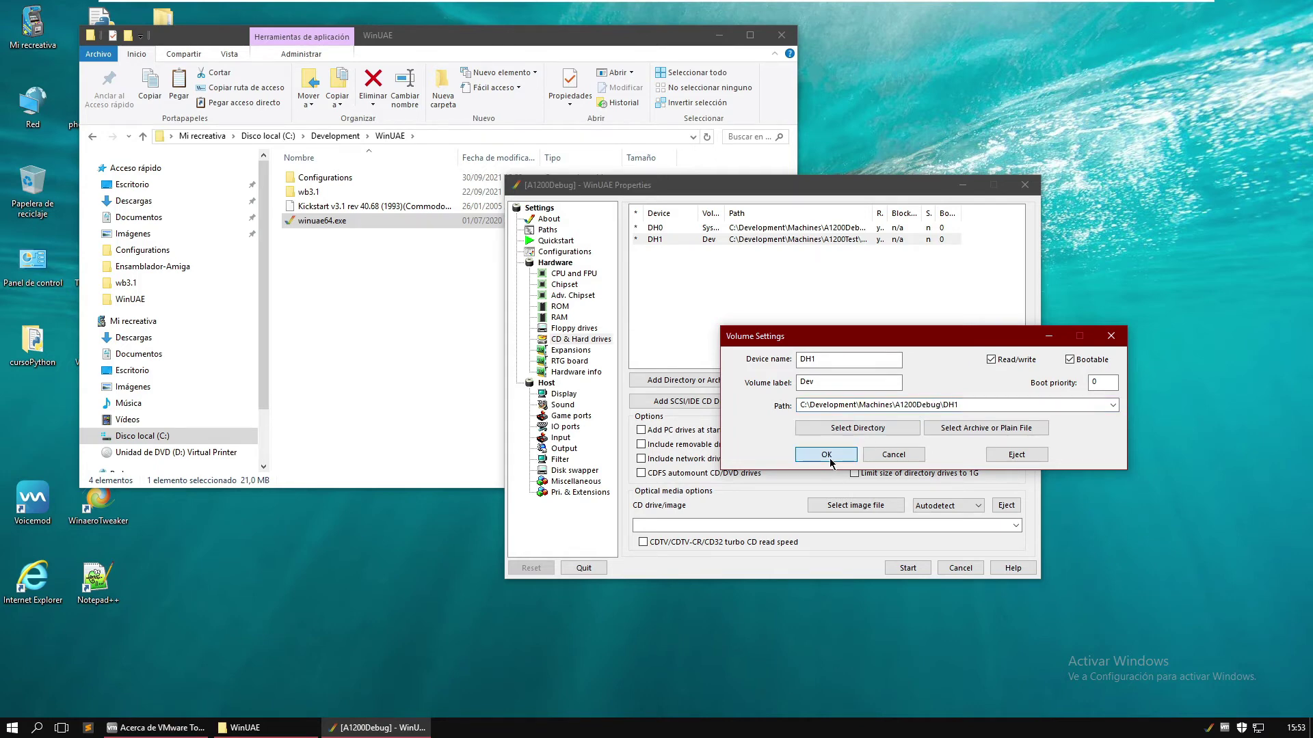
- Save the A1200Debug configuration and start the emulated machine from it
left_click(582, 252)
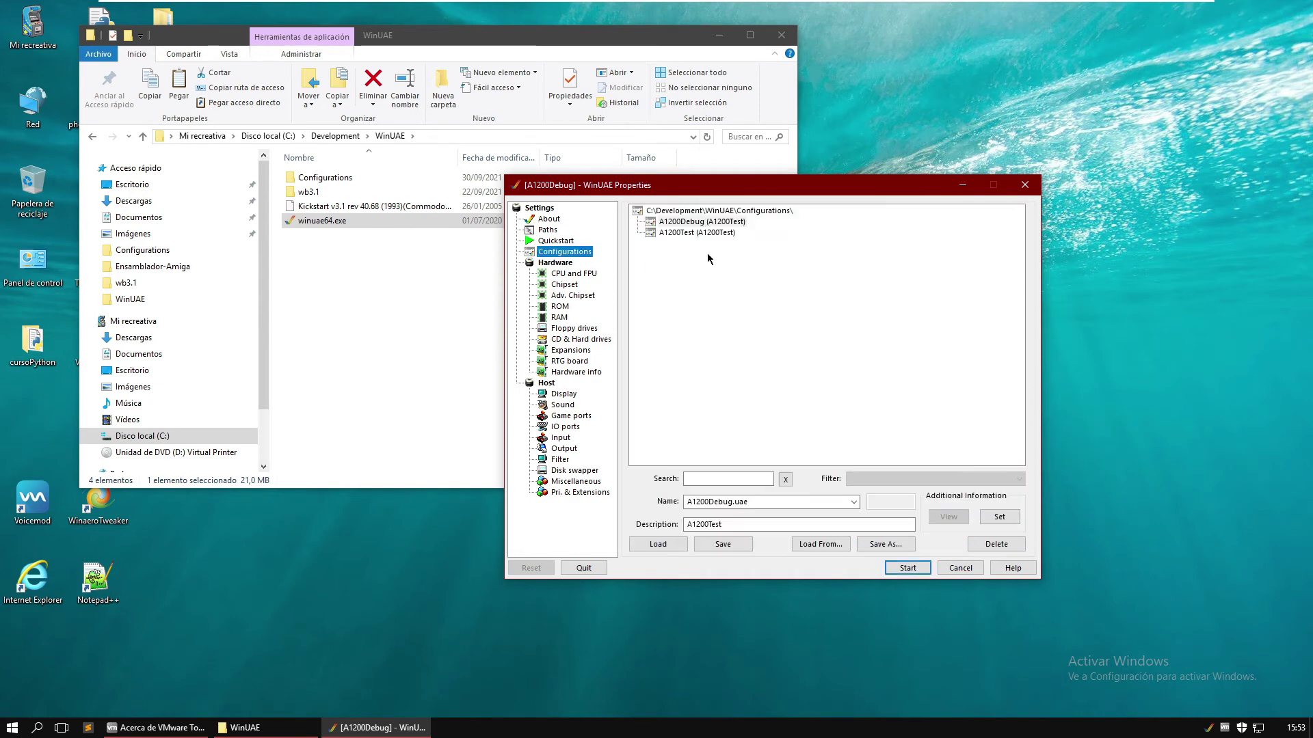
left_click(723, 545)
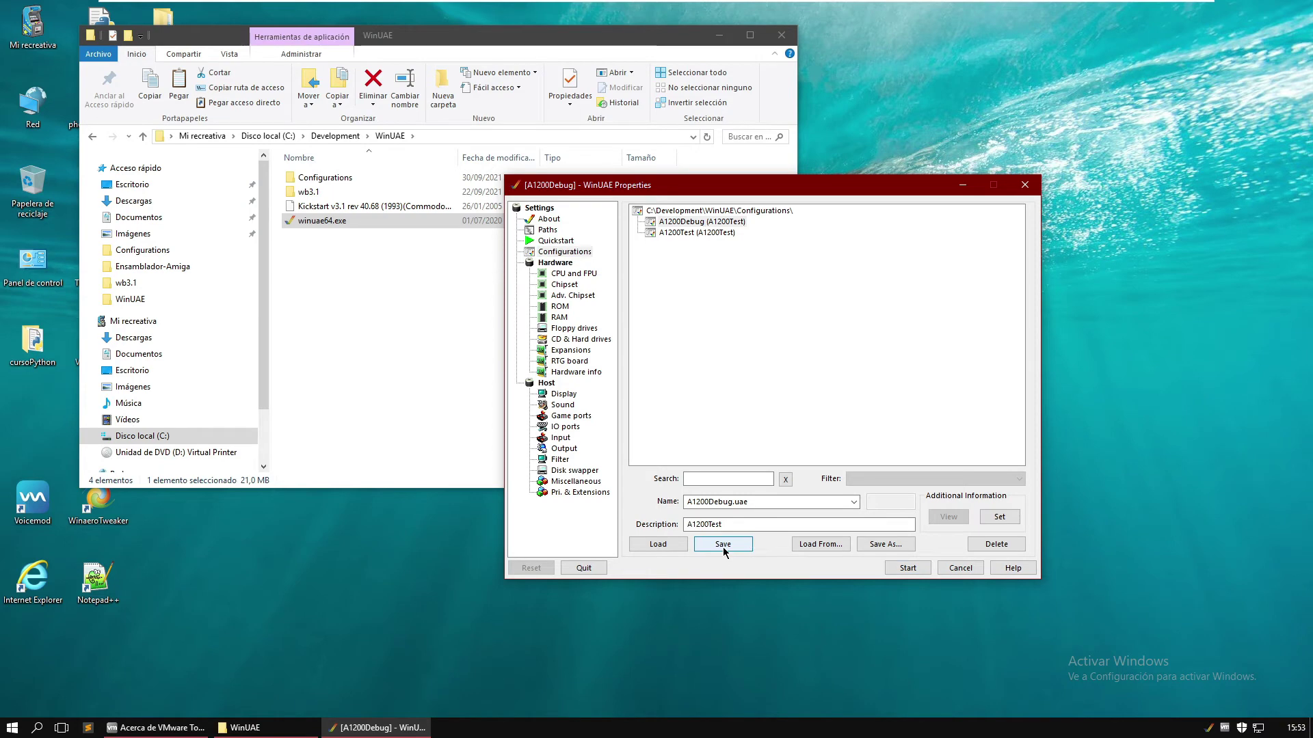
double_click(721, 221)
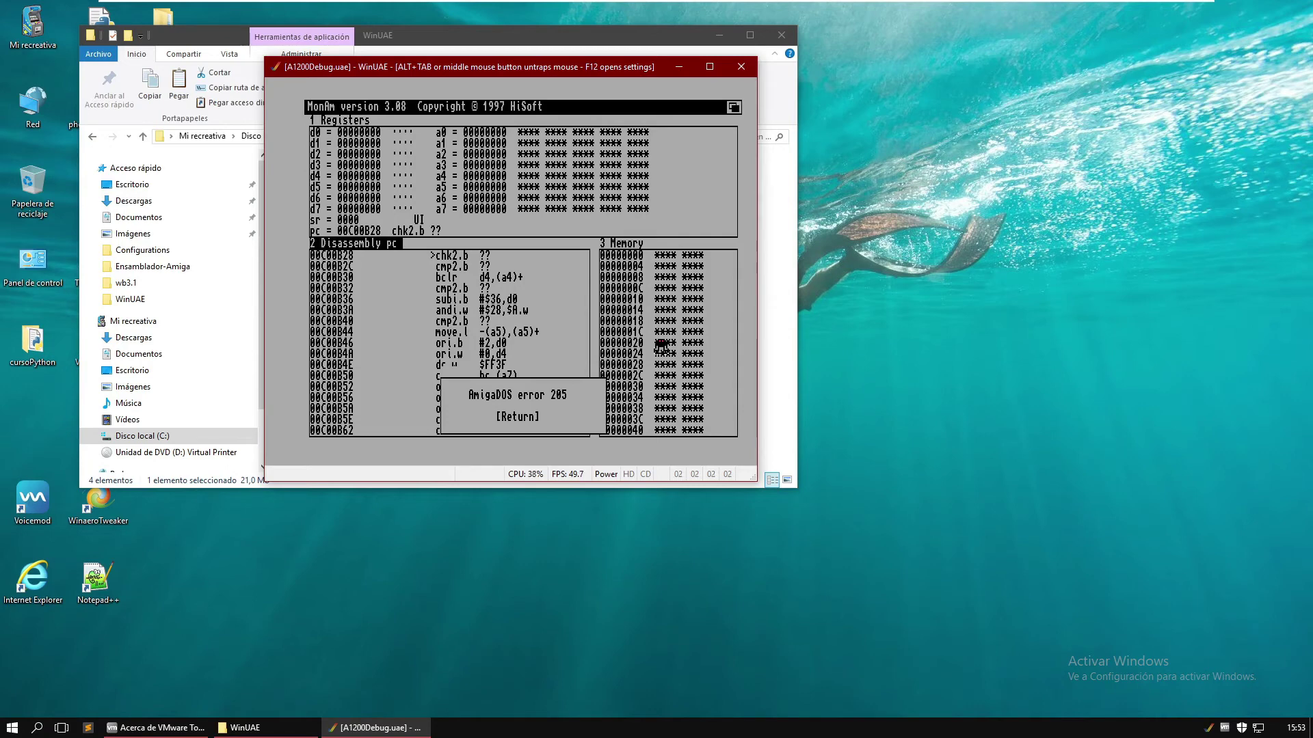
- Quit the emulator and open the ToolChain folder inside C:\Development in File Explorer
key("F12")
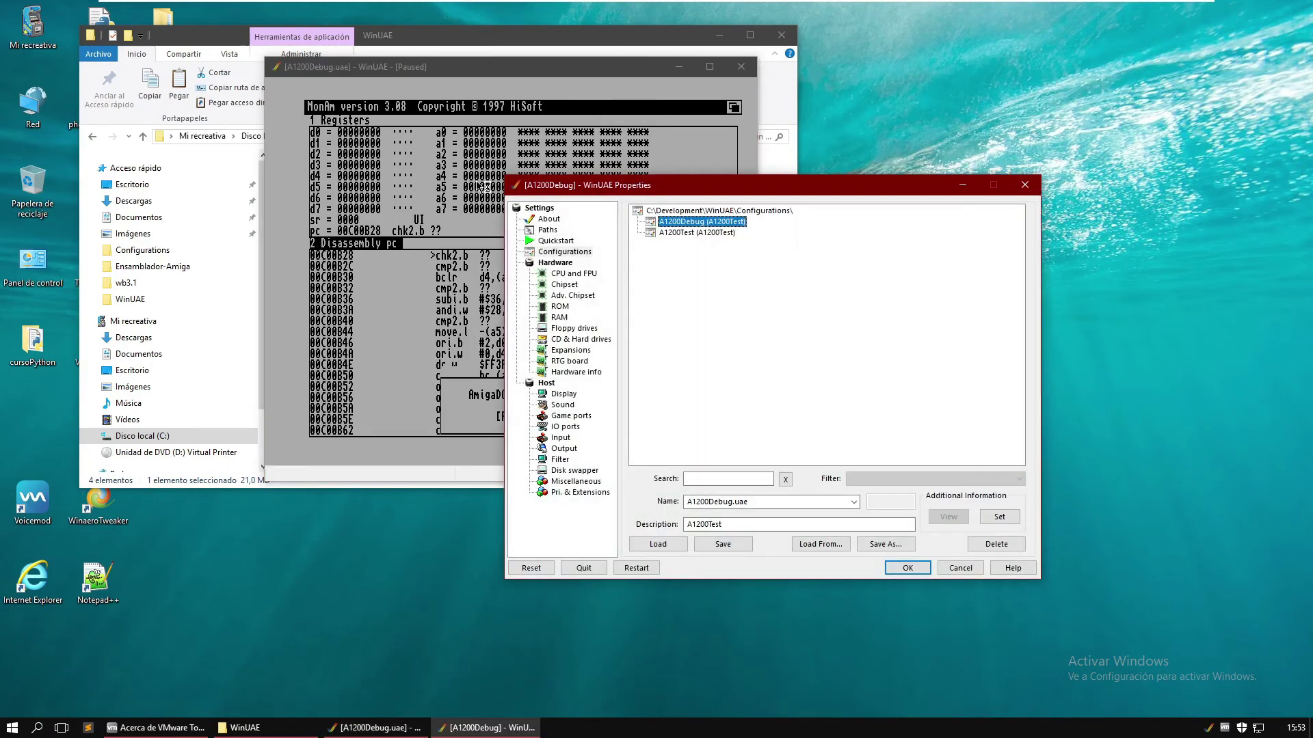
left_click(584, 568)
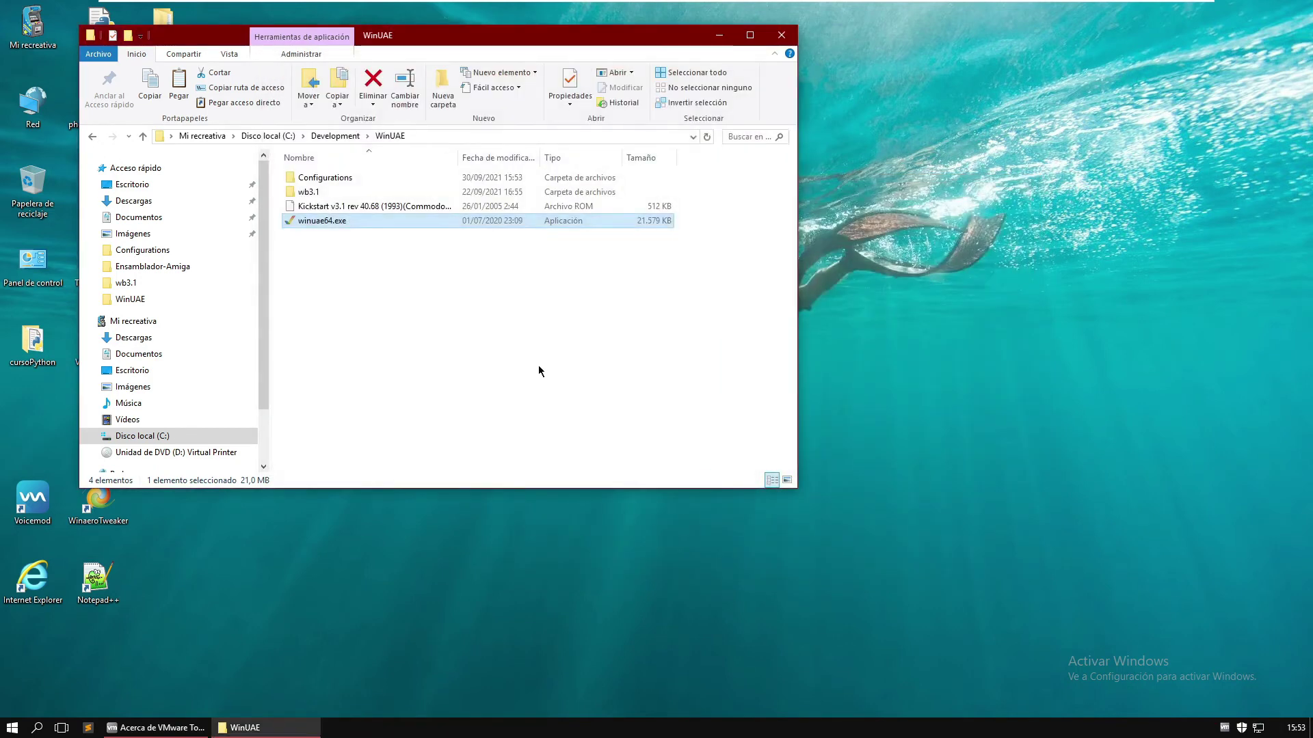
left_click(334, 136)
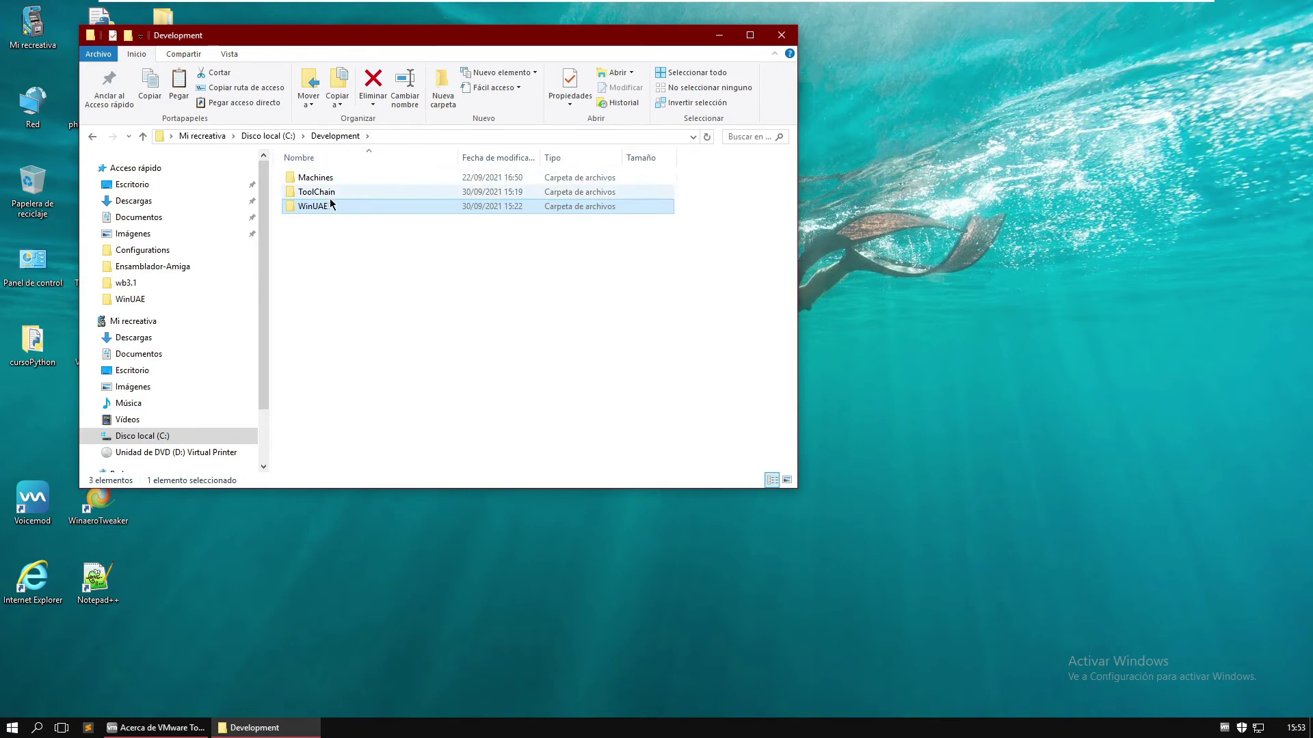
double_click(330, 194)
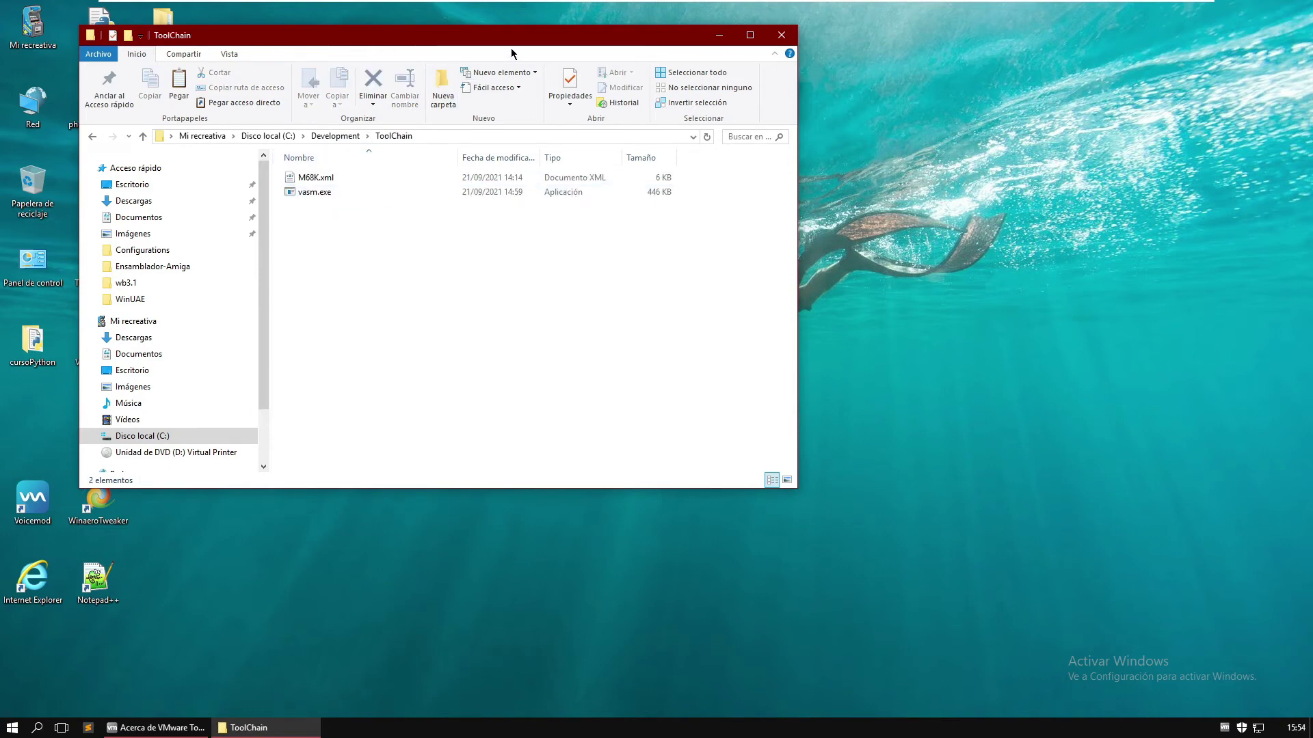
- Create a new text document in the ToolChain folder and name it A1200Test.bat, accepting the extension change
left_click_drag(542, 35, 813, 116)
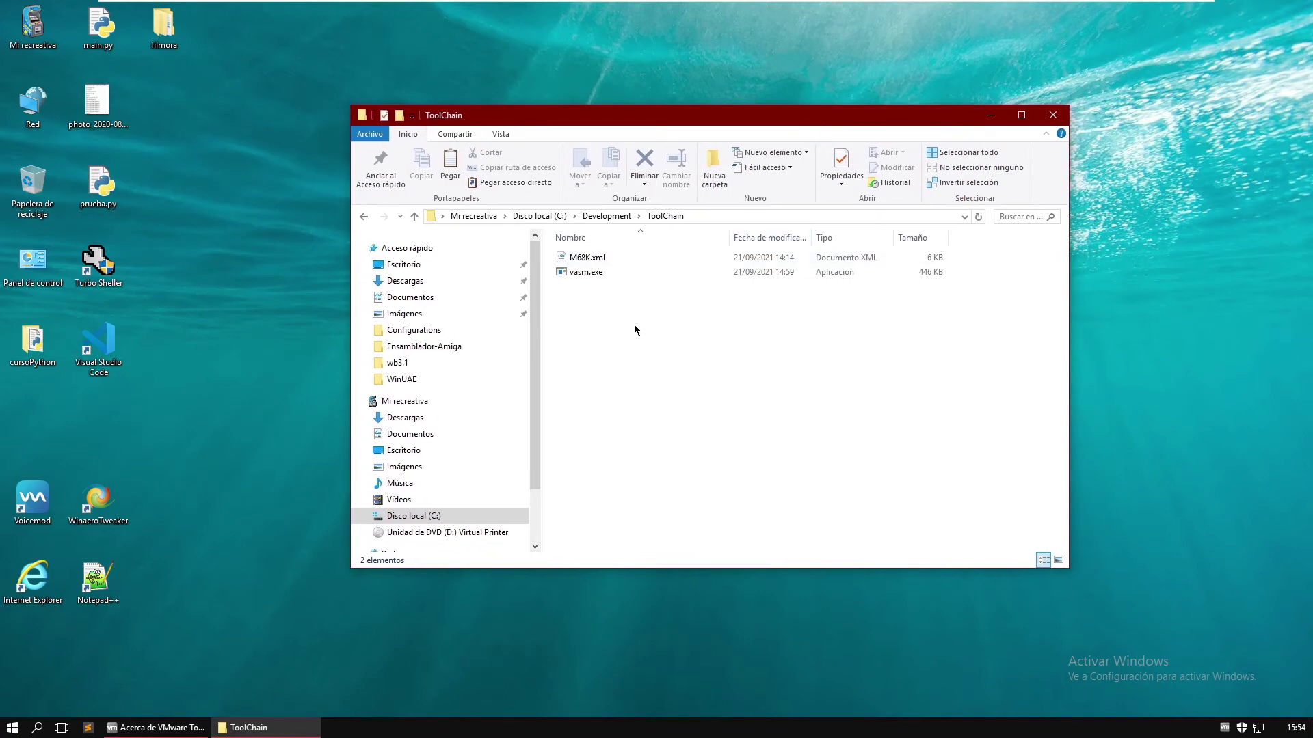
right_click(602, 322)
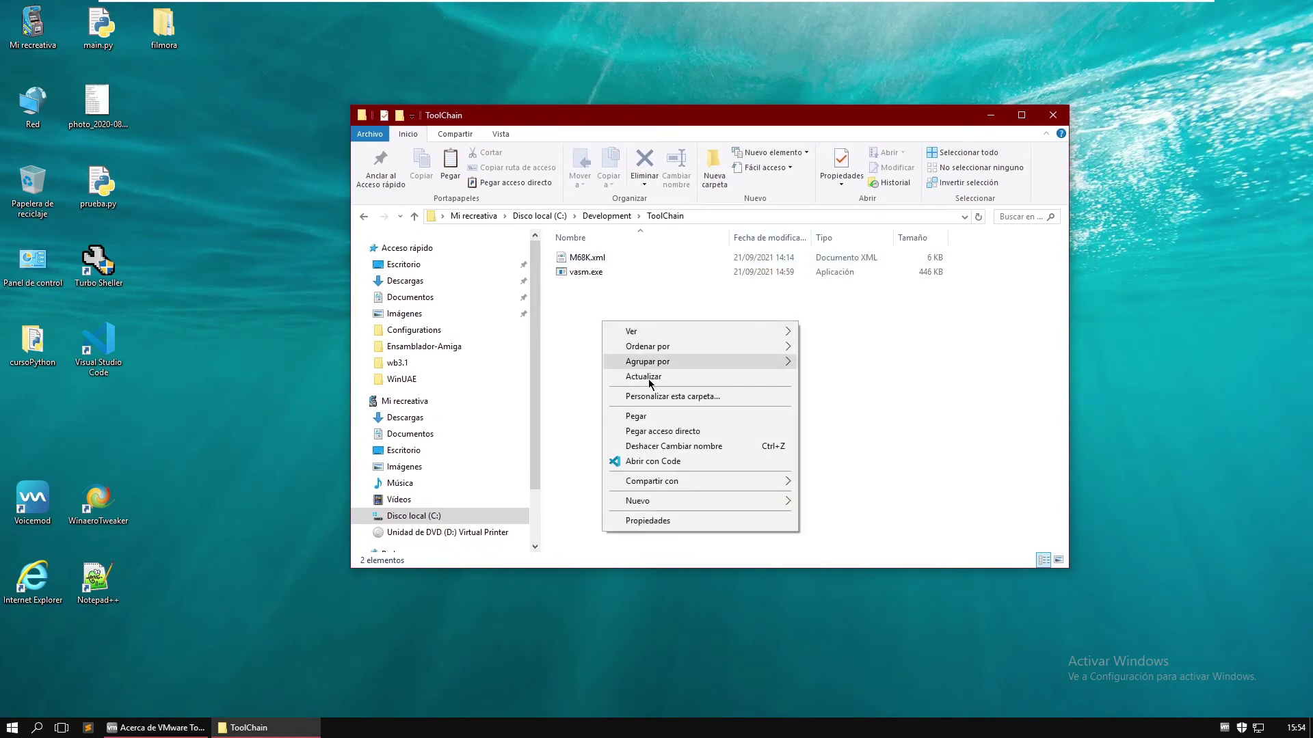
mouse_move(740, 501)
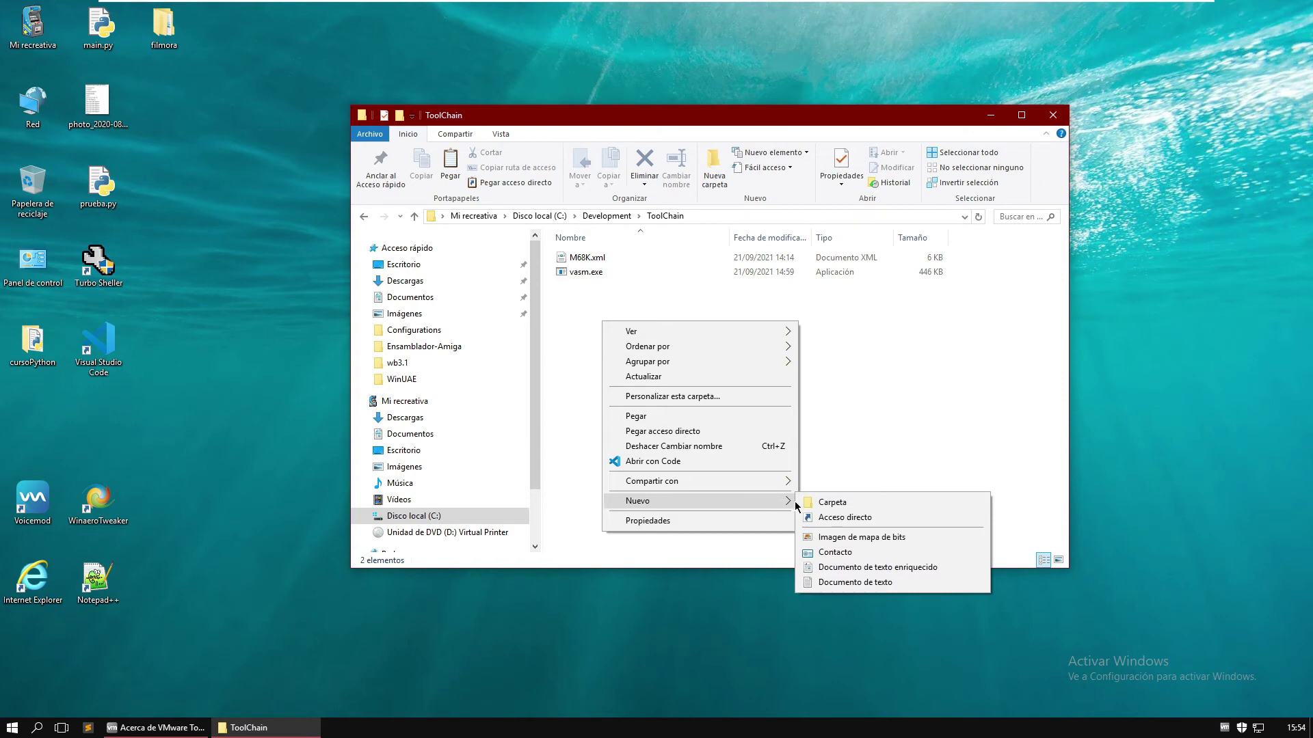
left_click(903, 583)
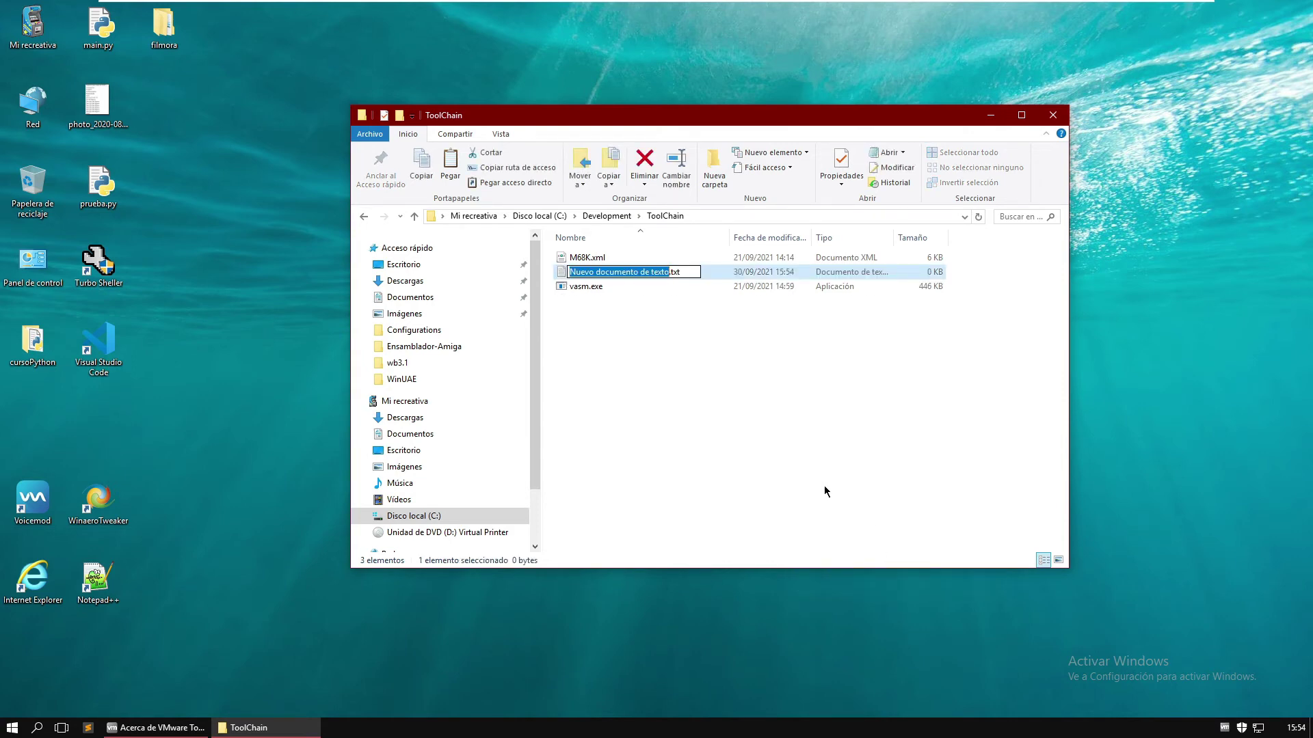
type("A12")
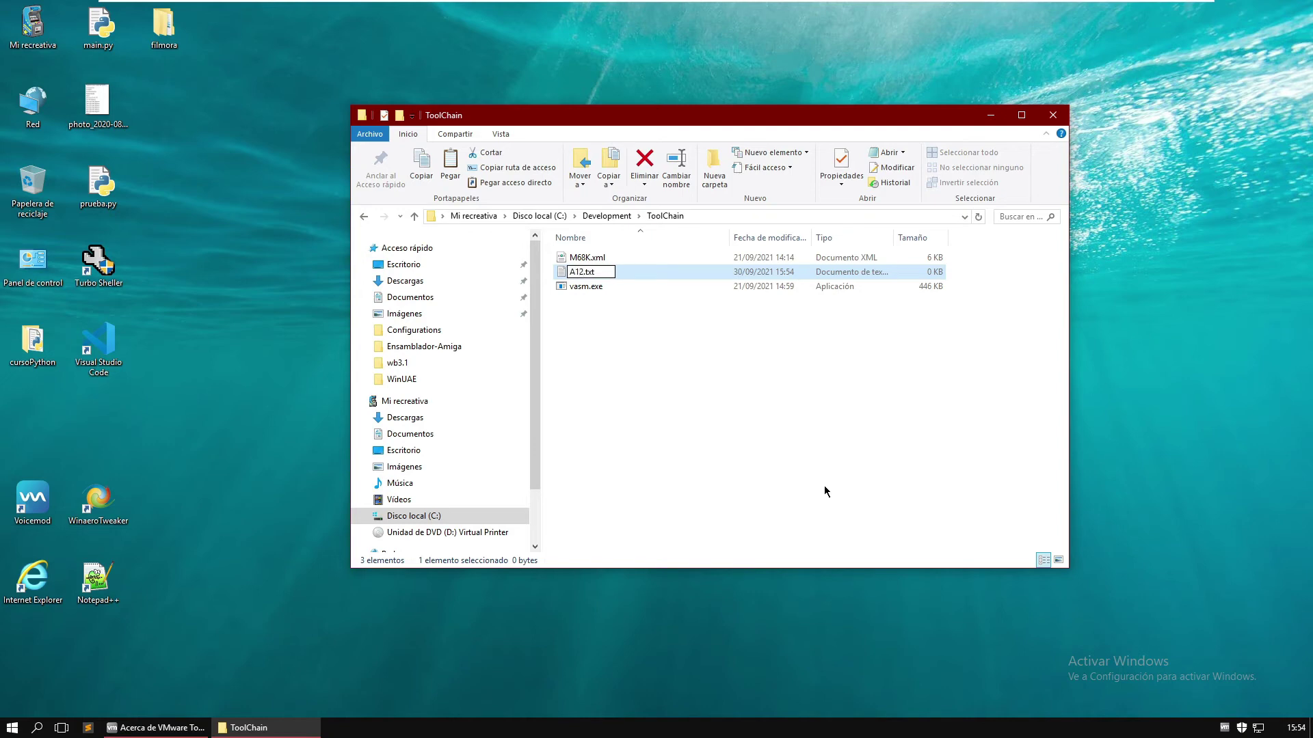
type("00Test")
key("BackSpace")
key("BackSpace")
type("bat")
key("Return")
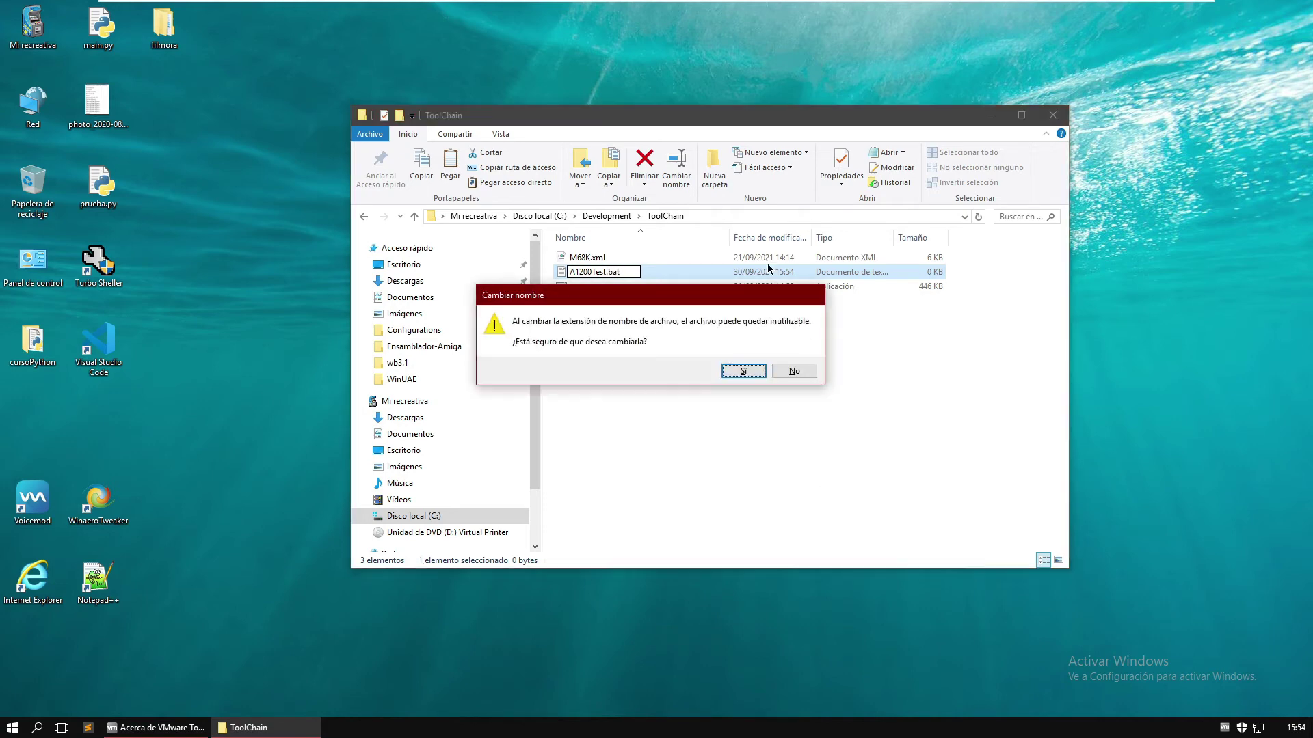
left_click(748, 374)
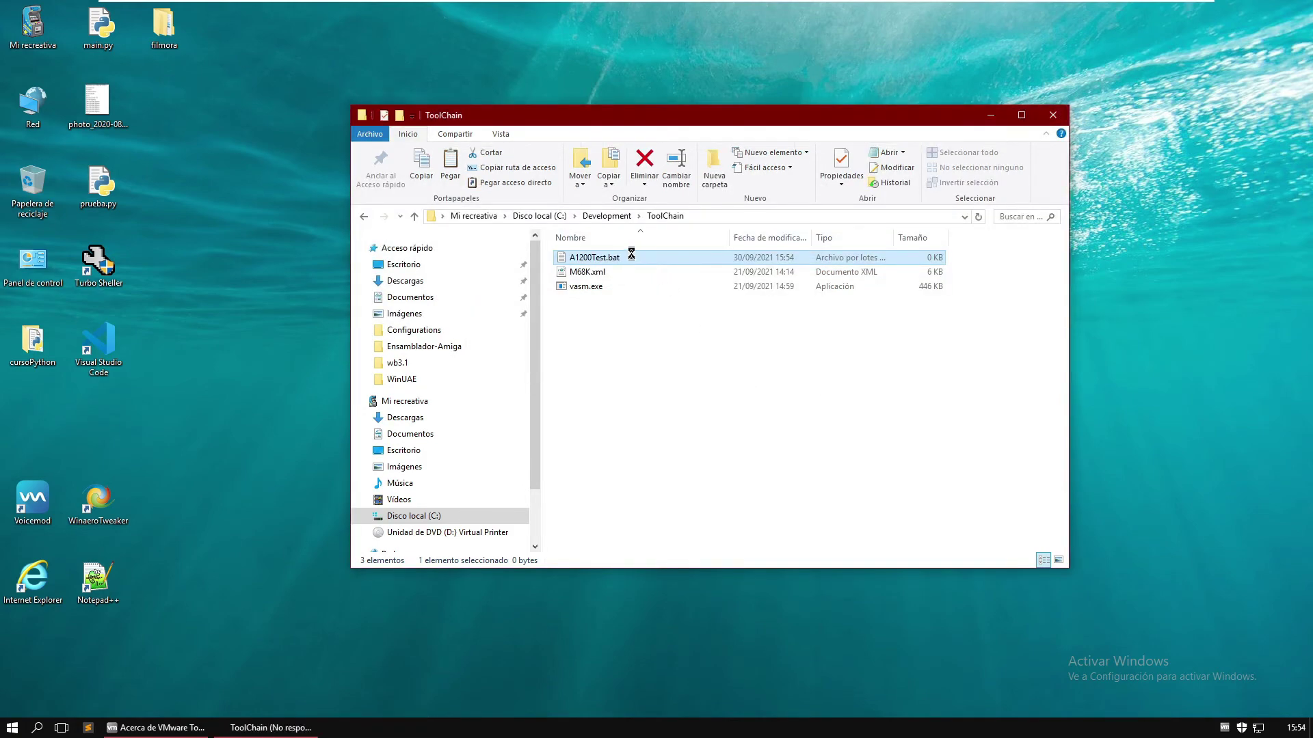
- Move the VMware Tools window out of the way and open A1200Test.bat for editing in Notepad
double_click(586, 257)
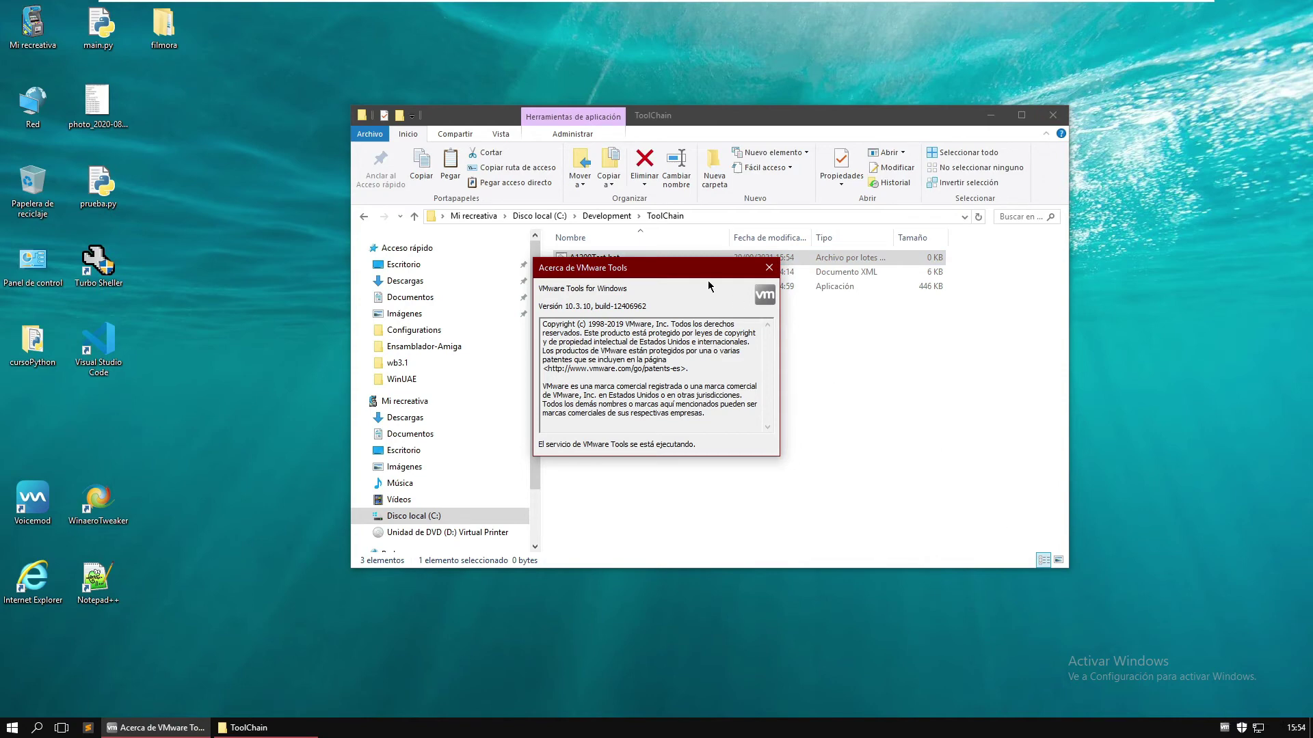
left_click_drag(711, 274, 894, 690)
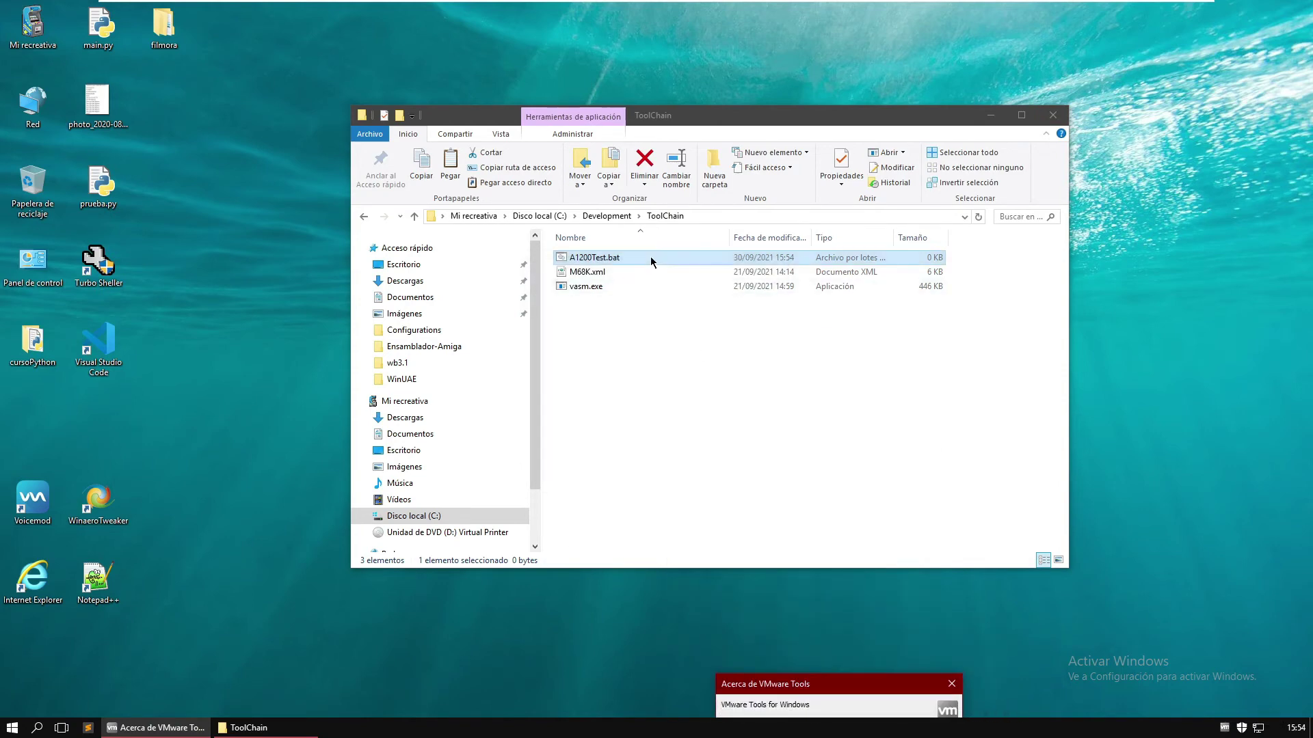
left_click(649, 260)
right_click(650, 260)
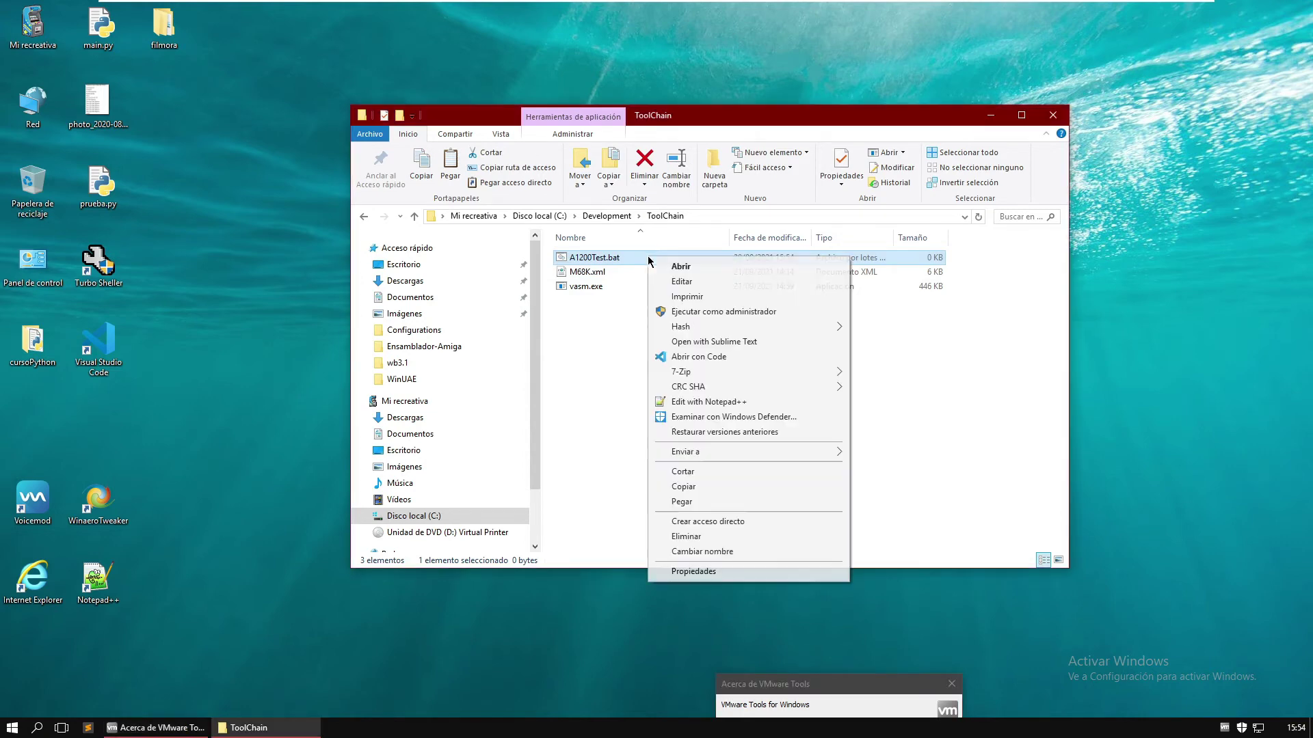
left_click(682, 281)
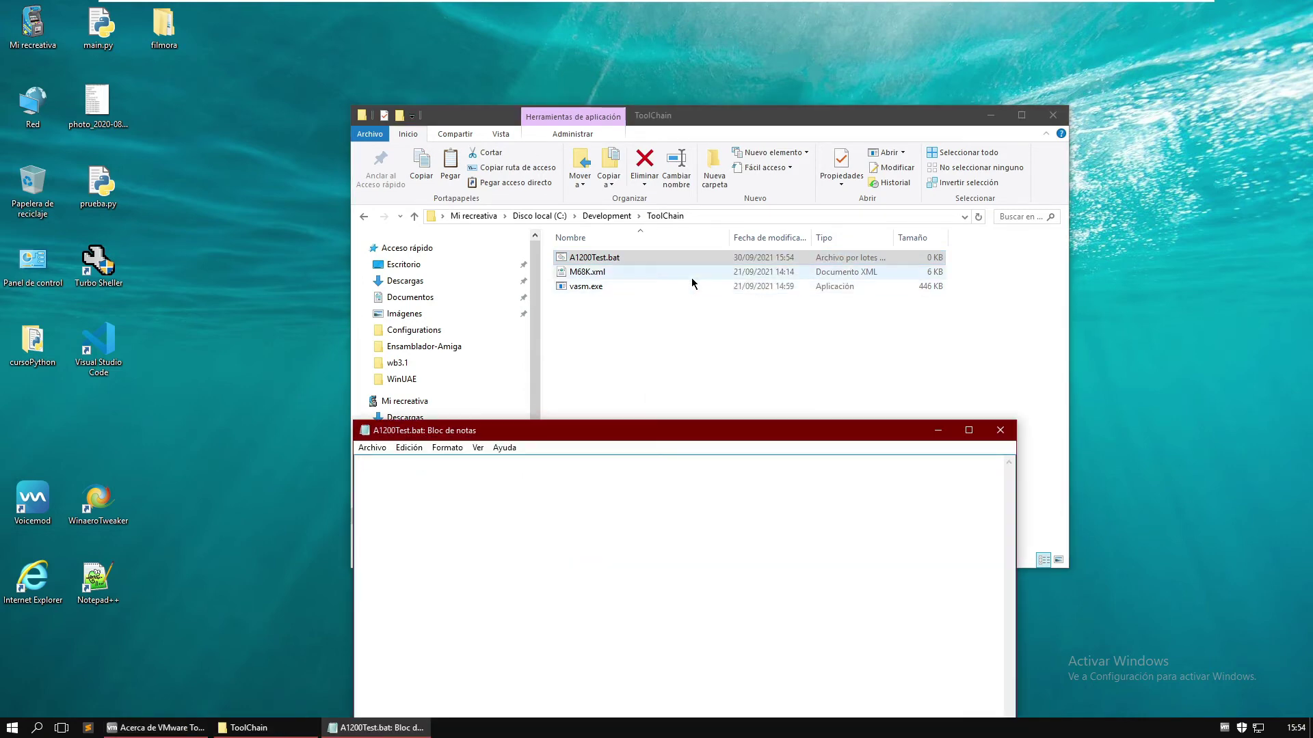
- Begin the batch command with start, followed by the WinUAE folder path C:\Development\WinUAE\ copied from File Explorer
type("start")
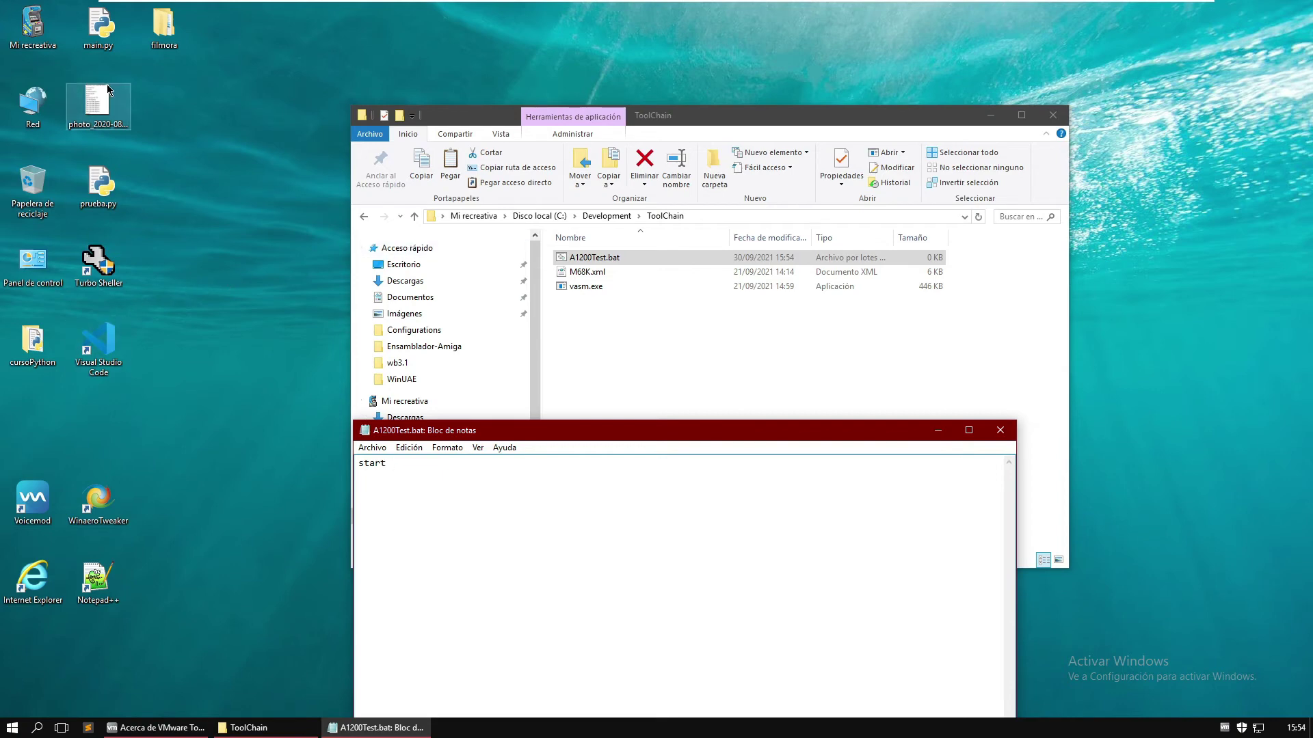
key("super+e")
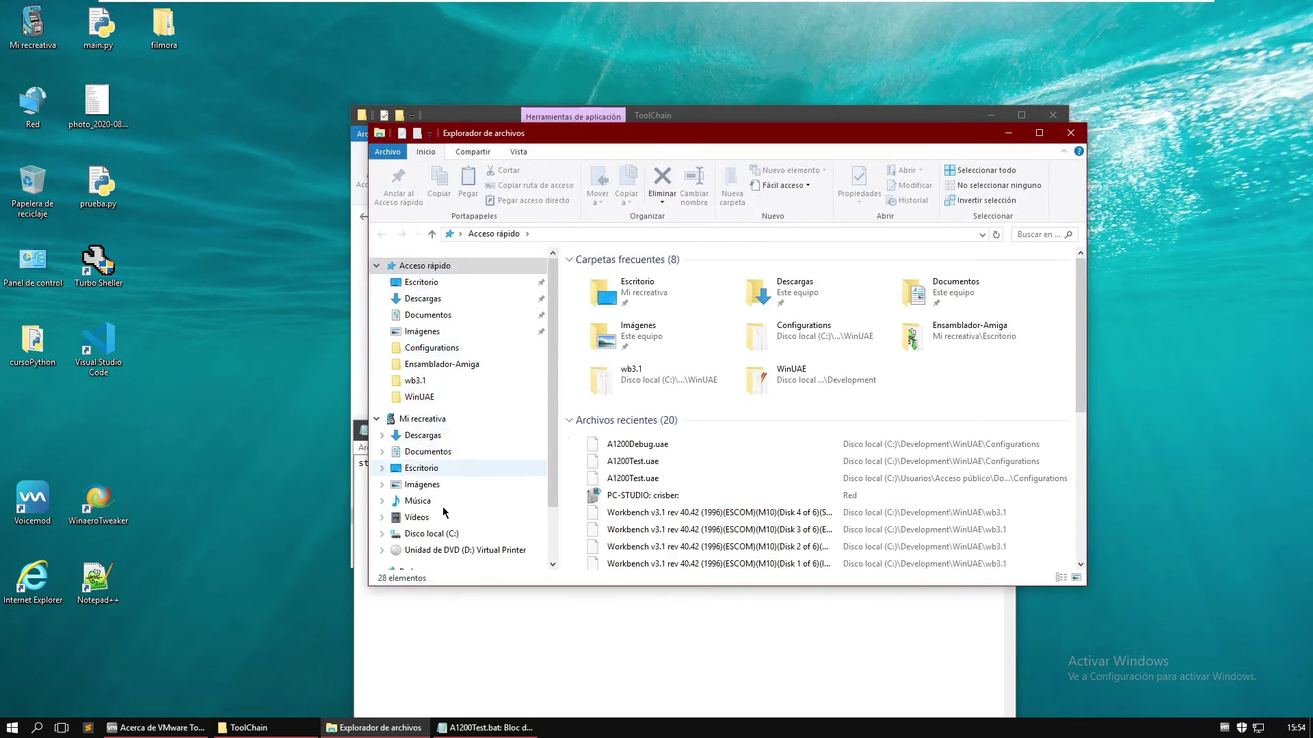
left_click(452, 533)
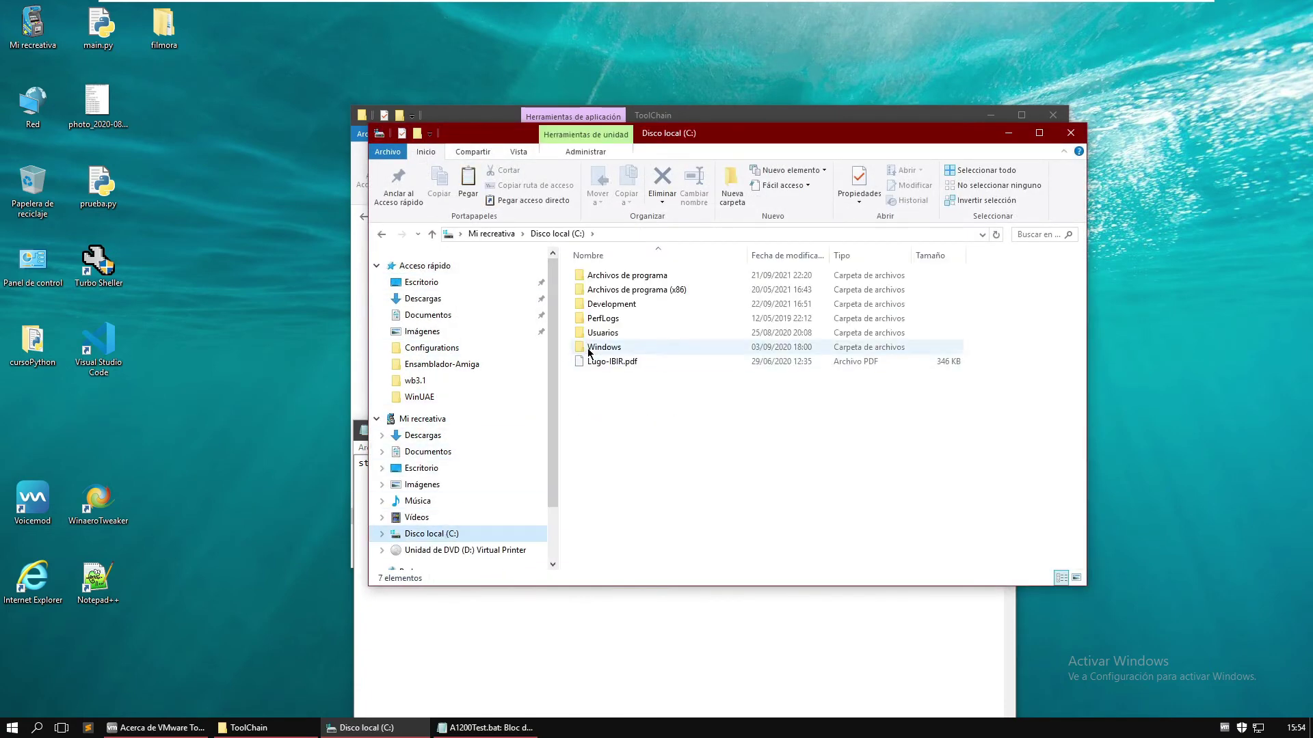
double_click(610, 304)
double_click(615, 305)
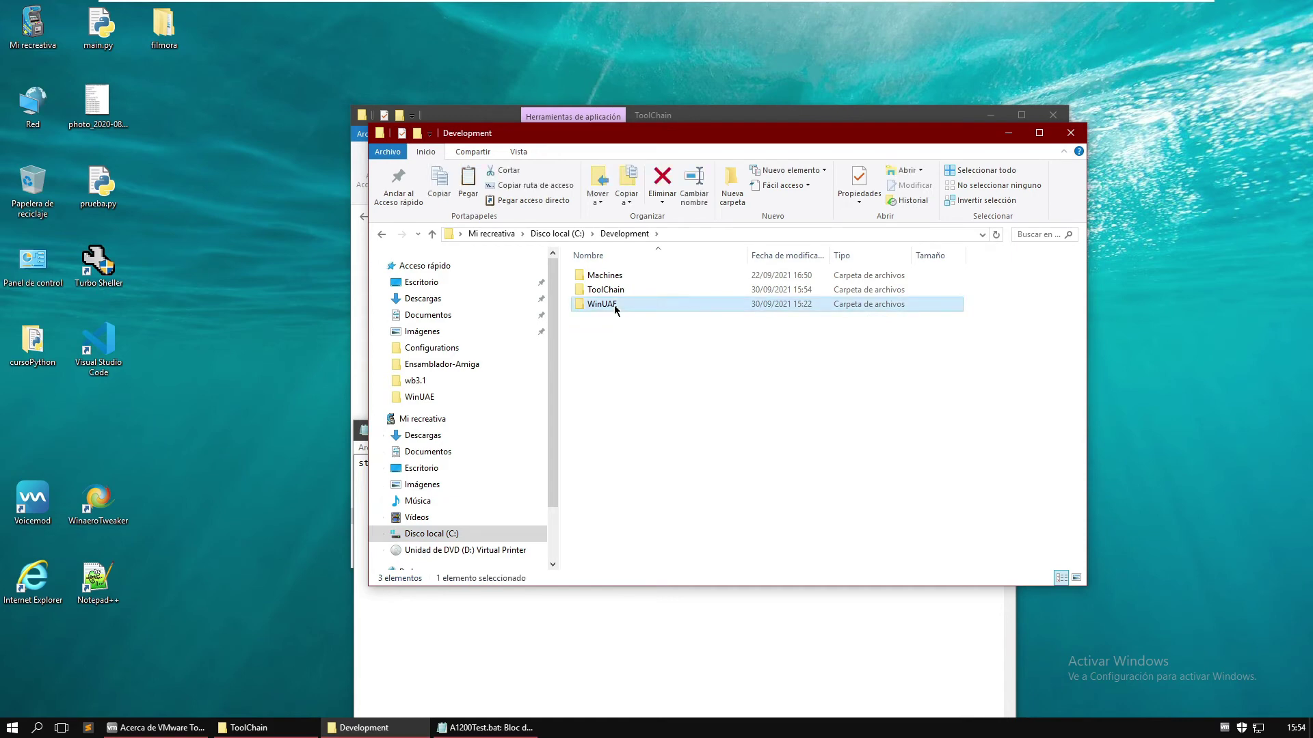
left_click(721, 236)
key("ctrl+c")
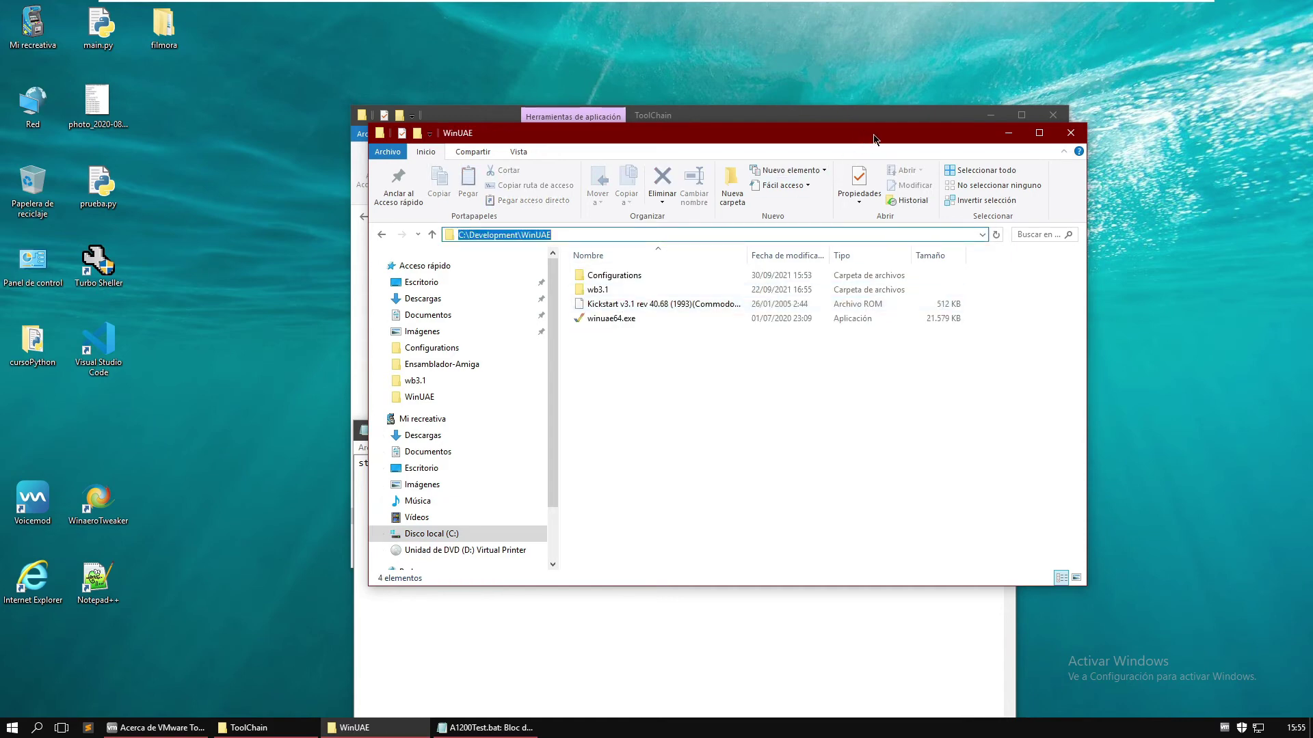
left_click(1006, 134)
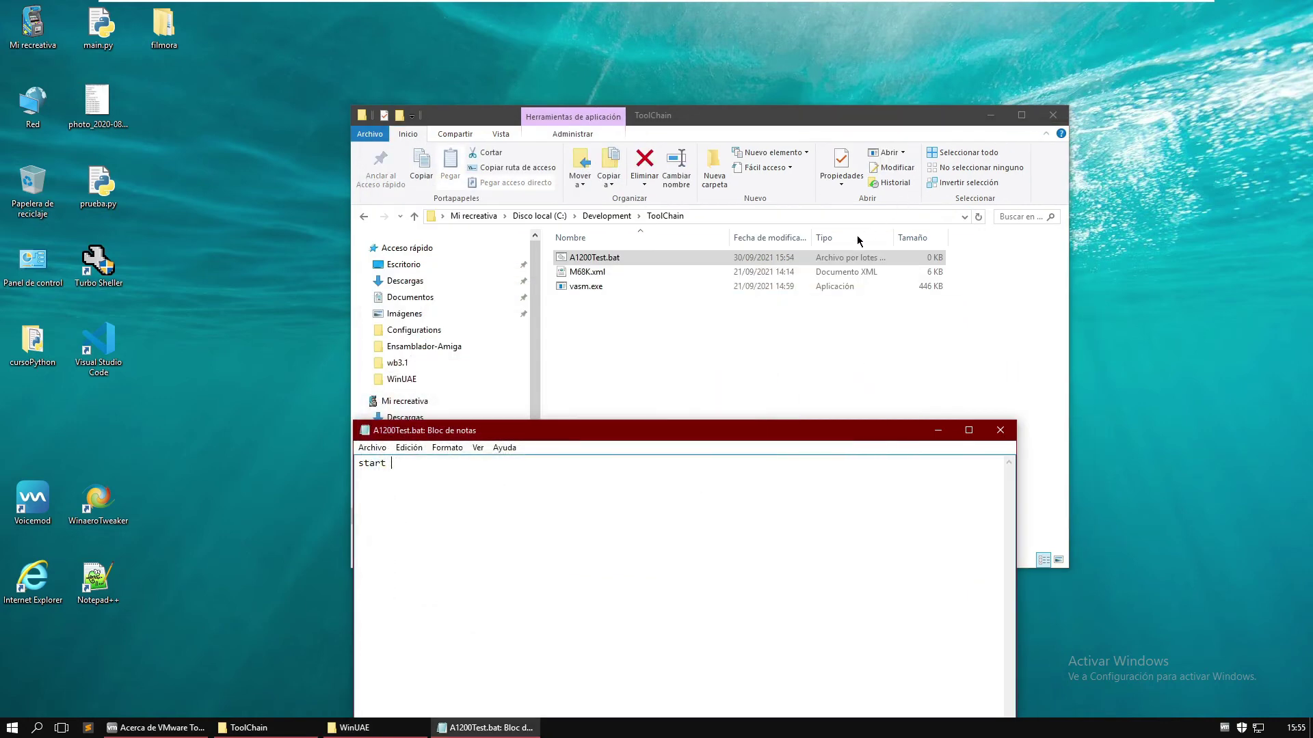
key("ctrl+v")
- Append the executable name winuae64.exe, copied from the WinUAE folder, and the -f option to the batch command
left_click(402, 736)
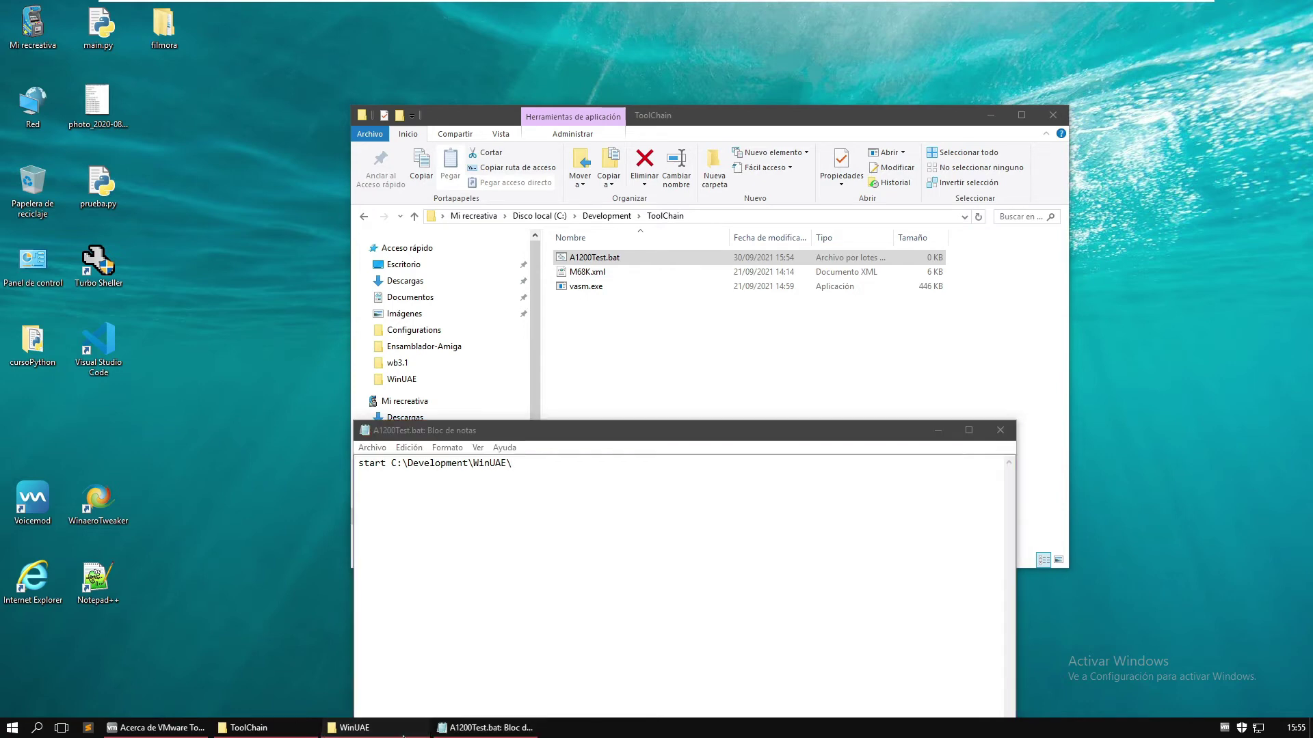
mouse_move(383, 728)
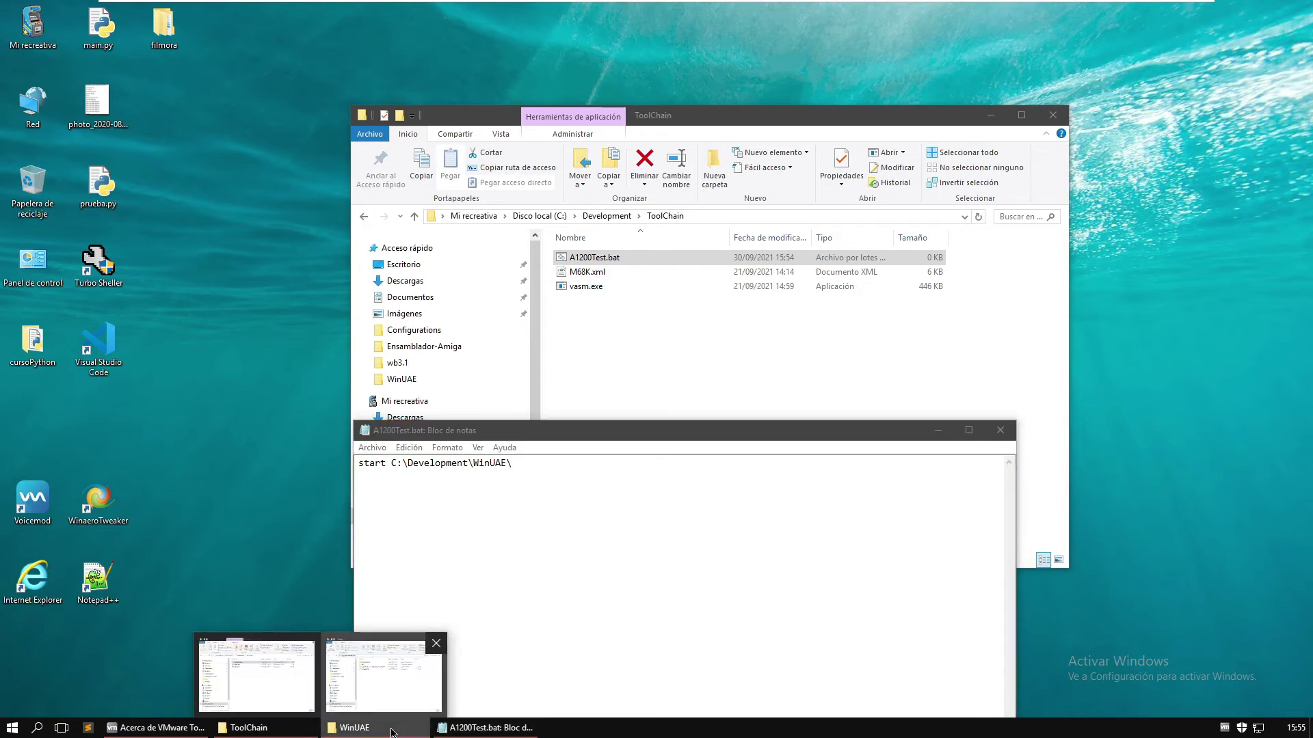
left_click(389, 673)
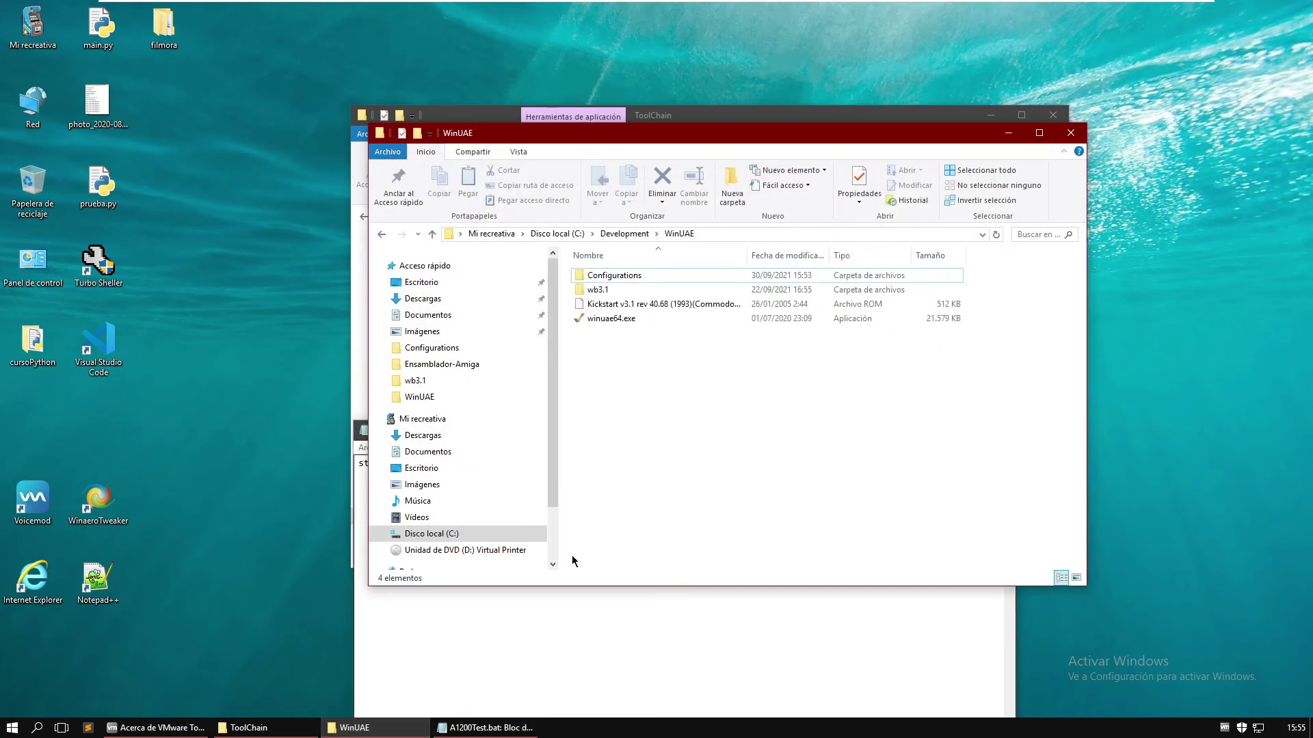
left_click(624, 322)
left_click(615, 318)
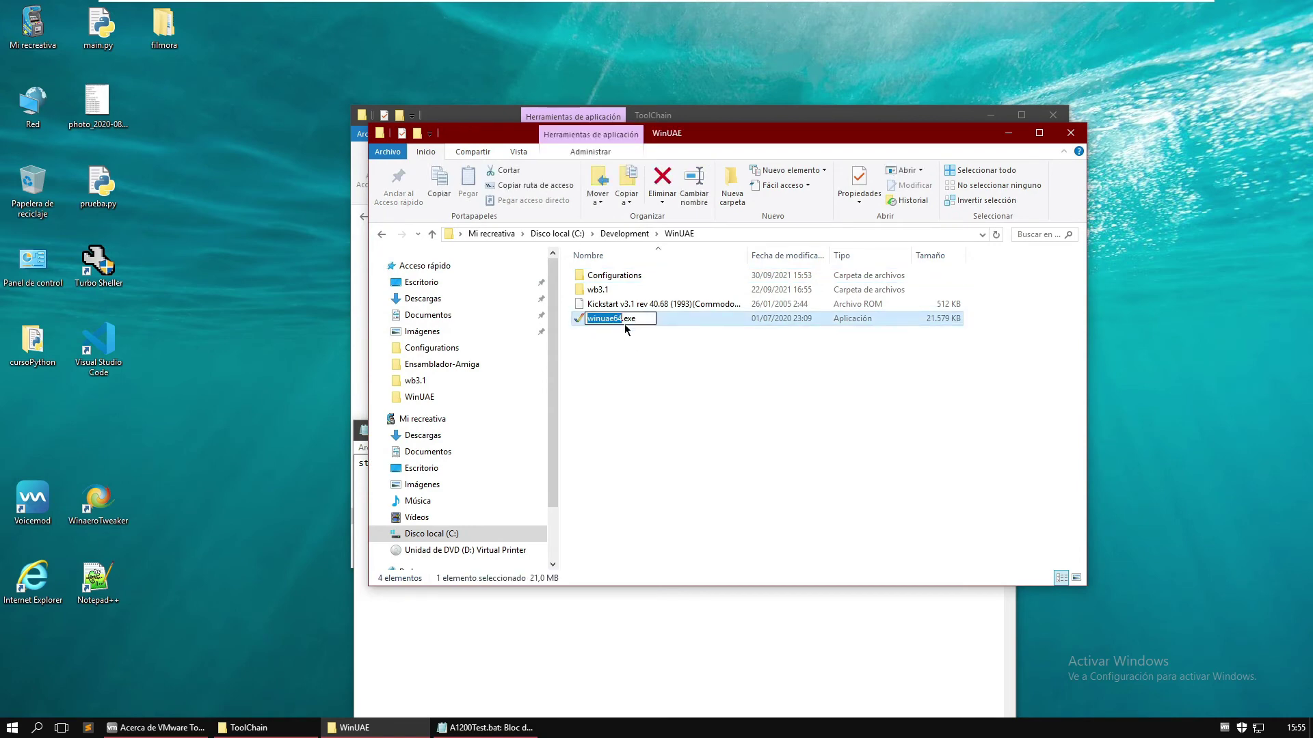
key("ctrl+a")
key("ctrl+c")
left_click(1008, 133)
key("ctrl+v")
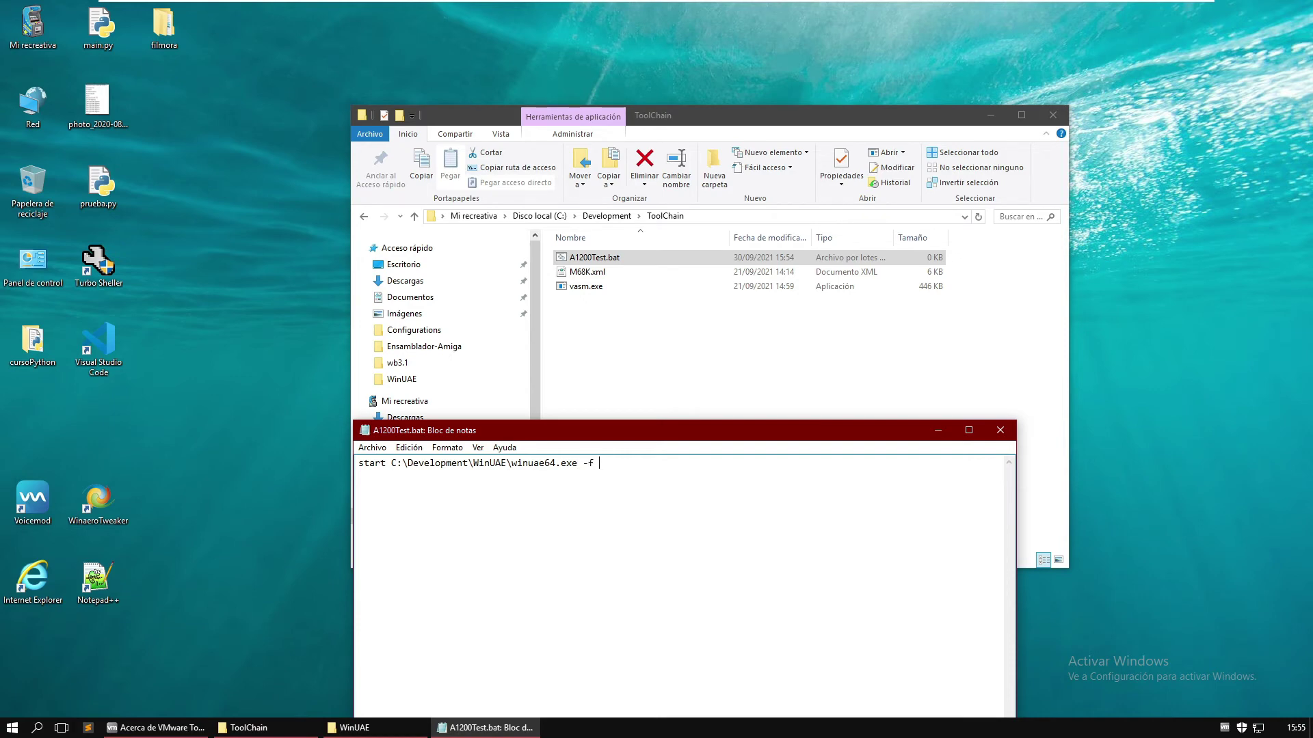
- Copy the path C:\Development\WinUAE\ within the command line and paste it after the -f option
key("Left")
key("shift+Left")
key("shift+Left")
key("shift+Left")
key("shift+Left")
key("shift+Left")
key("shift+Left")
key("shift+Left")
key("shift+Left")
key("shift+Left")
key("shift+Left")
key("shift+Left")
key("shift+Left")
key("shift+Left")
key("shift+Left")
key("shift+Left")
key("shift+Left")
key("shift+Left")
key("shift+Left")
key("shift+Left")
key("shift+Left")
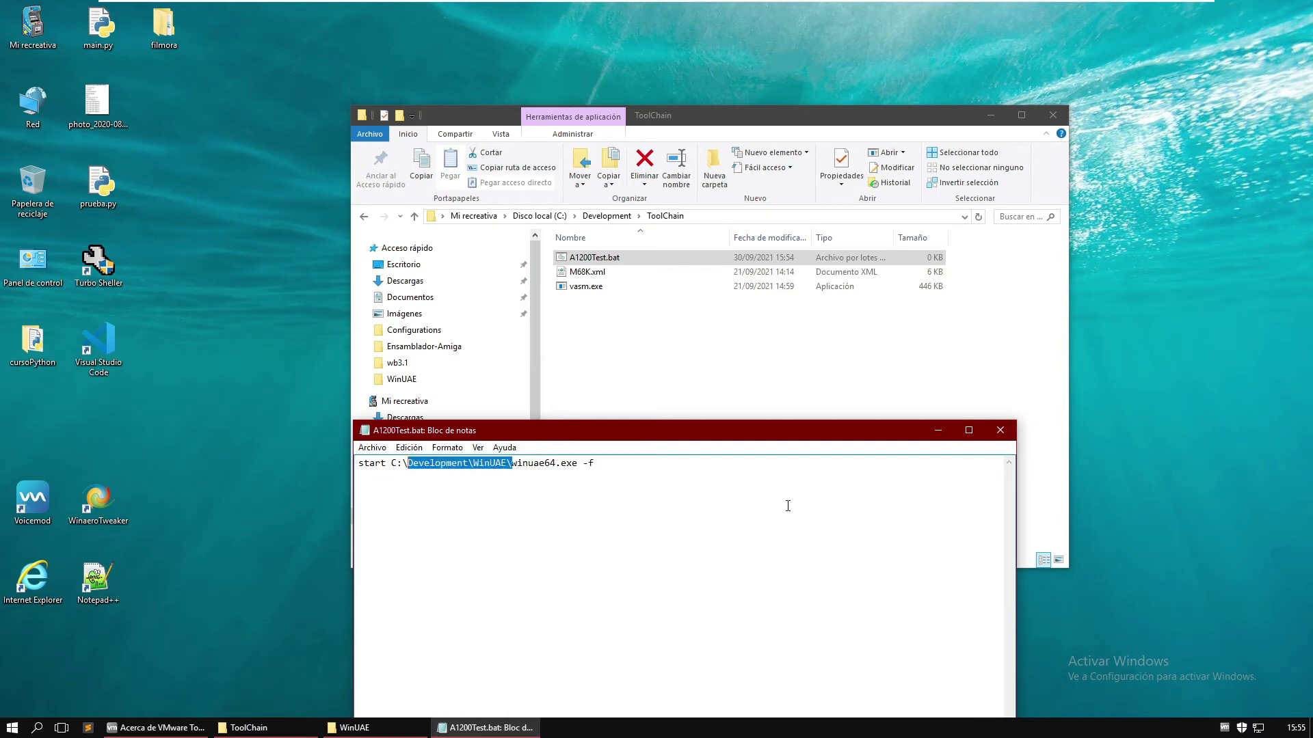
key("ctrl+c")
key("End")
key("ctrl+v")
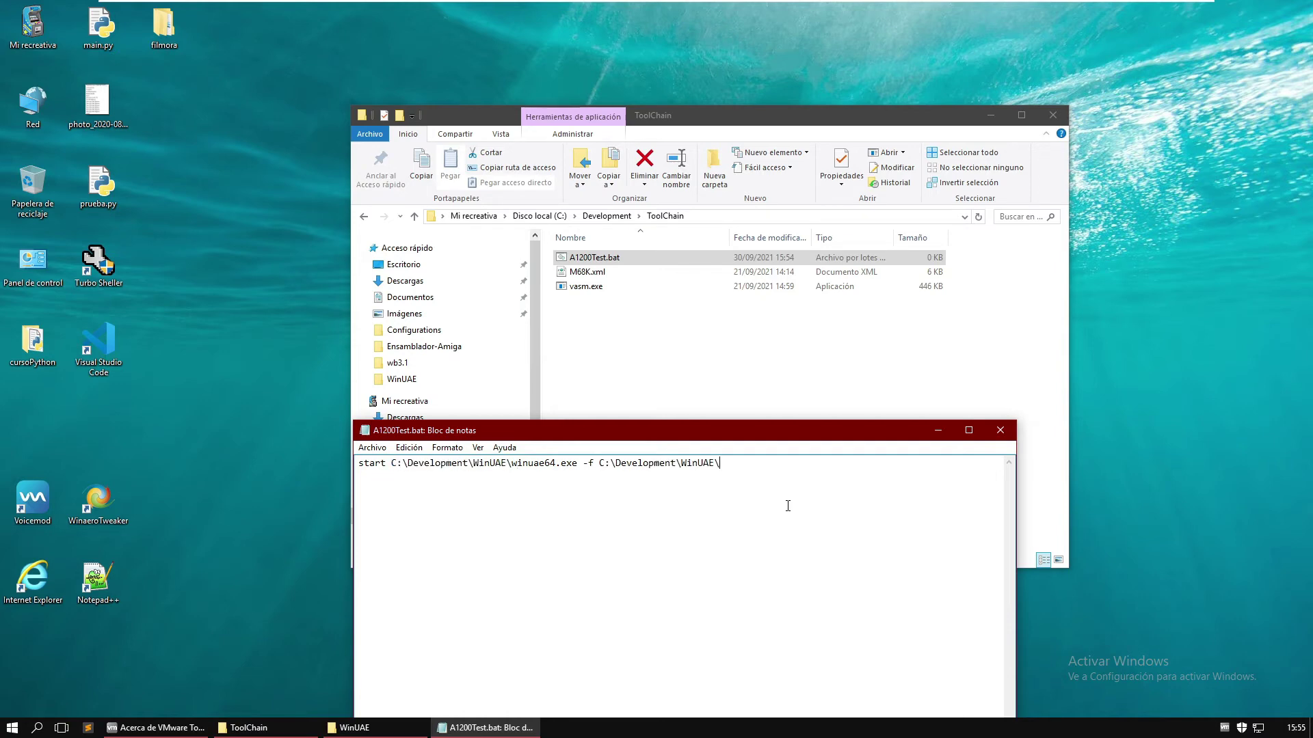
- Complete the -f path with Configurations\A1200Test.uae, copying the file name from the Configurations folder
type("Configurations")
left_click(378, 729)
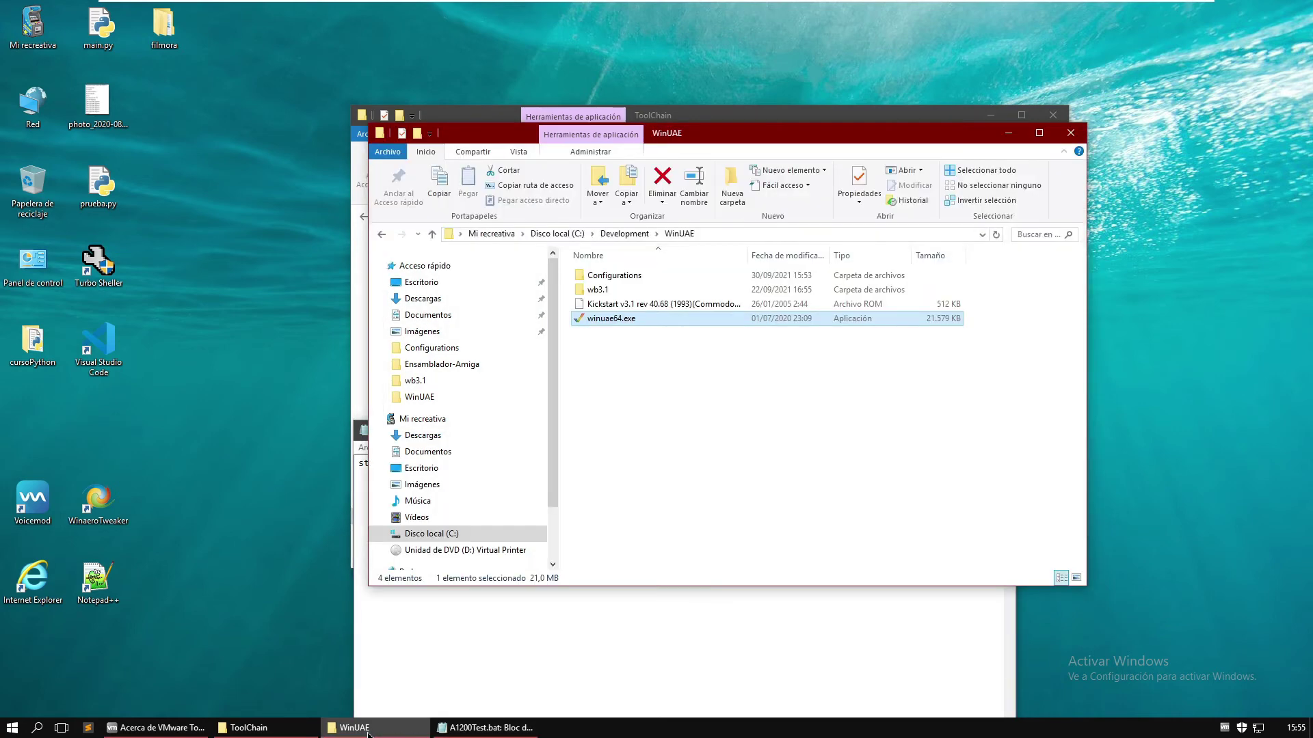
double_click(630, 277)
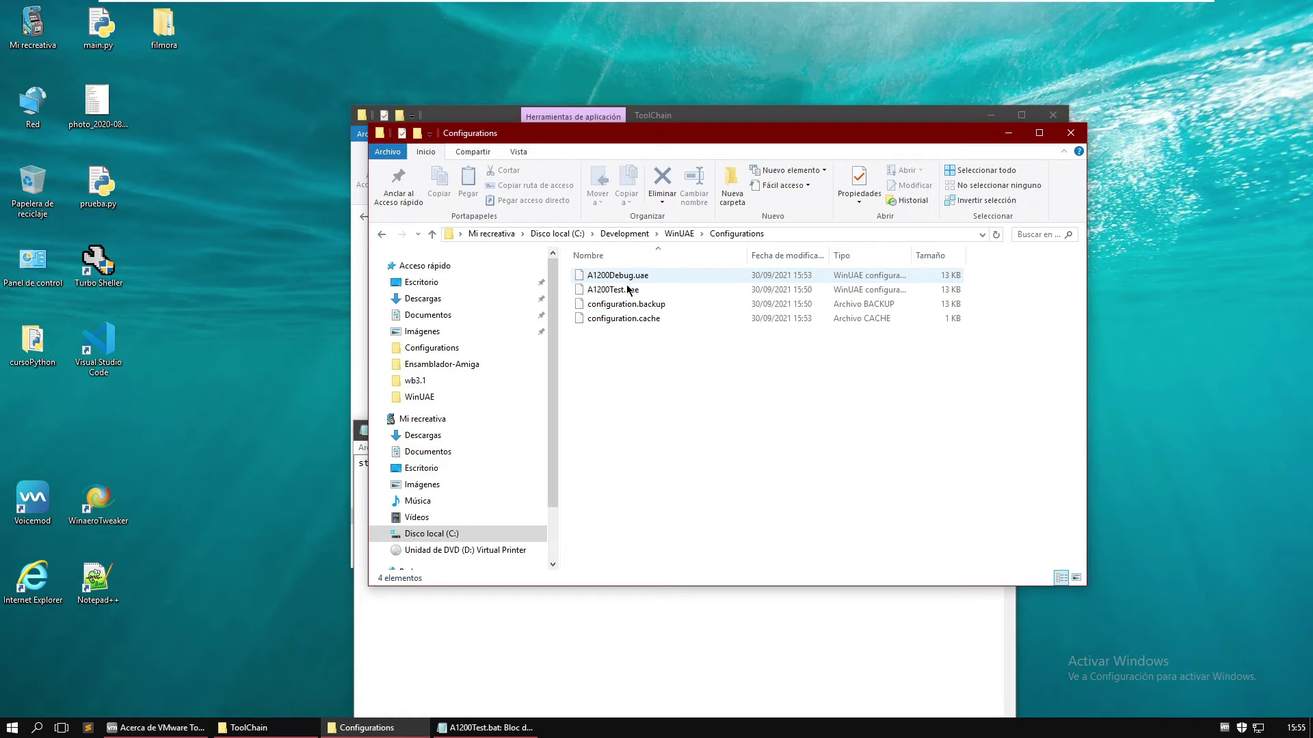
left_click(624, 293)
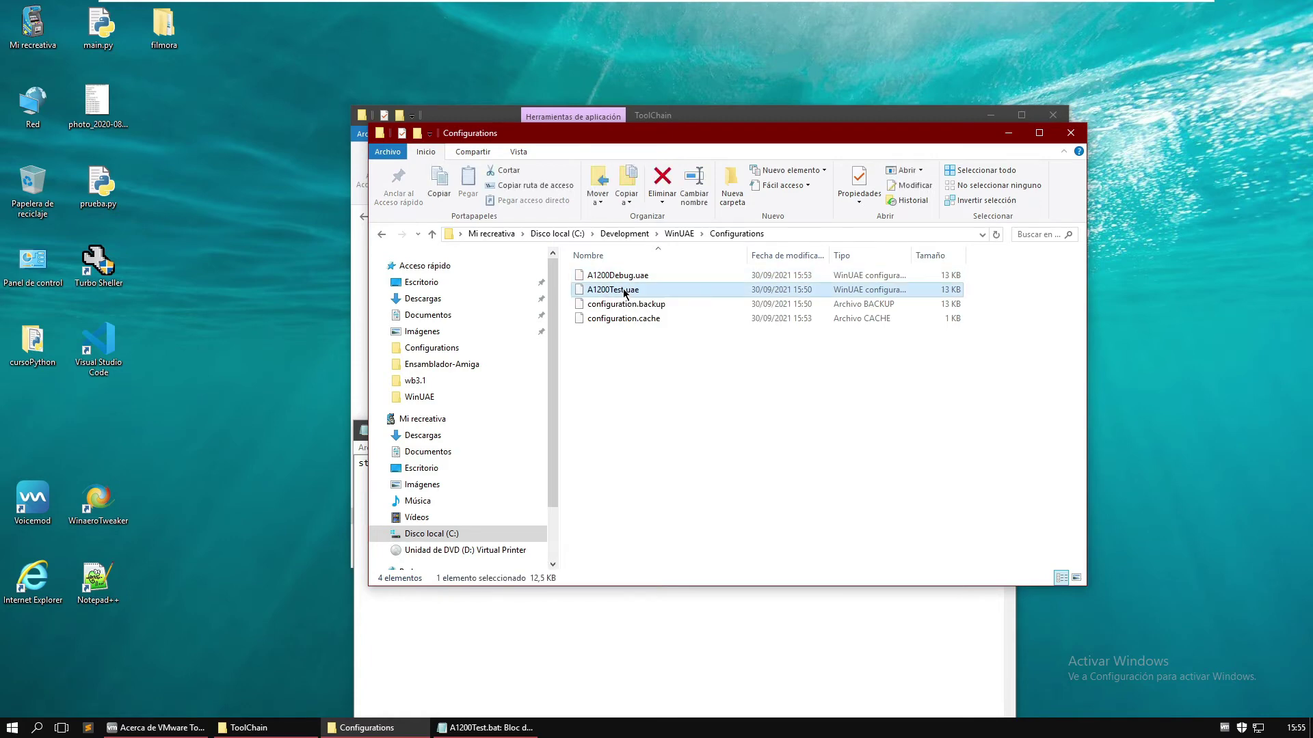
left_click(626, 293)
key("ctrl+a")
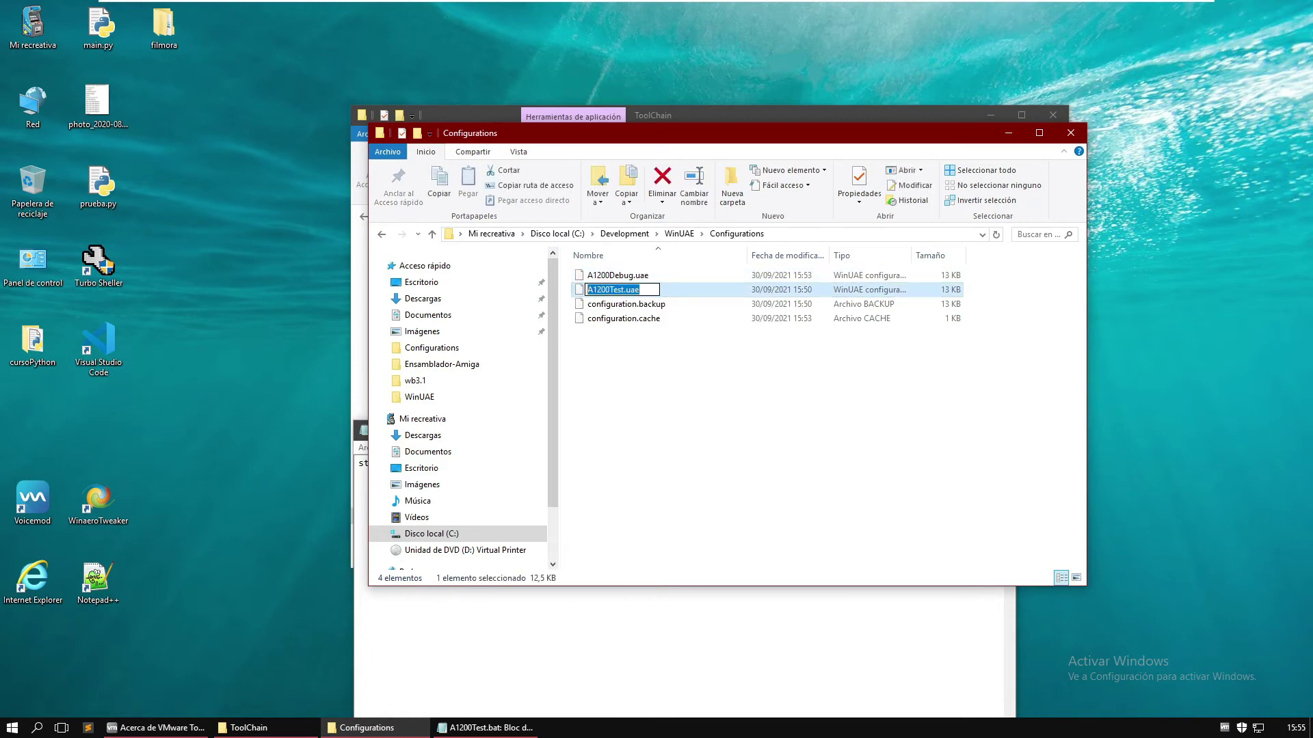
left_click(1008, 132)
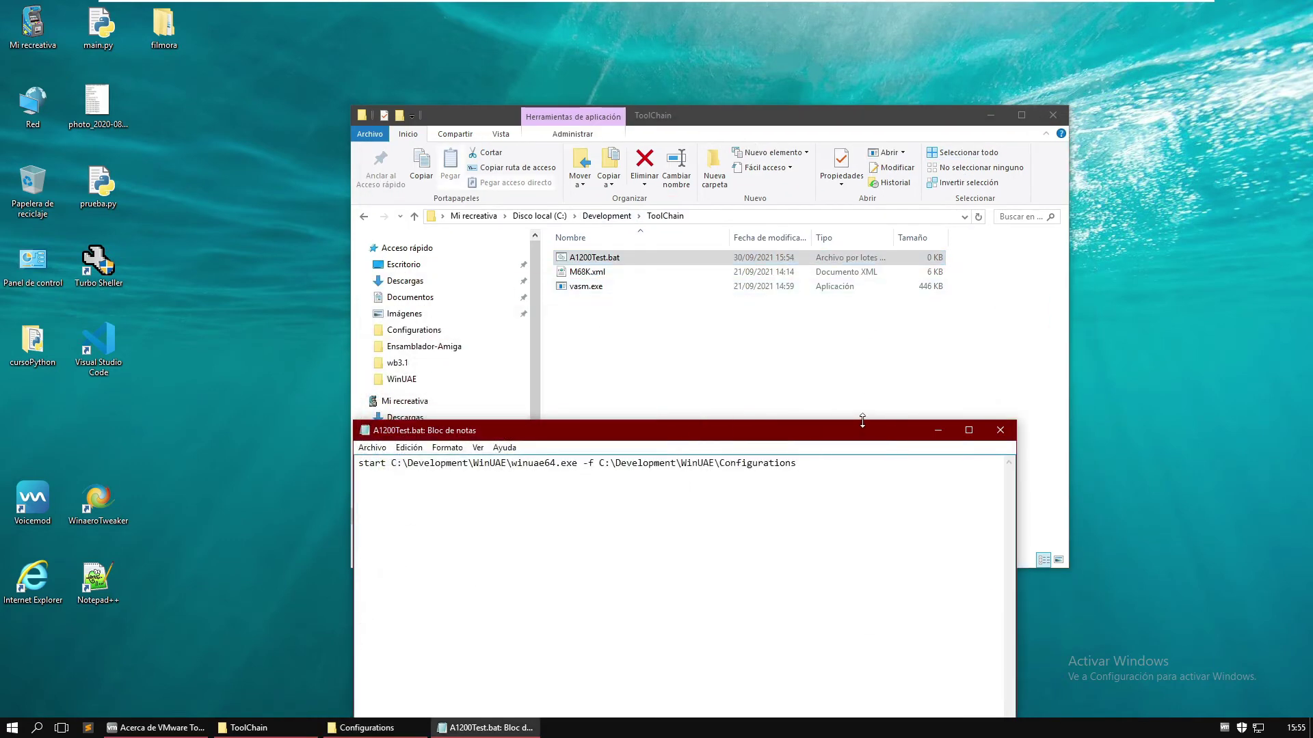
key("ctrl+v")
- Save A1200Test.bat and close Notepad
left_click(376, 449)
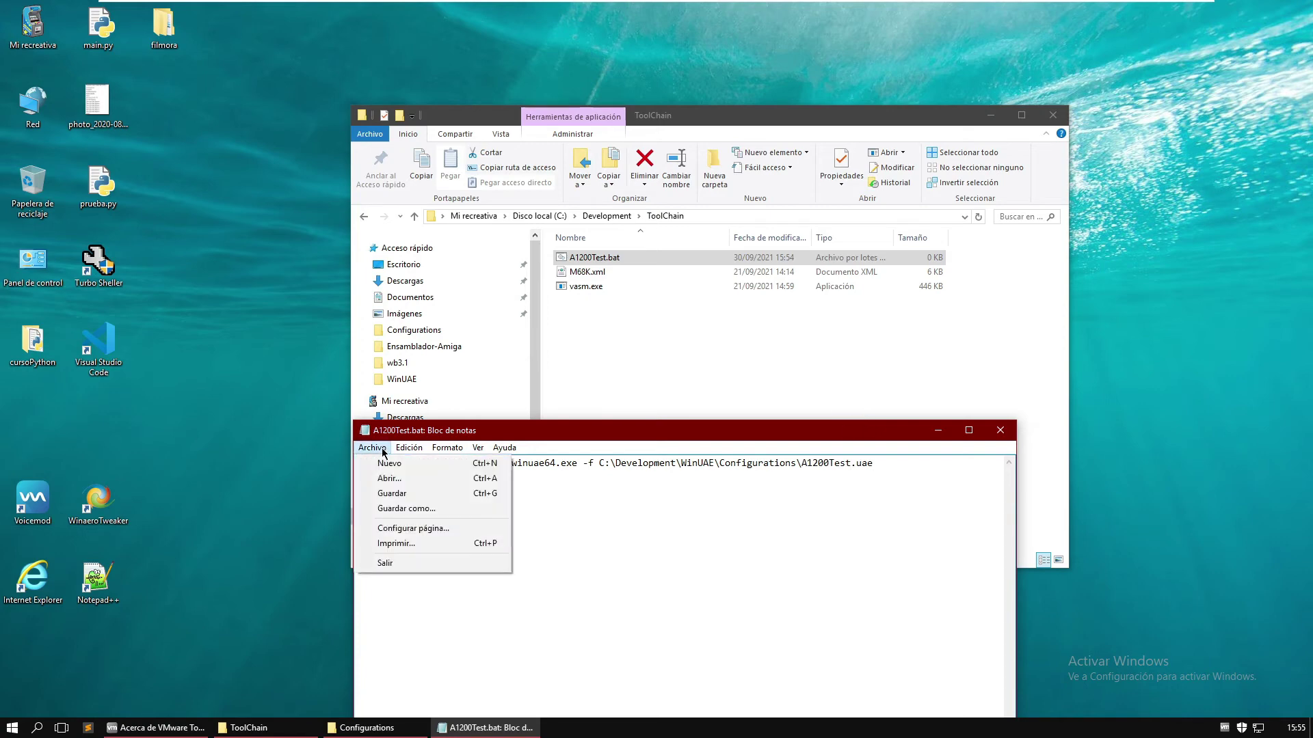
left_click(392, 493)
left_click(1000, 431)
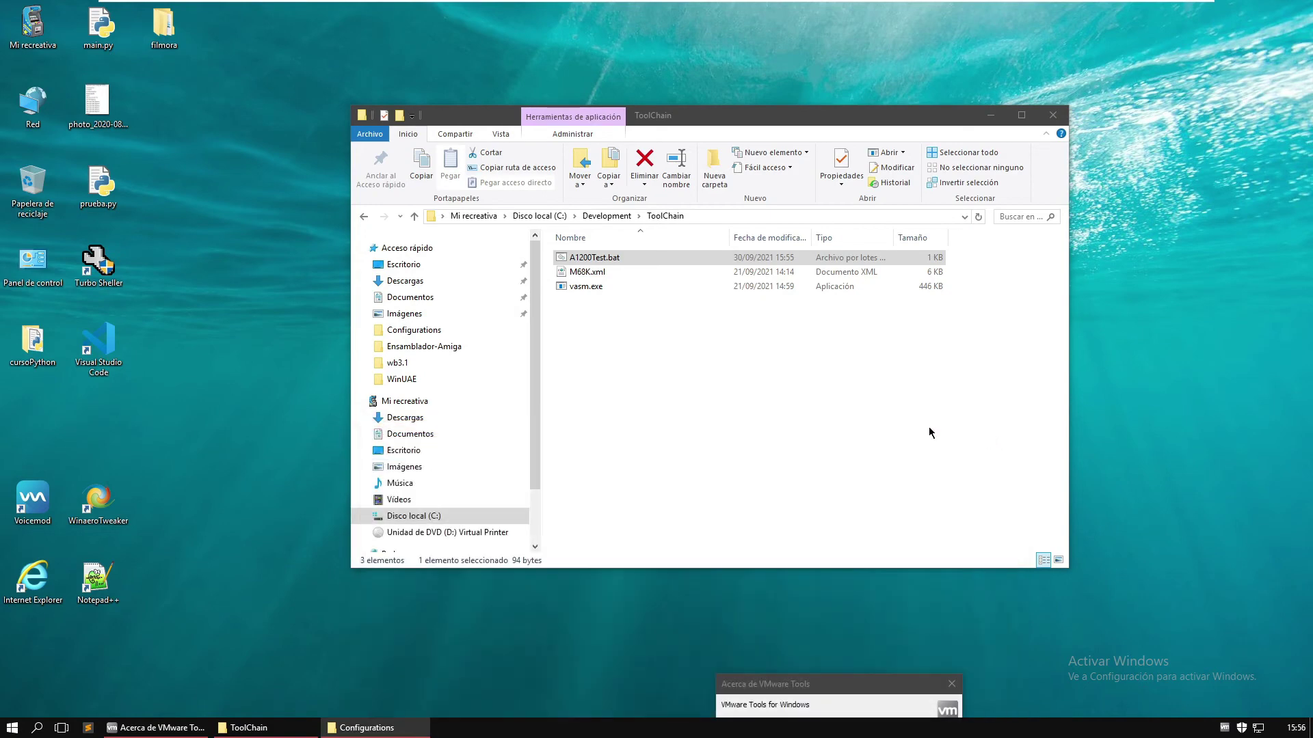
- Run A1200Test.bat and load the A1200Test configuration in the WinUAE properties
double_click(610, 259)
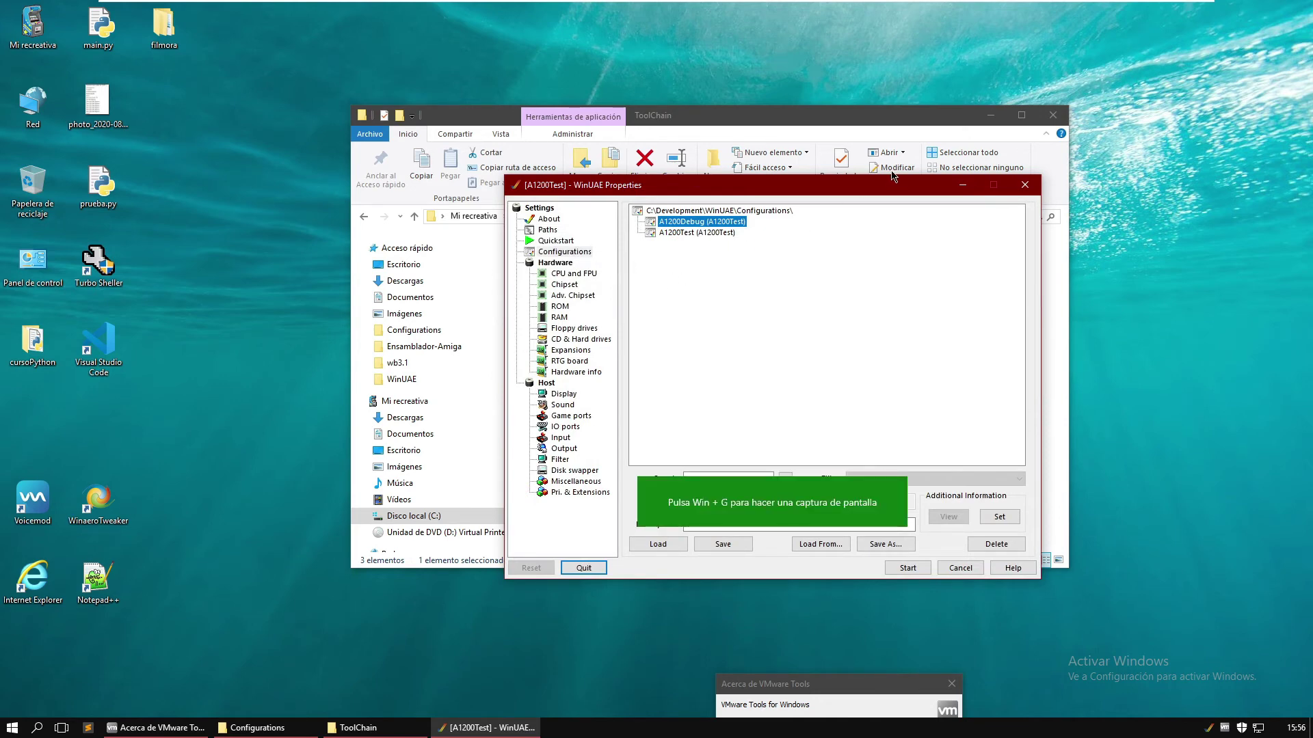
left_click_drag(886, 185, 867, 214)
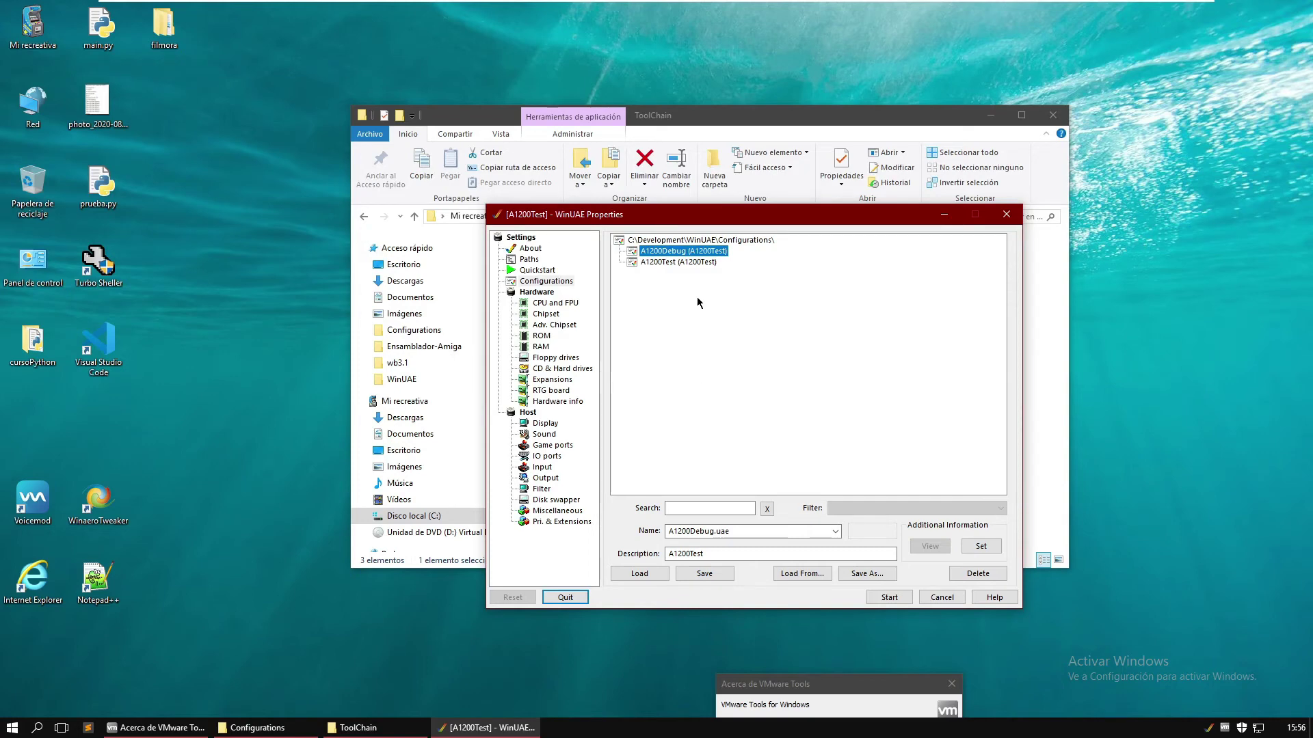
left_click(702, 266)
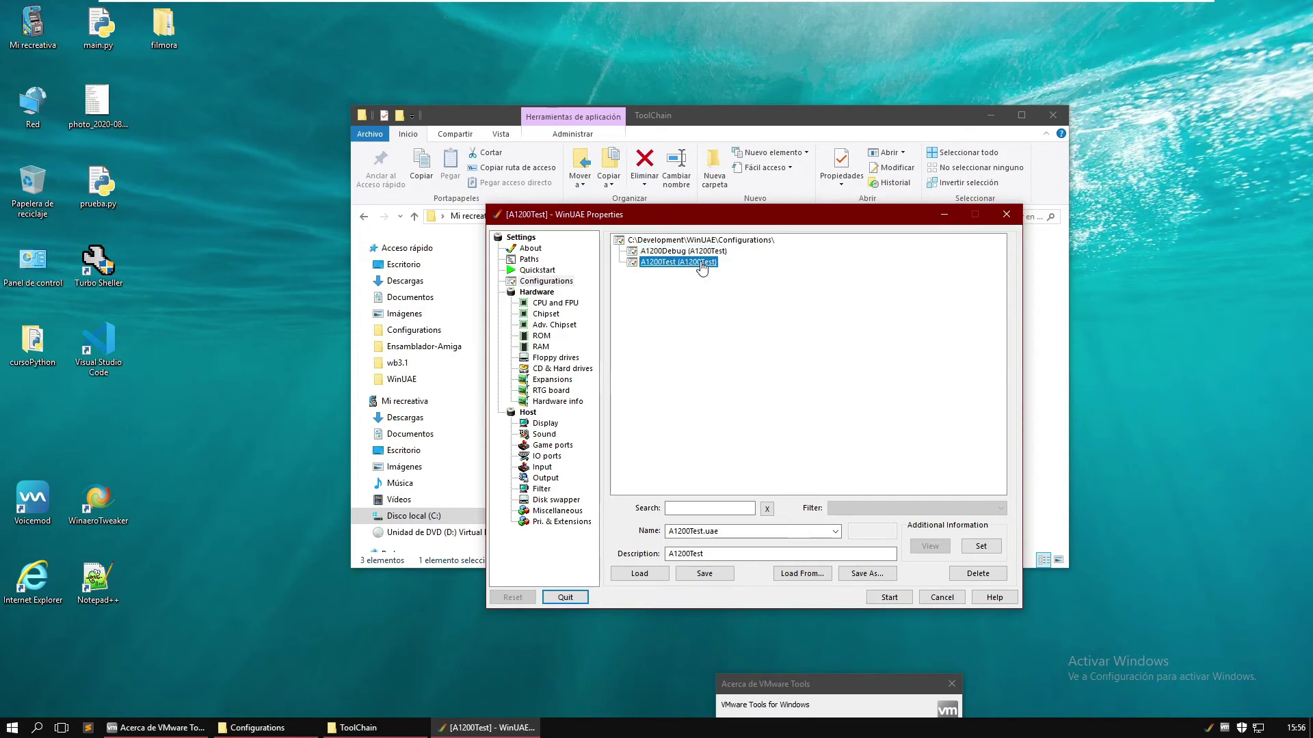
left_click(640, 574)
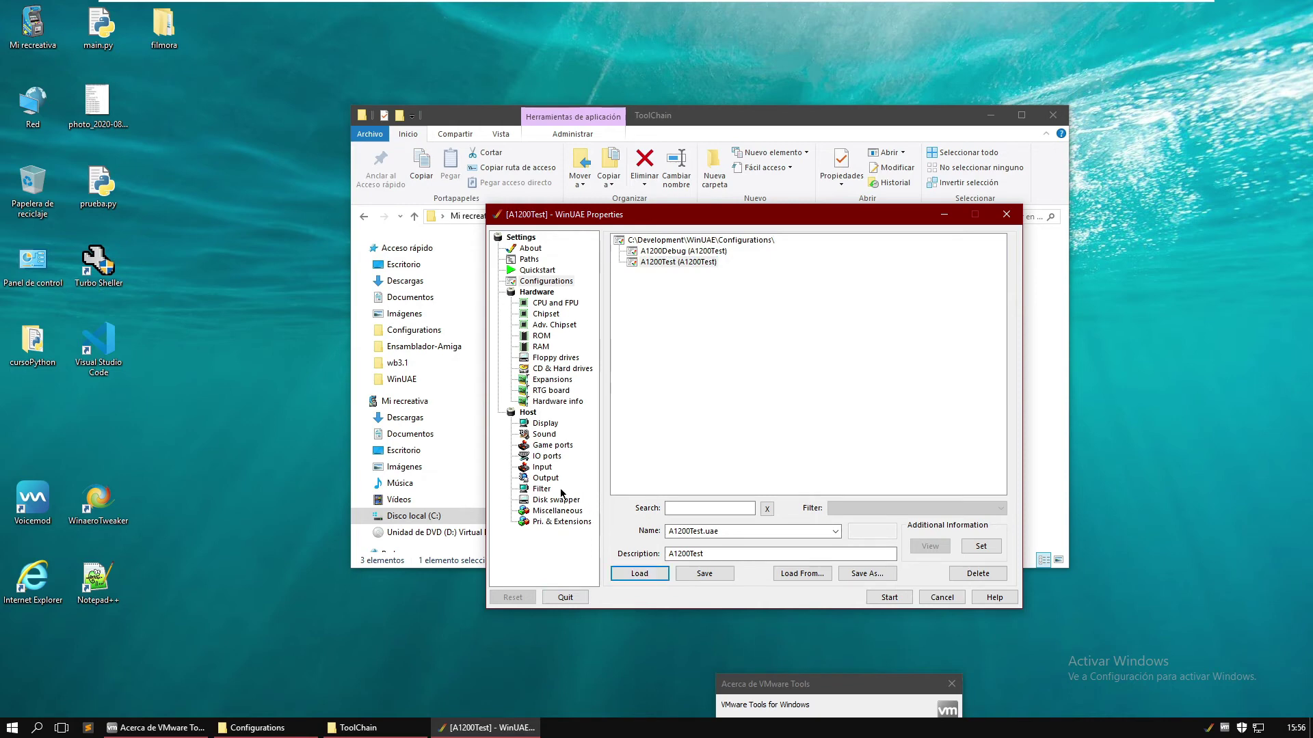
- Turn off Show GUI on startup for the A1200Test configuration and save it
left_click(557, 512)
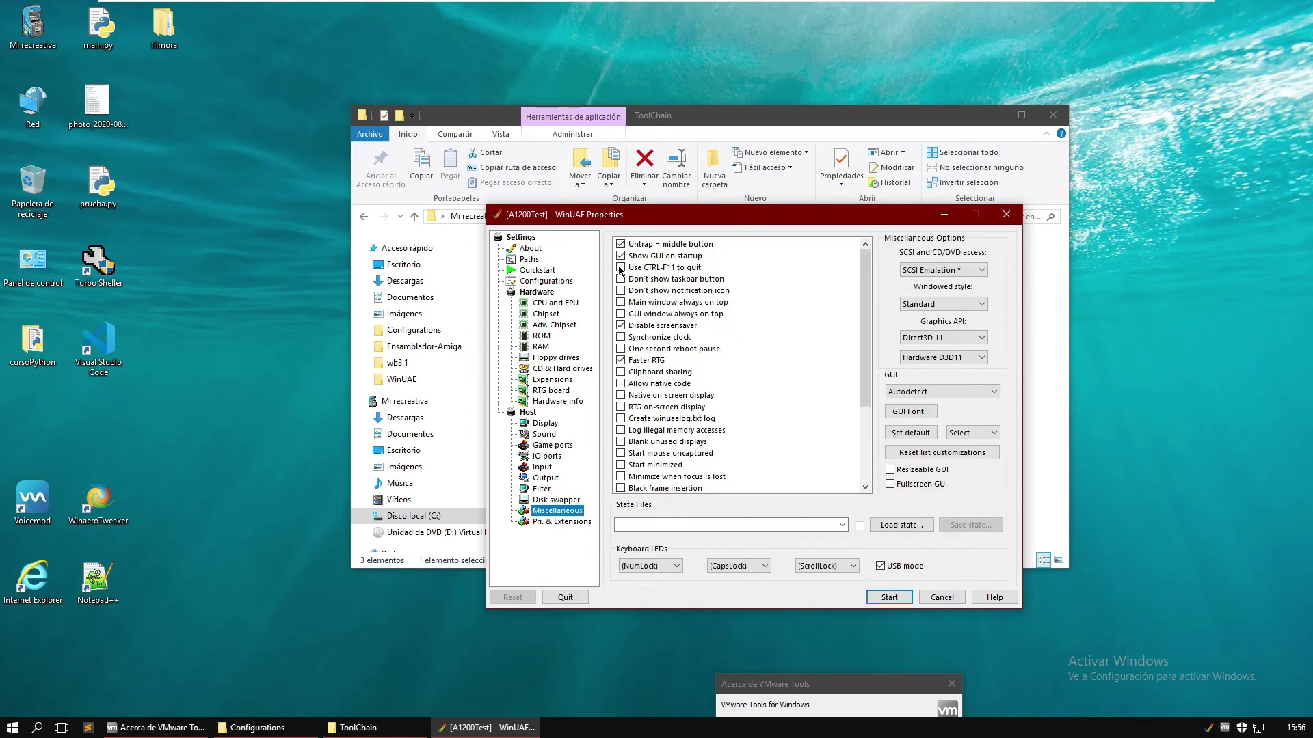
left_click(621, 257)
left_click(557, 281)
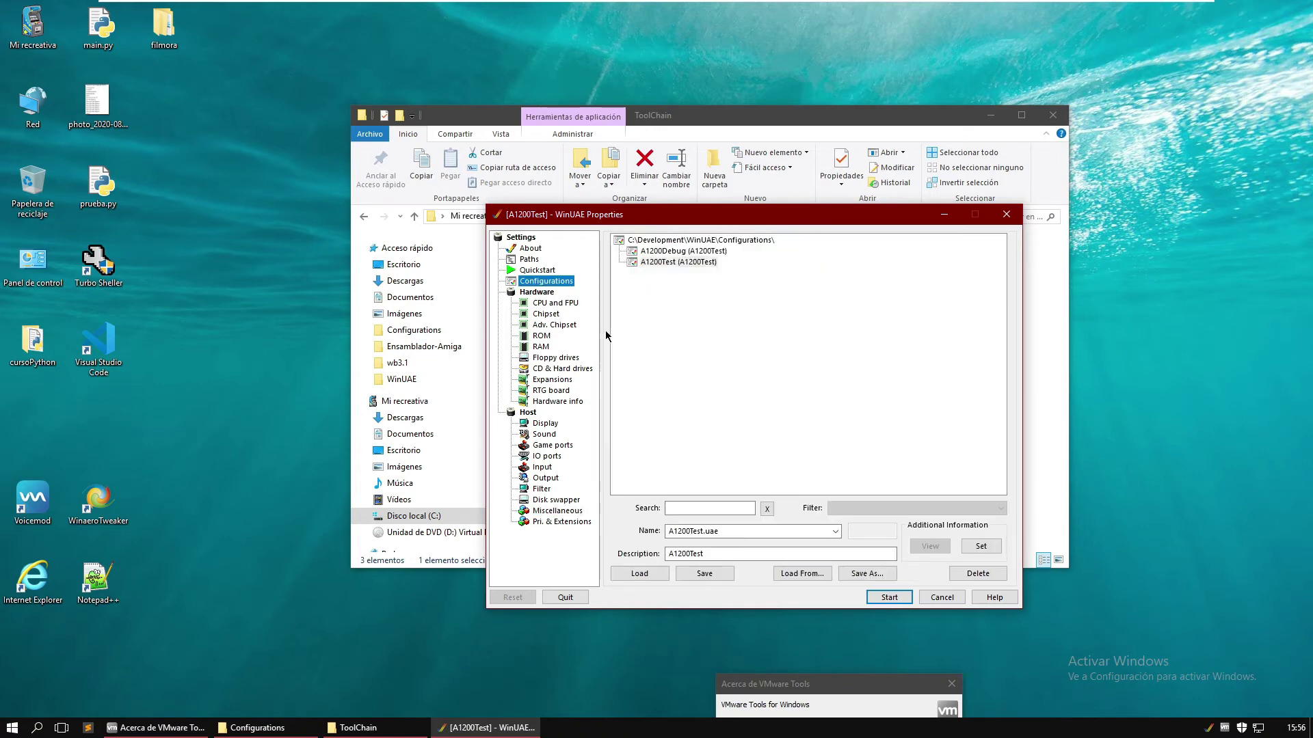
left_click(708, 577)
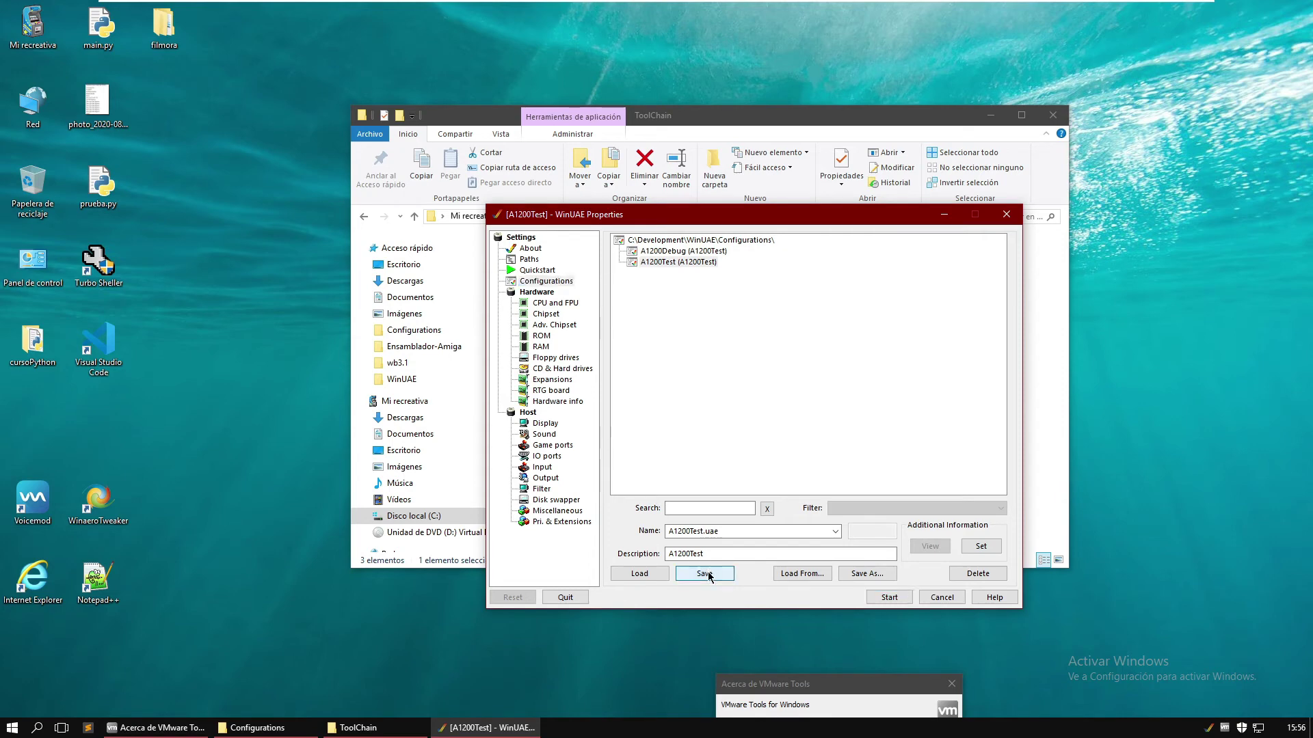
- Load the A1200Debug configuration, change its description to A1200Debug and save it
left_click(687, 251)
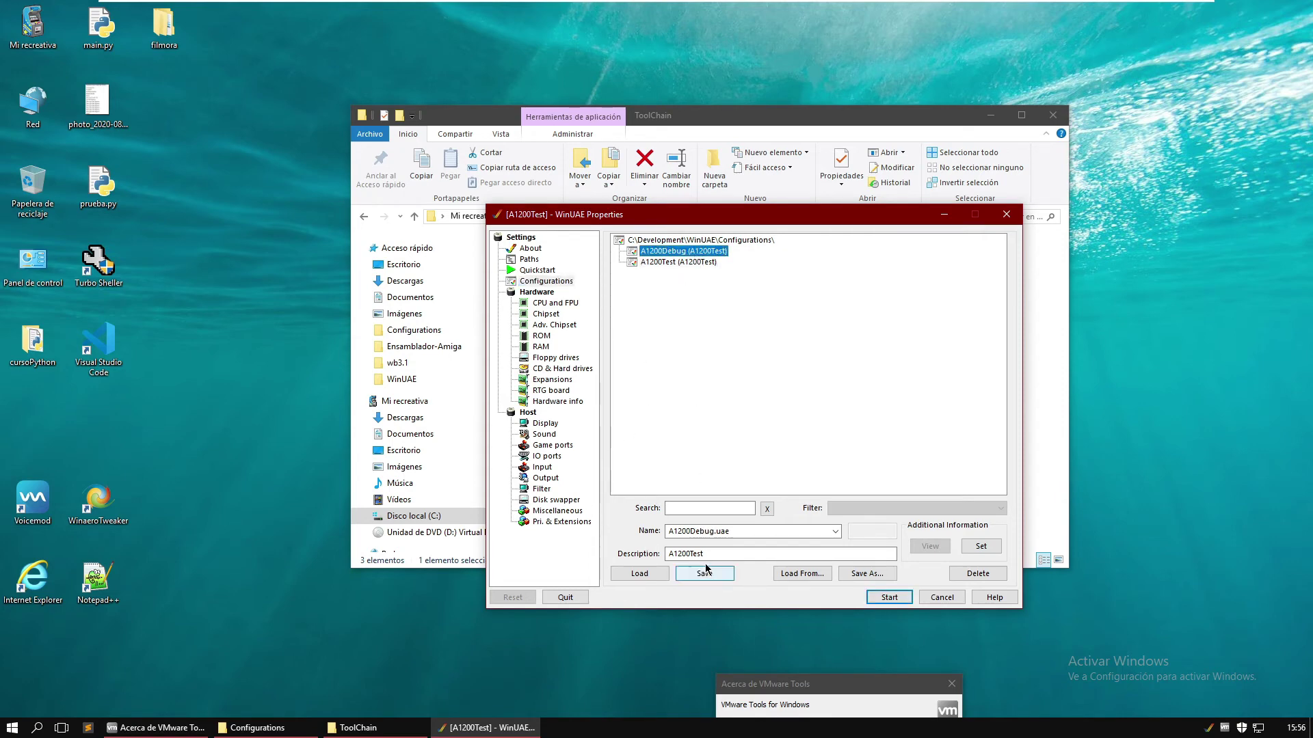
left_click(652, 577)
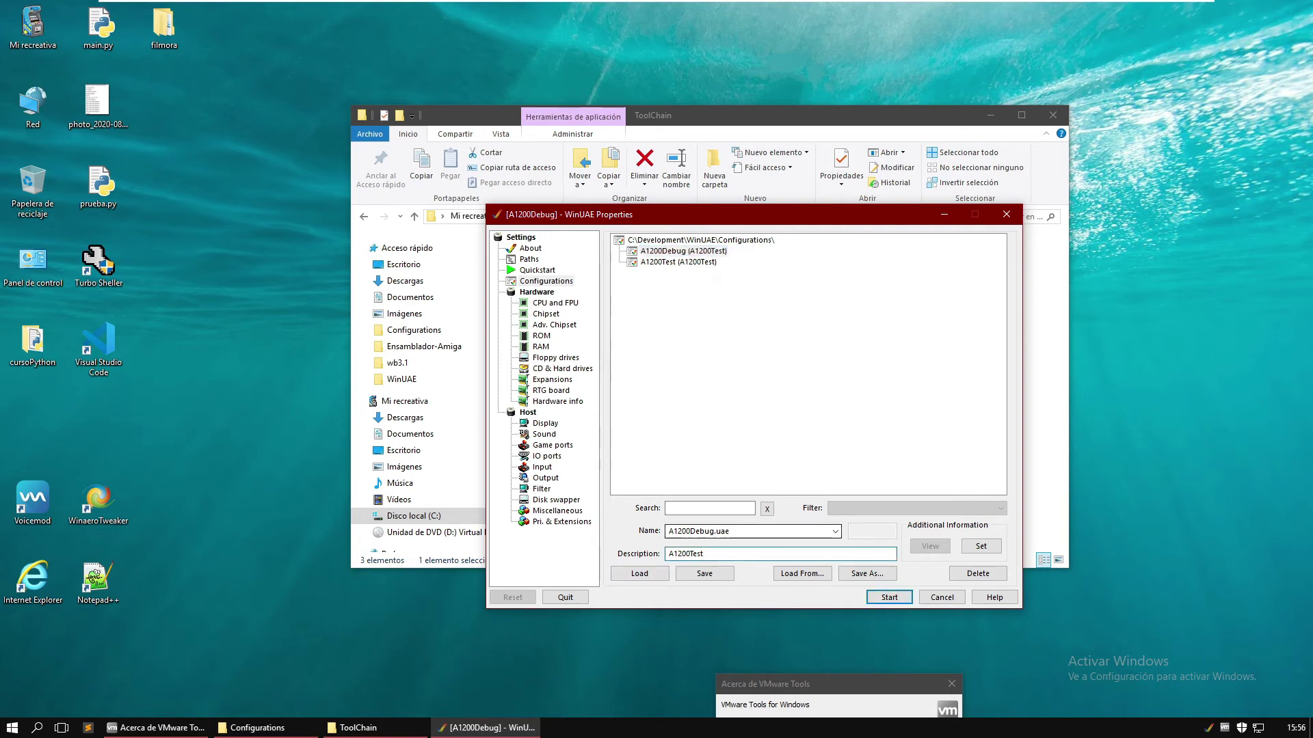
key("BackSpace")
type("Debug")
left_click(719, 580)
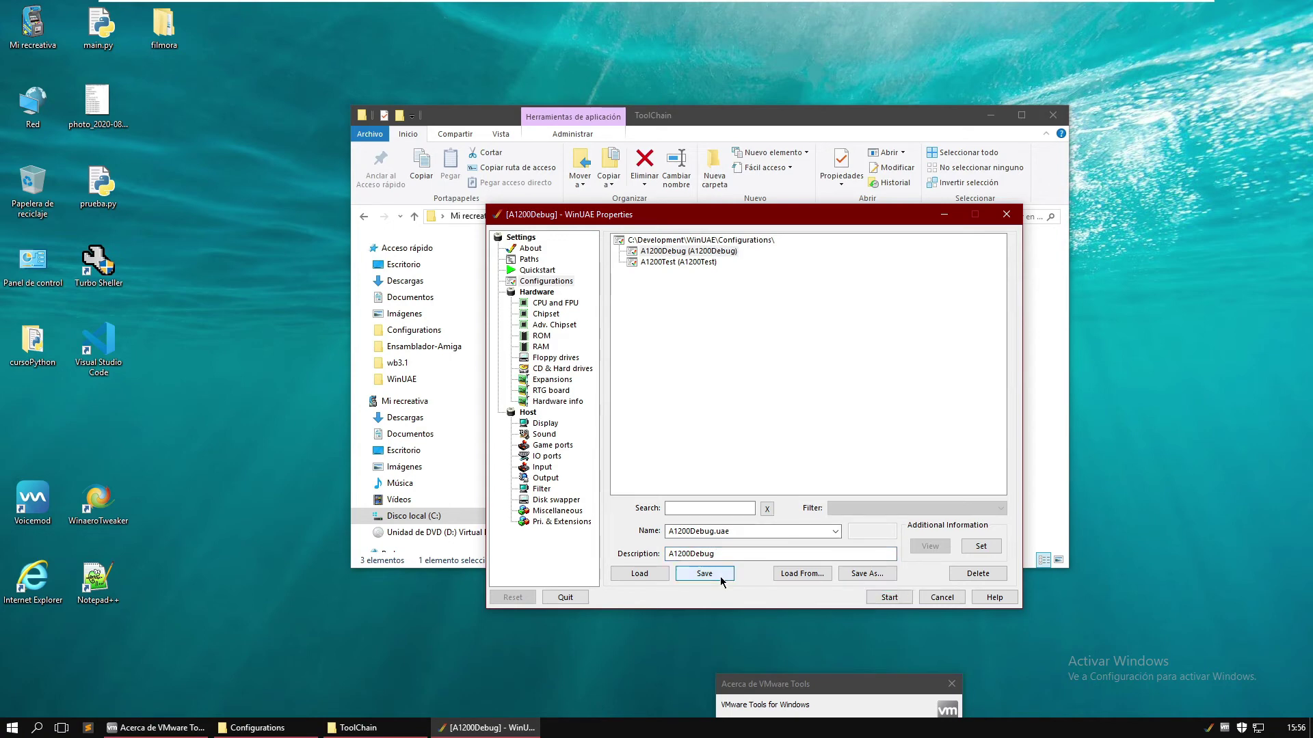
- Turn off Show GUI on startup for A1200Debug, save the configuration and quit WinUAE
left_click(562, 368)
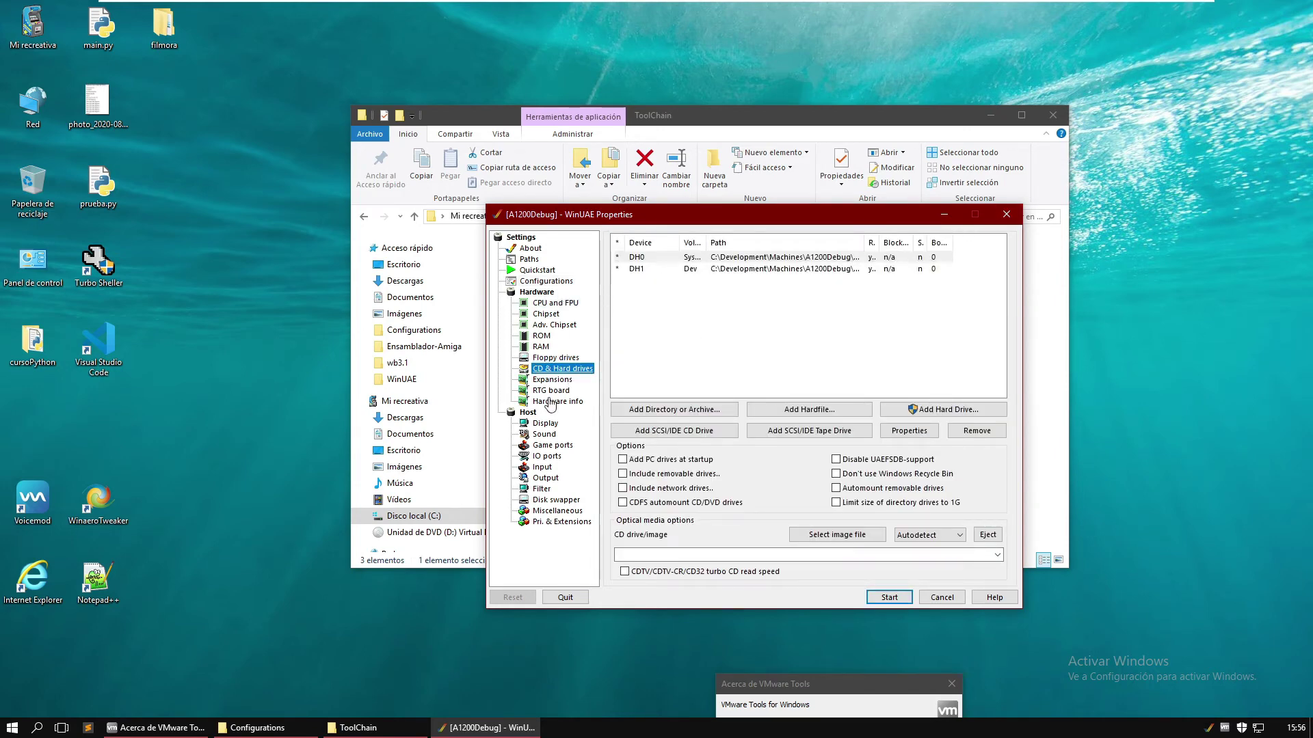
left_click(557, 511)
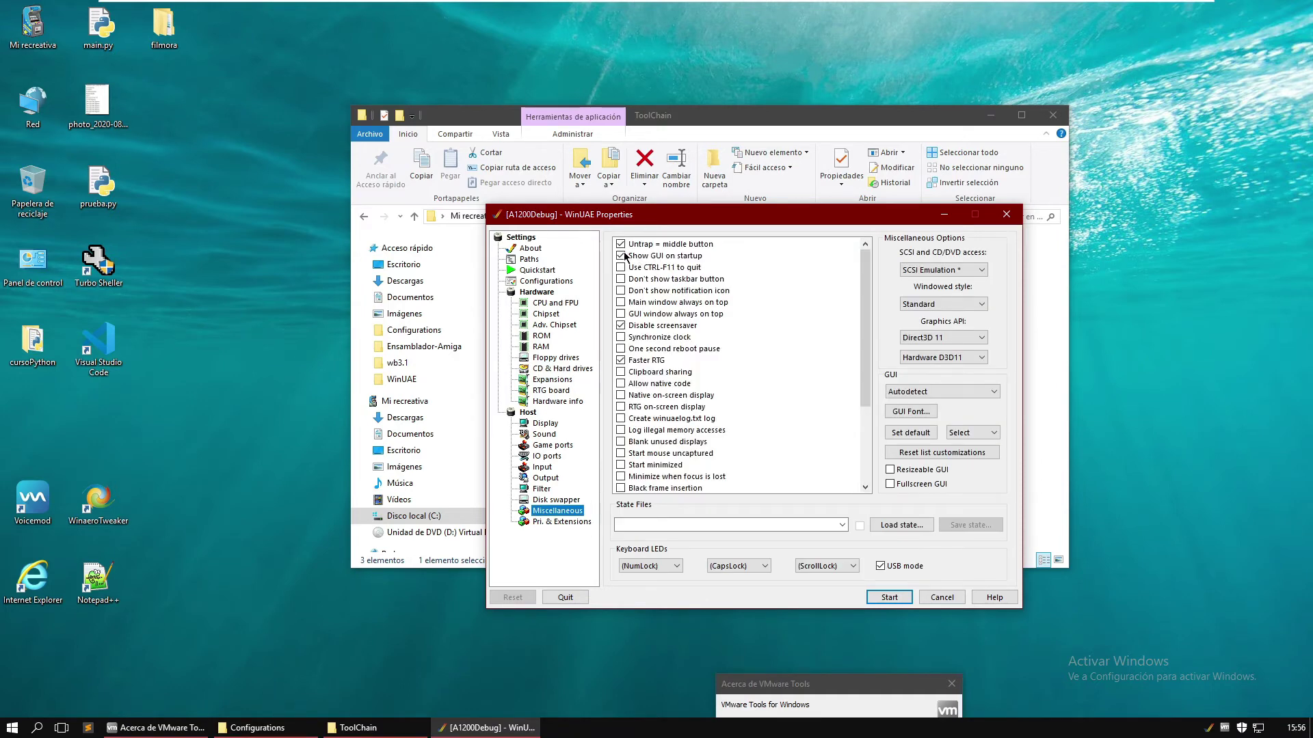
left_click(546, 281)
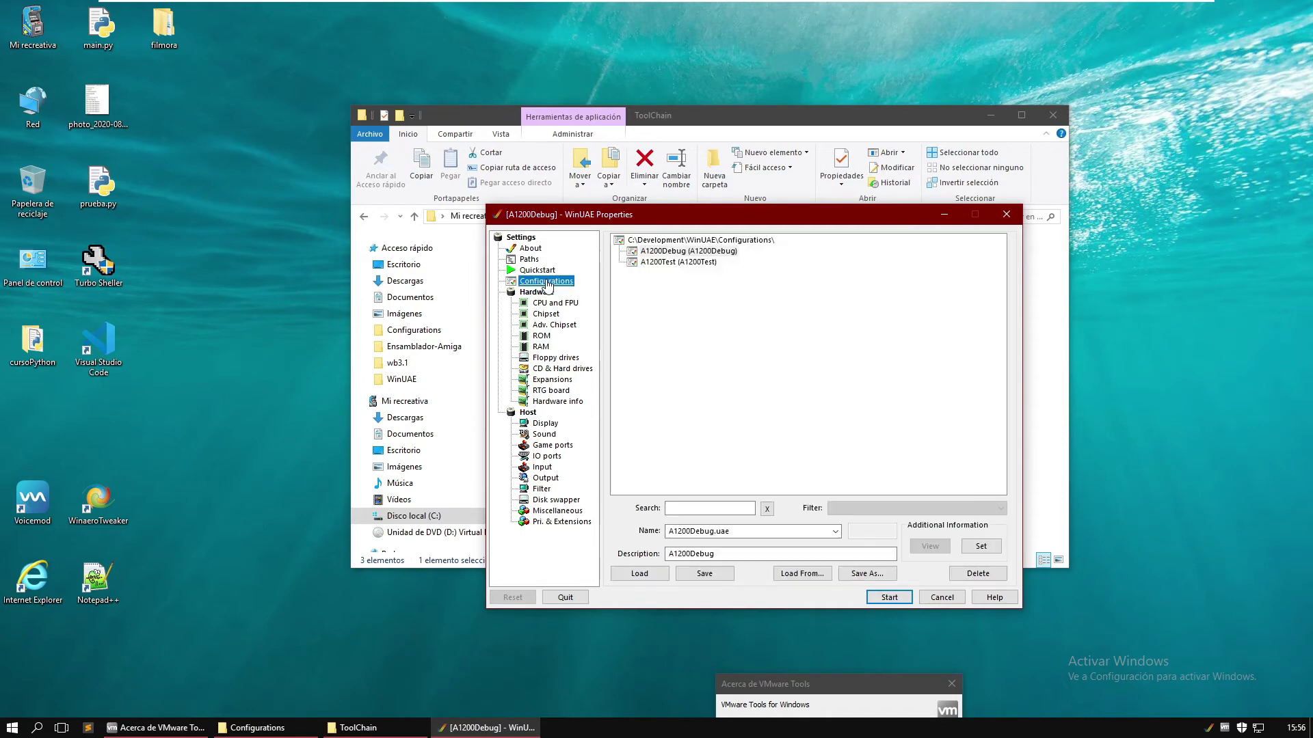
left_click(703, 577)
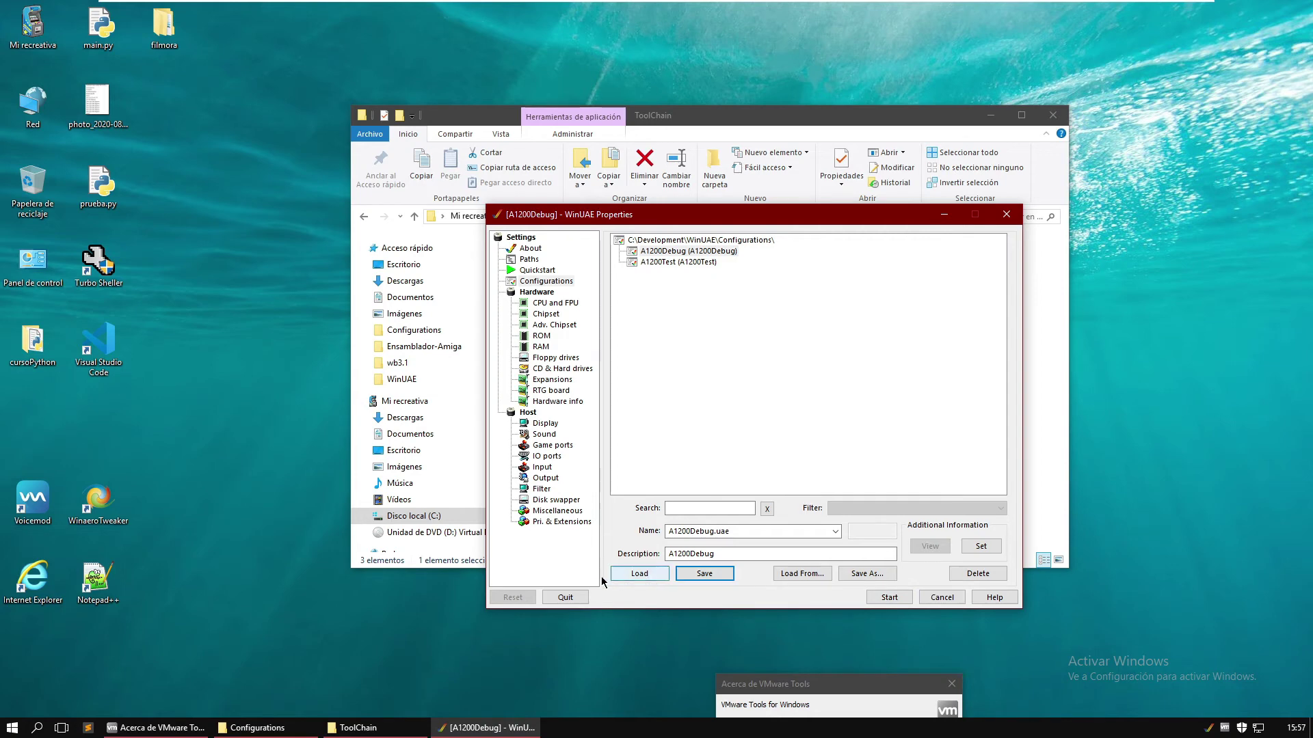
left_click(566, 599)
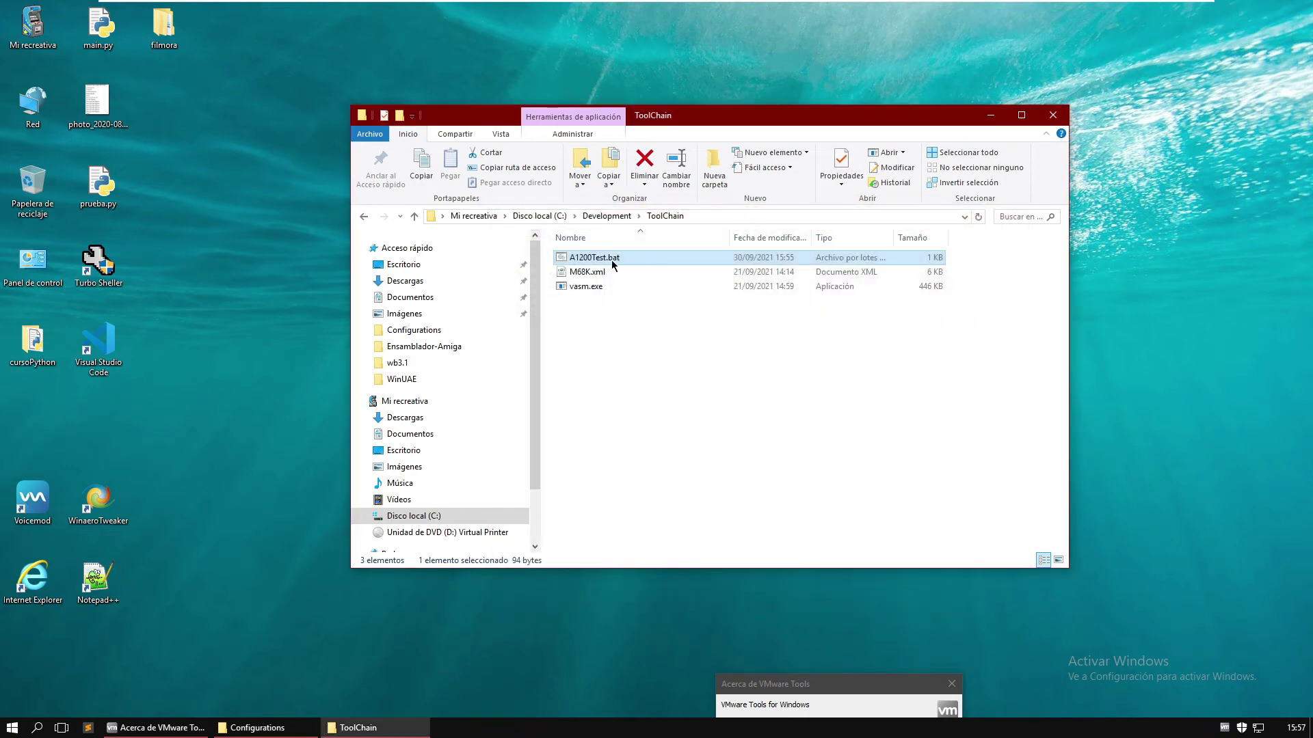
- Run A1200Test.bat to check that it boots the A1200Test machine, and quit the emulator
double_click(612, 260)
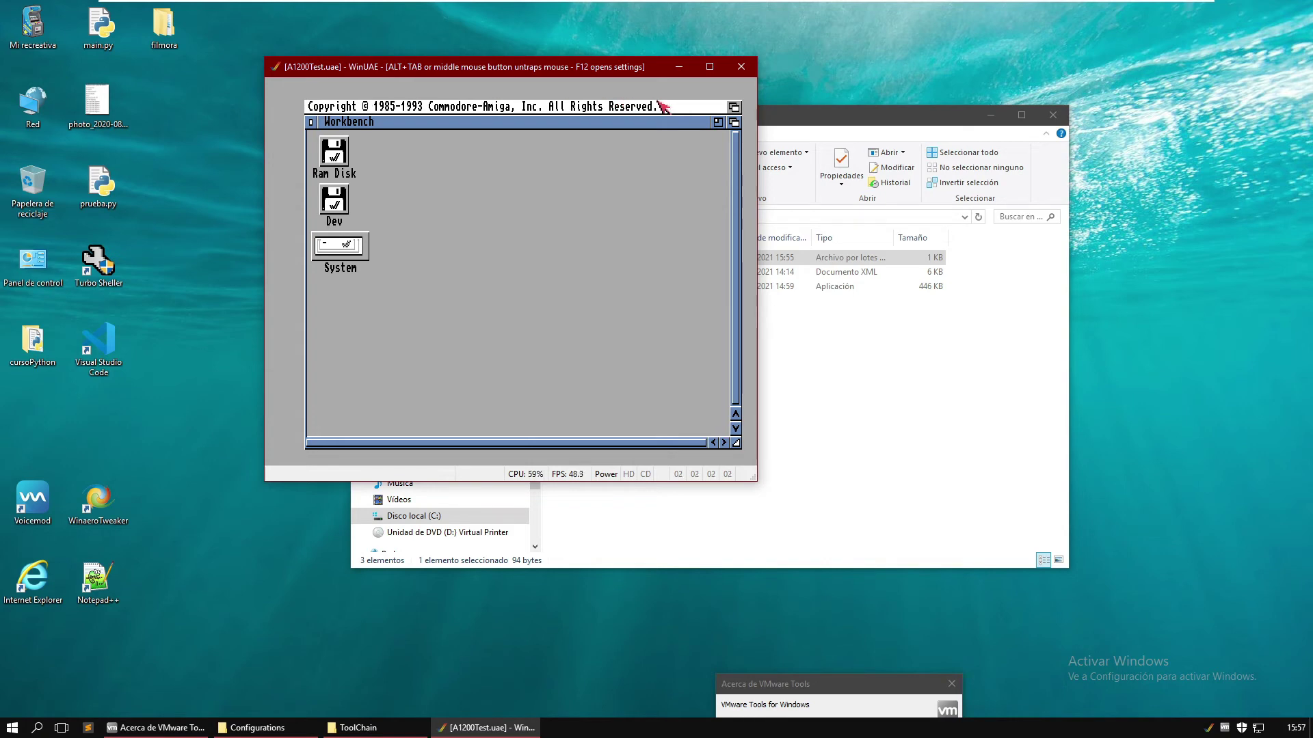
key("F12")
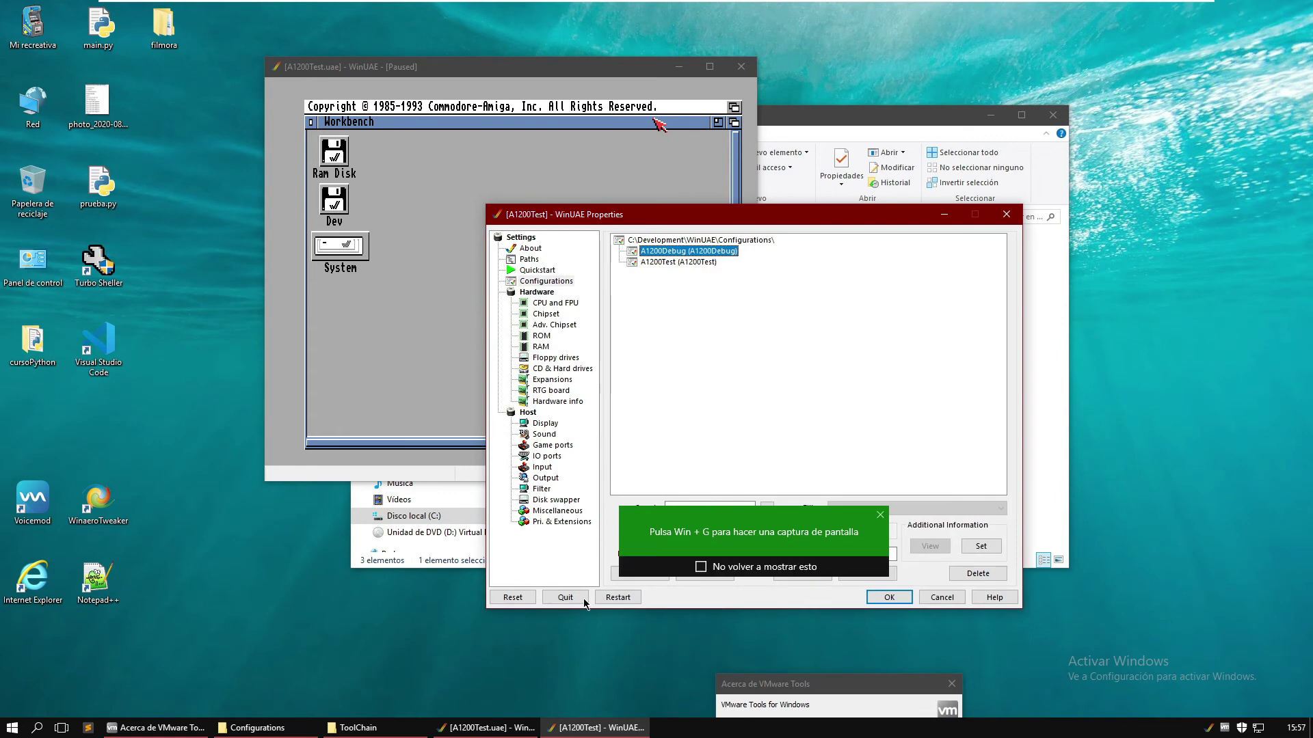
left_click(577, 600)
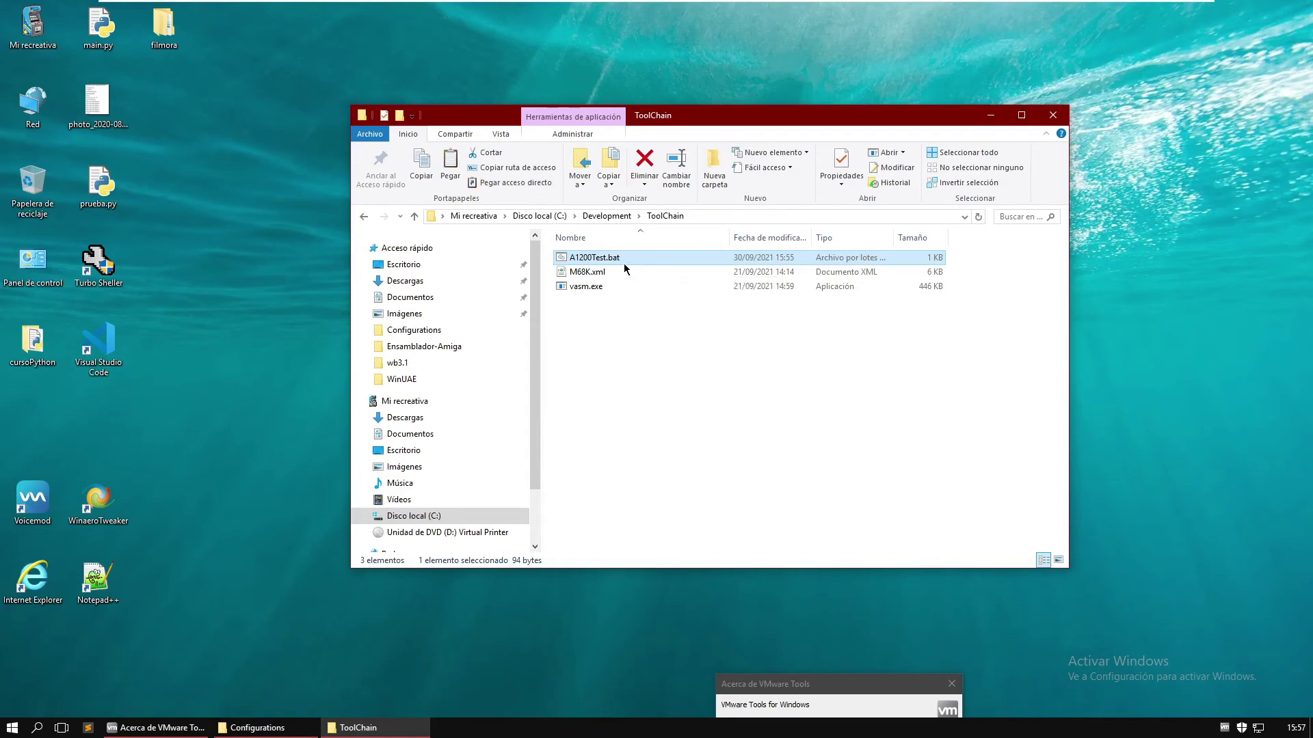
- Duplicate A1200Test.bat in the ToolChain folder and rename the copy A1200Debug.bat
key("ctrl+v")
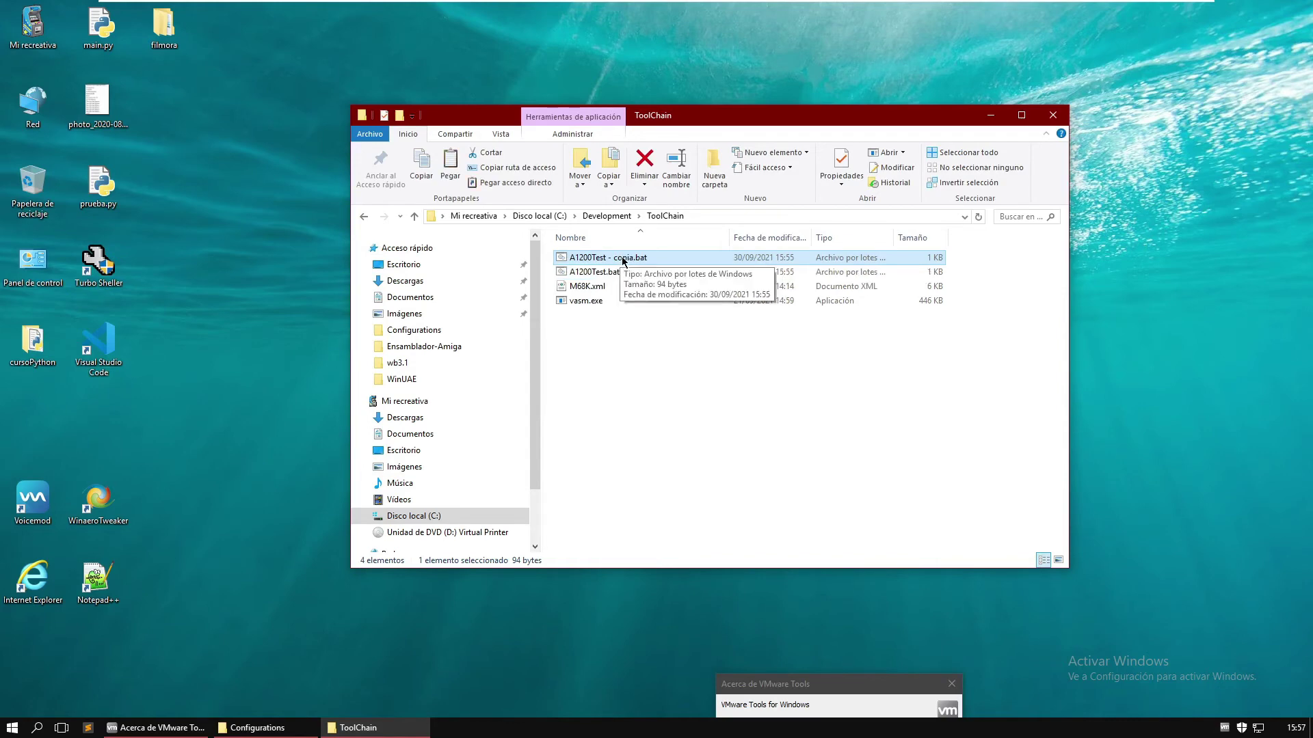
left_click(619, 257)
key("Right")
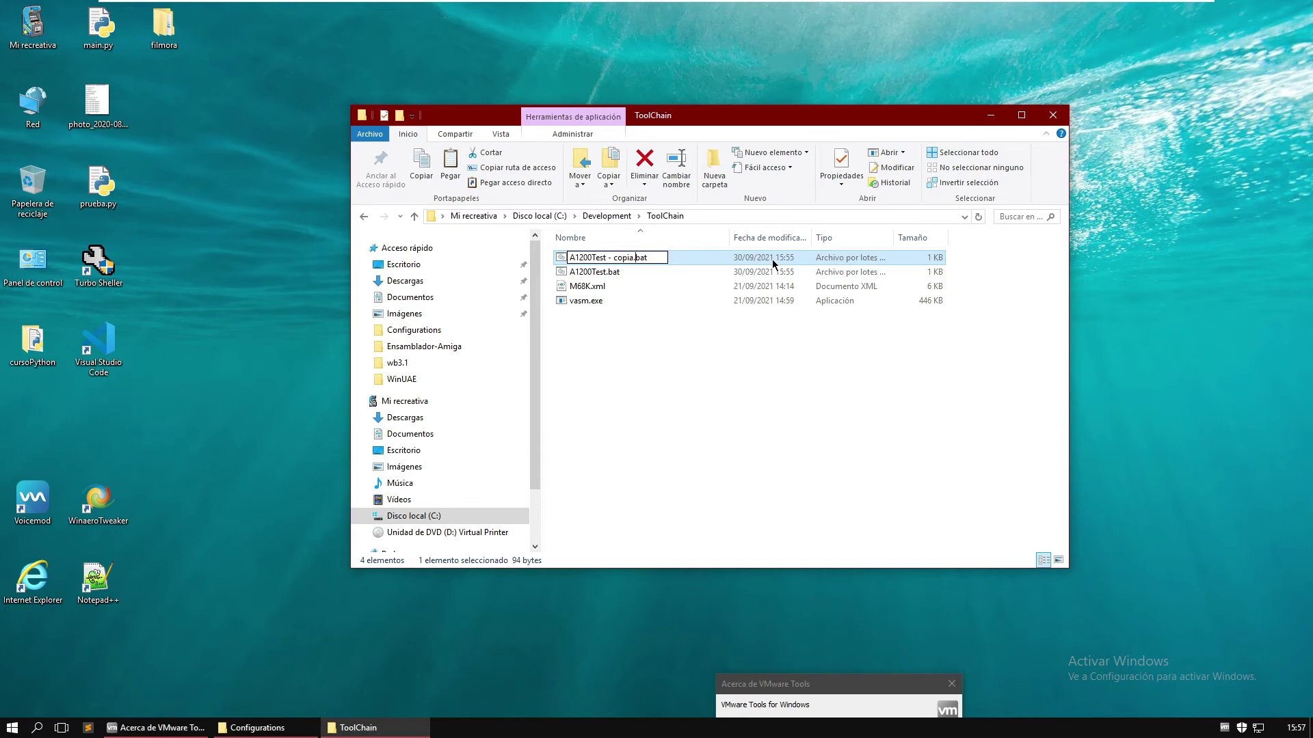
key("BackSpace")
key("BackSpace")
key("BackSpace")
key("BackSpace")
key("BackSpace")
key("BackSpace")
key("BackSpace")
key("BackSpace")
key("BackSpace")
key("BackSpace")
key("BackSpace")
key("BackSpace")
type("Debug")
key("Return")
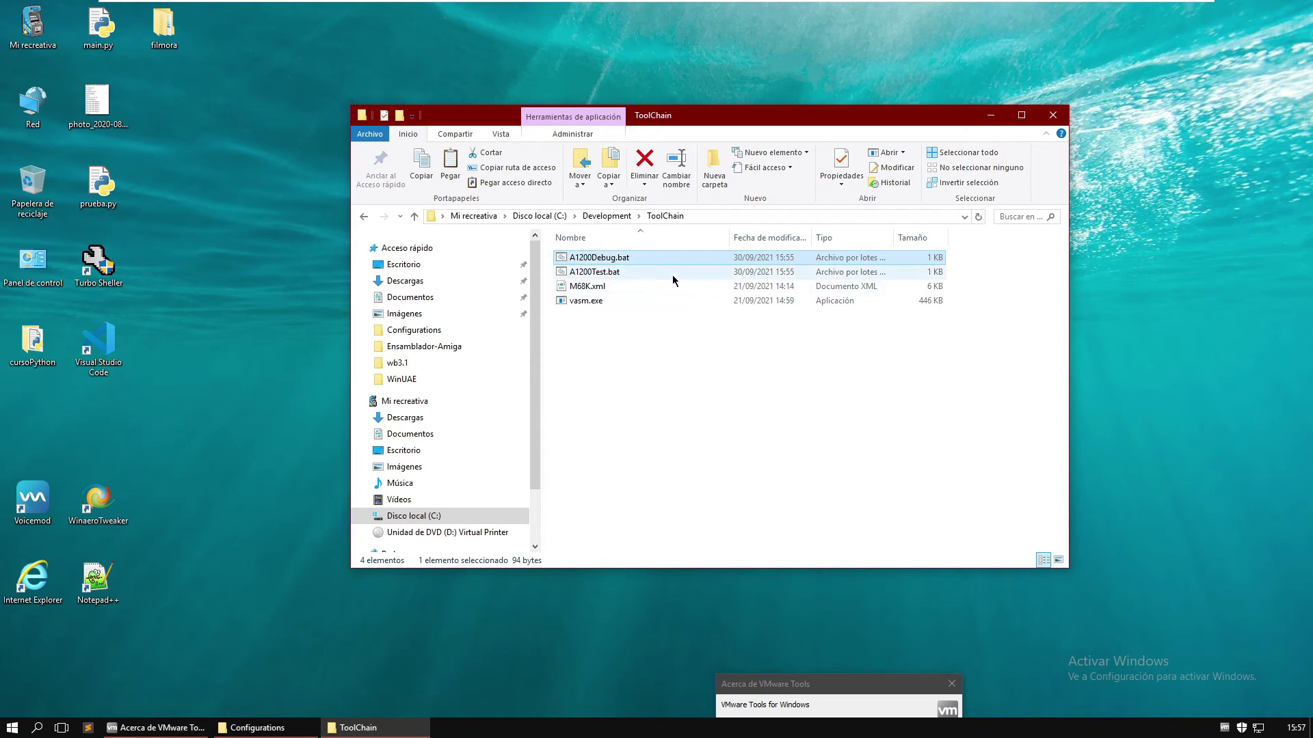
- Edit A1200Debug.bat in Notepad++ so that it loads Configurations\A1200Debug.uae, and save the file
right_click(629, 260)
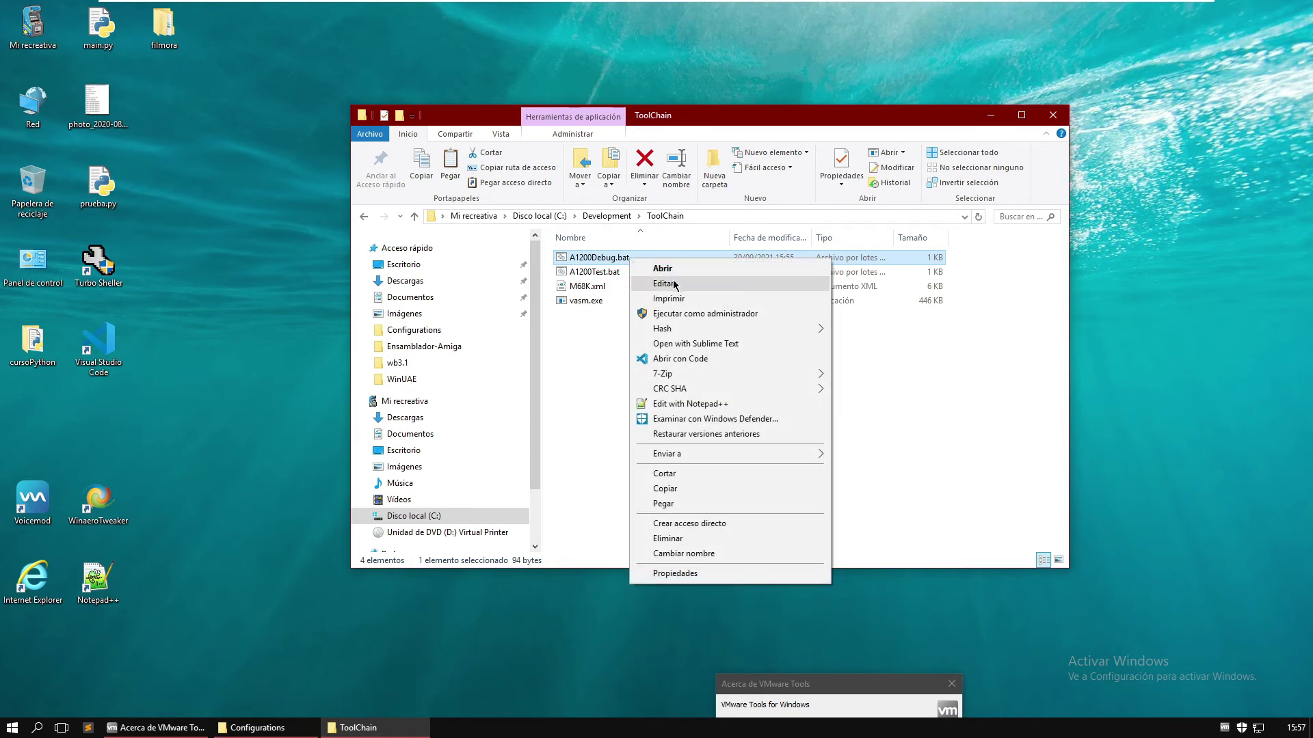
left_click(692, 403)
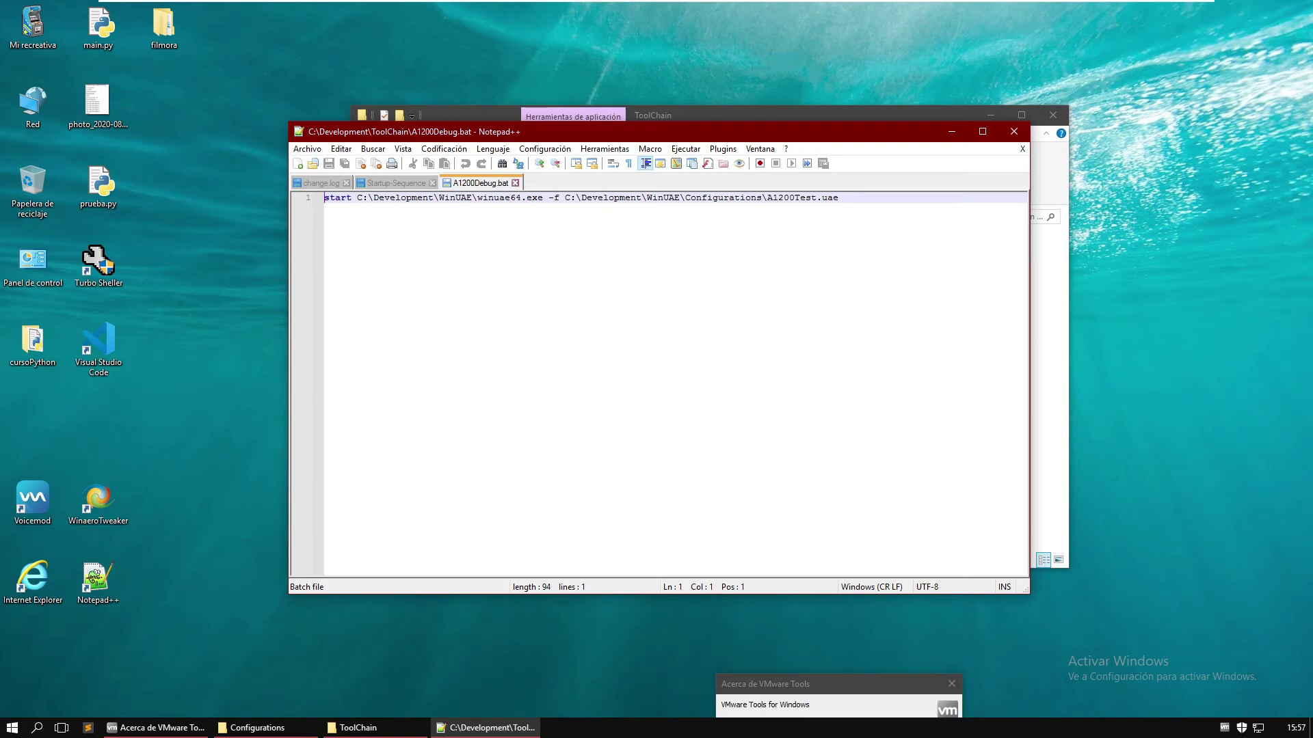
left_click(817, 198)
key("BackSpace")
key("BackSpace")
key("BackSpace")
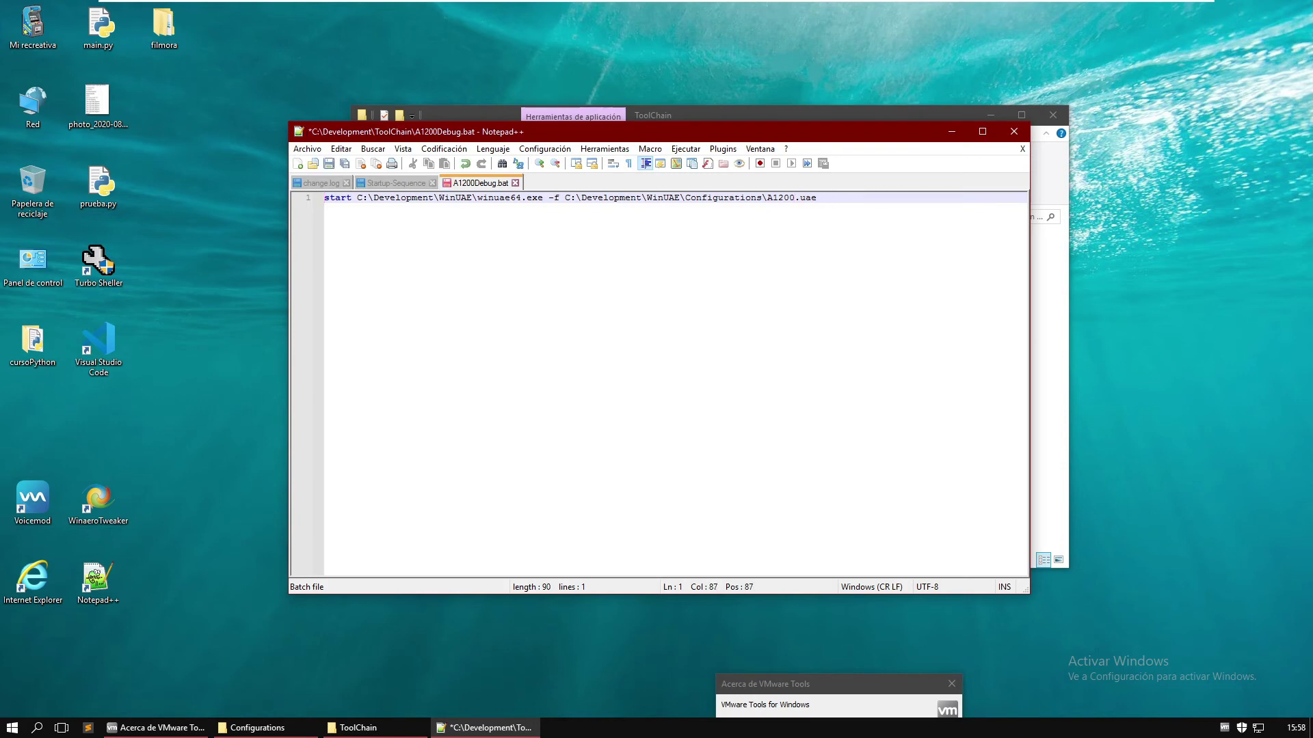
type("Debug")
key("ctrl+s")
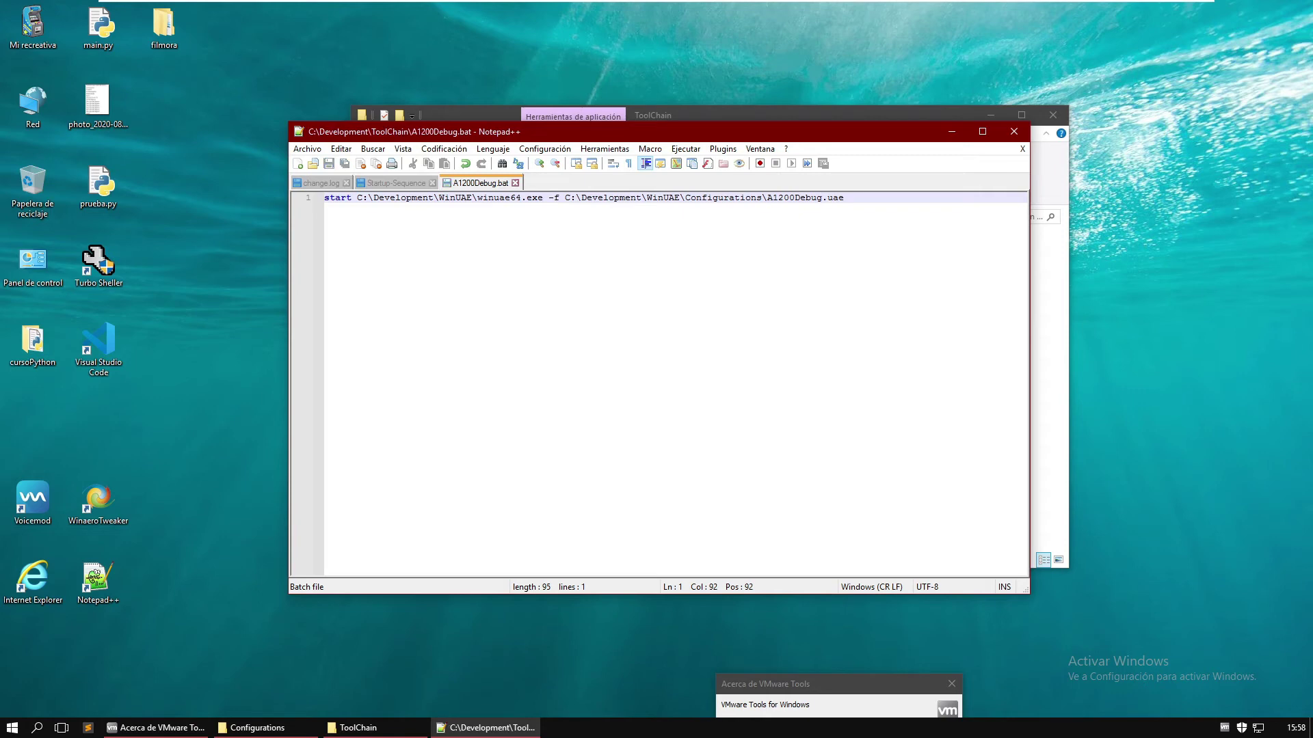
- Close the A1200Debug.bat and Startup-Sequence files and exit Notepad++
left_click(515, 183)
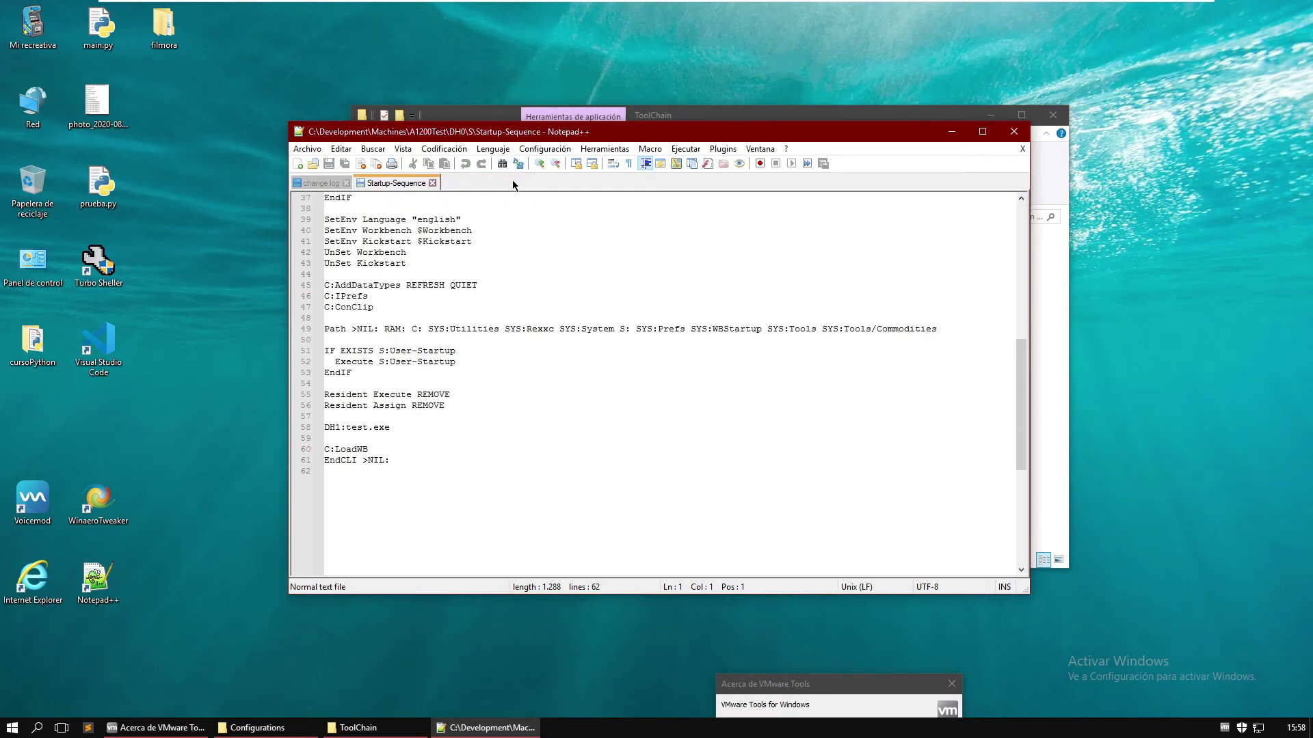
left_click(432, 183)
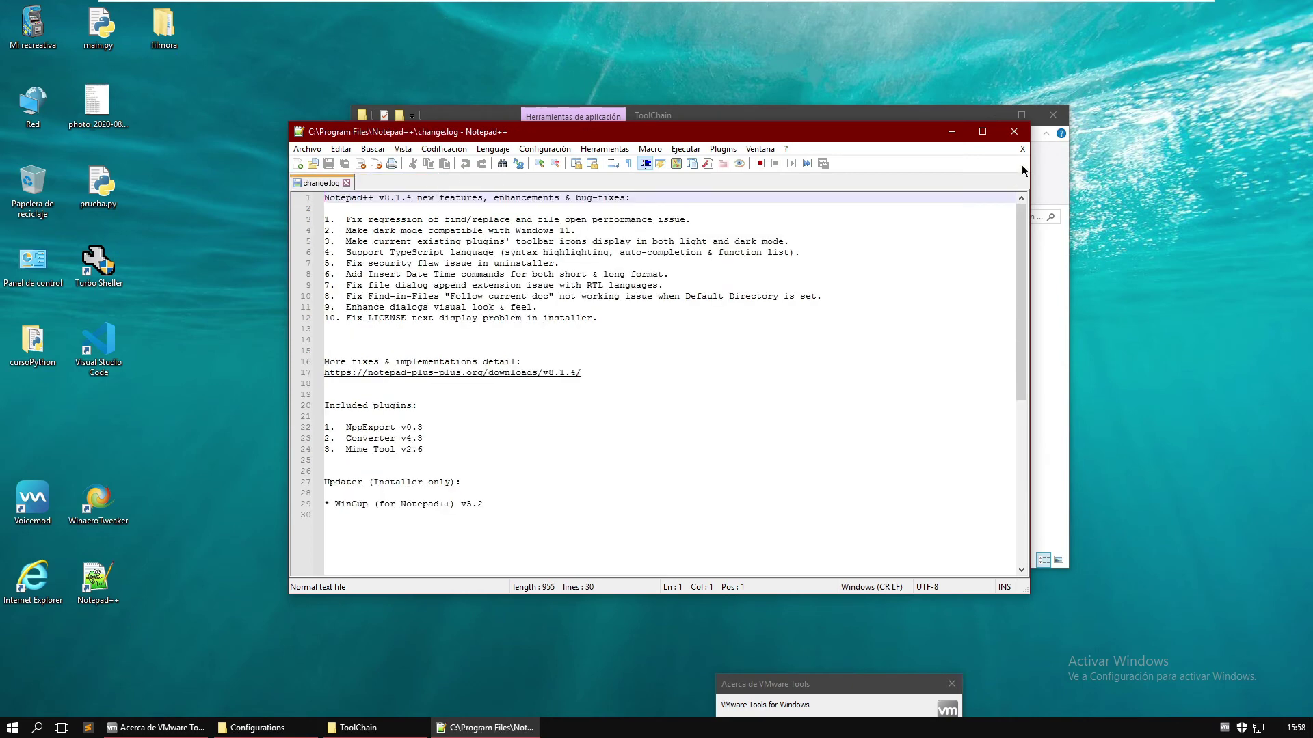
left_click(1014, 131)
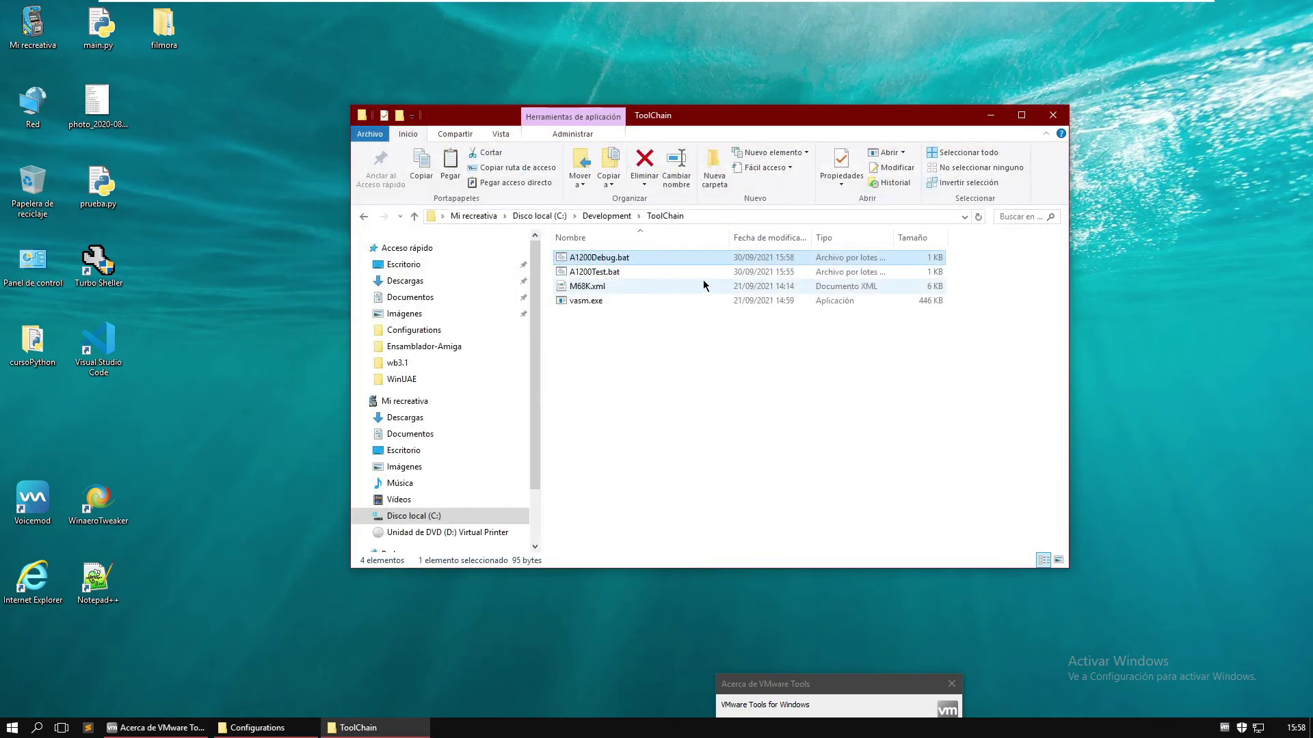
- Run A1200Debug.bat to test the debug machine, release the captured mouse and enlarge the emulator window
double_click(610, 259)
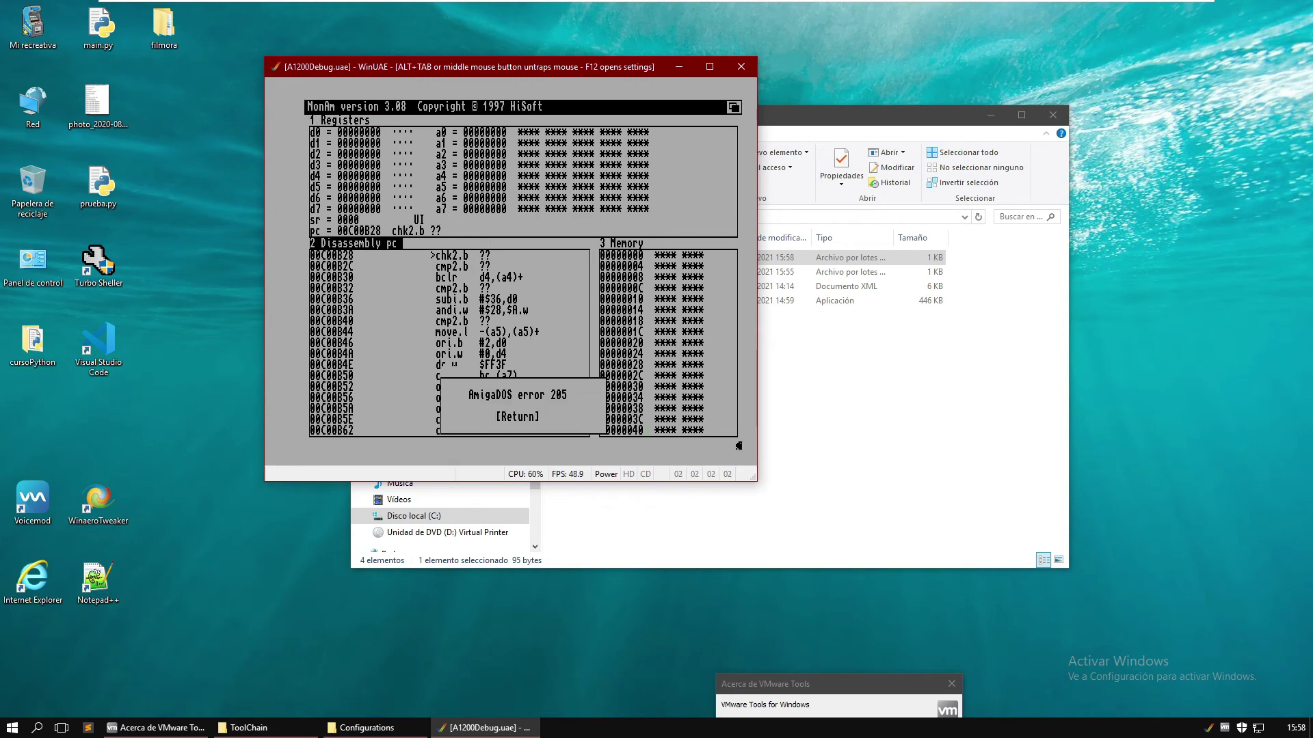
middle_click(655, 369)
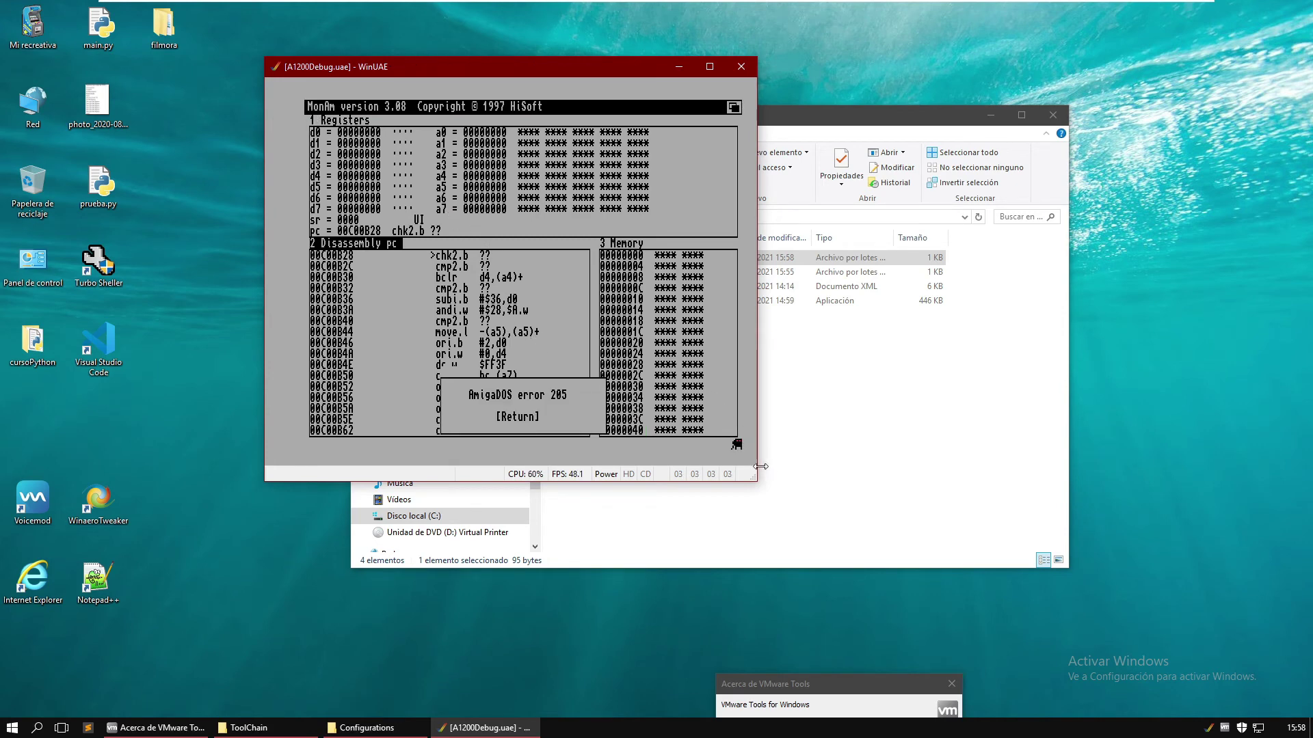
left_click_drag(755, 481, 1024, 642)
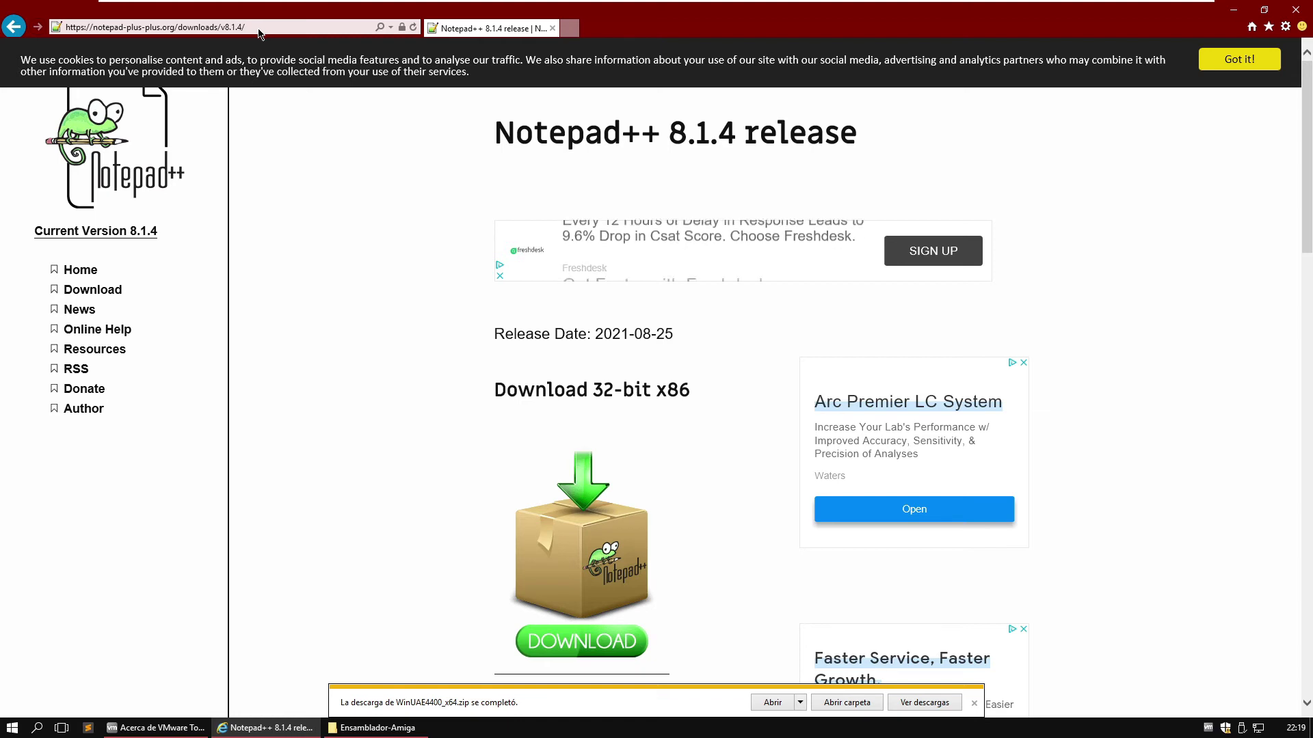
- View the list of releases on the Notepad++ site's download page and minimize the browser
left_click(111, 296)
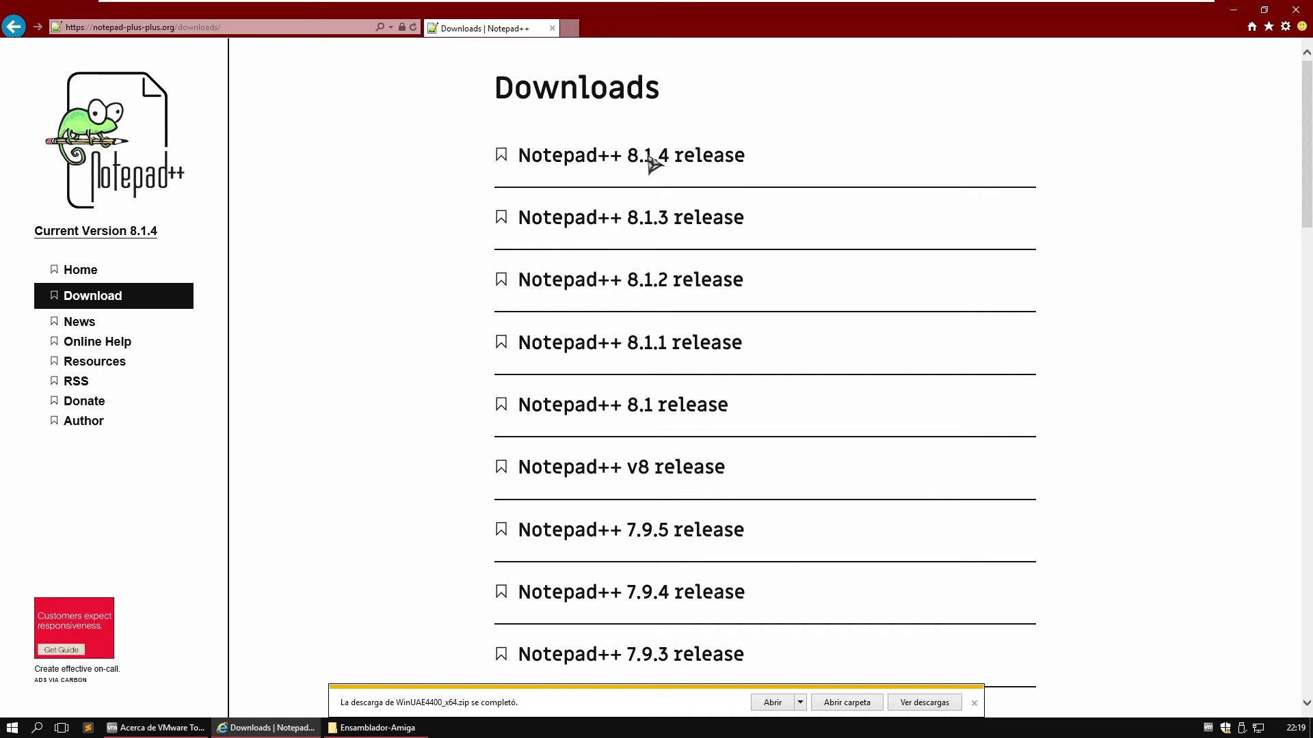
left_click(1234, 12)
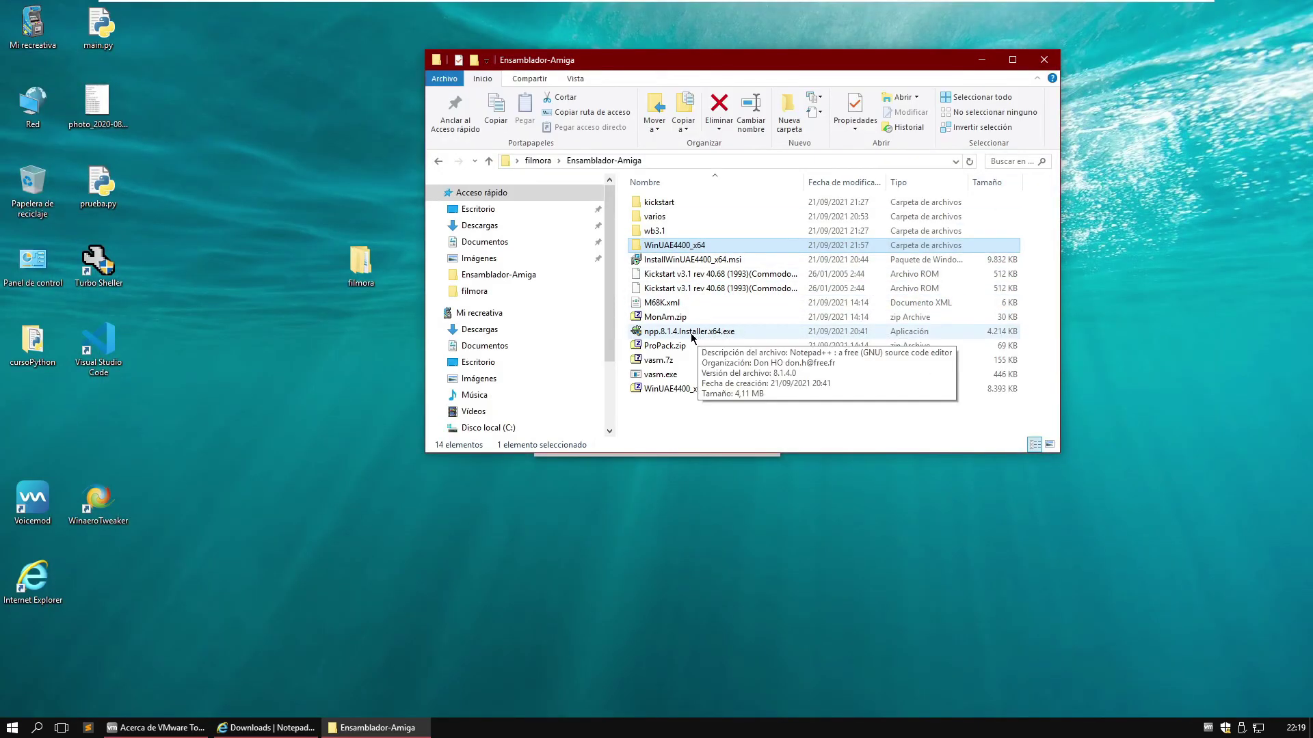
- Run npp.8.1.4.Installer.x64.exe in Español, accept the licence and keep the default destination folder and components
left_click(692, 335)
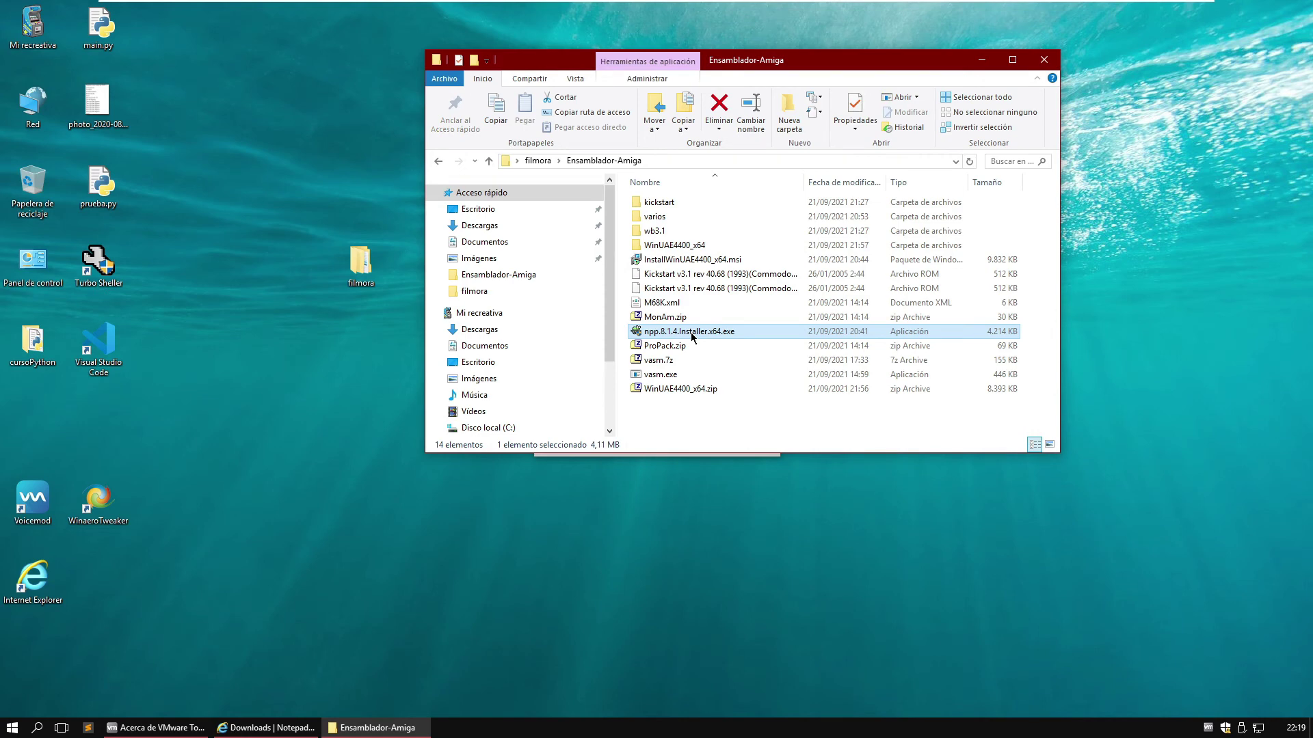
double_click(692, 335)
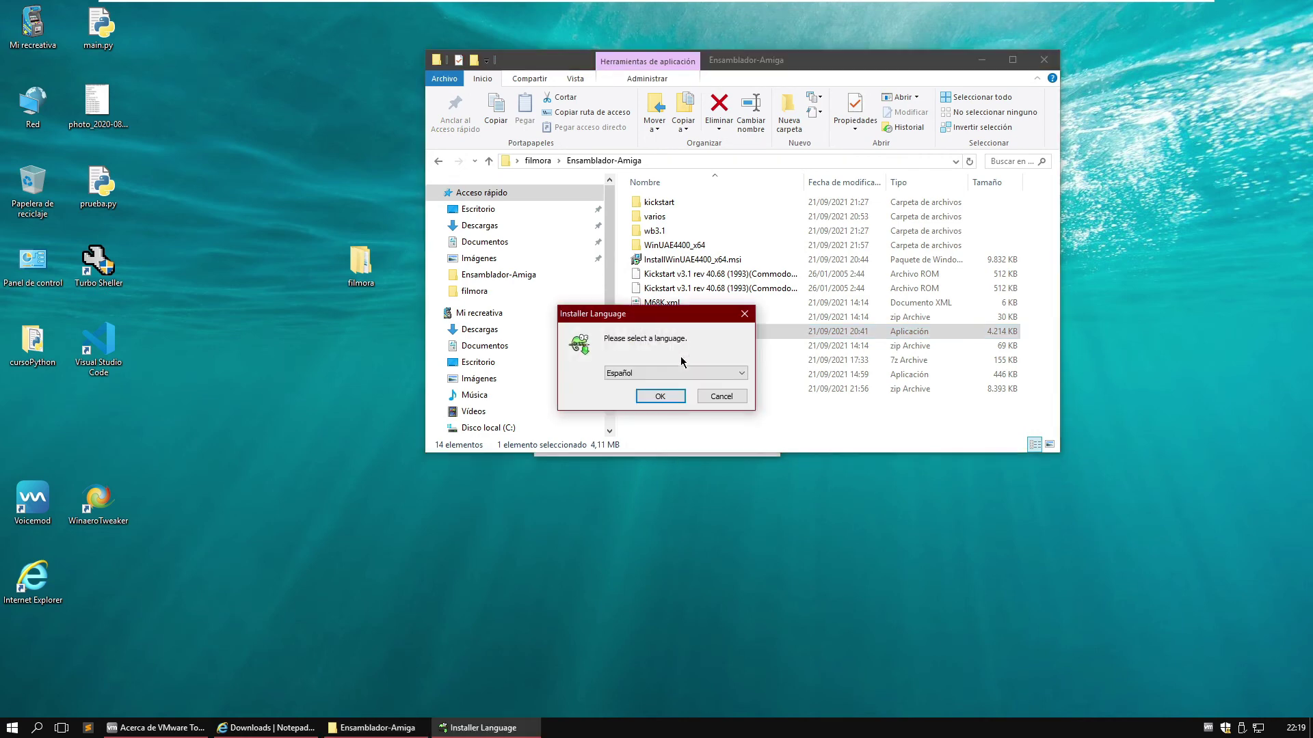
left_click(660, 396)
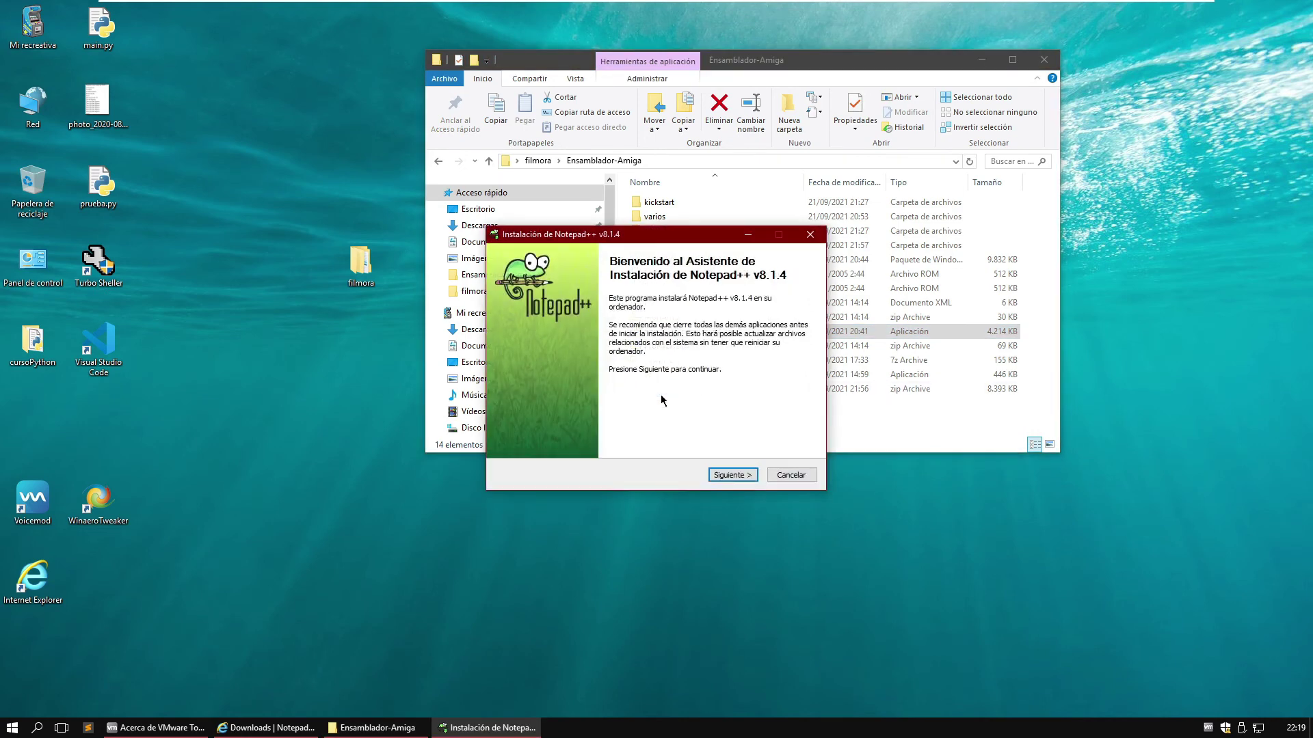
left_click(736, 476)
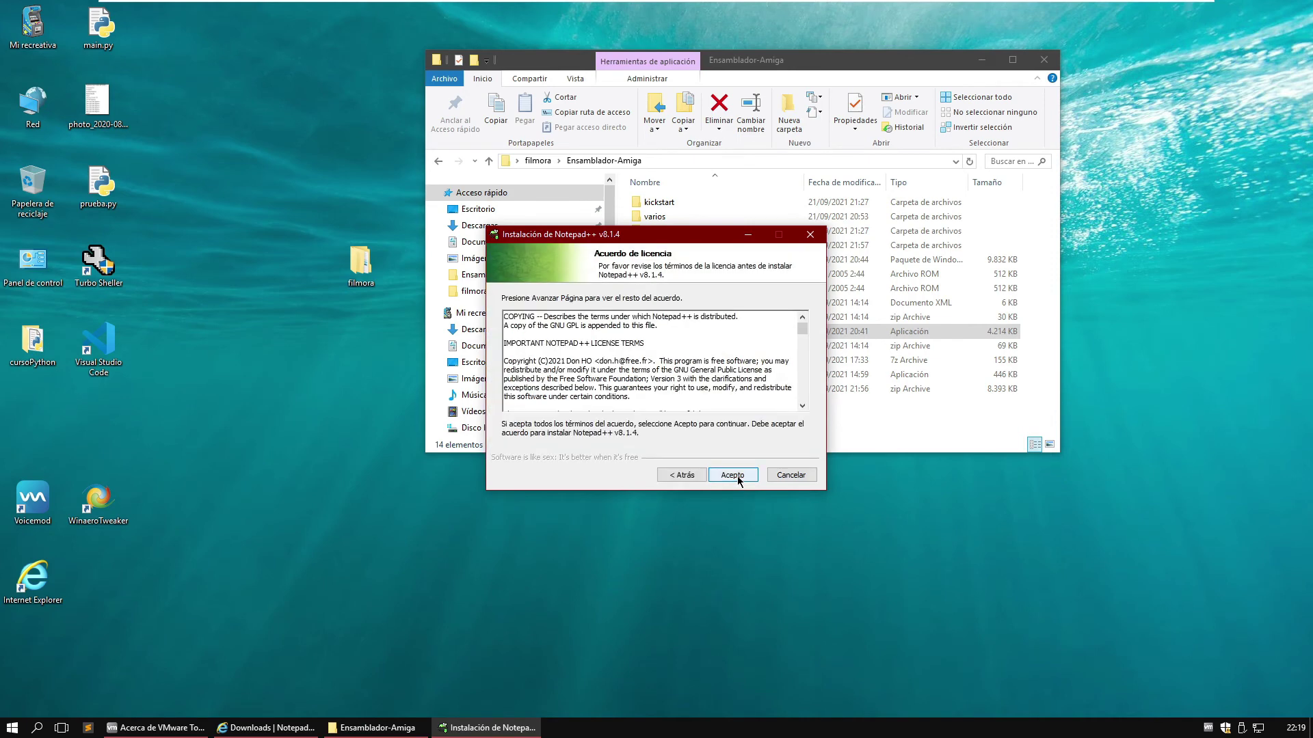
left_click(732, 475)
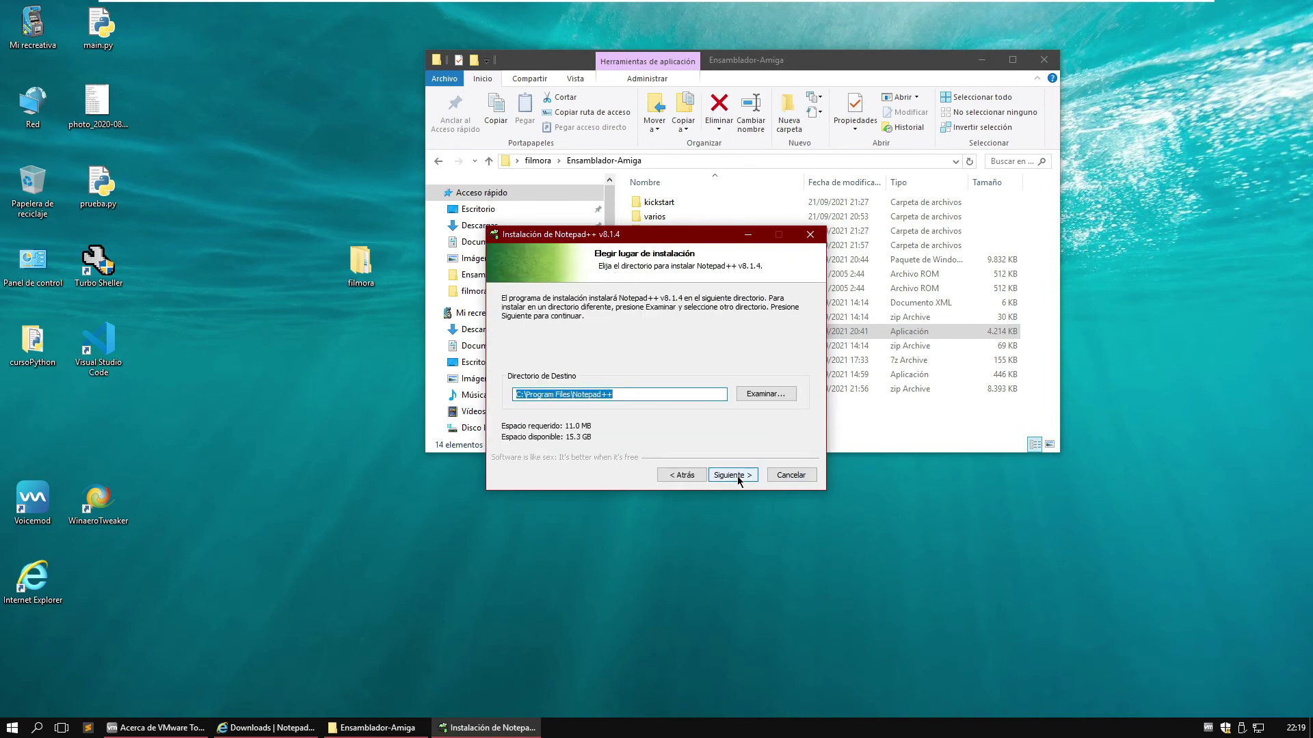
left_click(737, 476)
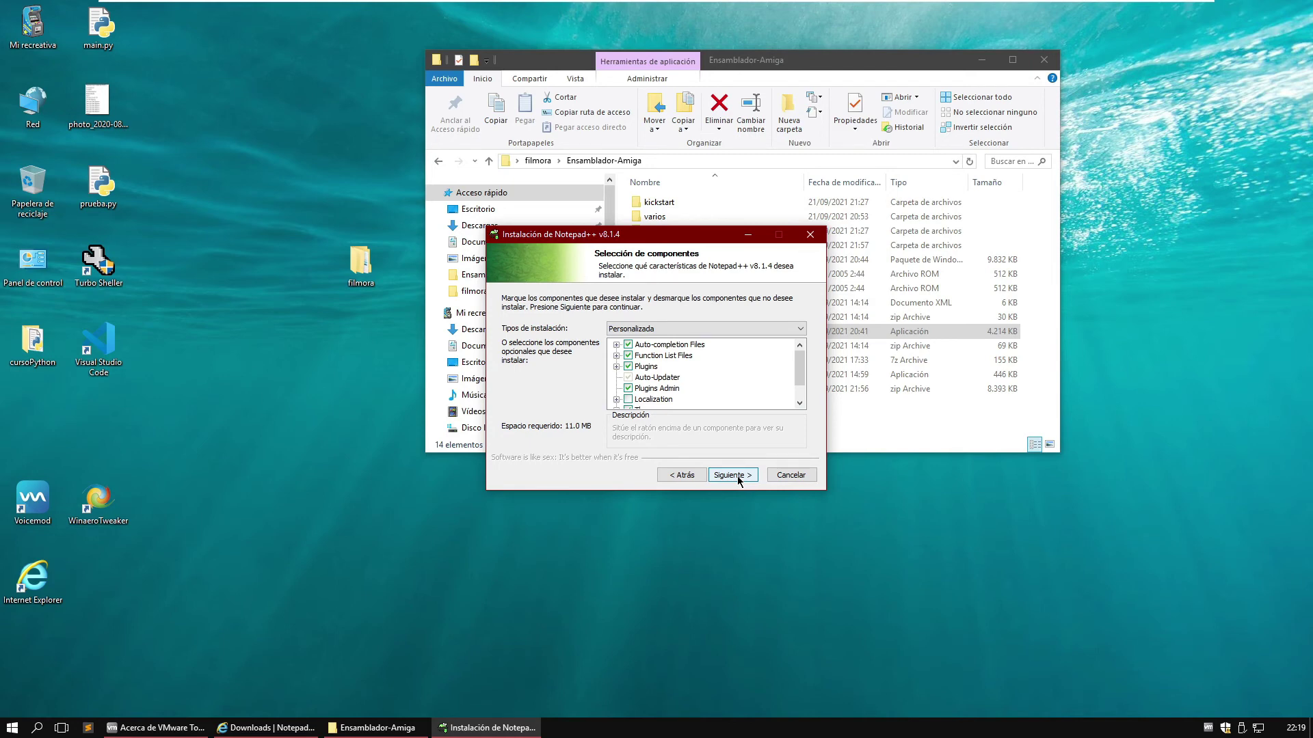
left_click(737, 476)
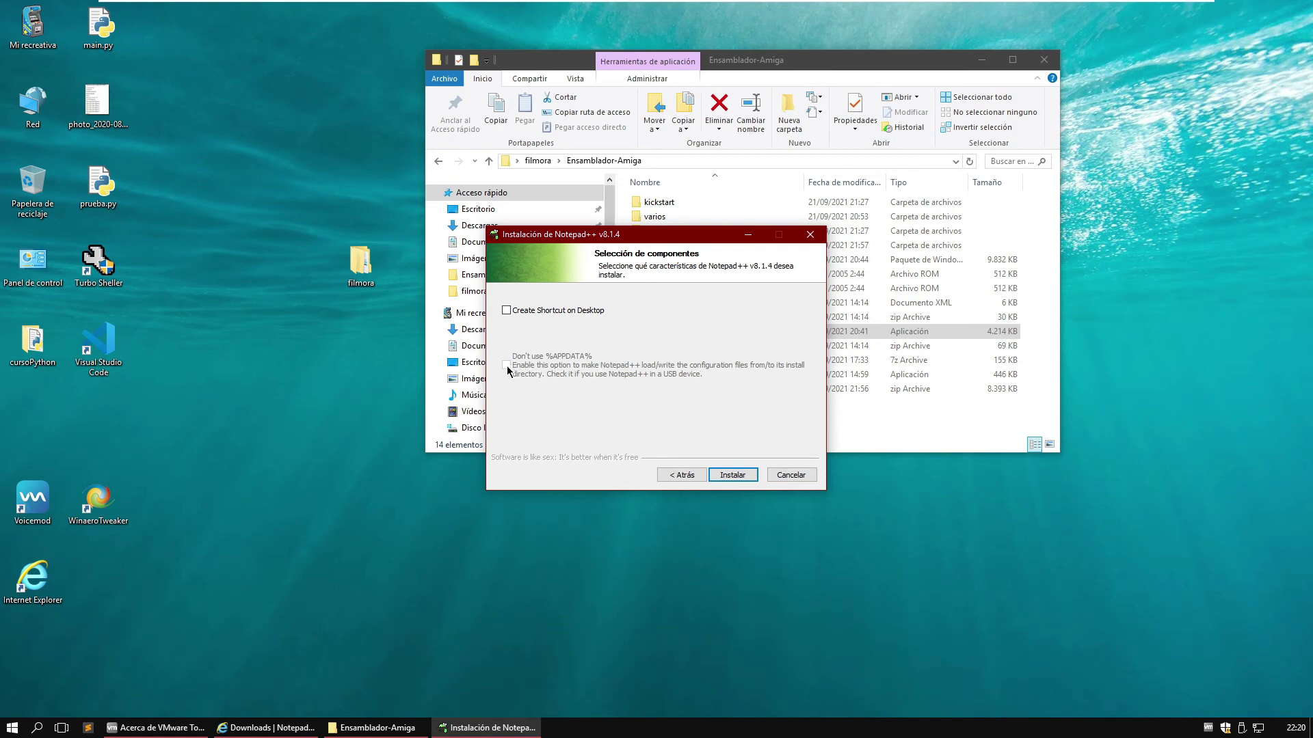
- Install Notepad++ with a desktop shortcut, finish the wizard and close the editor it launches
left_click(505, 312)
left_click(506, 311)
left_click(509, 313)
left_click(741, 477)
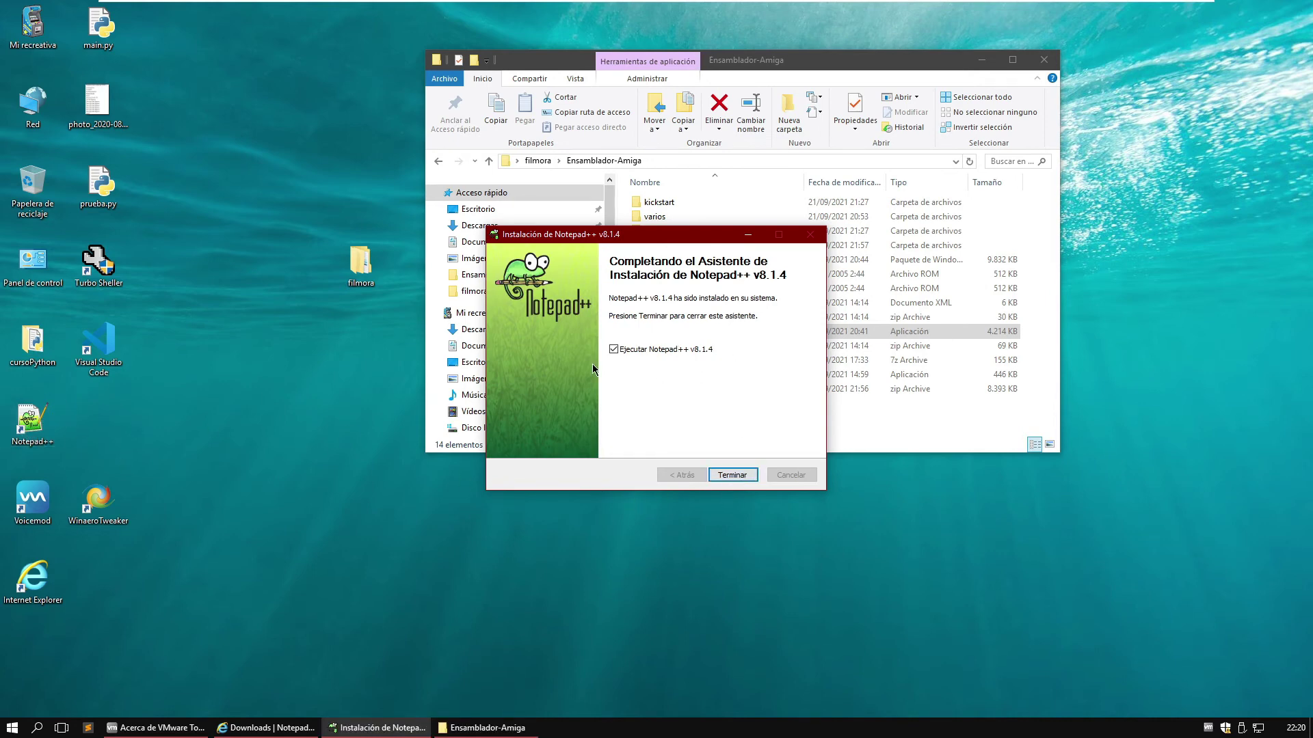
left_click(743, 476)
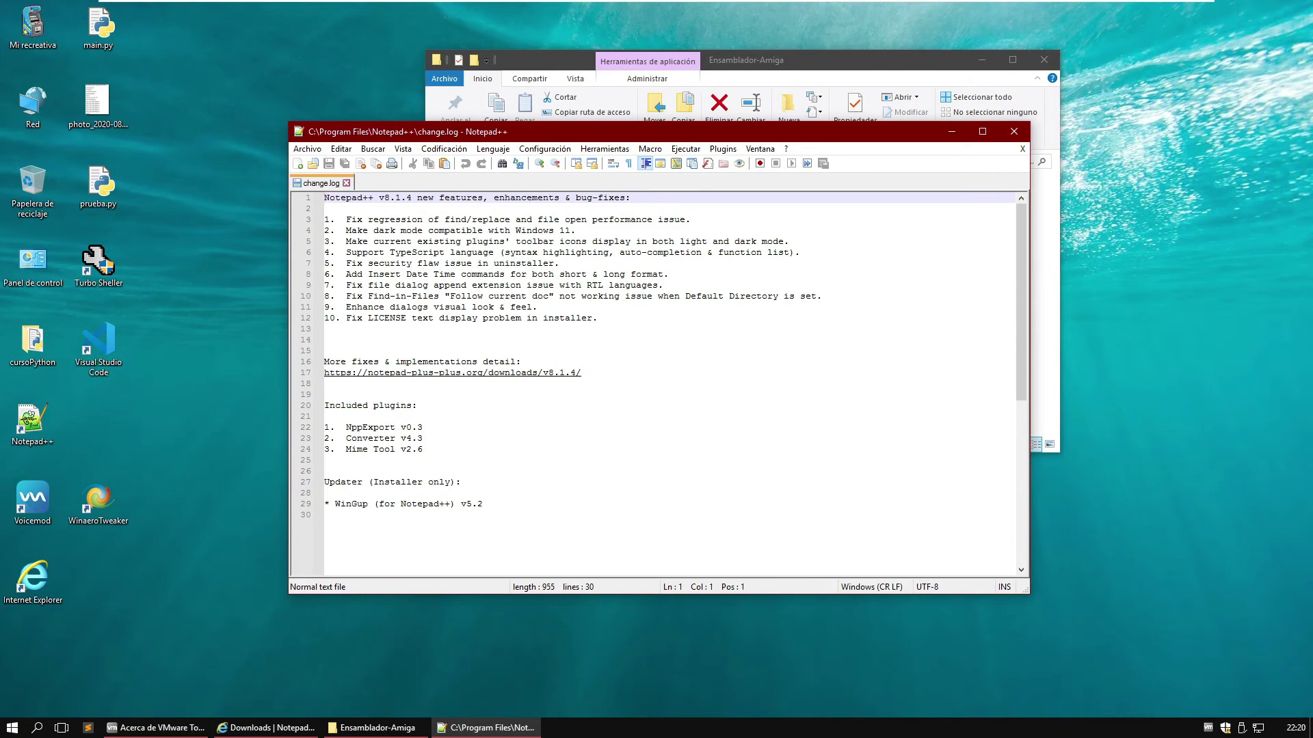
left_click(1014, 131)
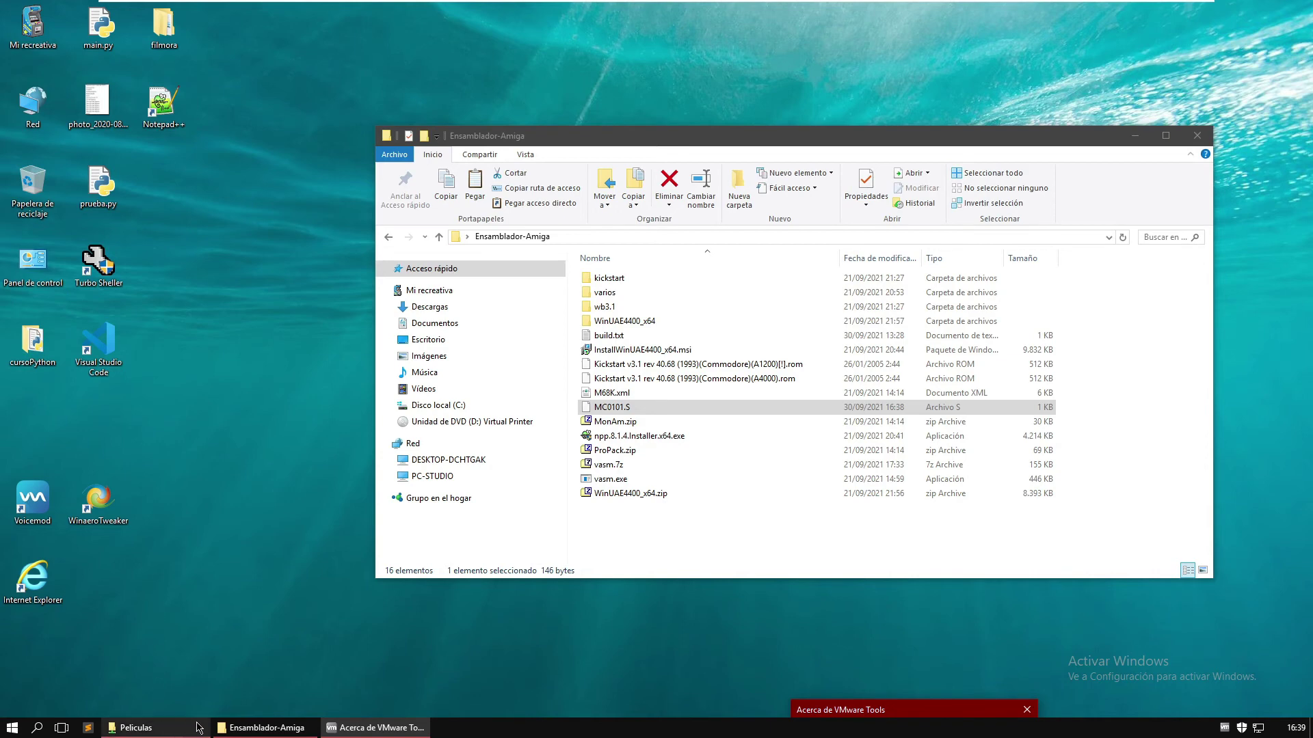
- Create a folder named AmigaGameDev in C:\Development and open it
mouse_move(249, 729)
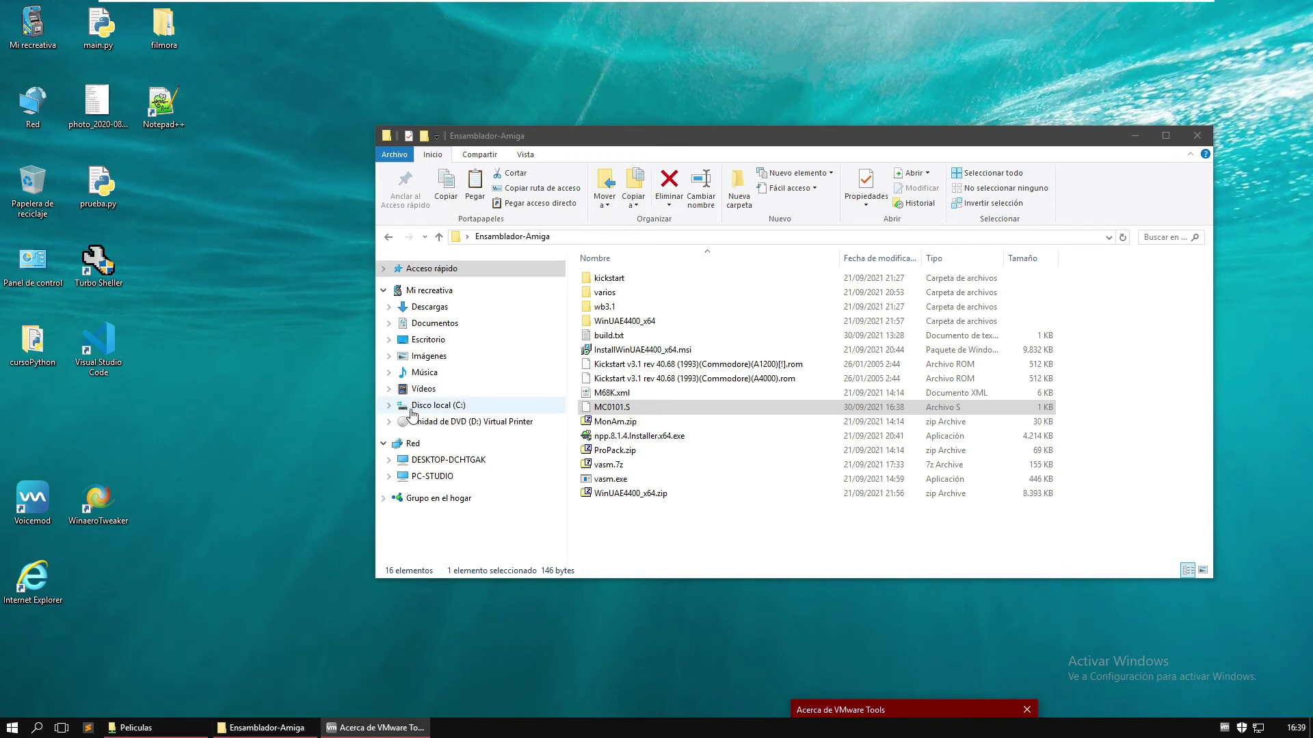
left_click(451, 407)
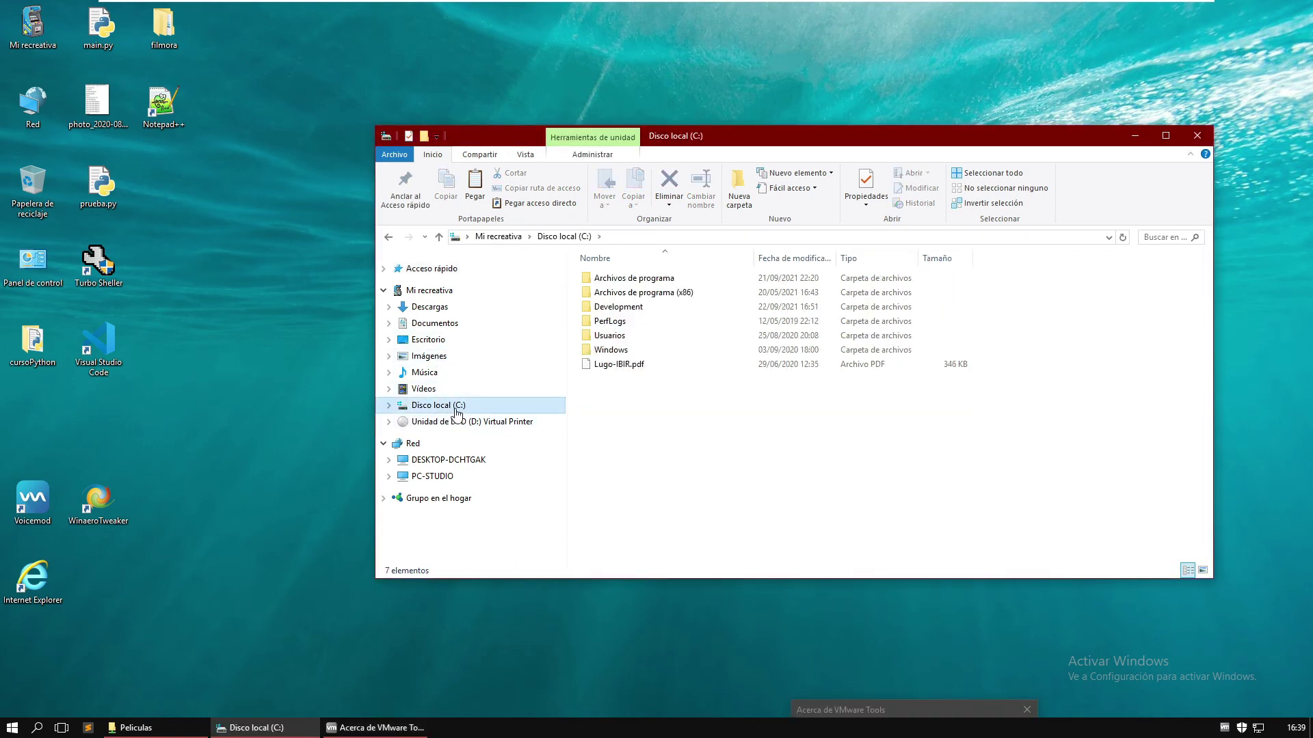
double_click(644, 307)
right_click(637, 363)
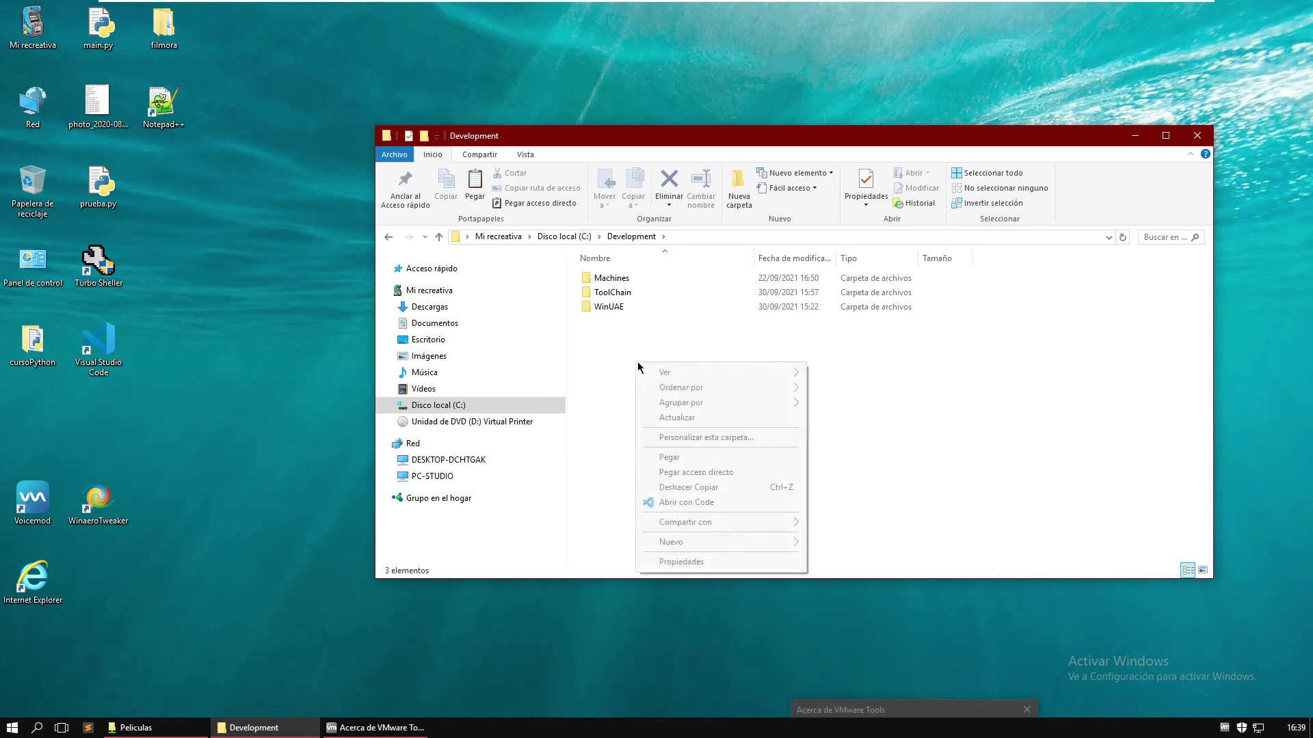
mouse_move(792, 542)
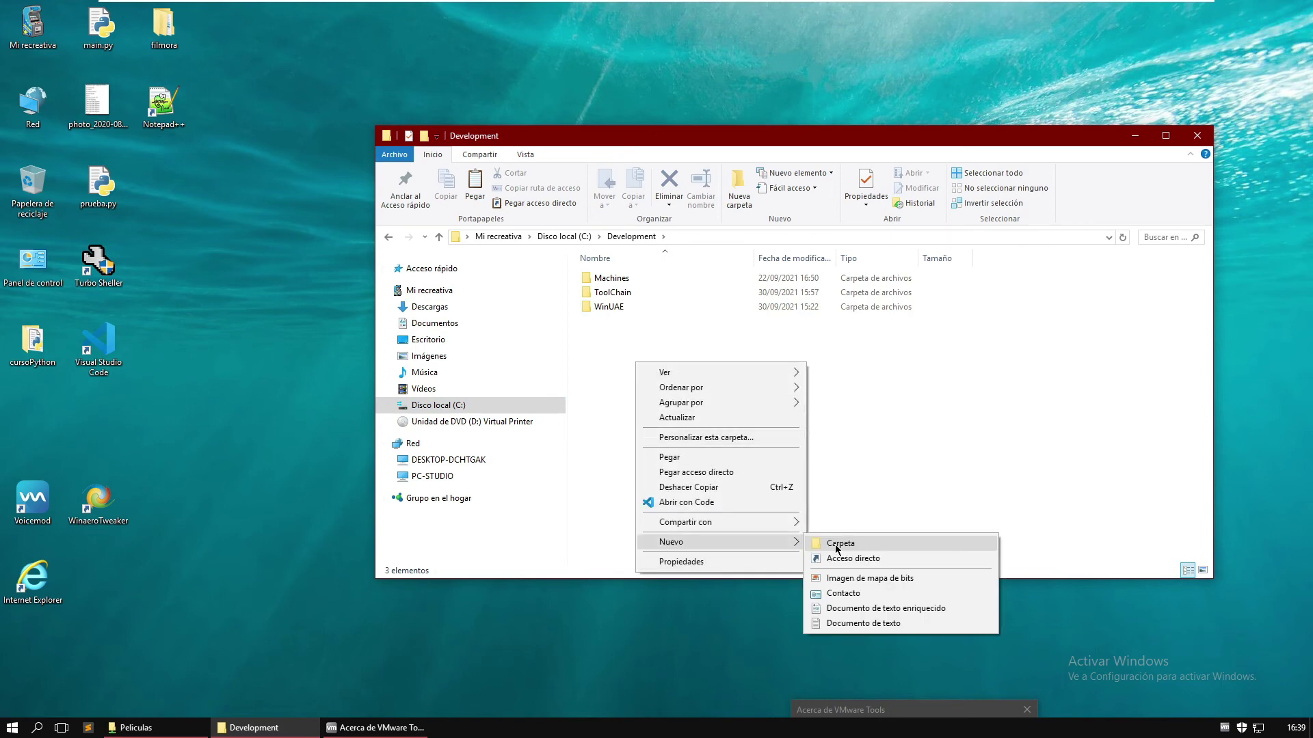
left_click(834, 545)
type("Ami")
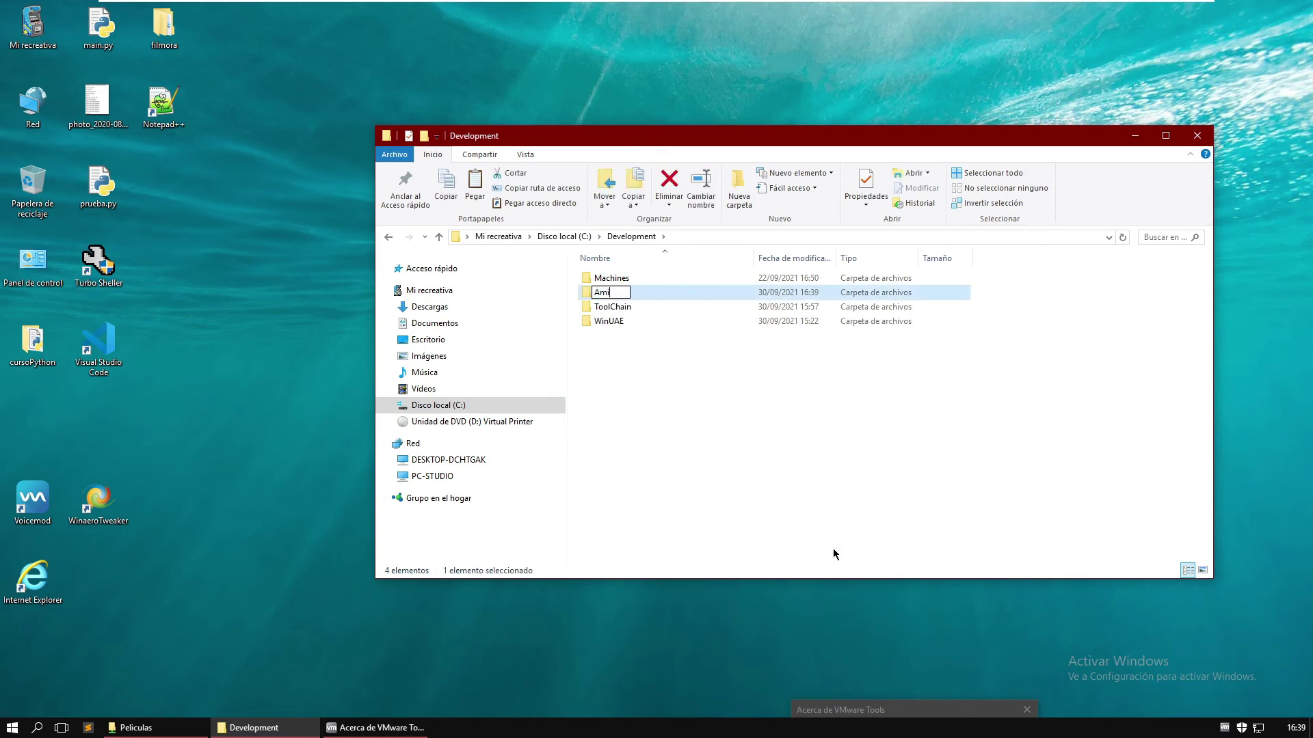
type("gaGameDev")
key("Return")
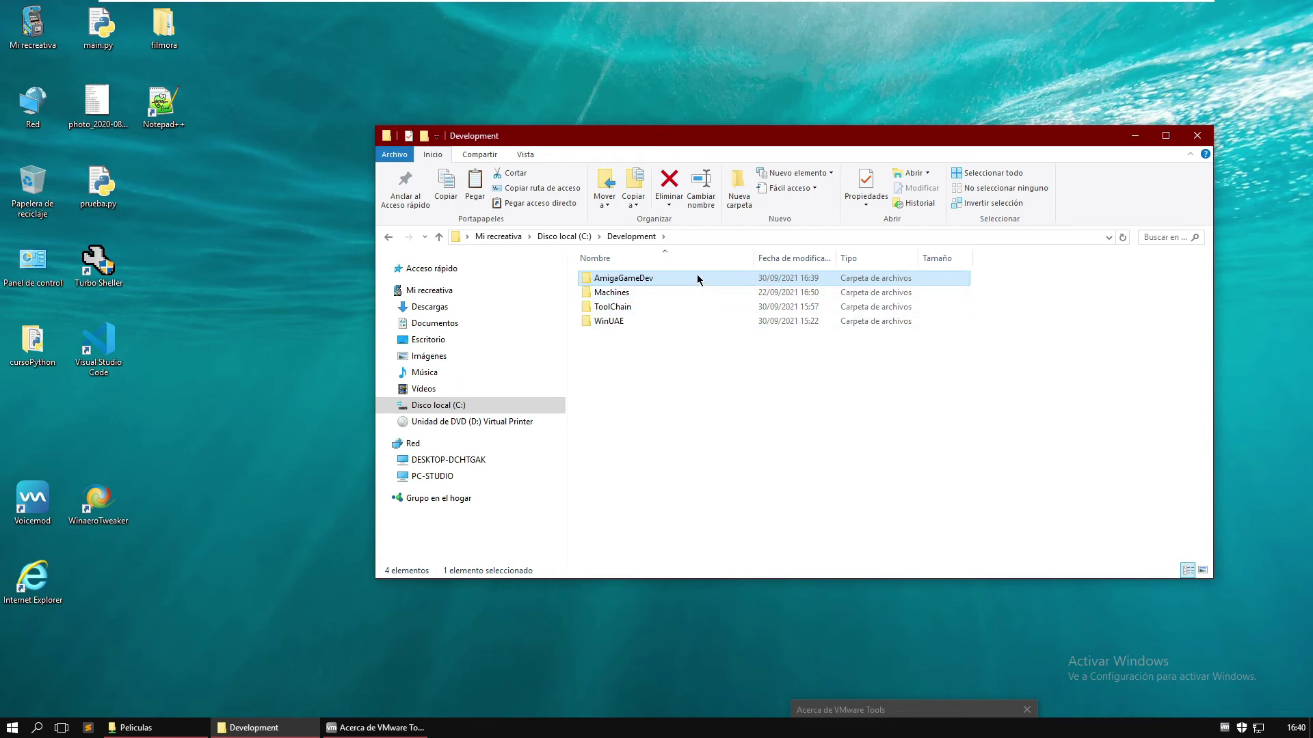
mouse_move(698, 279)
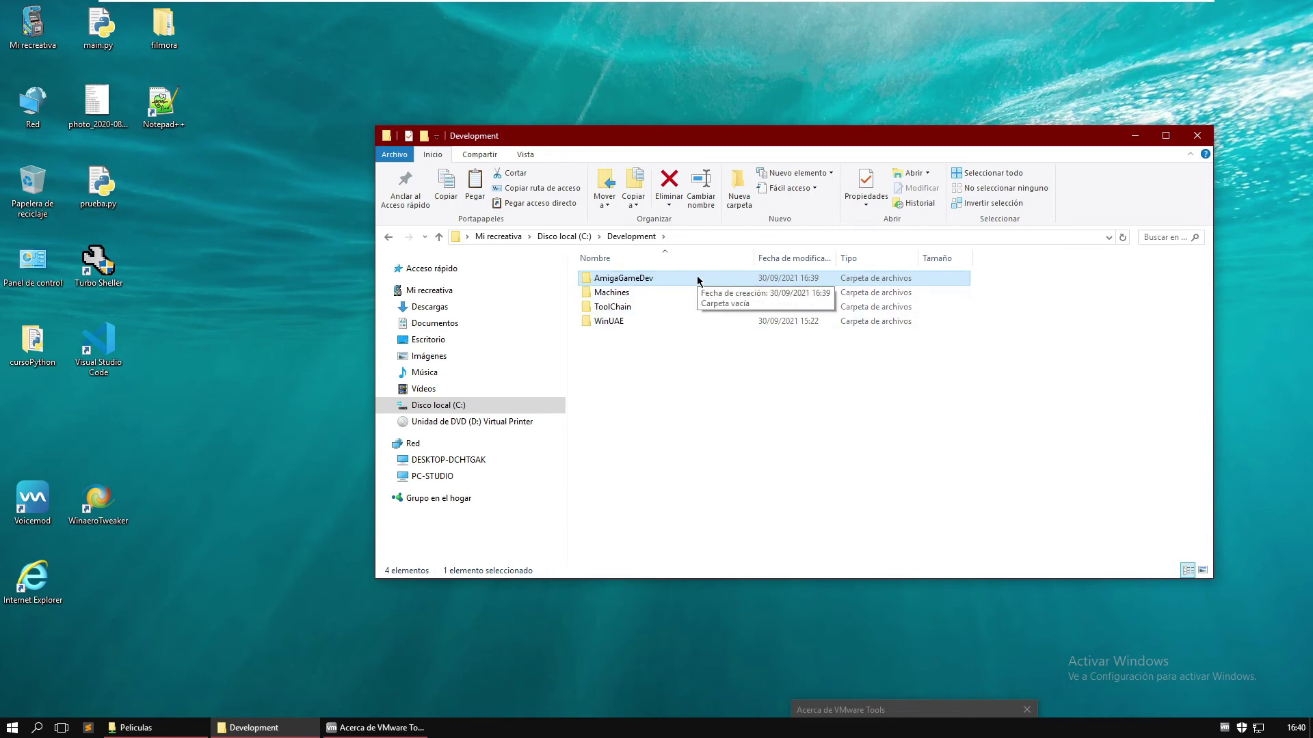
double_click(698, 279)
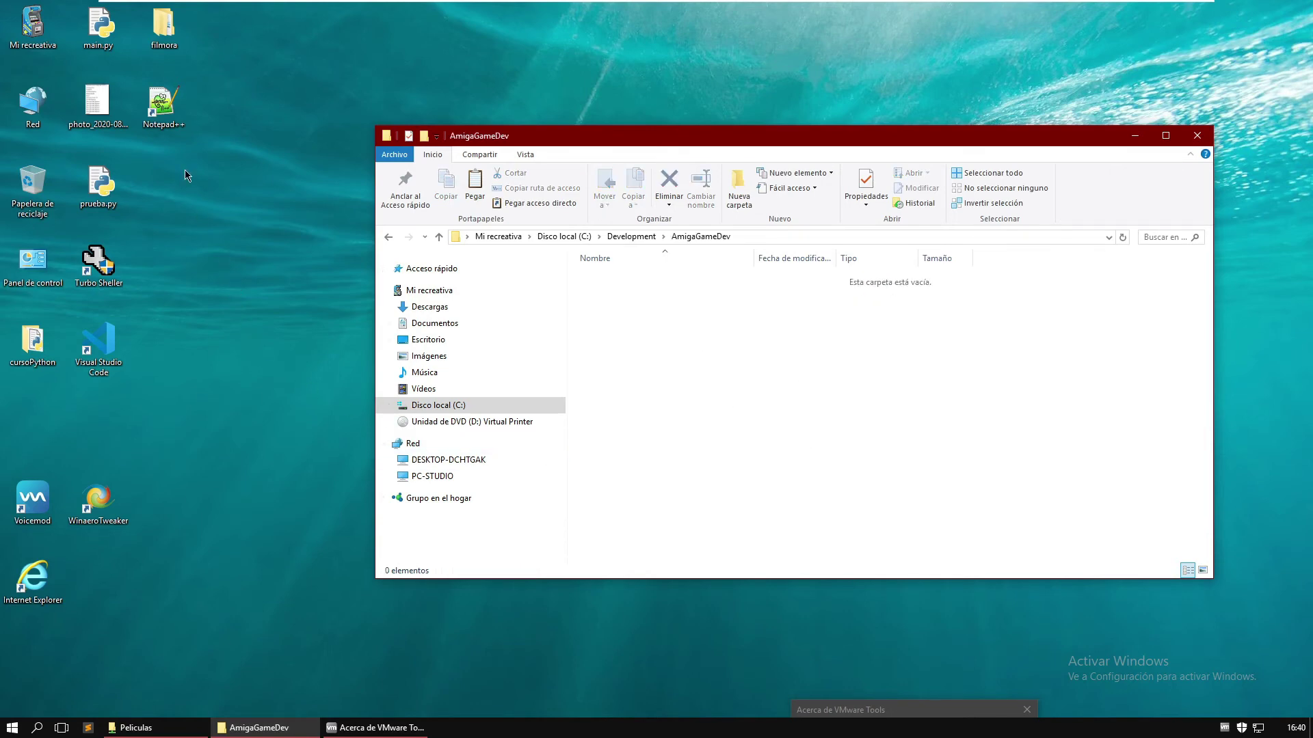
- Launch Notepad++ and install the NppExec plugin from the available plugins, allowing the editor to restart
double_click(170, 122)
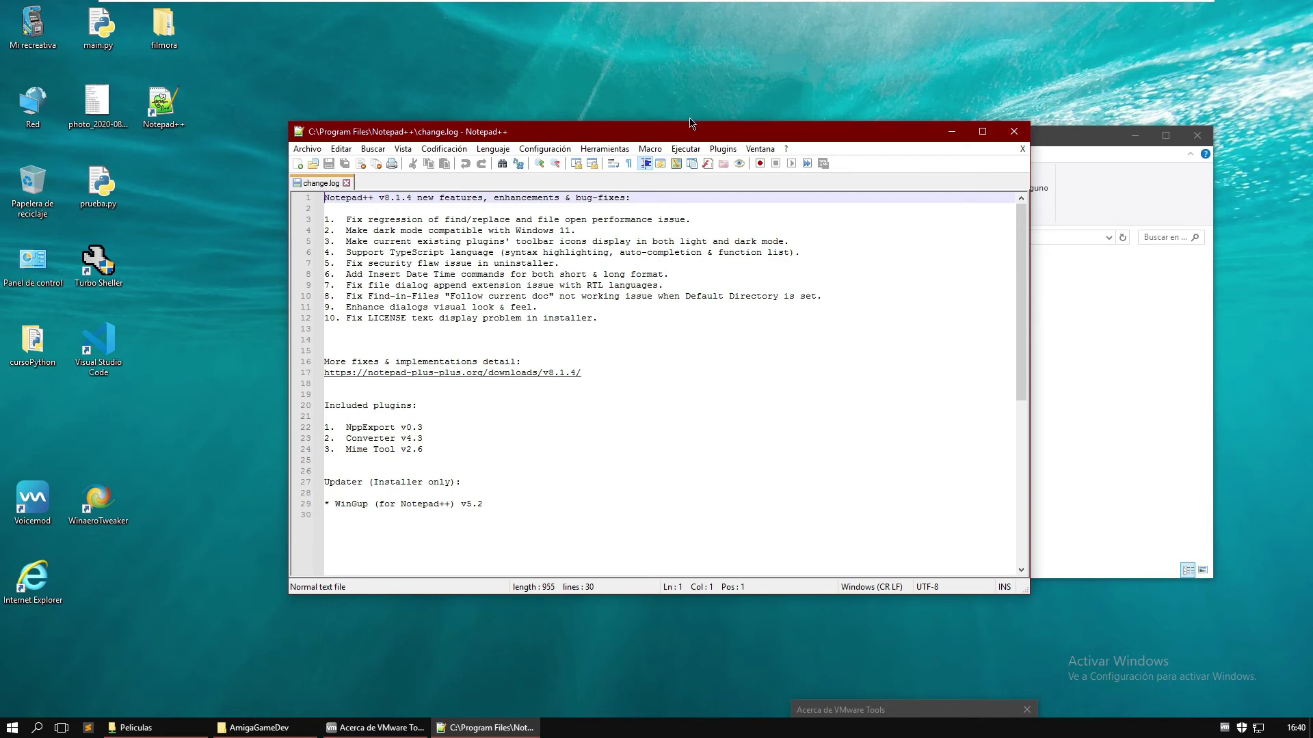
left_click(723, 150)
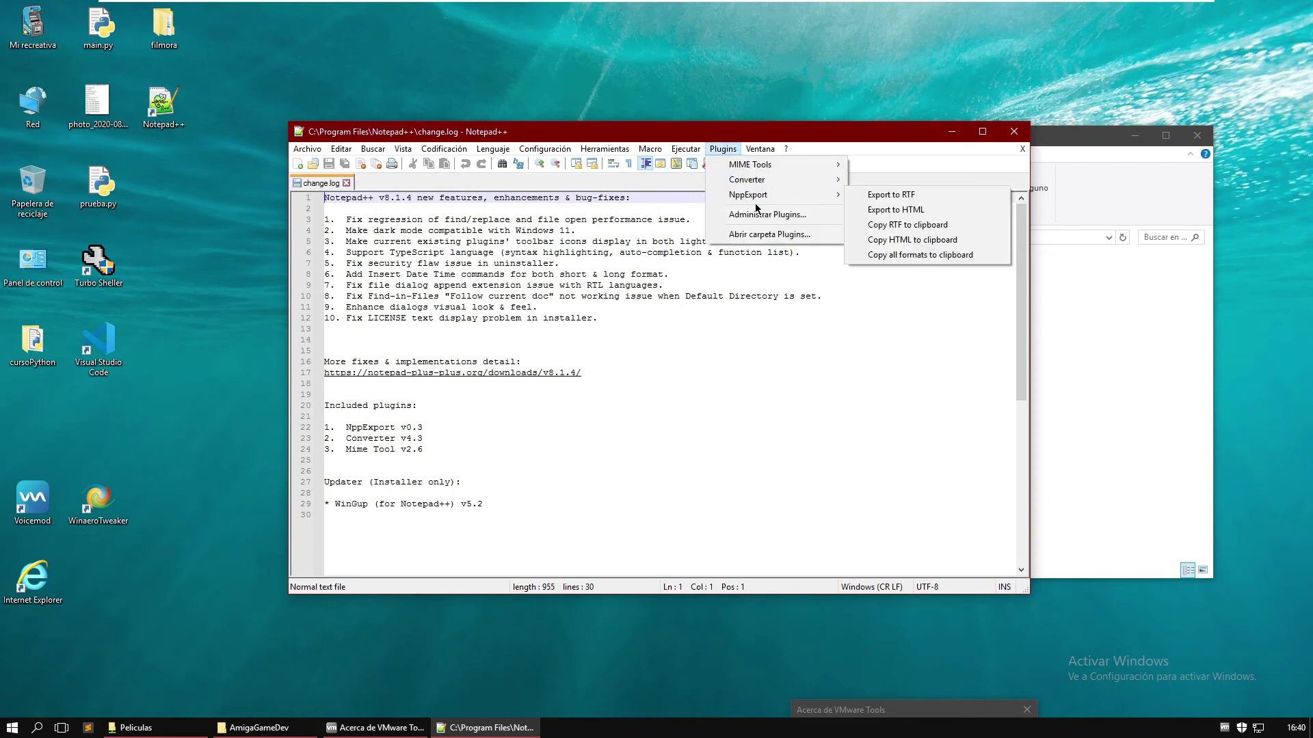
left_click(762, 215)
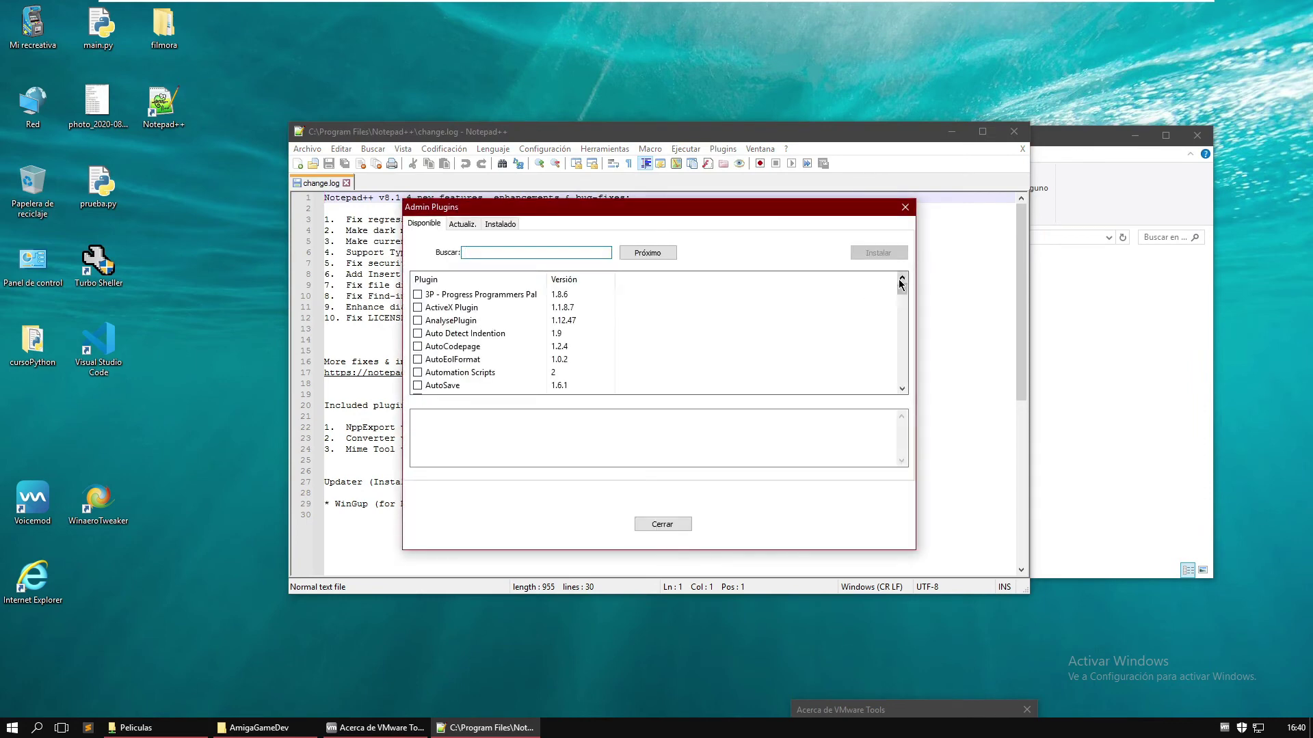
type("n")
left_click_drag(900, 294, 926, 327)
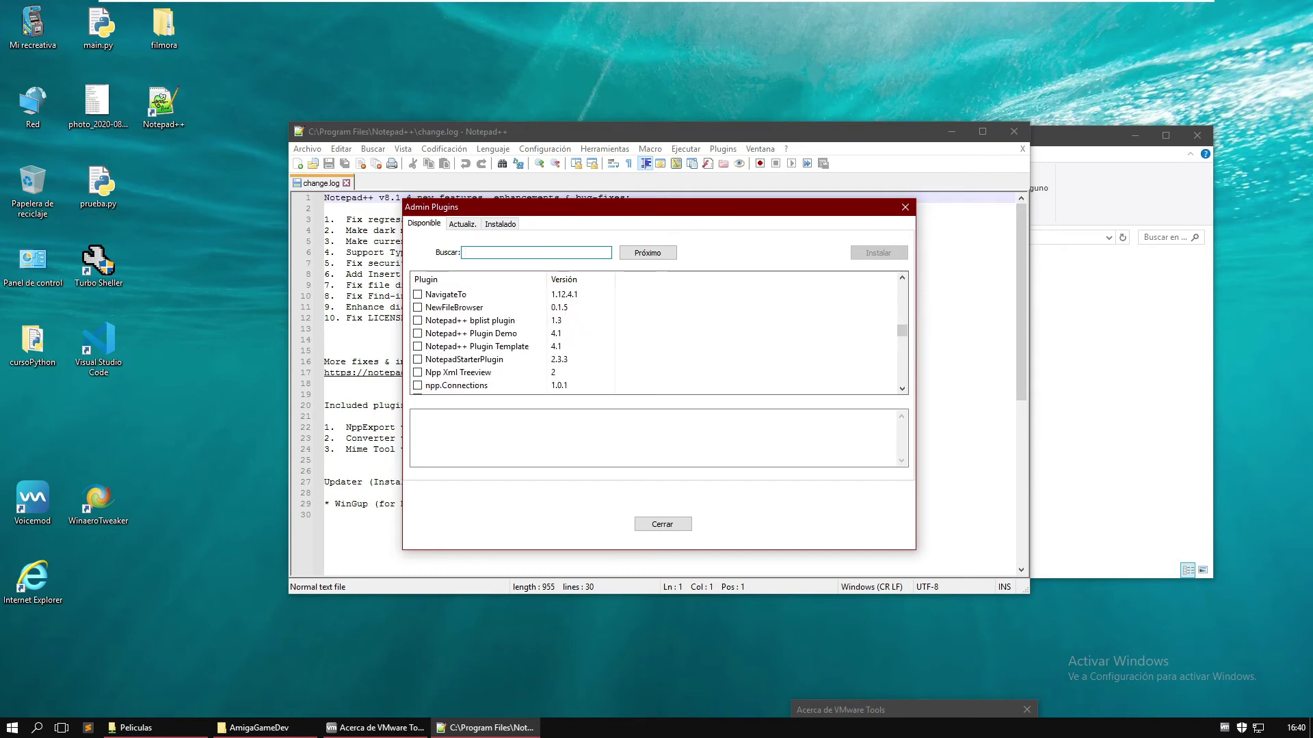
left_click(902, 388)
left_click(901, 389)
left_click(901, 389)
left_click(902, 388)
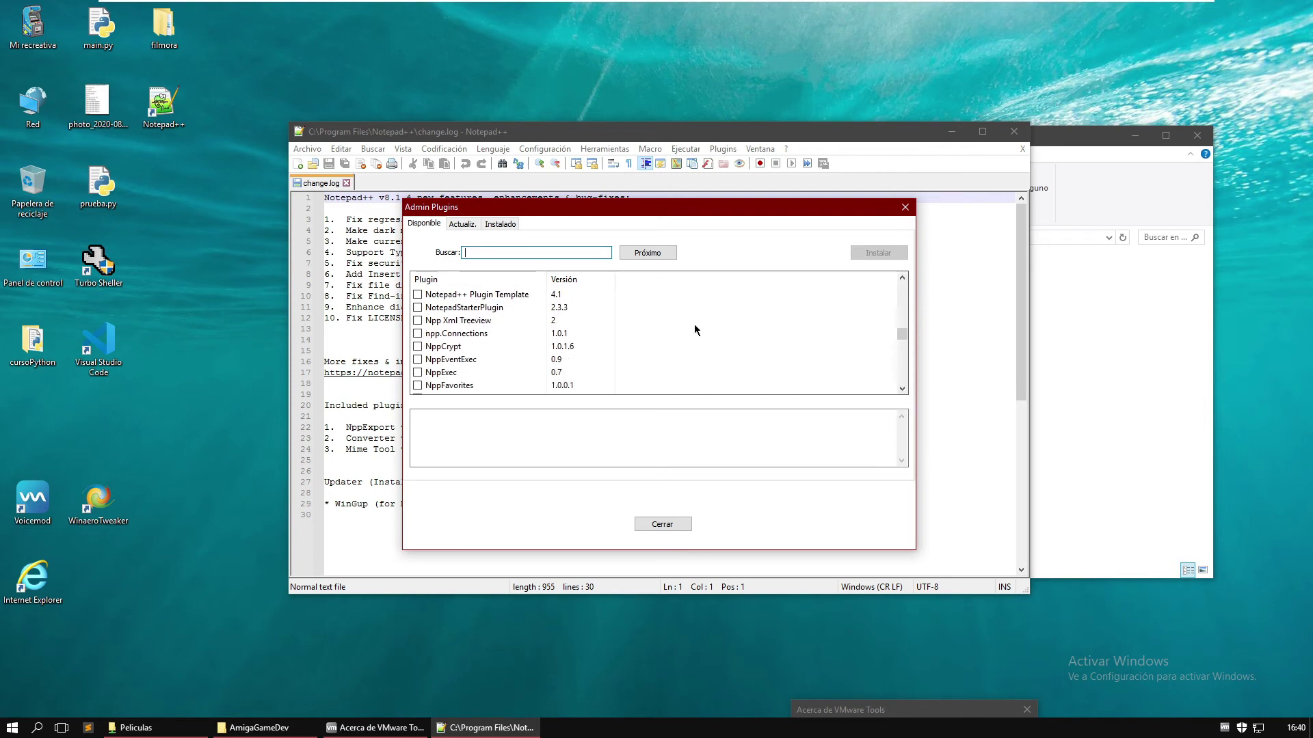
left_click(418, 372)
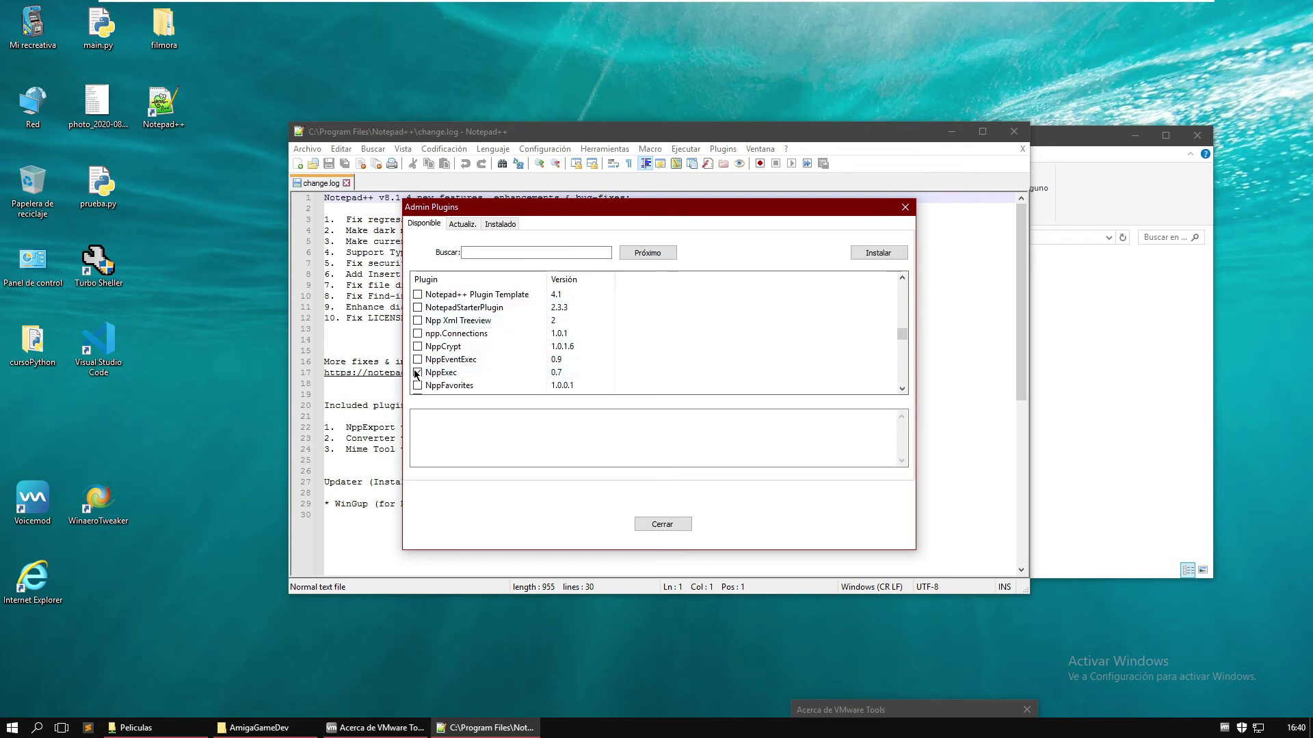
left_click(889, 254)
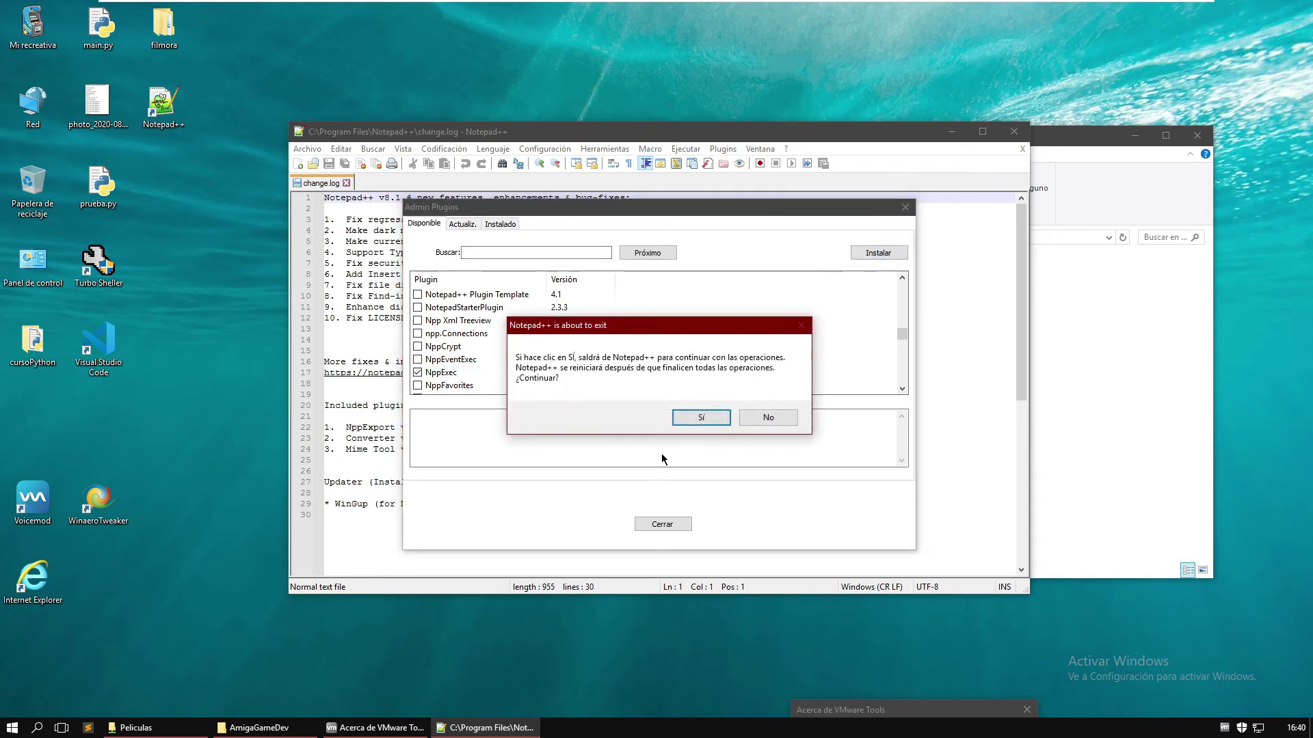
left_click(698, 418)
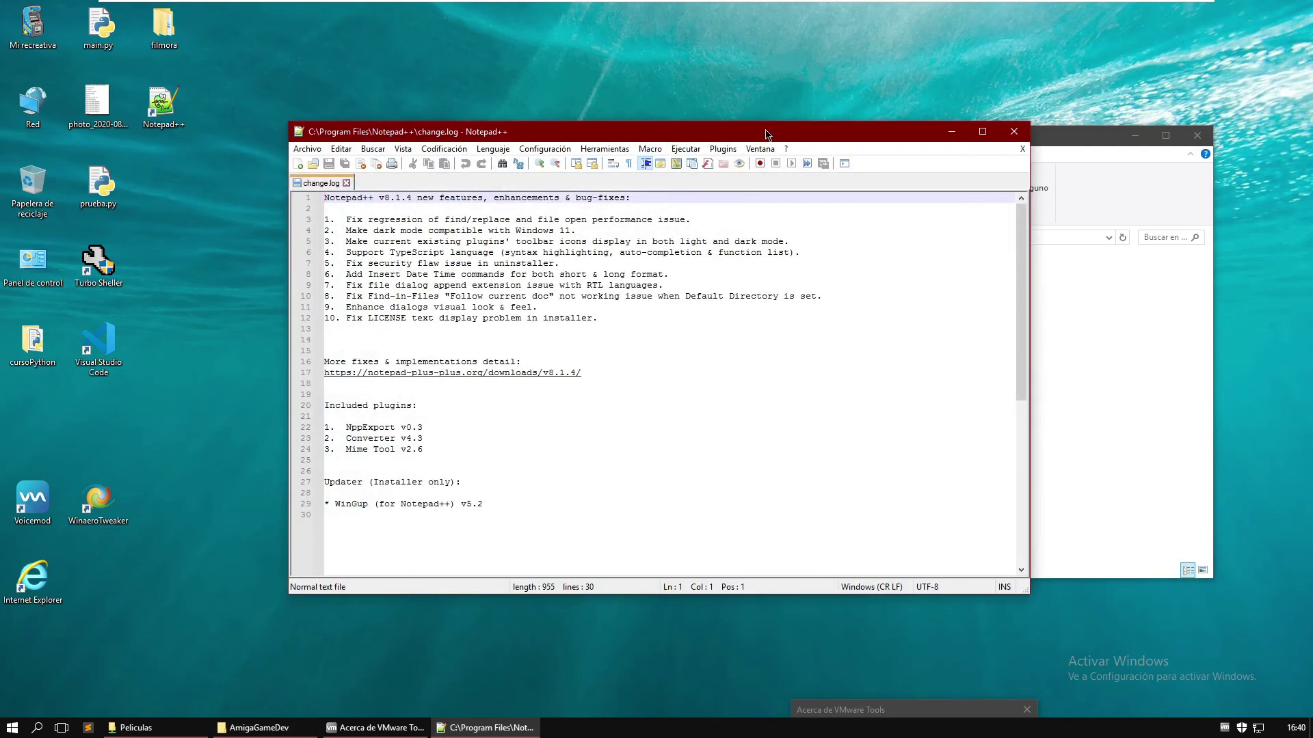
- View the Execute NppExec Script dialog with its empty command area, and cancel it
left_click(723, 149)
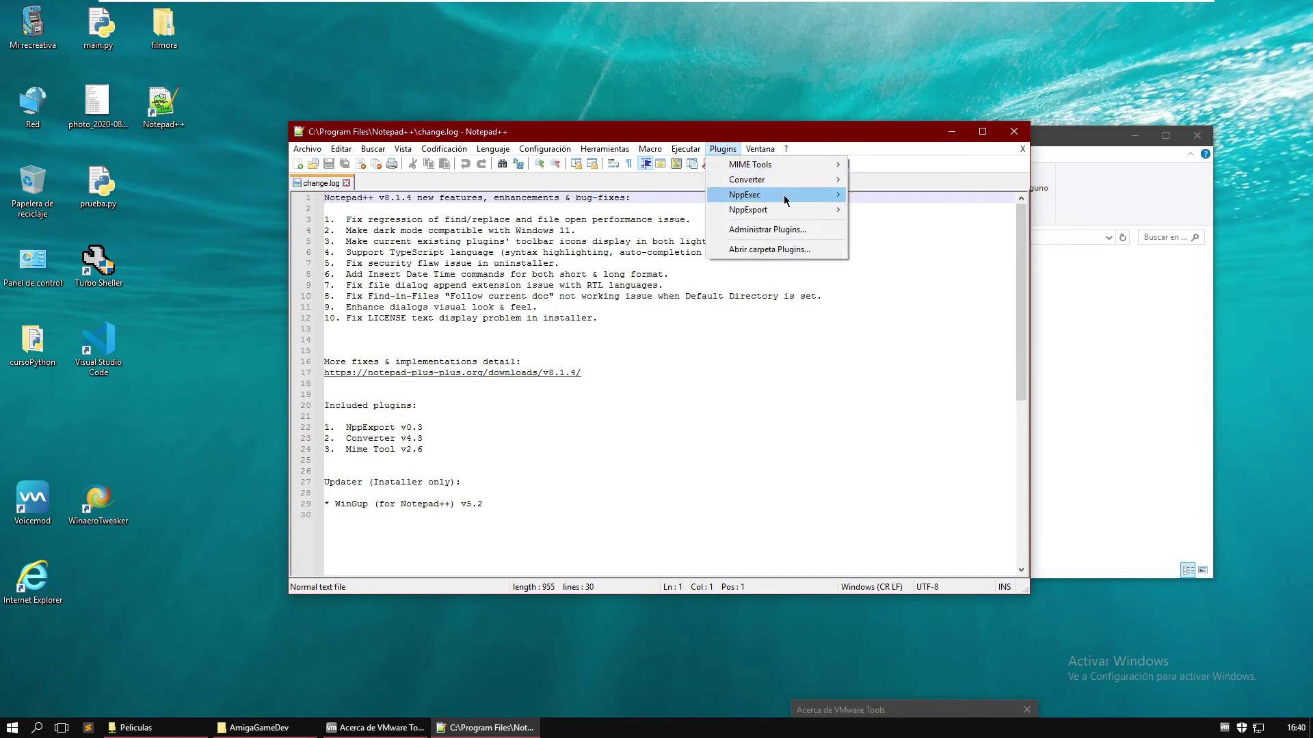
mouse_move(784, 197)
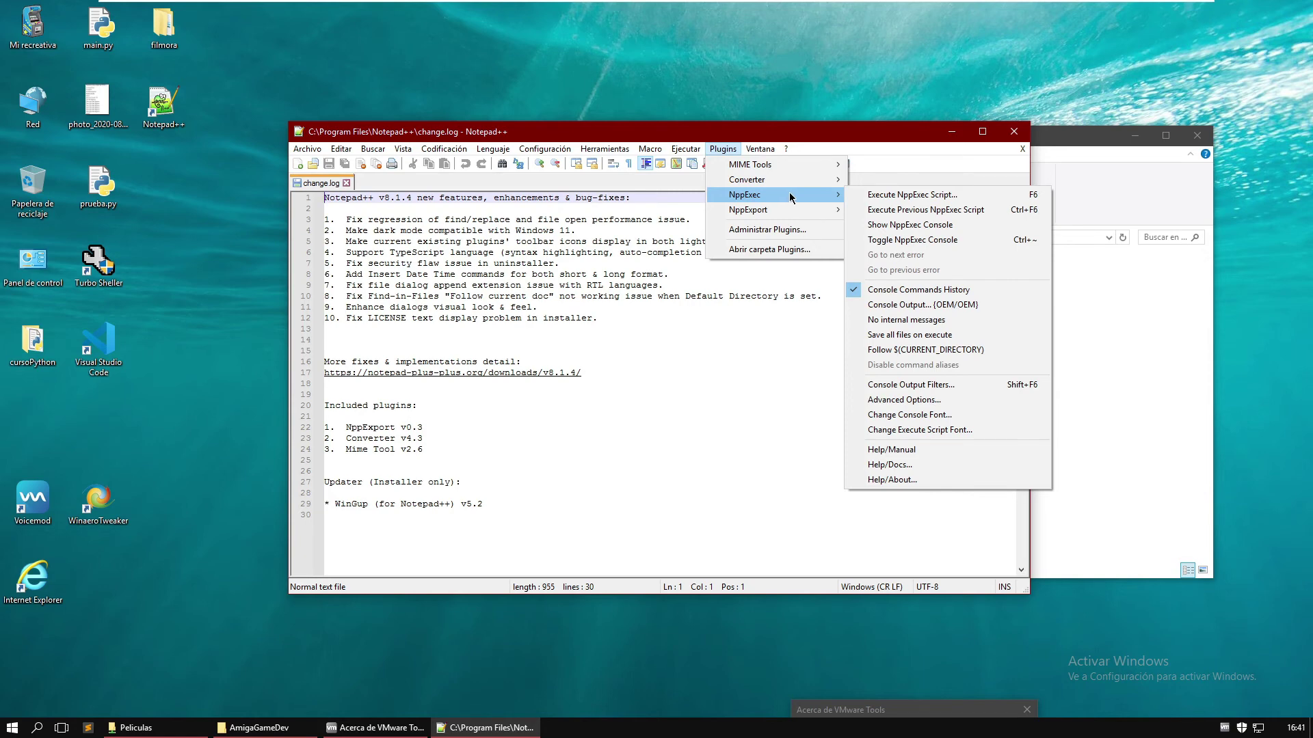
left_click(875, 196)
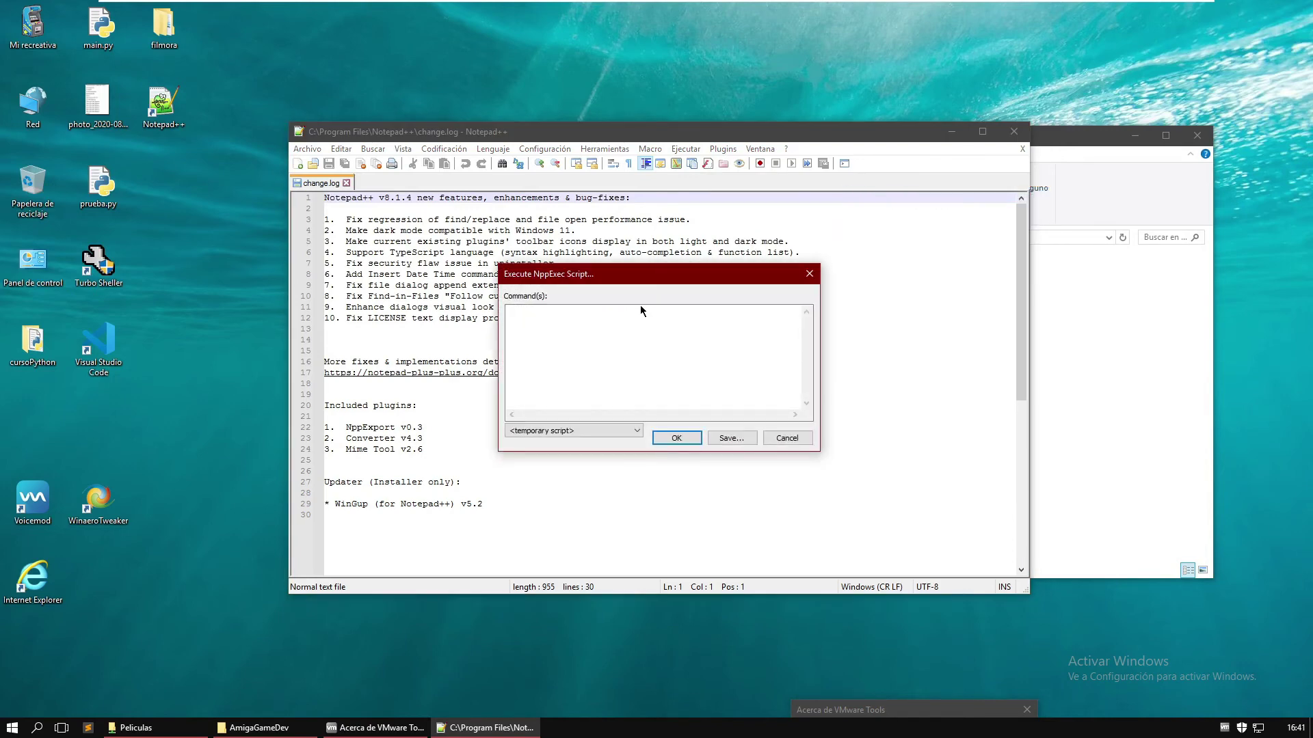
left_click(509, 311)
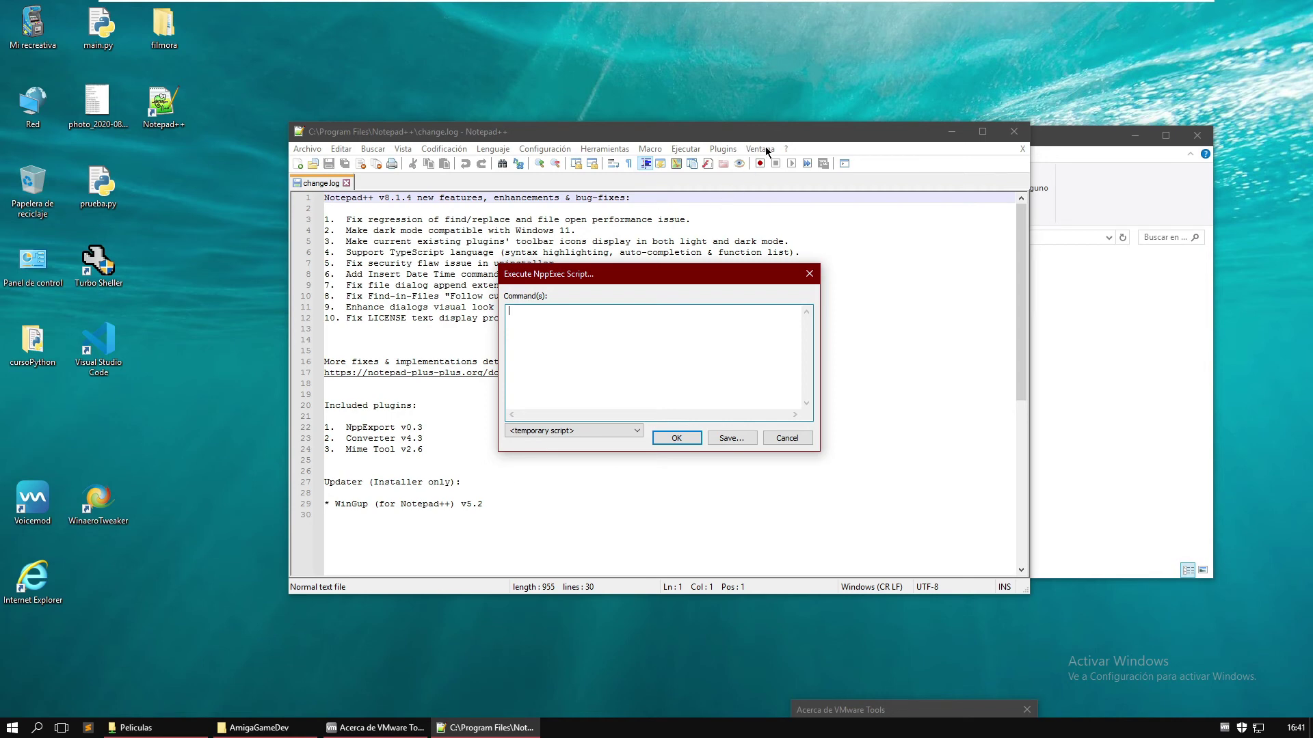
left_click(804, 131)
left_click(787, 438)
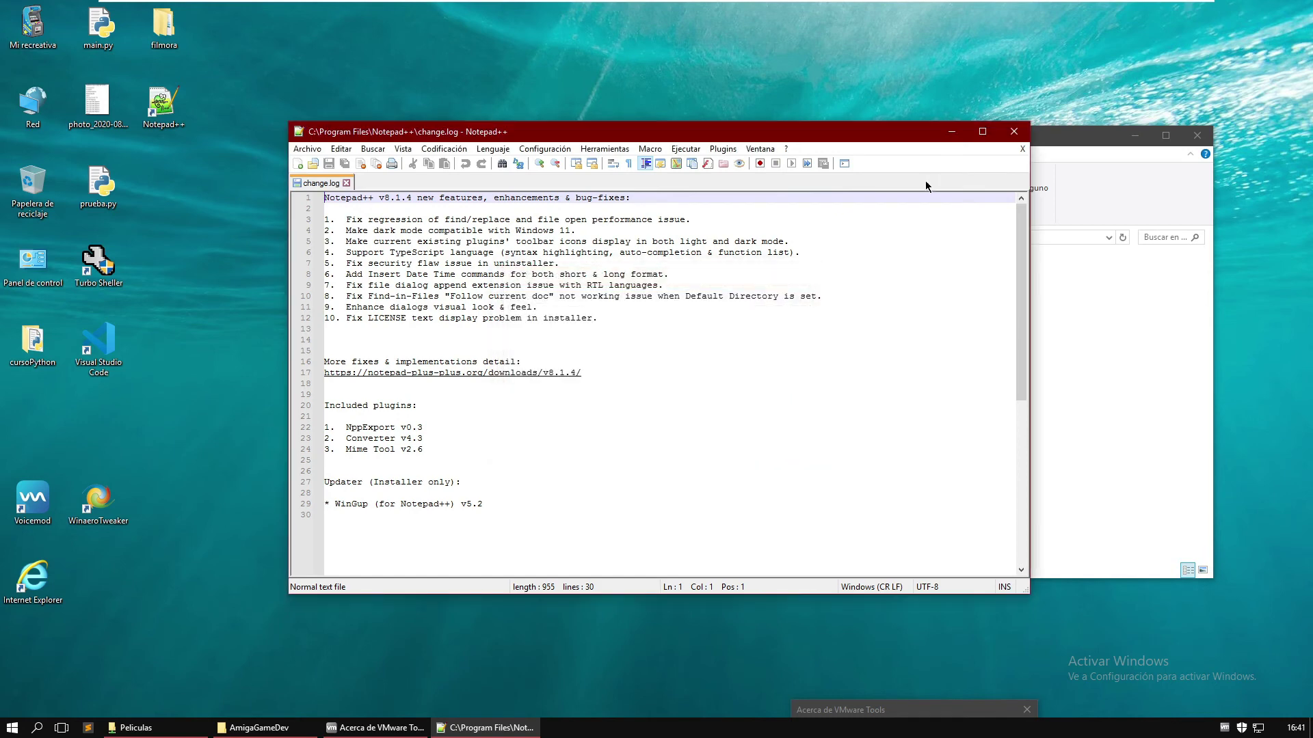
- Minimize Notepad++ and the AmigaGameDev window, and open build.txt from the desktop's Ensamblador-Amiga folder
left_click(951, 132)
left_click(1134, 135)
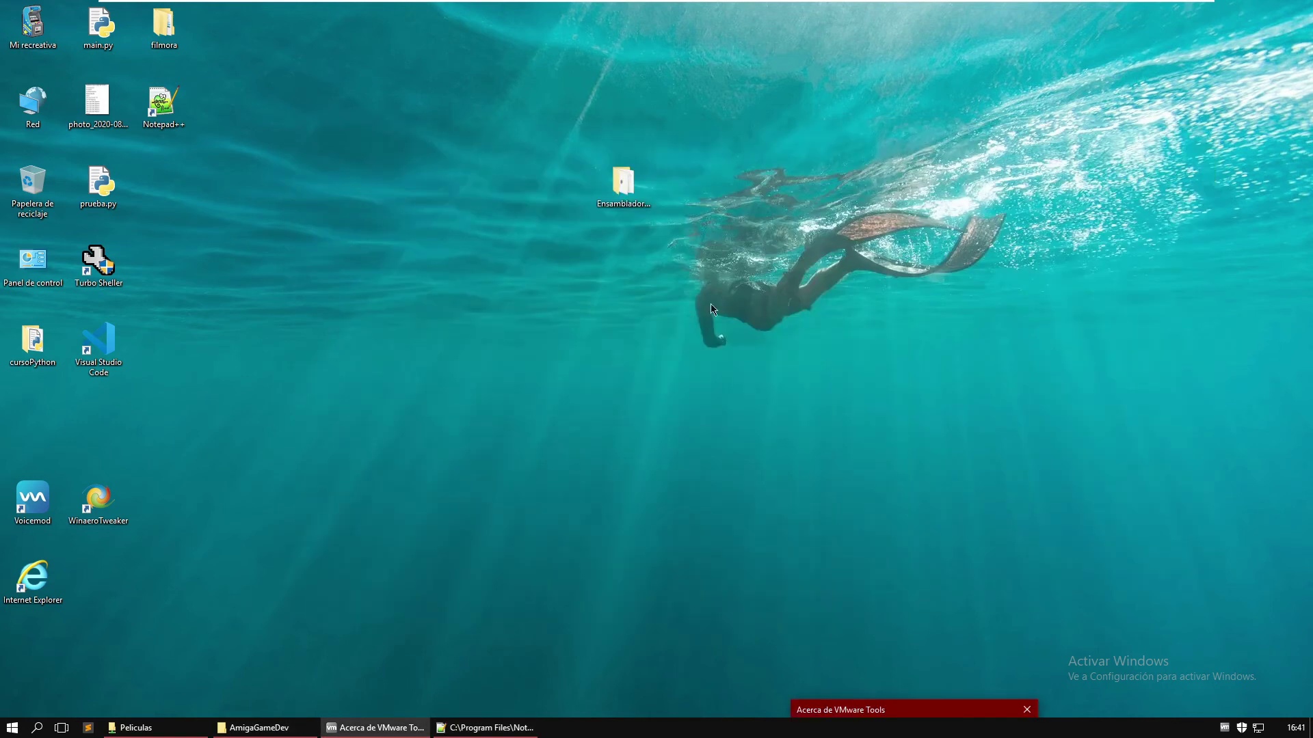
double_click(619, 190)
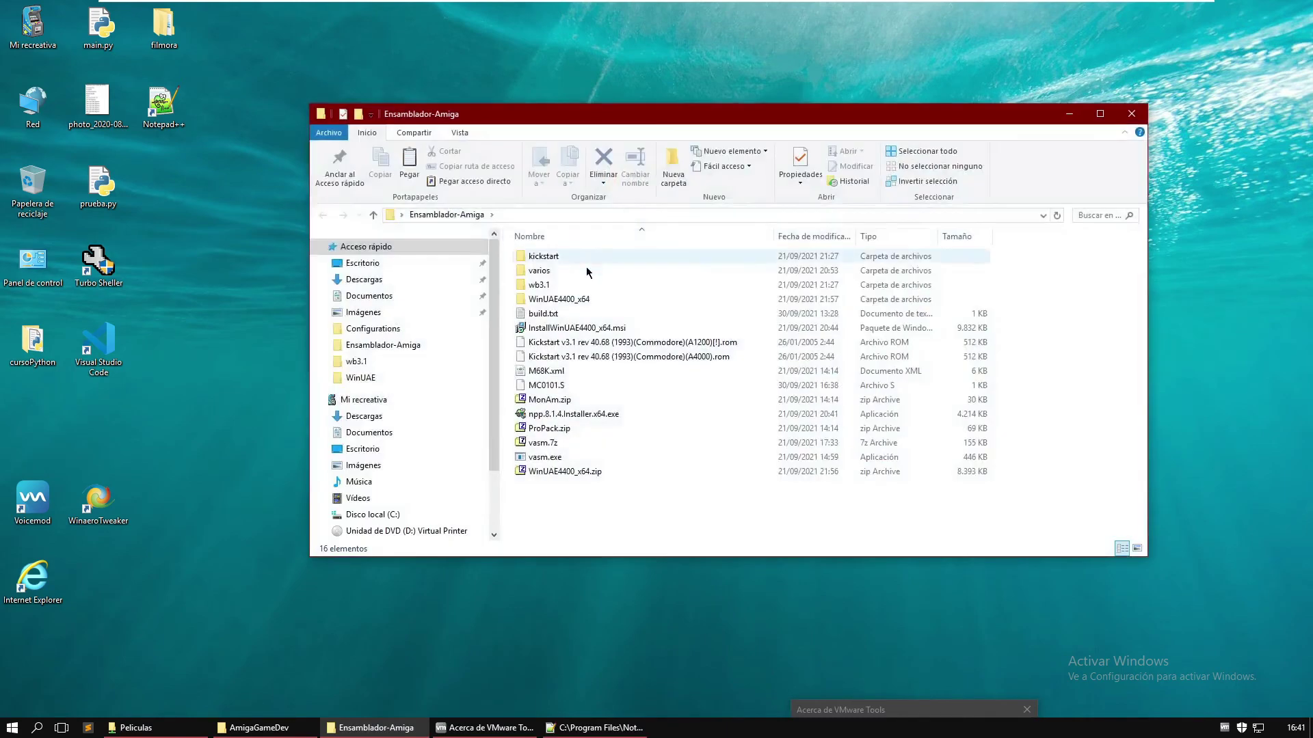
left_click(554, 315)
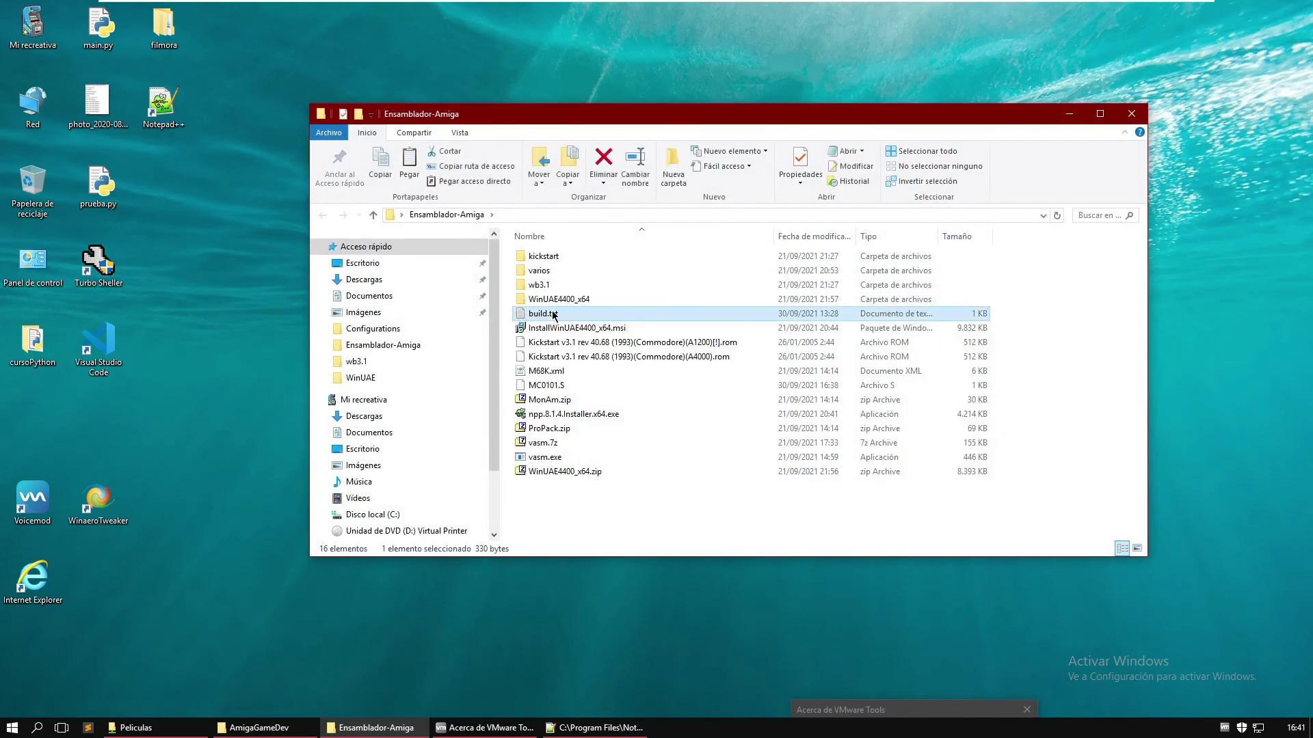
right_click(554, 316)
left_click(629, 354)
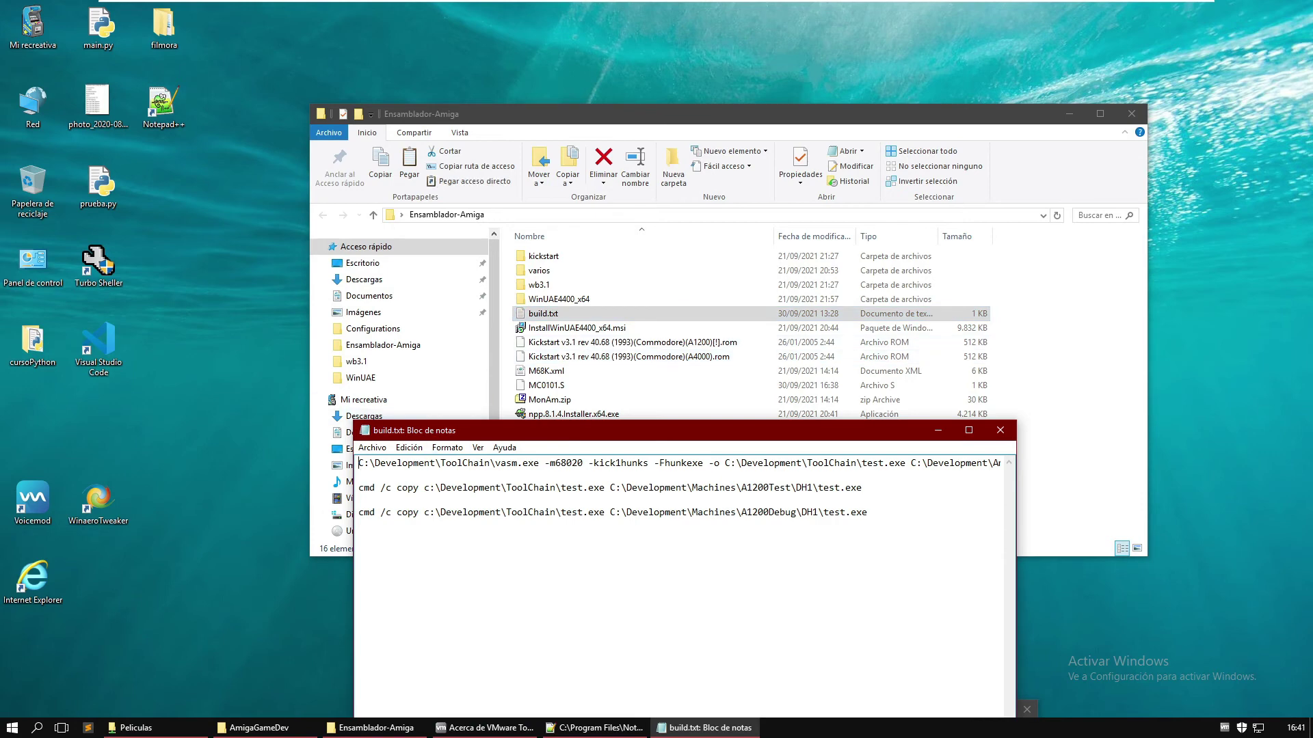
- Copy the whole contents of build.txt, with the vasm build command and both test.exe copy commands
key("ctrl+shift+Left")
key("ctrl+shift+Left")
key("ctrl+shift+Left")
key("ctrl+shift+Home")
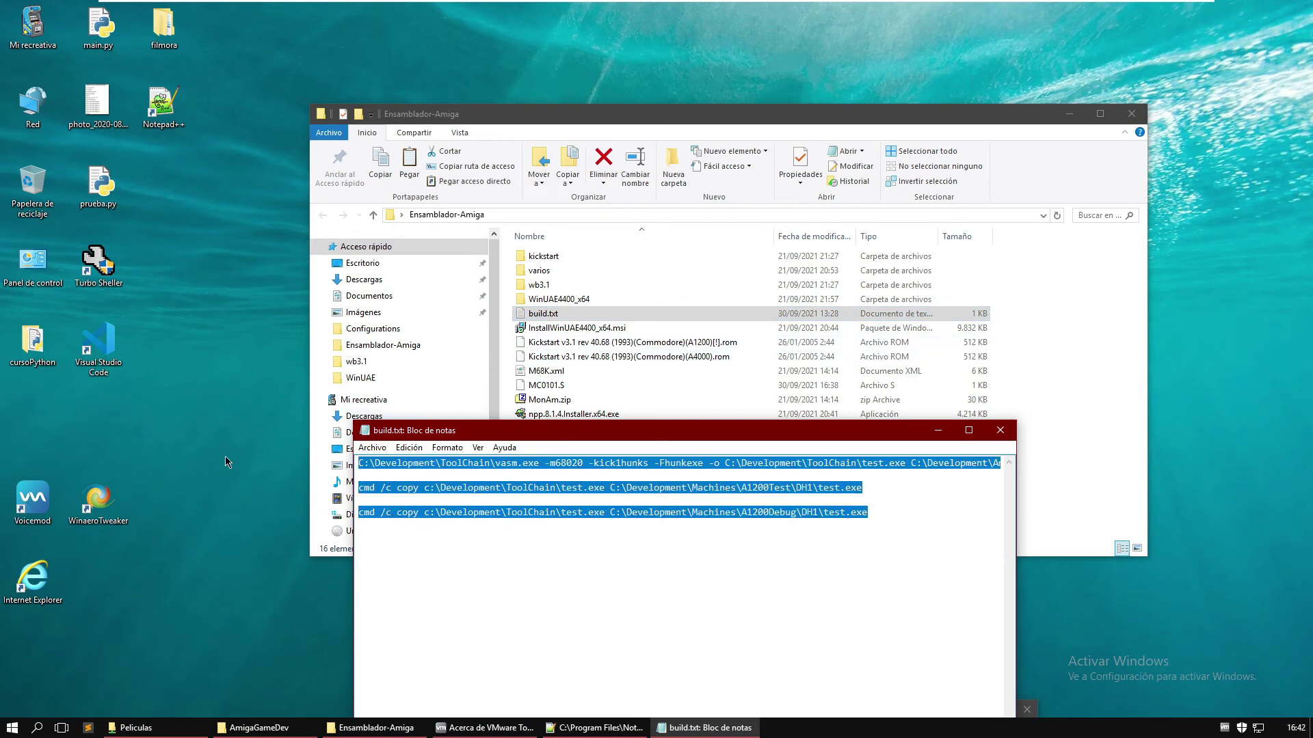
key("ctrl+c")
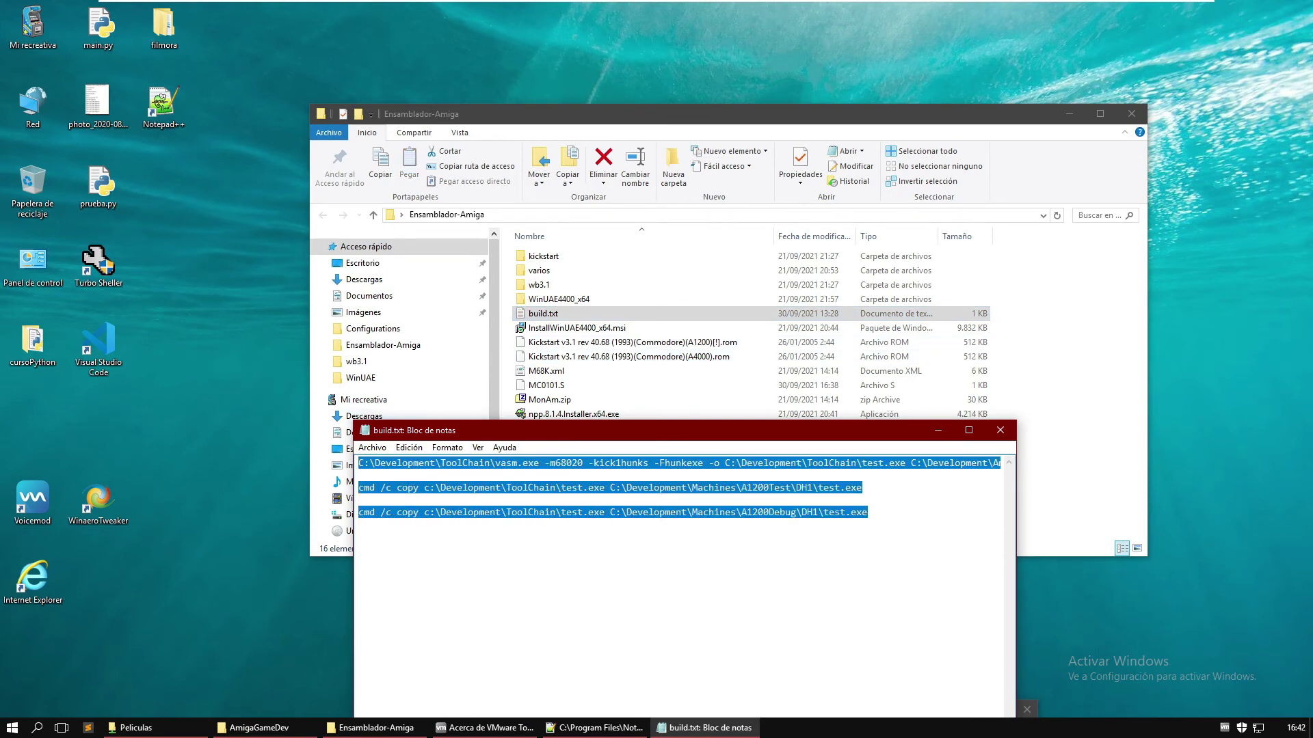
- Switch to Notepad++, paste the copied build commands into the Execute NppExec Script dialog, and widen it until the lines fit
left_click(600, 727)
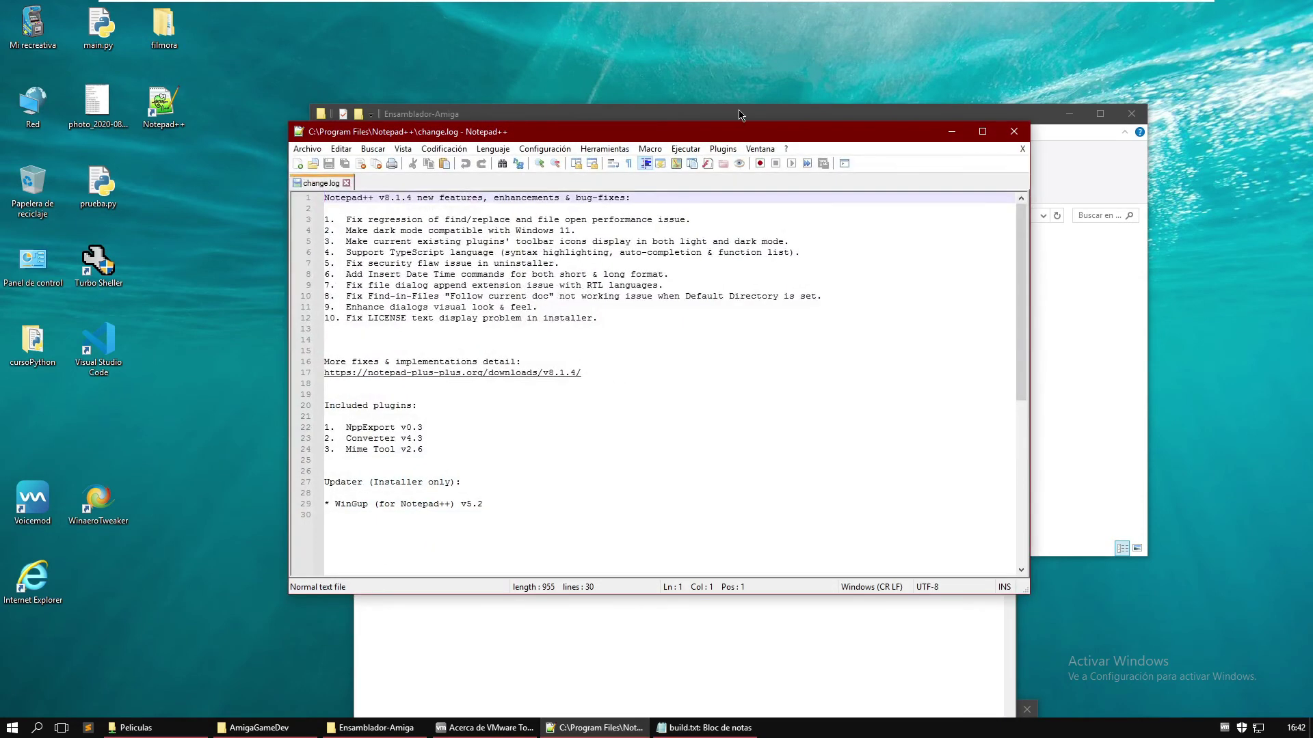
left_click(719, 150)
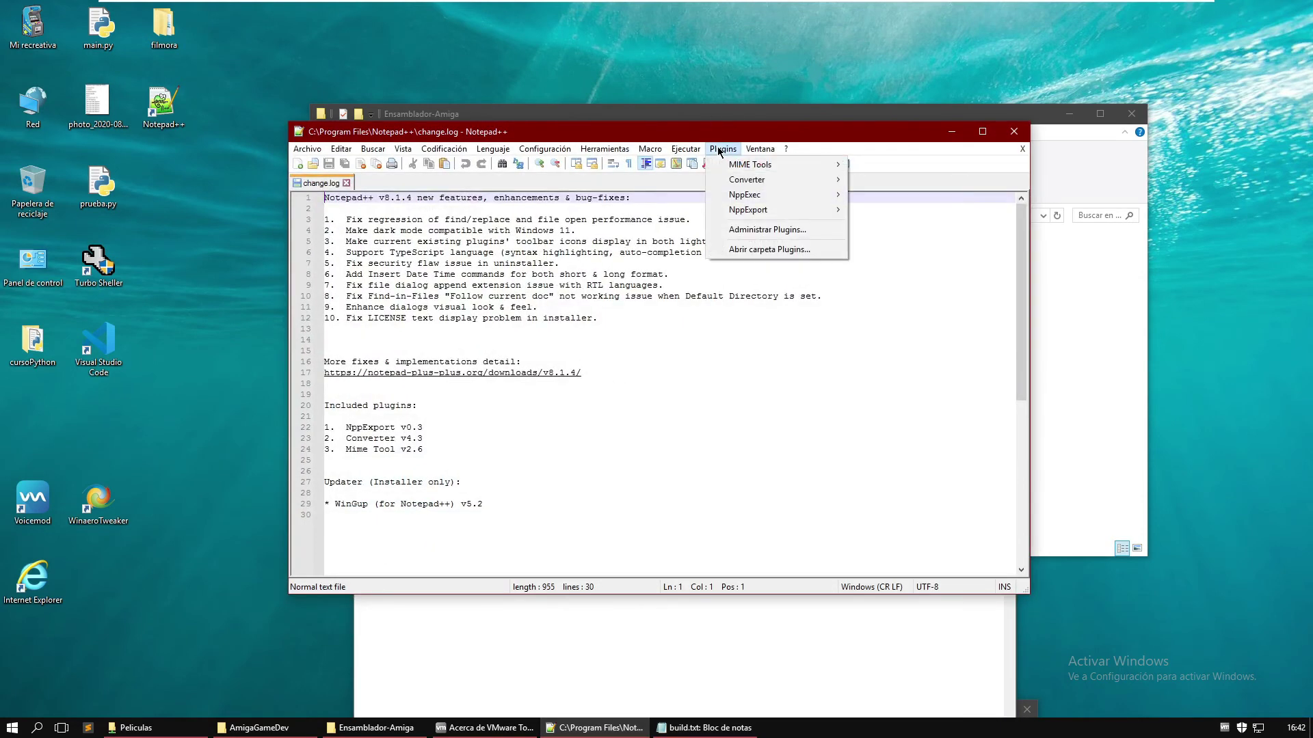
mouse_move(823, 201)
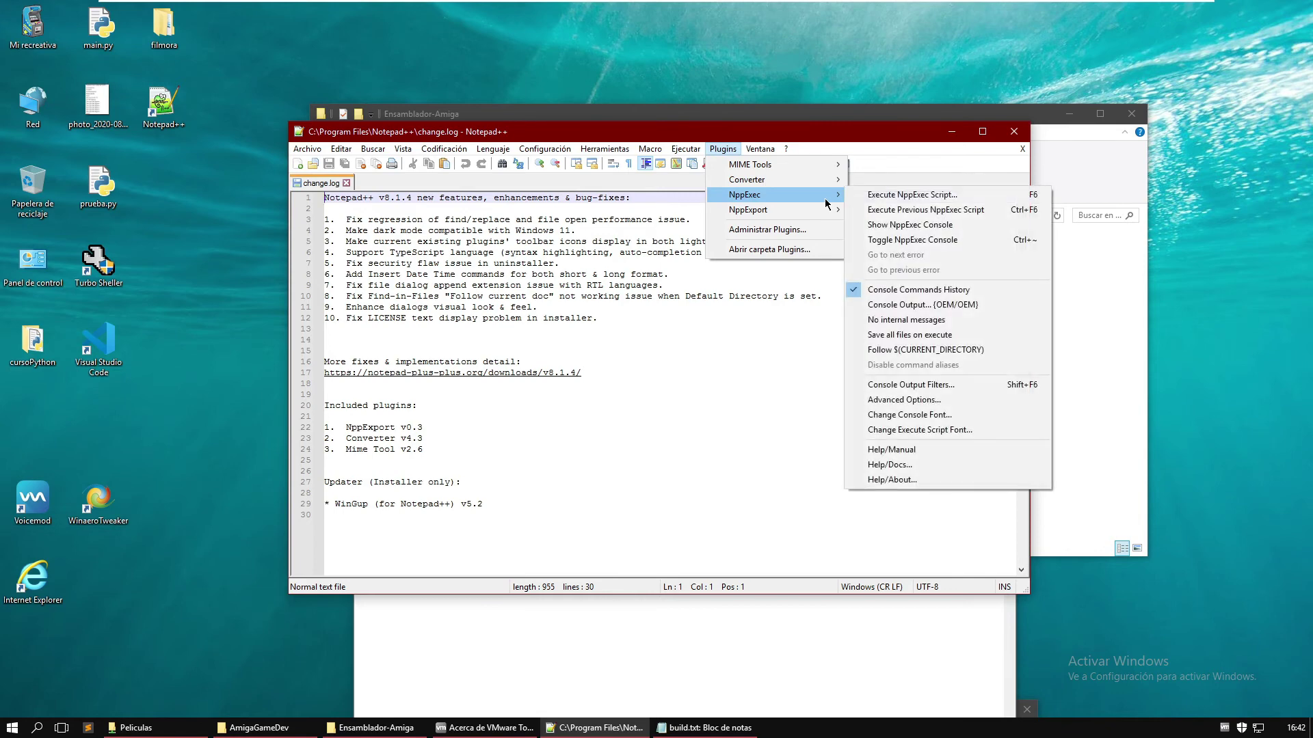
left_click(863, 195)
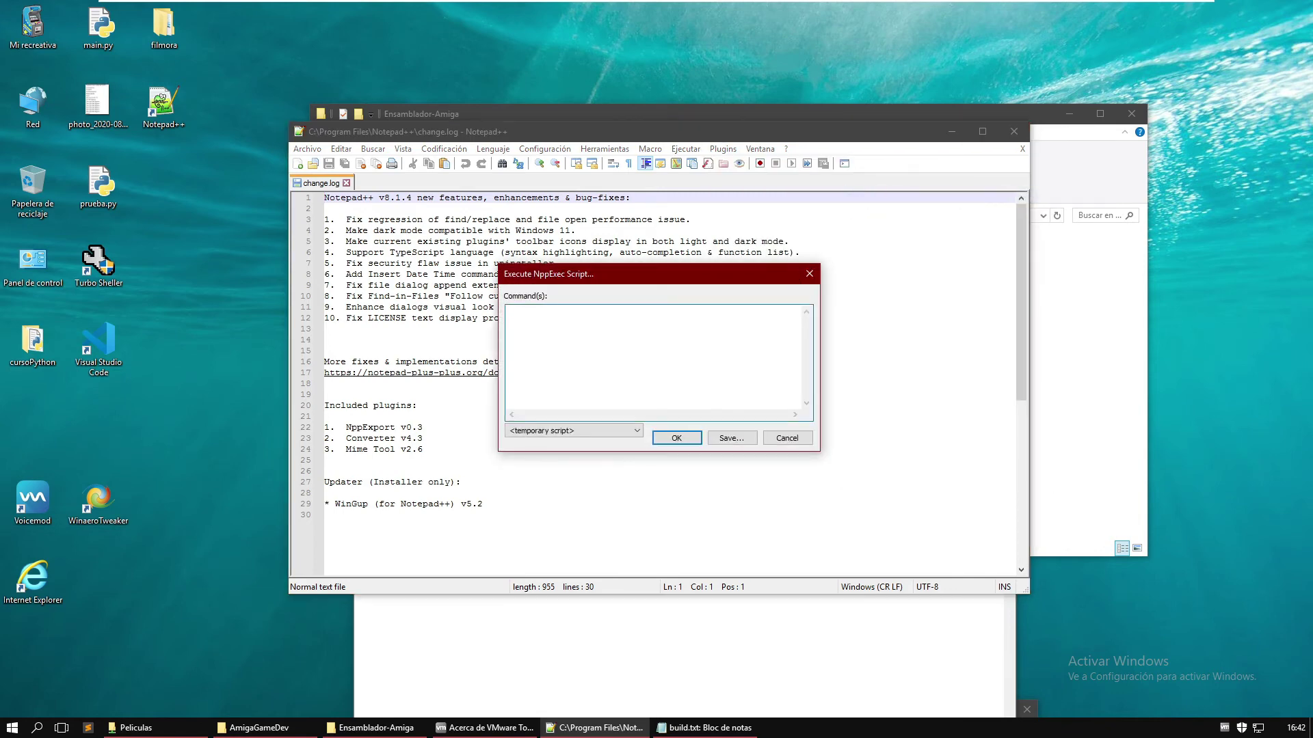
key("ctrl+v")
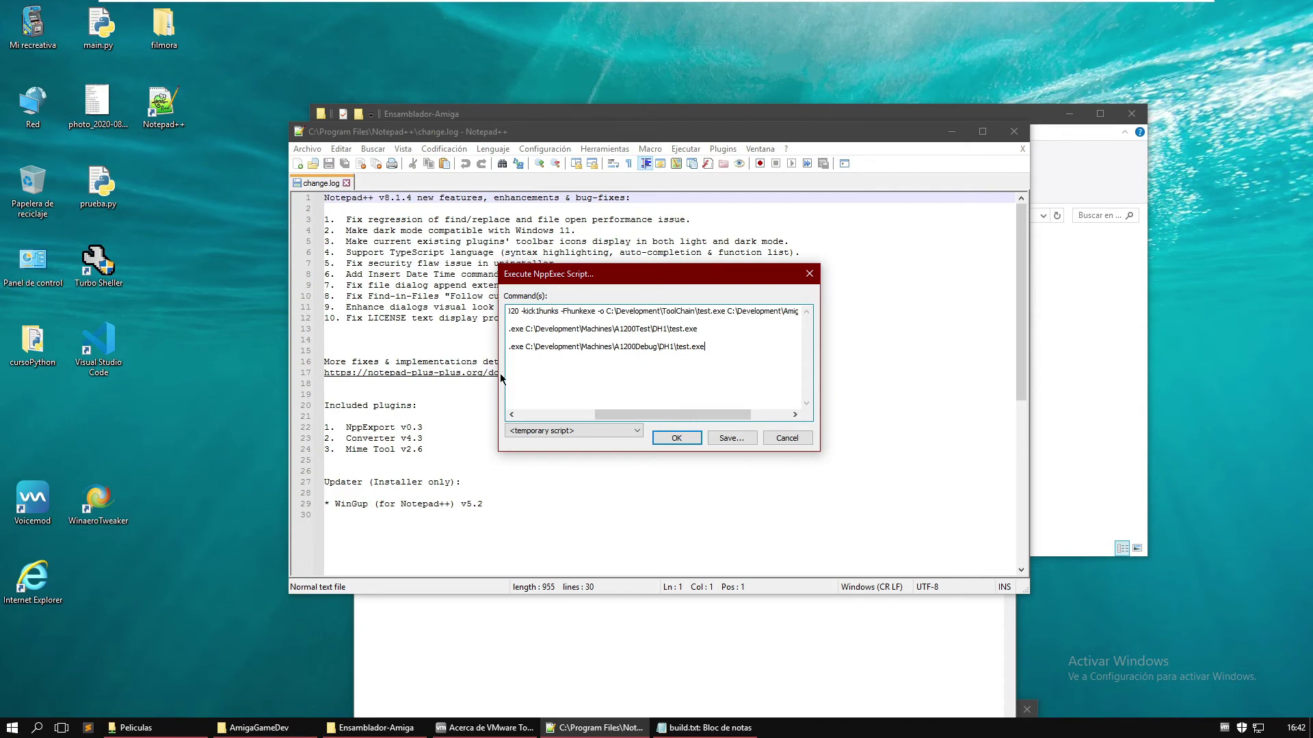
left_click_drag(501, 373, 271, 415)
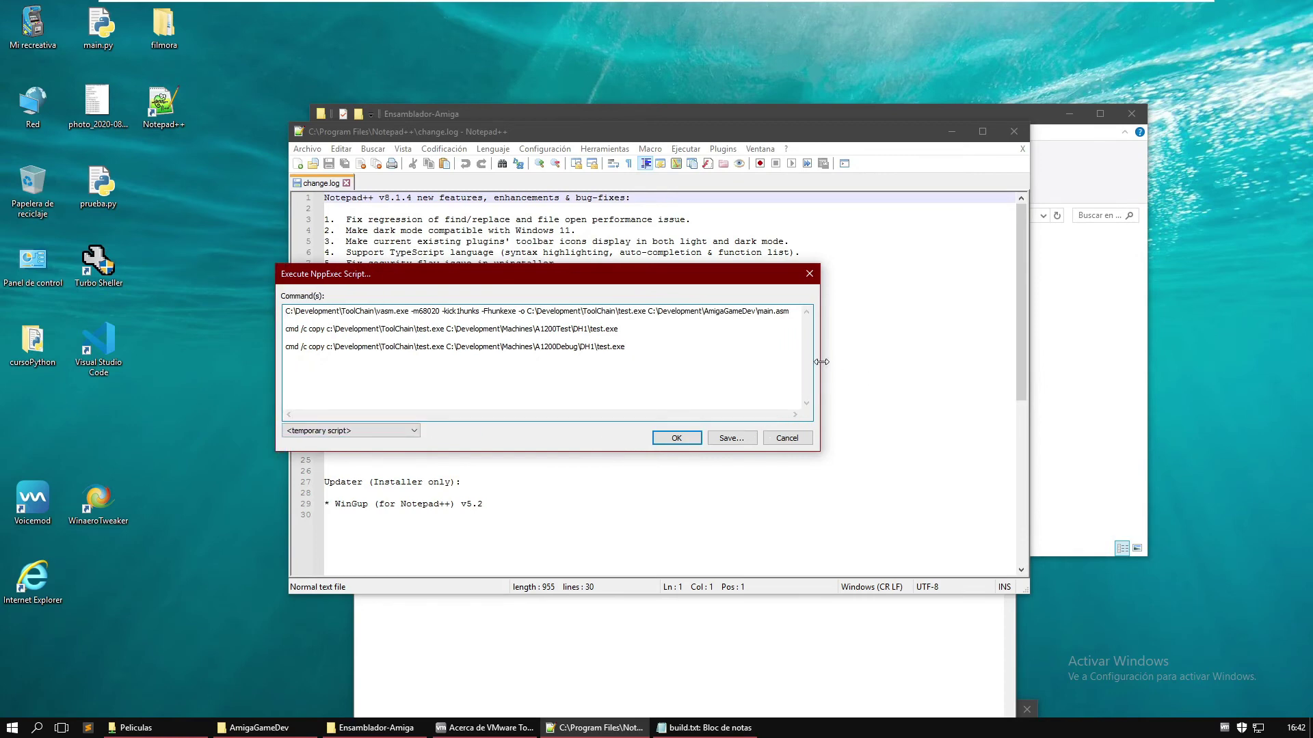
left_click_drag(820, 361, 1019, 365)
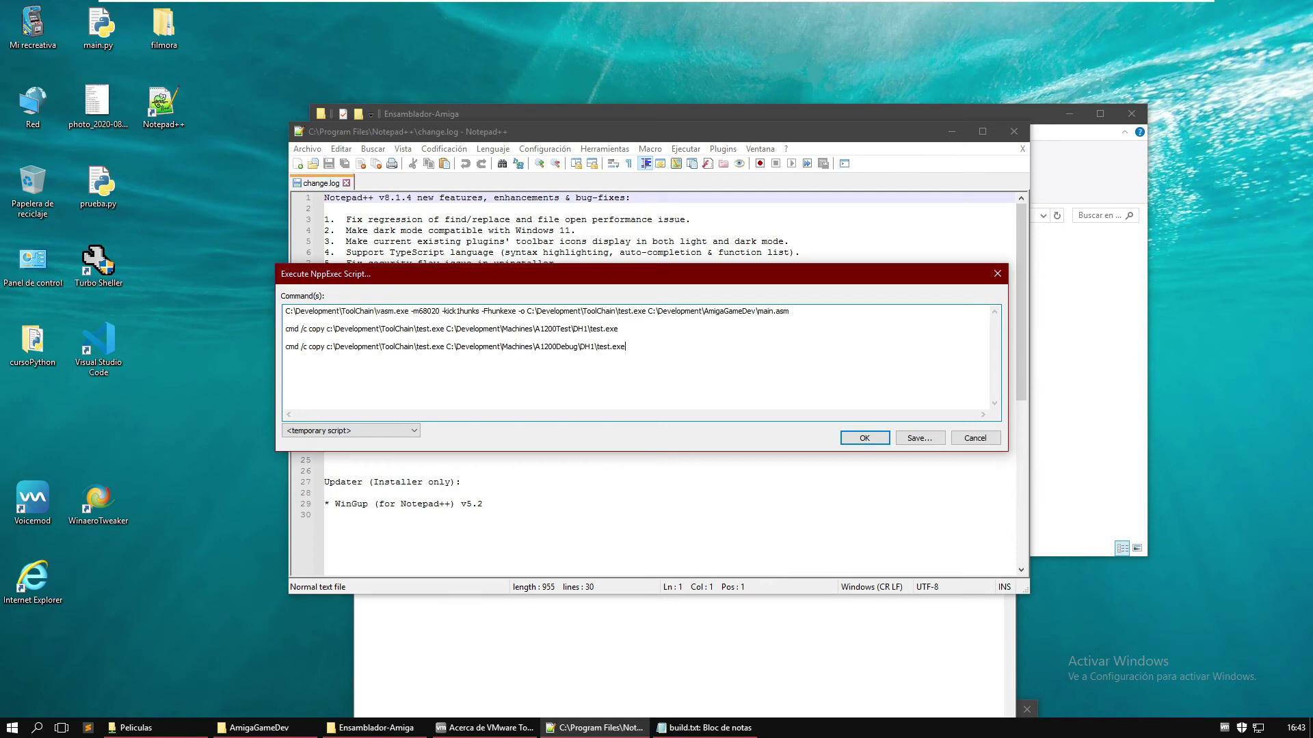
- Save the pasted build commands as an NppExec script named Buid
left_click(929, 439)
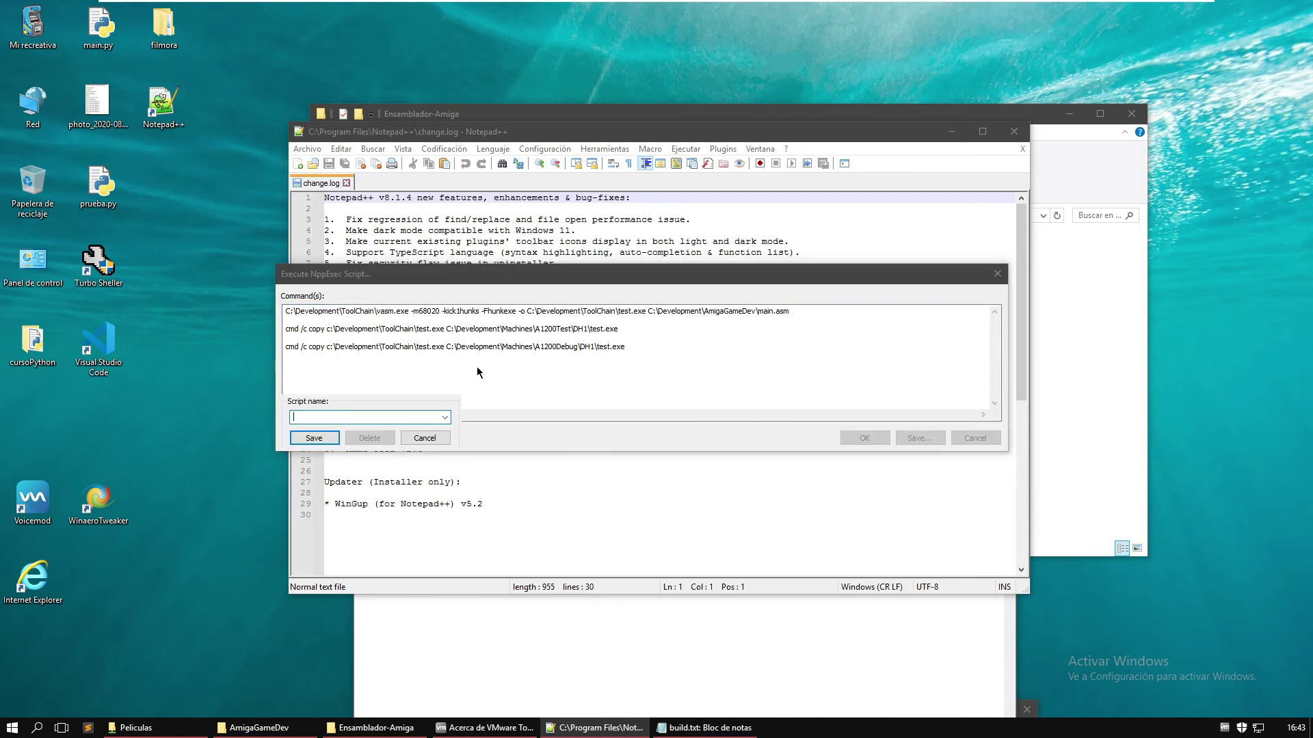
type("Buid")
left_click(334, 440)
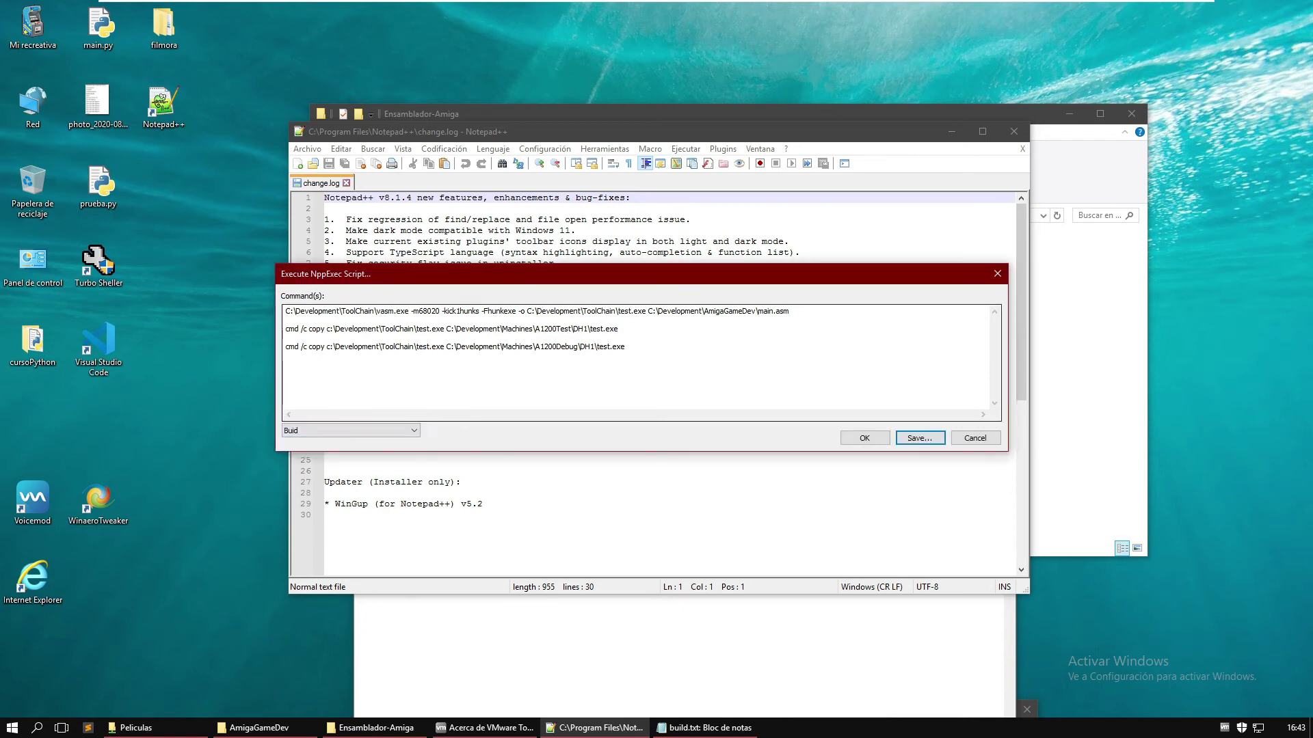
- Replace all command text following C:\Development\ToolChain\ with A1200Test-bat
left_click_drag(625, 346, 375, 311)
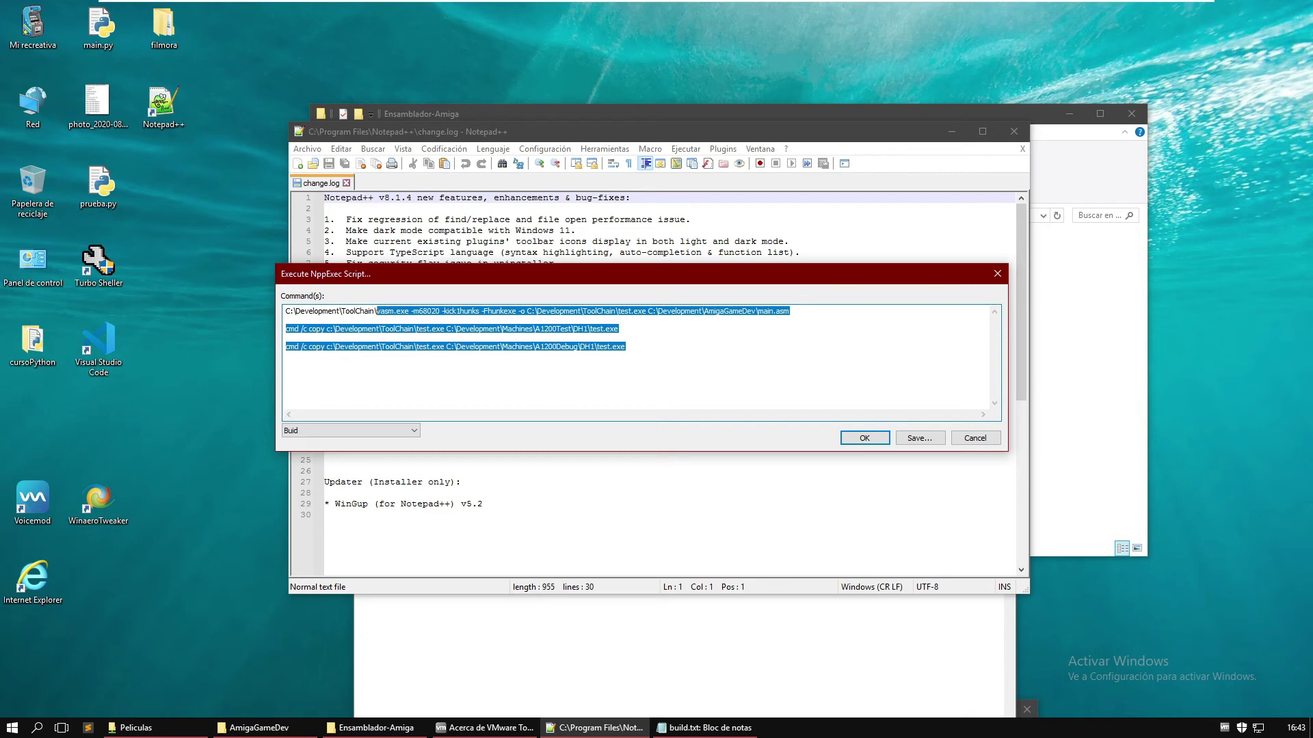
key("Delete")
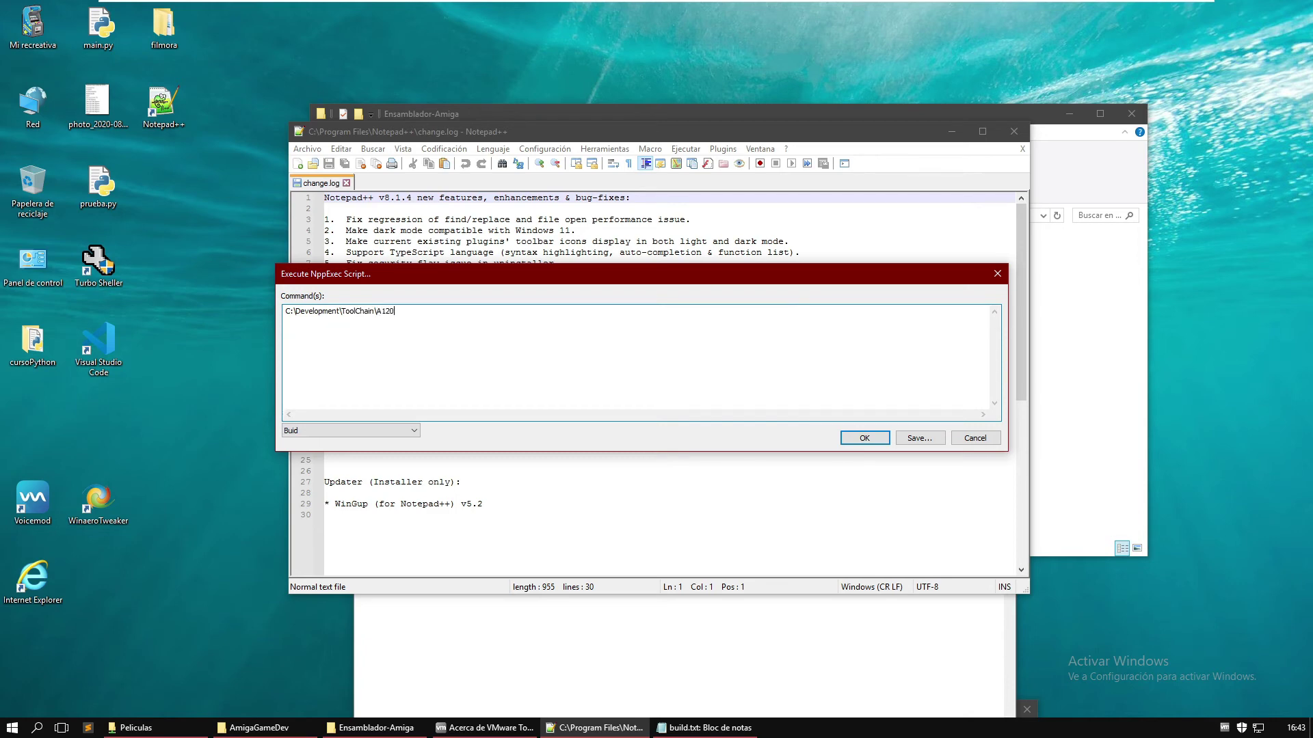
type("A1200Test-bat")
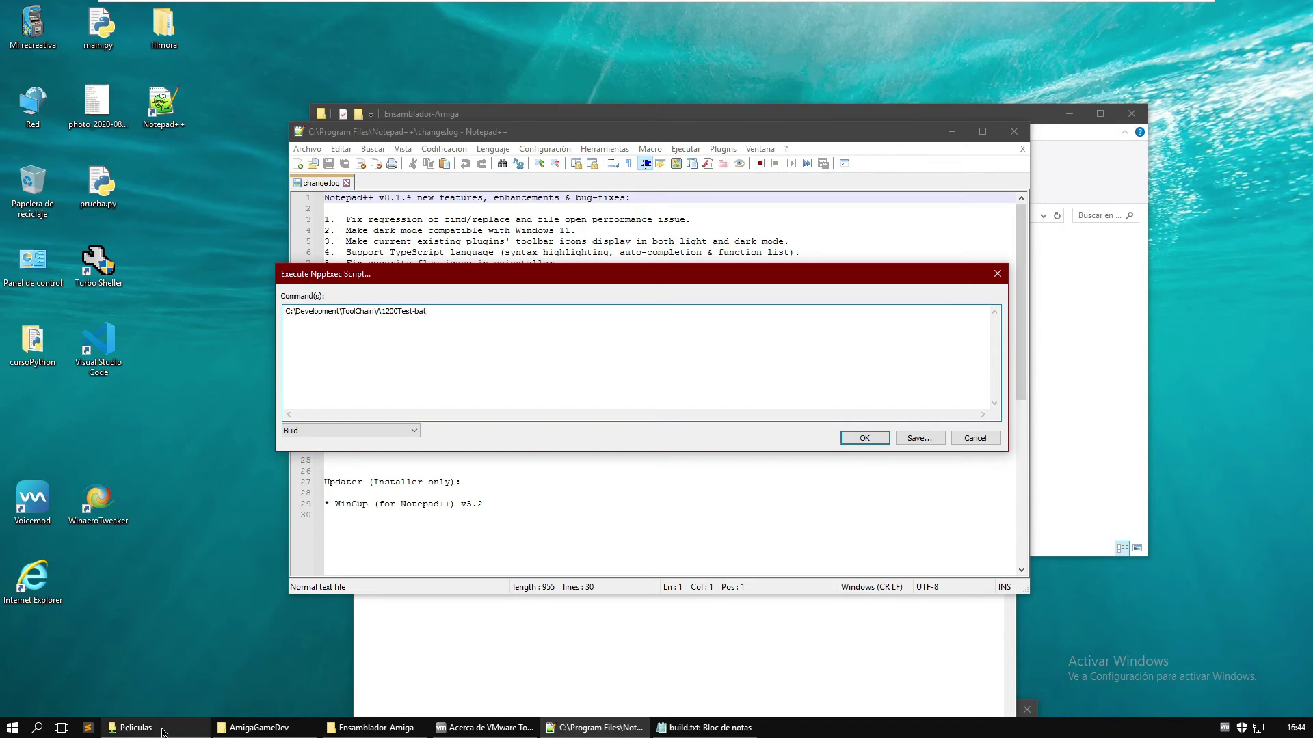
- Check the batch file names in C:\Development\ToolChain and correct the script command to C:\Development\ToolChain\A1200Test.bat
left_click(301, 730)
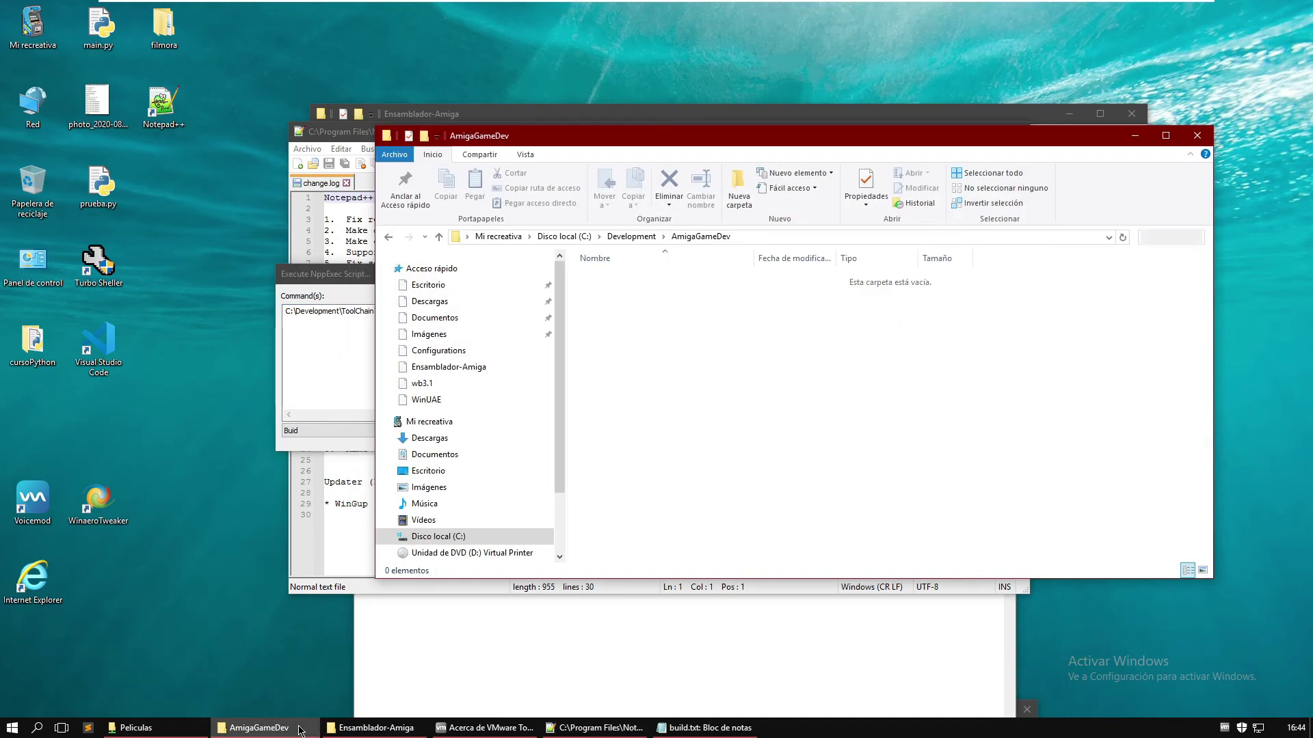
left_click(630, 236)
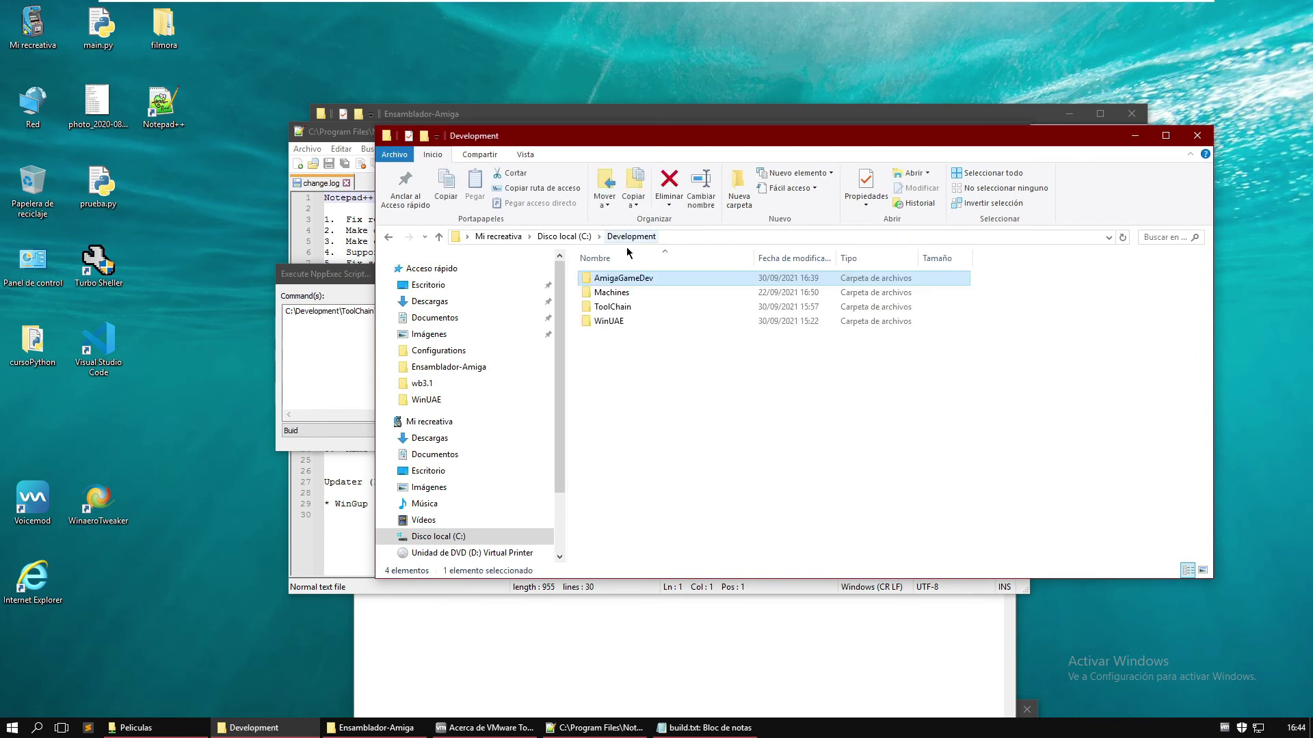
double_click(619, 309)
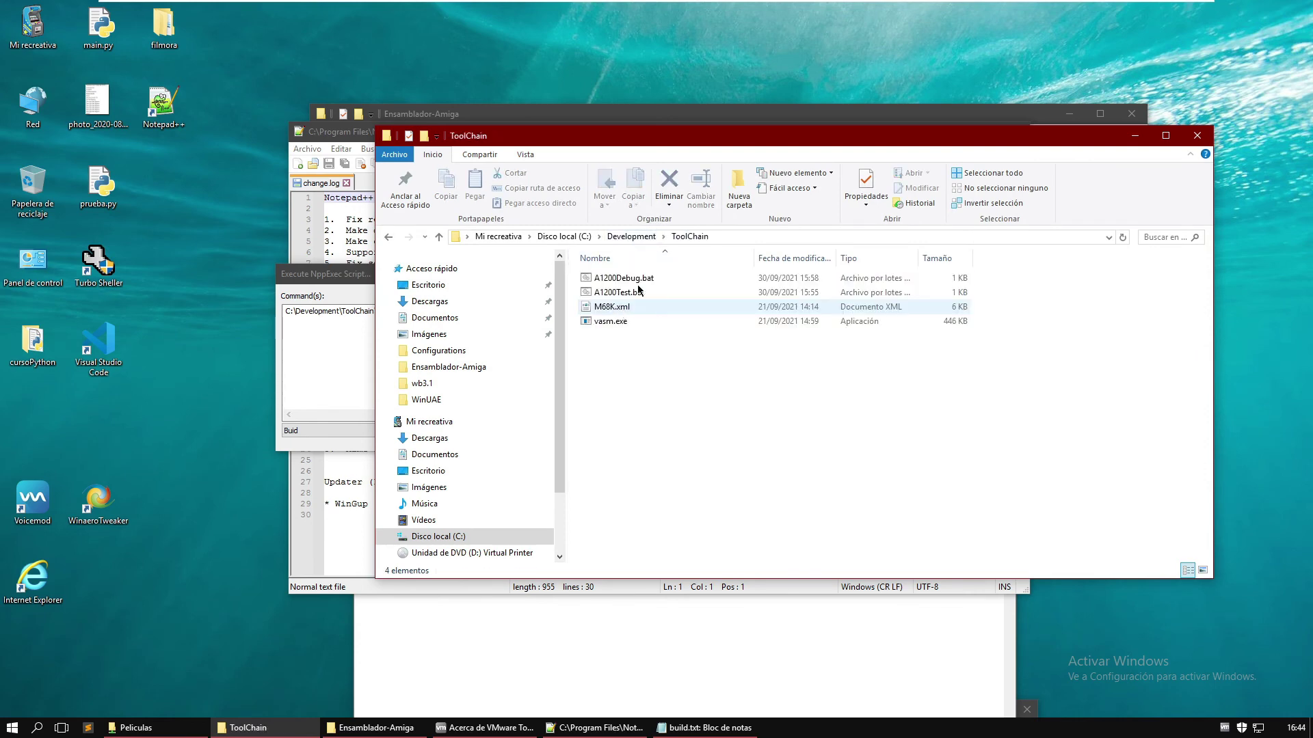
left_click_drag(831, 136, 725, 356)
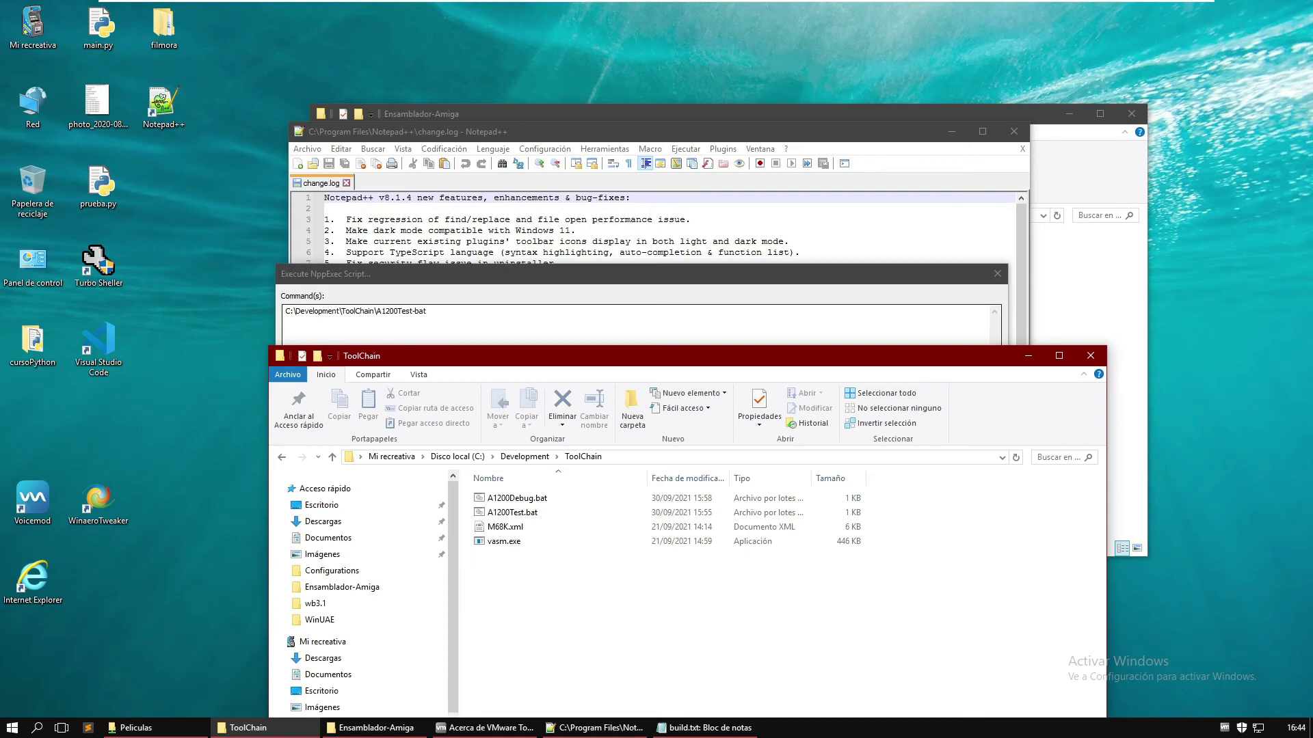
left_click(572, 301)
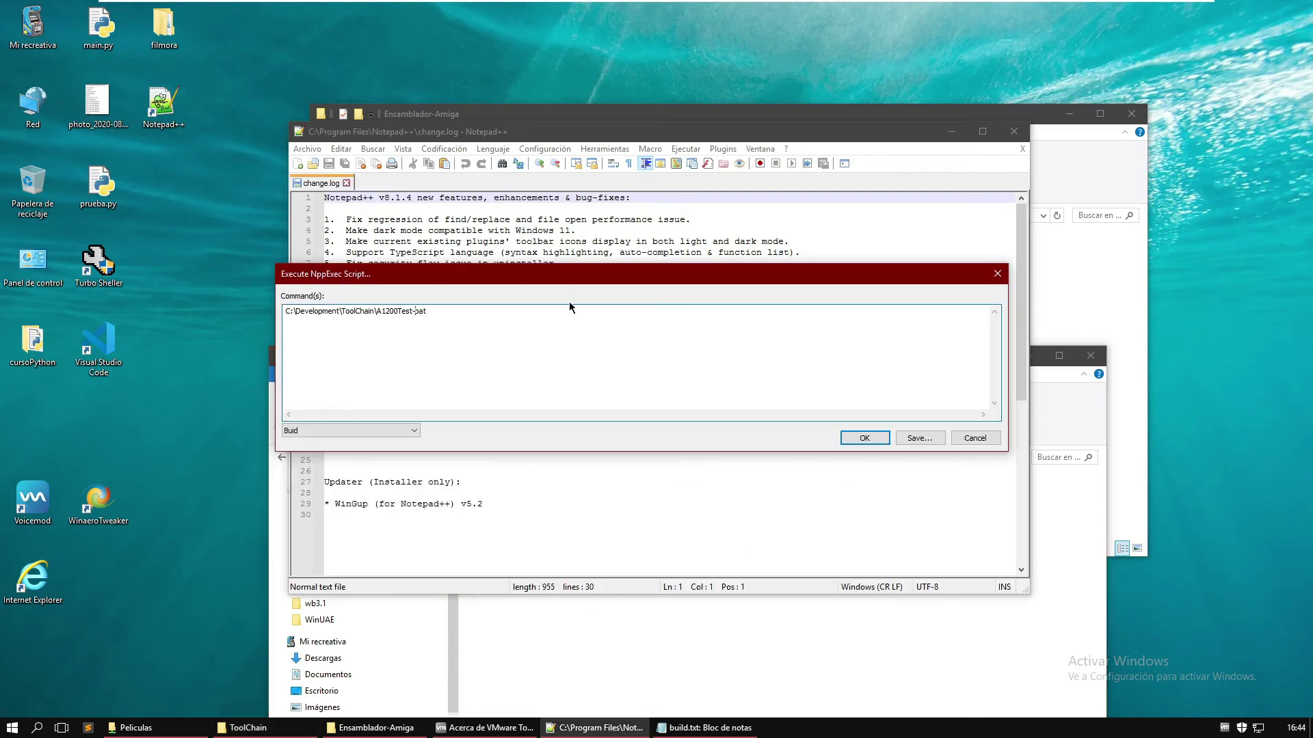
key("BackSpace")
type(".")
- Save the A1200Test.bat command as an NppExec script named Test
left_click(917, 437)
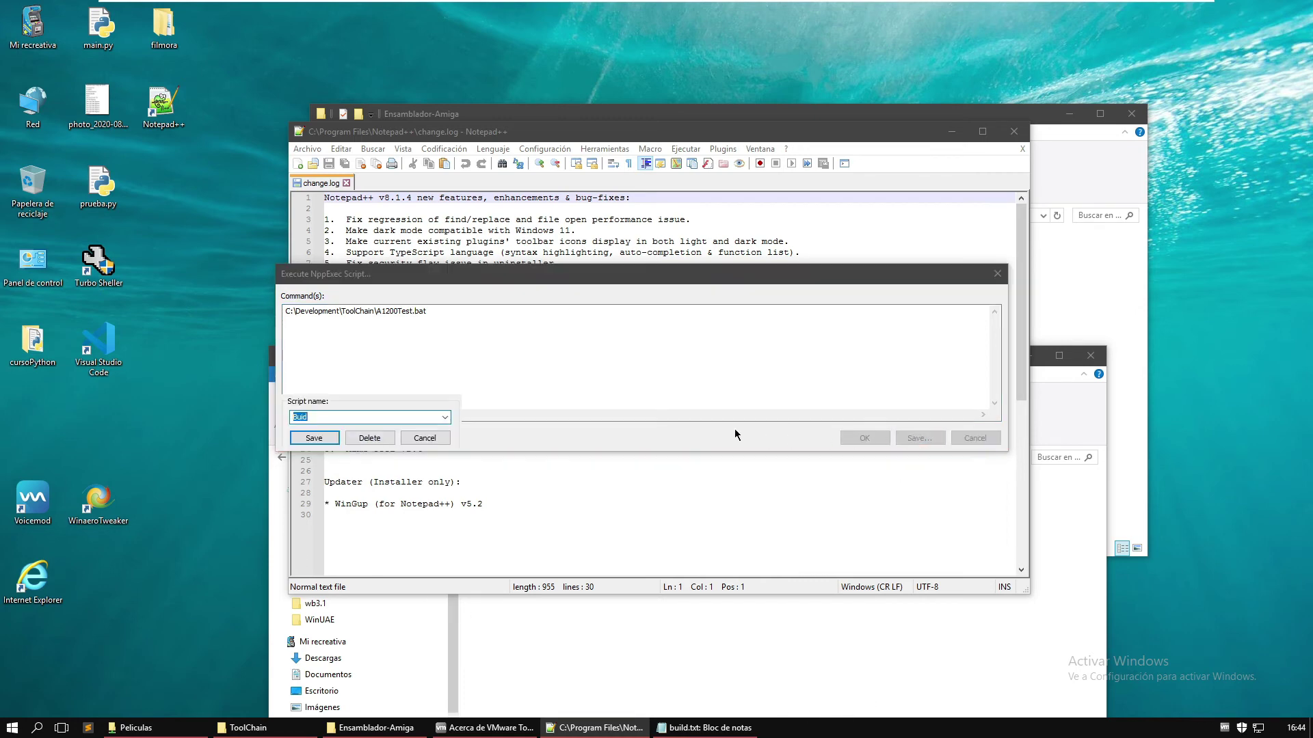
type("Test")
left_click(333, 441)
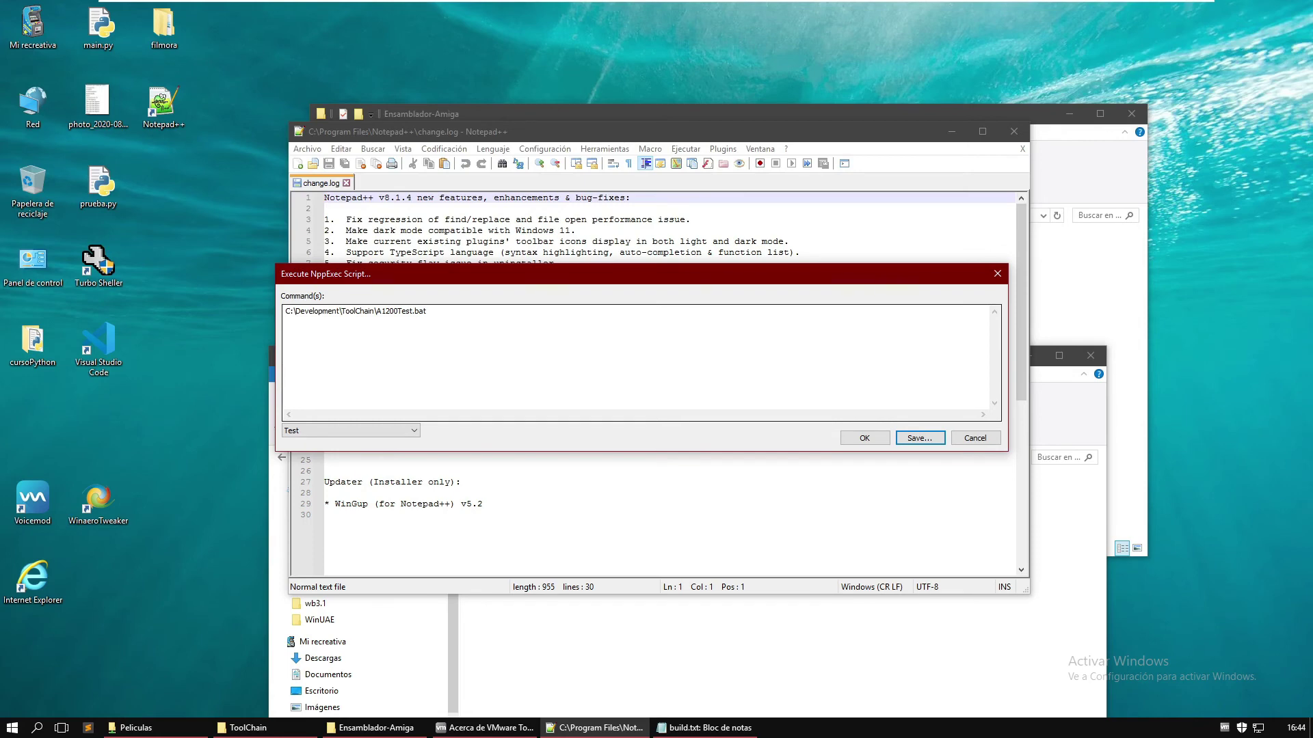
- Change the command to C:\Development\ToolChain\A1200Debug.bat and save it as a script named Debug
left_click(414, 311)
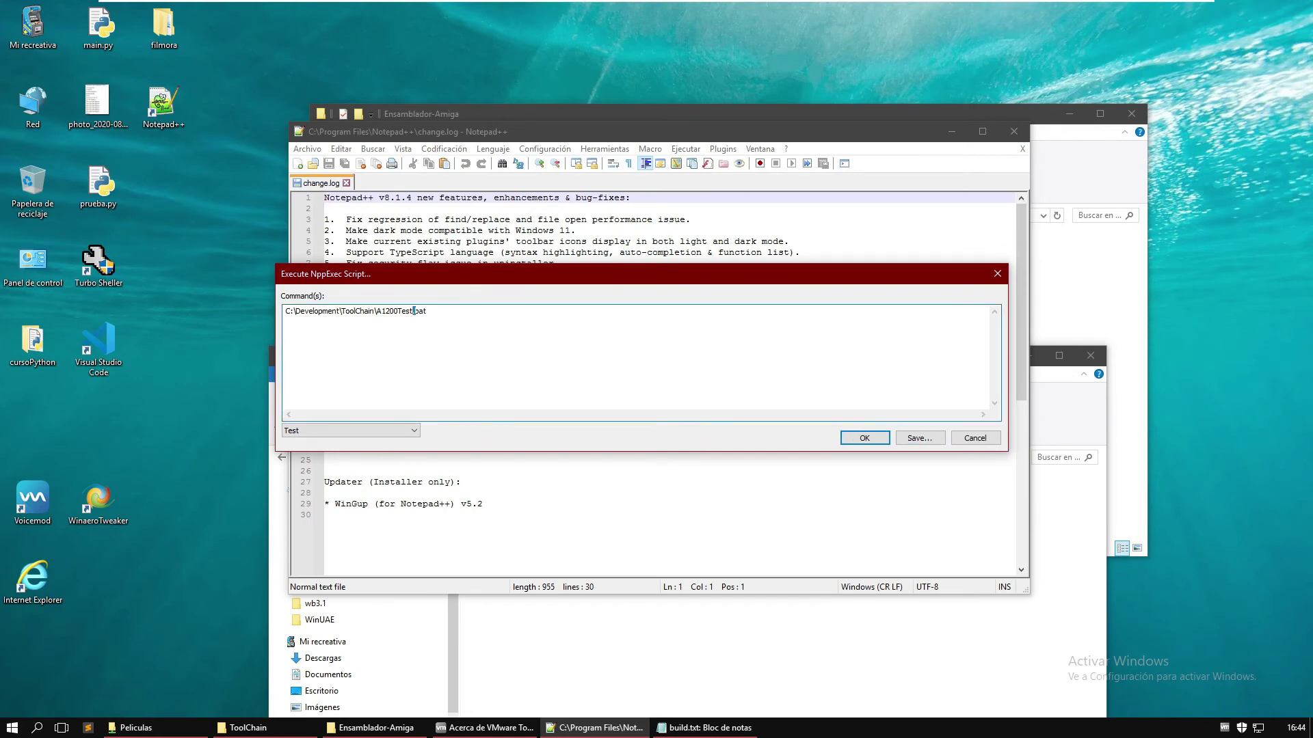
key("BackSpace")
key("BackSpace")
key("BackSpace")
key("BackSpace")
type("Debug")
left_click(918, 438)
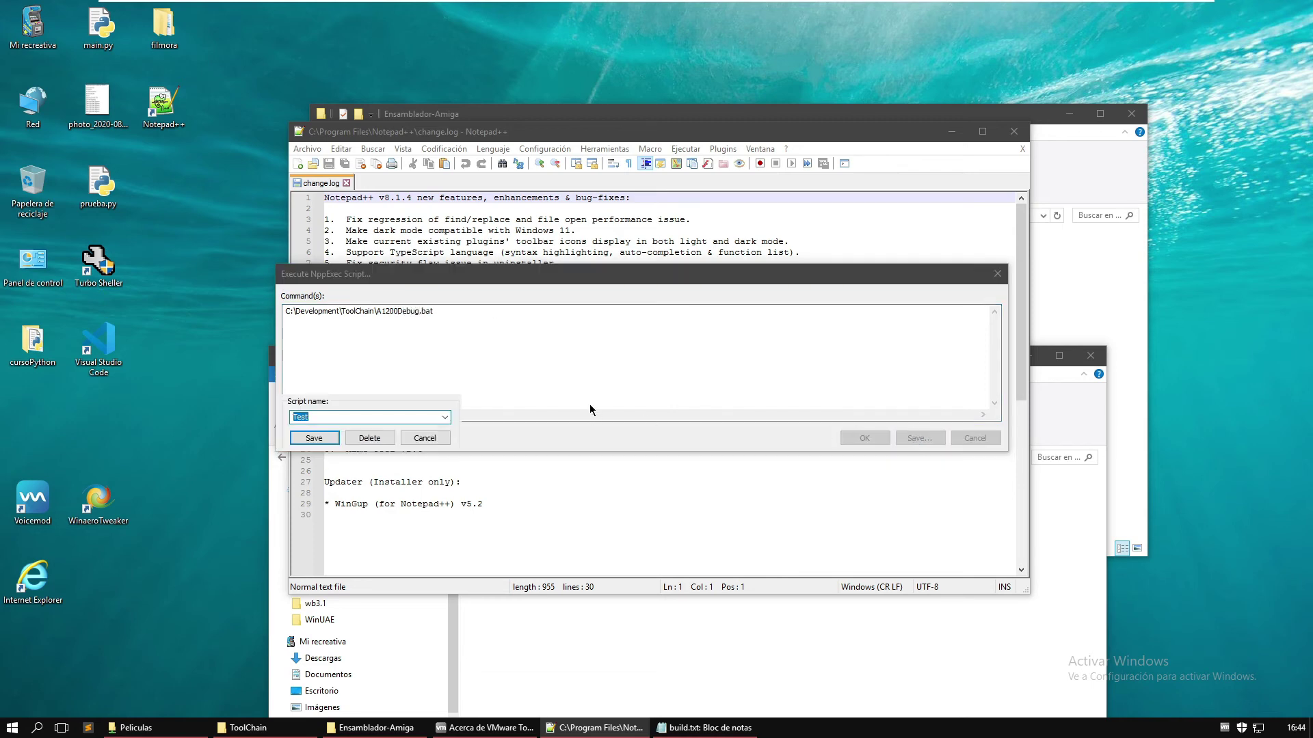
type("Debug")
left_click(315, 438)
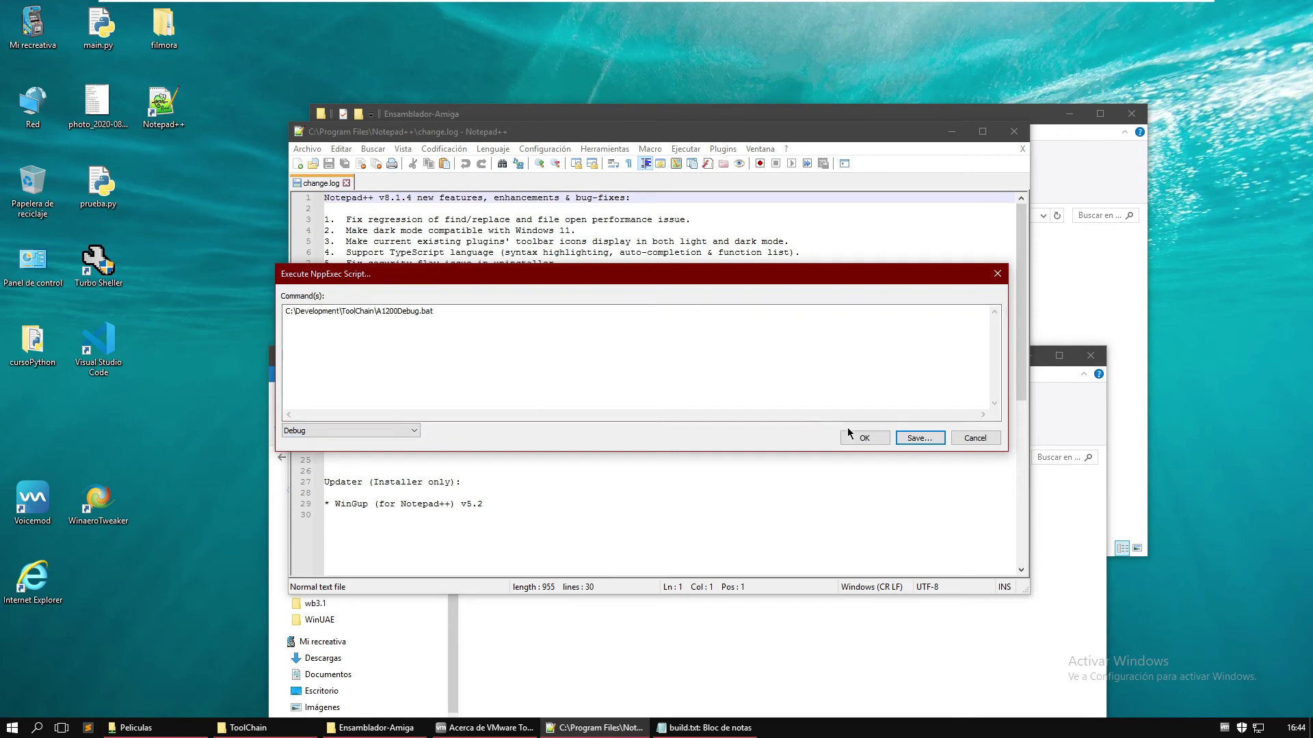
- Run the Debug script to launch the A1200Debug machine in WinUAE, and close the emulator
left_click(871, 437)
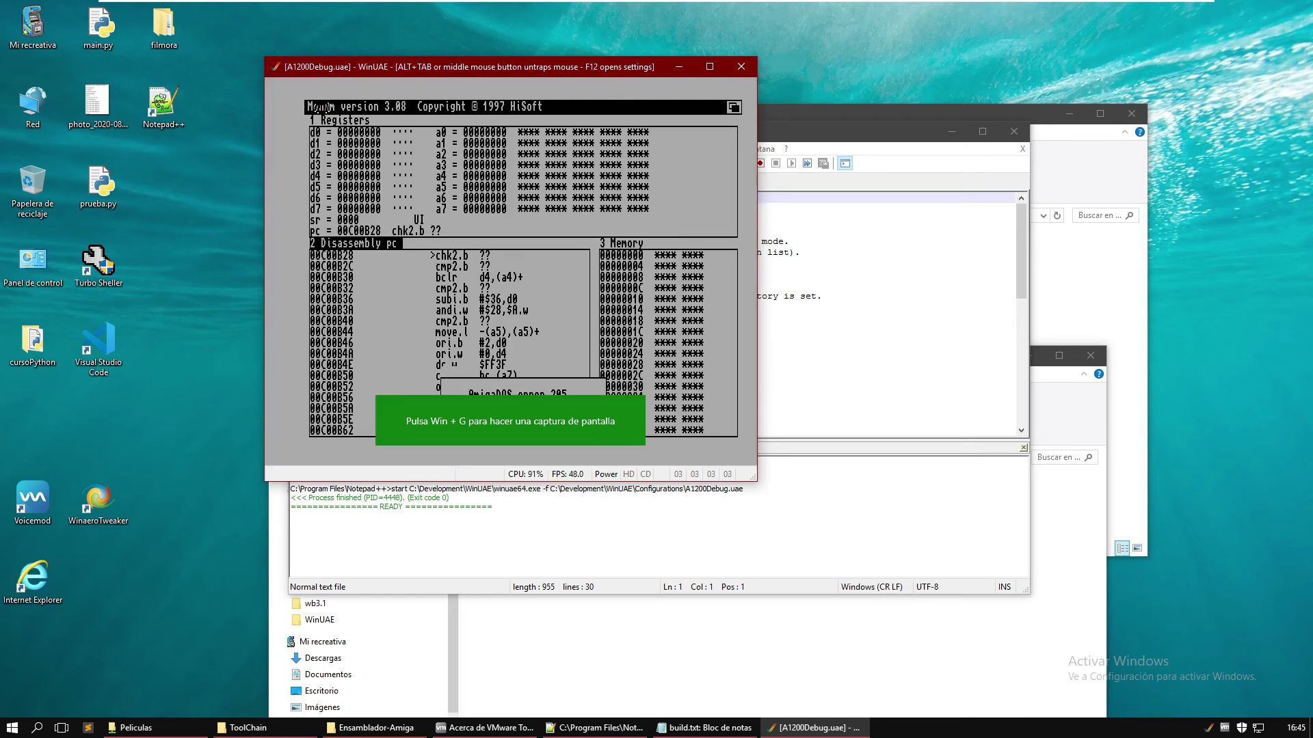
middle_click(327, 107)
left_click(745, 65)
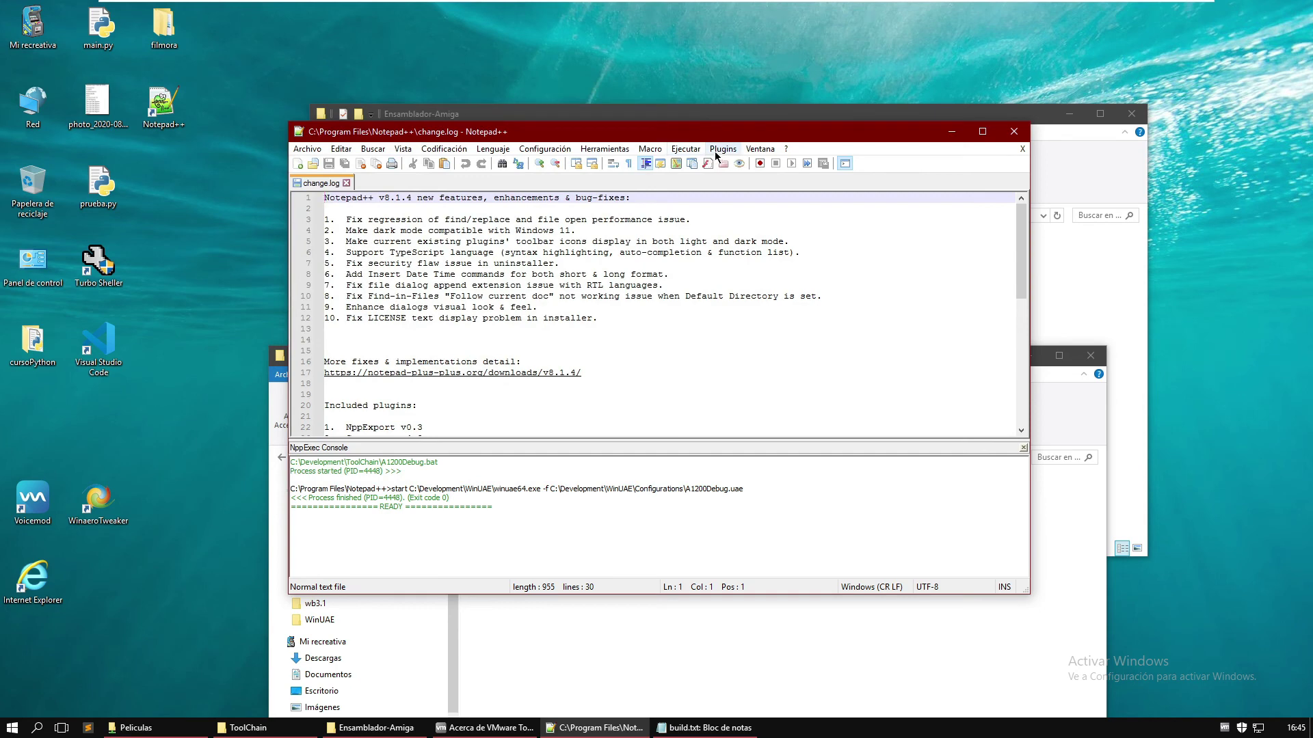
- In the NppExec advanced options, add a menu item named Build Project associated with the Buid script
left_click(722, 149)
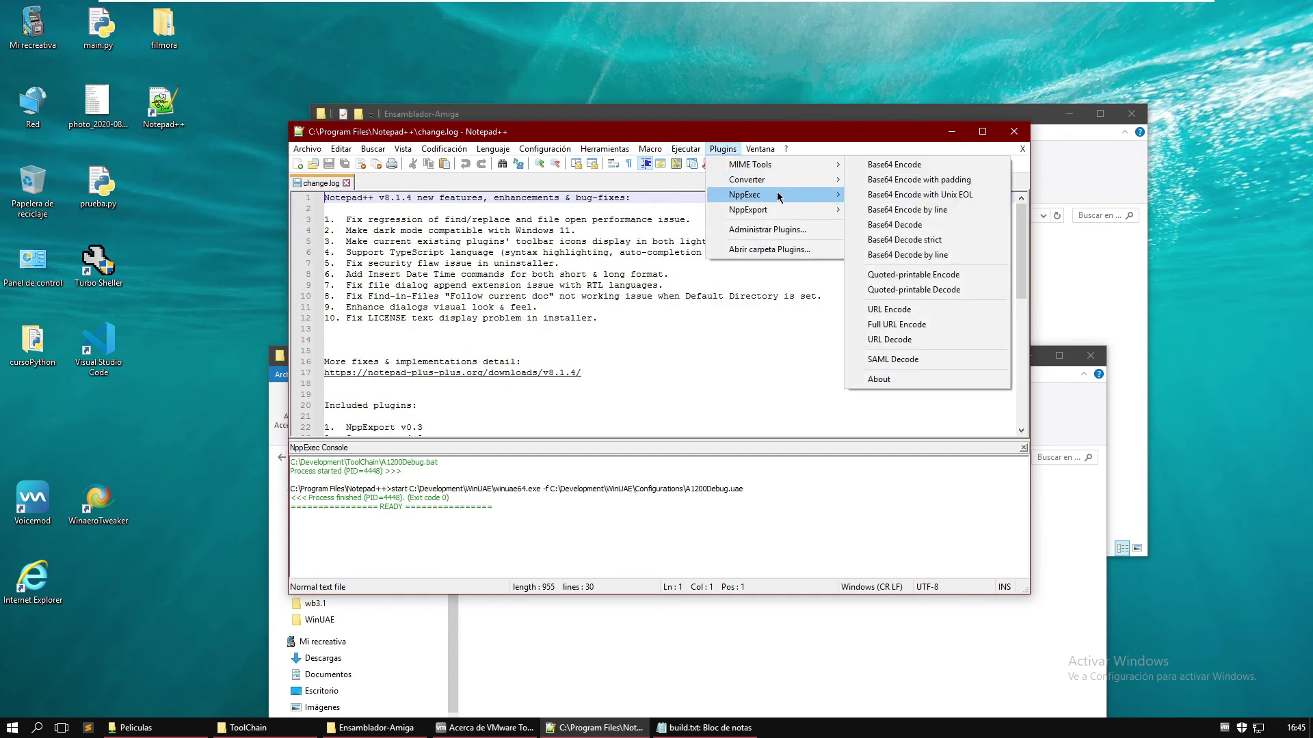
mouse_move(779, 198)
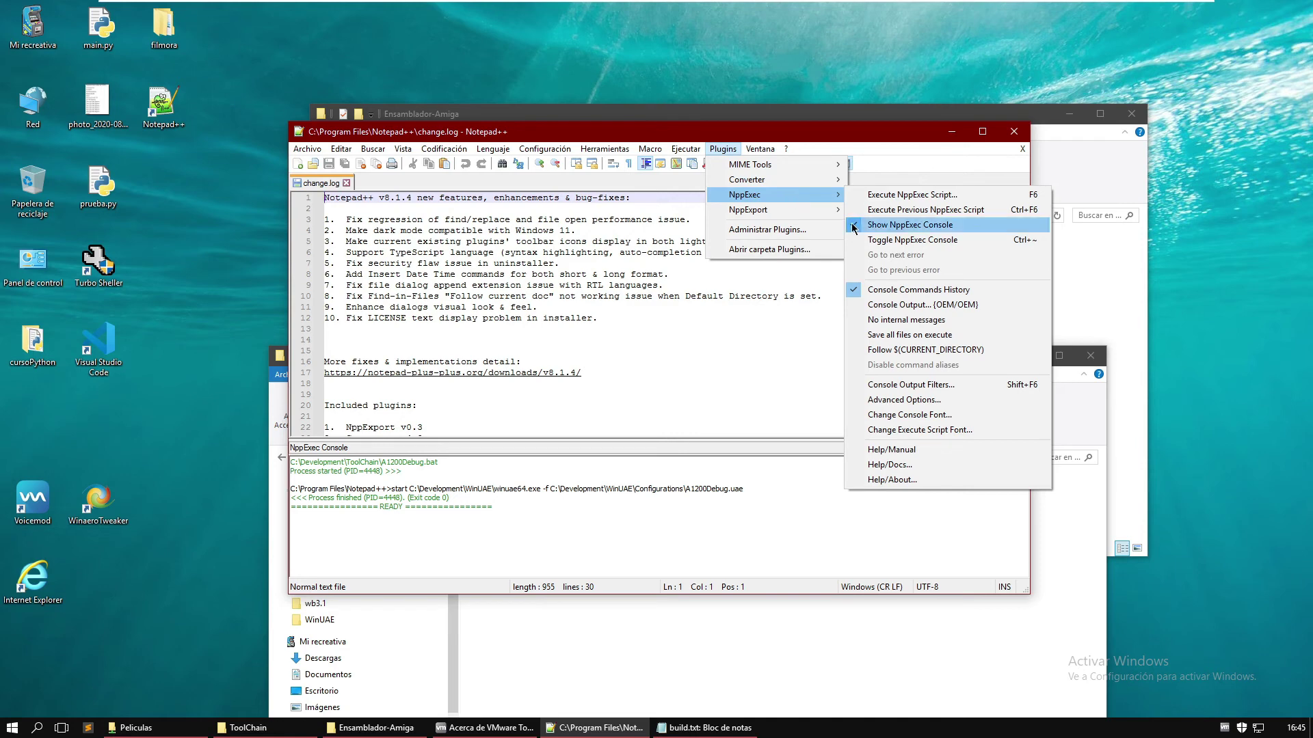
left_click(903, 400)
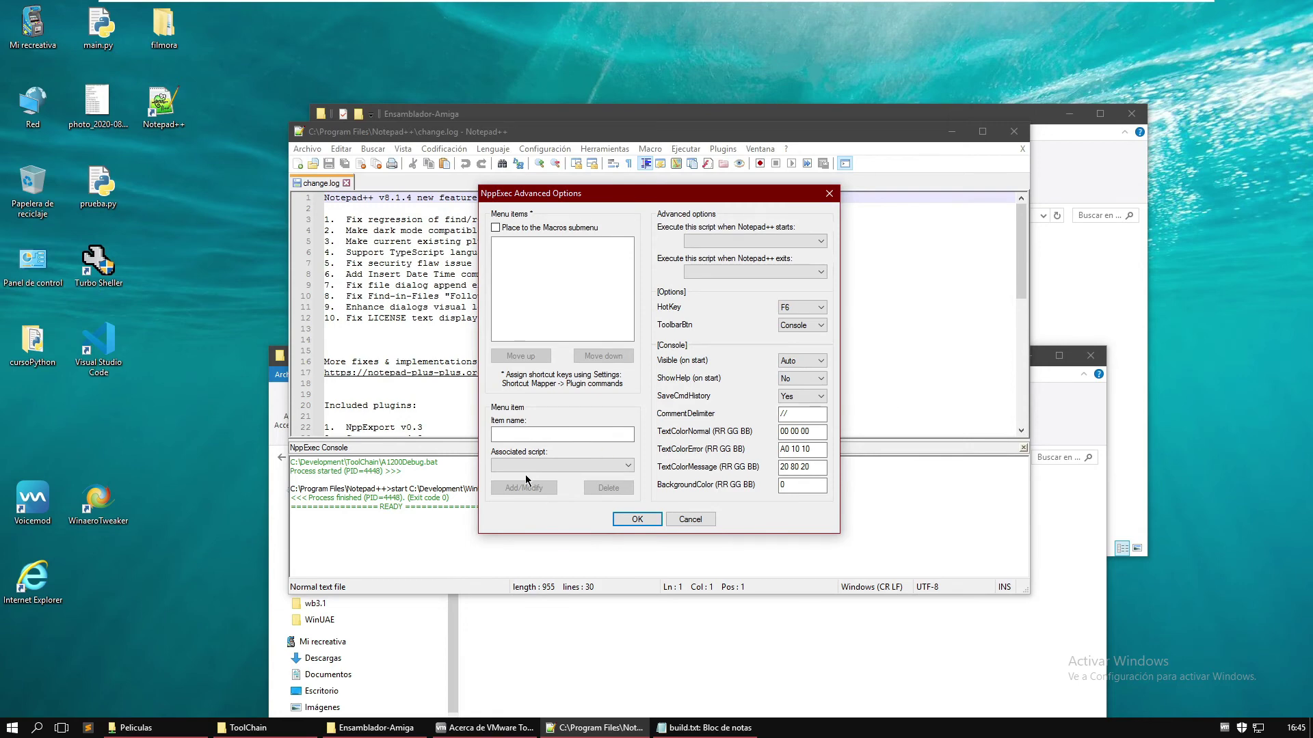
left_click(540, 435)
type("Buid")
type("ld ")
type("Project")
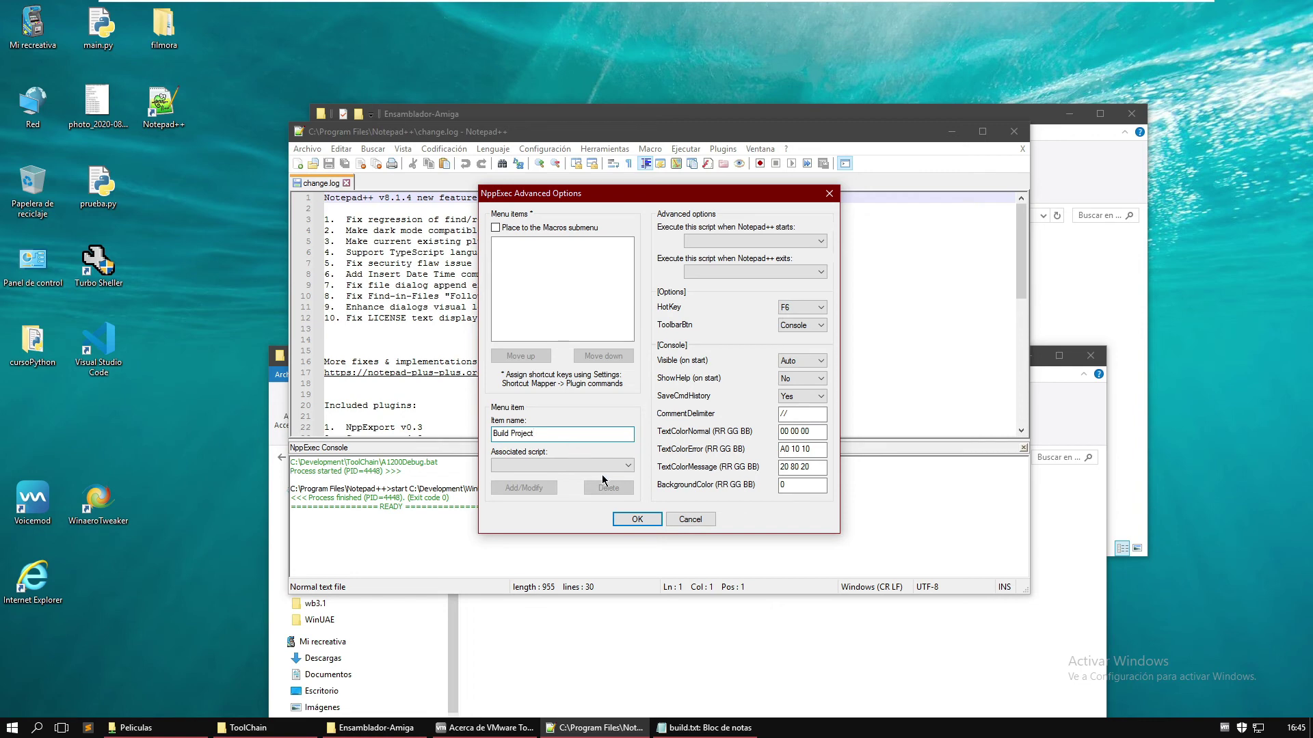
left_click(623, 467)
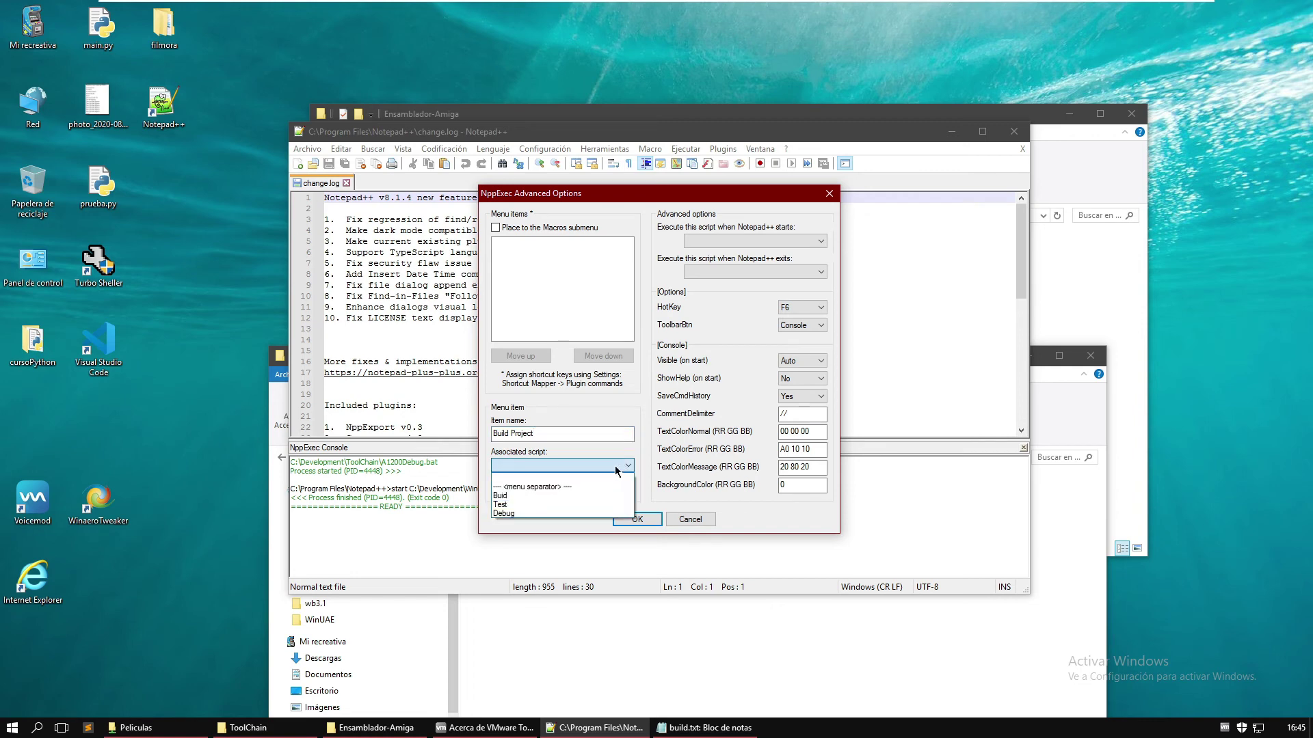
left_click(540, 495)
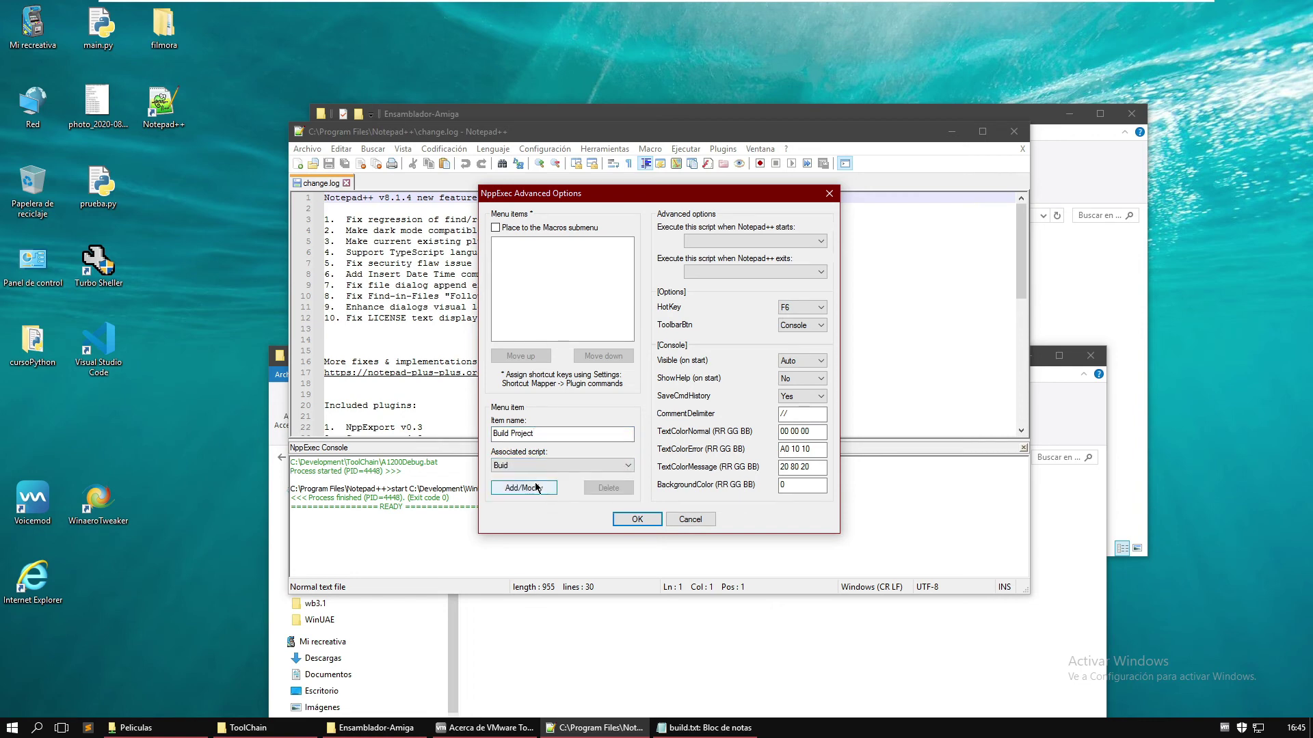
left_click(537, 487)
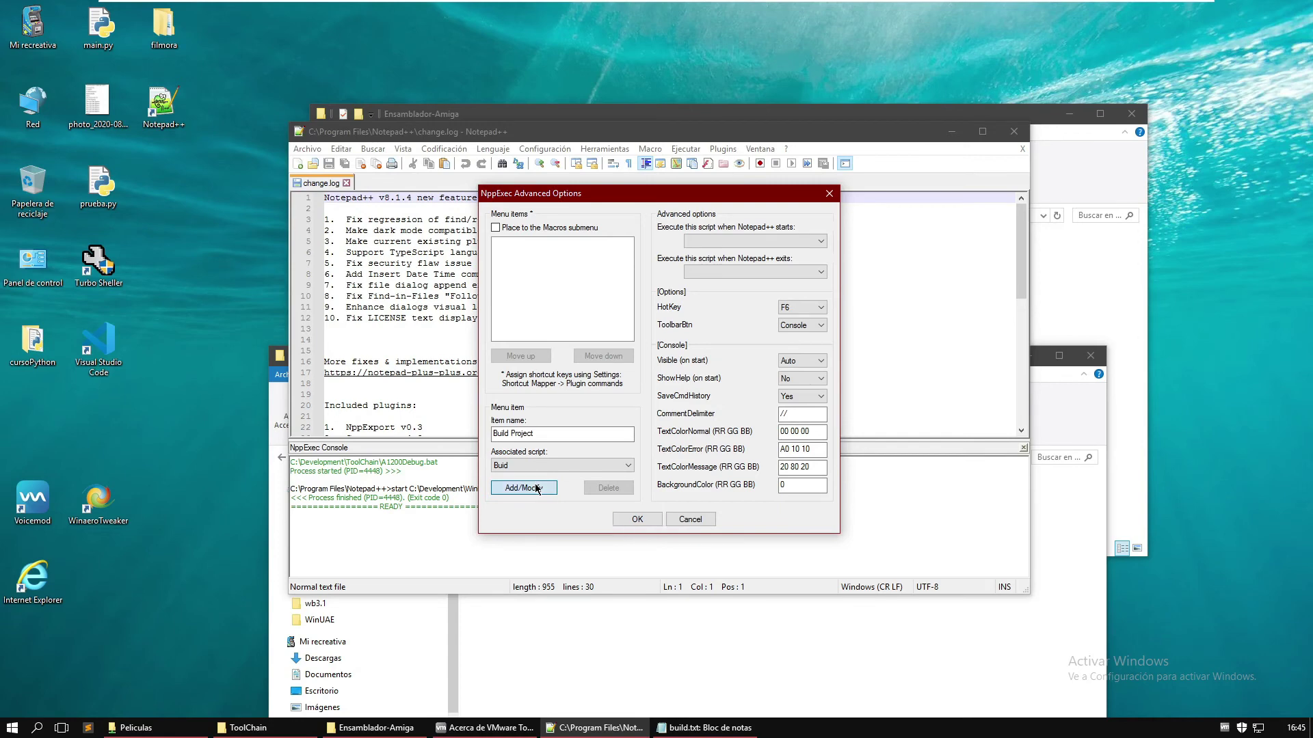
- Add an NppExec menu item named Test Project associated with the Test script
left_click(510, 433)
key("BackSpace")
key("BackSpace")
key("BackSpace")
key("BackSpace")
key("BackSpace")
key("BackSpace")
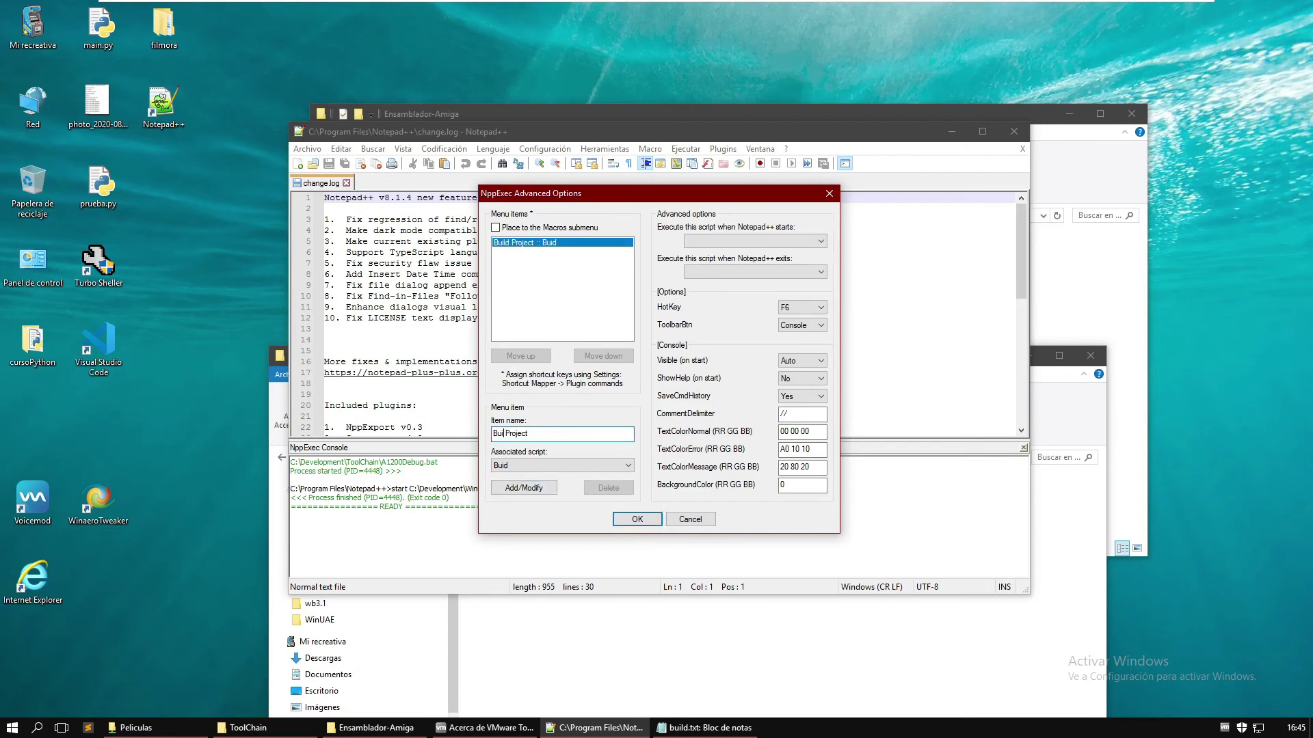
type("Tesrt")
key("BackSpace")
key("BackSpace")
type("t")
left_click(576, 458)
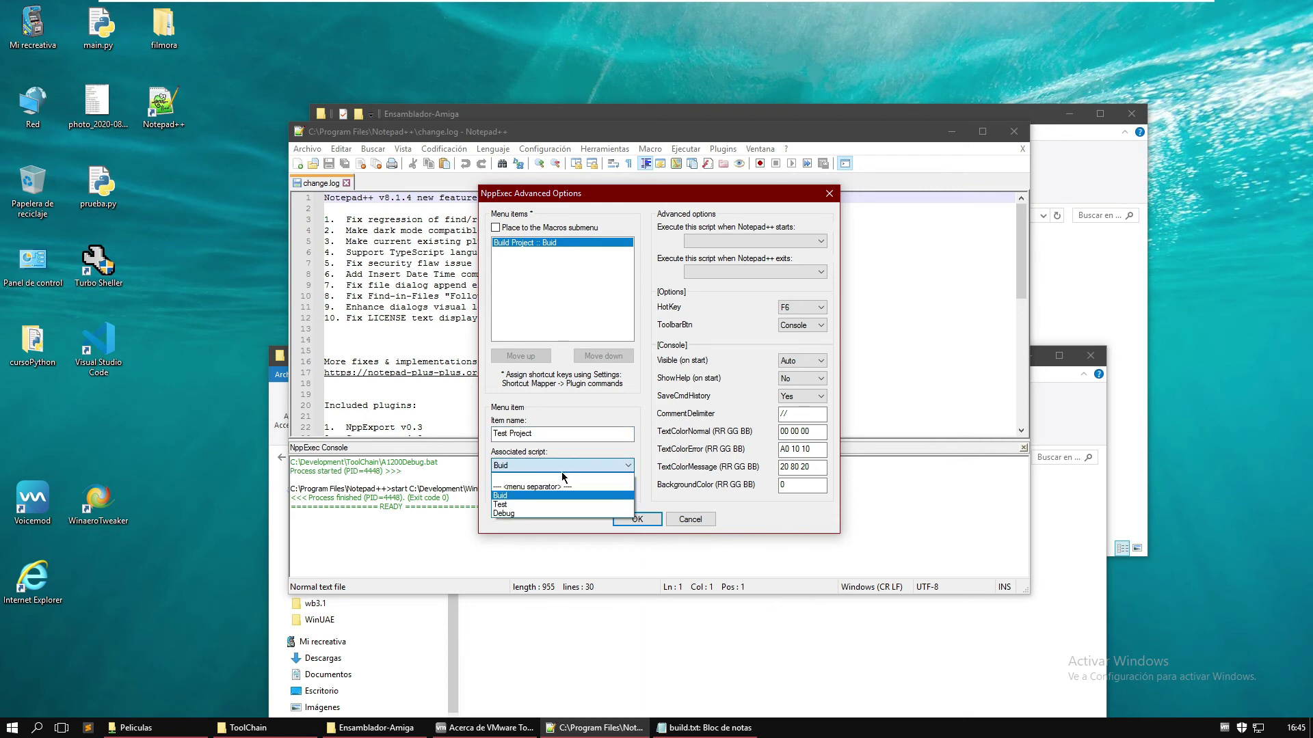
left_click(527, 505)
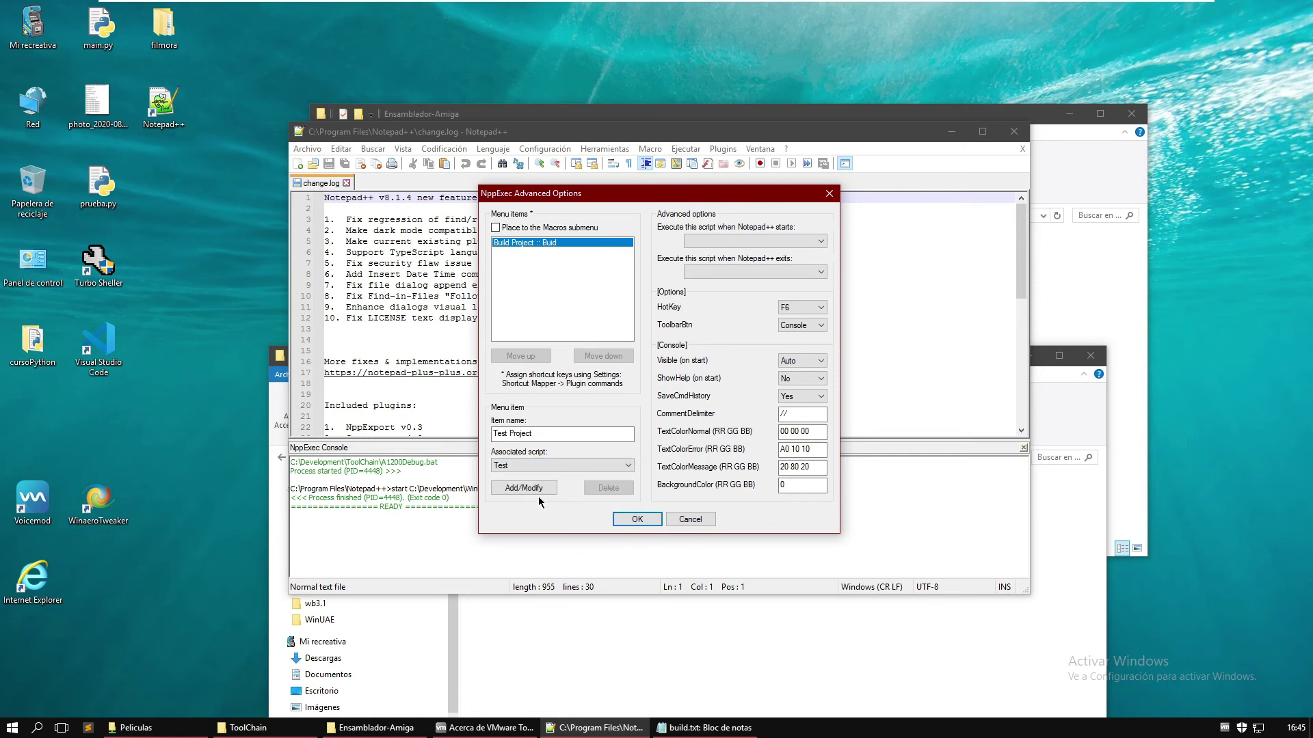
left_click(540, 496)
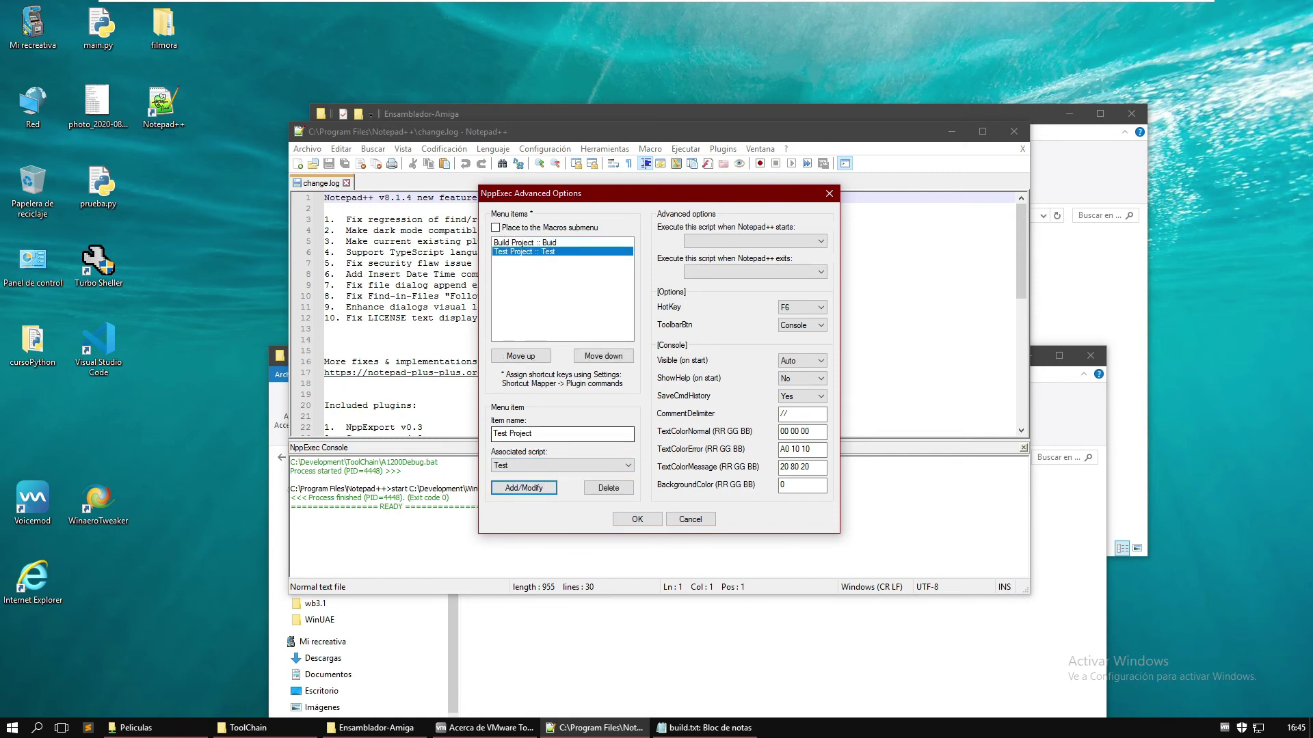
- Add an NppExec menu item named Debug Project associated with the Debug script
left_click(510, 433)
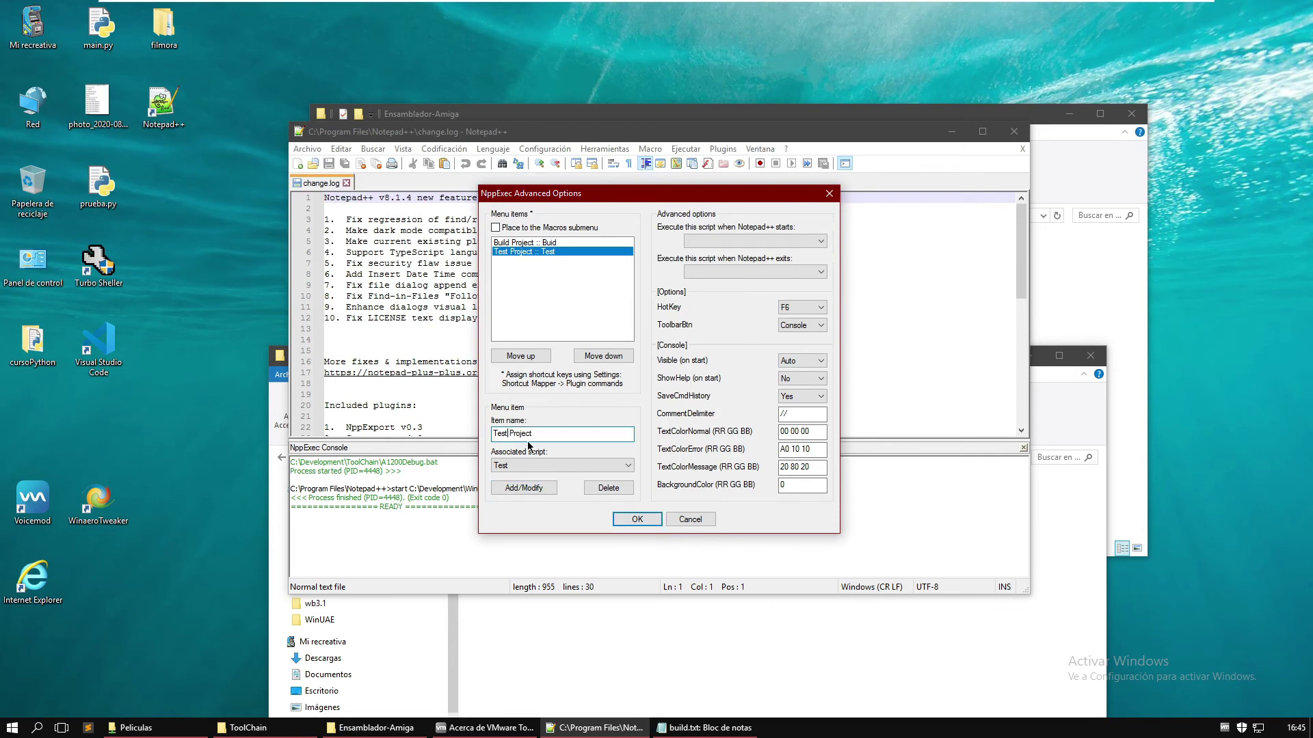
key("BackSpace")
key("BackSpace")
key("BackSpace")
key("BackSpace")
type("Debu")
type("Debug")
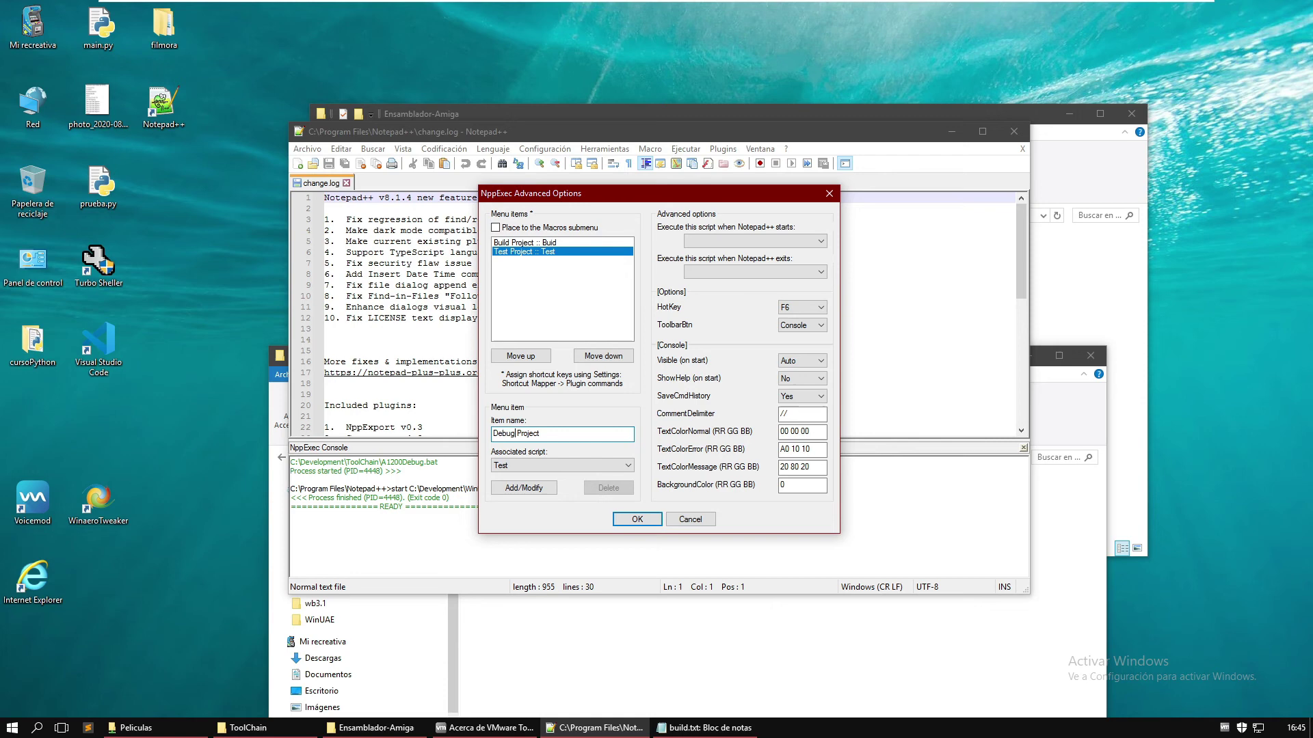
left_click(530, 465)
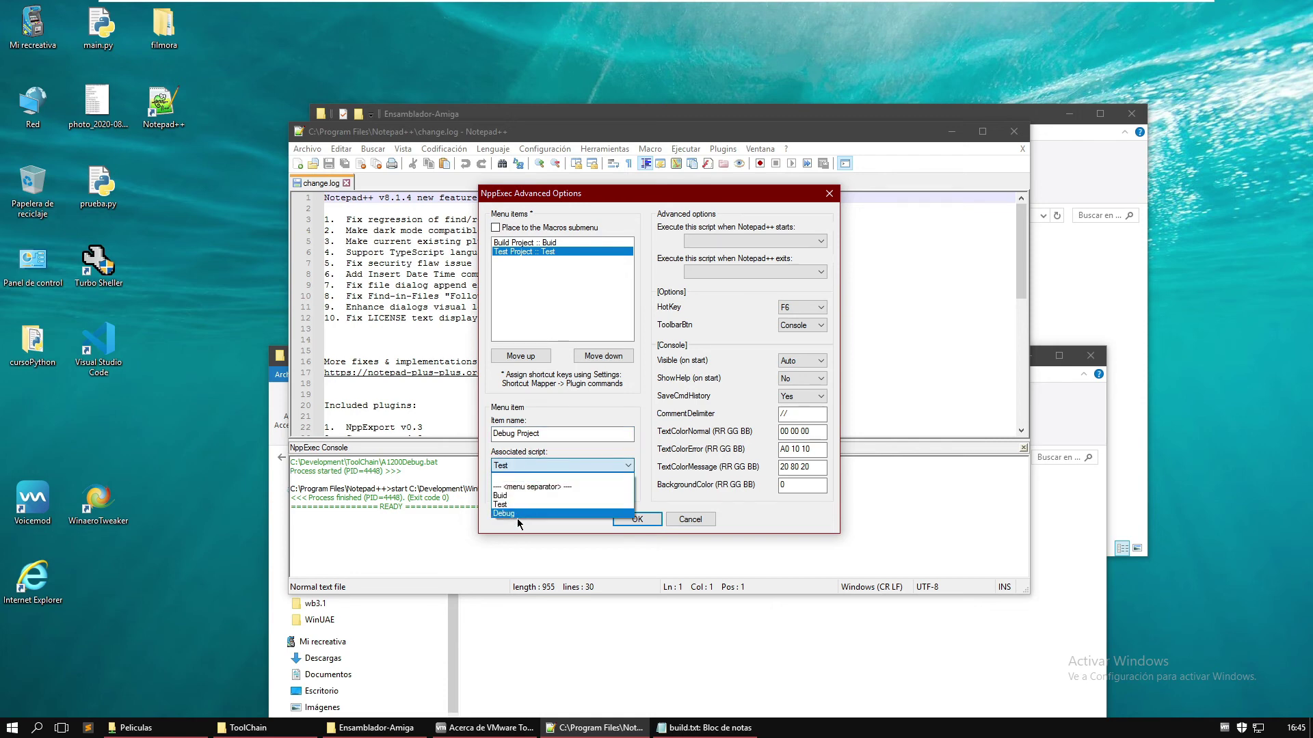
left_click(526, 514)
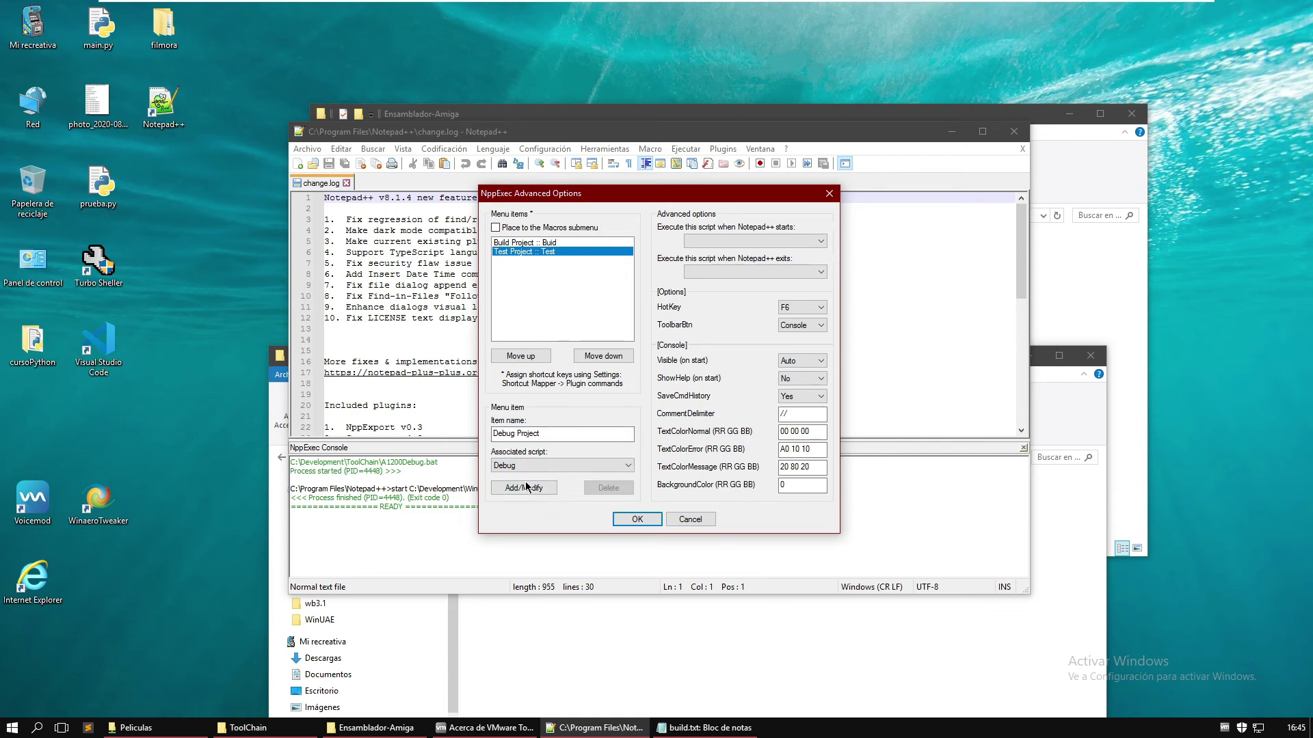
left_click(527, 488)
- Accept the NppExec advanced options and restart Notepad++ to apply them
left_click(629, 521)
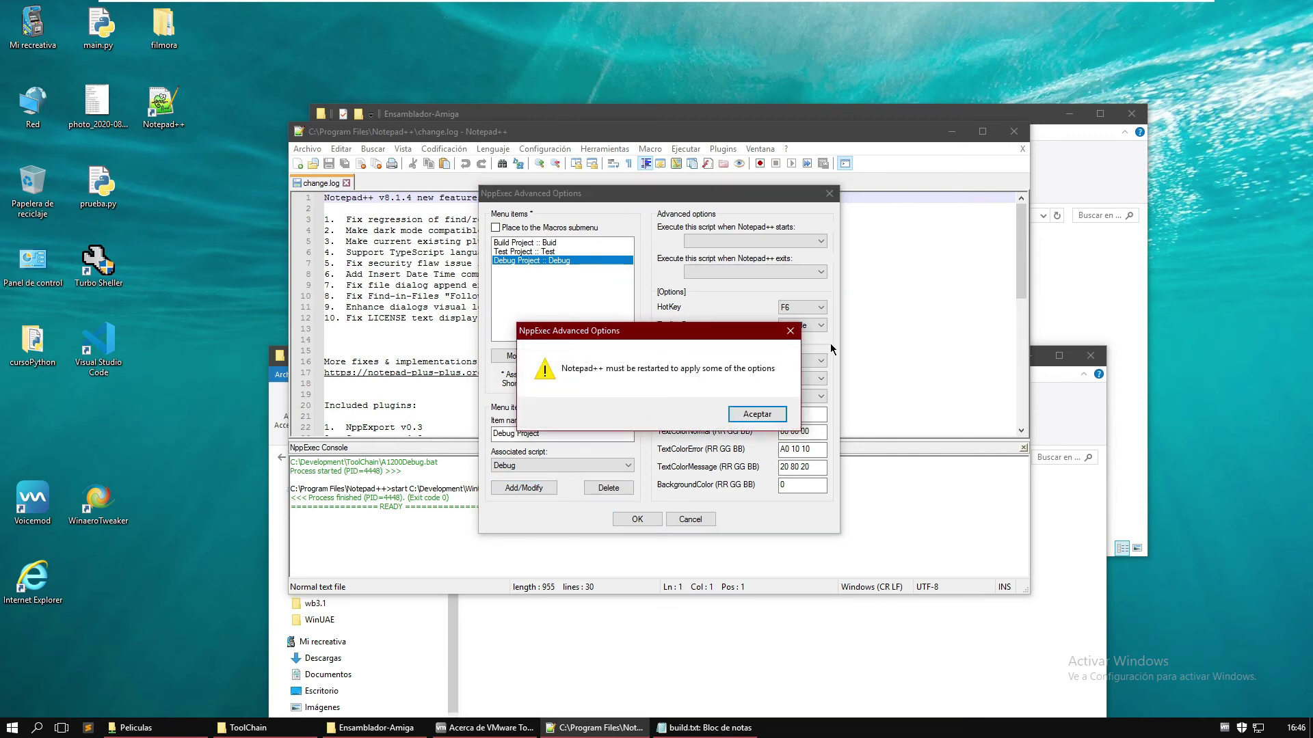
left_click(737, 415)
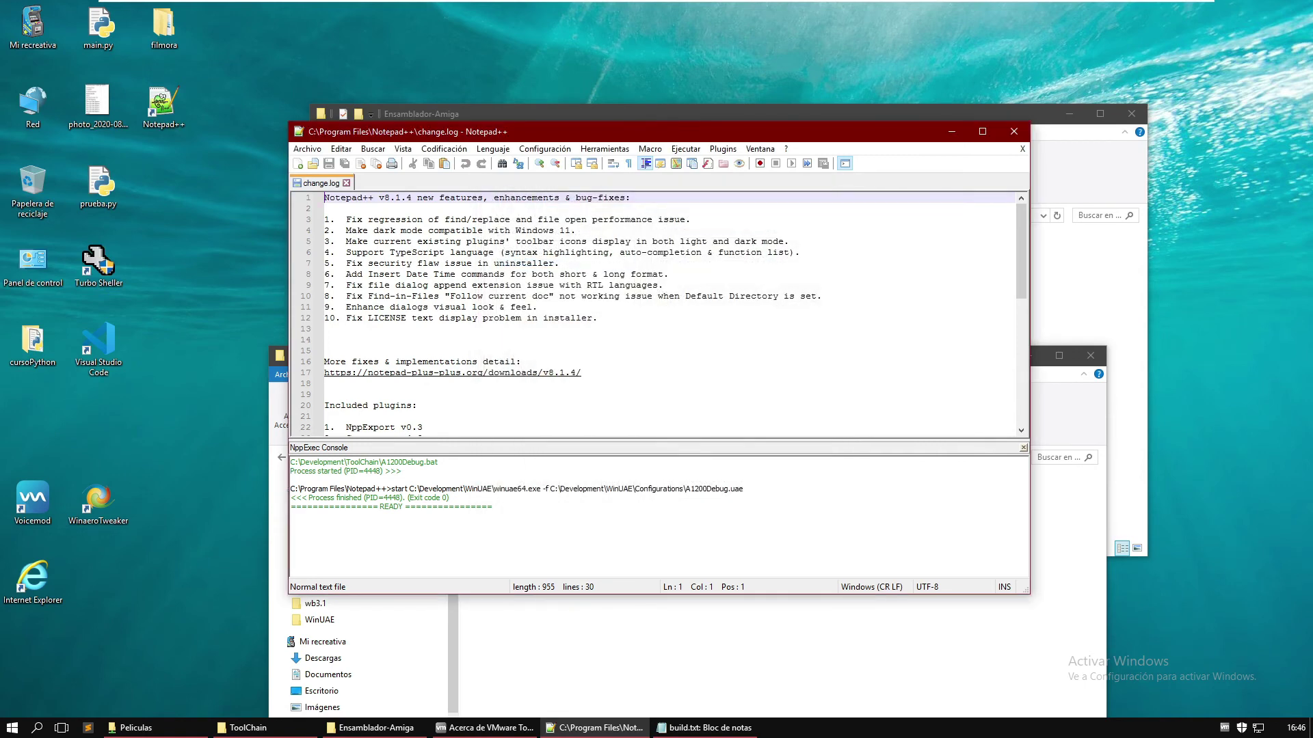
left_click(1022, 130)
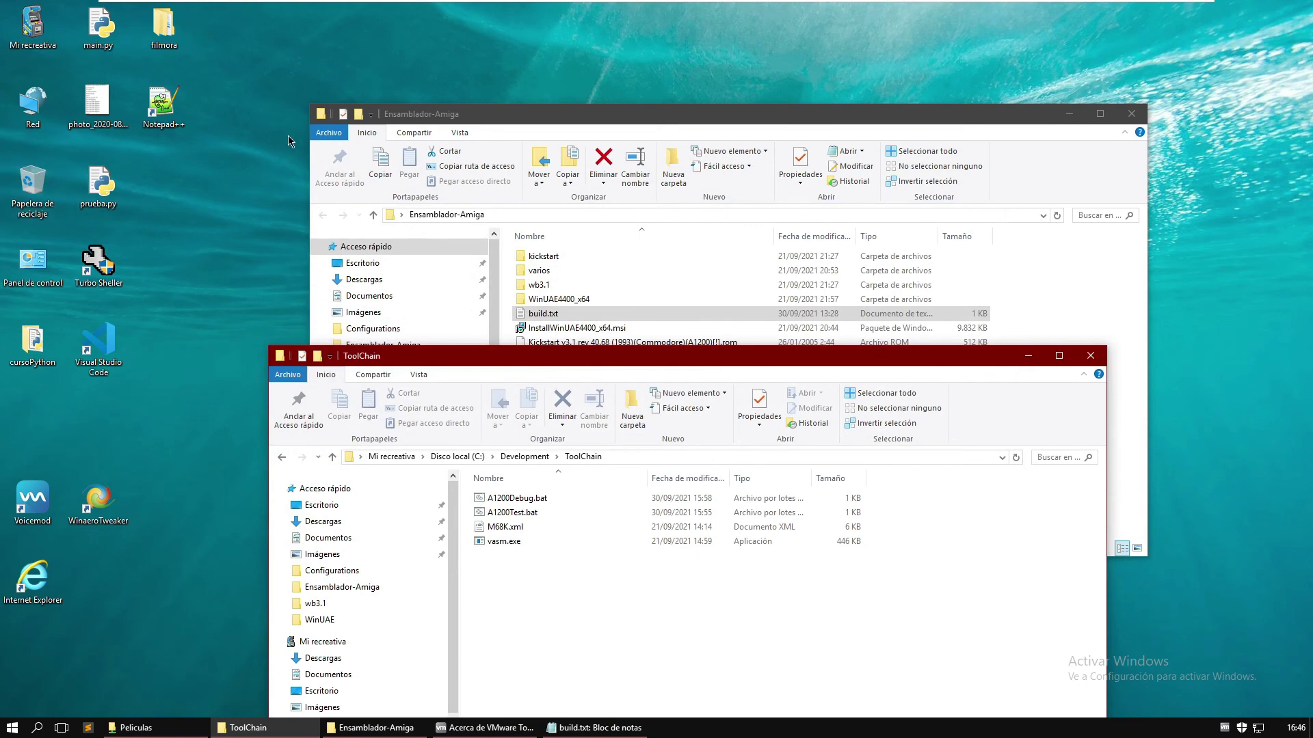
left_click(175, 106)
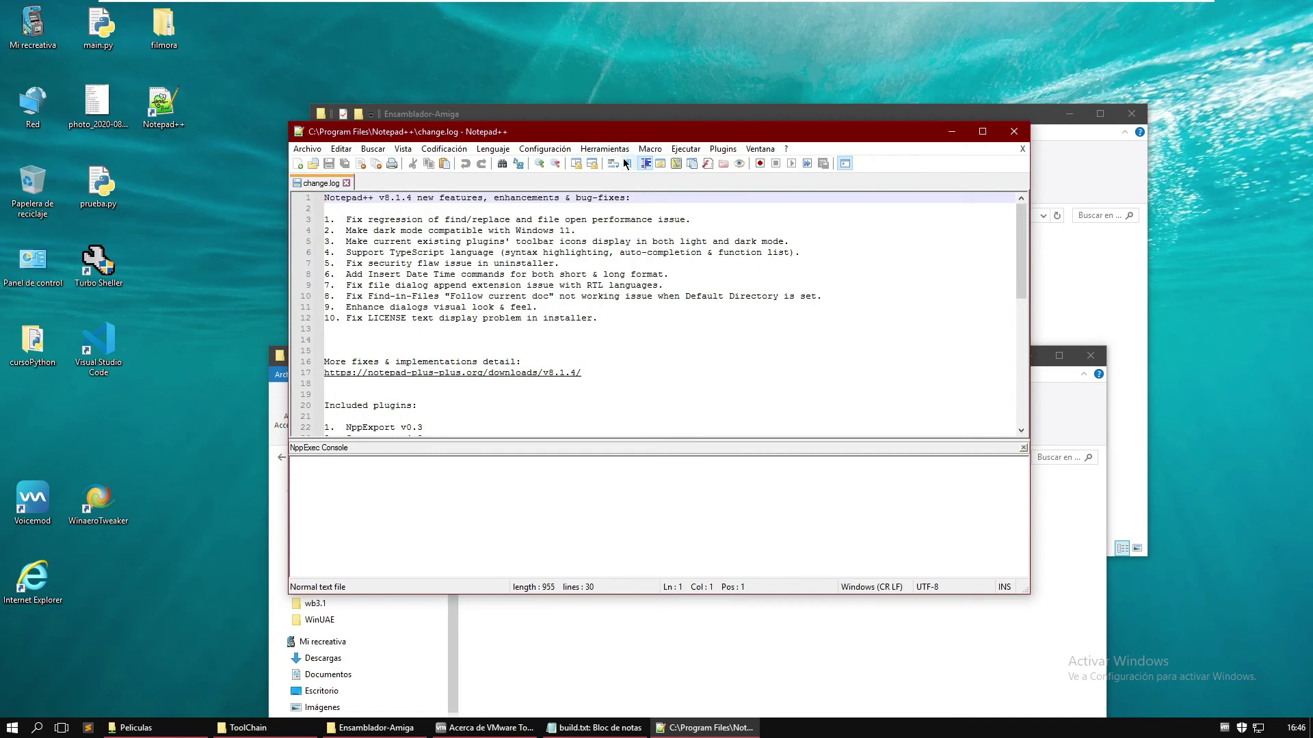
- Open the keyboard shortcut mapper
left_click(648, 152)
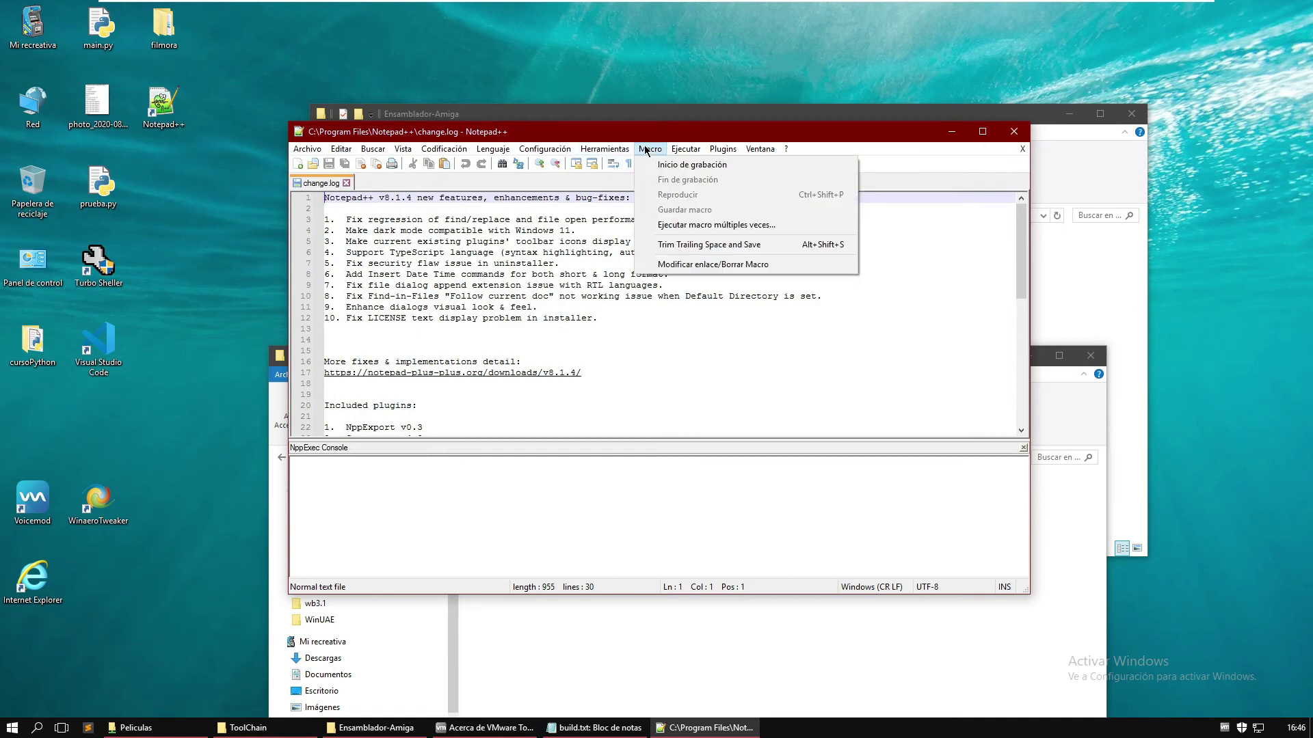
mouse_move(624, 150)
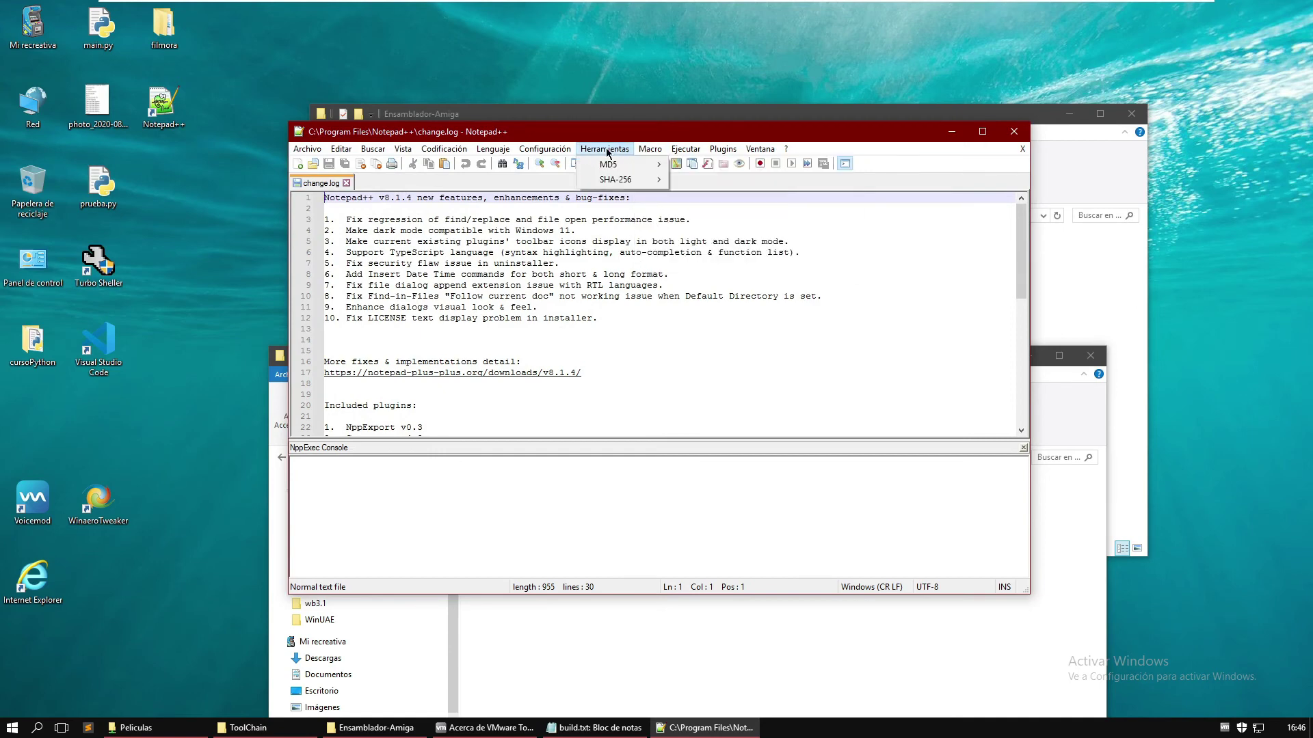
mouse_move(555, 155)
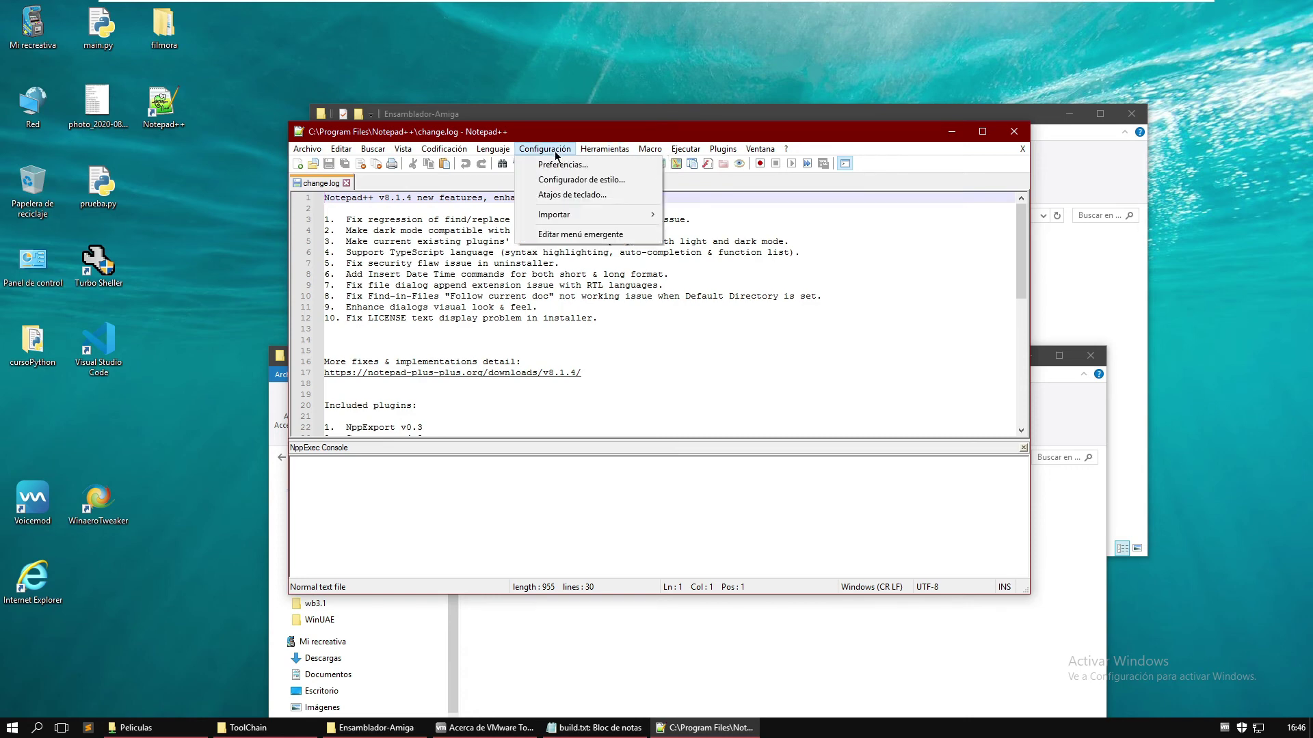
left_click(566, 195)
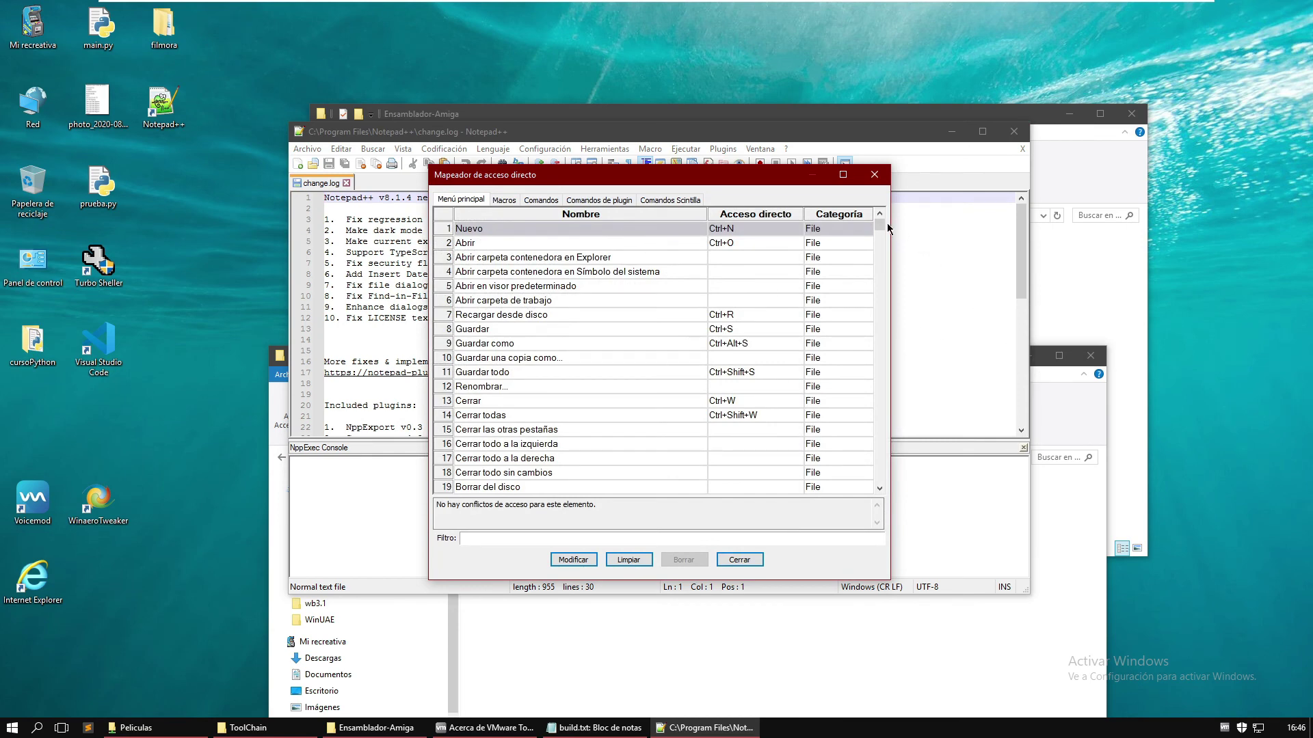
- Look through the main menu commands in the shortcut mapper for the Build, Test and Debug Project items
left_click_drag(883, 220, 941, 481)
scroll(601, 451, "up", 1)
scroll(602, 452, "up", 1)
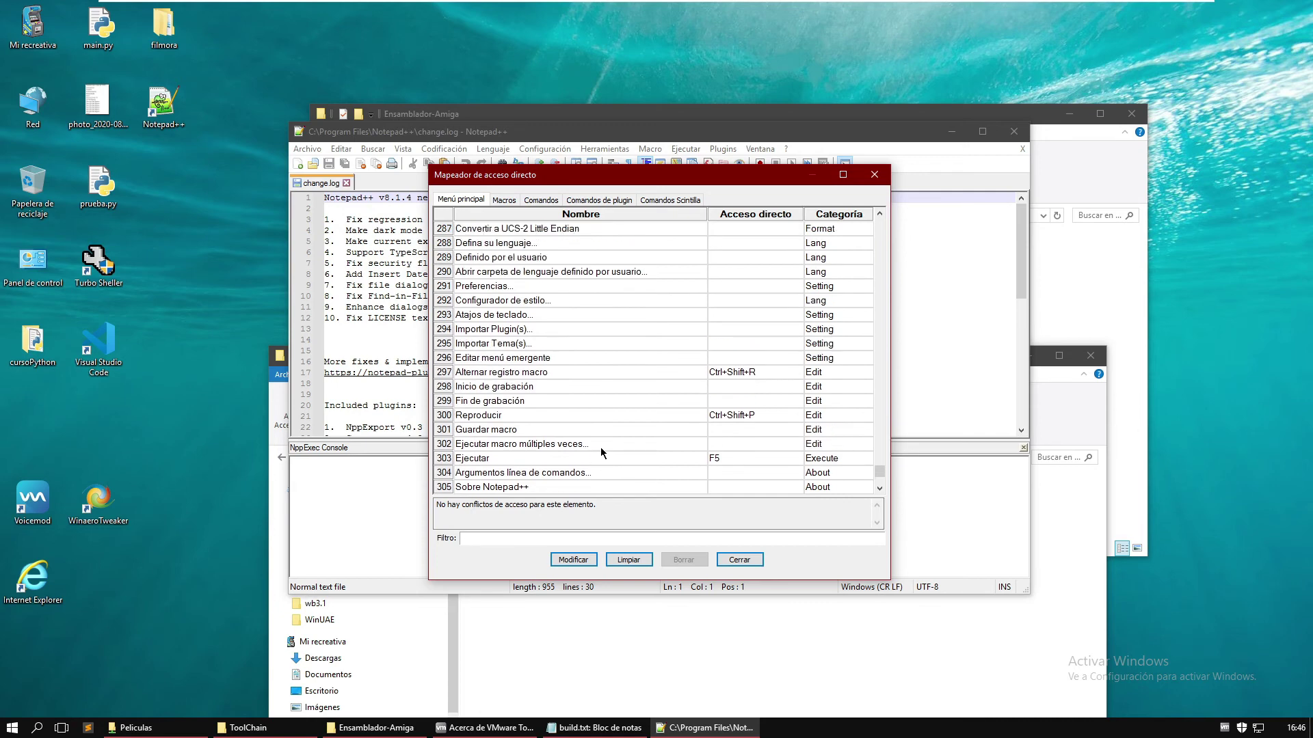
scroll(600, 447, "up", 5)
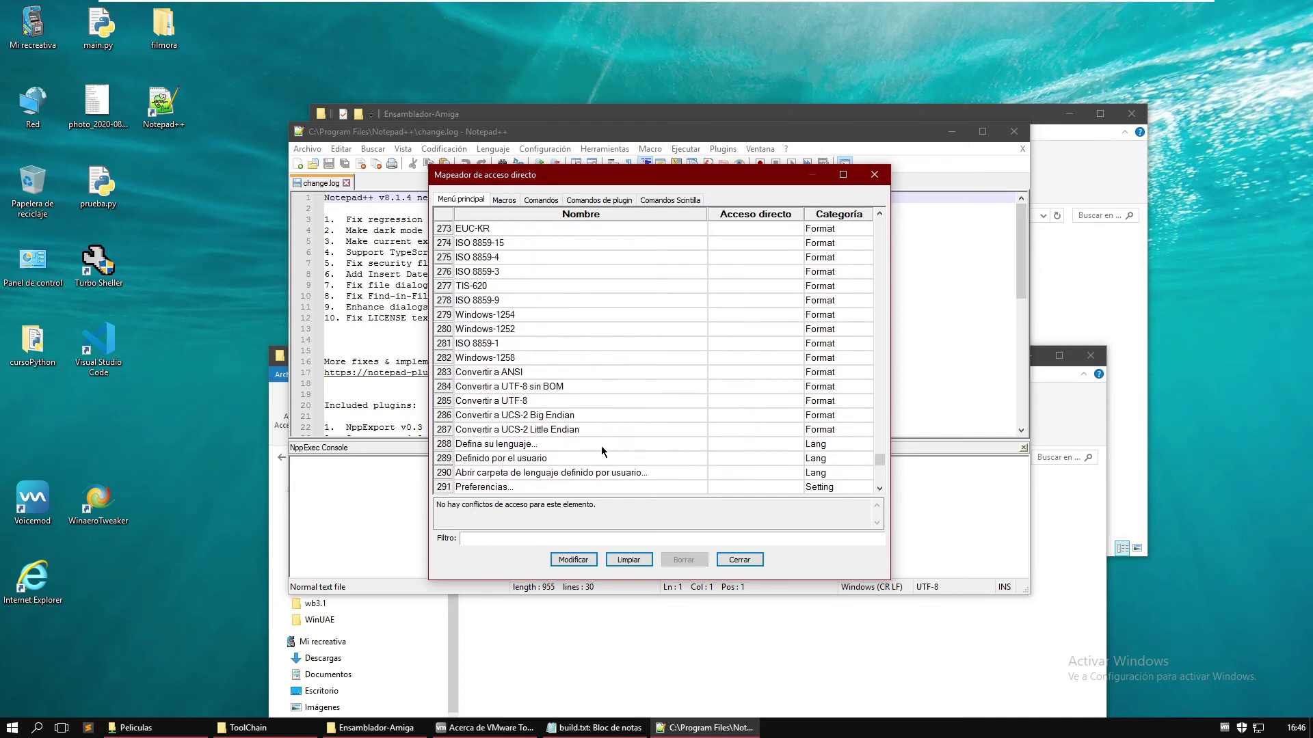
scroll(600, 445, "up", 6)
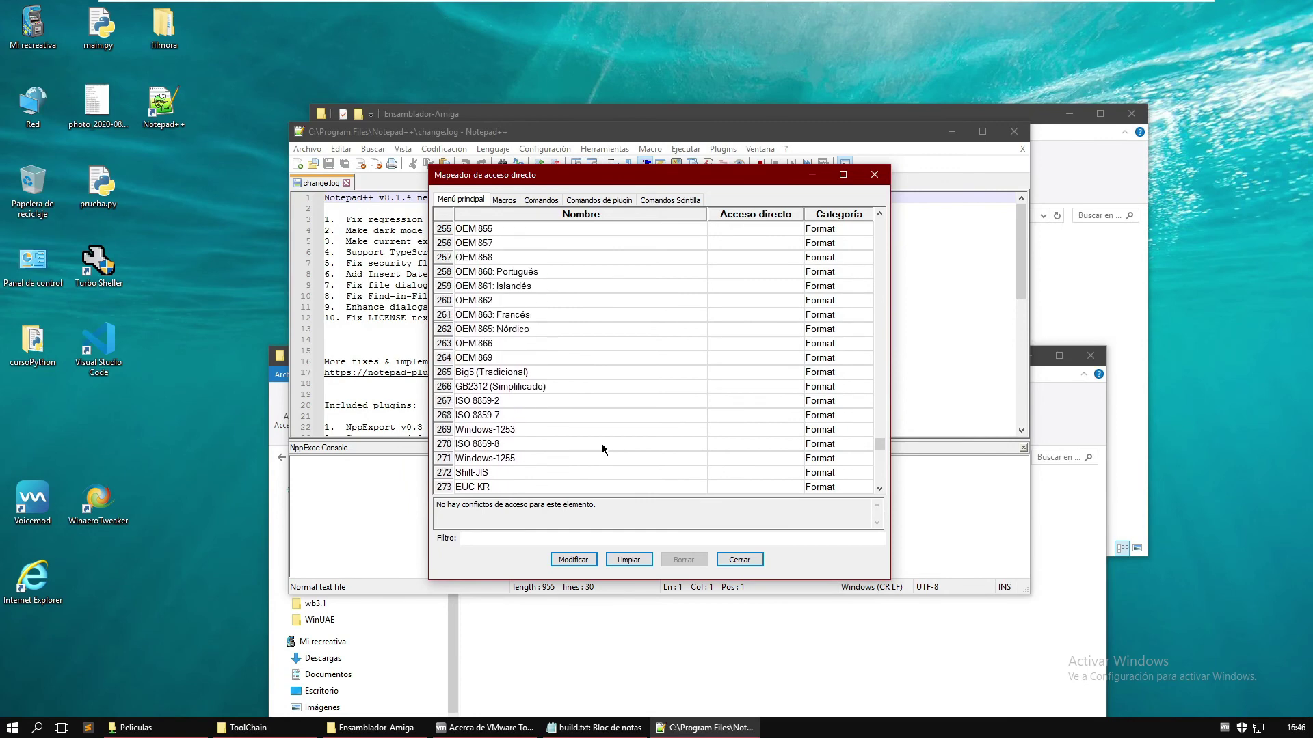
scroll(601, 449, "up", 6)
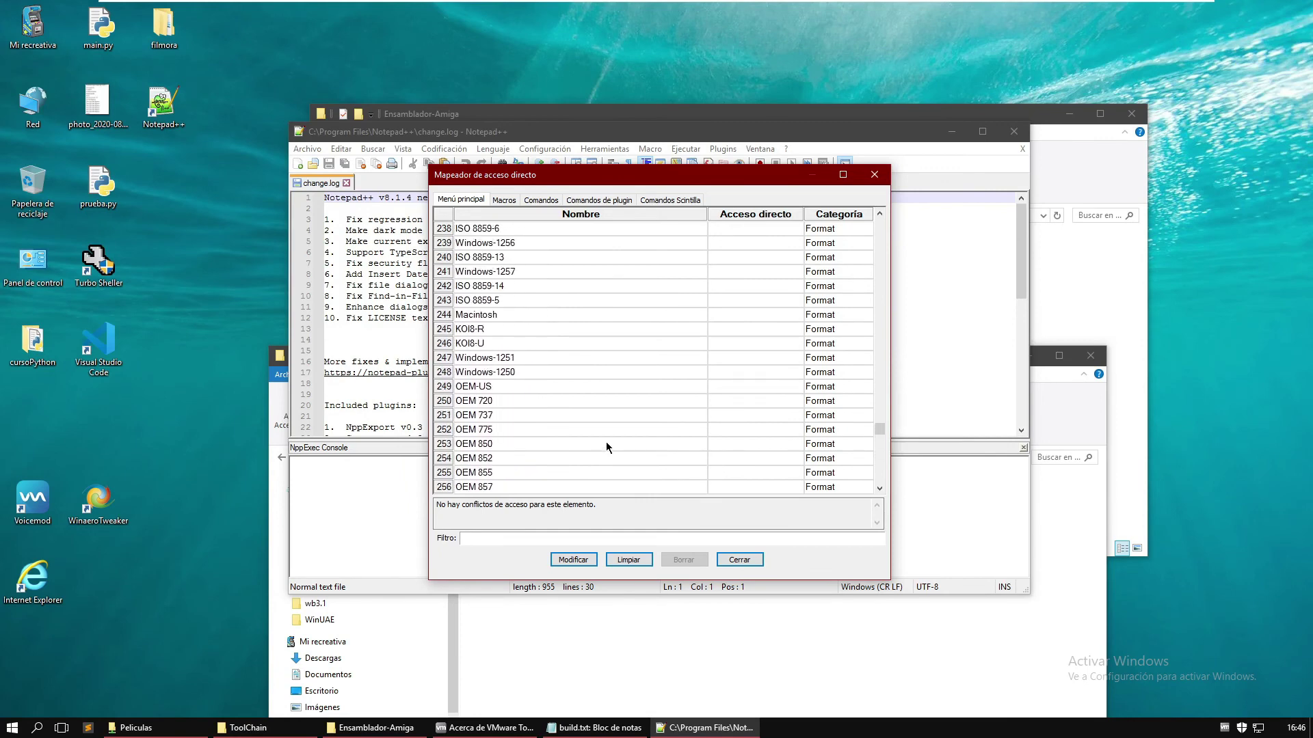
scroll(607, 444, "up", 4)
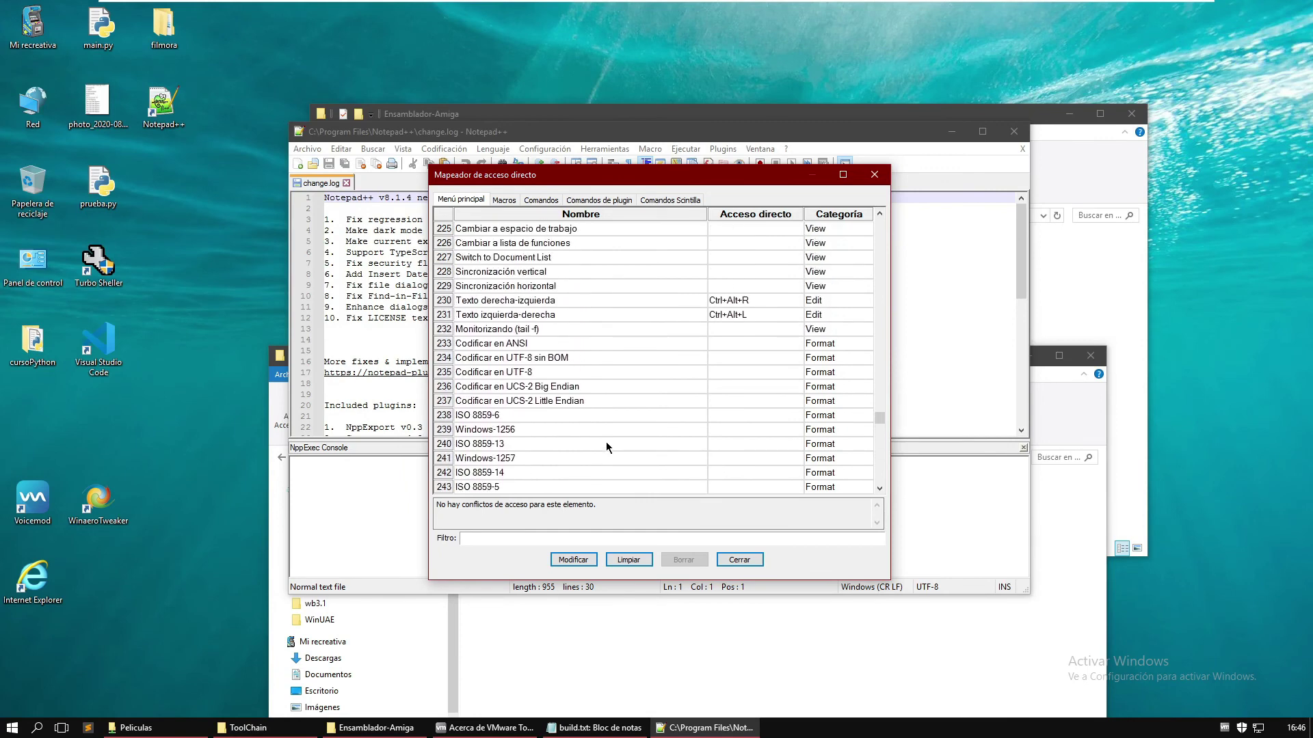
scroll(607, 446, "up", 6)
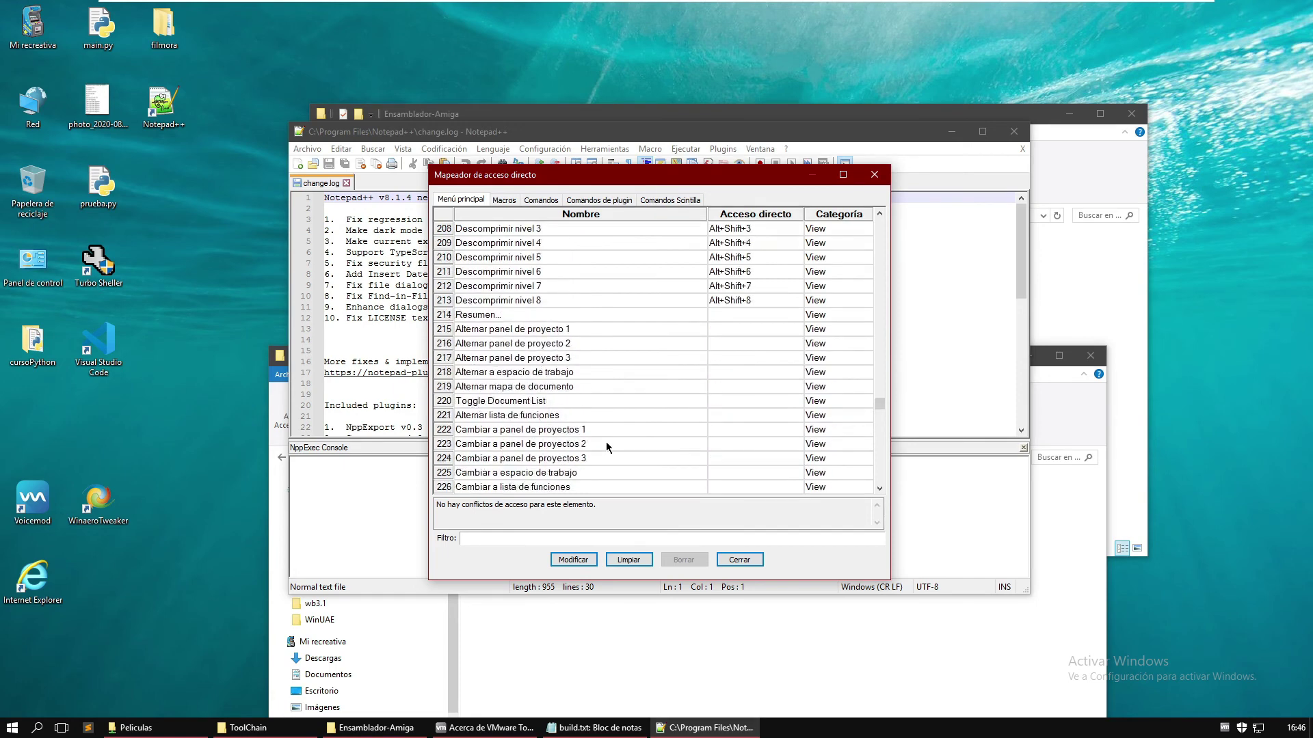
scroll(606, 442, "up", 2)
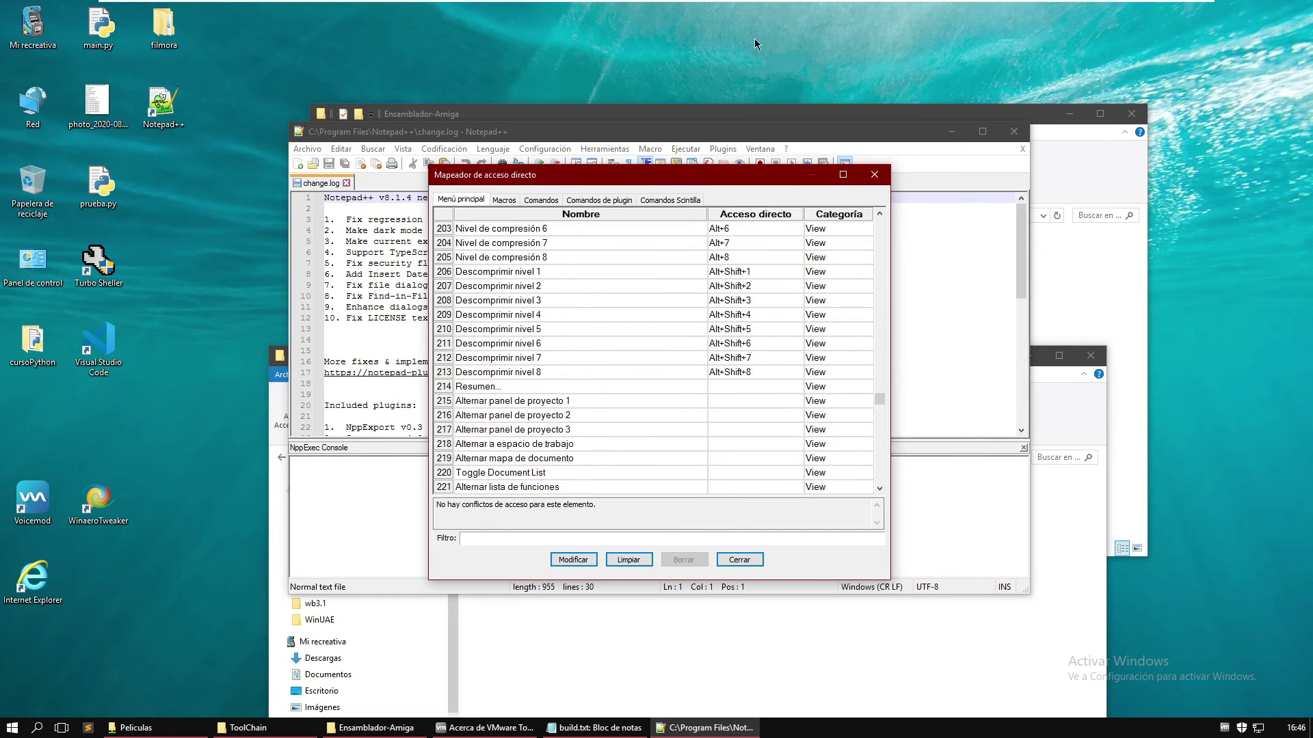
- Assign the shortcut Shift+F10 to the Build Project command among the plugin commands
left_click(599, 200)
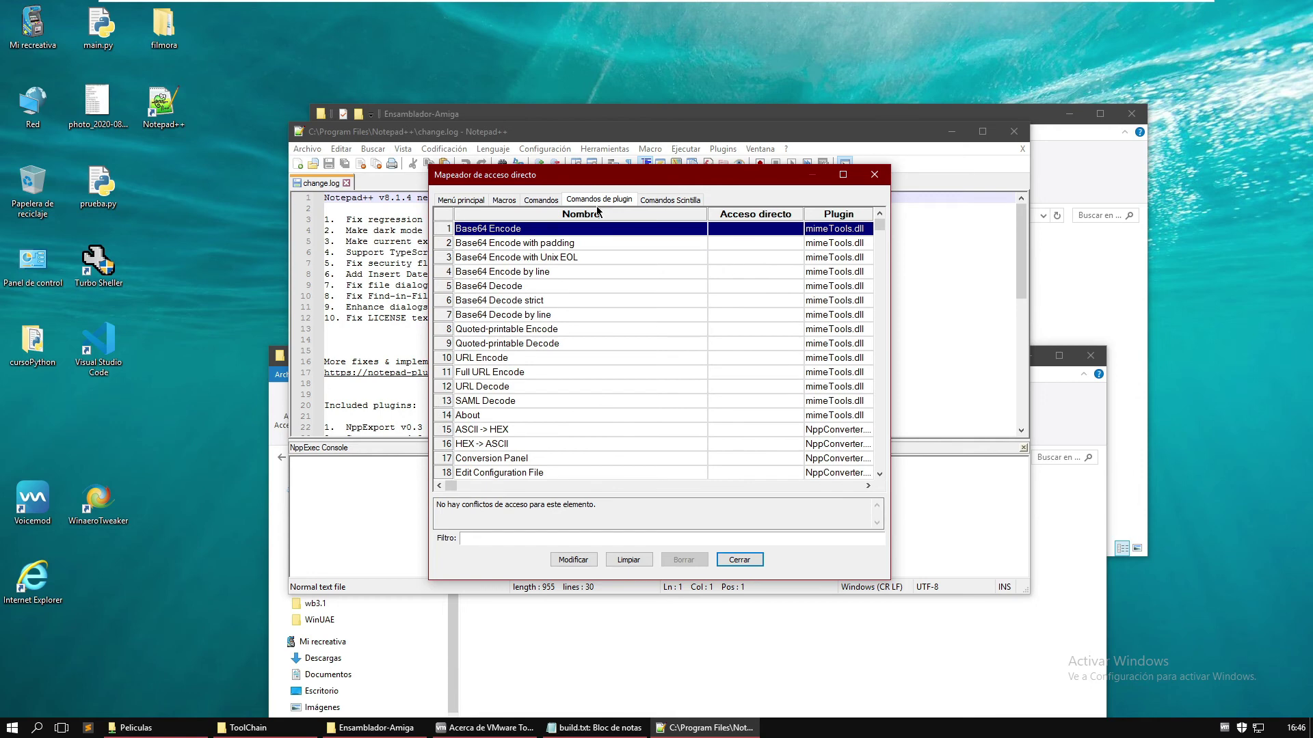
scroll(634, 346, "down", 2)
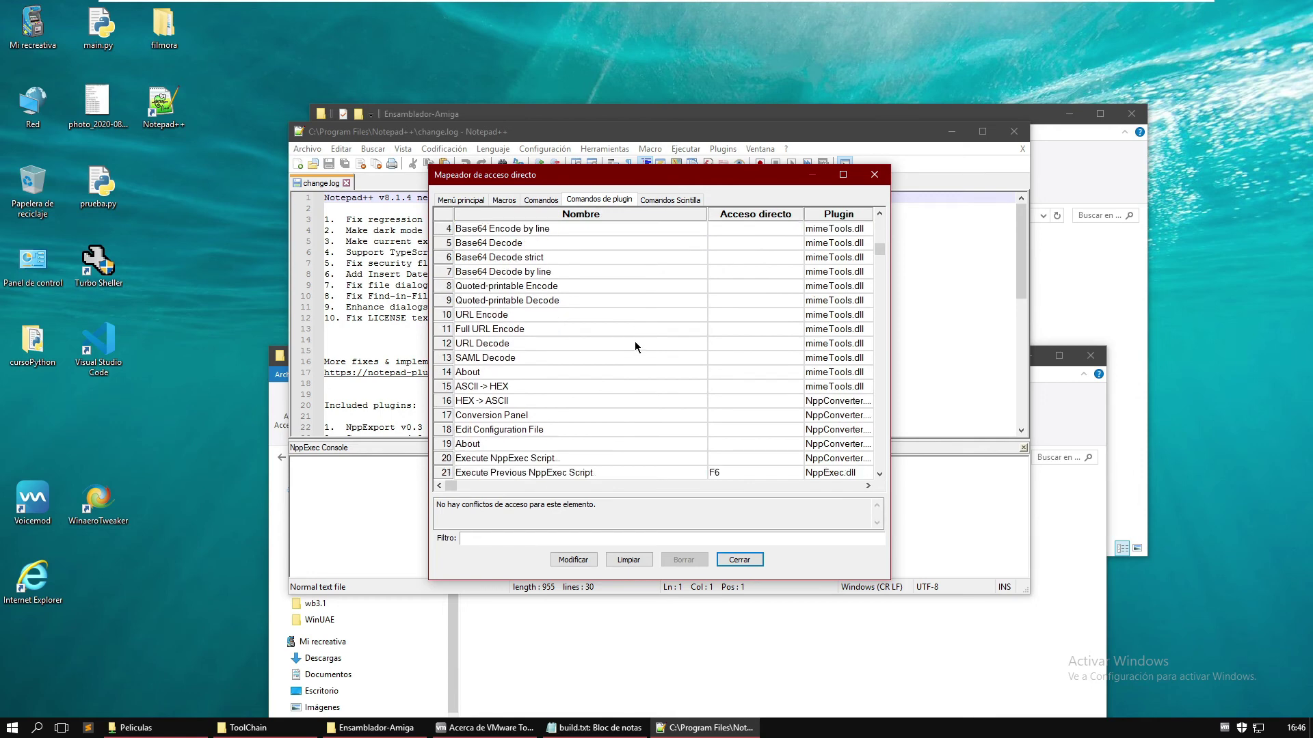
scroll(635, 344, "down", 4)
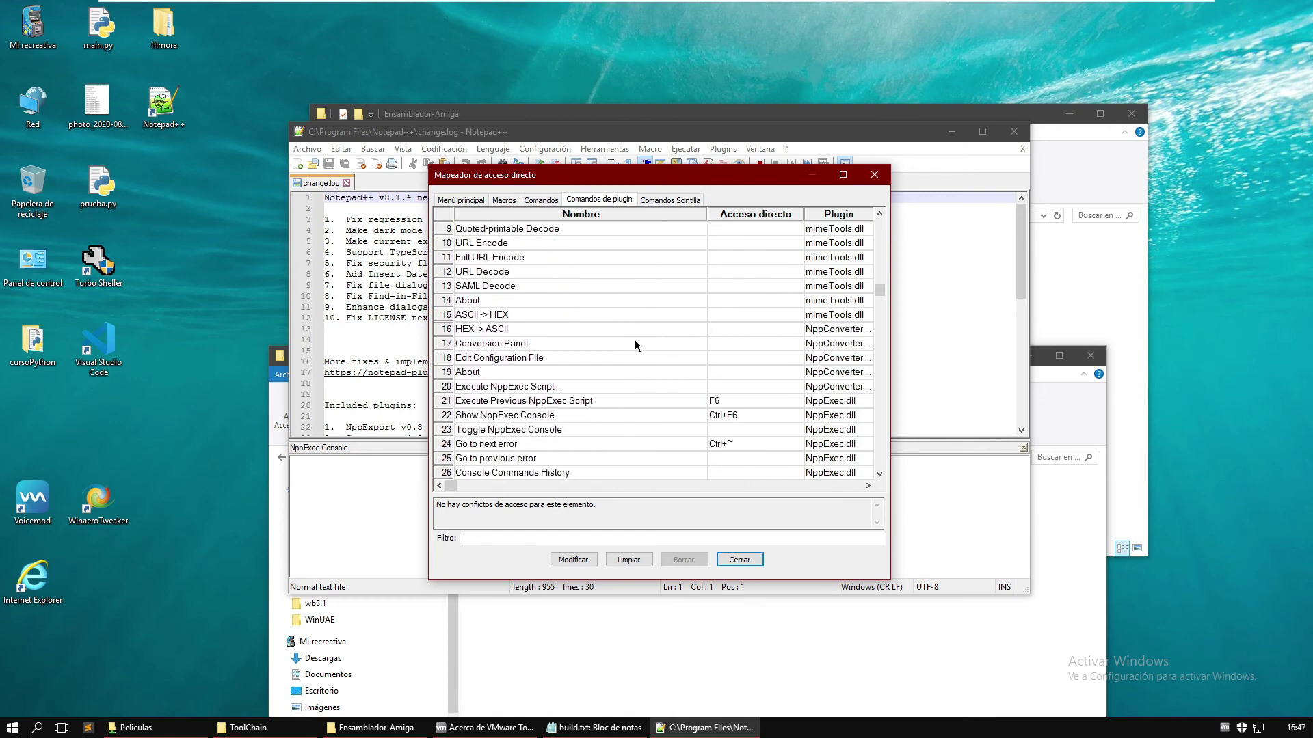
scroll(637, 342, "down", 3)
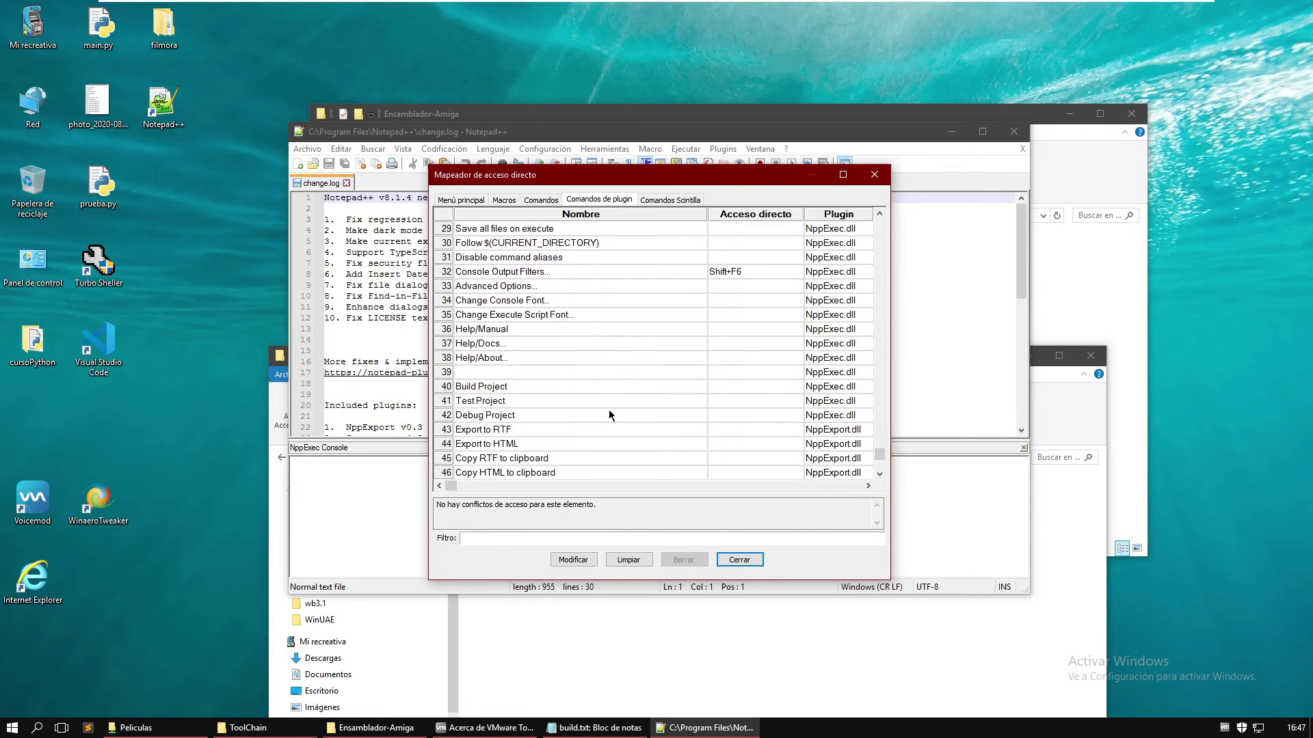
double_click(573, 387)
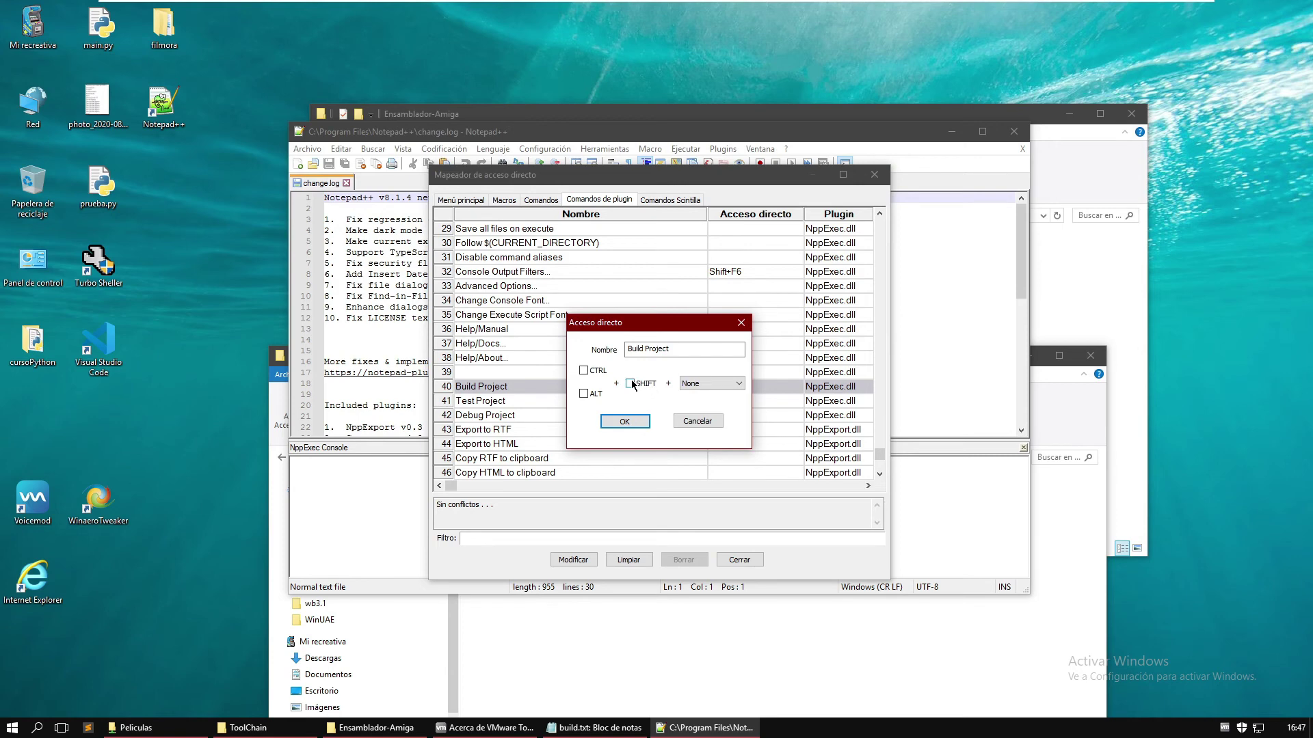
left_click(657, 384)
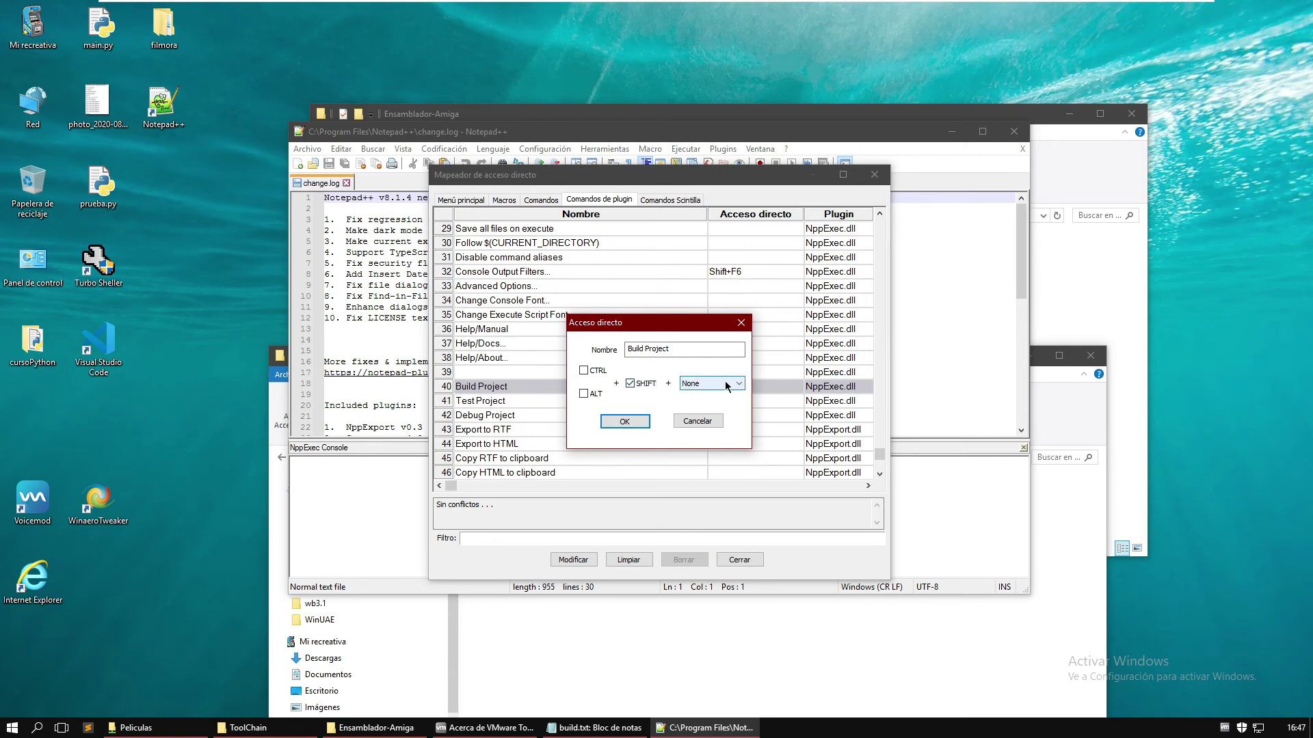
left_click(727, 384)
scroll(711, 513, "down", 3)
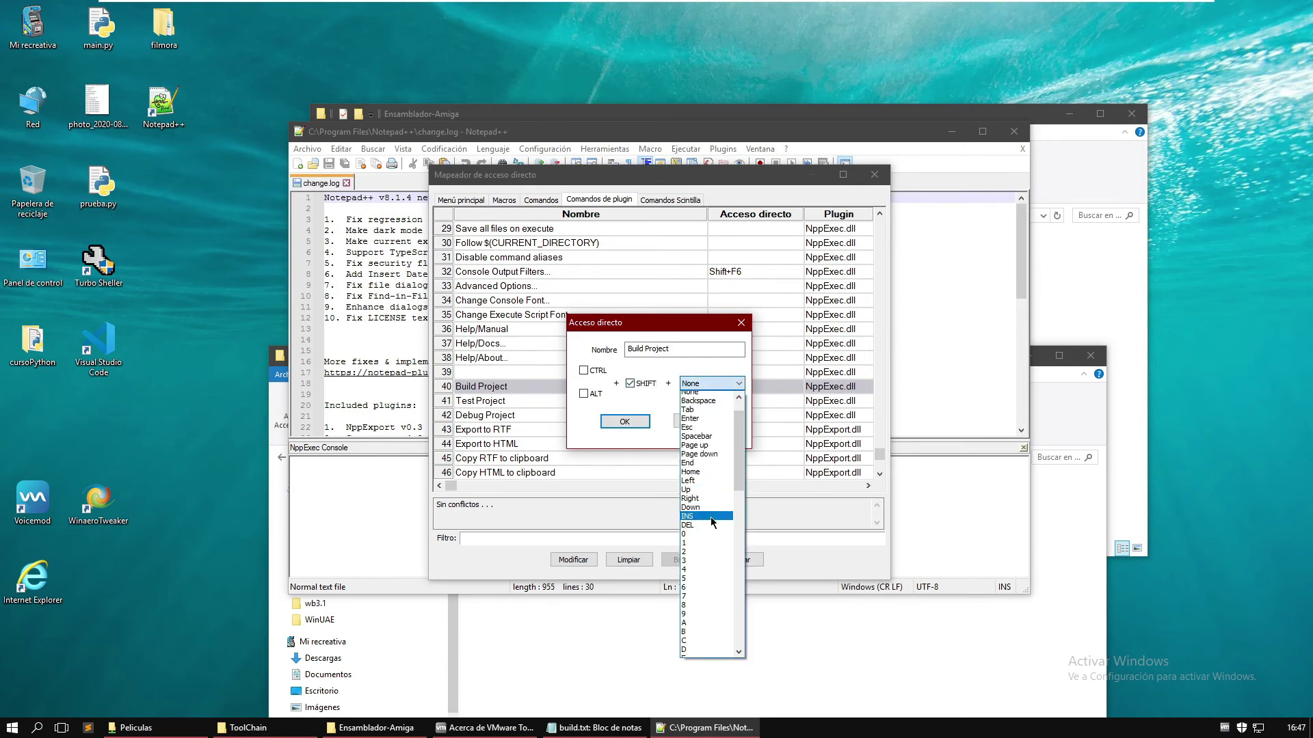
scroll(711, 523, "down", 12)
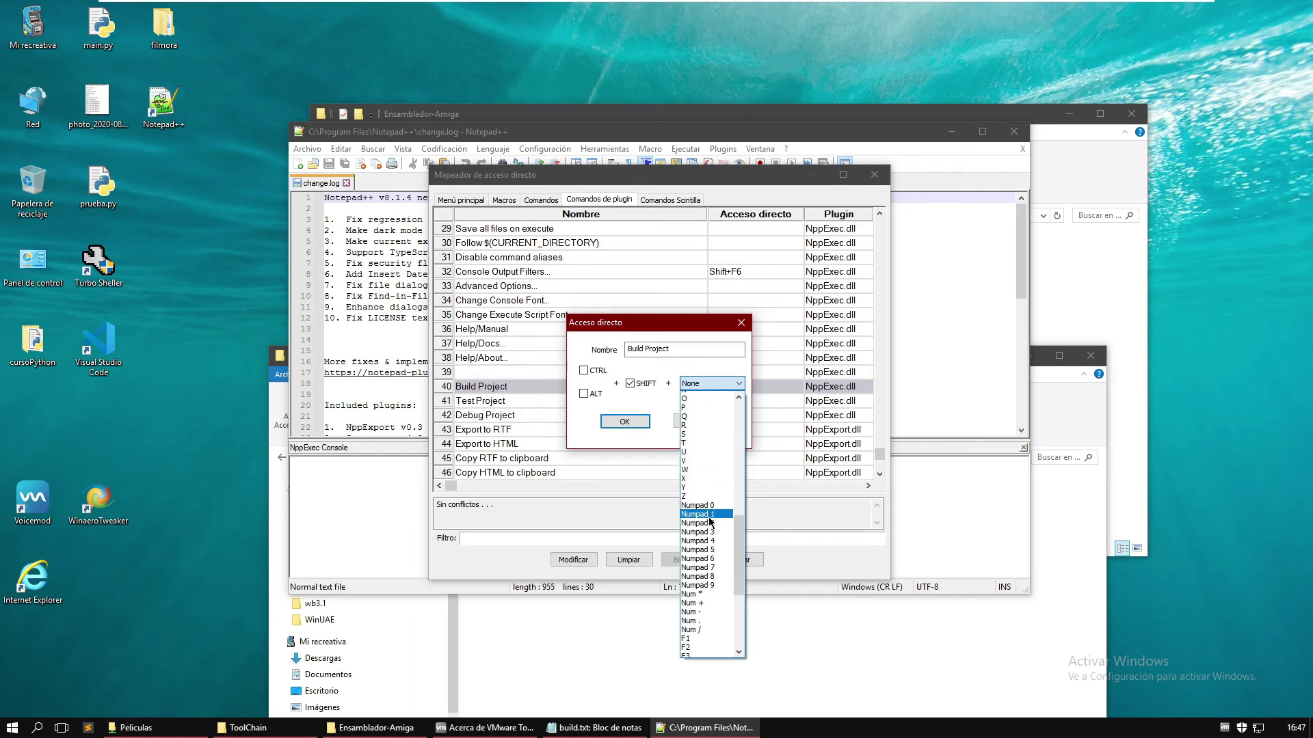
scroll(708, 517, "down", 5)
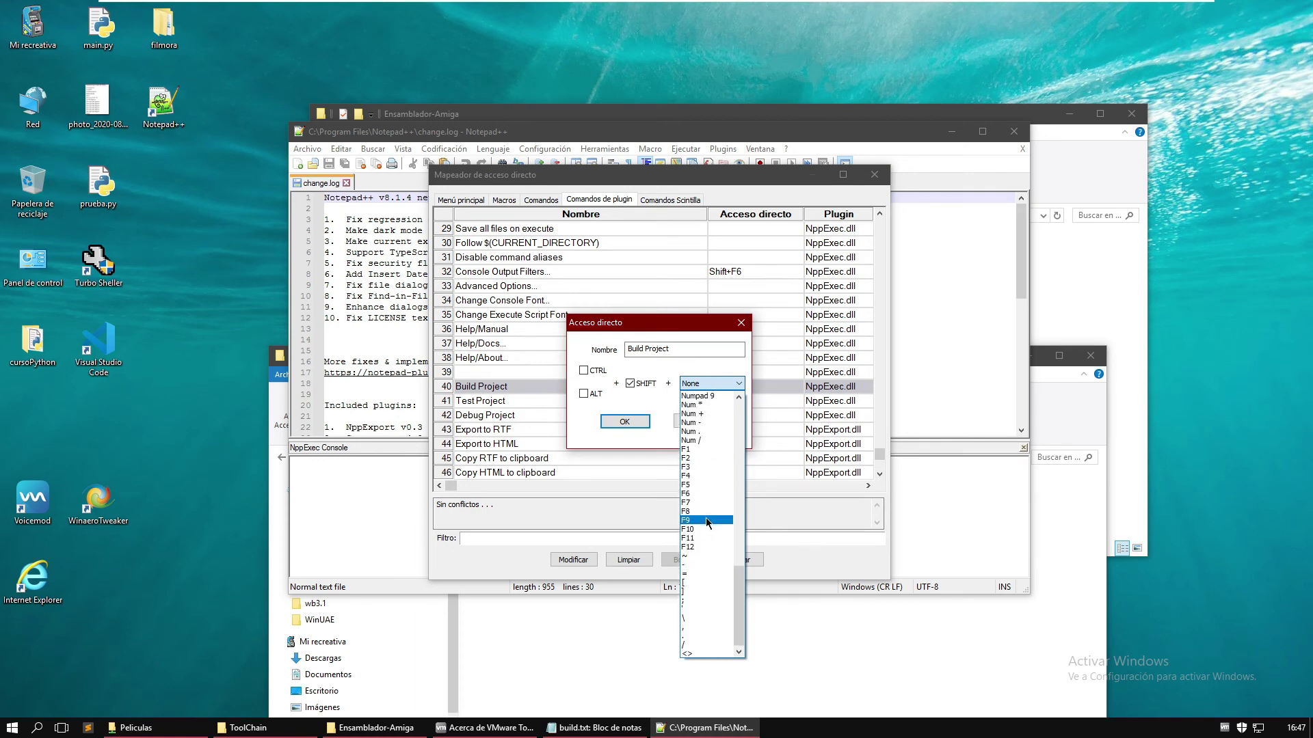
left_click(698, 531)
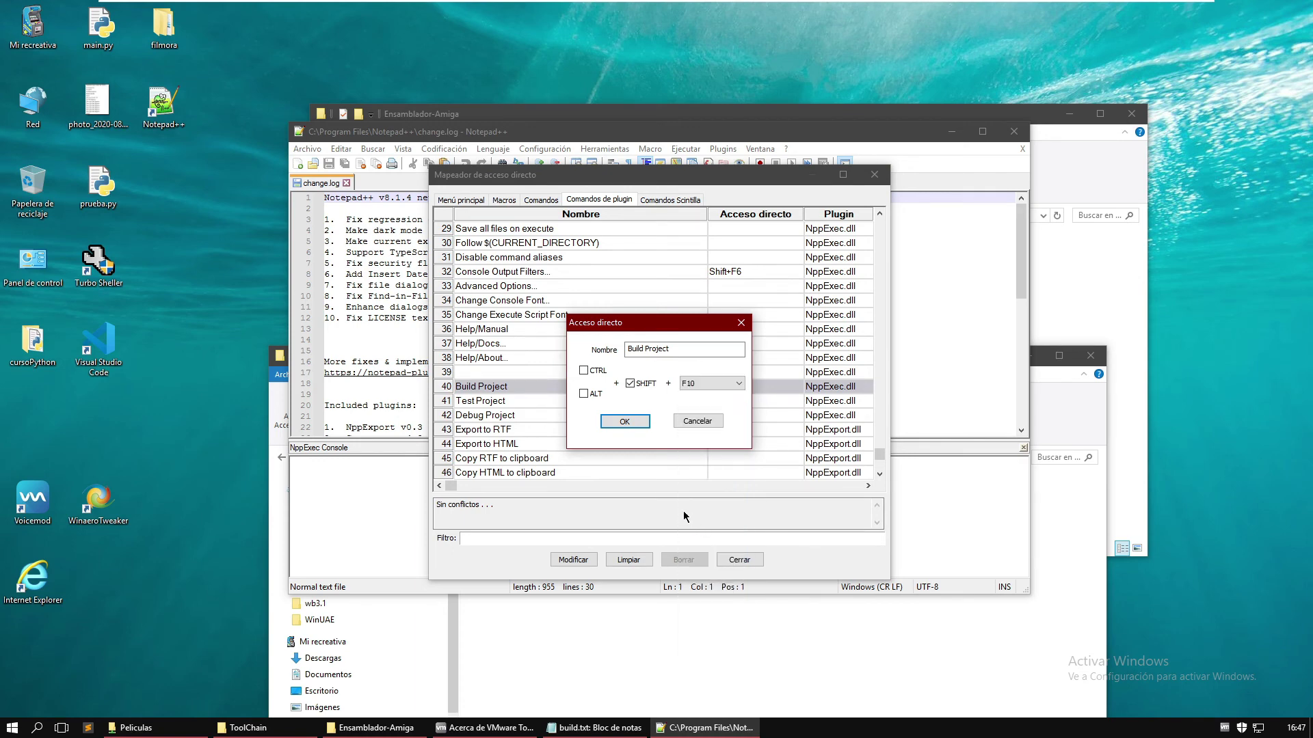
left_click(614, 420)
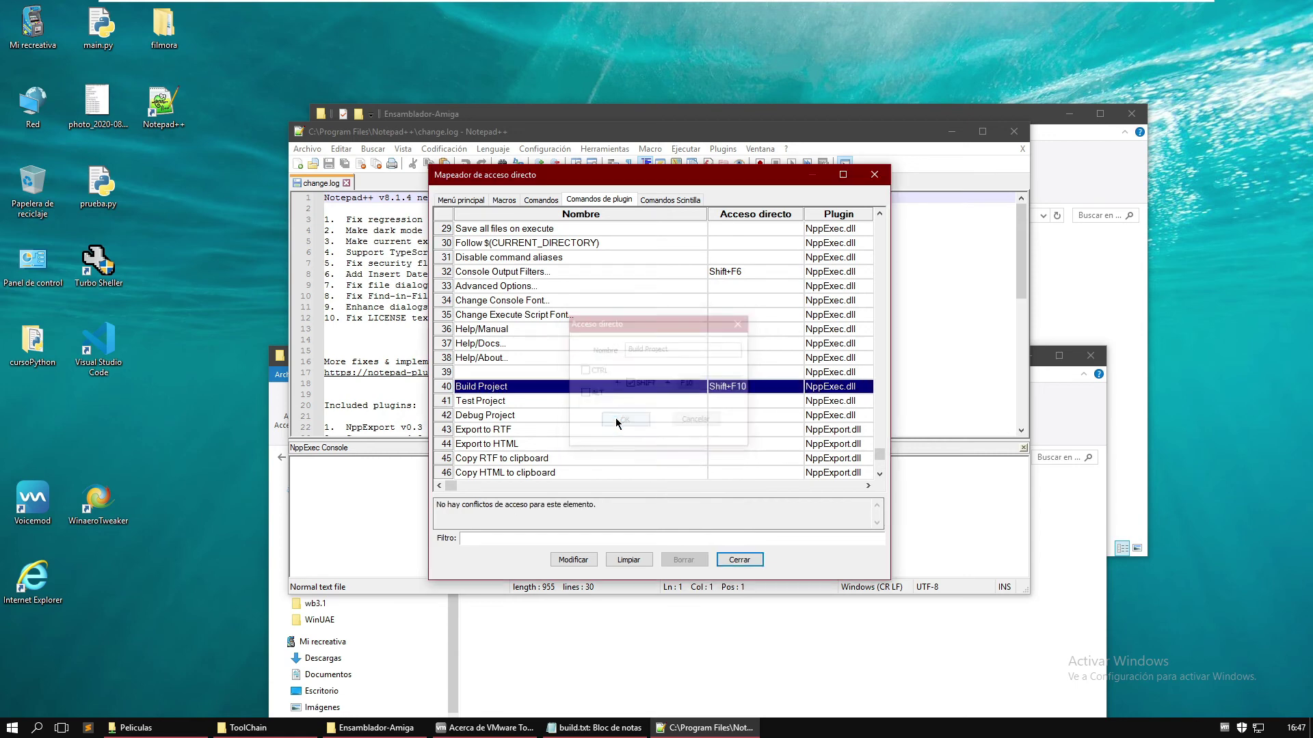
- Assign the shortcut Shift+F11 to the Test Project plugin command
double_click(609, 401)
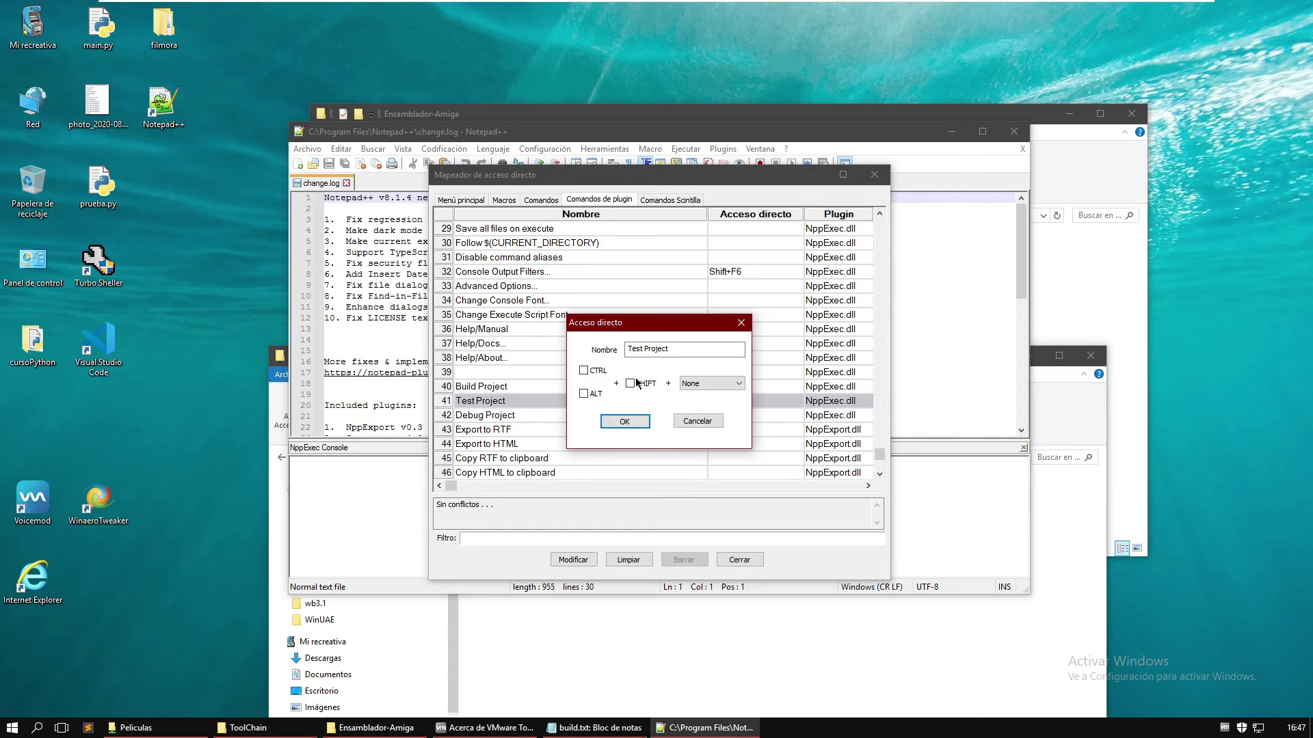
left_click(632, 384)
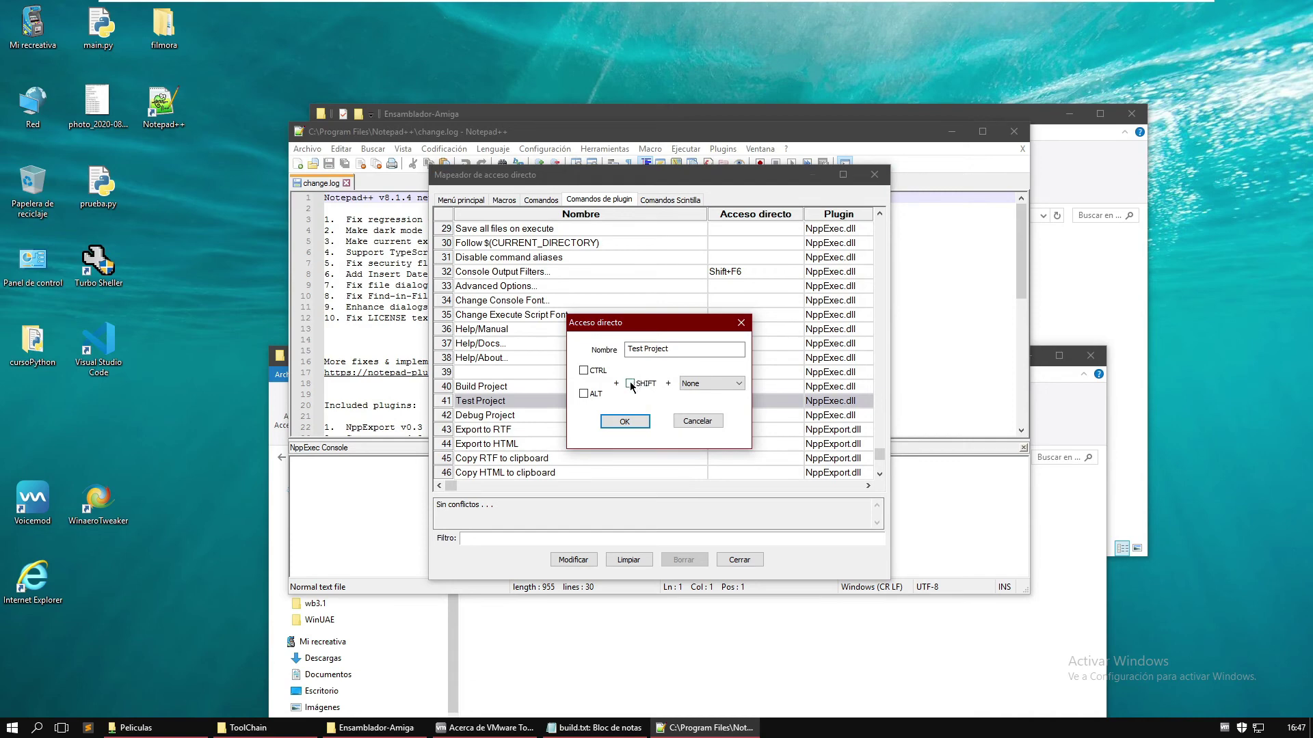
left_click(737, 383)
scroll(683, 584, "down", 13)
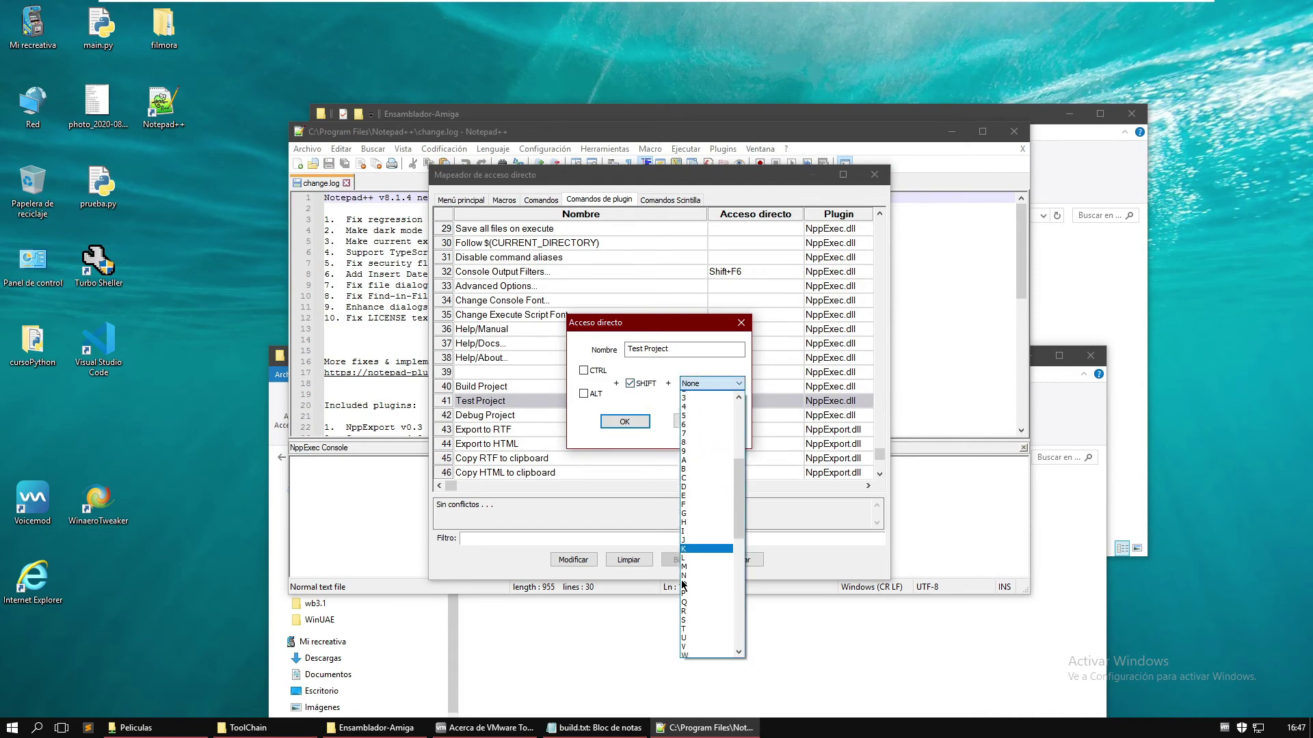
scroll(685, 583, "down", 8)
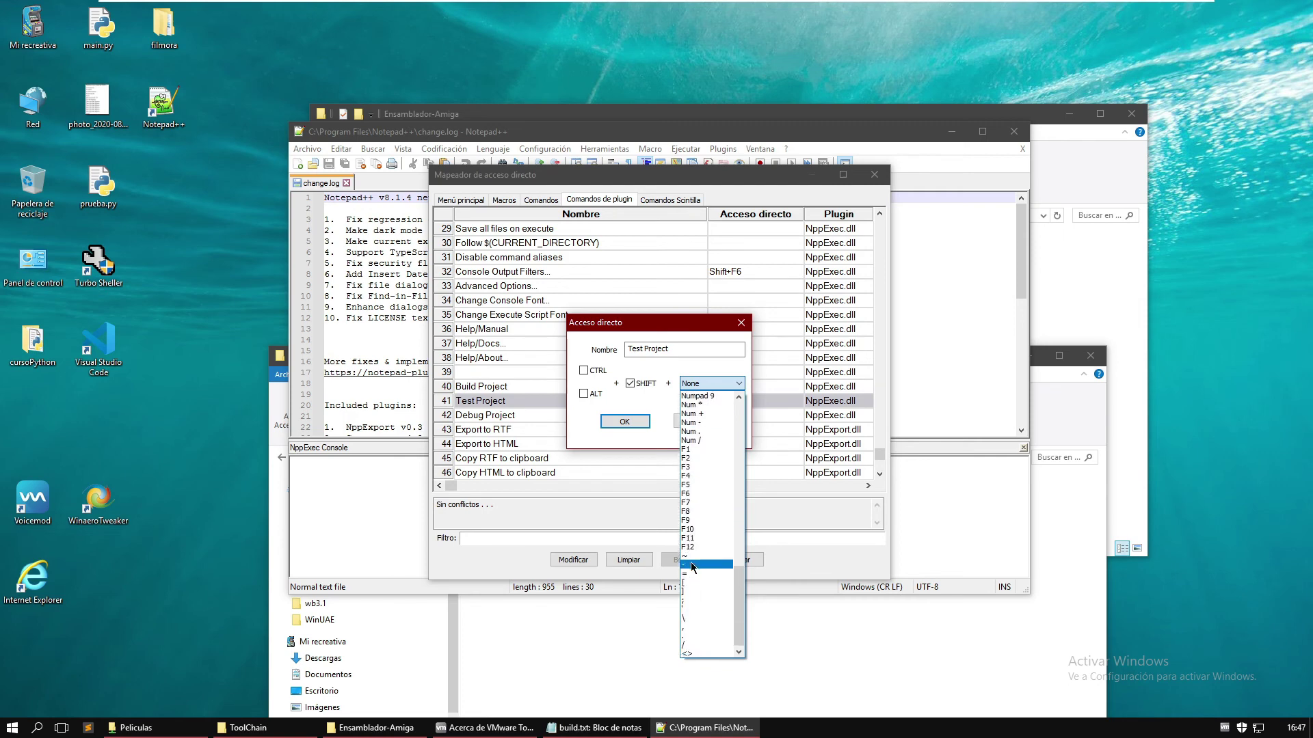
left_click(706, 538)
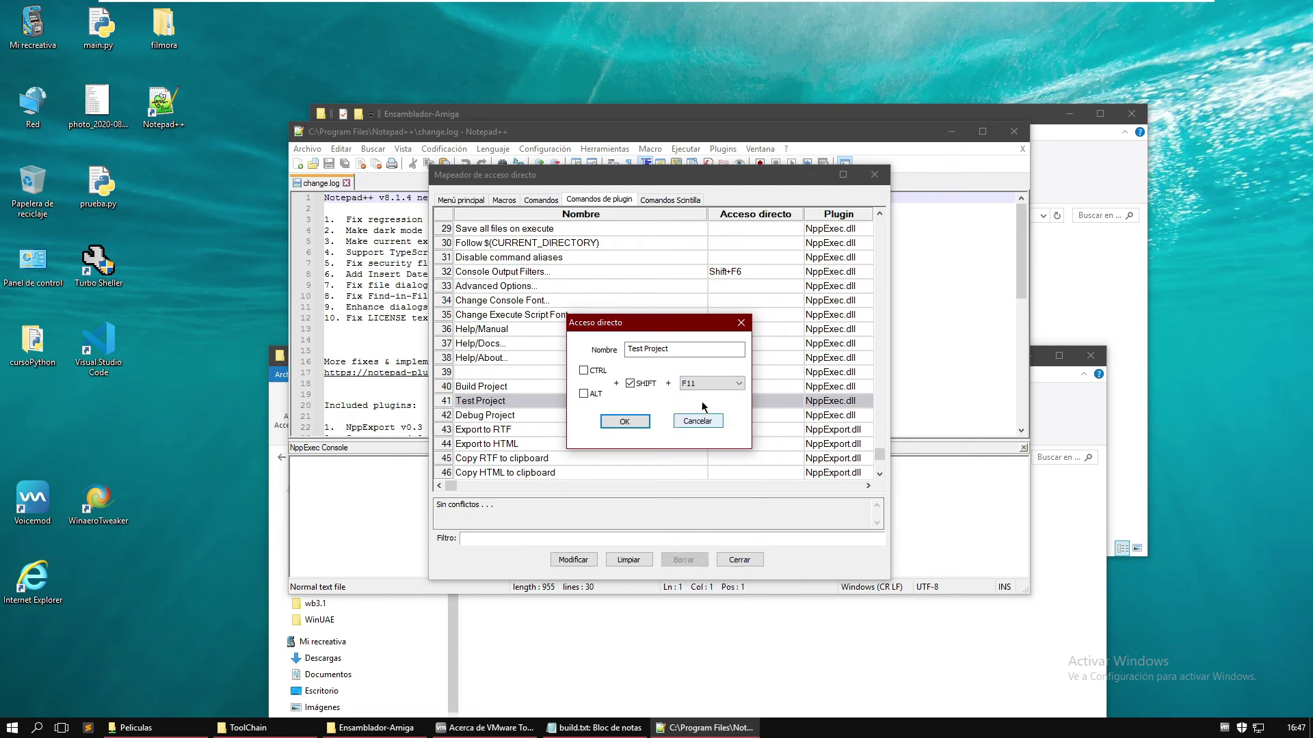
left_click(646, 421)
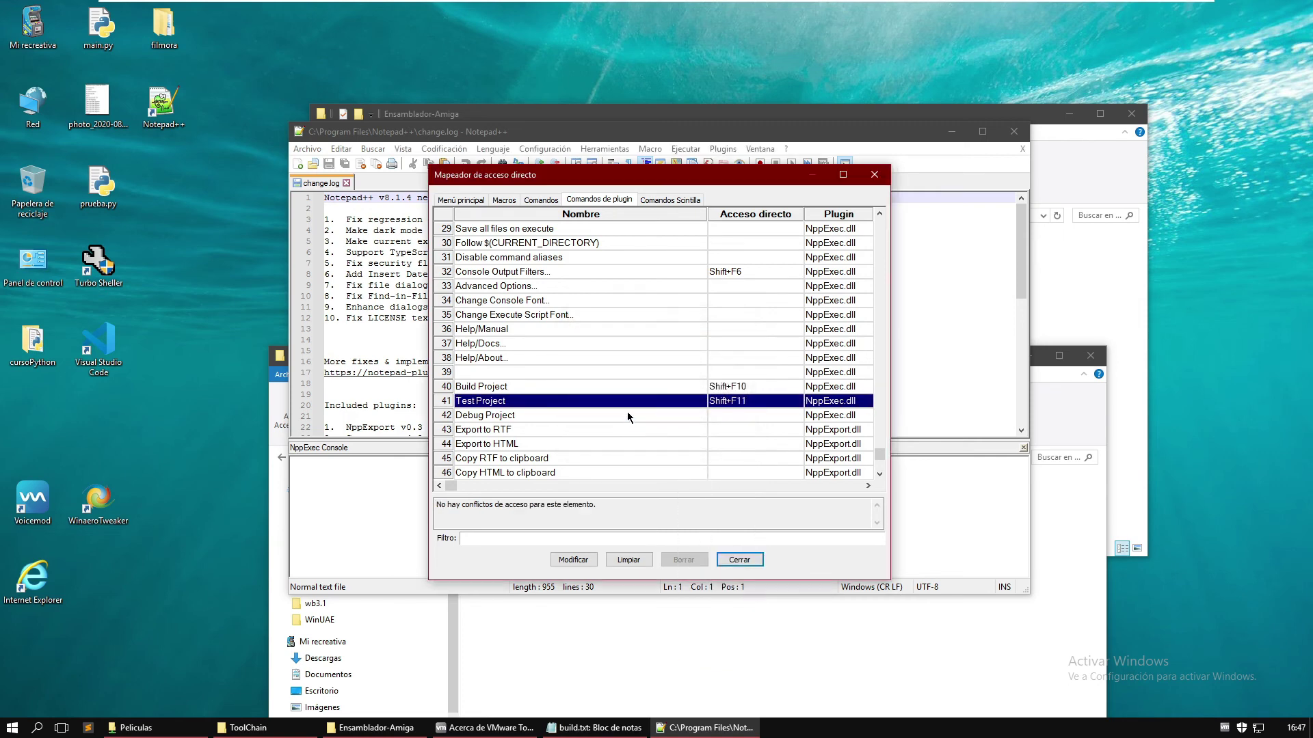
- Assign the shortcut Shift+F12 to the Debug Project plugin command and close the shortcut mapper
double_click(630, 415)
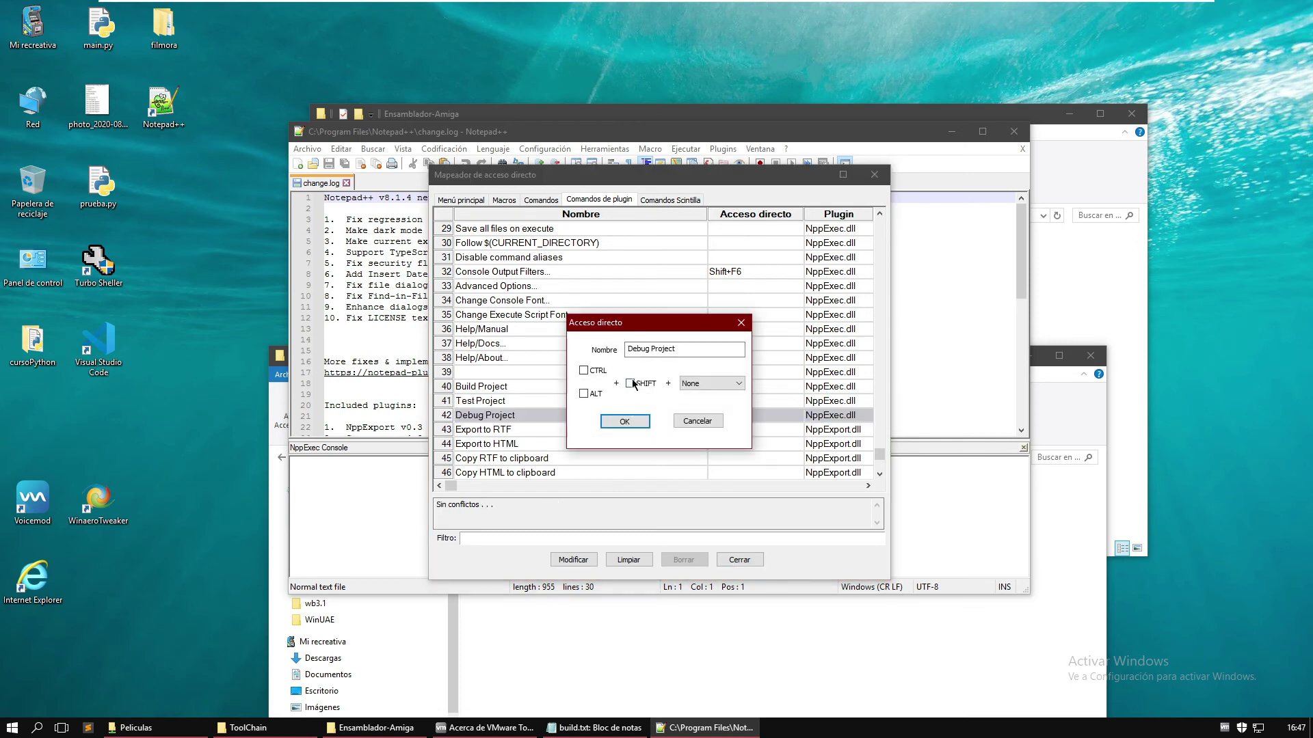
left_click(630, 384)
left_click(718, 381)
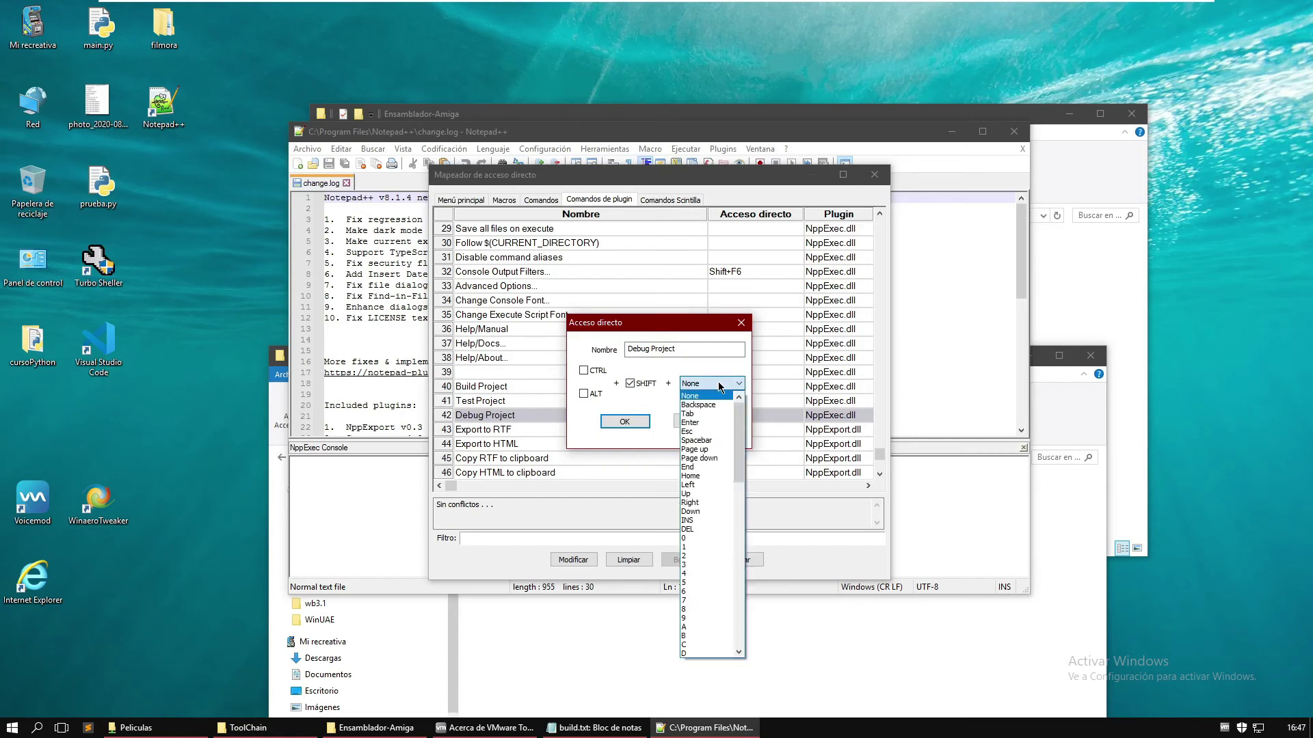
scroll(725, 522, "down", 19)
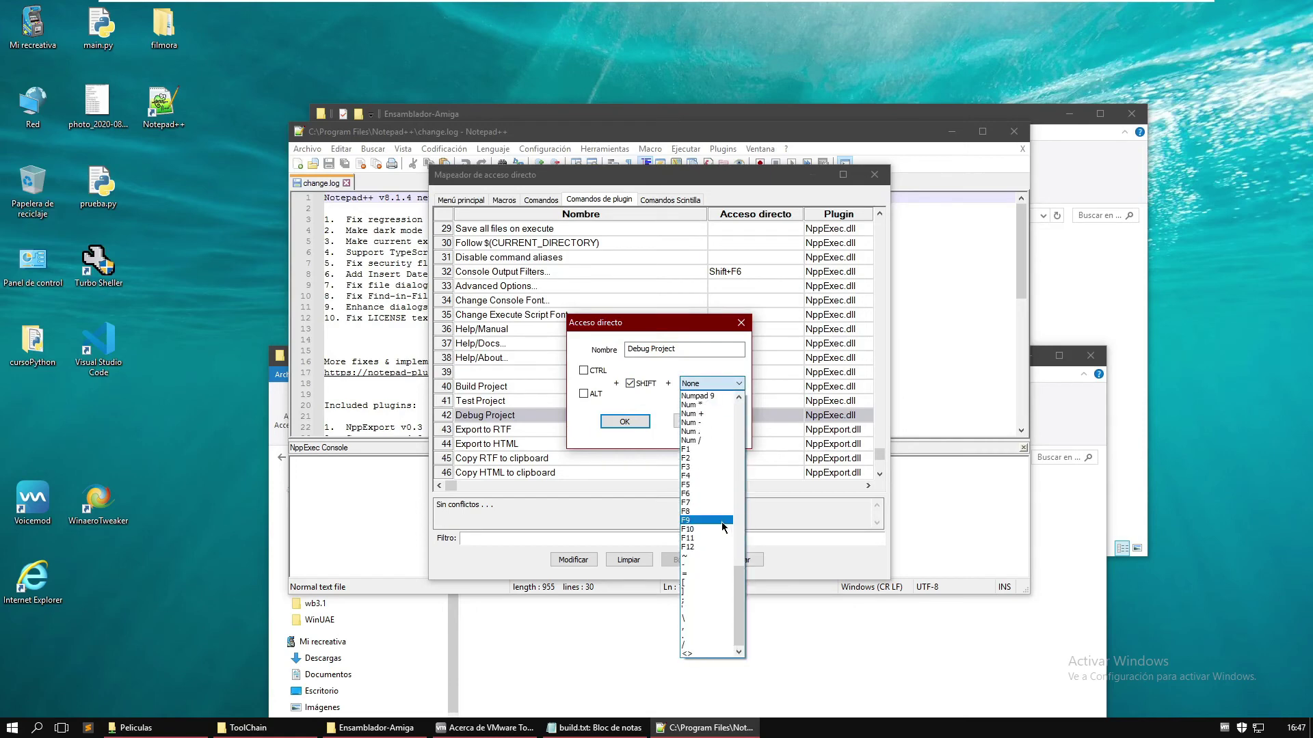
left_click(705, 545)
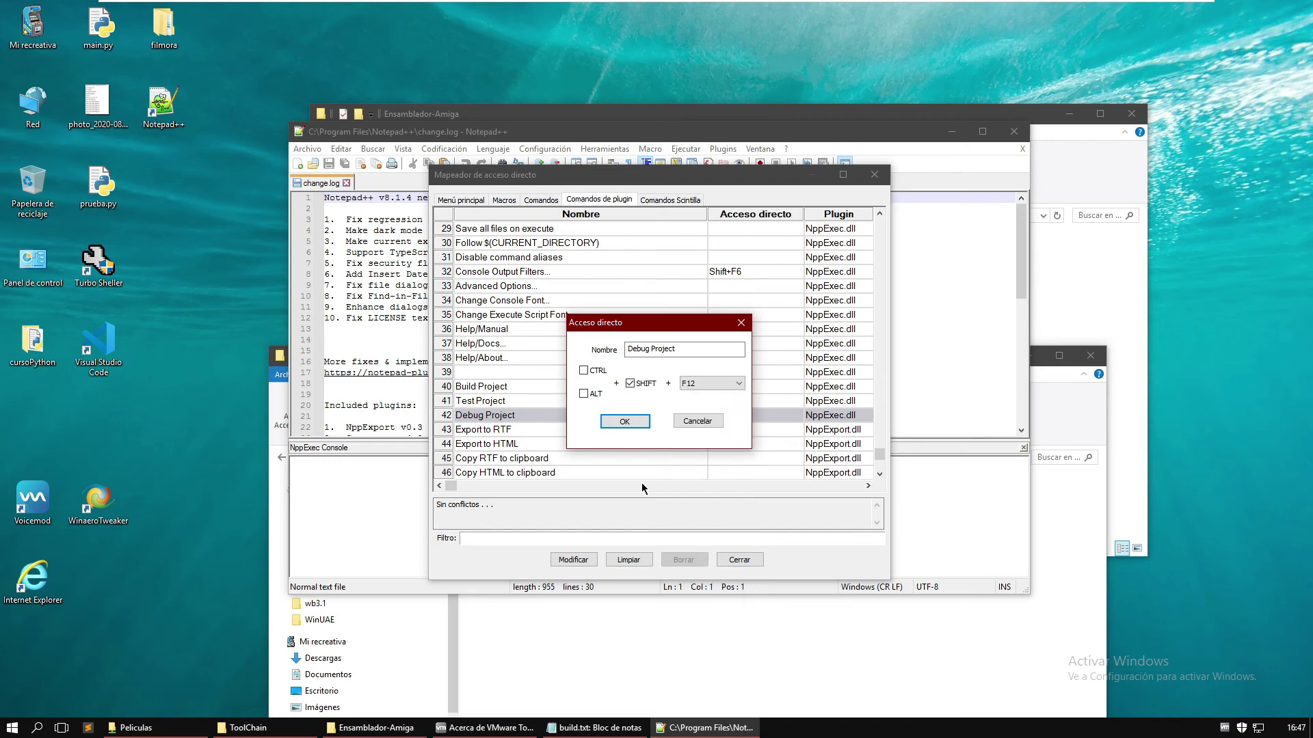
left_click(625, 422)
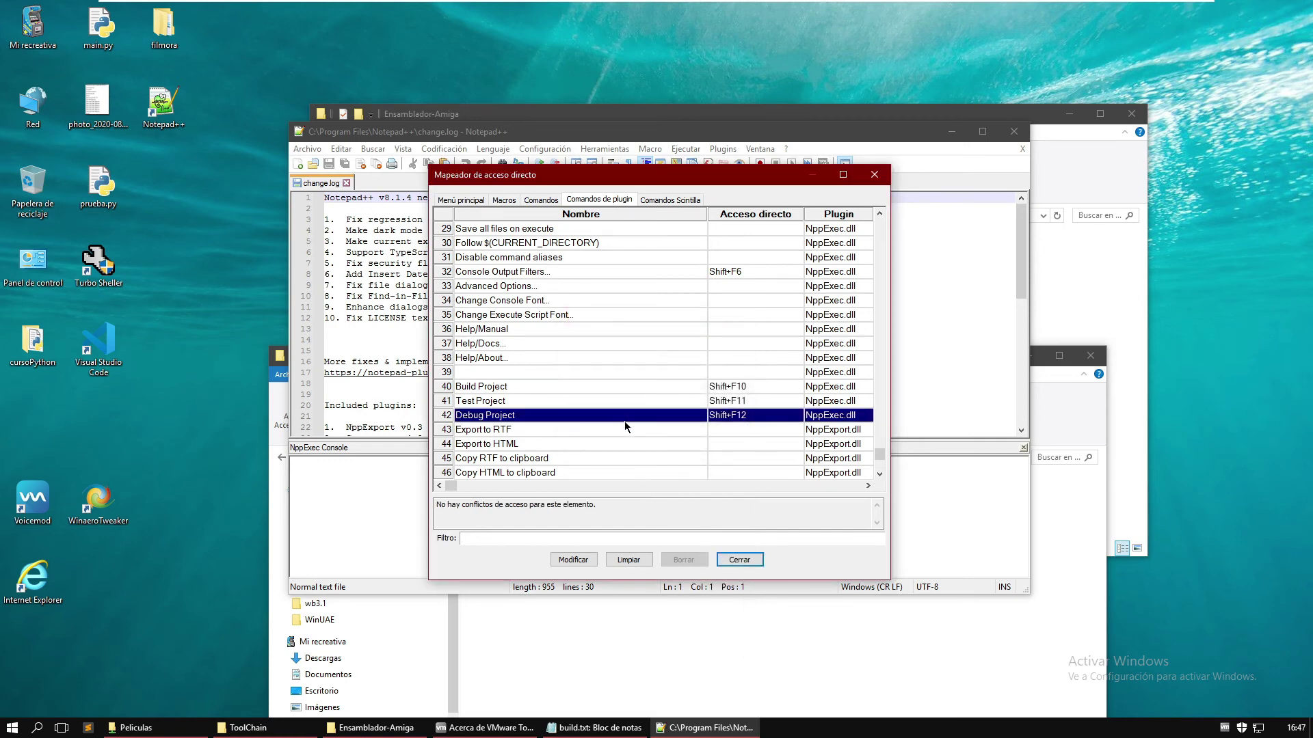
left_click(742, 562)
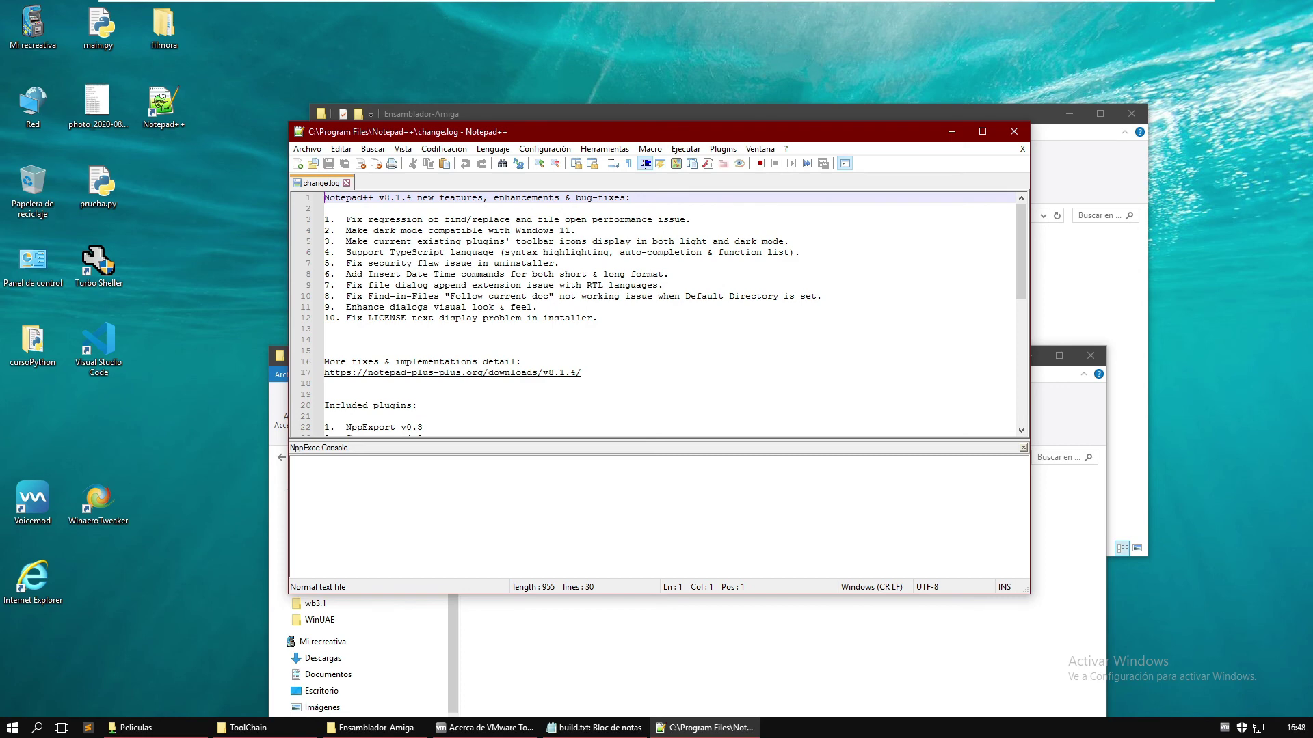
- Import the user-defined language file M68K.xml from C:\Development\ToolChain and close the language definition dialog
left_click(494, 149)
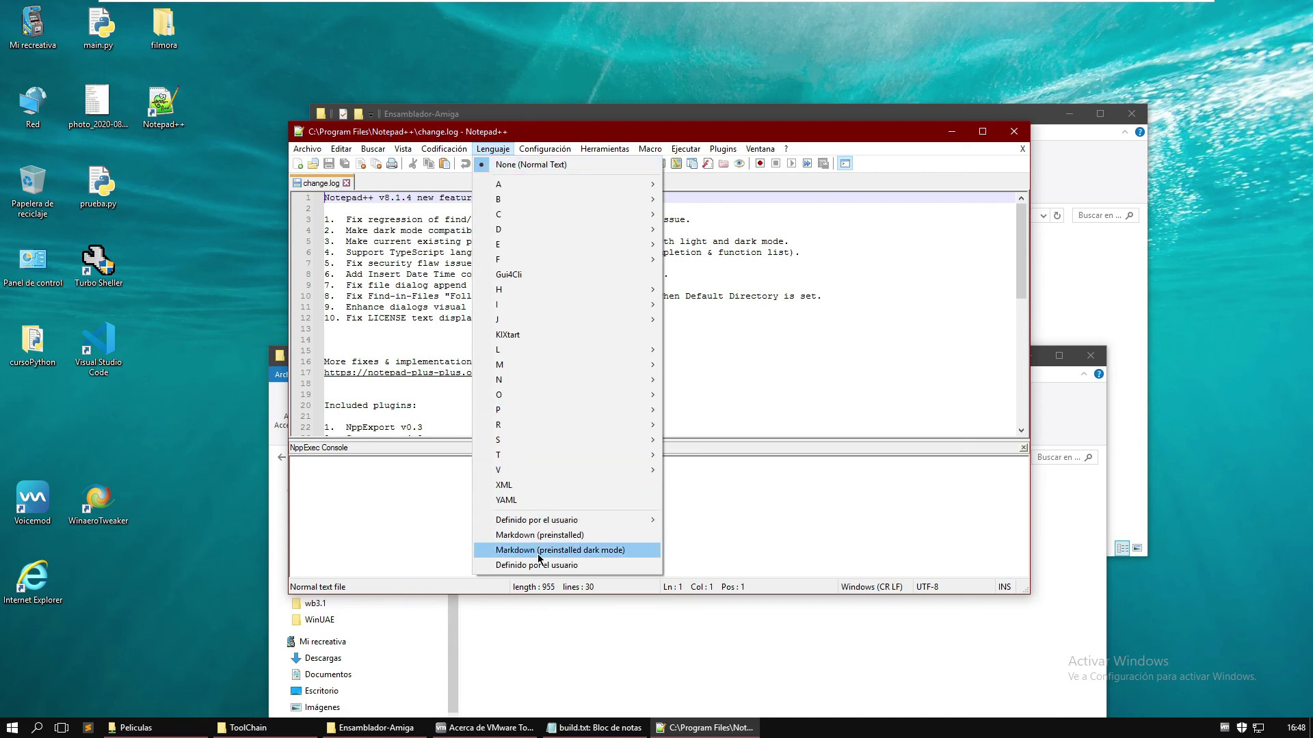
mouse_move(635, 520)
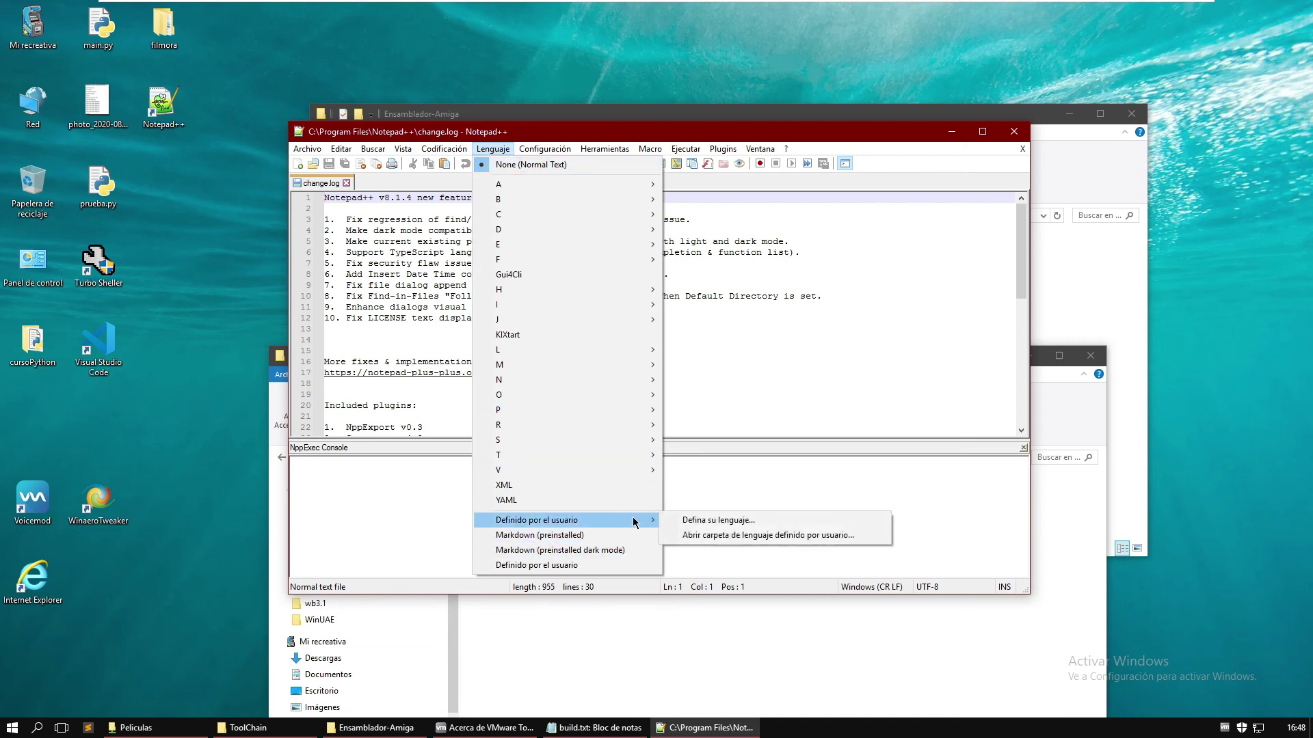
left_click(713, 521)
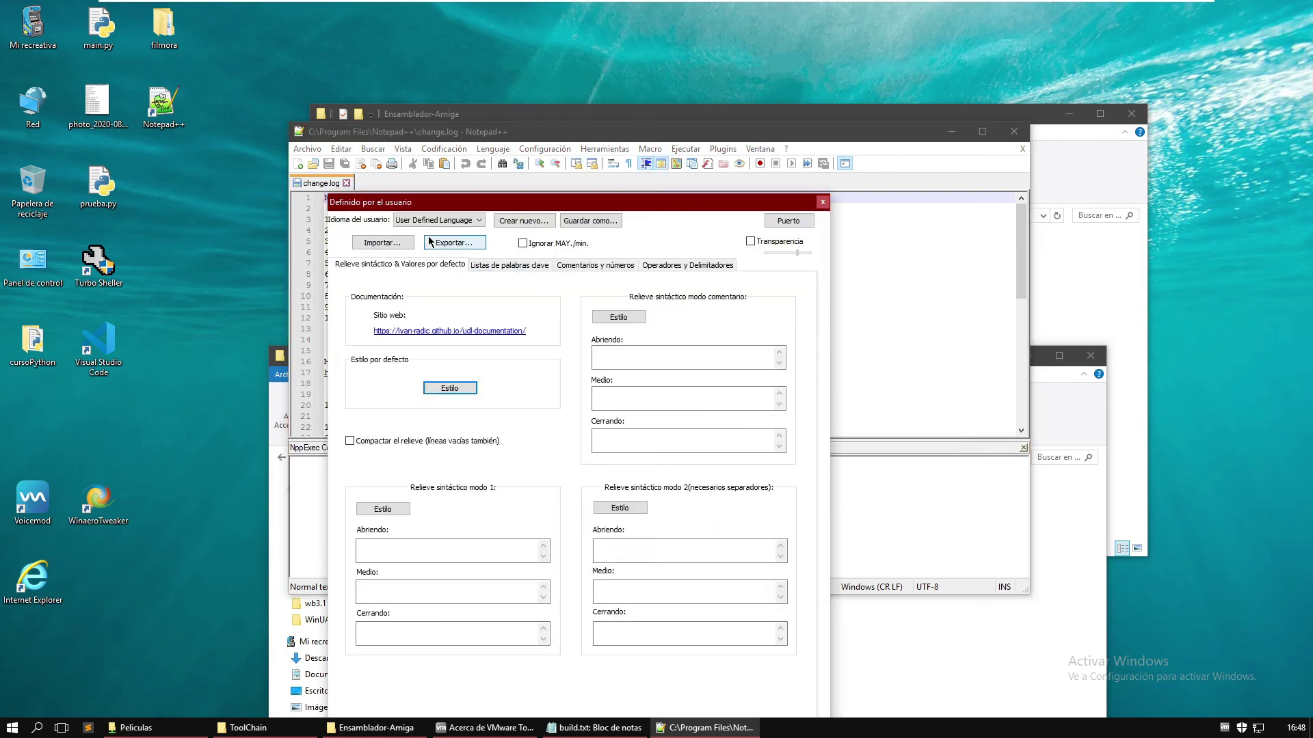
left_click(405, 246)
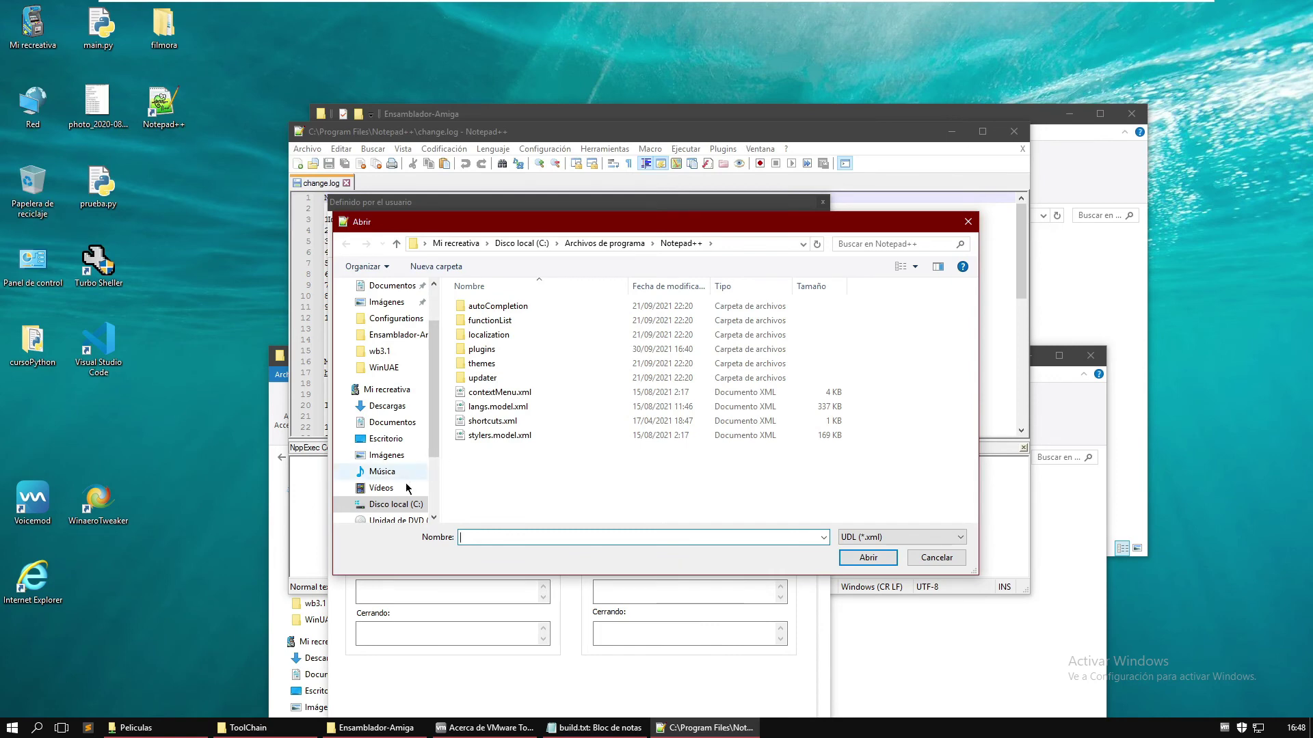
left_click(392, 506)
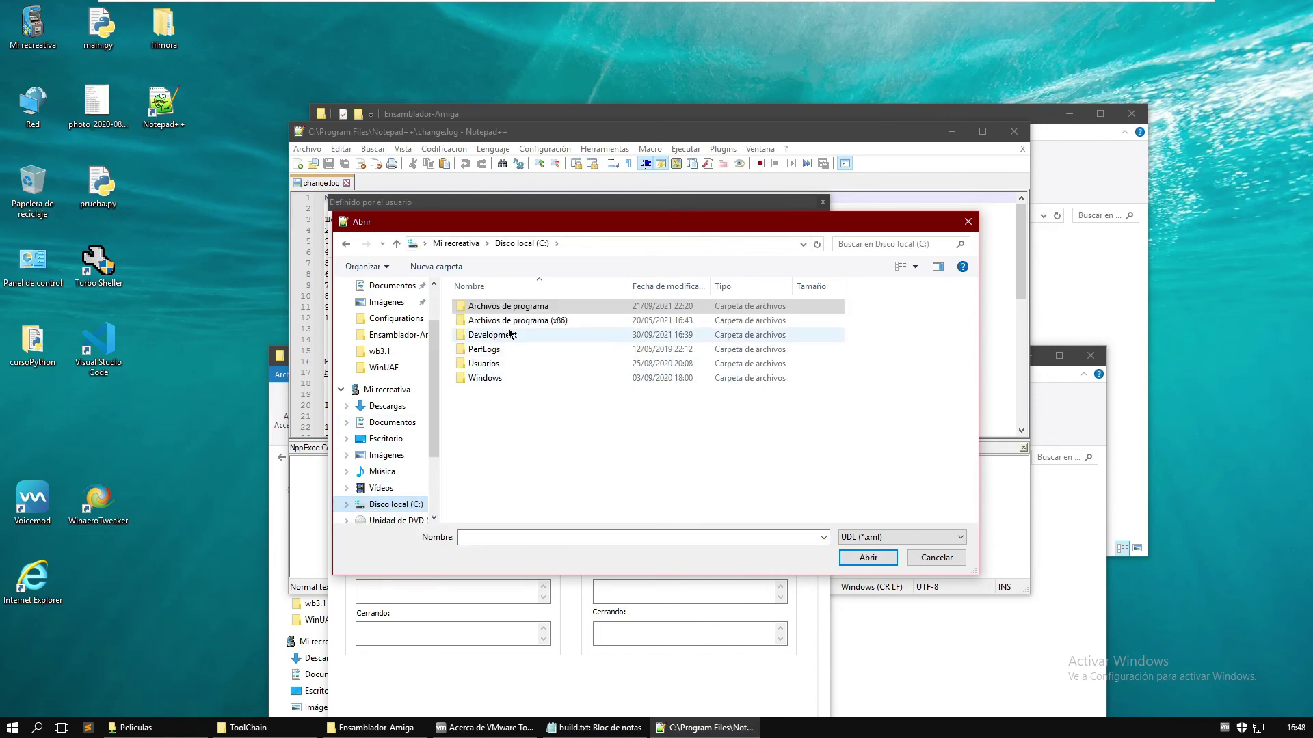
double_click(510, 335)
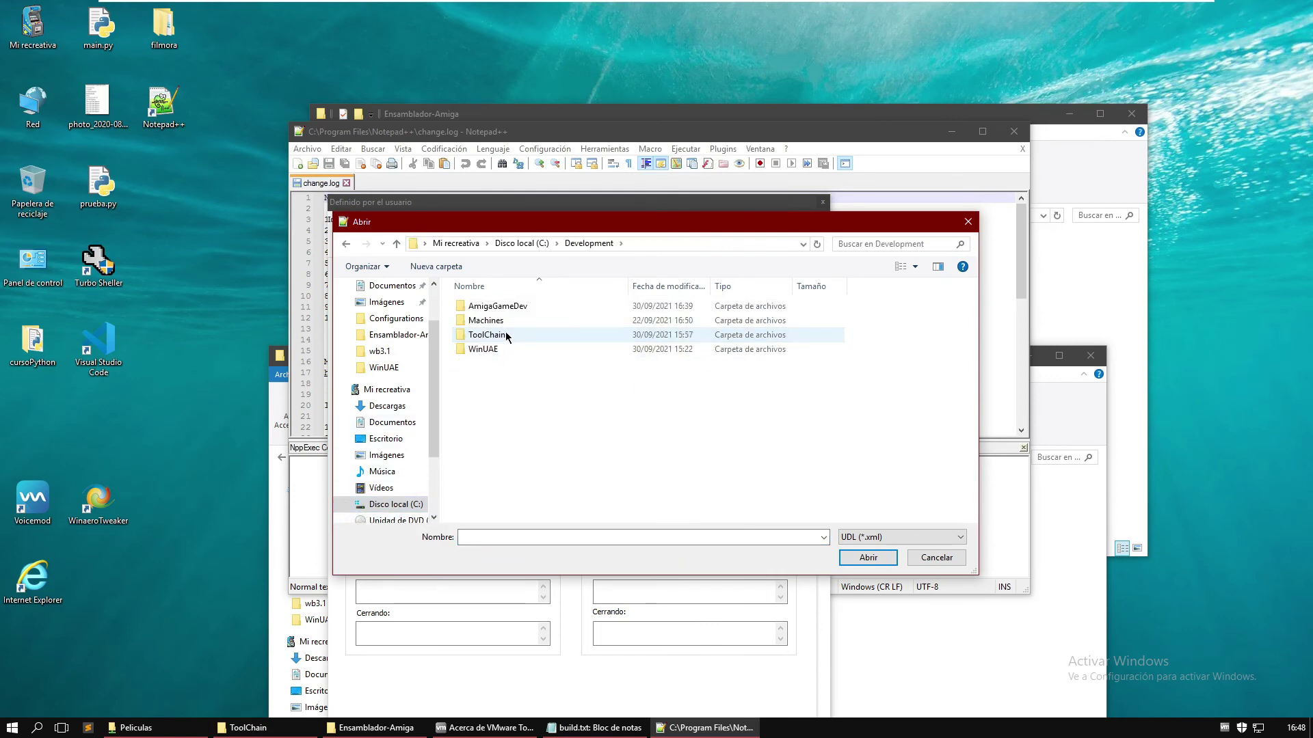
double_click(505, 334)
double_click(499, 307)
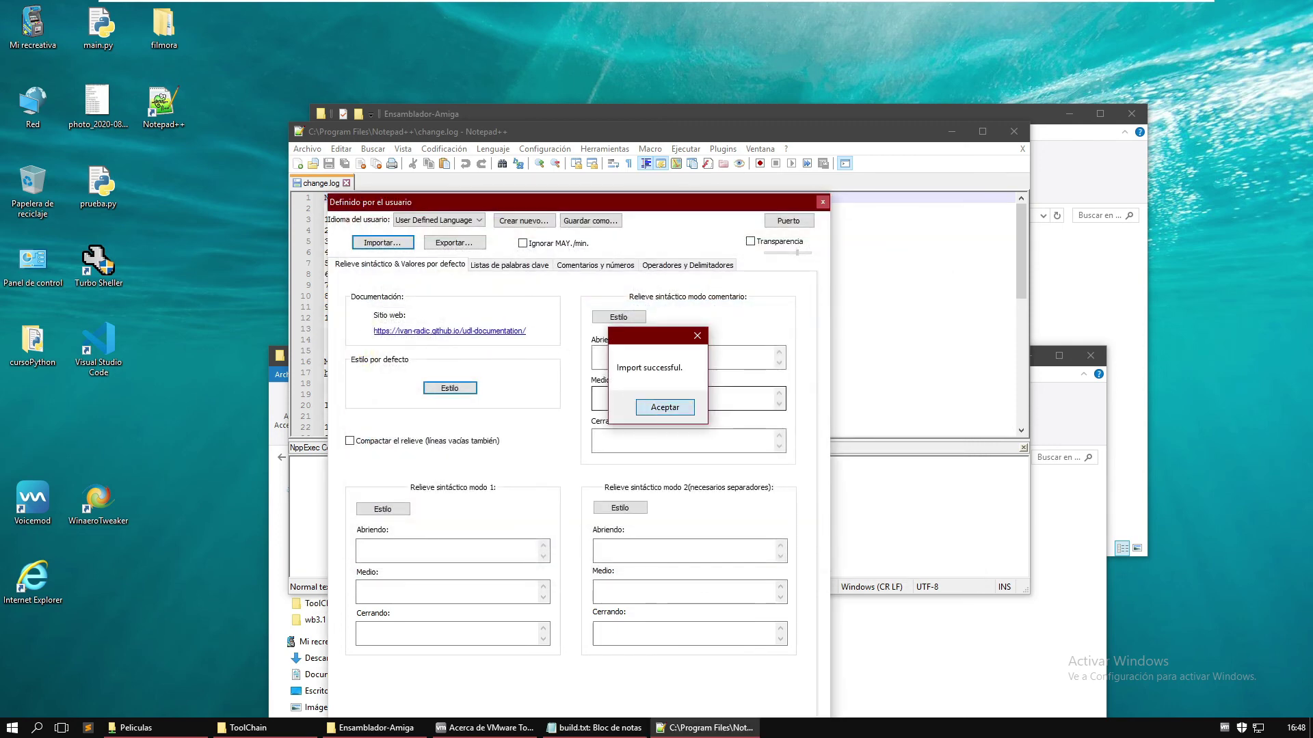
key("Return")
left_click_drag(635, 204, 653, 68)
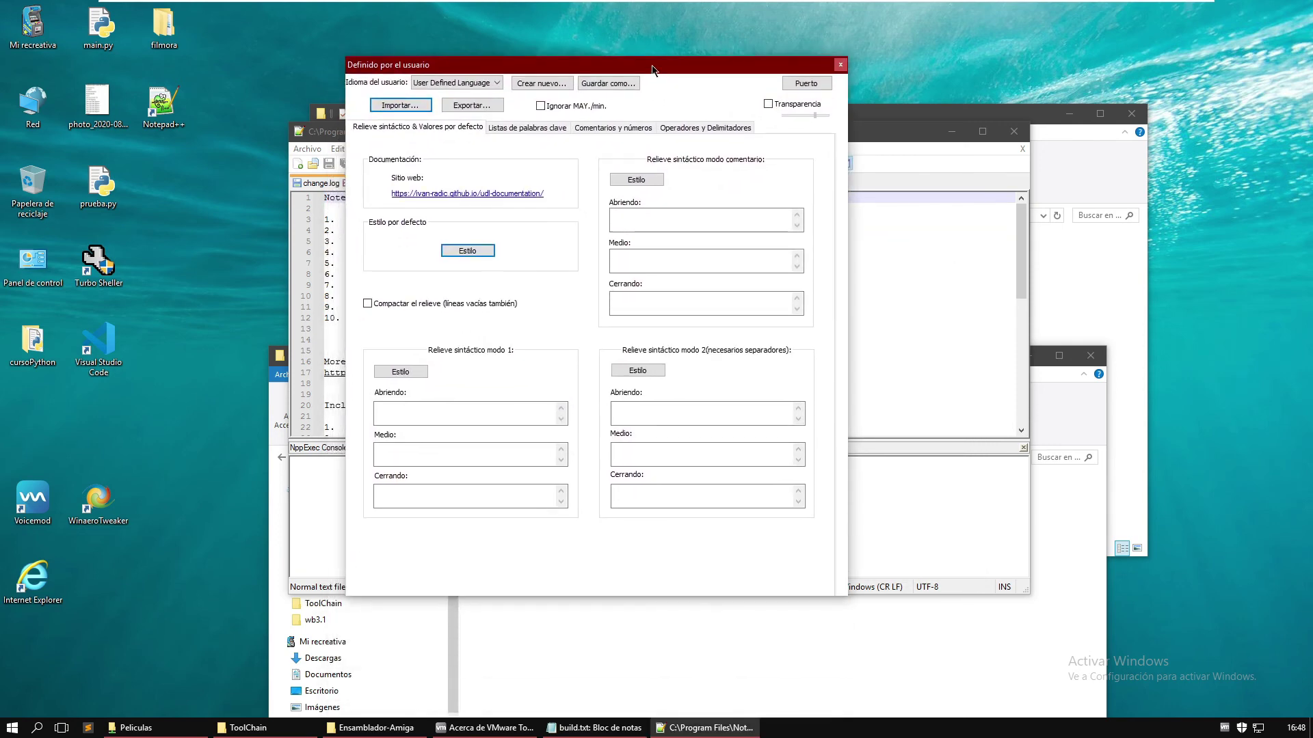
left_click(840, 64)
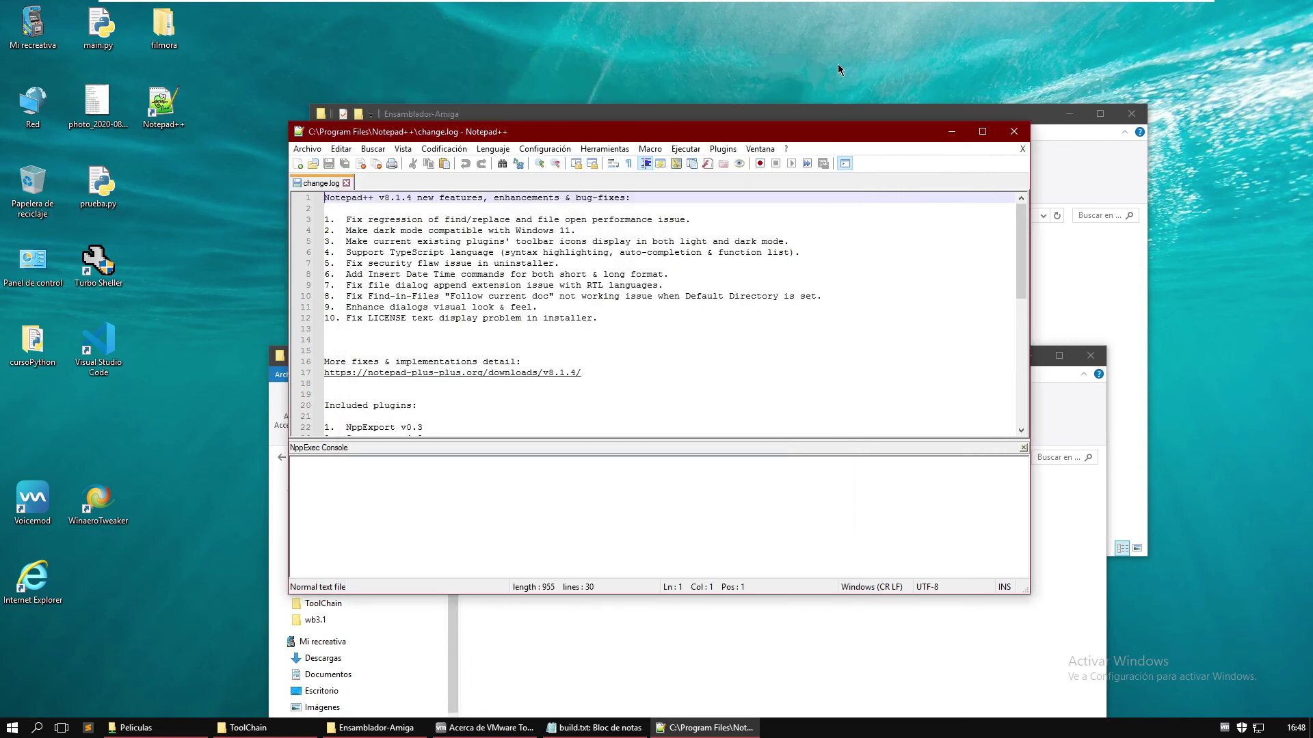
- Check the available languages for the imported definition and restart Notepad++ to load it
left_click(492, 149)
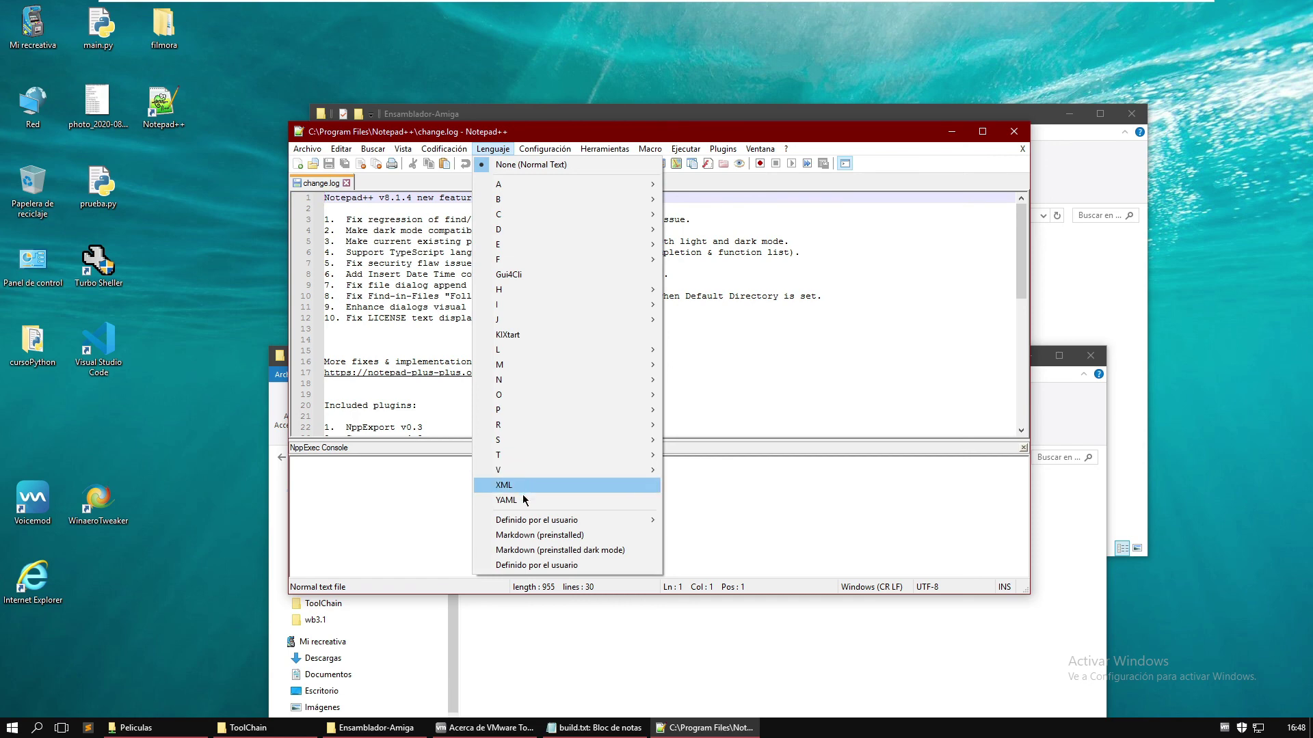
mouse_move(544, 521)
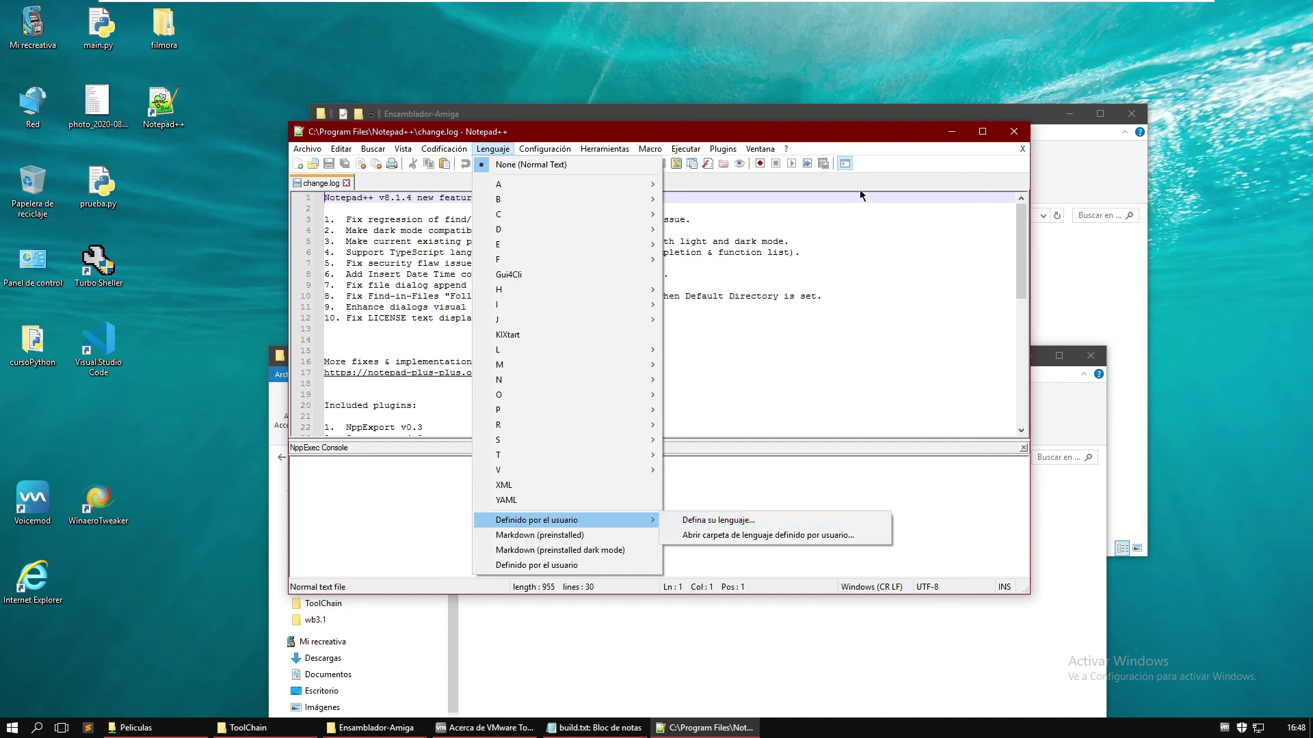
left_click(1015, 132)
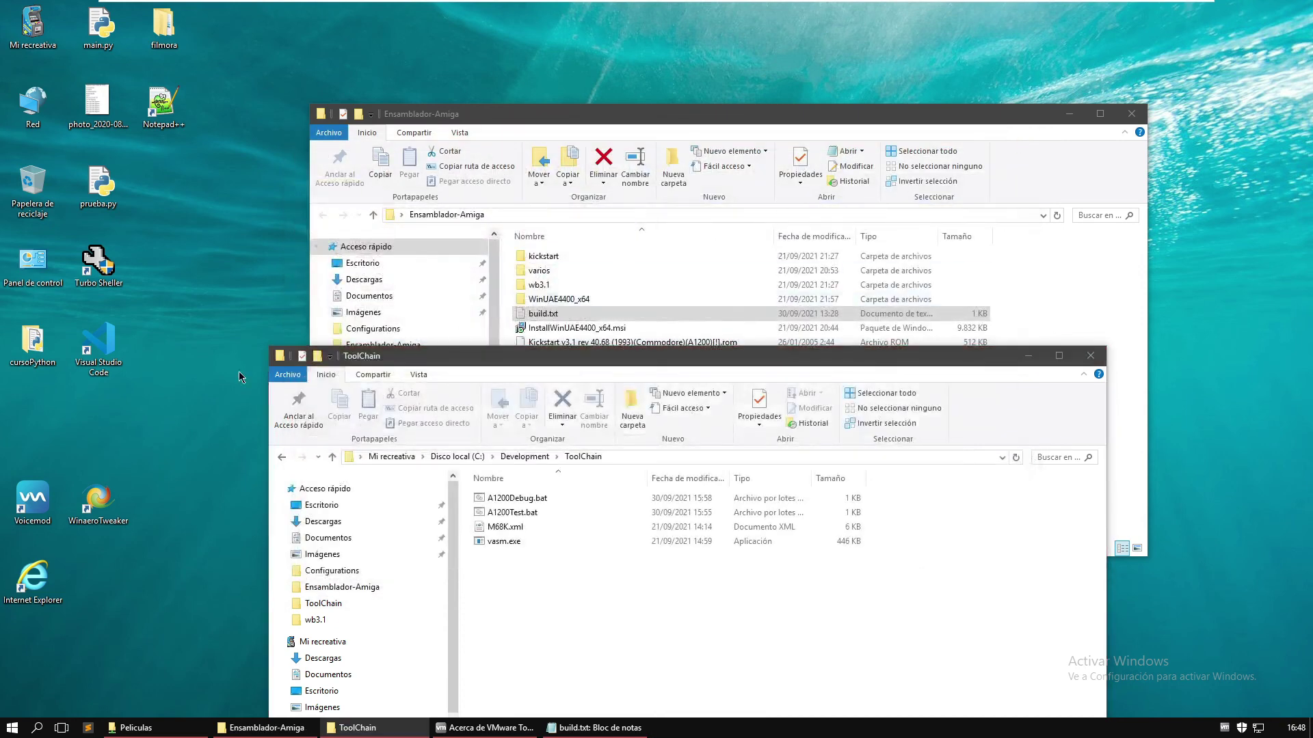
left_click(172, 122)
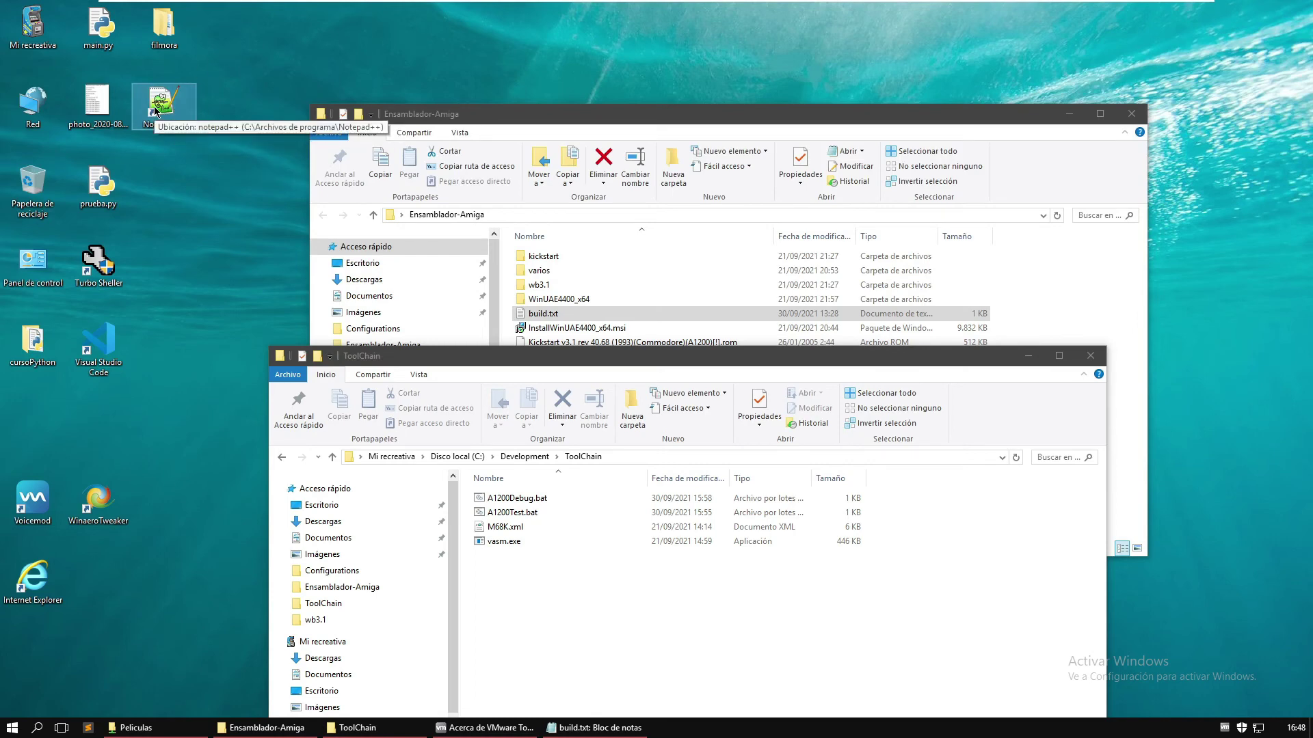
double_click(156, 112)
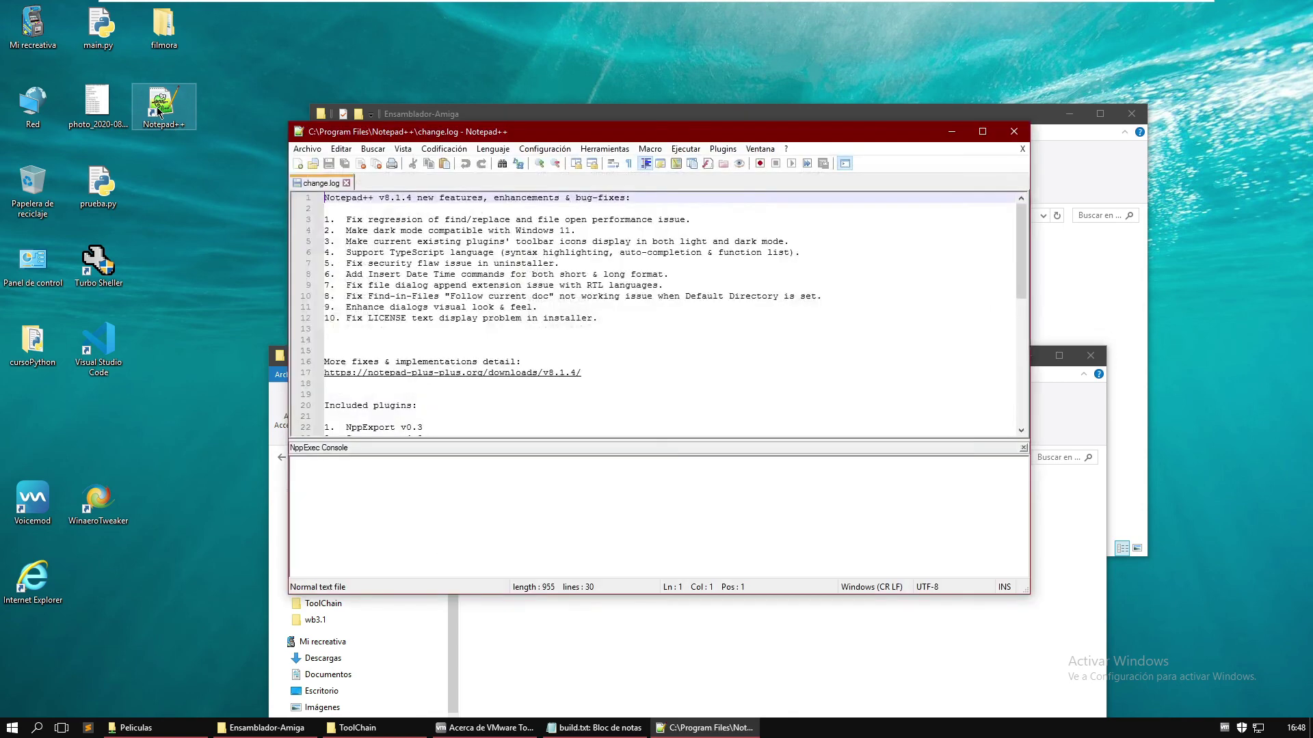
- Apply the imported 68KASM.lge language to the open change.log file
left_click(496, 150)
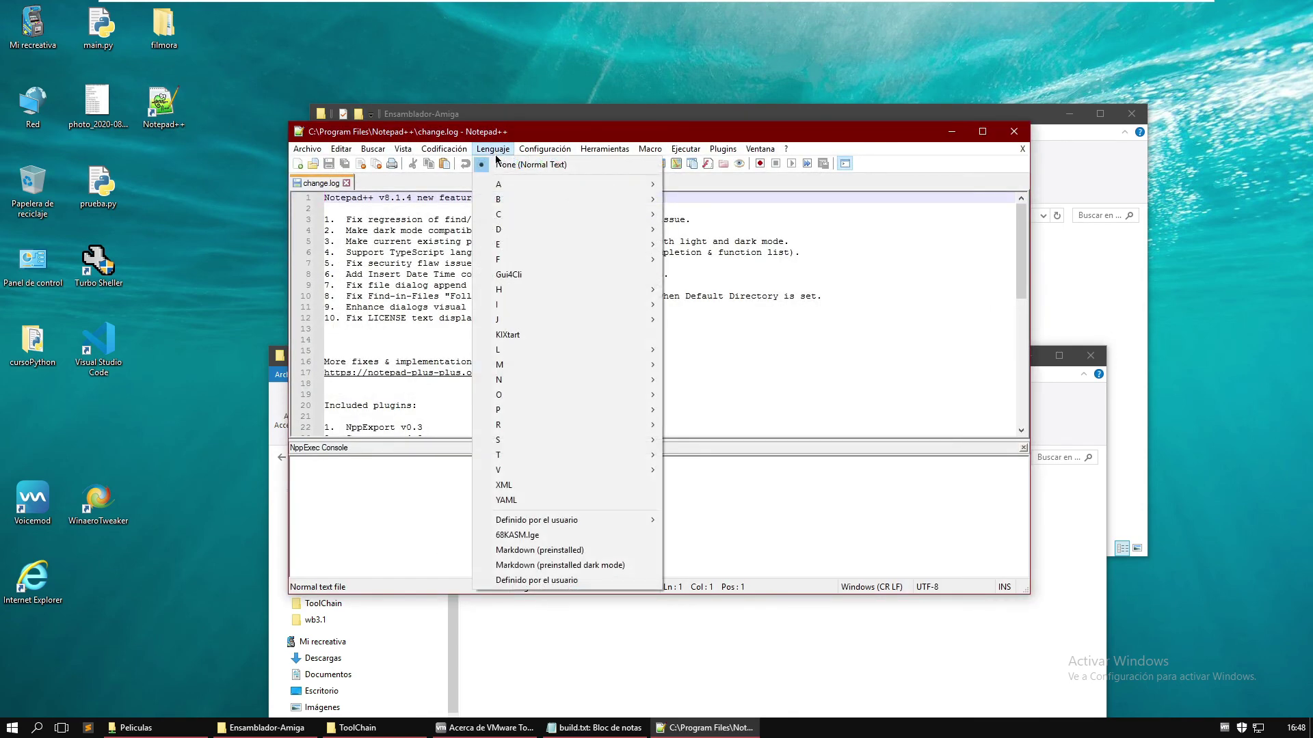
mouse_move(586, 471)
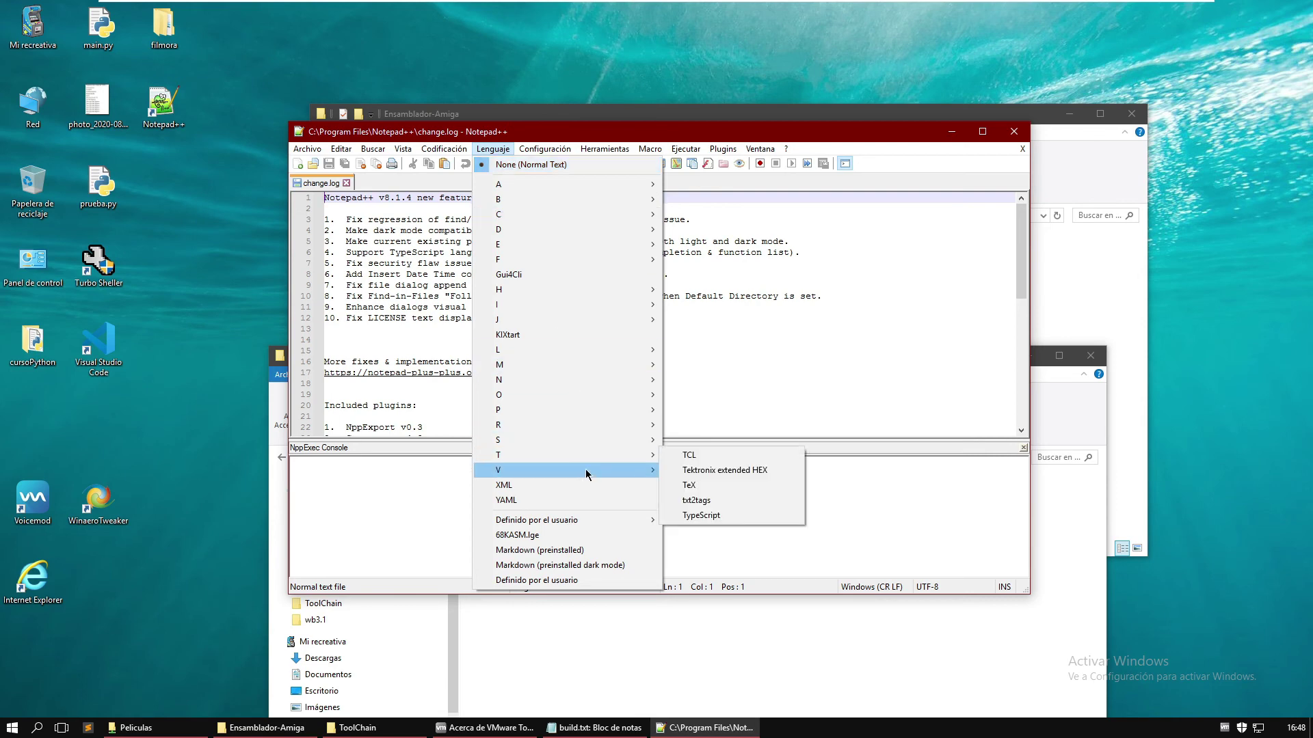
left_click(594, 537)
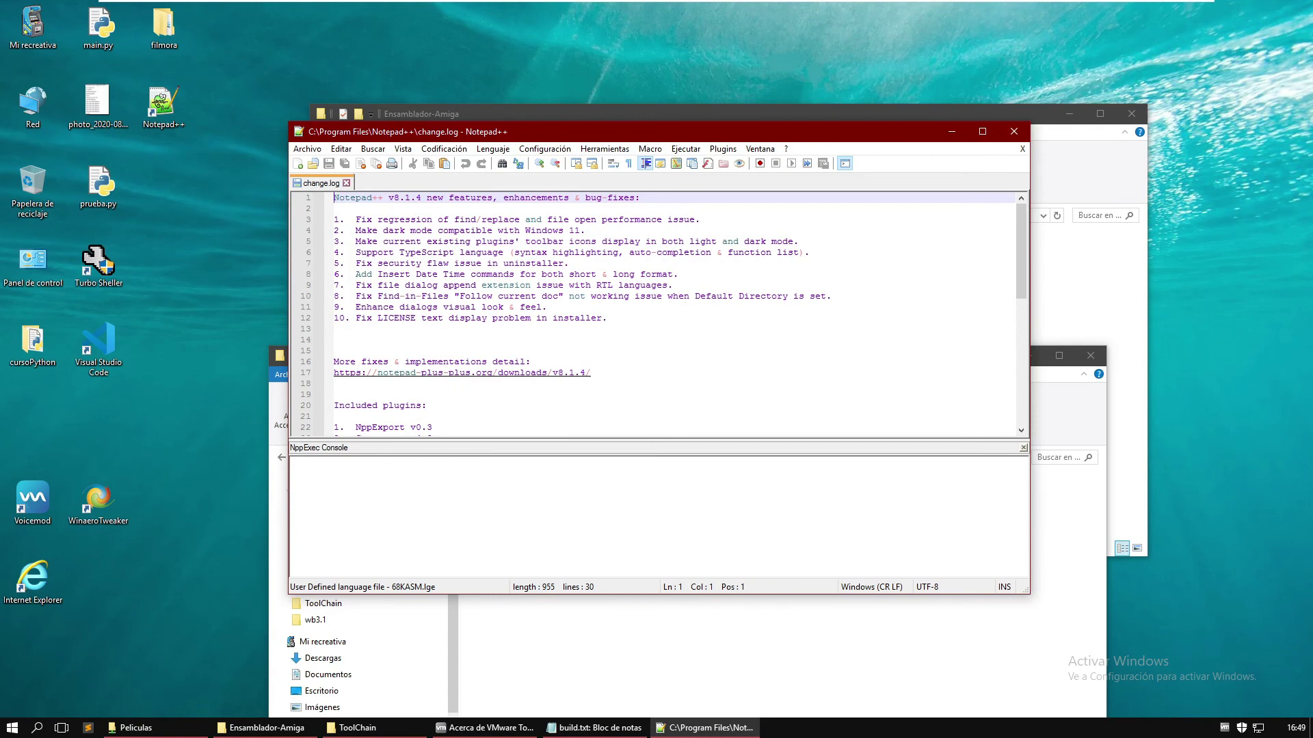
- Minimize Notepad++ and the ToolChain window, rename MC0101.S in the Ensamblador-Amiga folder to main.asm, and accept the extension change
left_click(950, 132)
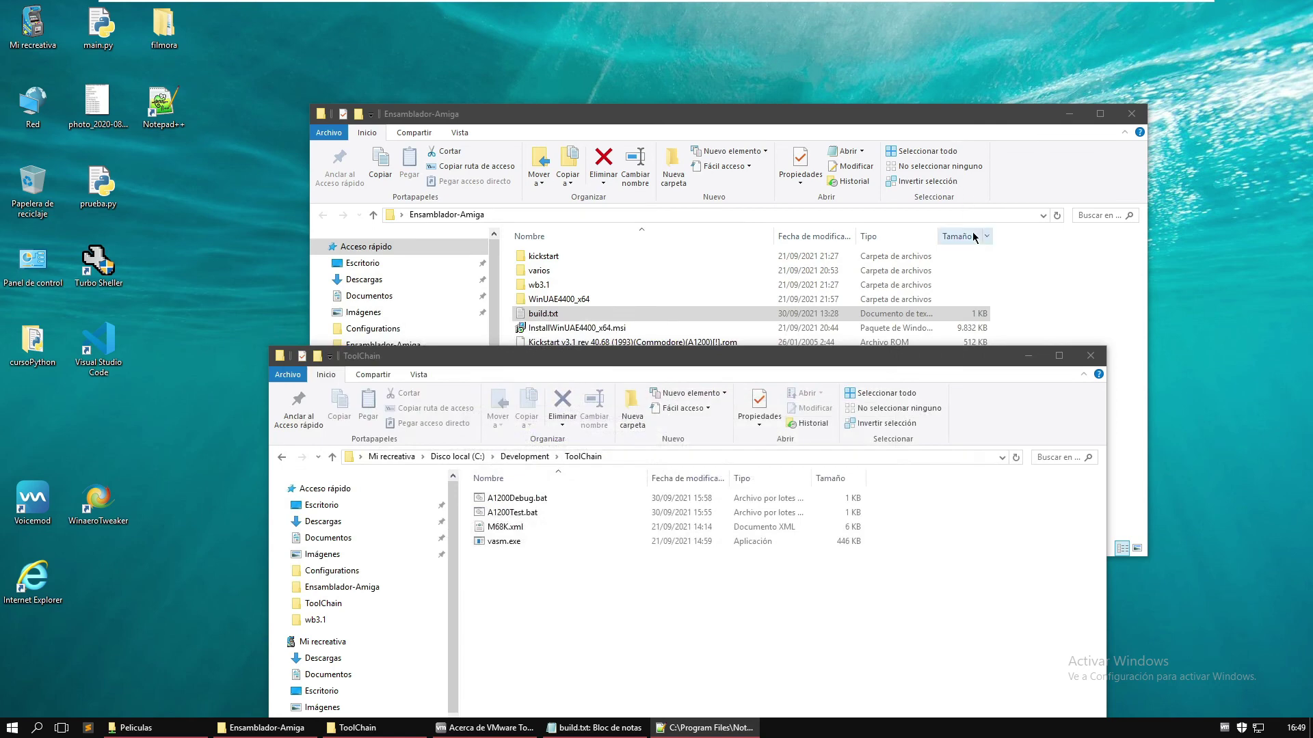
left_click(1027, 356)
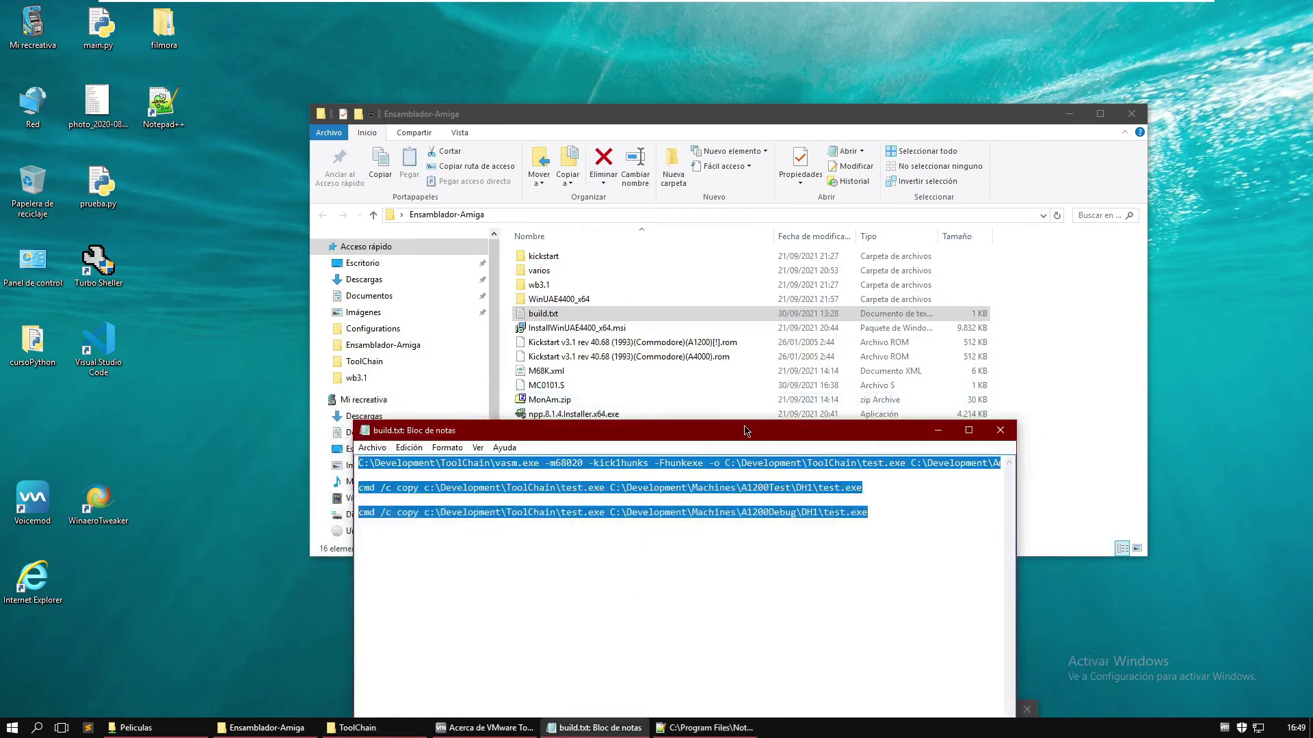
left_click(561, 387)
key("F2")
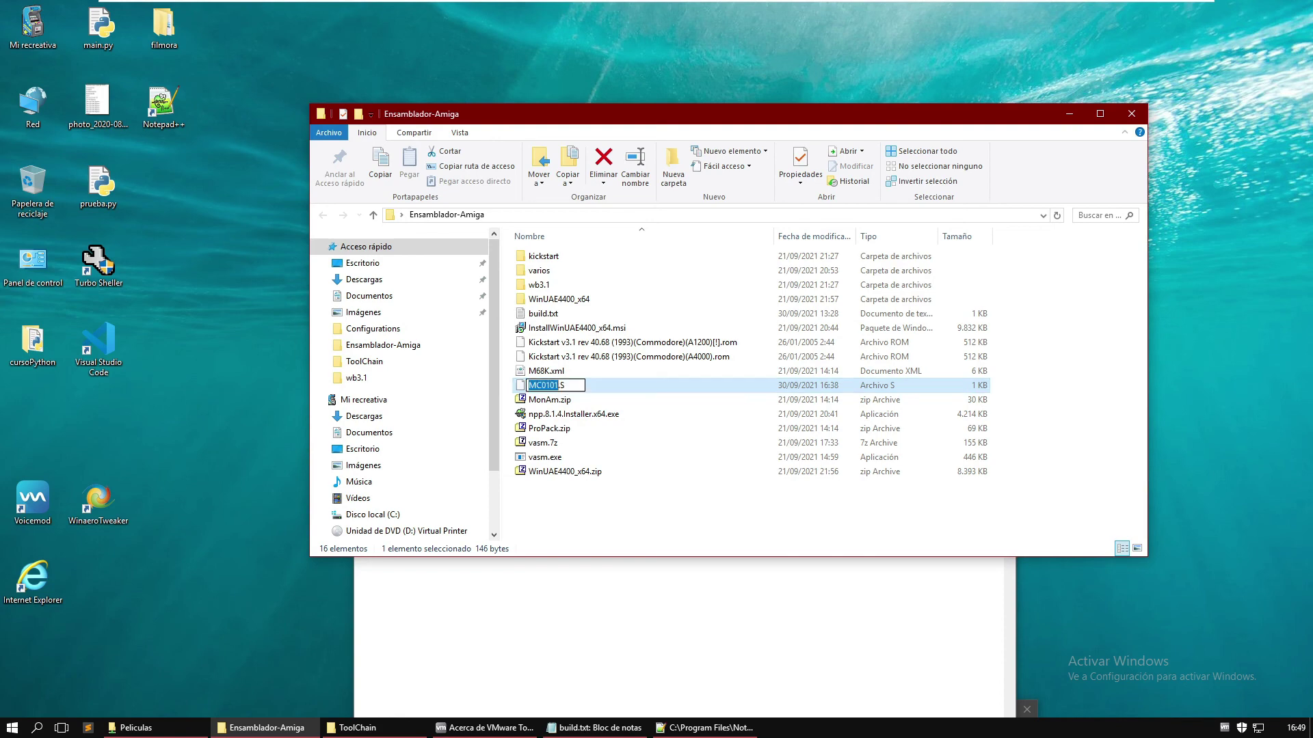
key("ctrl+a")
type("main.asm")
key("Return")
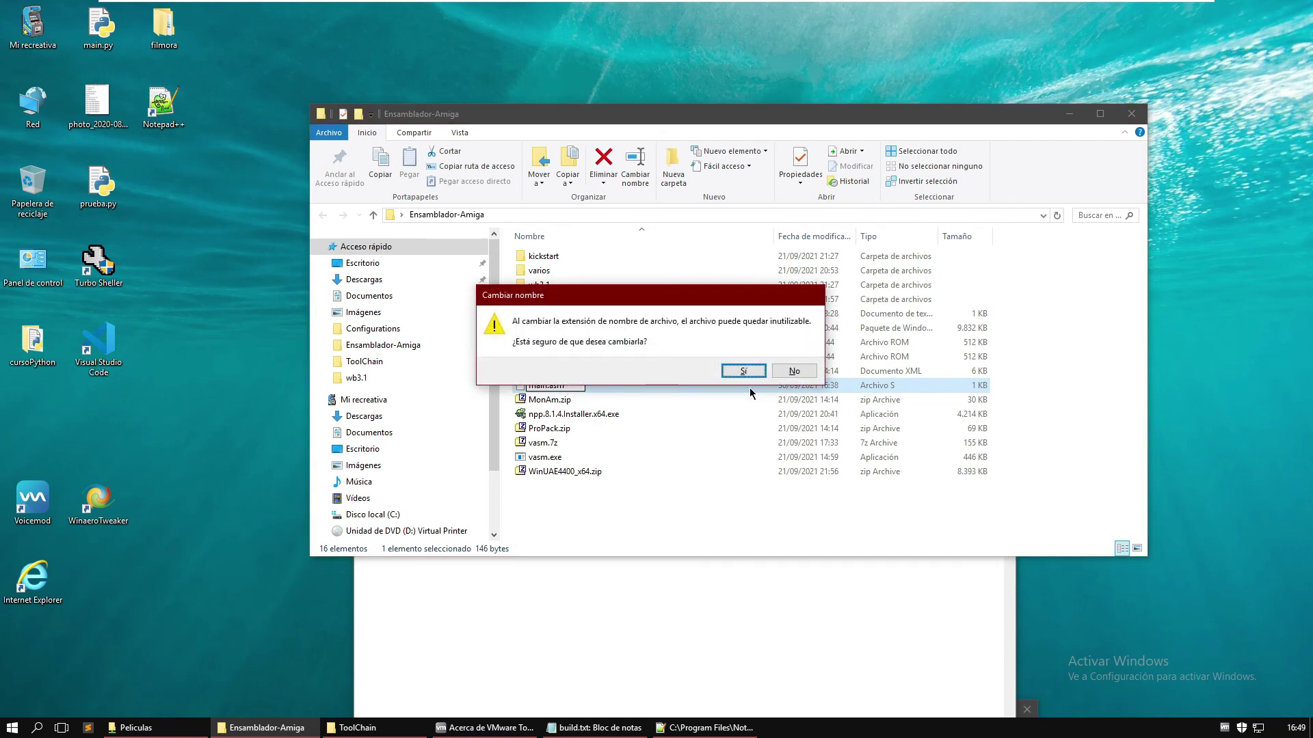
left_click(745, 372)
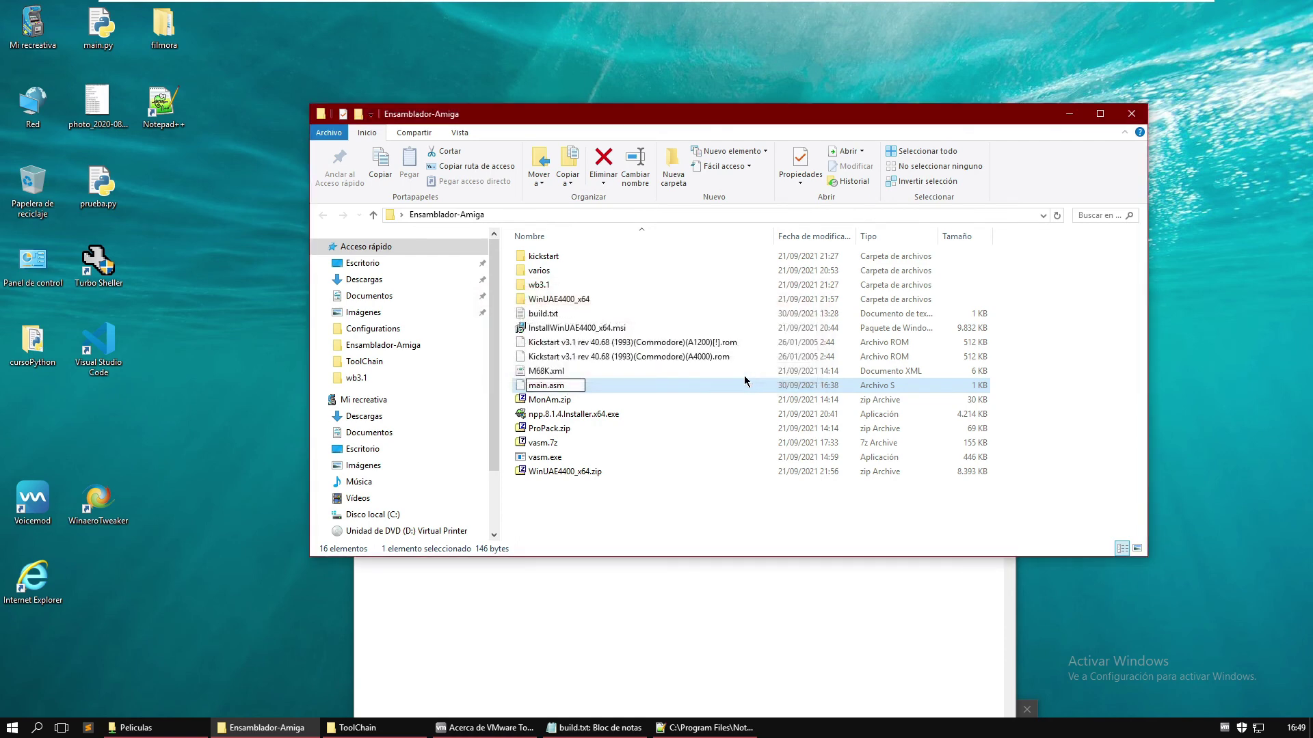
- Open main.asm from the Ensamblador-Amiga folder in Notepad++
right_click(547, 387)
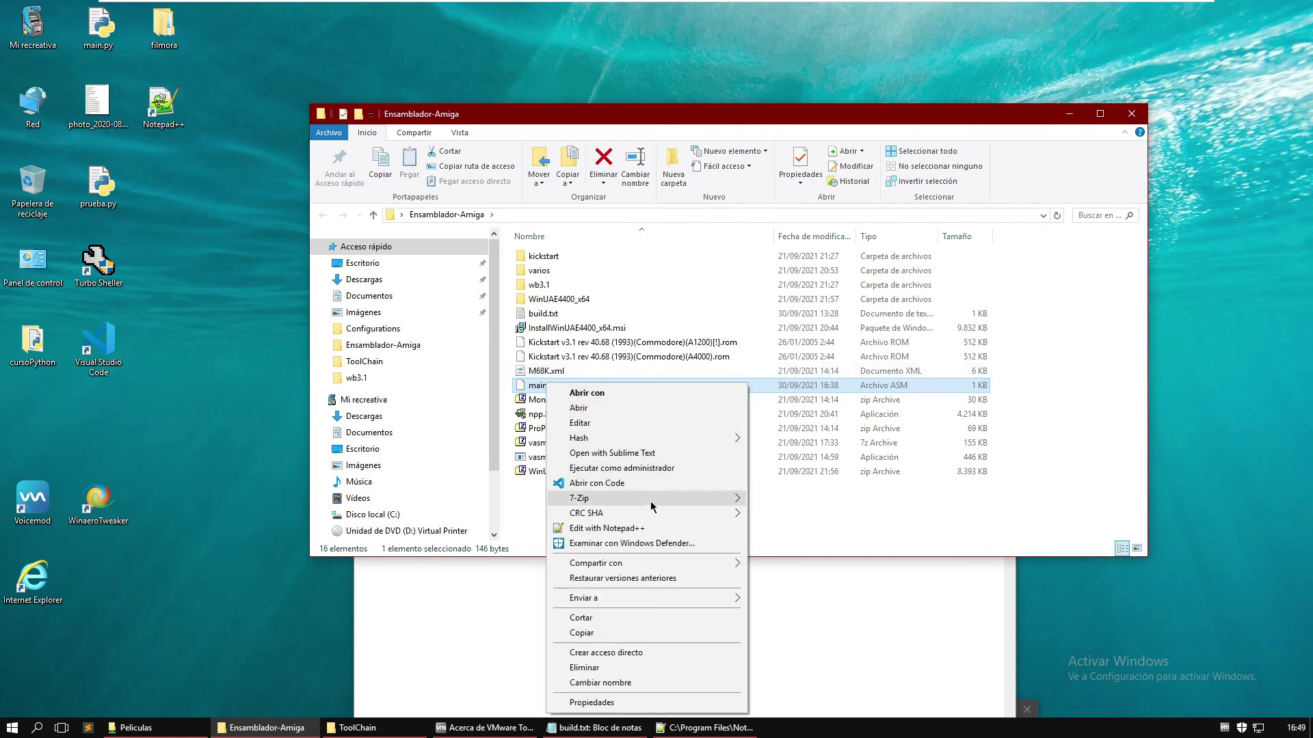
left_click(653, 533)
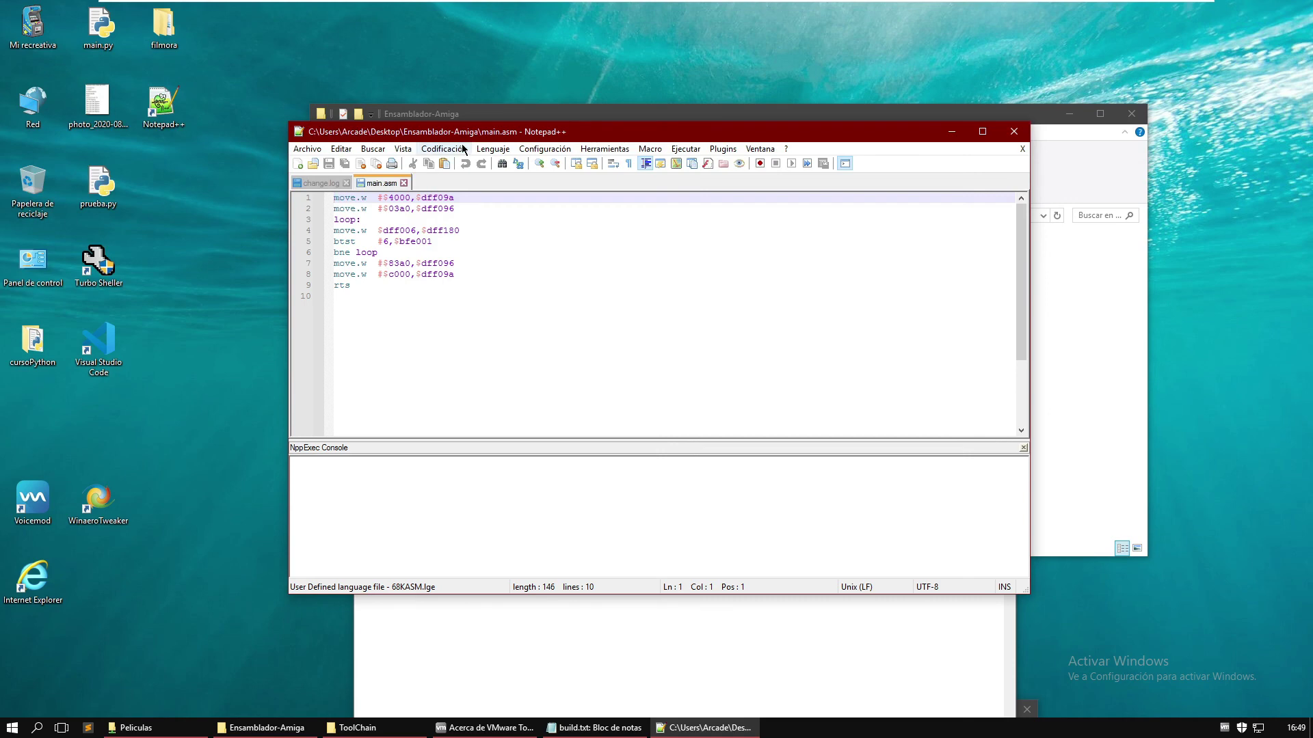
- Switch the syntax highlighting of main.asm to the R language and back to 68KASM.lge
left_click(494, 151)
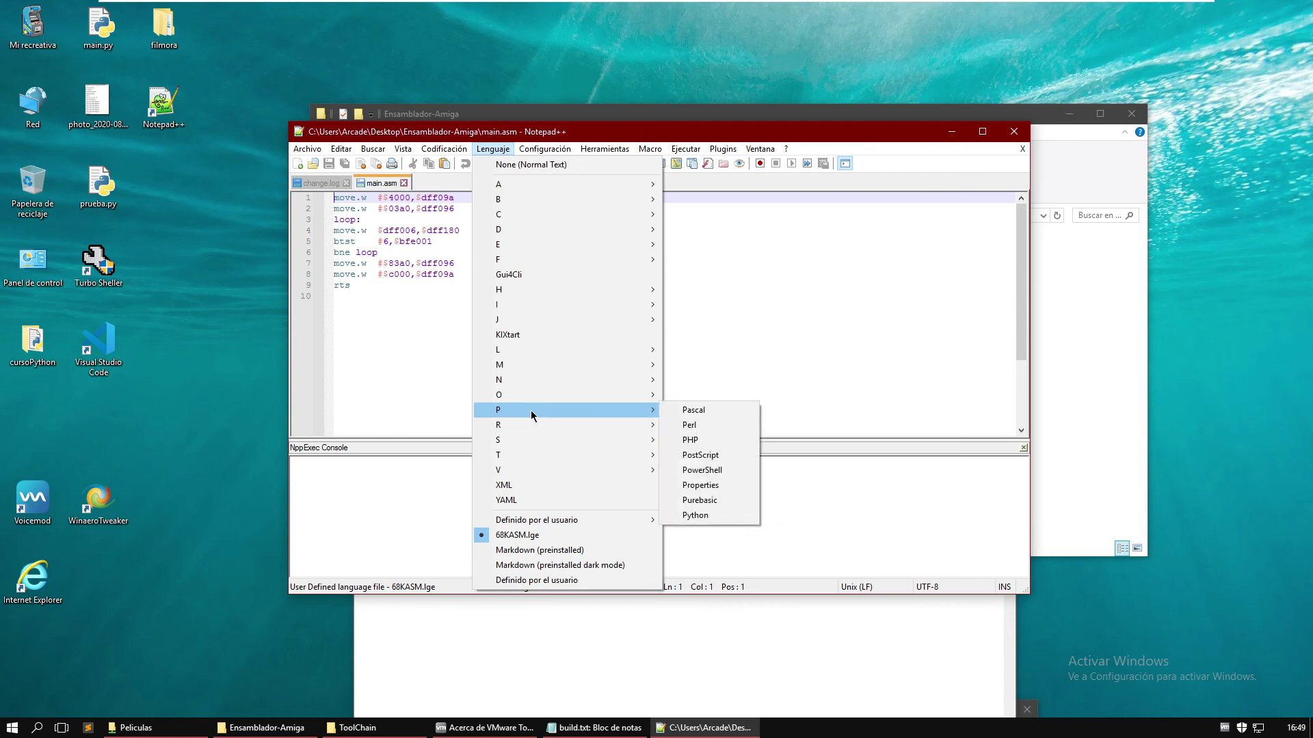
mouse_move(499, 443)
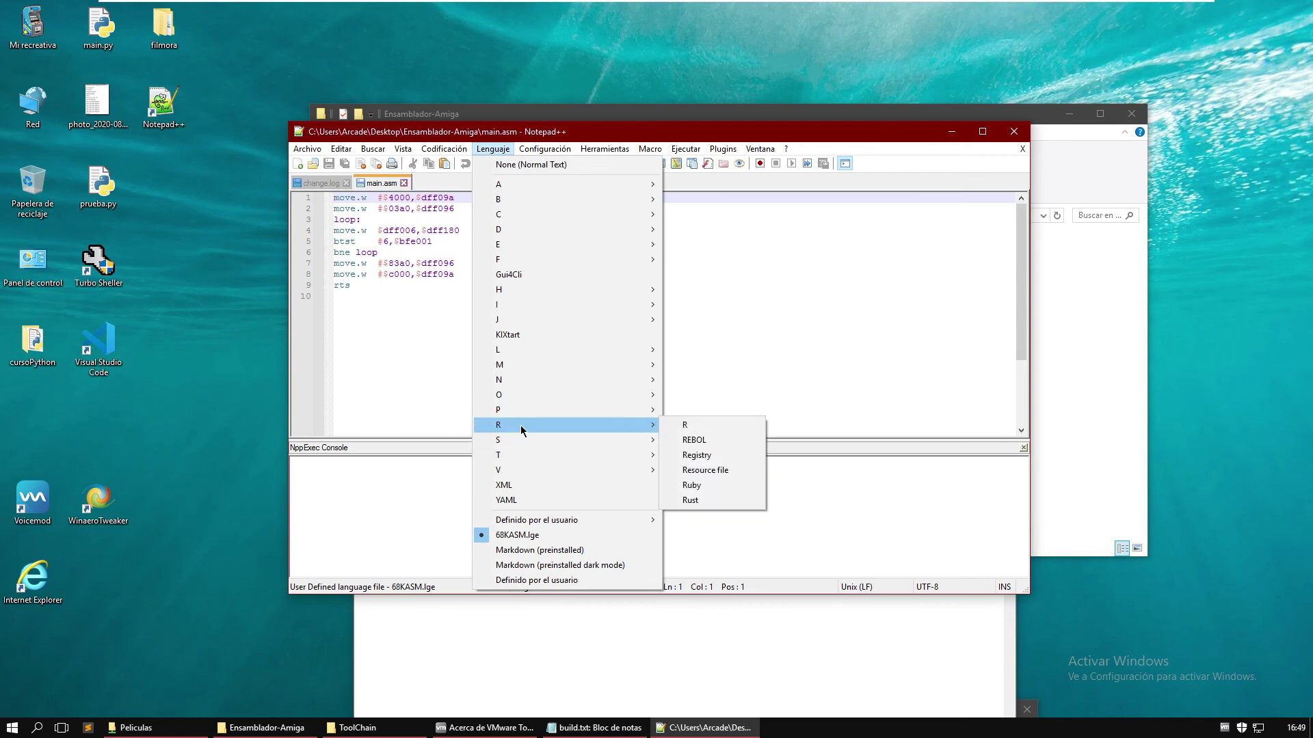
left_click(690, 425)
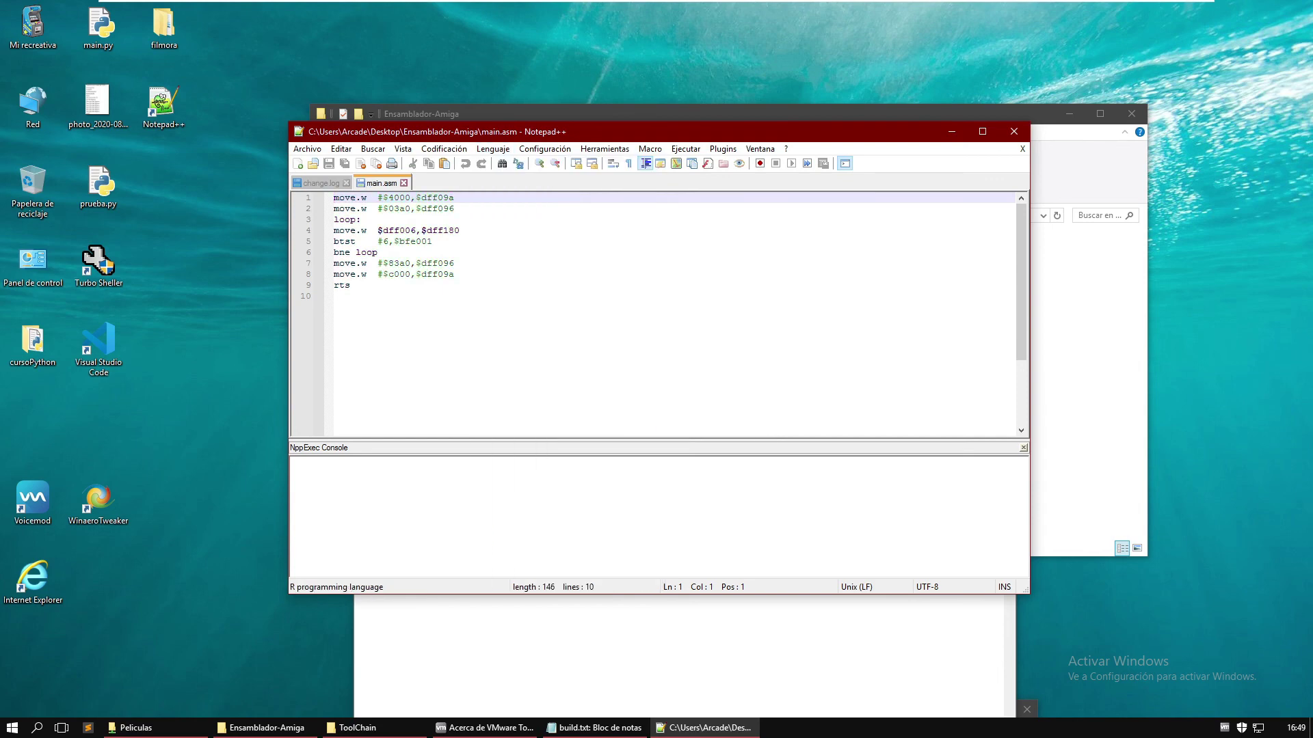
left_click(495, 152)
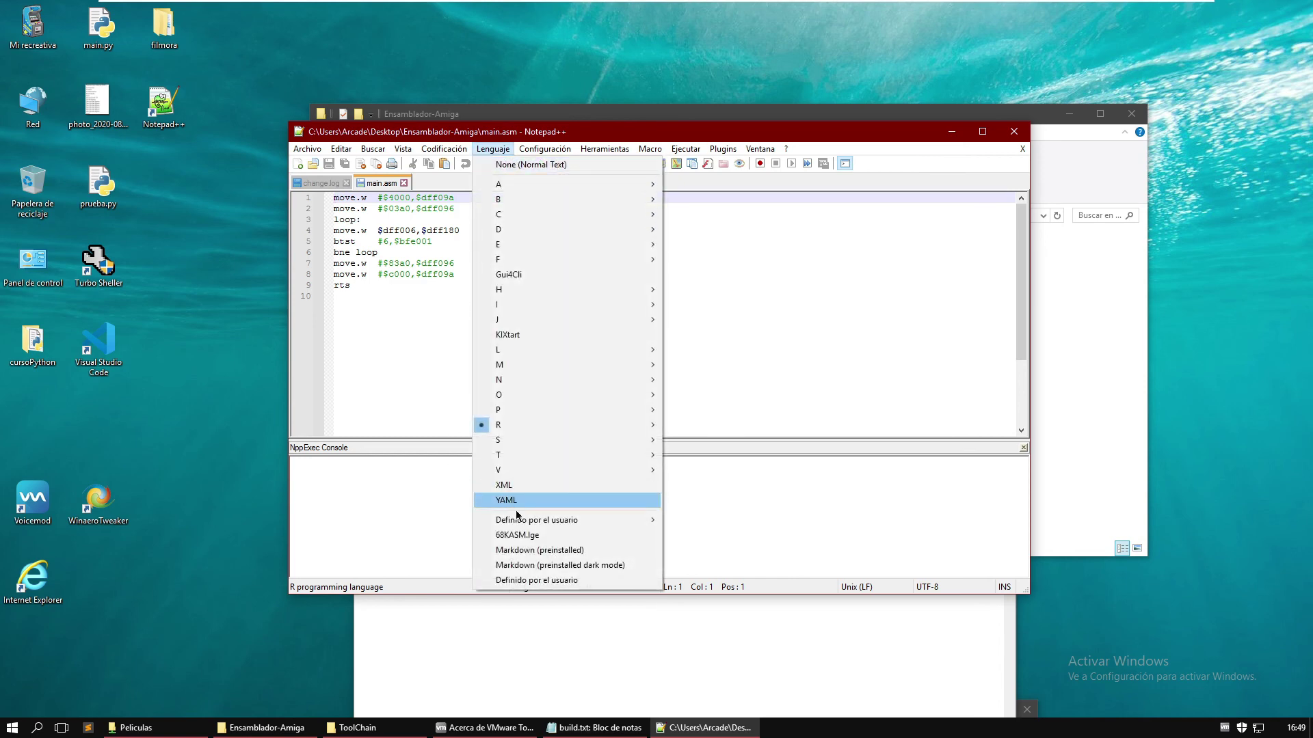
left_click(543, 535)
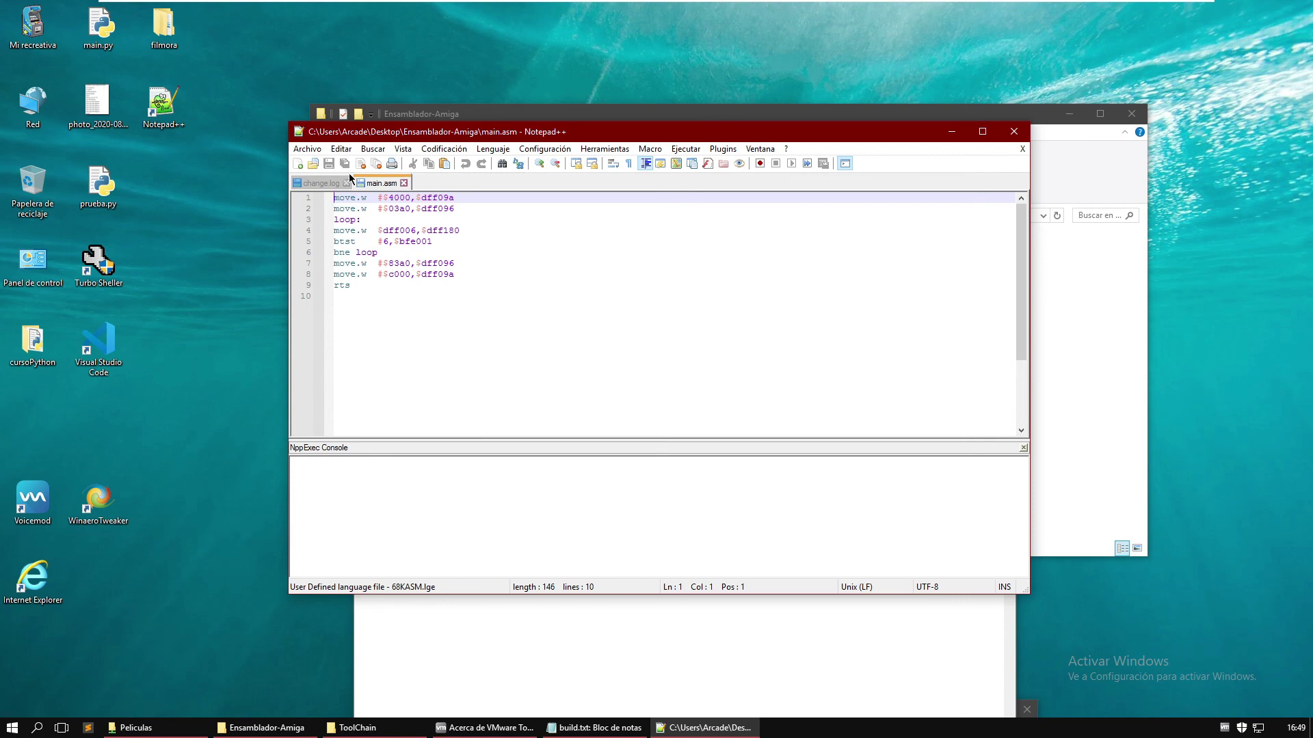
- Save main.asm under the same name into the C:\Development\AmigaGameDev folder
left_click(319, 150)
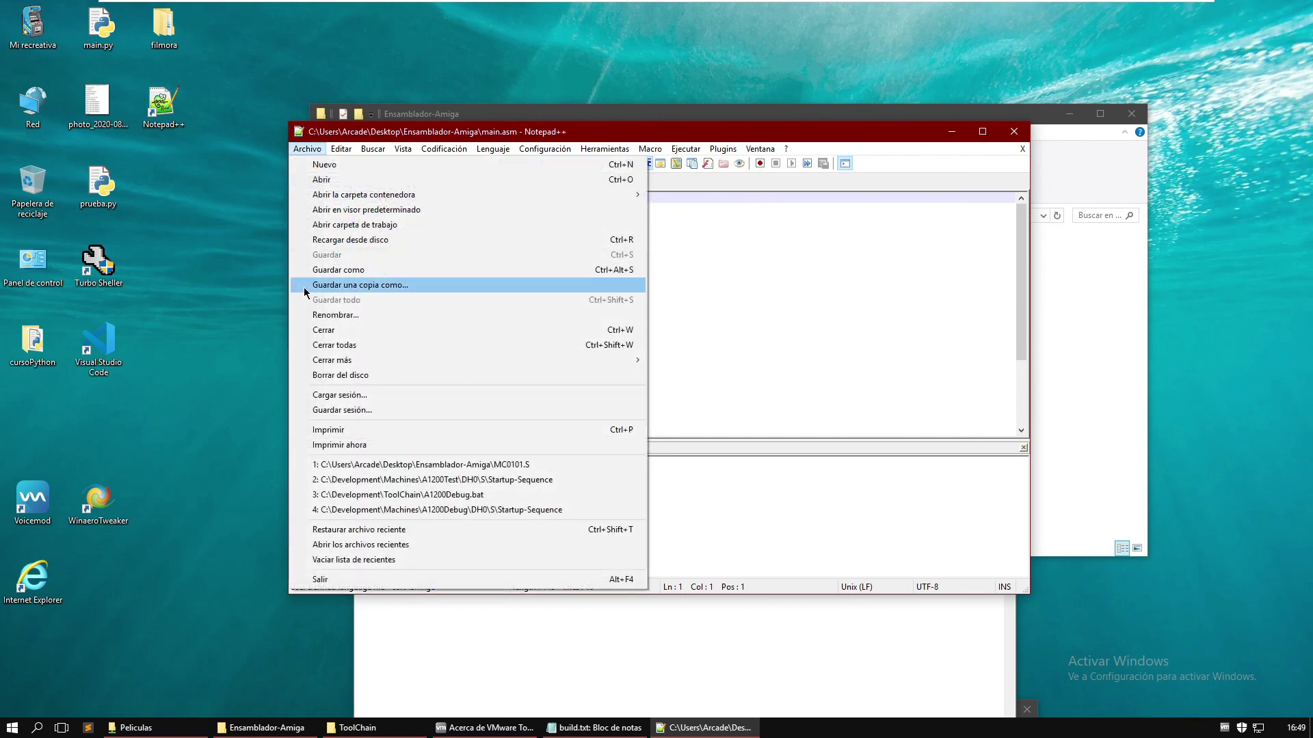
left_click(399, 269)
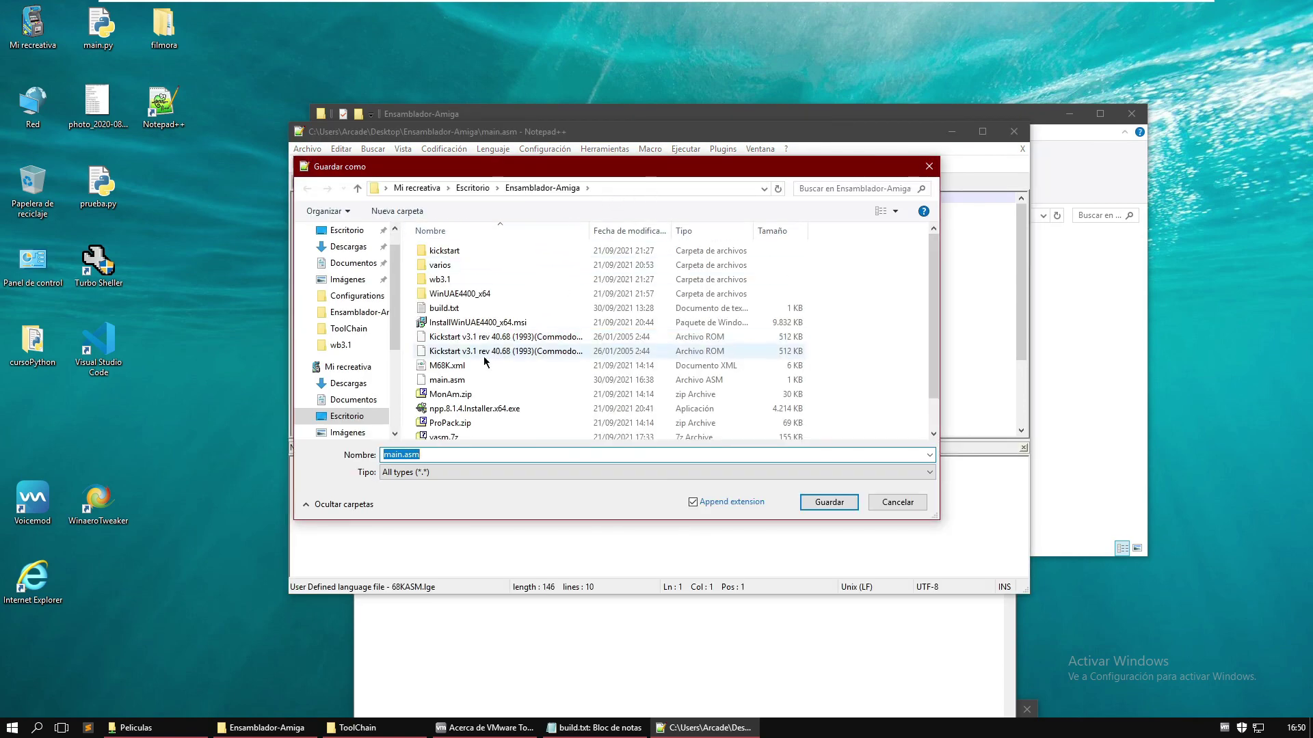
scroll(357, 404, "down", 2)
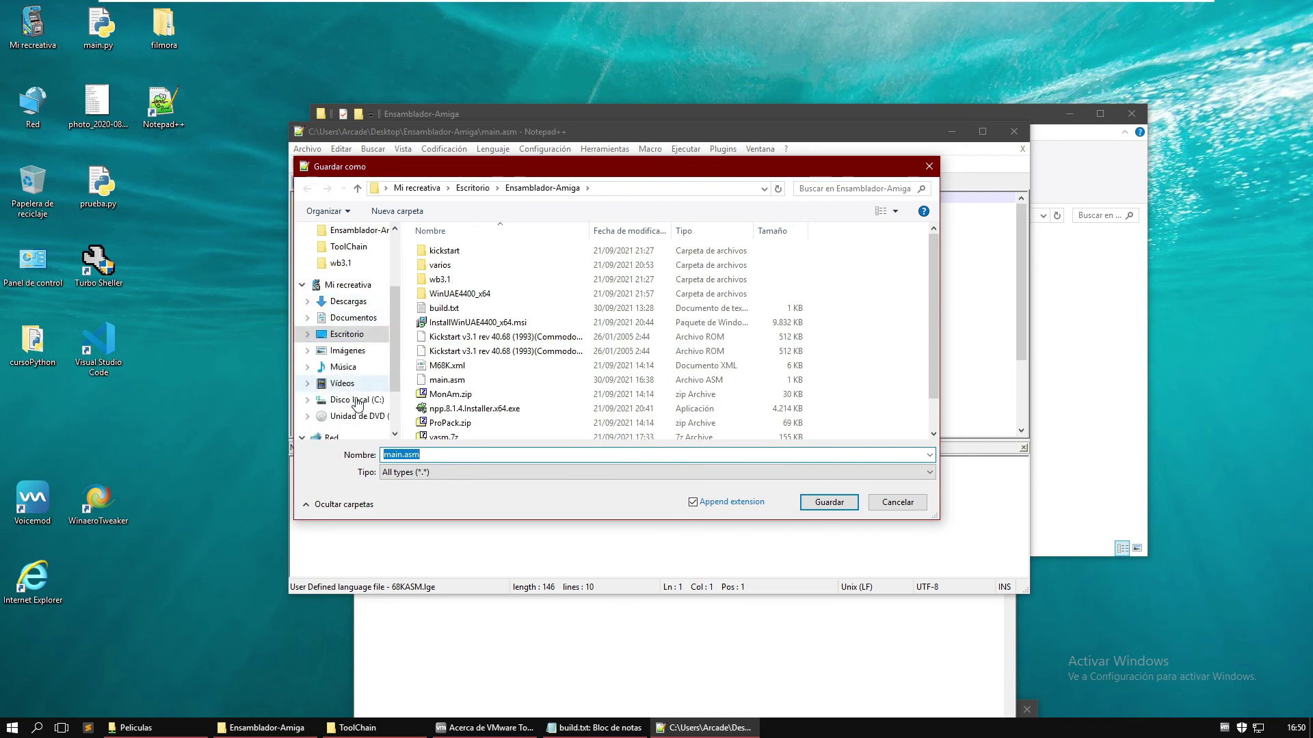
left_click(357, 402)
left_click(466, 284)
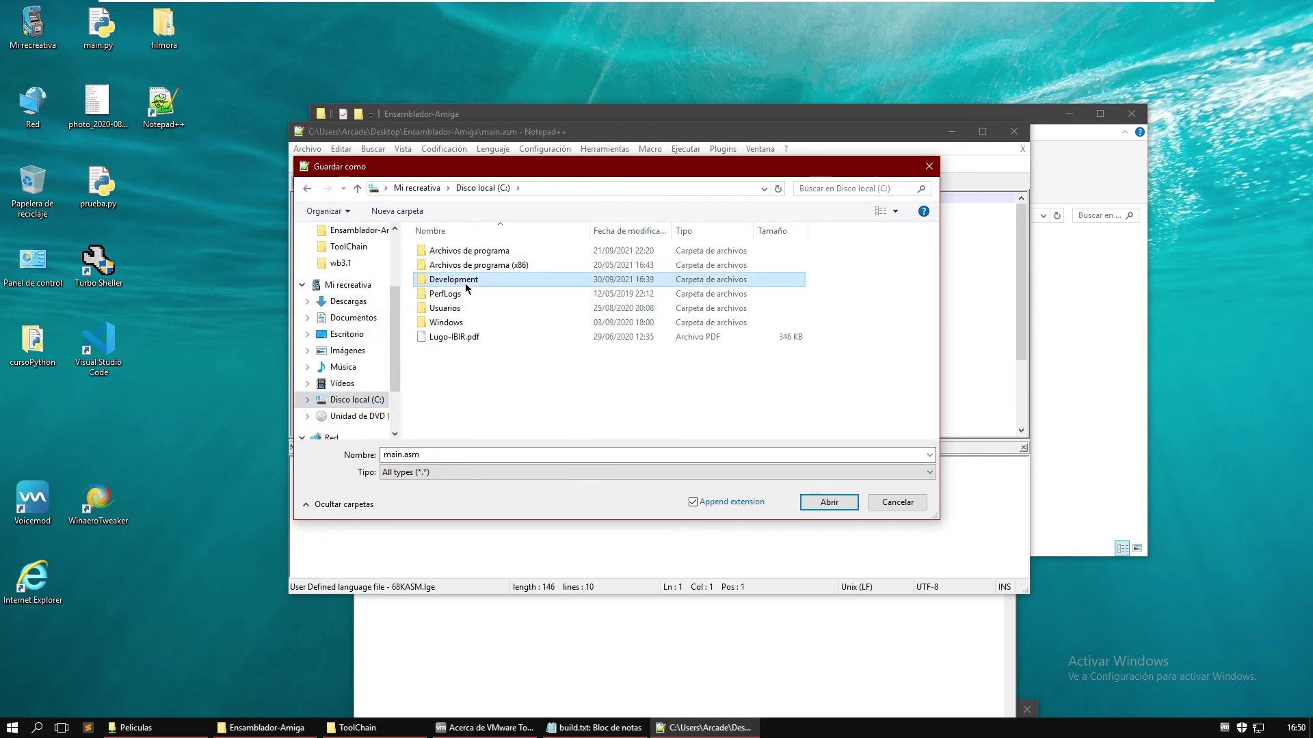
double_click(466, 286)
double_click(478, 253)
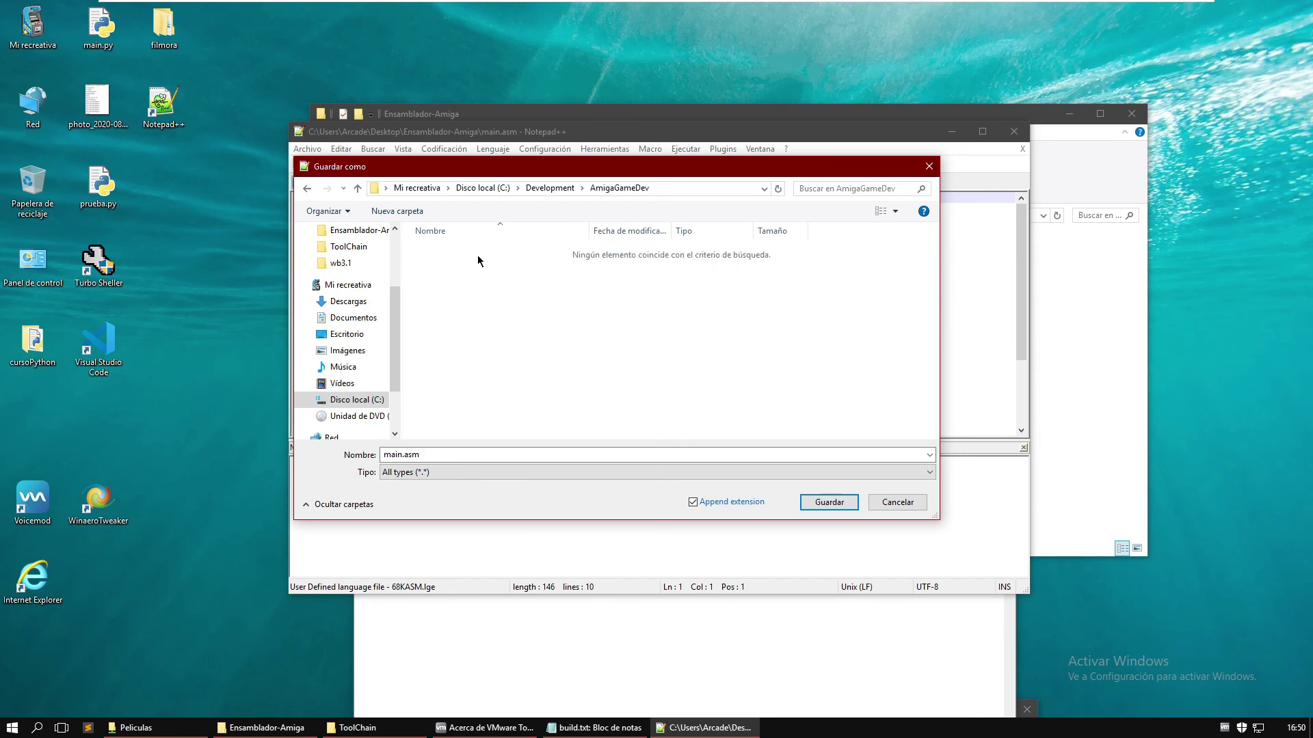
left_click(839, 501)
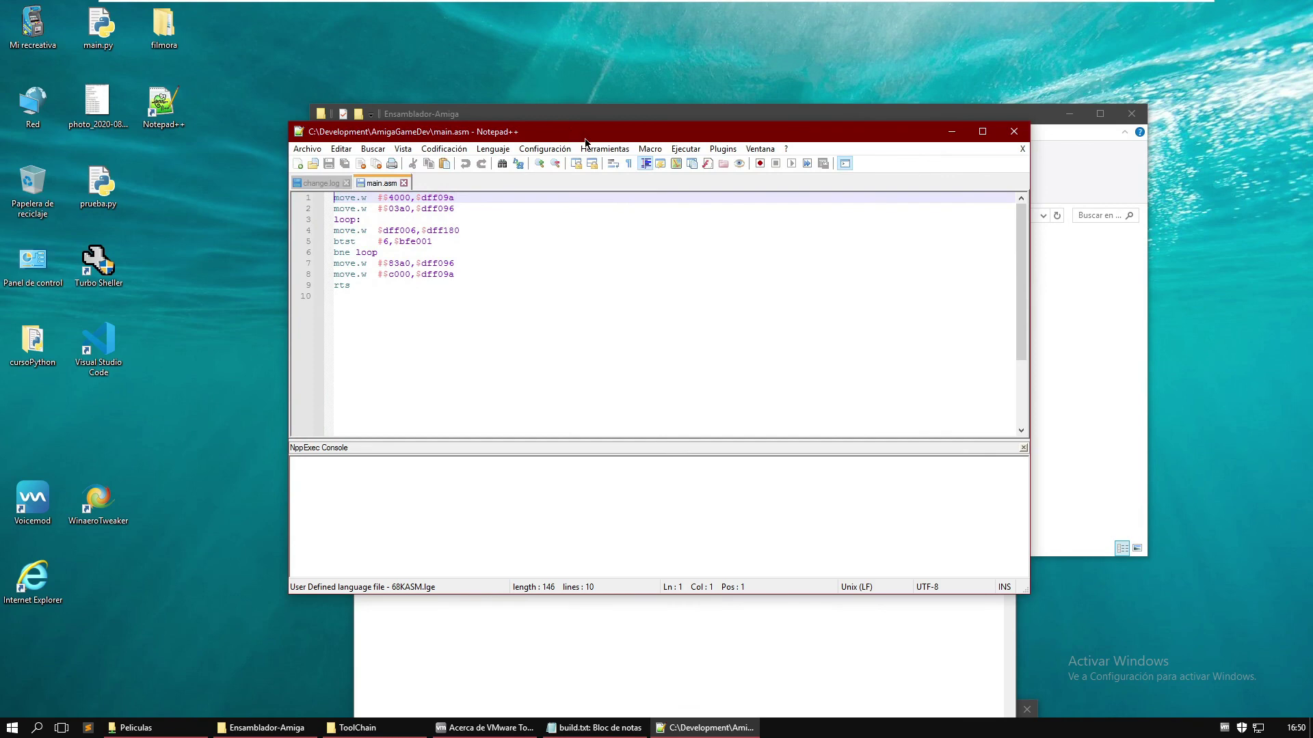
- Run the build script on main.asm, then move and enlarge the editor window to give the console more room
left_click_drag(594, 136, 680, 231)
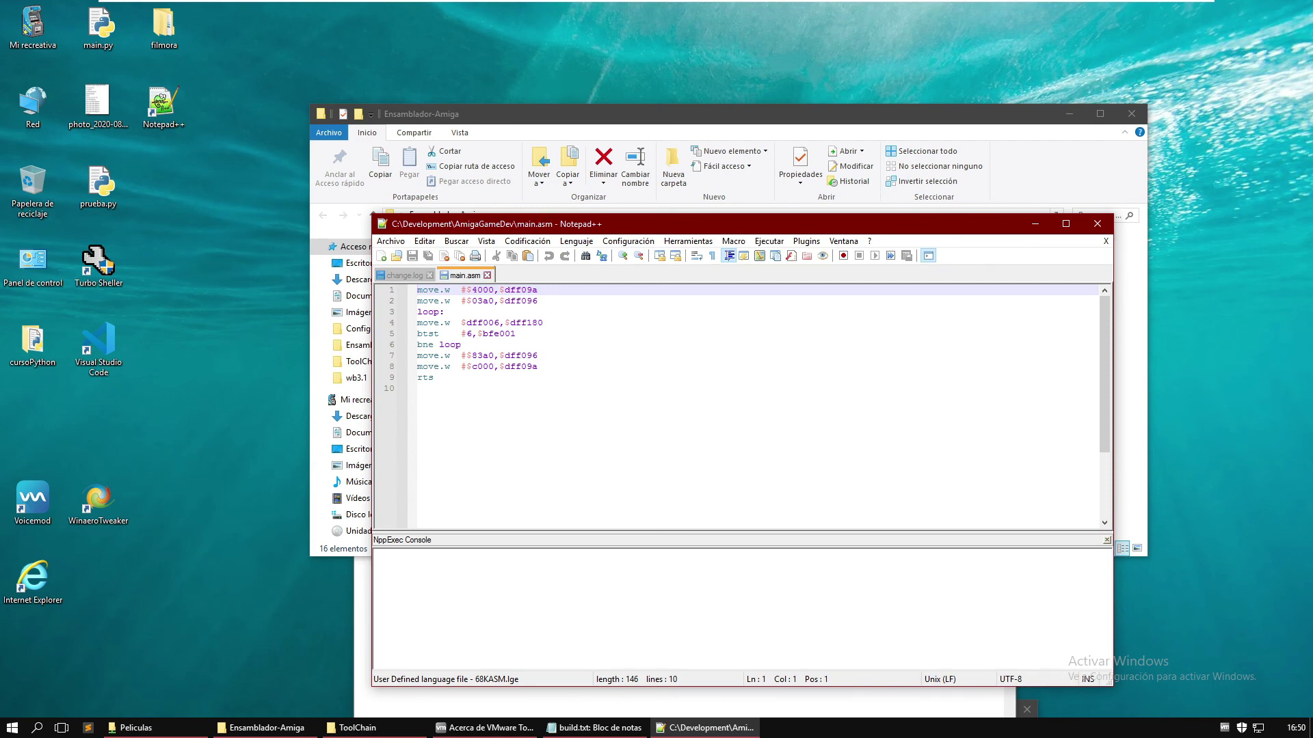
key("ctrl+F6")
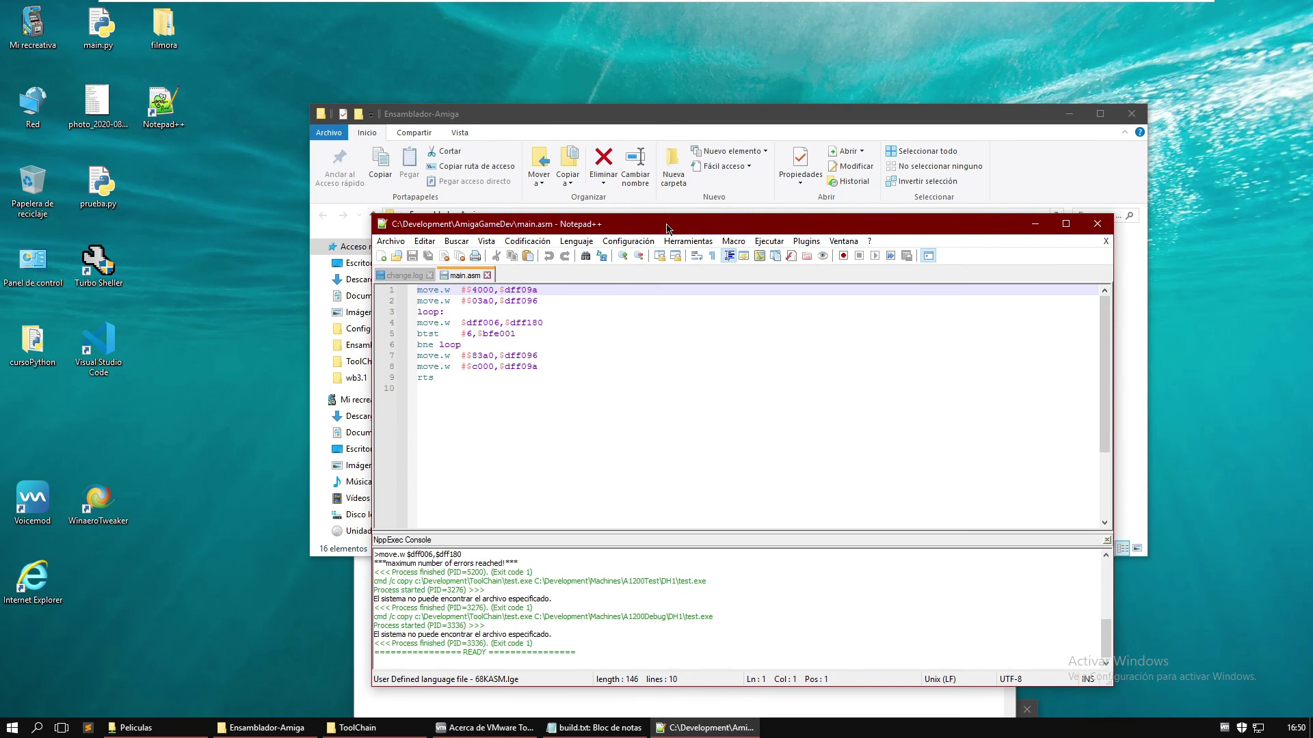
left_click_drag(667, 228, 513, 83)
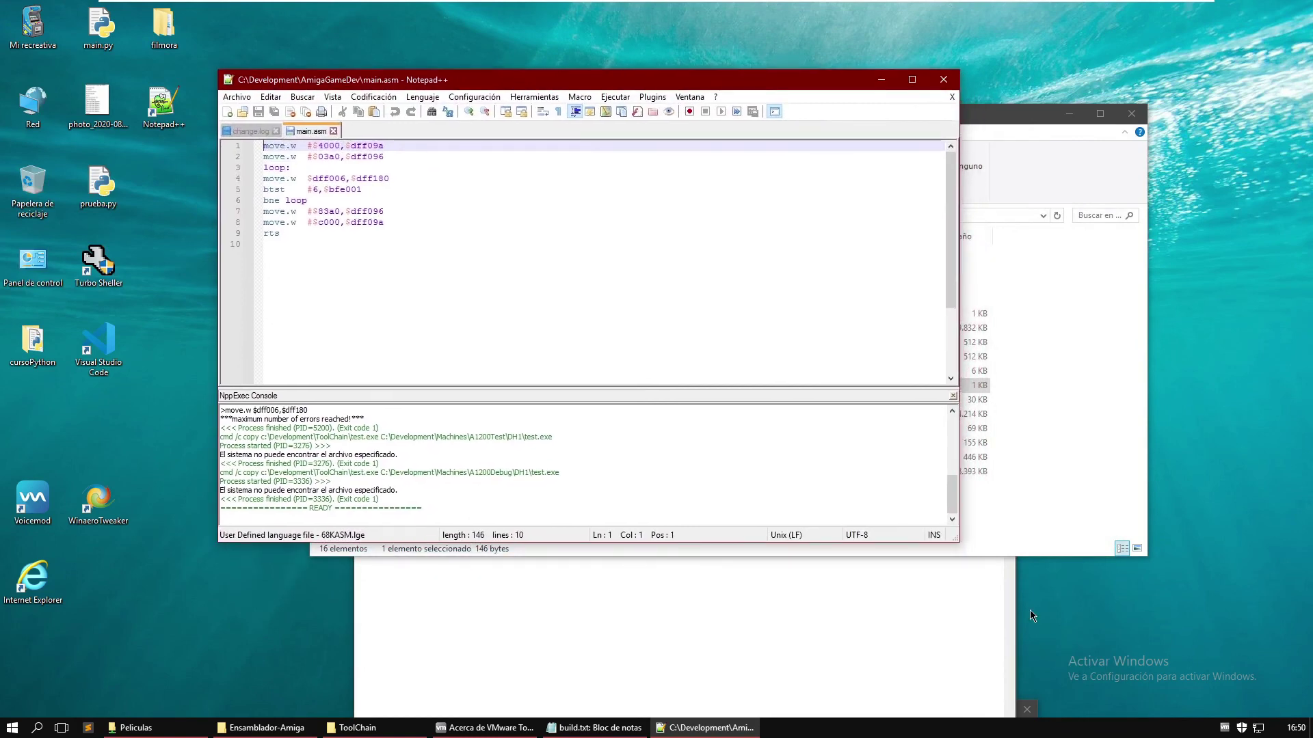
left_click_drag(957, 539, 1058, 649)
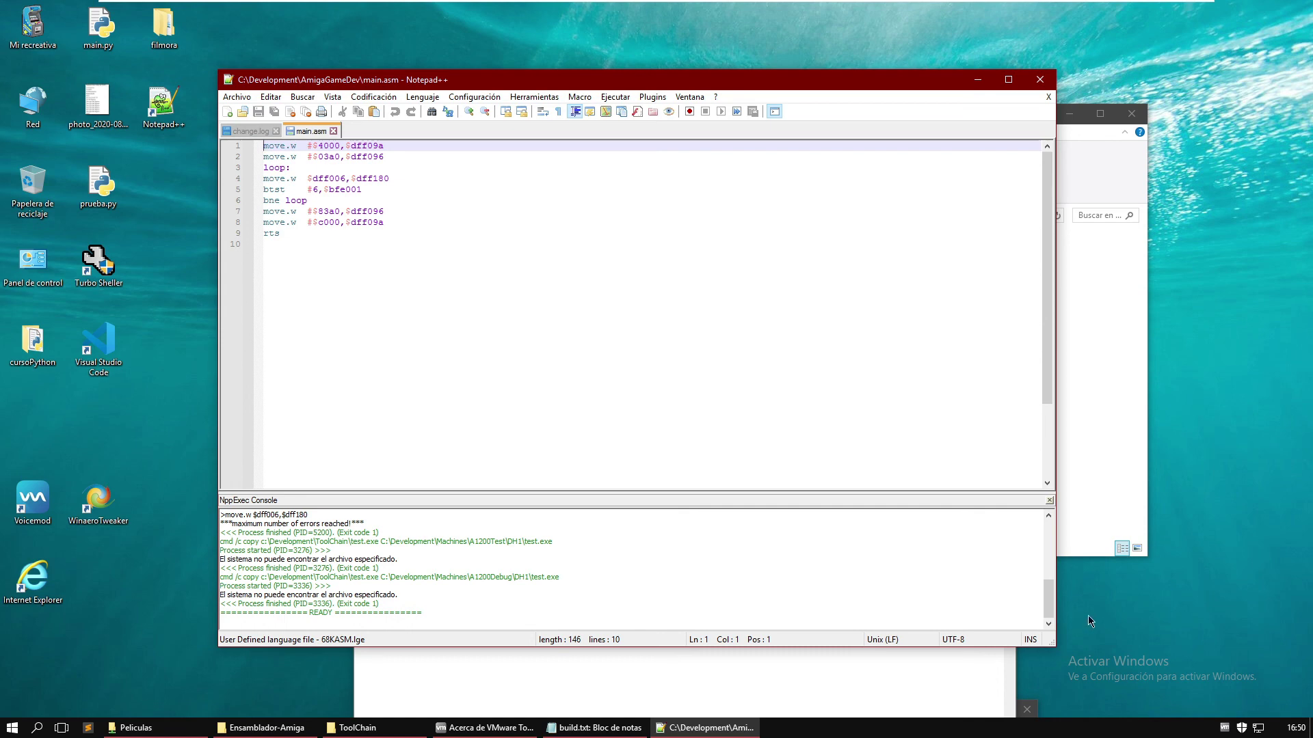
- Examine the vasm build output in the NppExec console, from the reported errors back up to the assembler command line
left_click_drag(1048, 591, 1044, 566)
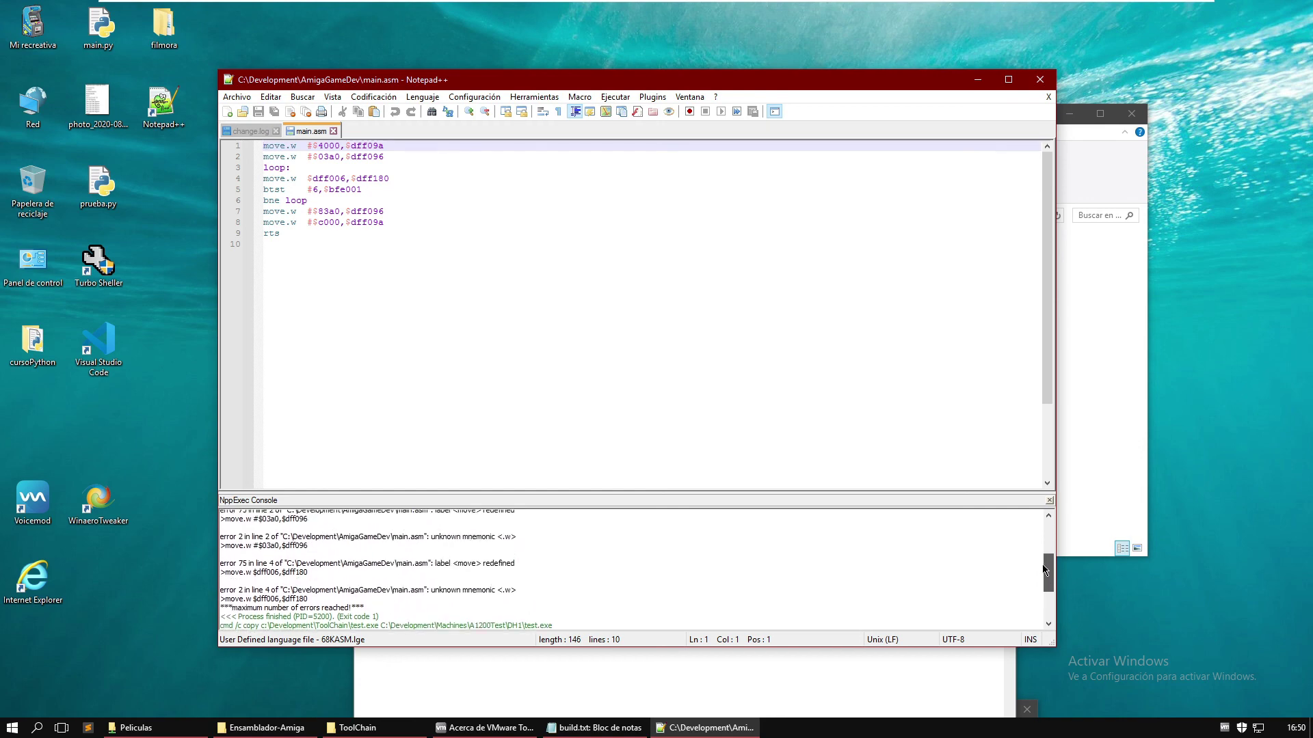
left_click_drag(1044, 570, 1036, 540)
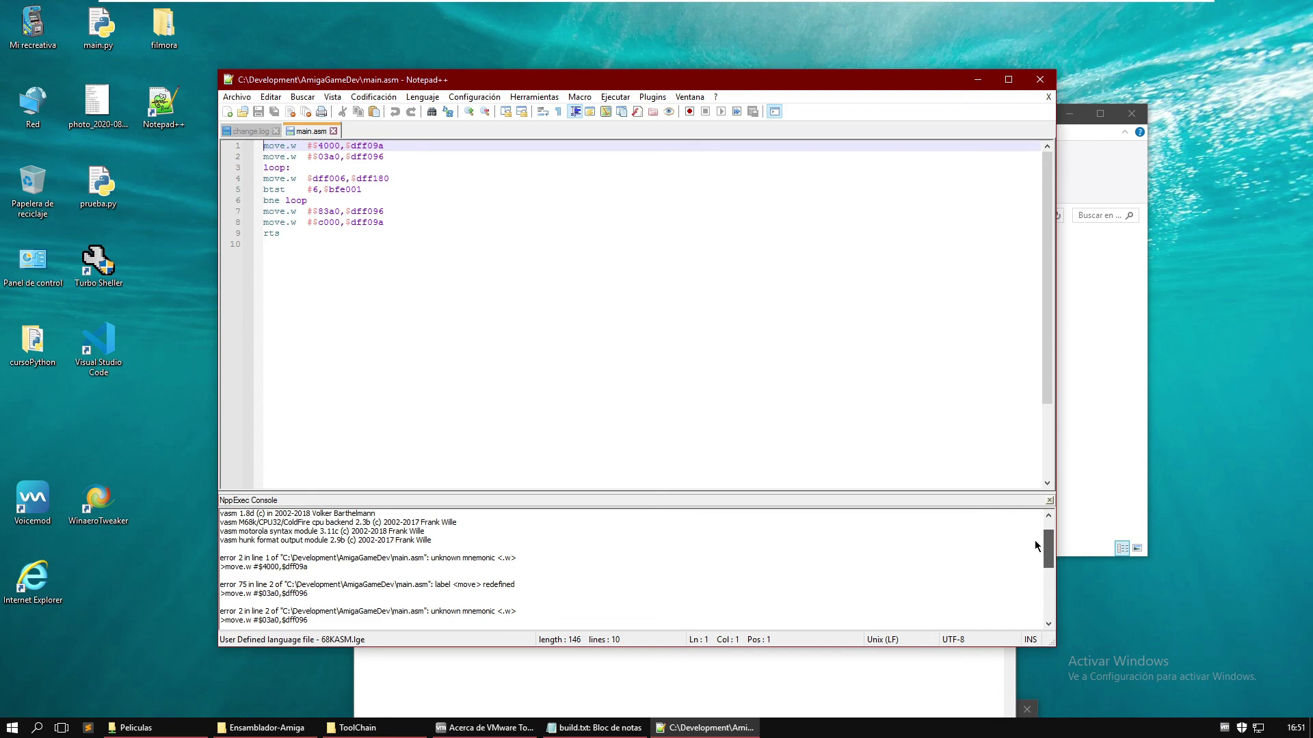
scroll(1036, 546, "up", 1)
scroll(1033, 545, "down", 1)
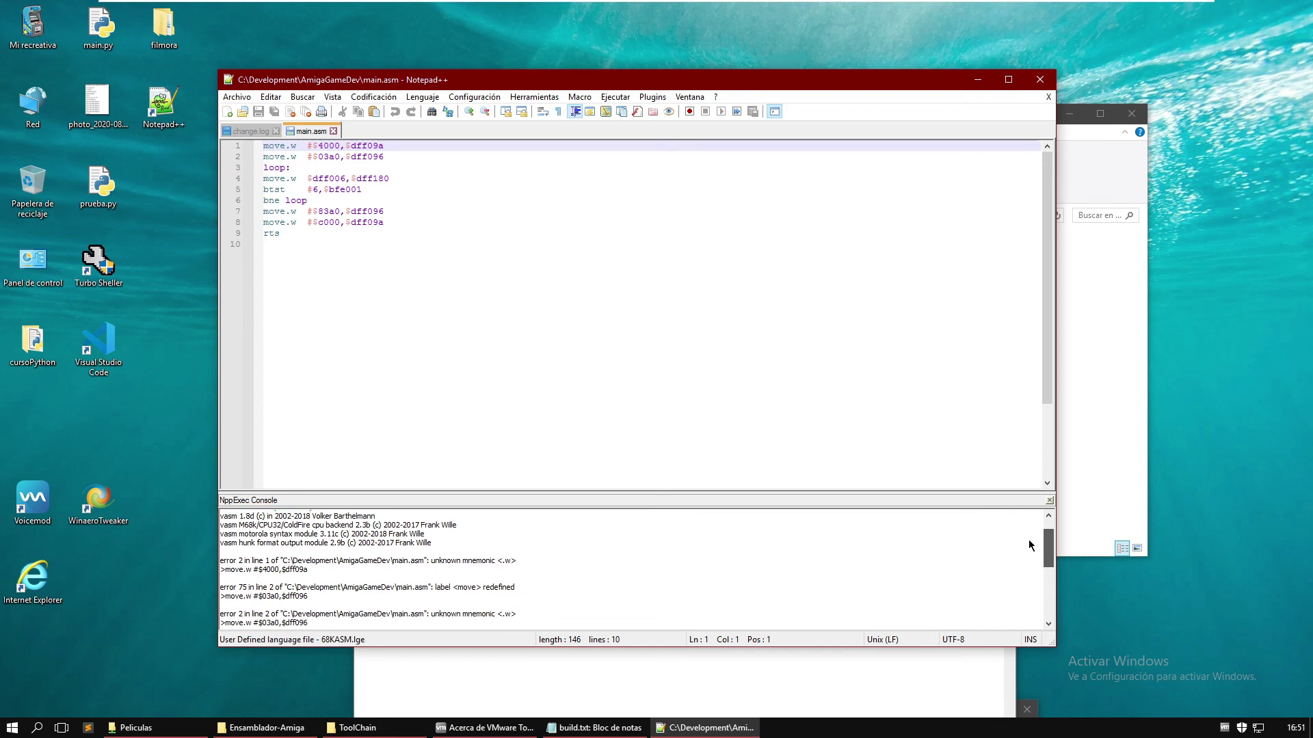
scroll(1028, 540, "down", 2)
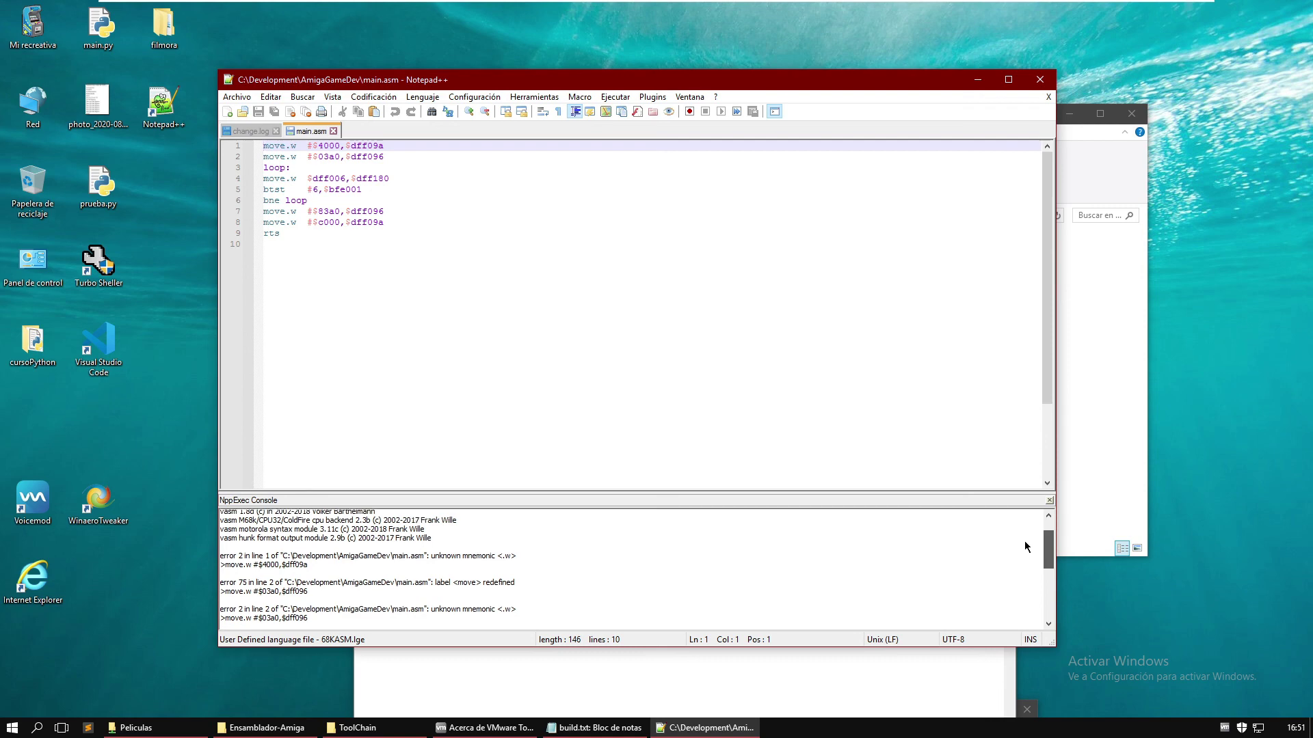
scroll(1018, 547, "down", 3)
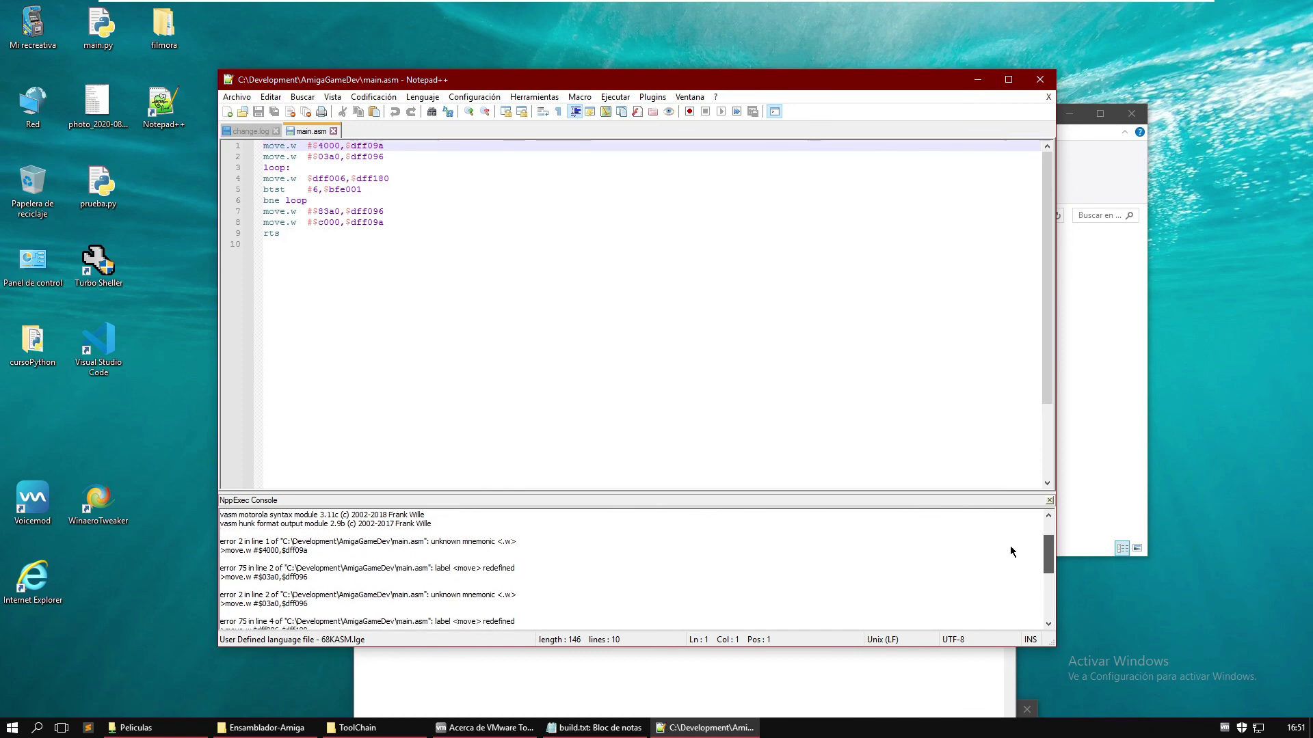
scroll(1008, 547, "up", 4)
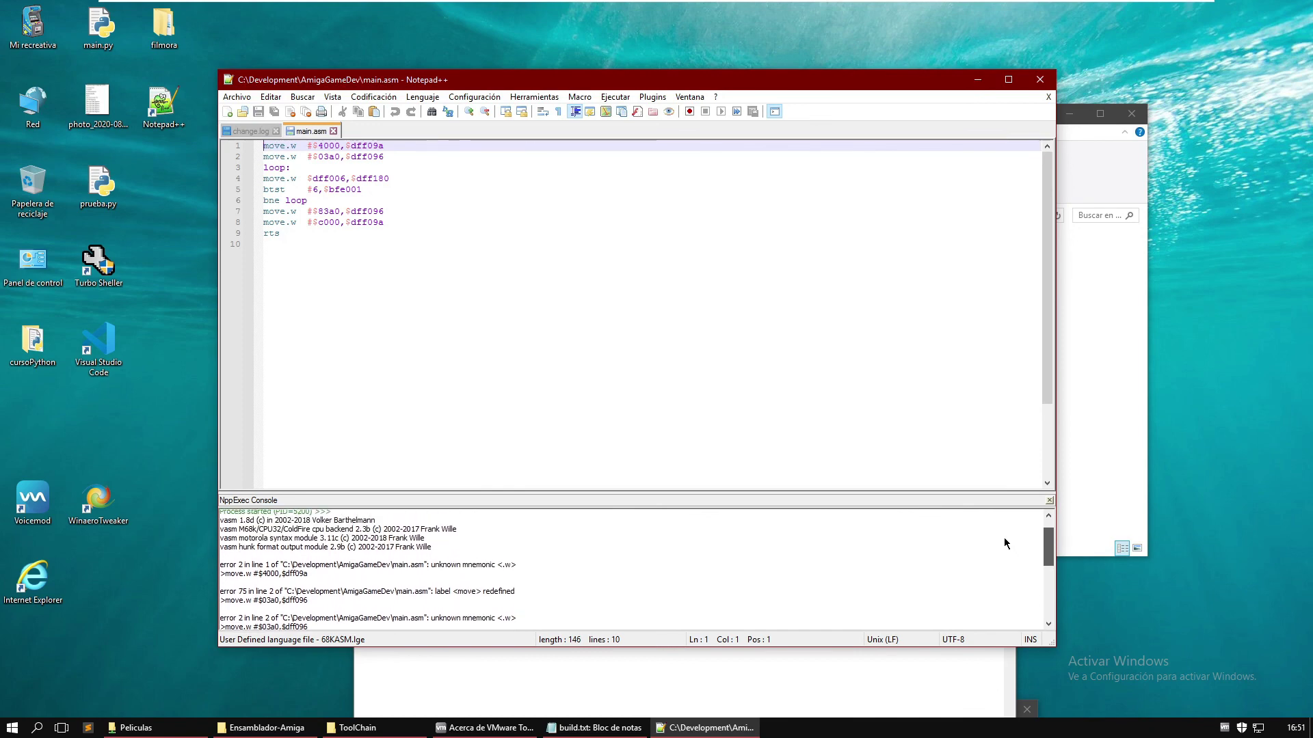
scroll(1002, 536, "up", 3)
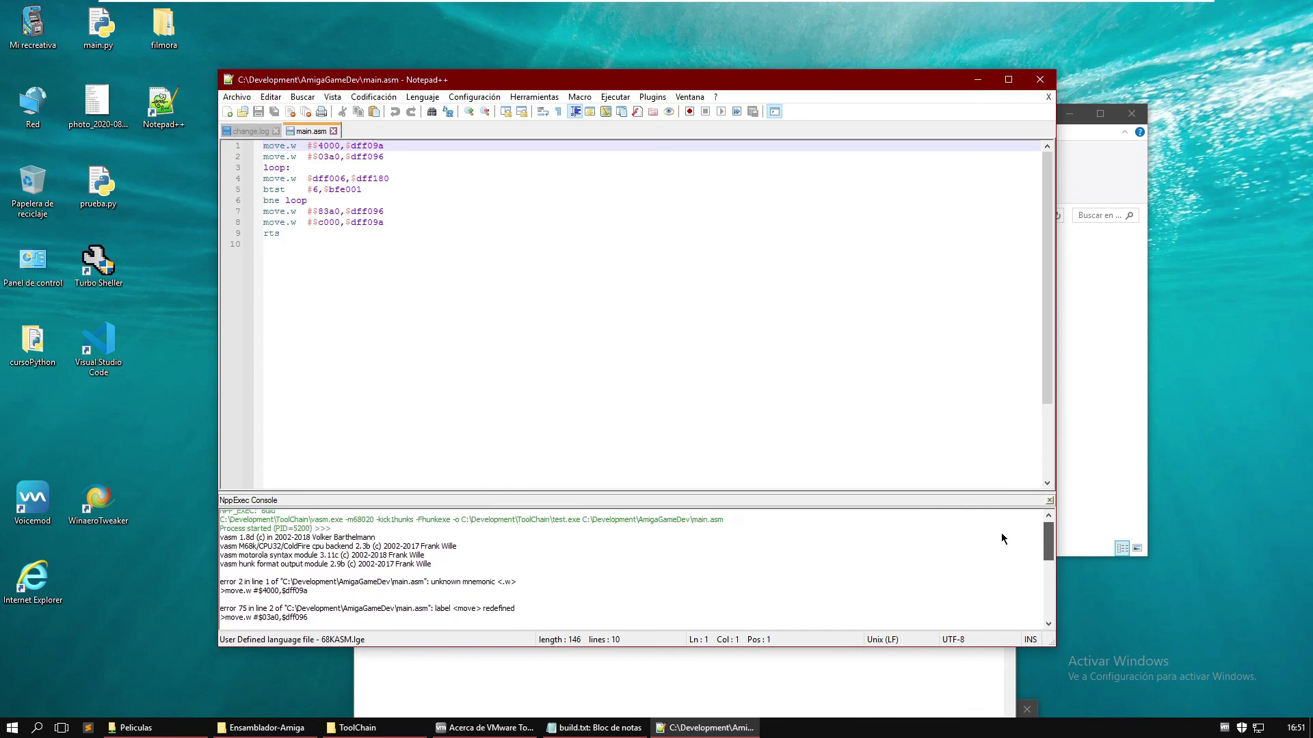
scroll(1001, 531, "up", 1)
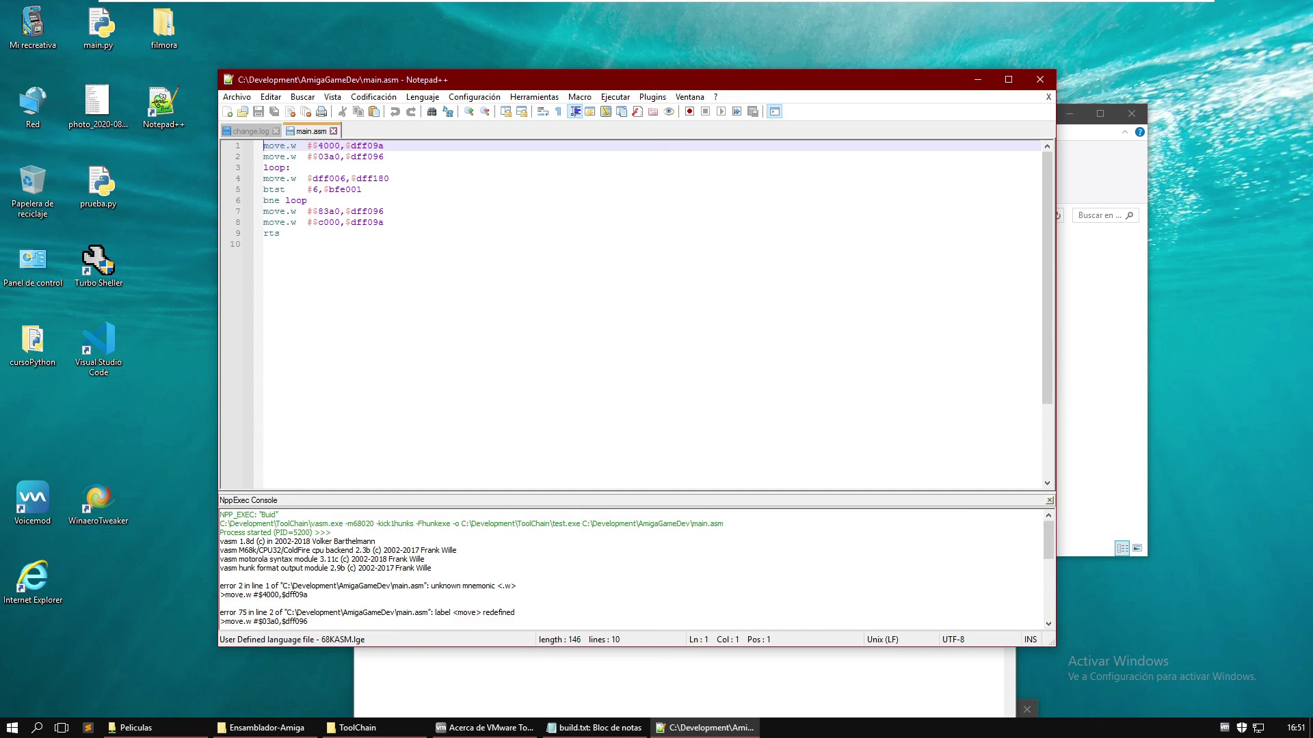
- Delete the two move.w instructions above the loop label in main.asm
left_click(384, 146)
key("Down")
key("shift+Home")
key("shift+Up")
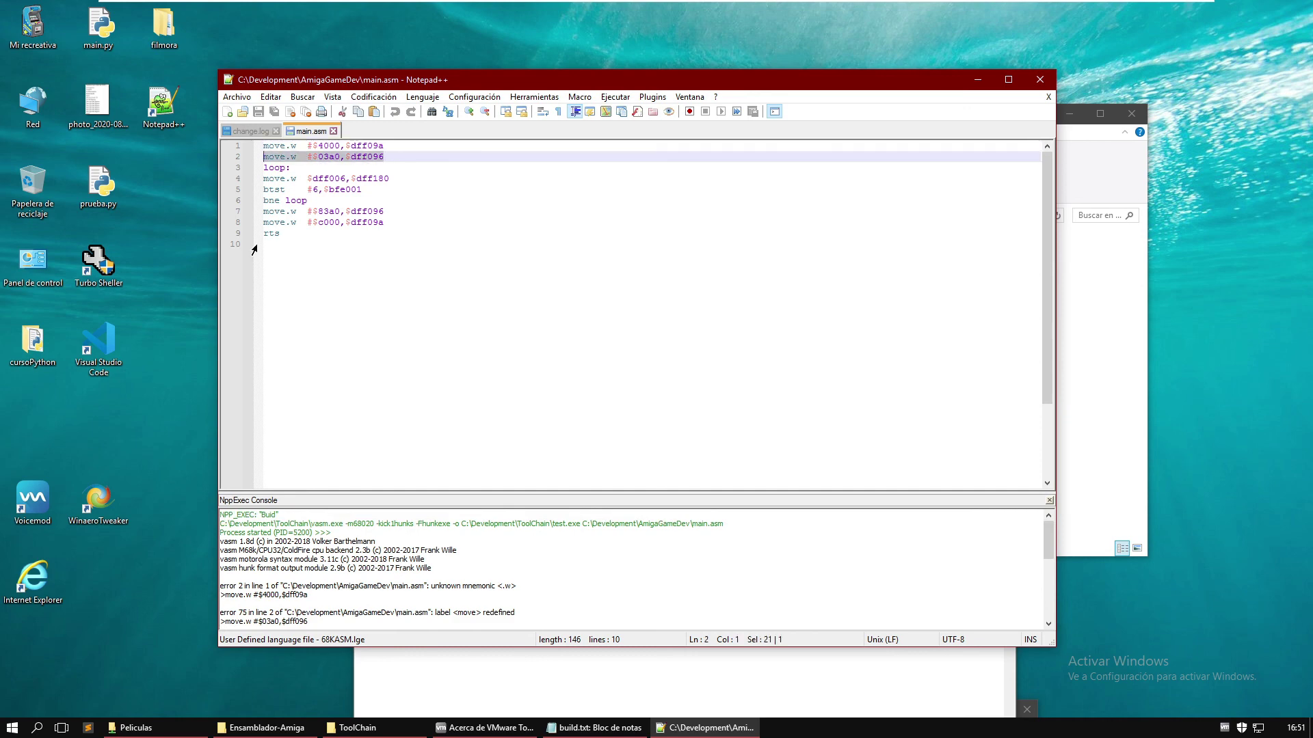
key("Delete")
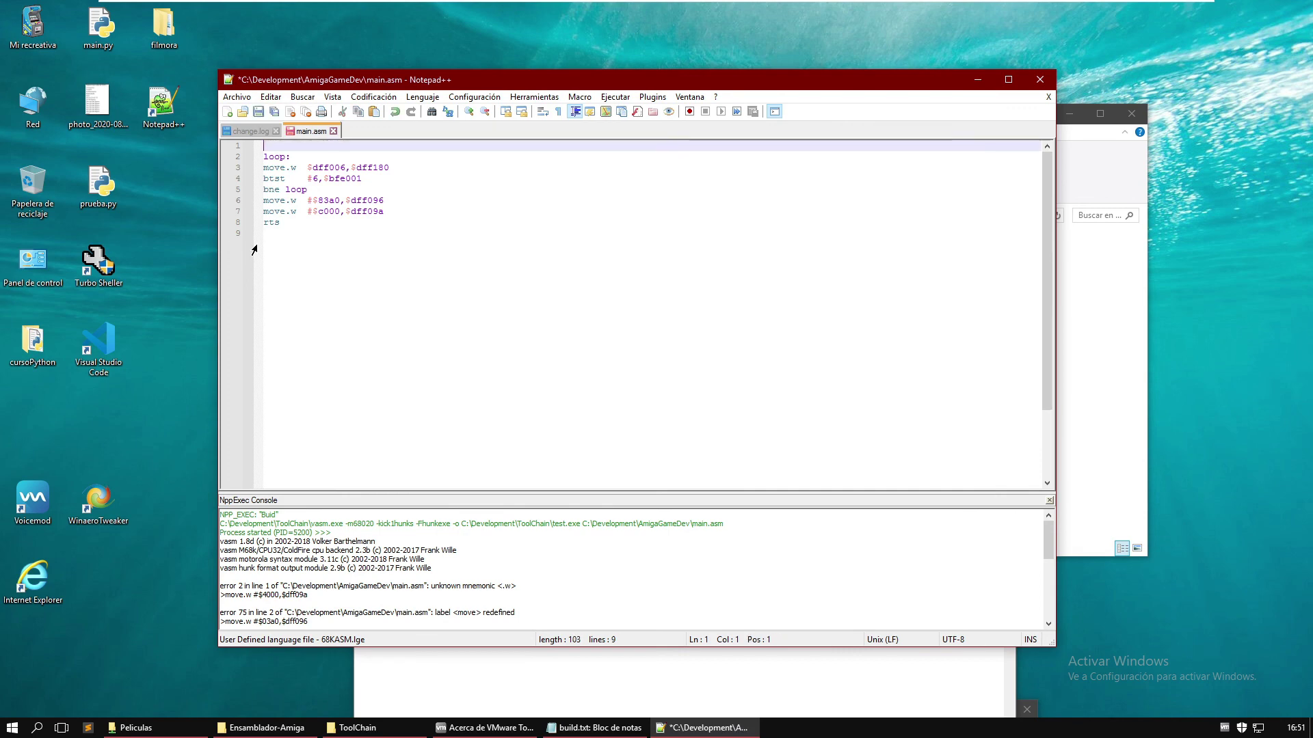
- Indent the move.w instruction under the loop label and replace its source operand with #4
key("Down")
key("Down")
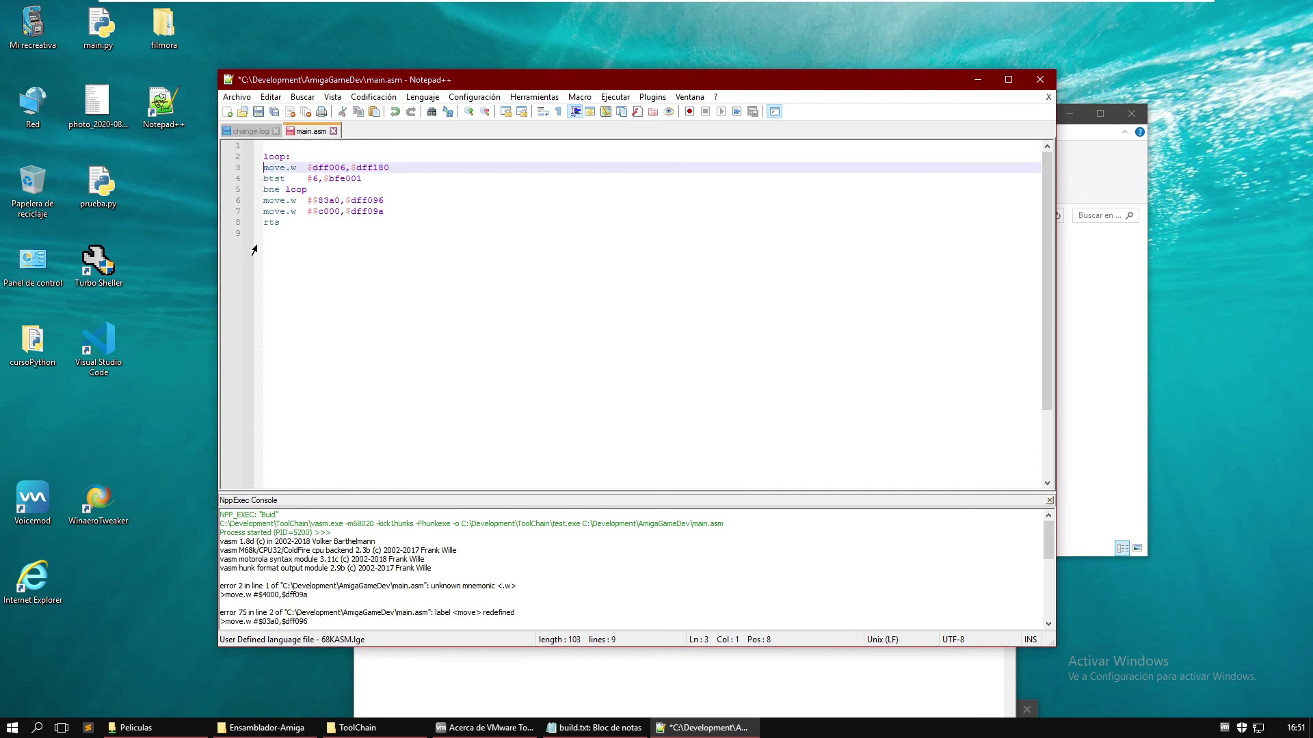
key("Tab")
key("Right")
key("Right")
key("Right")
key("Right")
key("Right")
key("Right")
key("Right")
key("Right")
key("Right")
key("Right")
key("BackSpace")
key("BackSpace")
key("BackSpace")
key("BackSpace")
key("BackSpace")
key("BackSpace")
key("BackSpace")
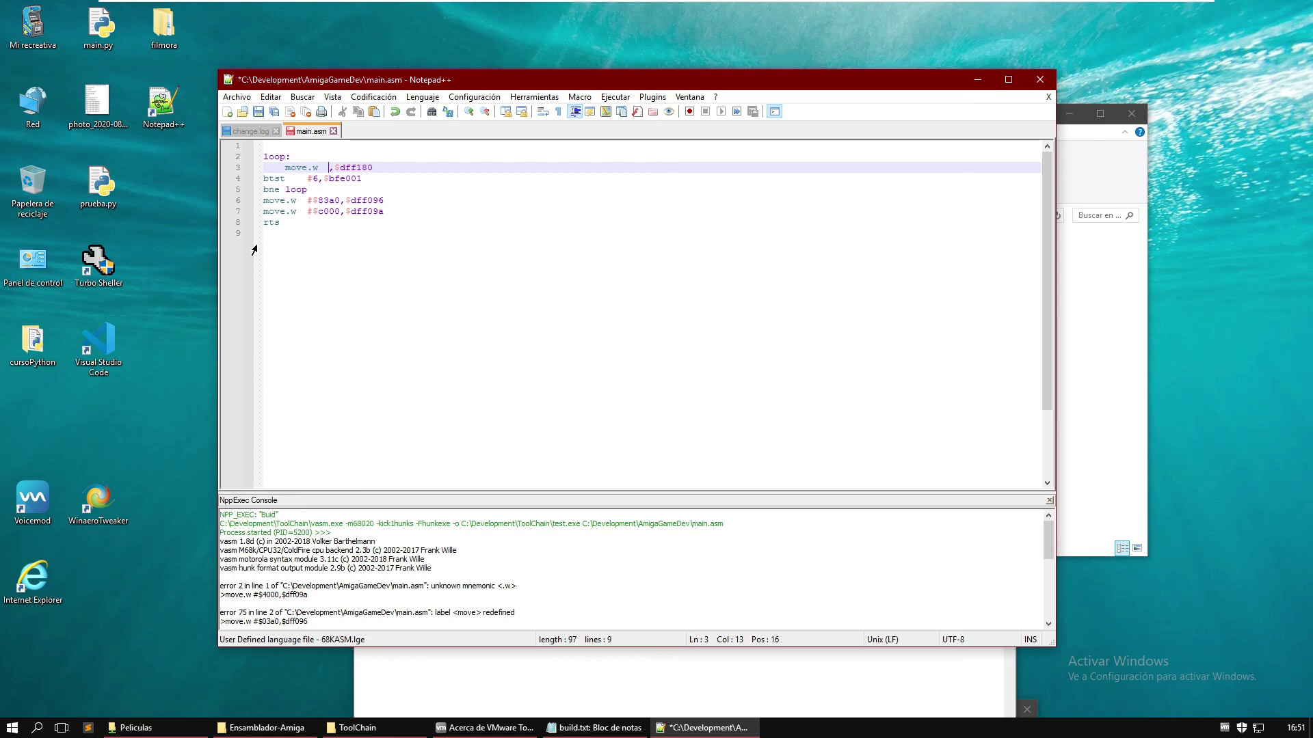
type("~#")
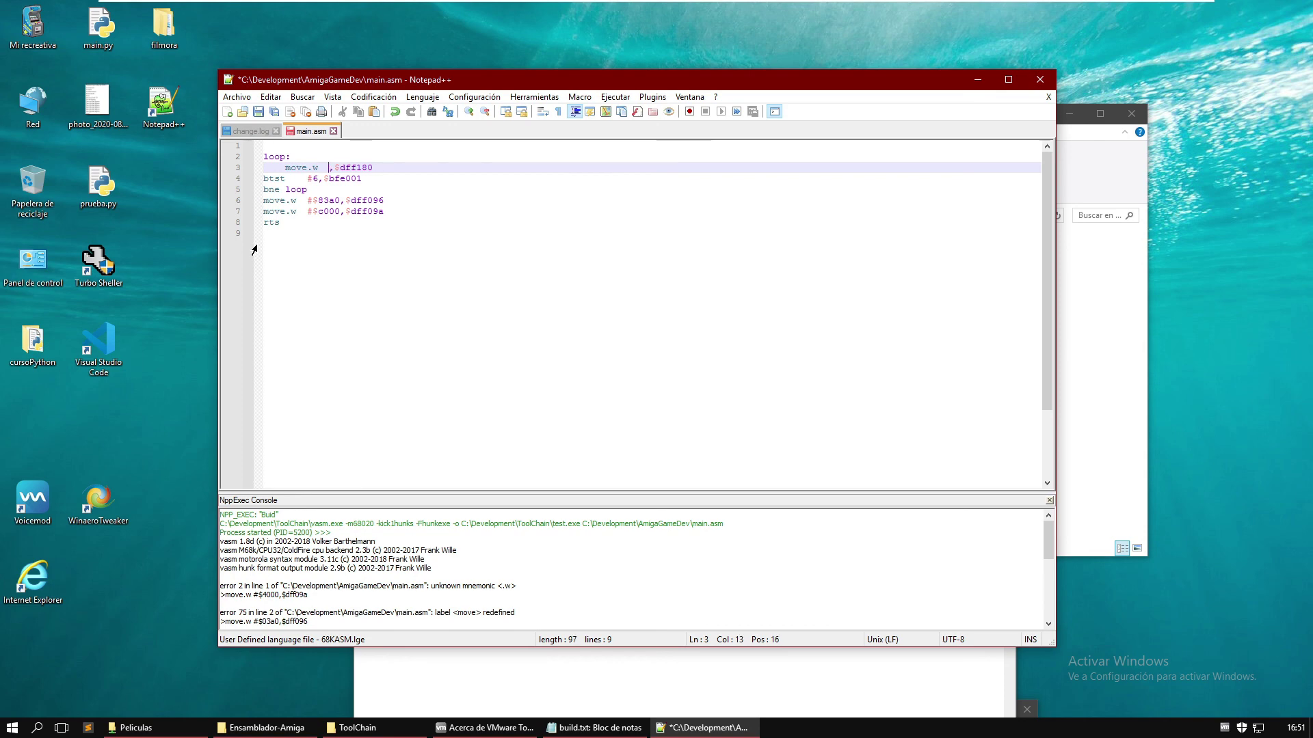
key("BackSpace")
key("BackSpace")
type("#4")
- Indent the btst and bne loop lines by one tab to match the move.w instruction
key("Down")
key("Home")
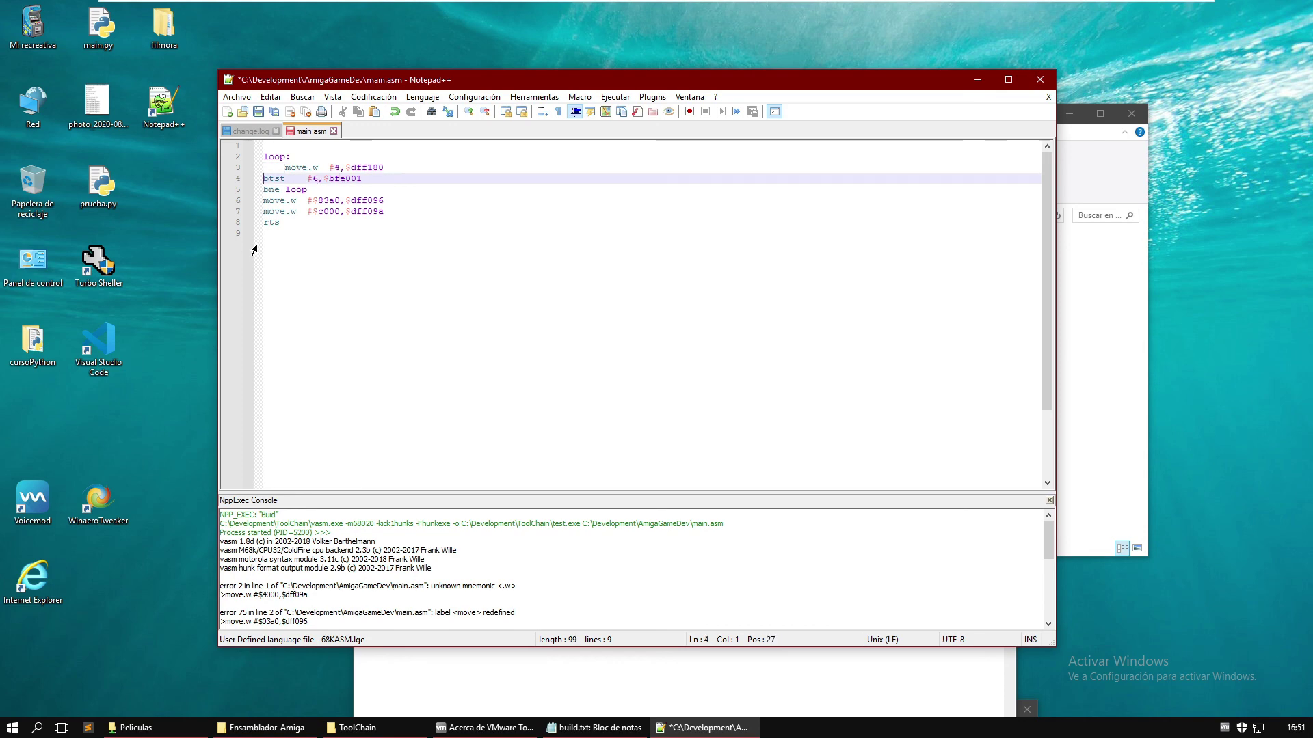
key("Tab")
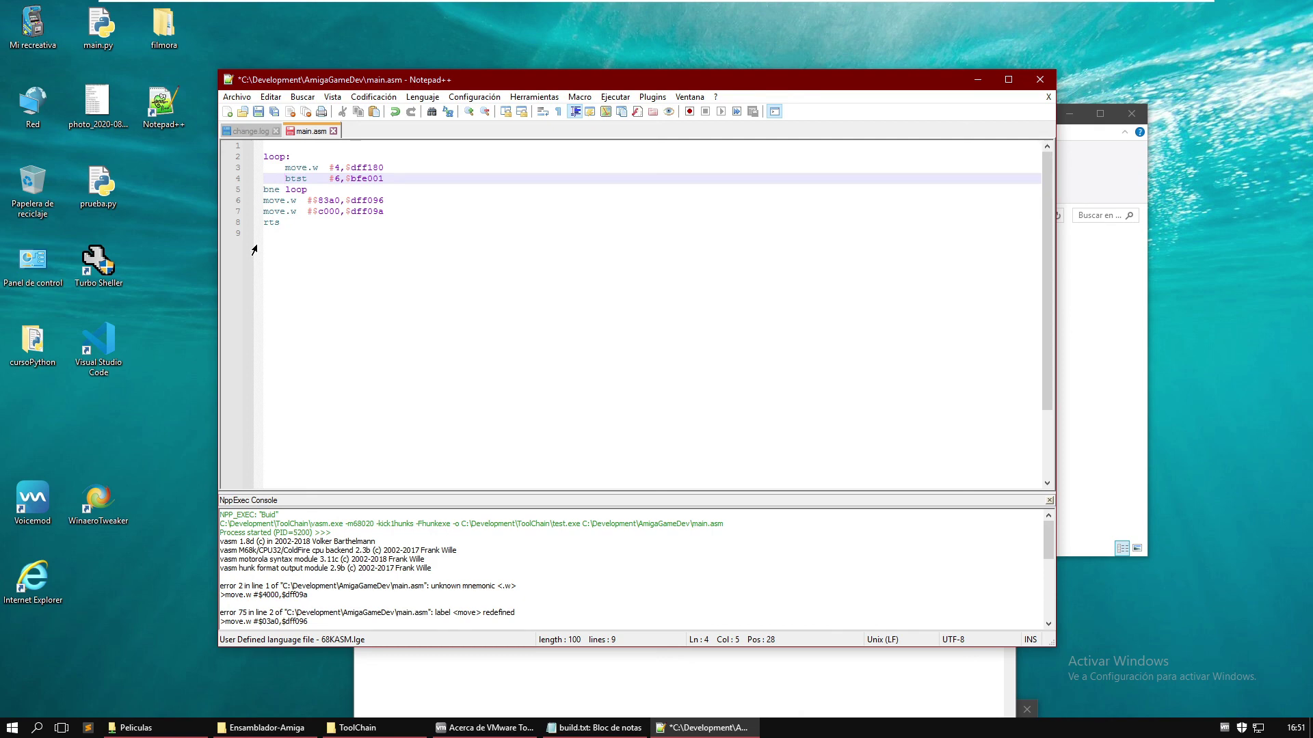
key("Down")
key("Home")
key("Tab")
- Delete the two move.w instructions between bne loop and rts
key("Down")
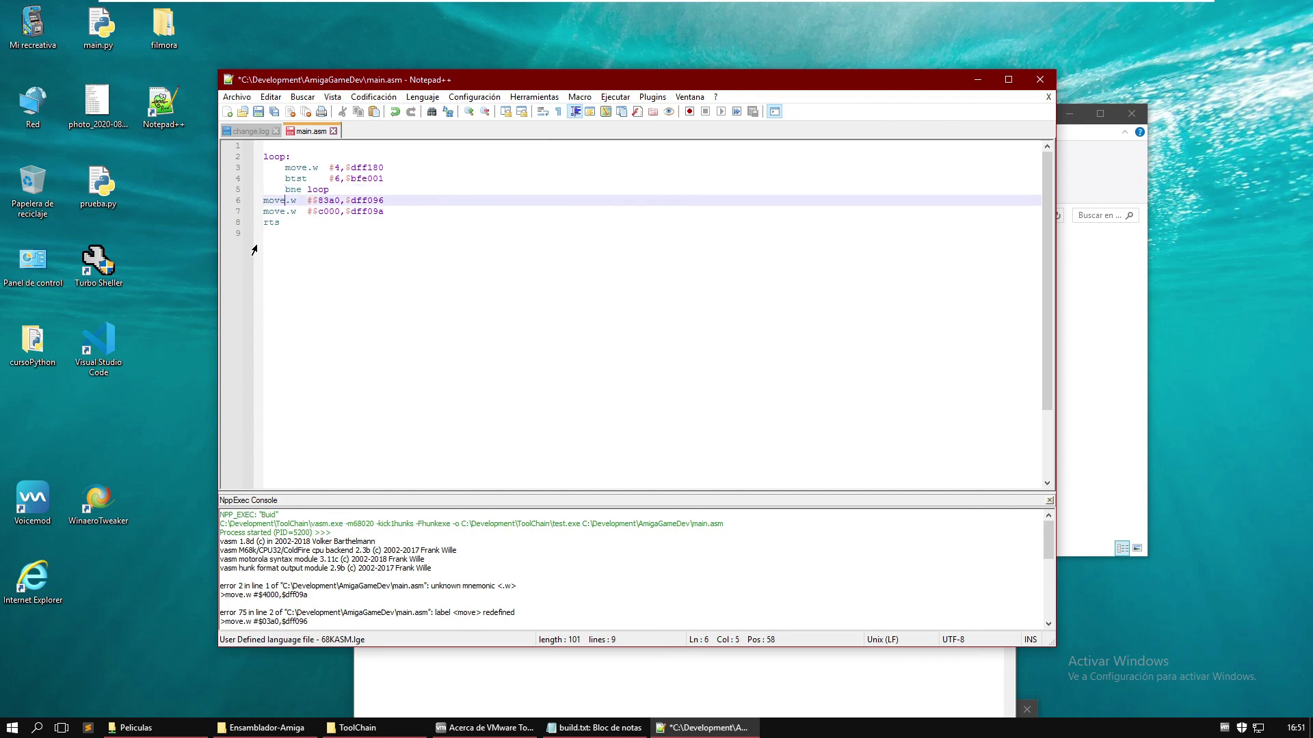
key("shift+Down")
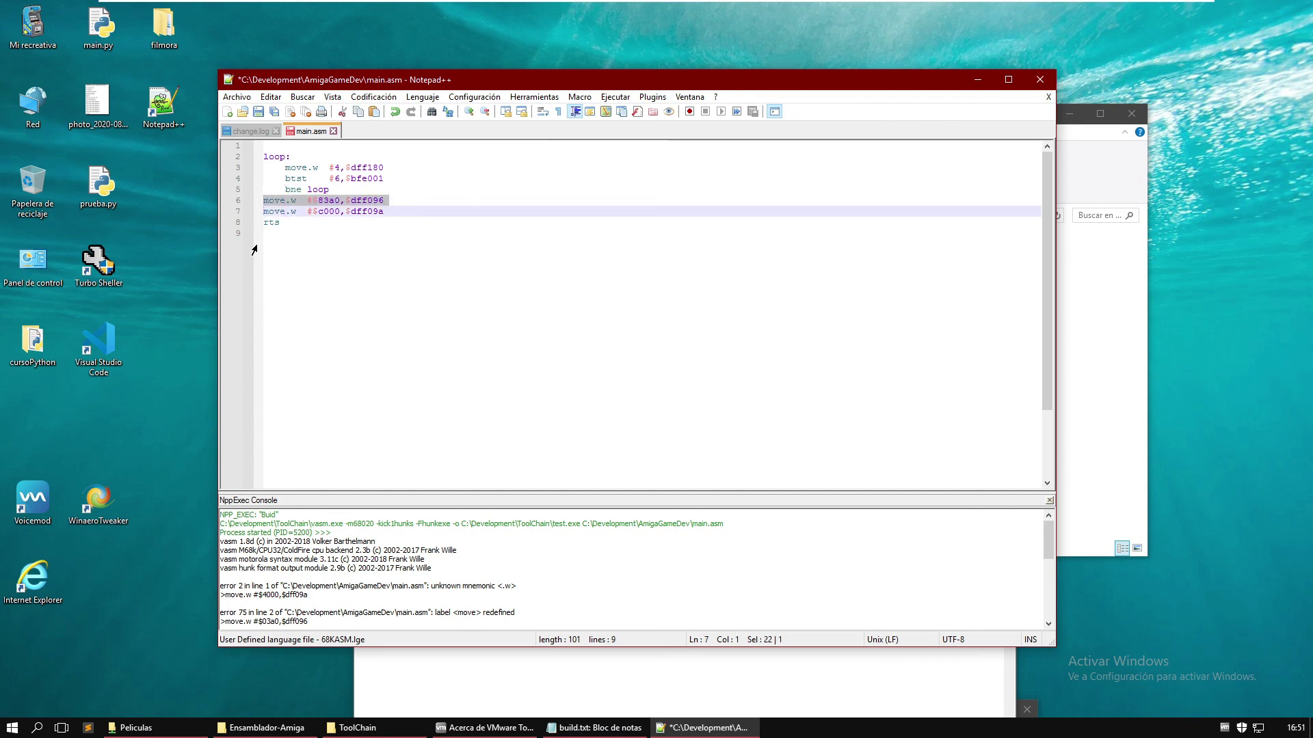
key("shift+End")
key("Delete")
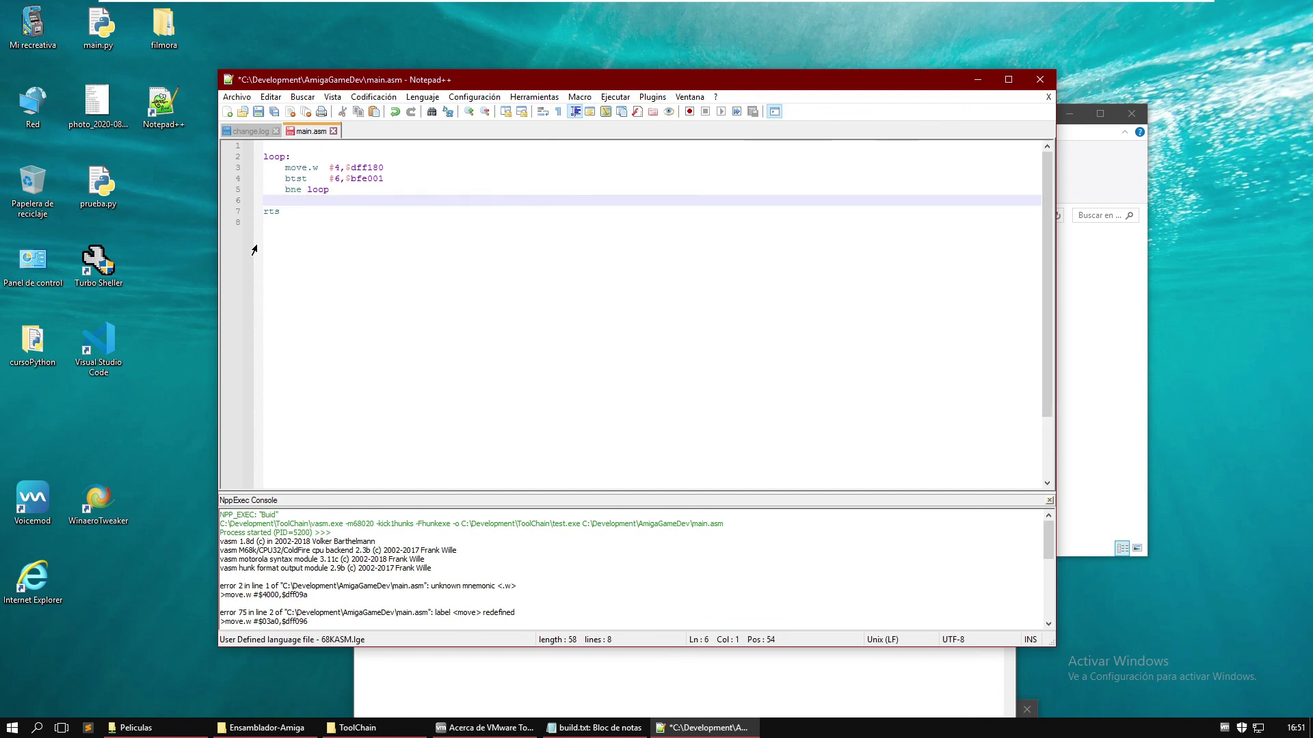
- Save main.asm, then run the Build script and review its console output
key("Down")
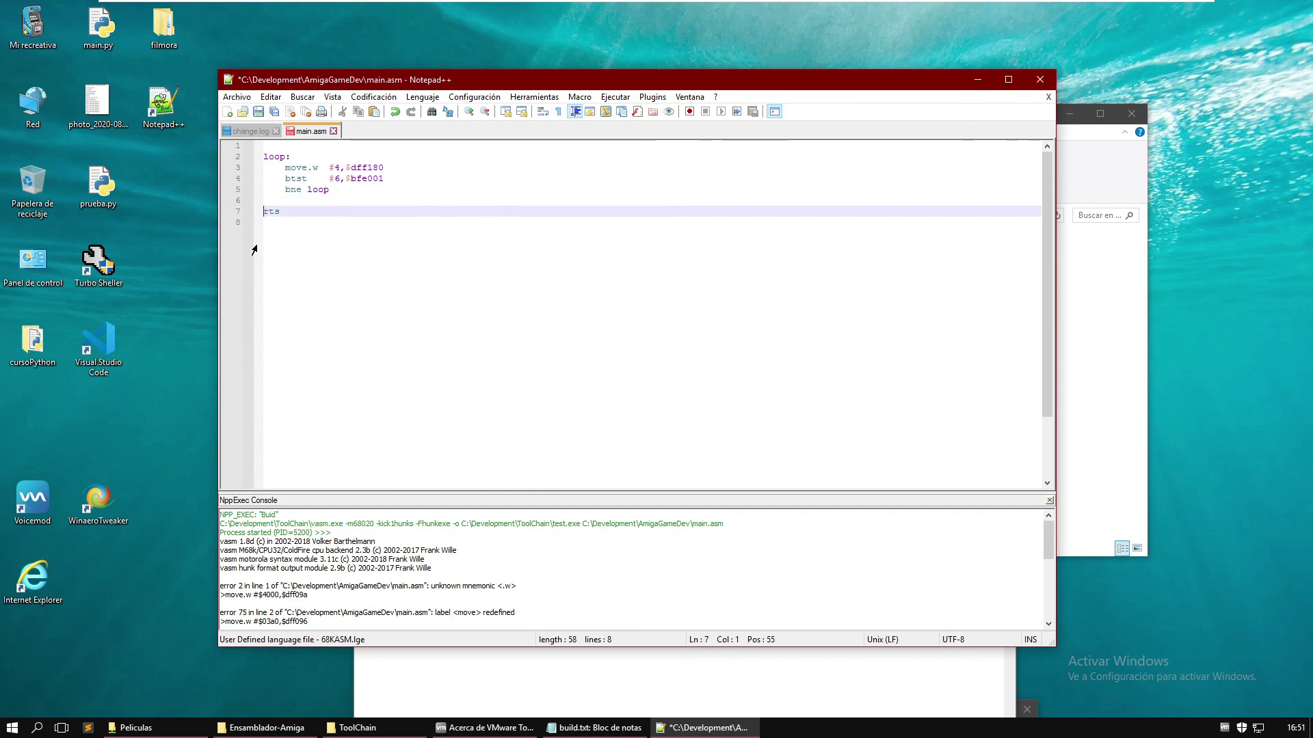
key("ctrl+s")
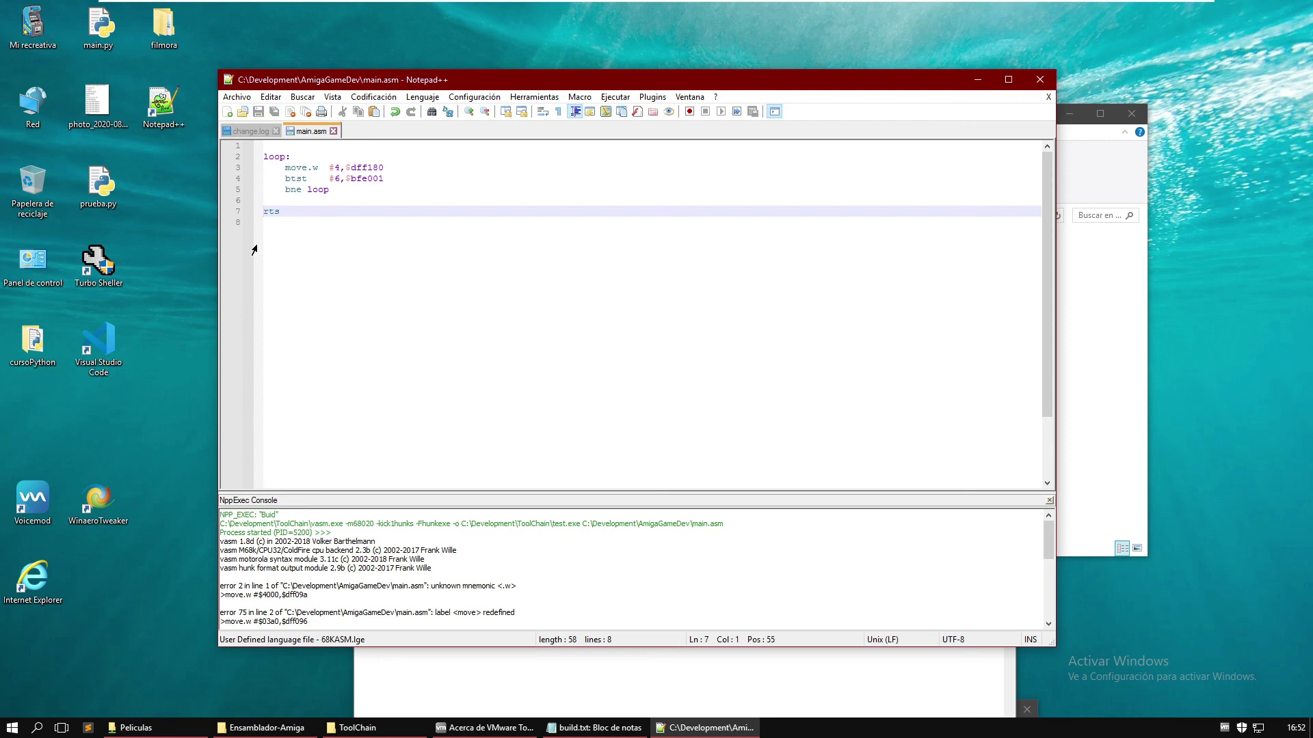
key("ctrl+F6")
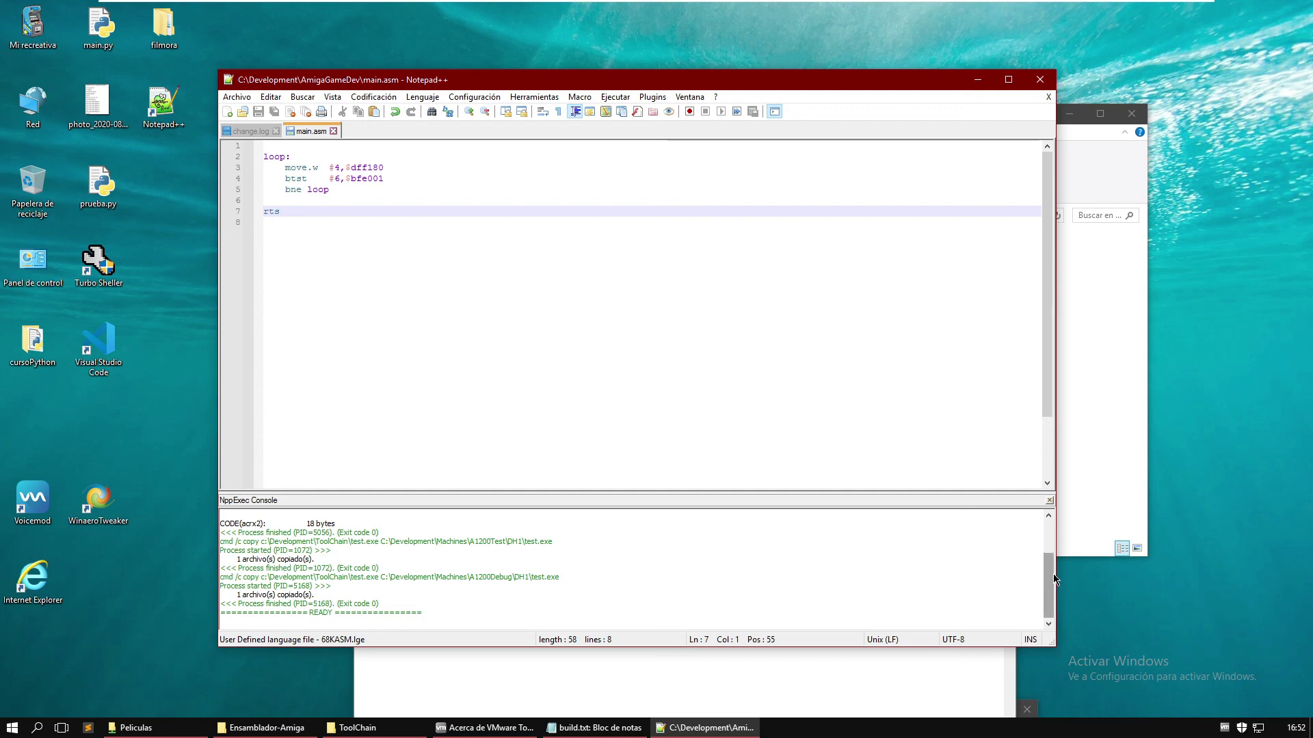
left_click_drag(1044, 573, 1074, 486)
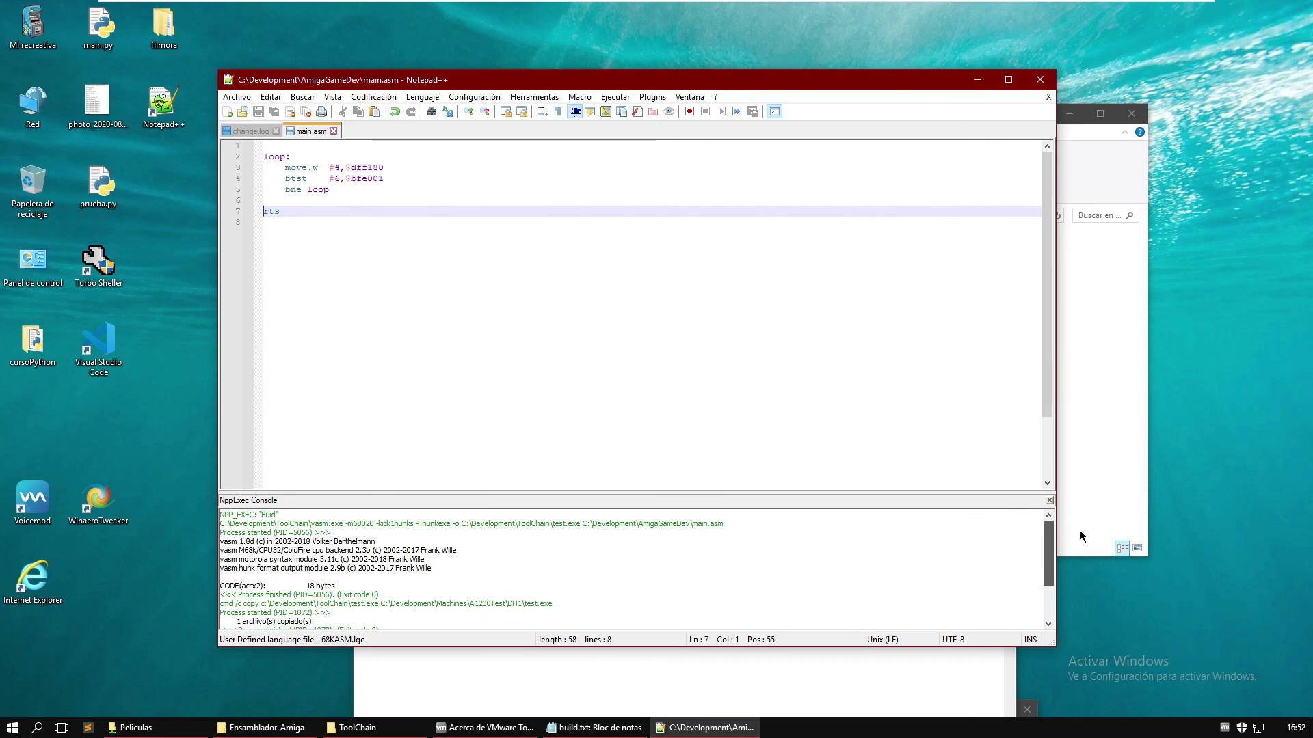
left_click_drag(1080, 530, 1060, 605)
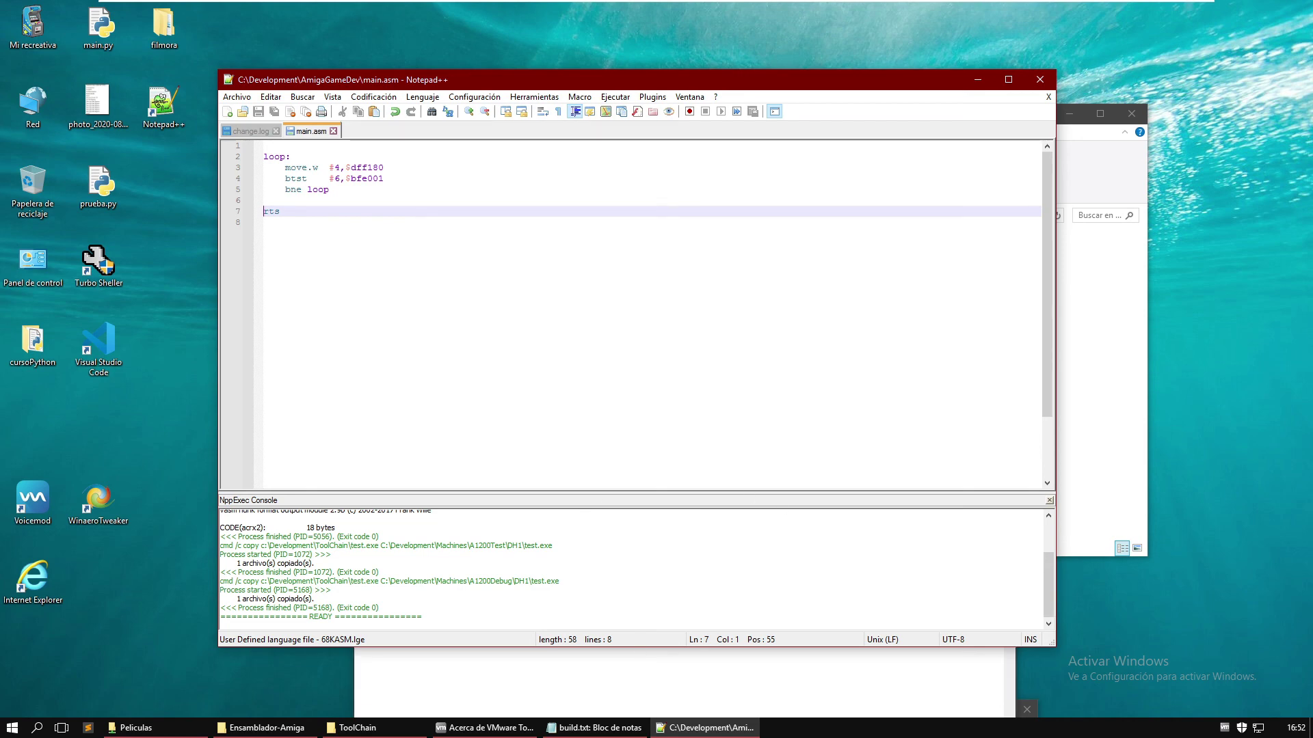
- Close build.txt and open C:\Development\ToolChain in the file explorer to check the built test.exe
key("alt+Tab")
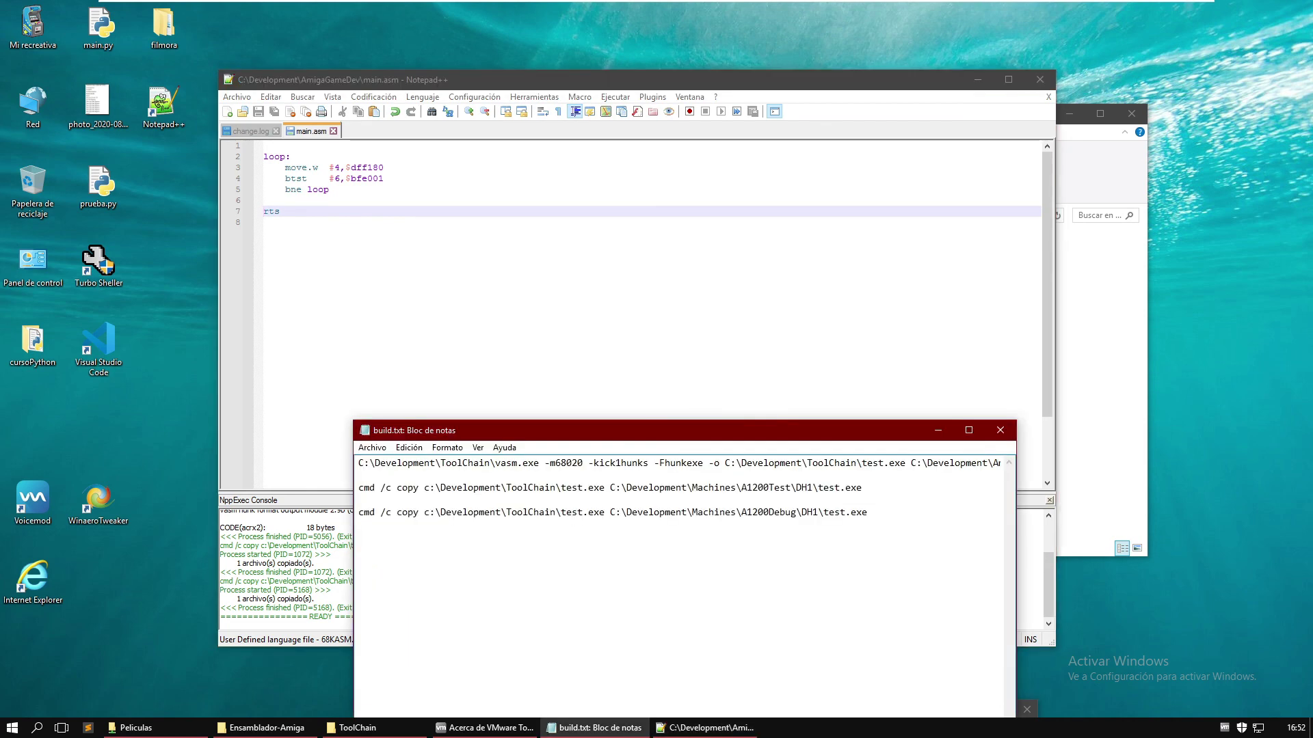
left_click(999, 430)
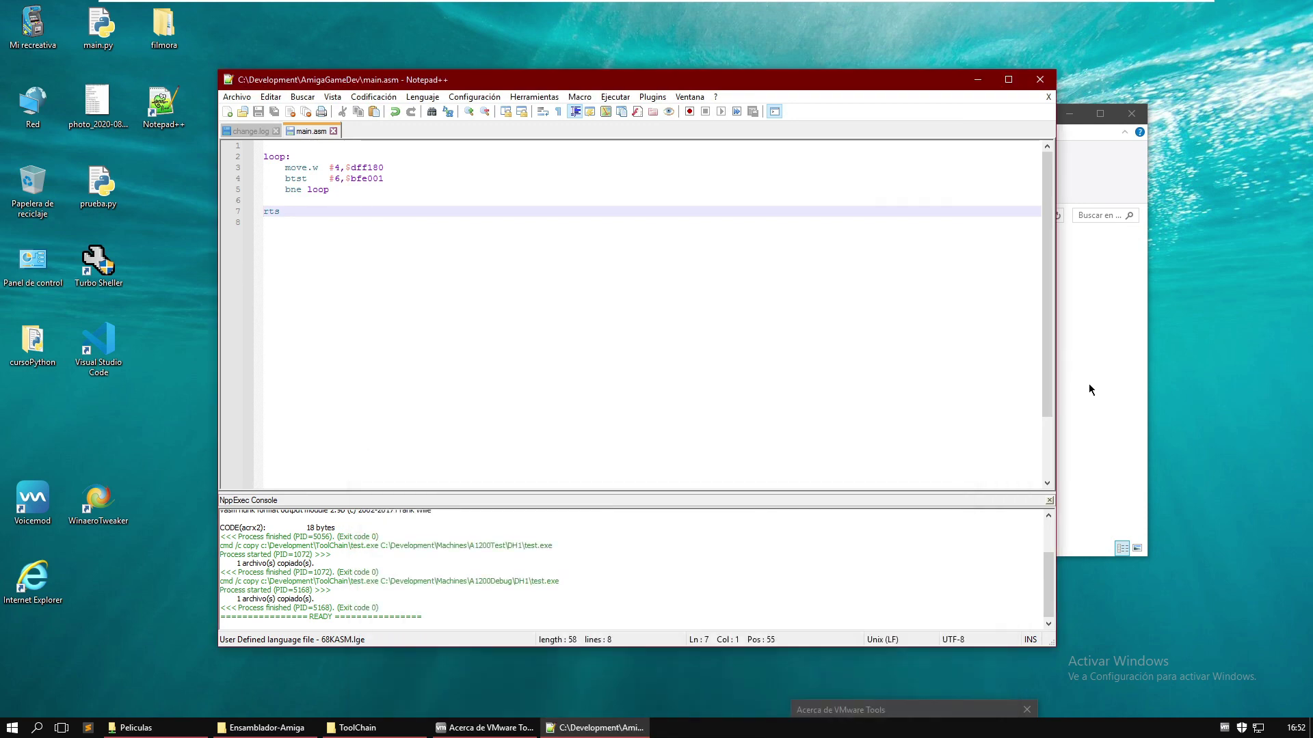
left_click(1089, 387)
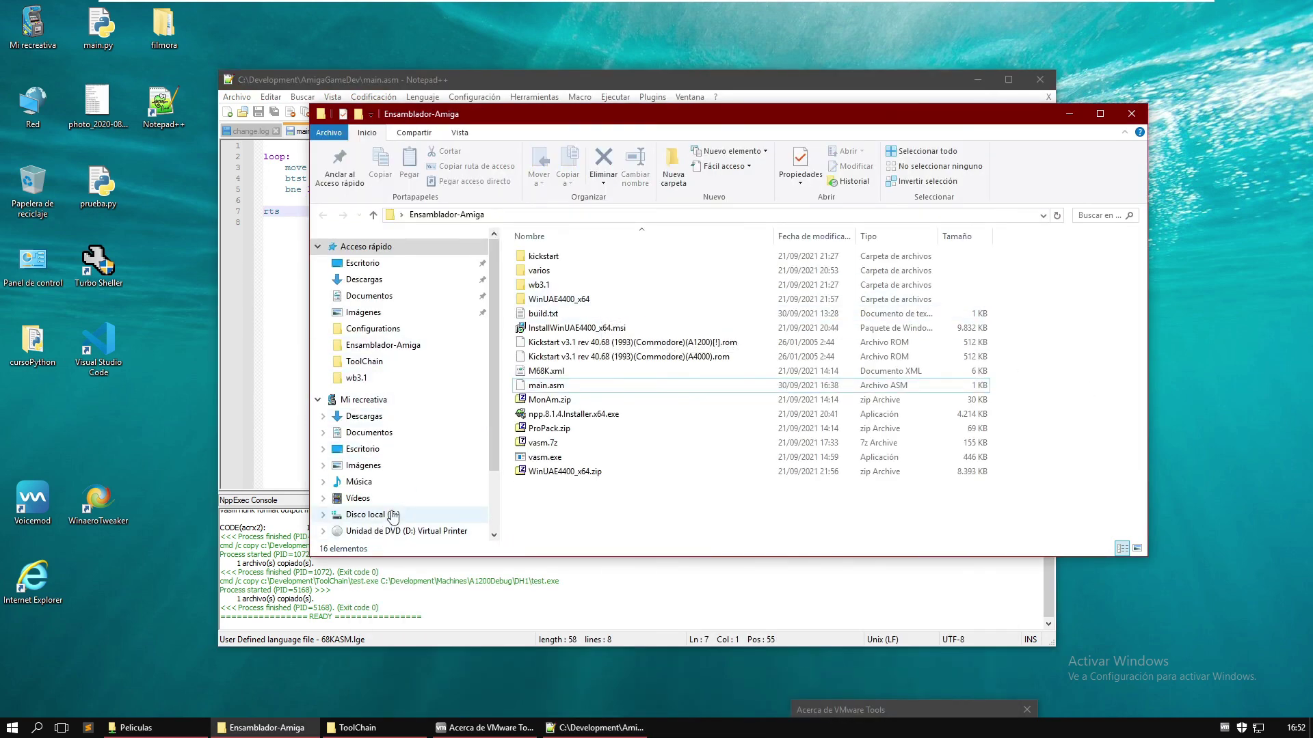
left_click(373, 515)
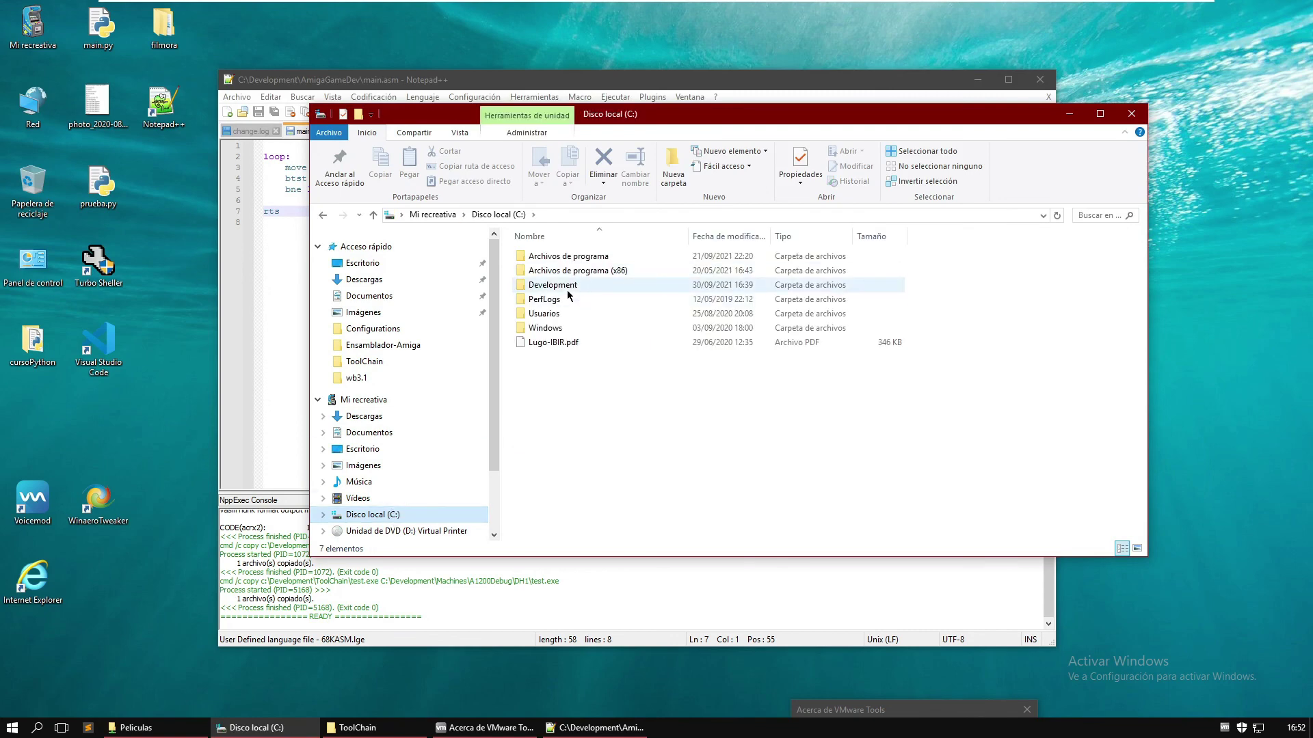
double_click(567, 285)
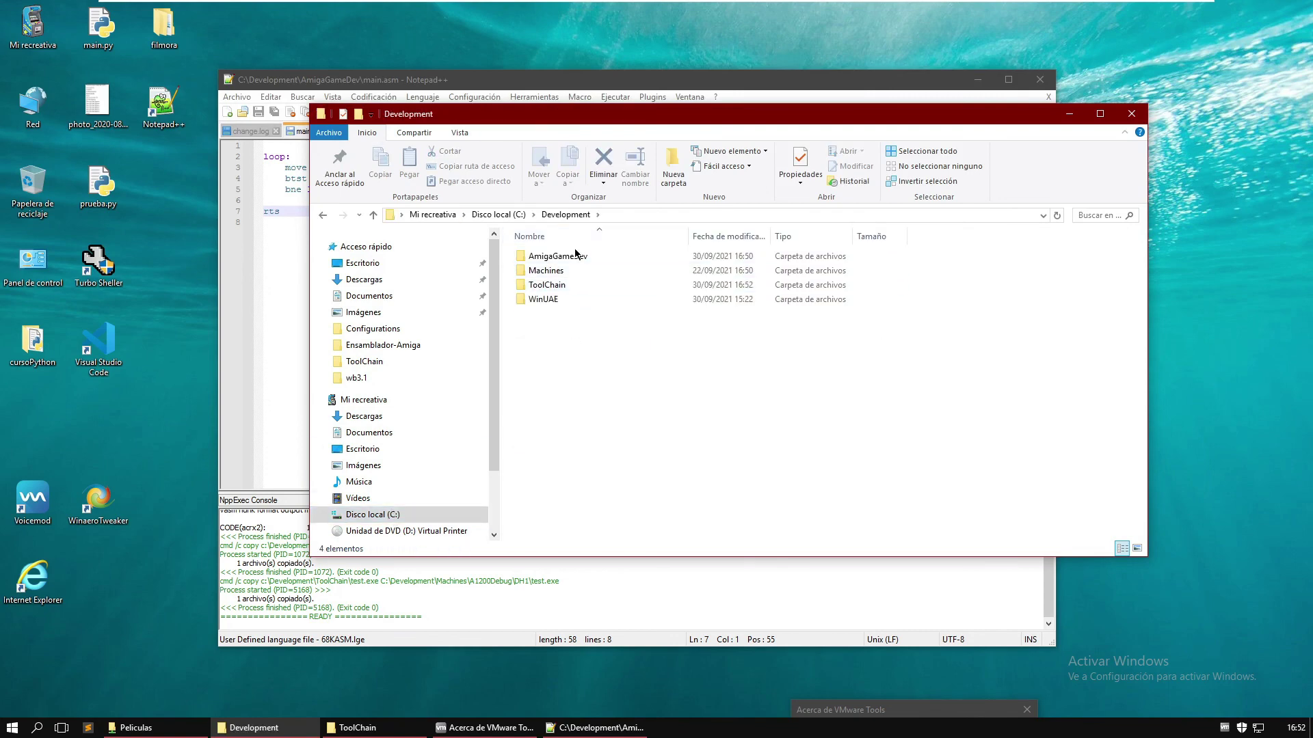
double_click(554, 285)
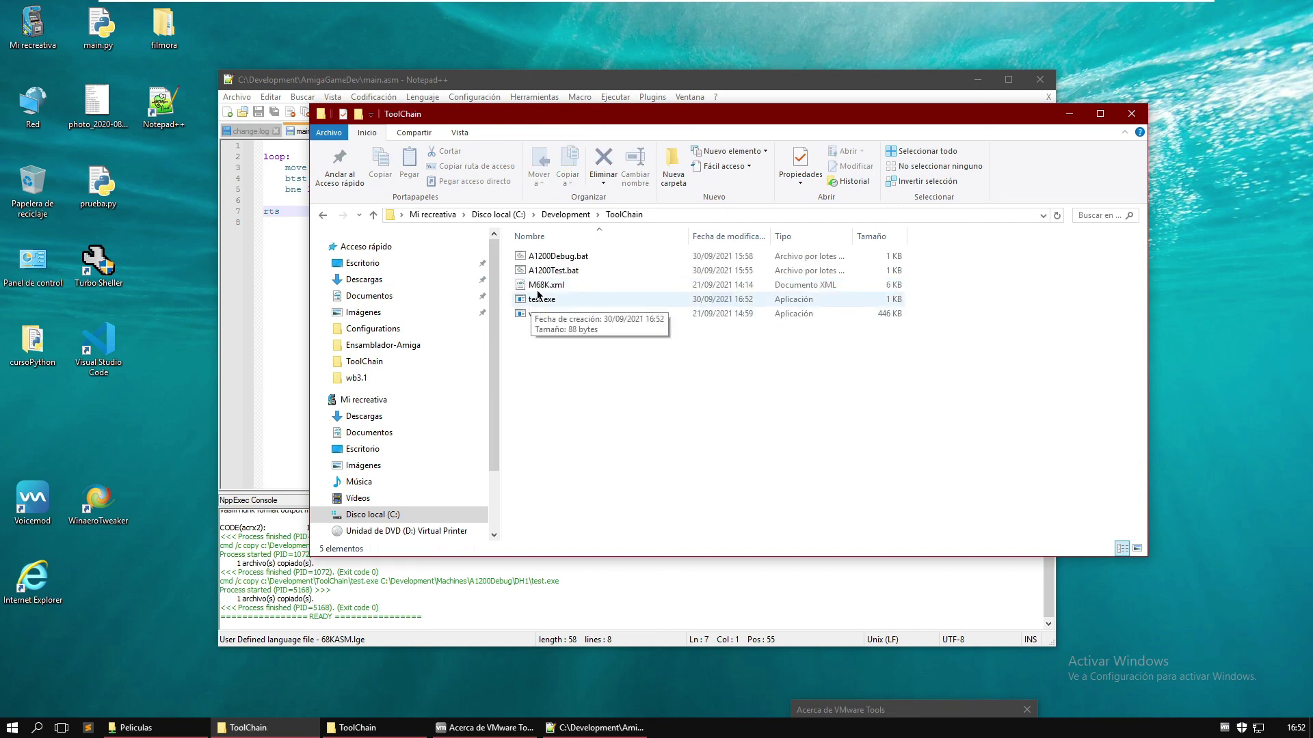
- Check the DH1 folder of the A1200Debug machine under Development\Machines for the copied test.exe
left_click(571, 215)
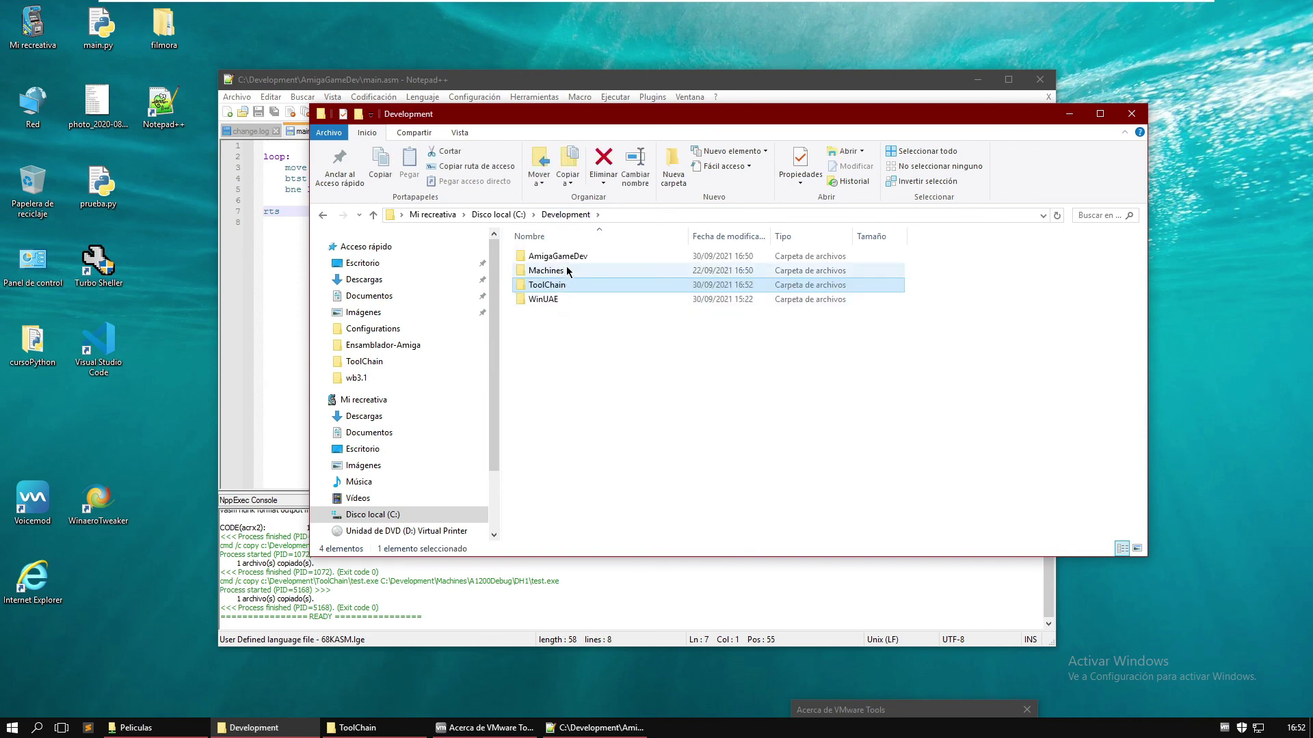
double_click(570, 271)
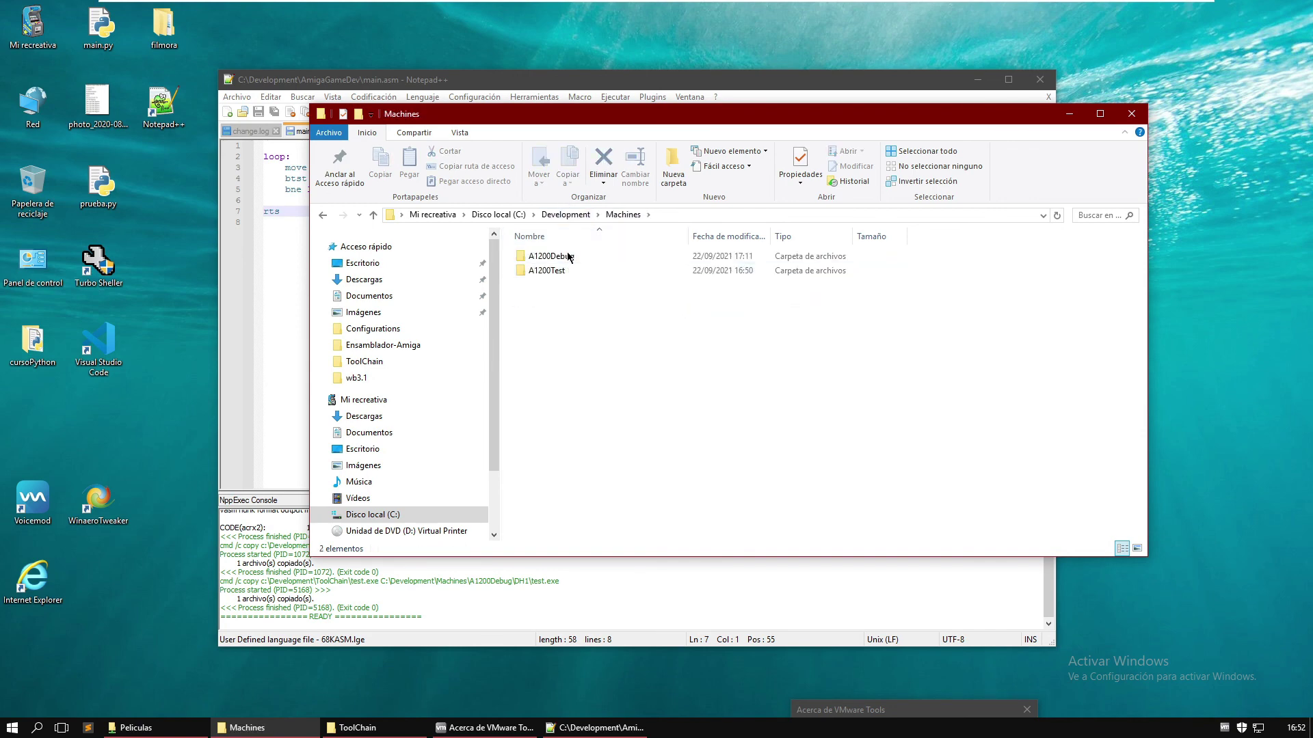
double_click(565, 257)
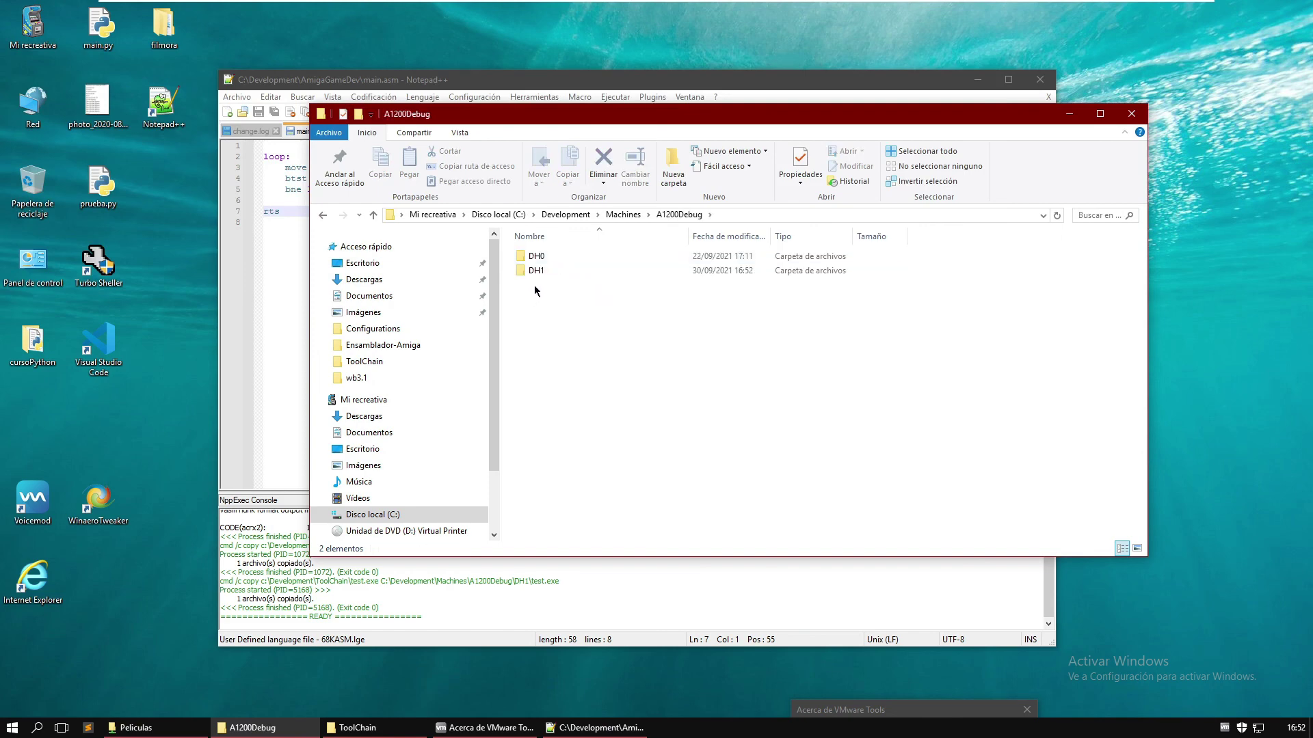
double_click(563, 271)
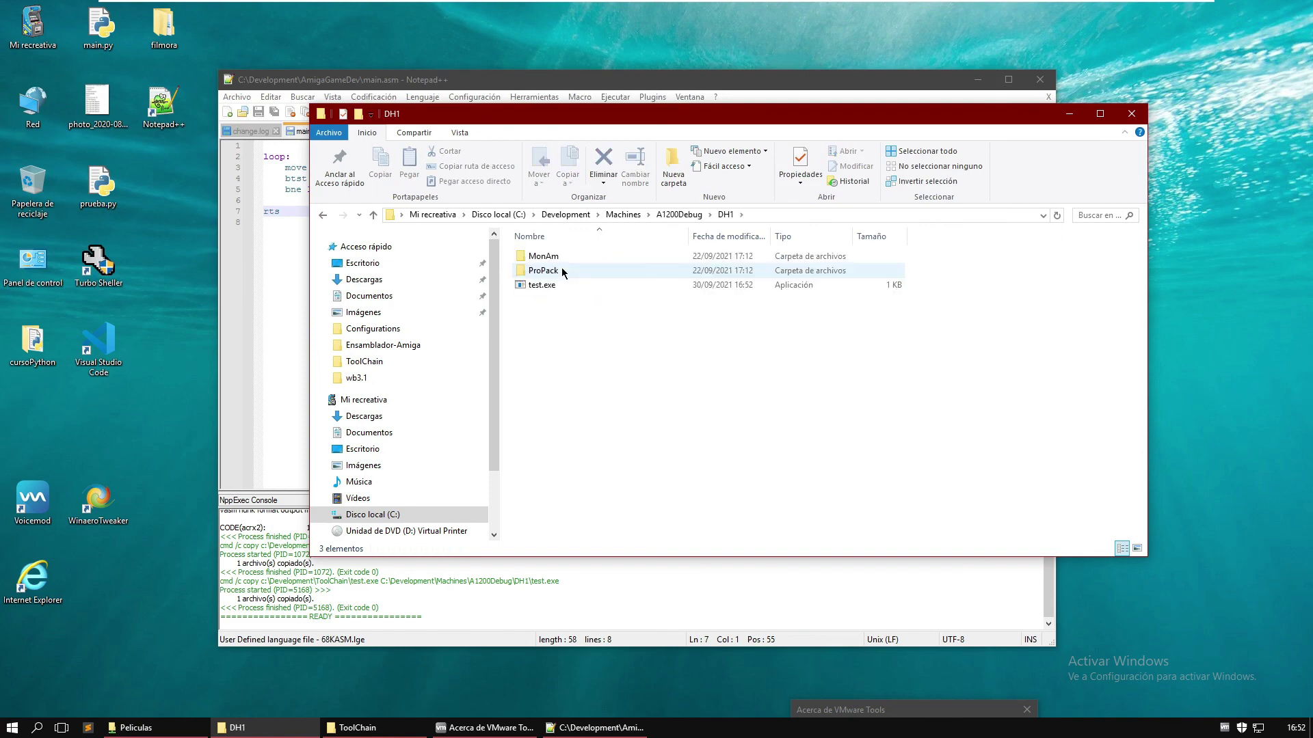
- Check the DH1 folder of the A1200Test machine for the copied test.exe, and minimize the file explorer
left_click(664, 216)
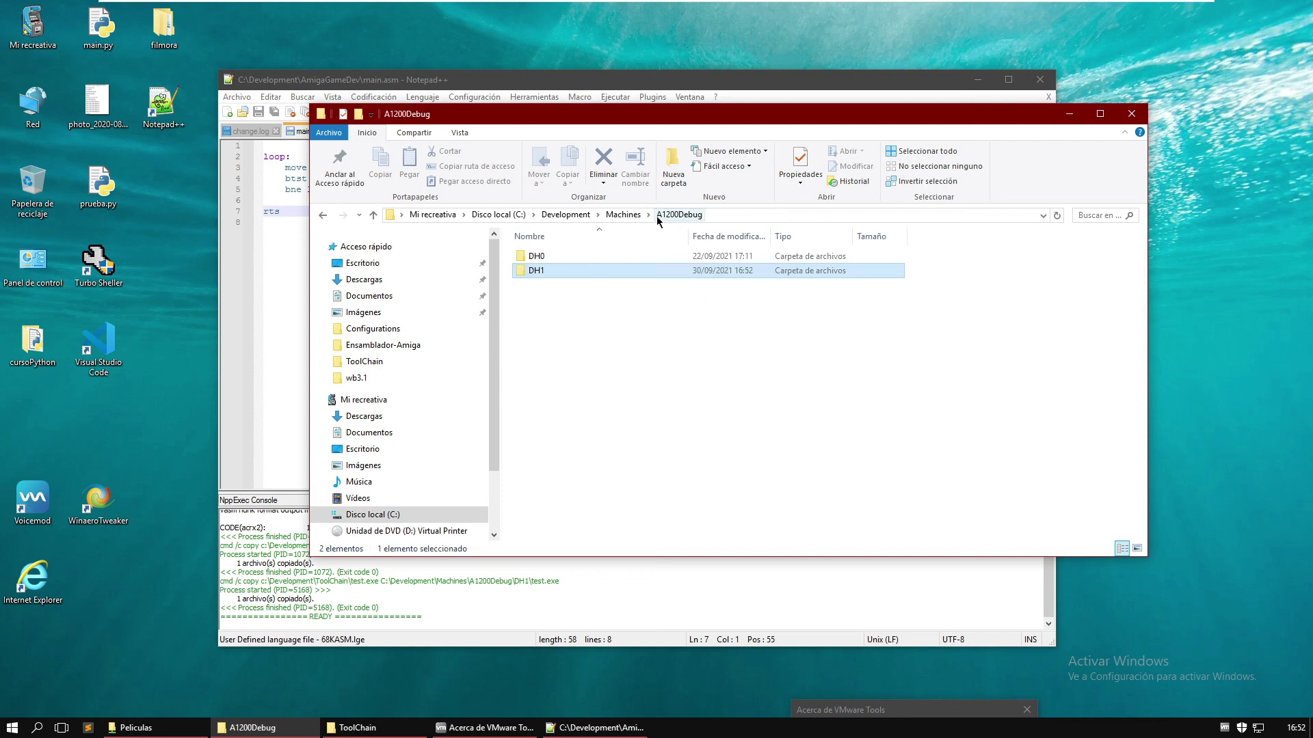
left_click(624, 215)
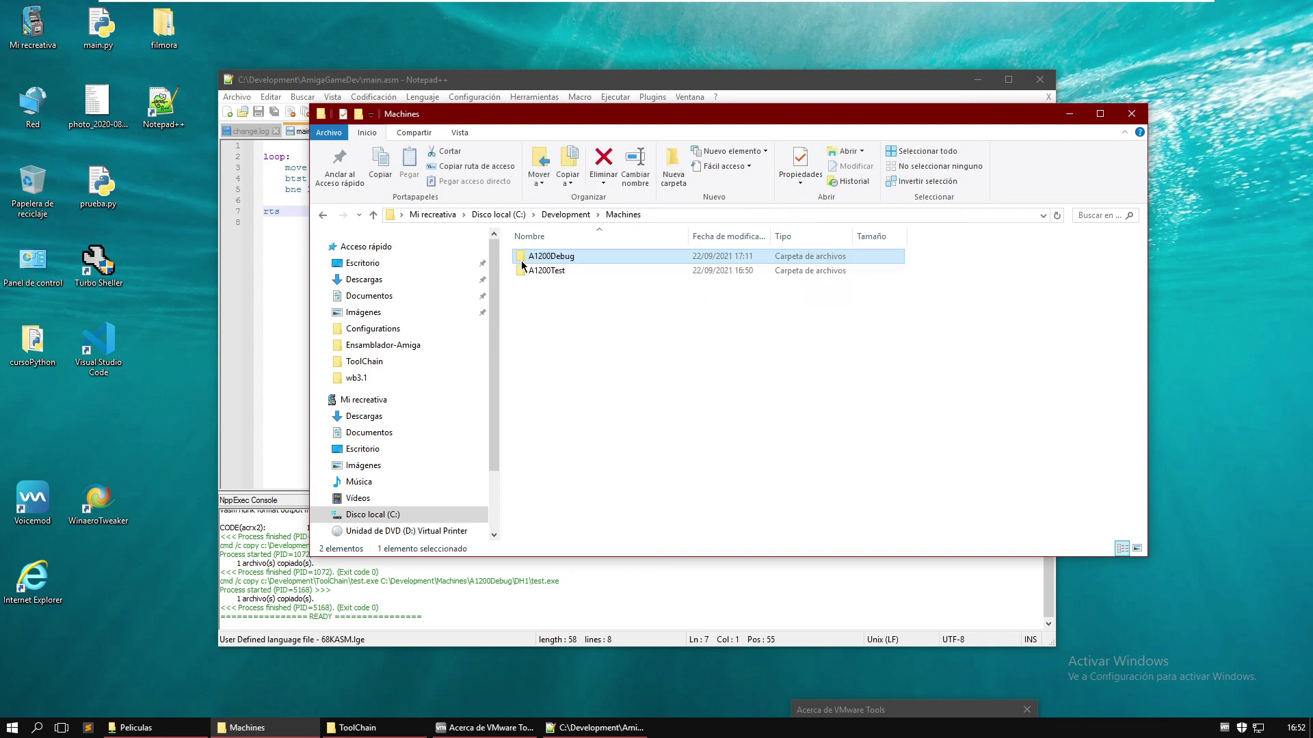
double_click(557, 271)
double_click(558, 271)
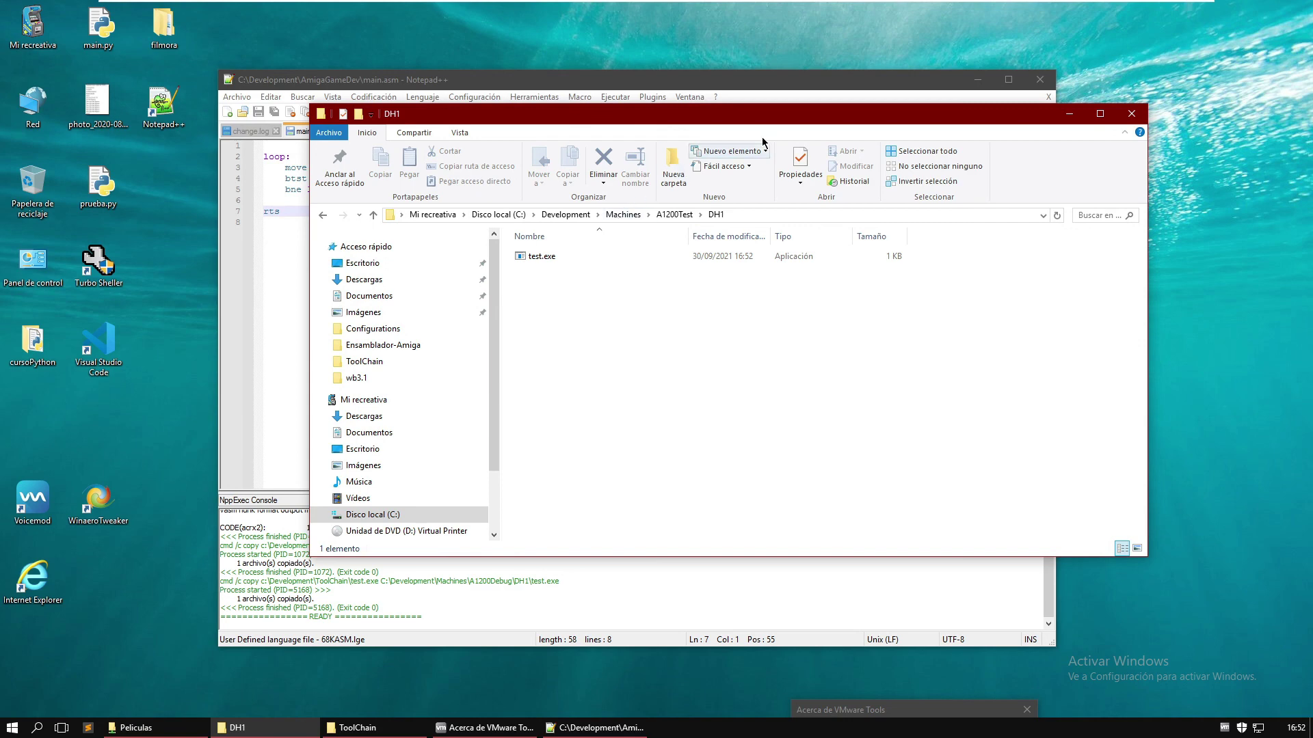
left_click(1068, 114)
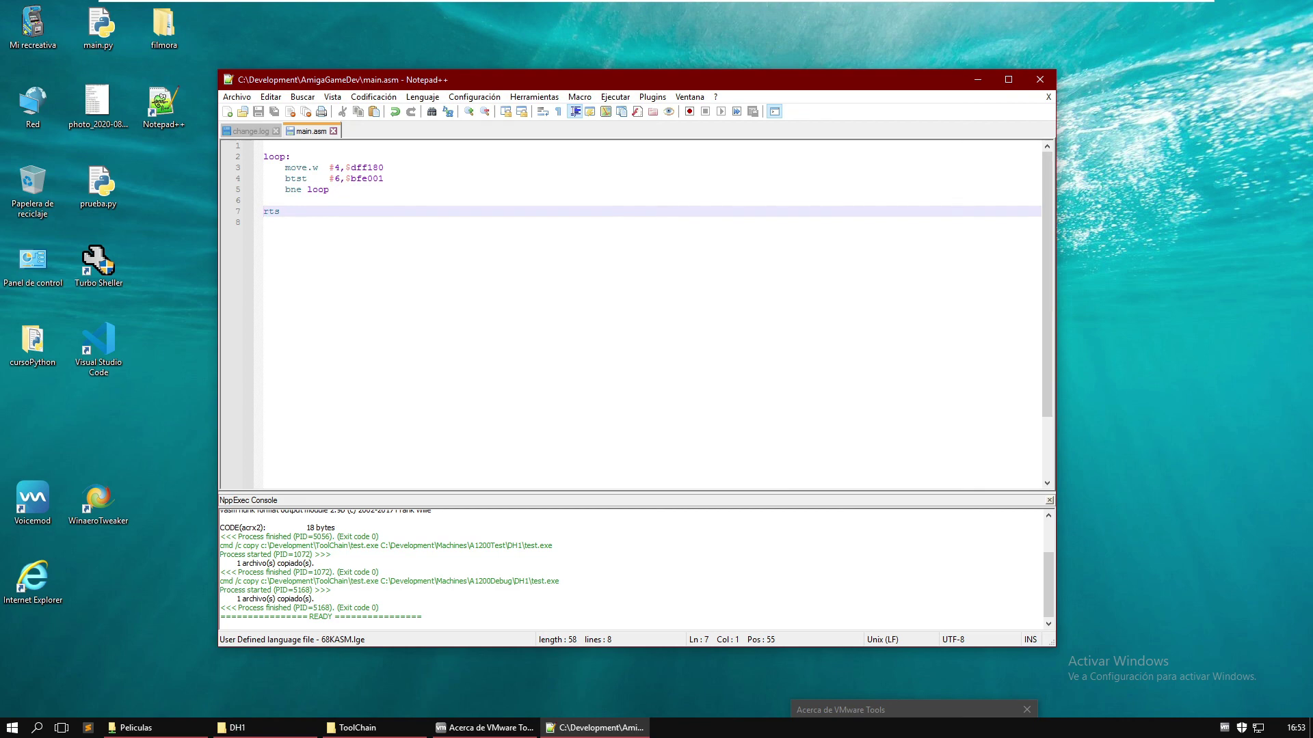
- Run the Test script to launch the A1200Test machine, and reboot it from the Software Failure dialog
key("ctrl+F6")
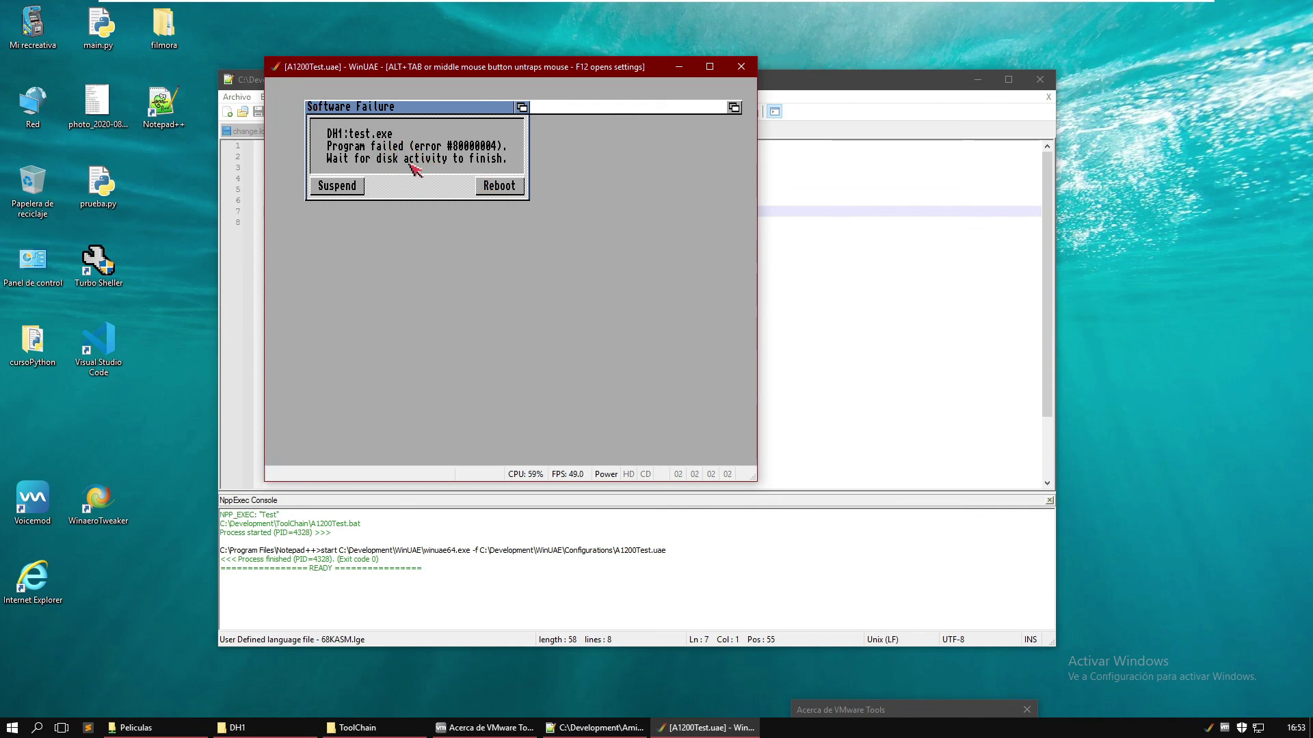
middle_click(604, 333)
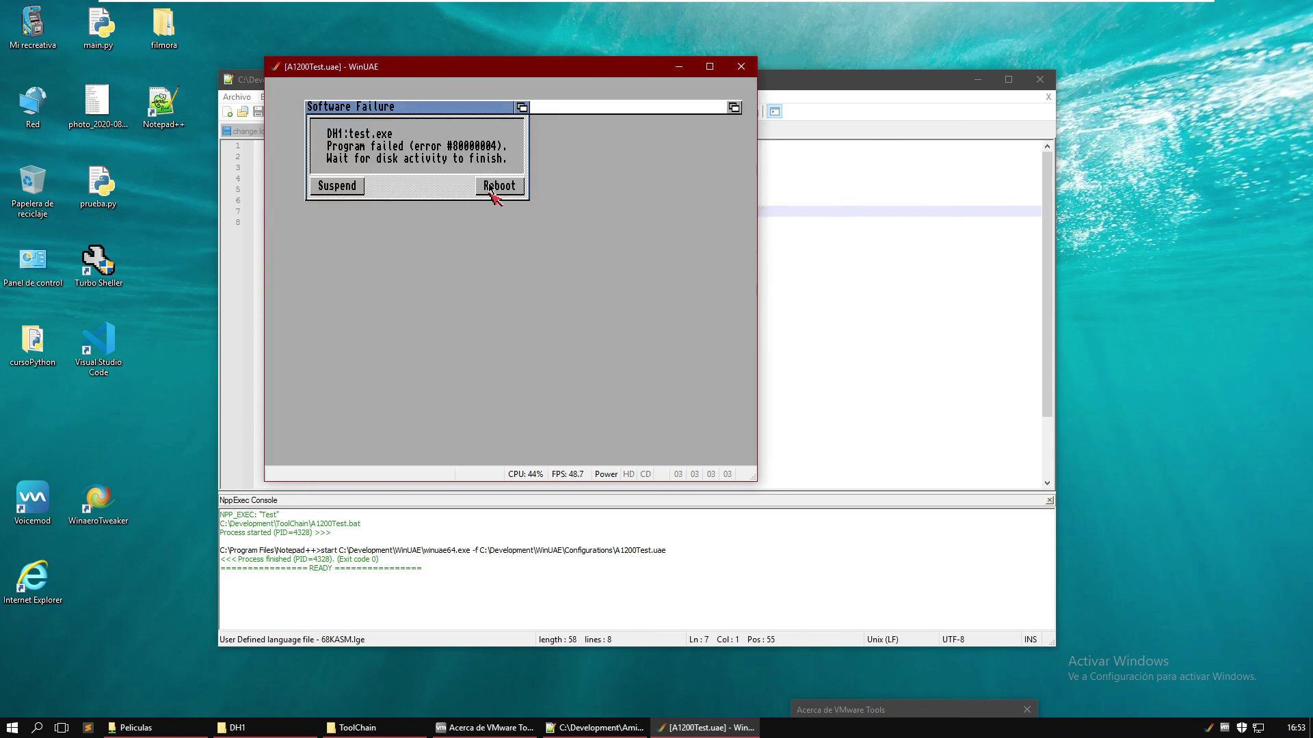
left_click(490, 191)
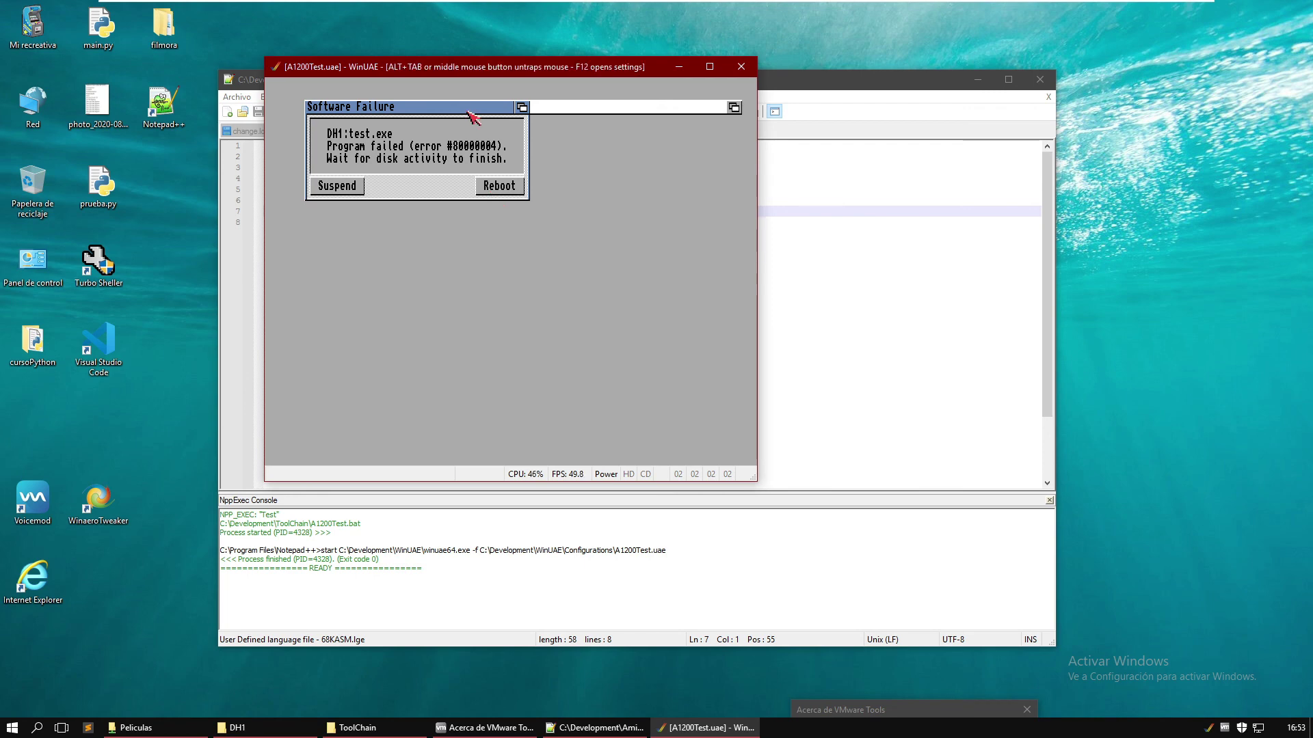
left_click(484, 184)
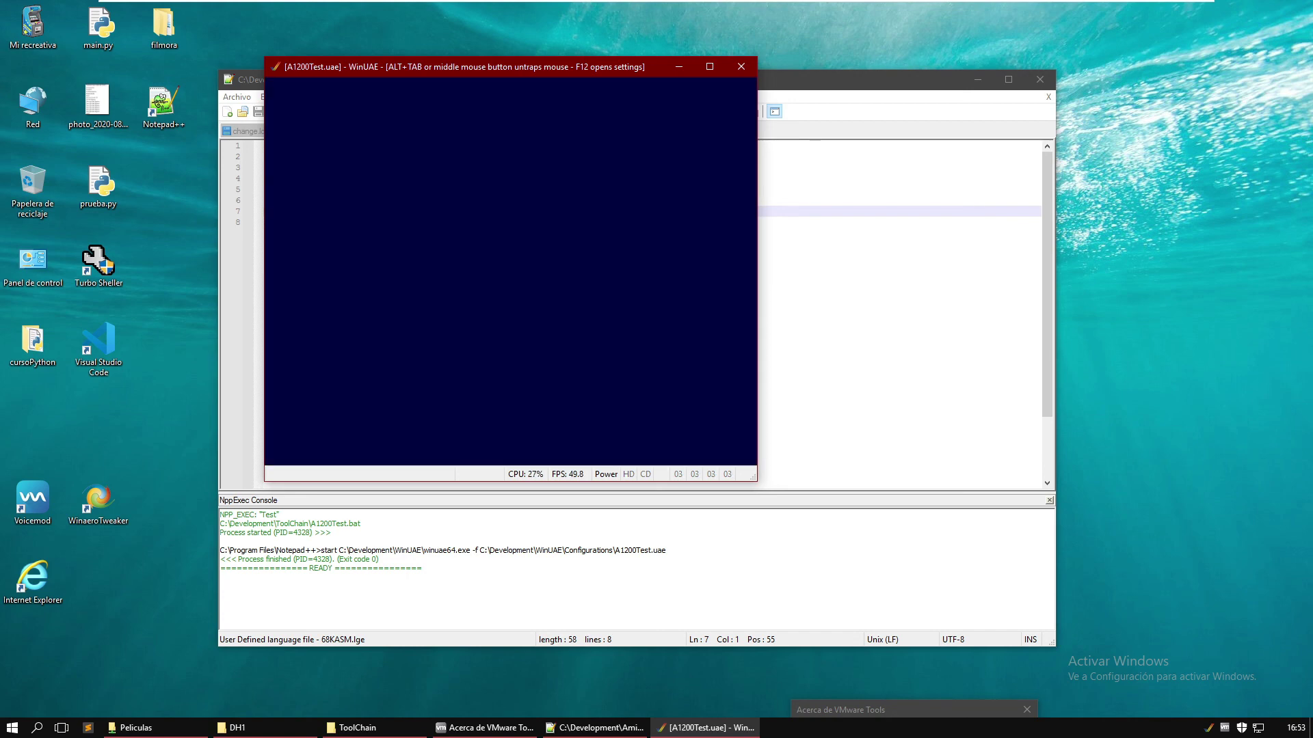
- Quit the A1200Test emulator and run the Debug script to launch the A1200Debug machine
key("F12")
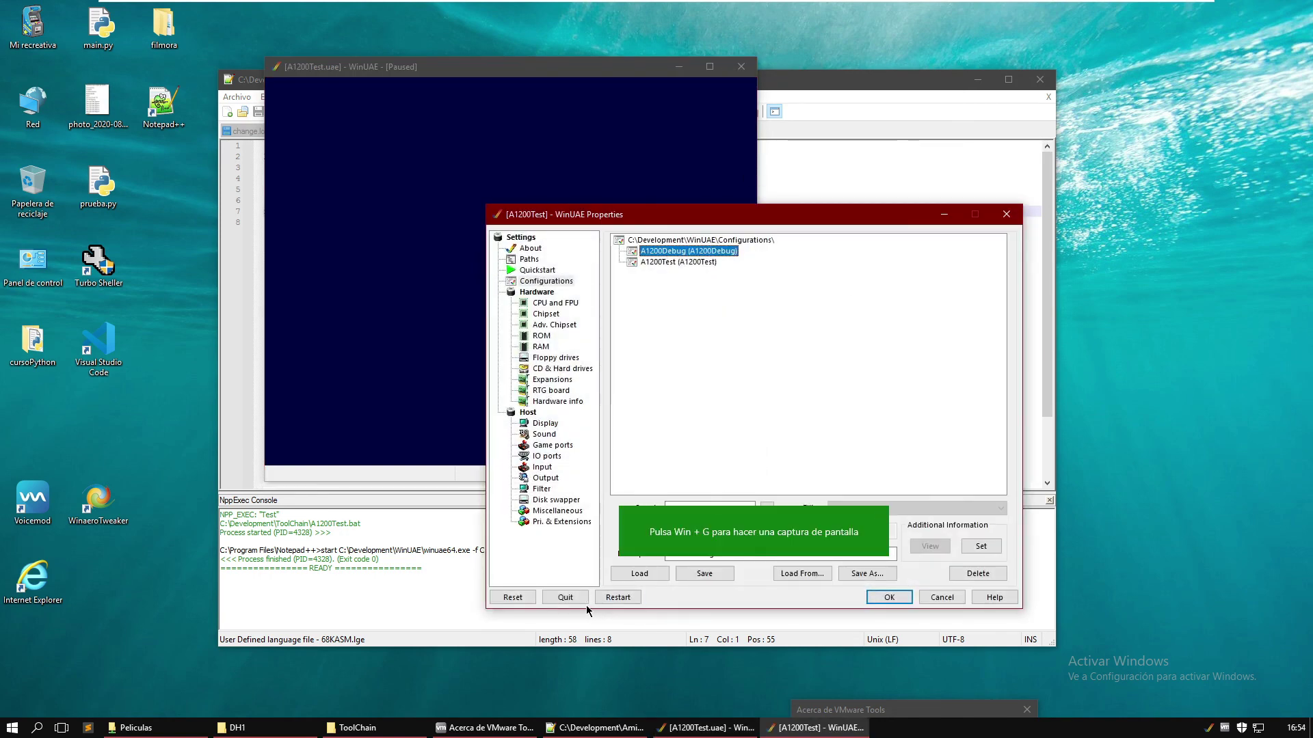
left_click(564, 597)
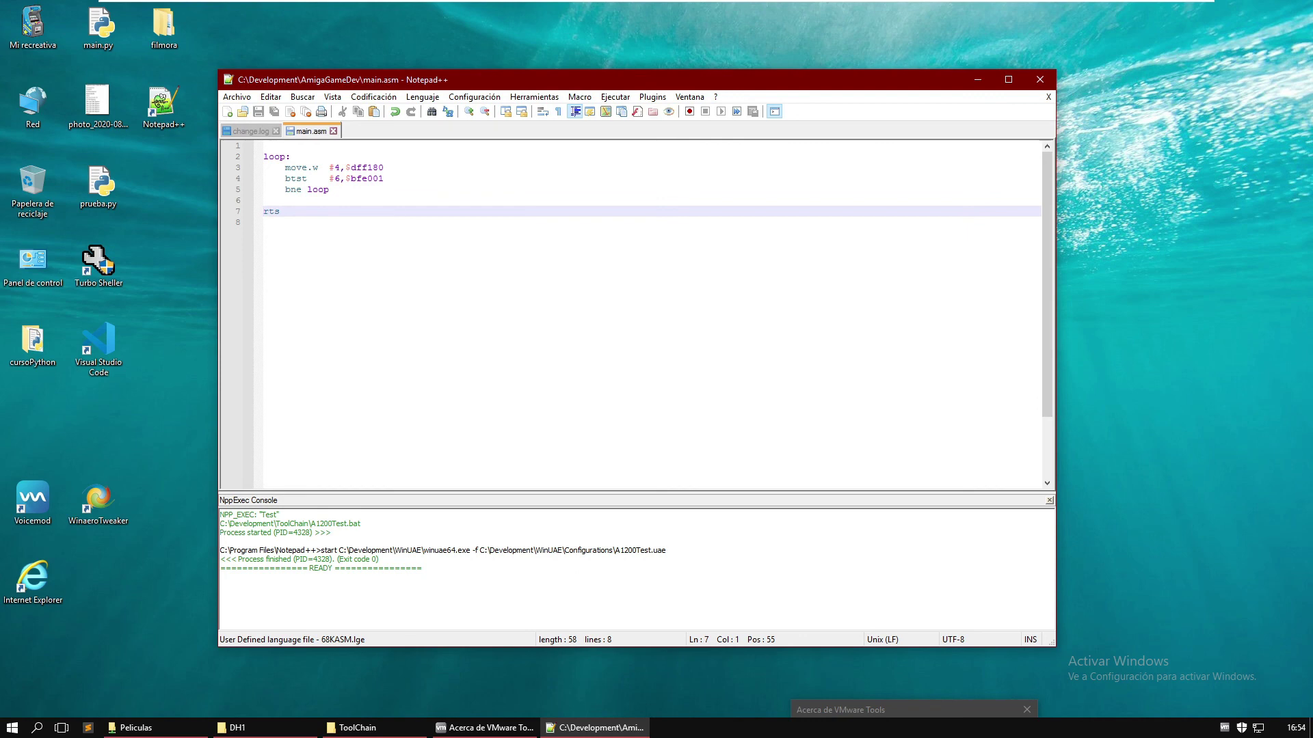
key("F9")
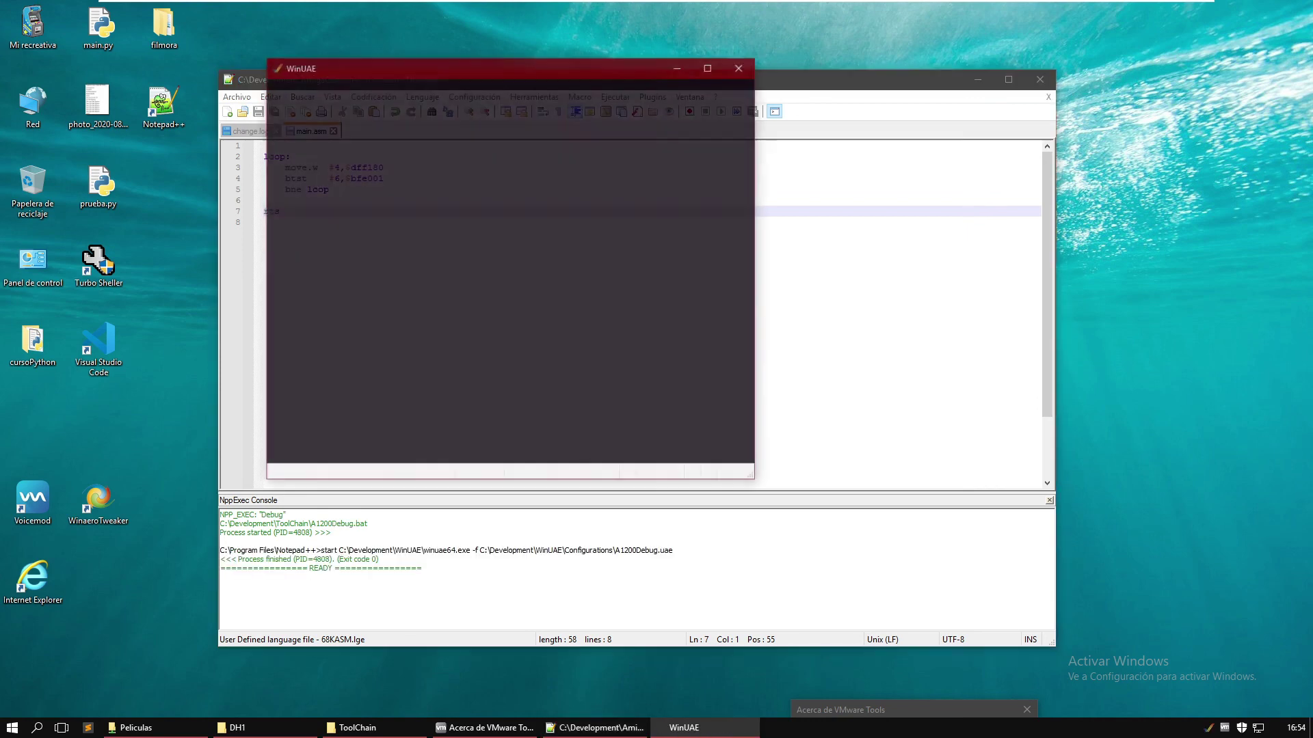